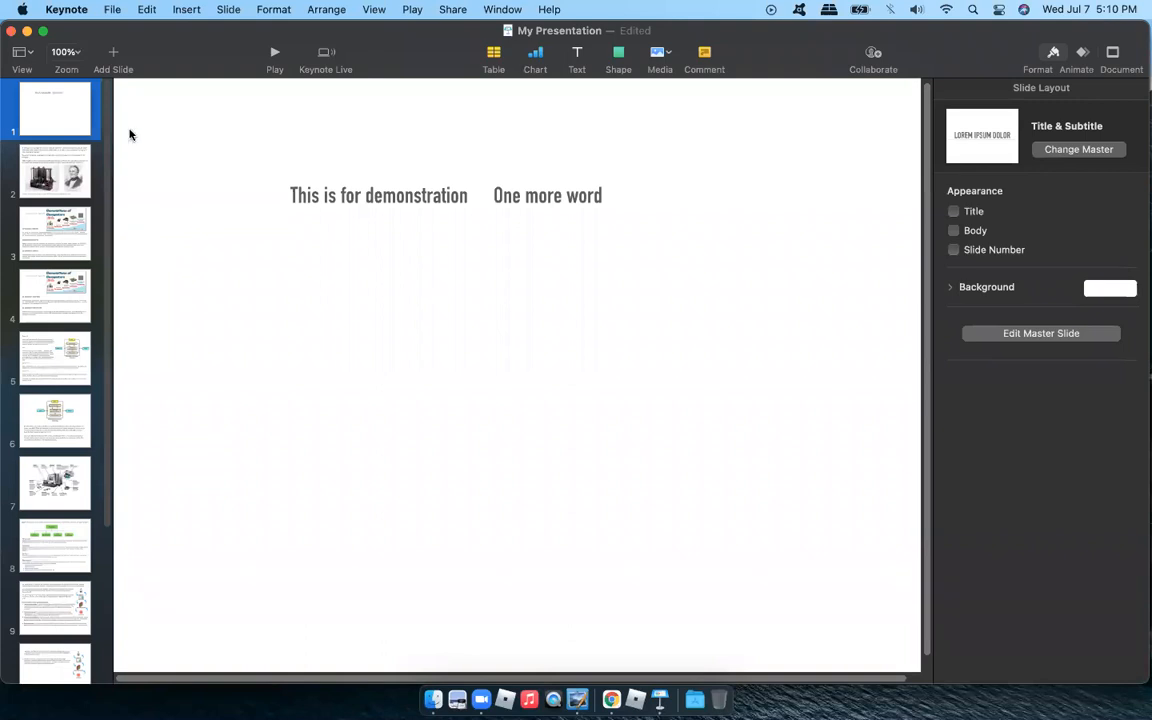
- Play the slideshow from the first slide, advance to the third, go back one slide, exit, and return to slide 1
left_click(384, 378)
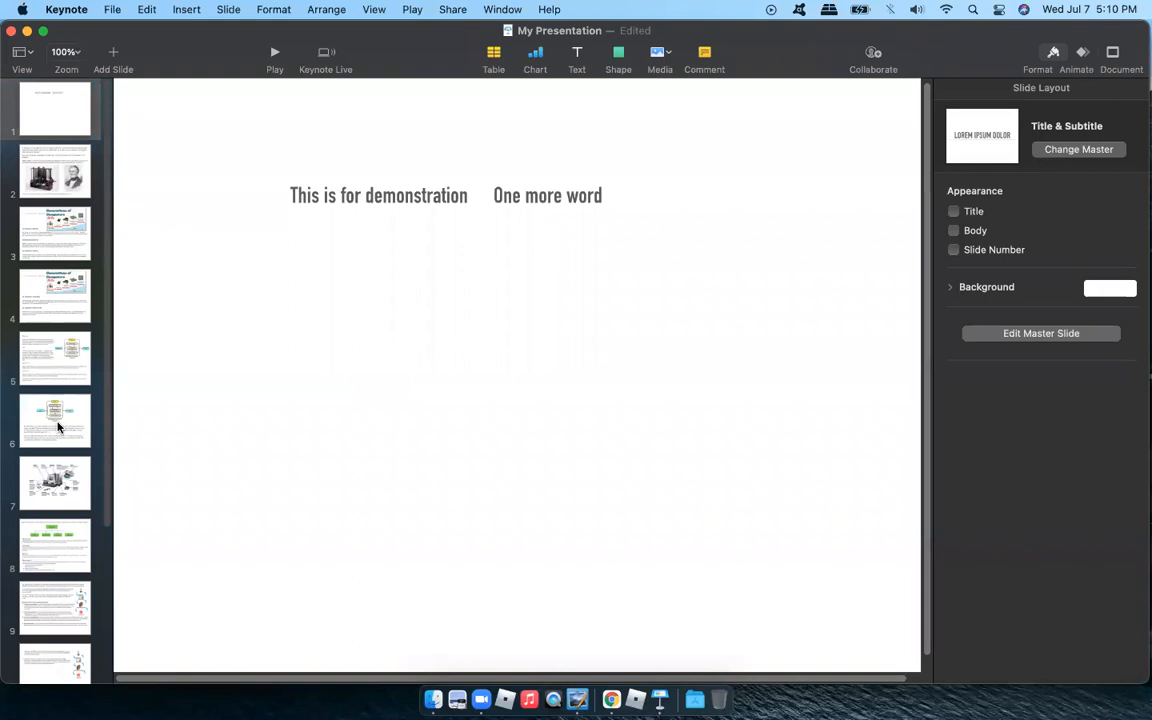
left_click(219, 287)
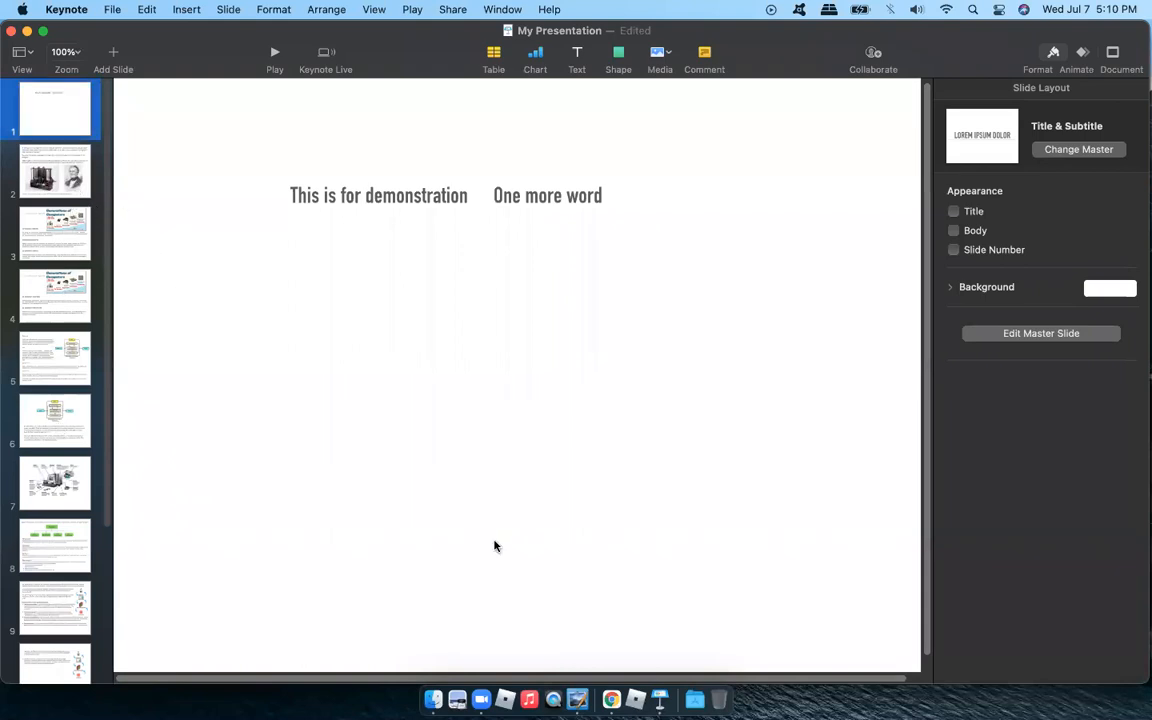
left_click(275, 55)
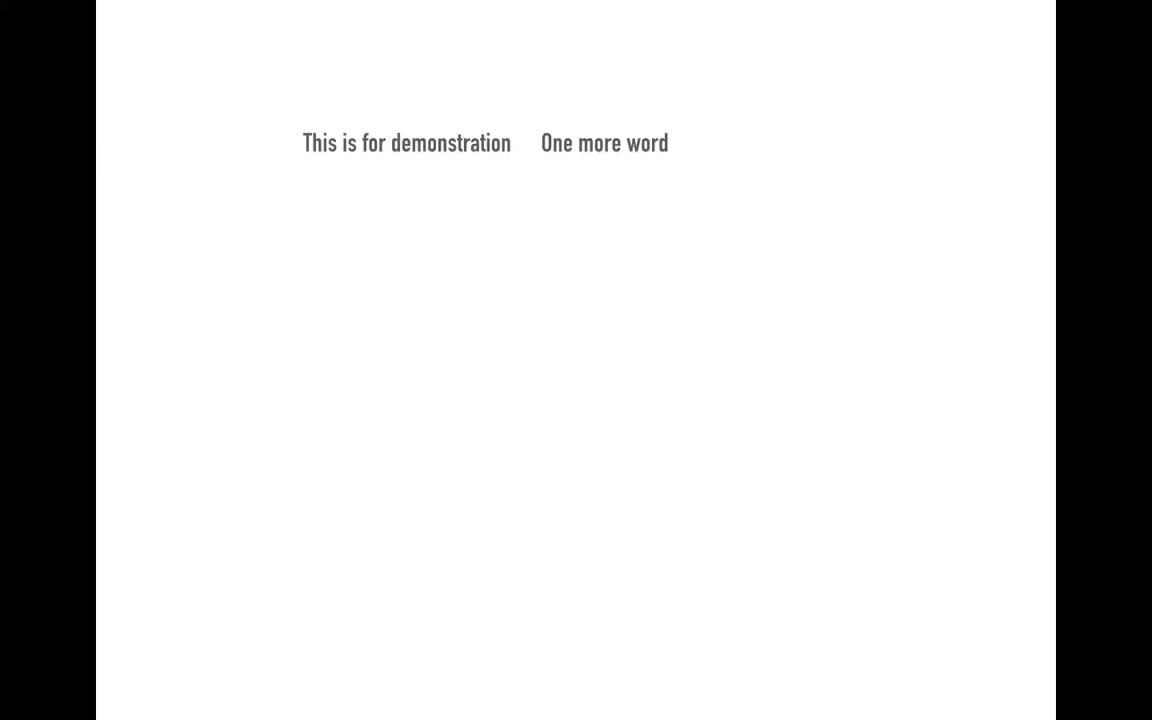
key("Right")
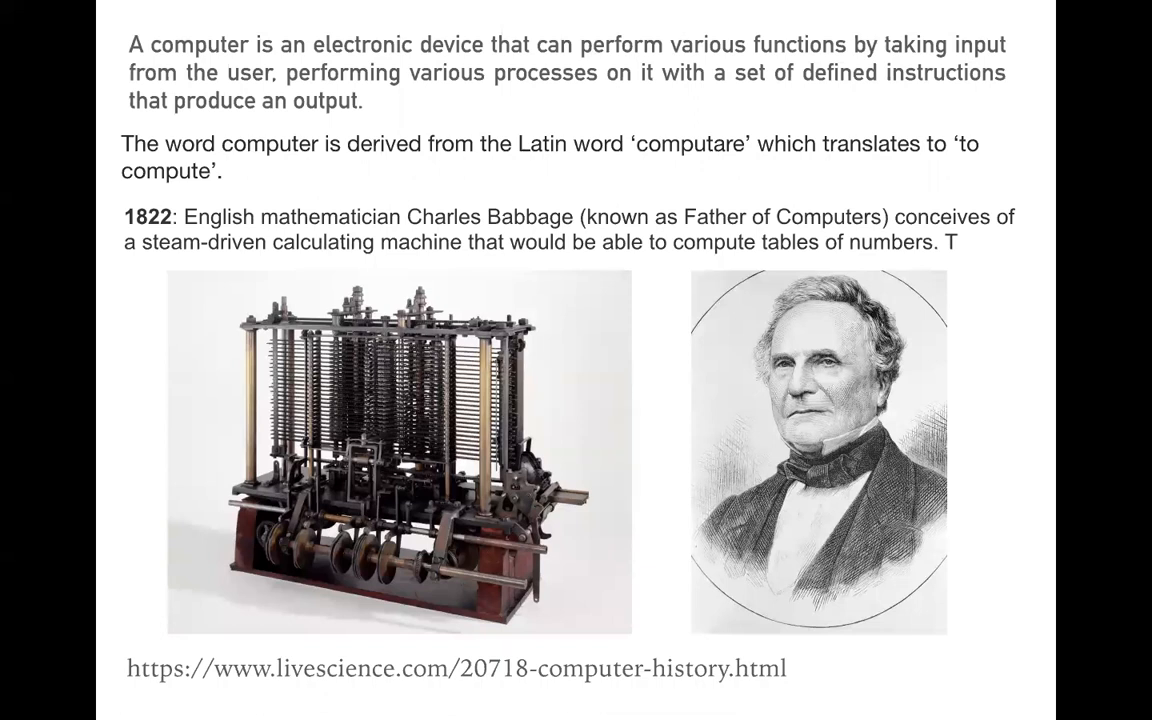
key("Right")
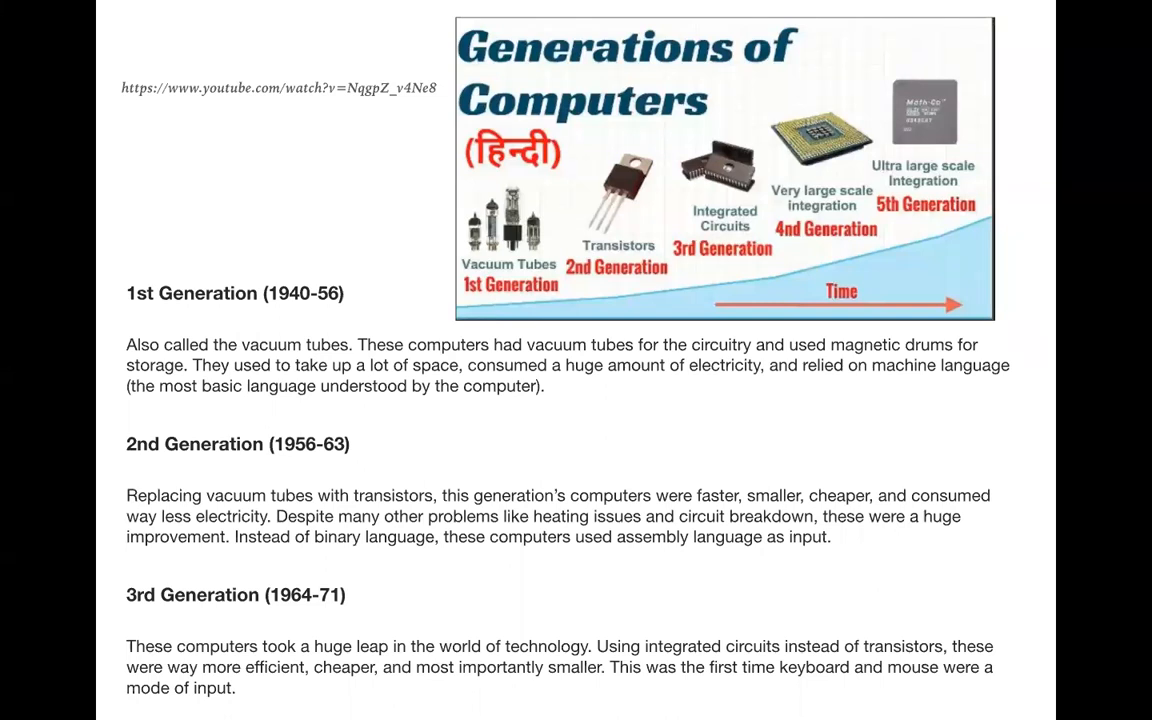
key("Left")
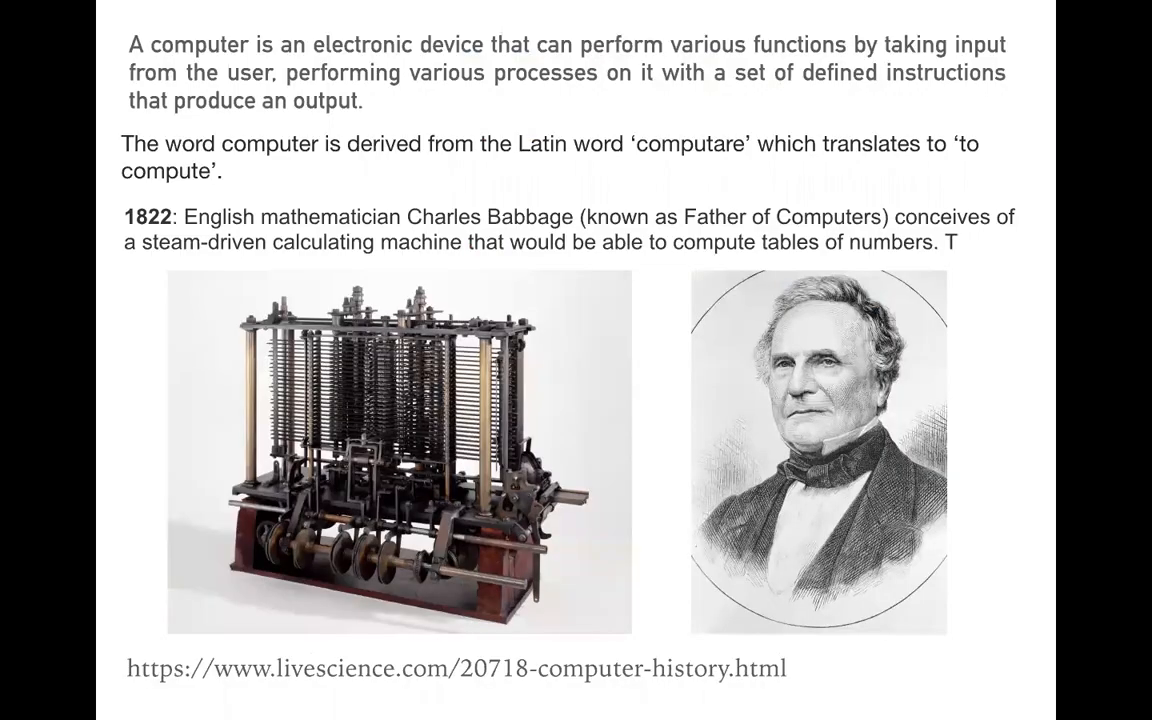
key("Escape")
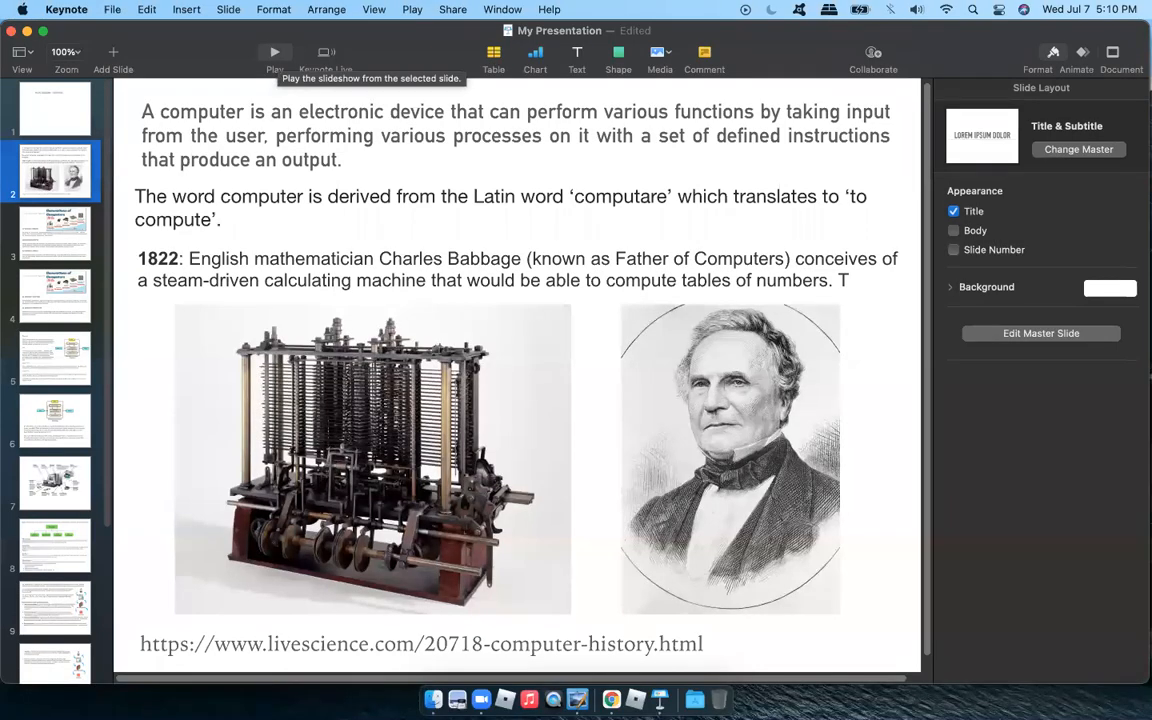
left_click(59, 117)
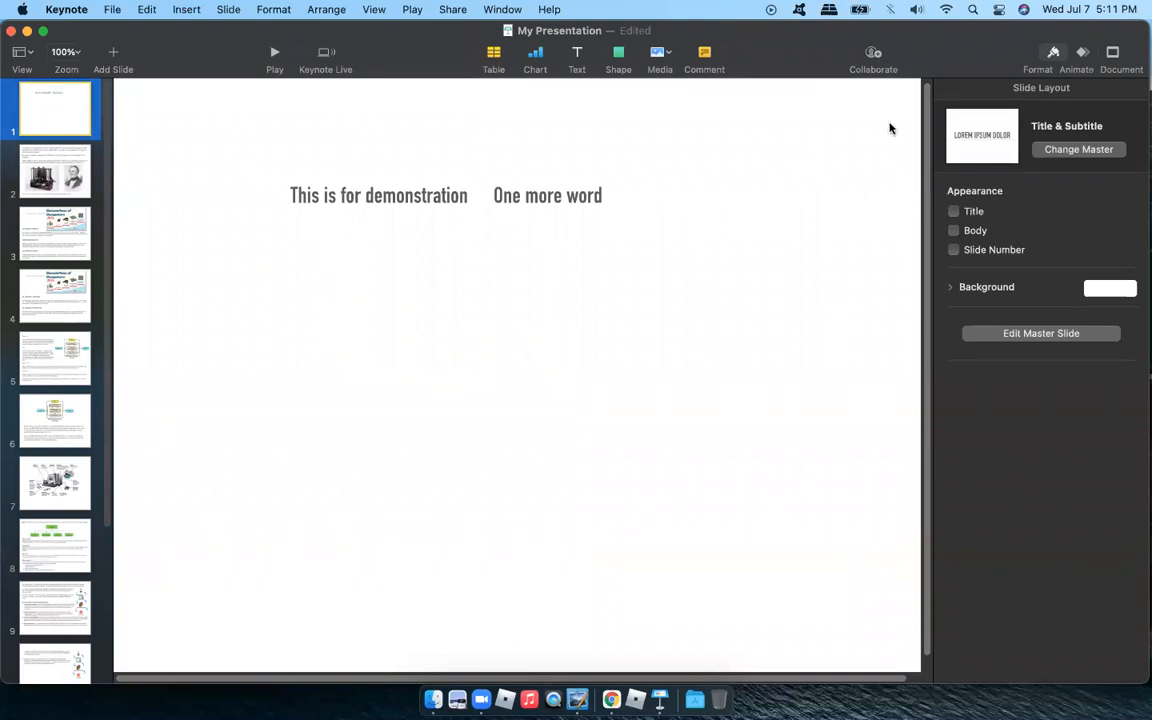
- Move the presentation window down, minimize it, restore it, and move it back up on the desktop
mouse_move(176, 34)
left_mouse_down()
mouse_move(274, 94)
mouse_move(223, 98)
mouse_move(208, 82)
left_mouse_up()
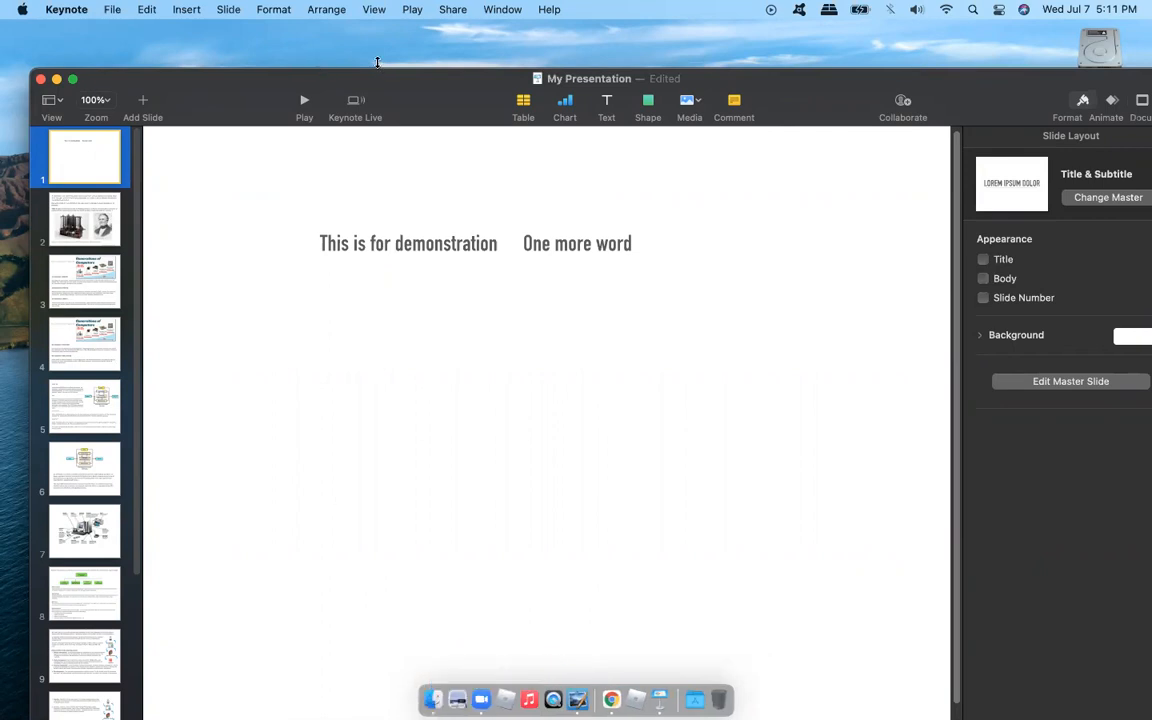
left_click(57, 80)
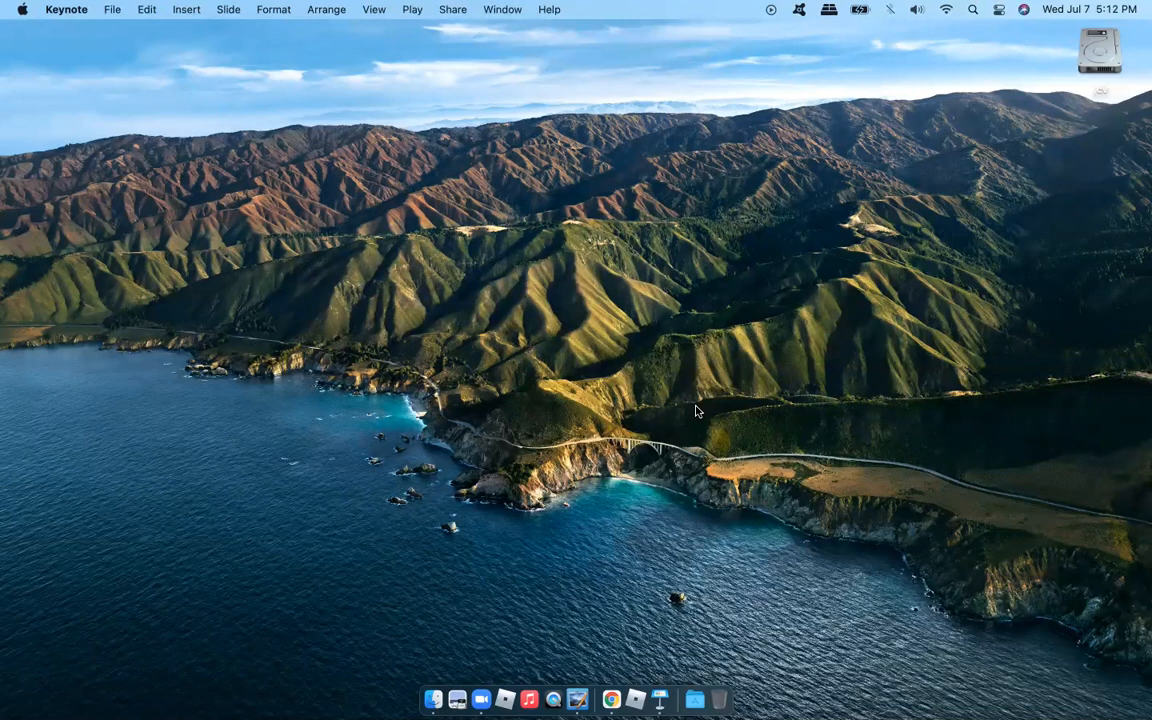
left_click(660, 698)
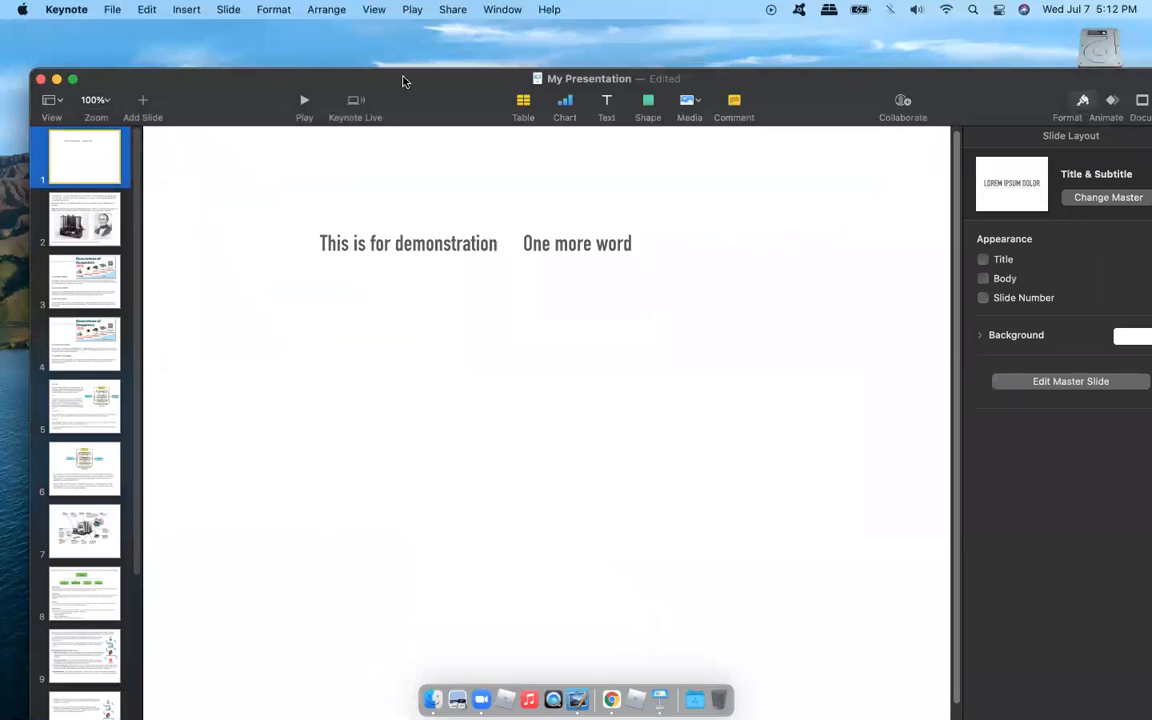
left_click_drag(420, 78, 398, 38)
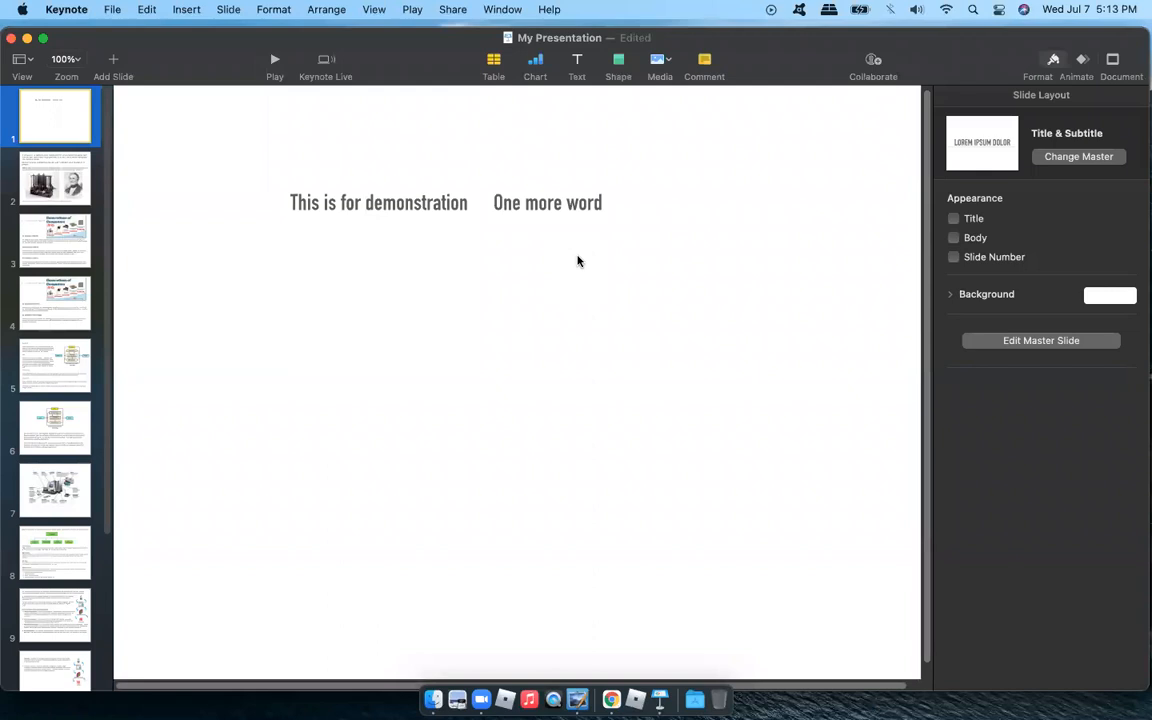
- Try the white and olive shape styles on the "One more word" text box, and settle on the light peach gradient style
left_click(547, 199)
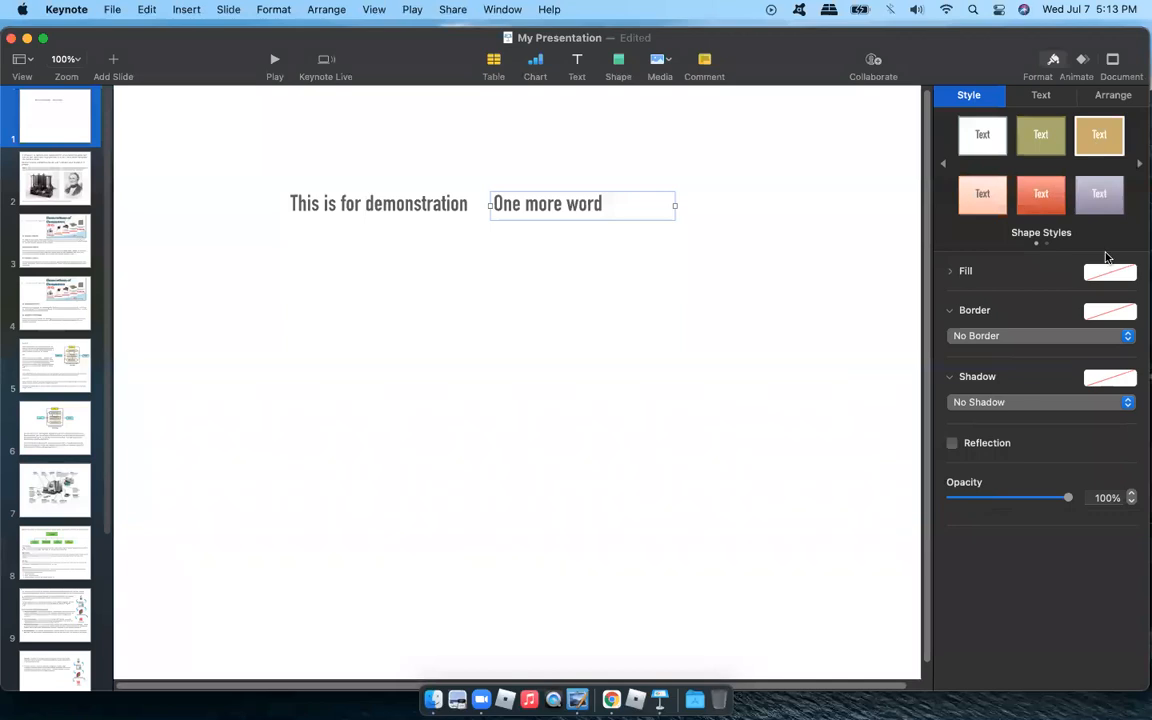
left_click(980, 138)
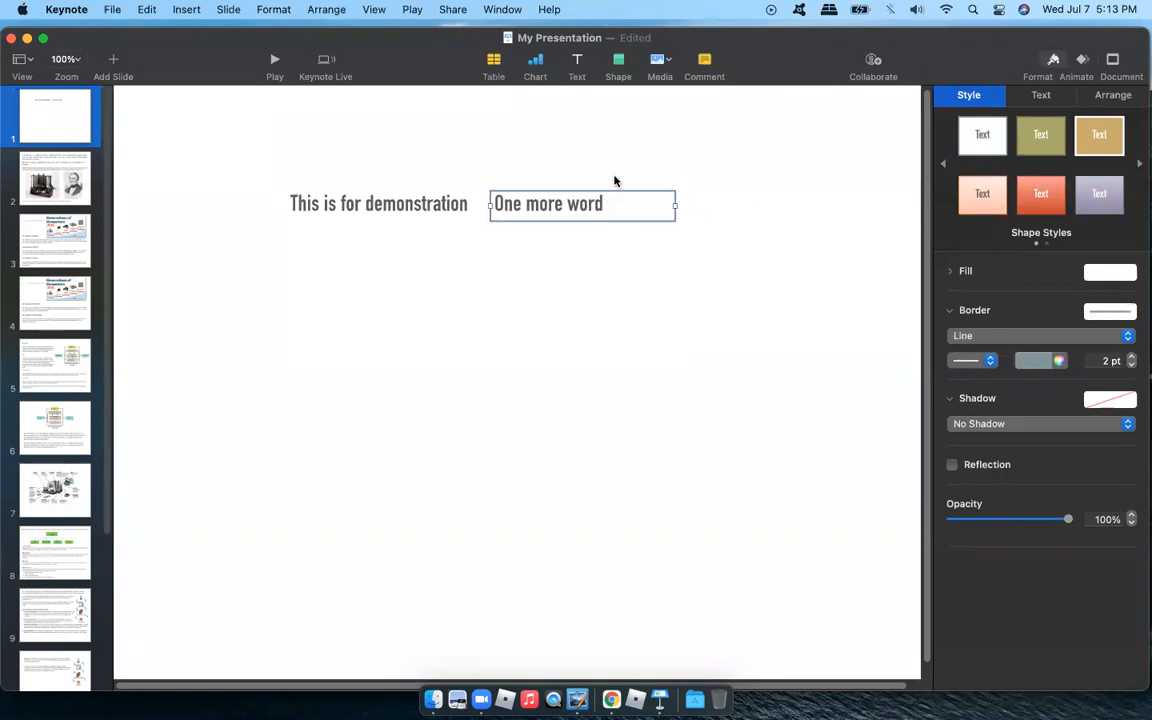
left_click(1036, 144)
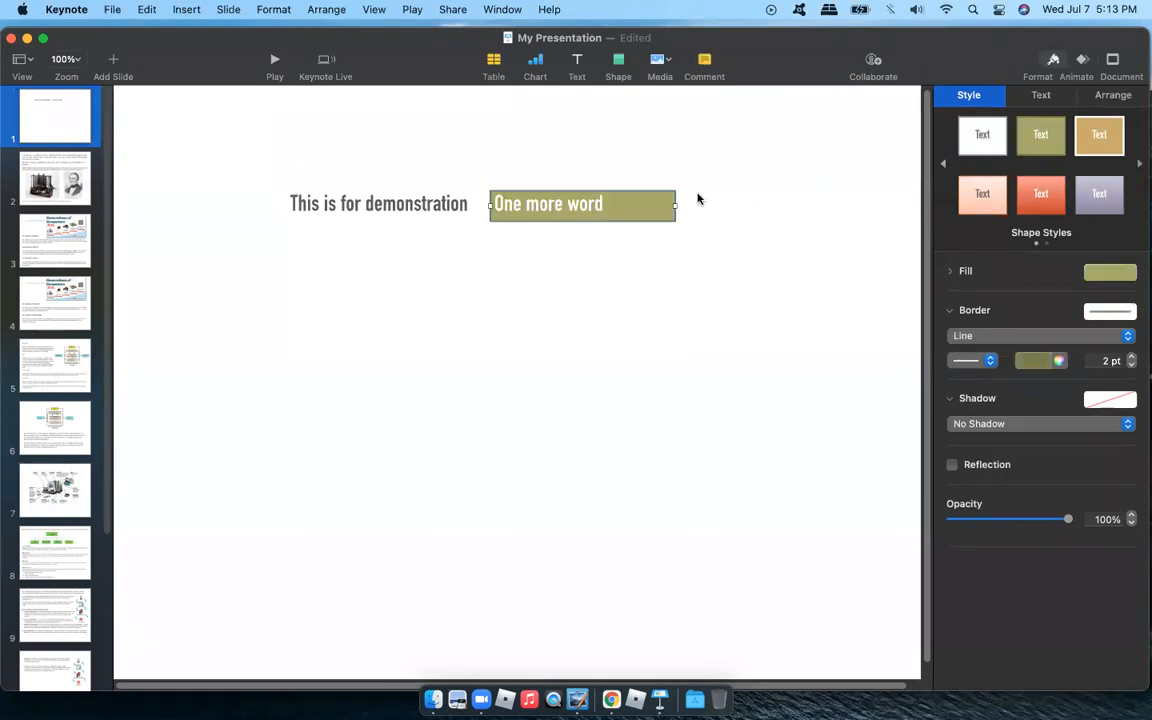
left_click(990, 200)
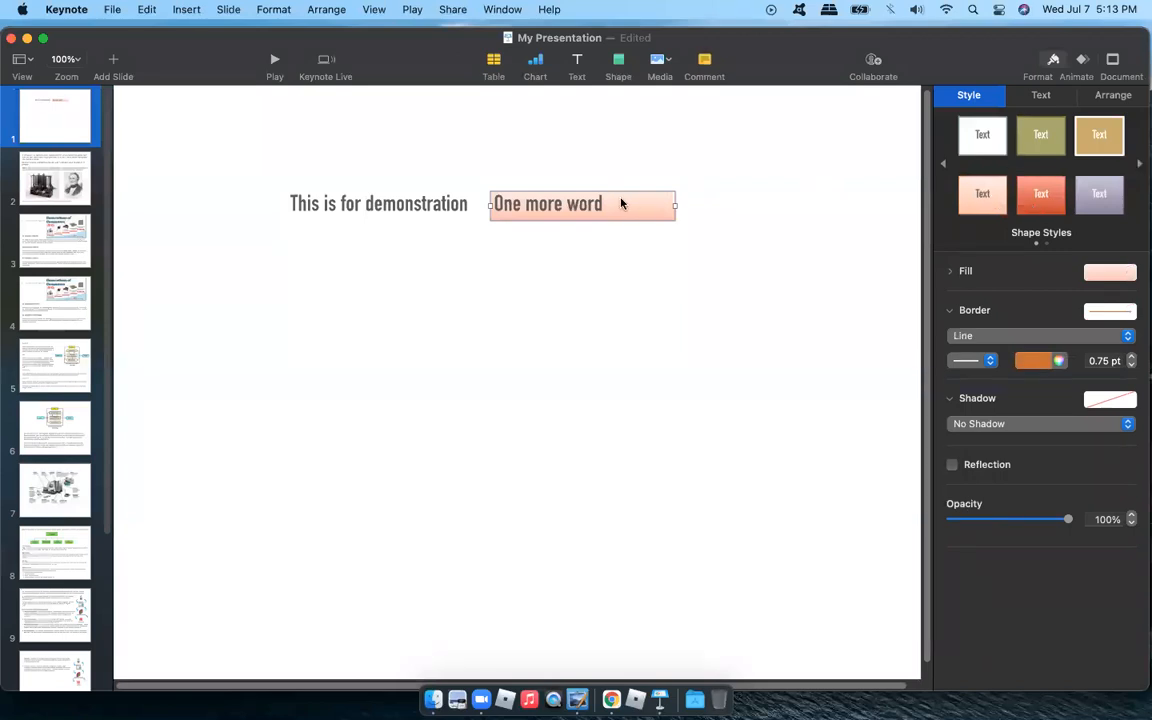
- Change the text color of the whole "One more word" box to dark olive-brown using the color wheel
left_click(1042, 96)
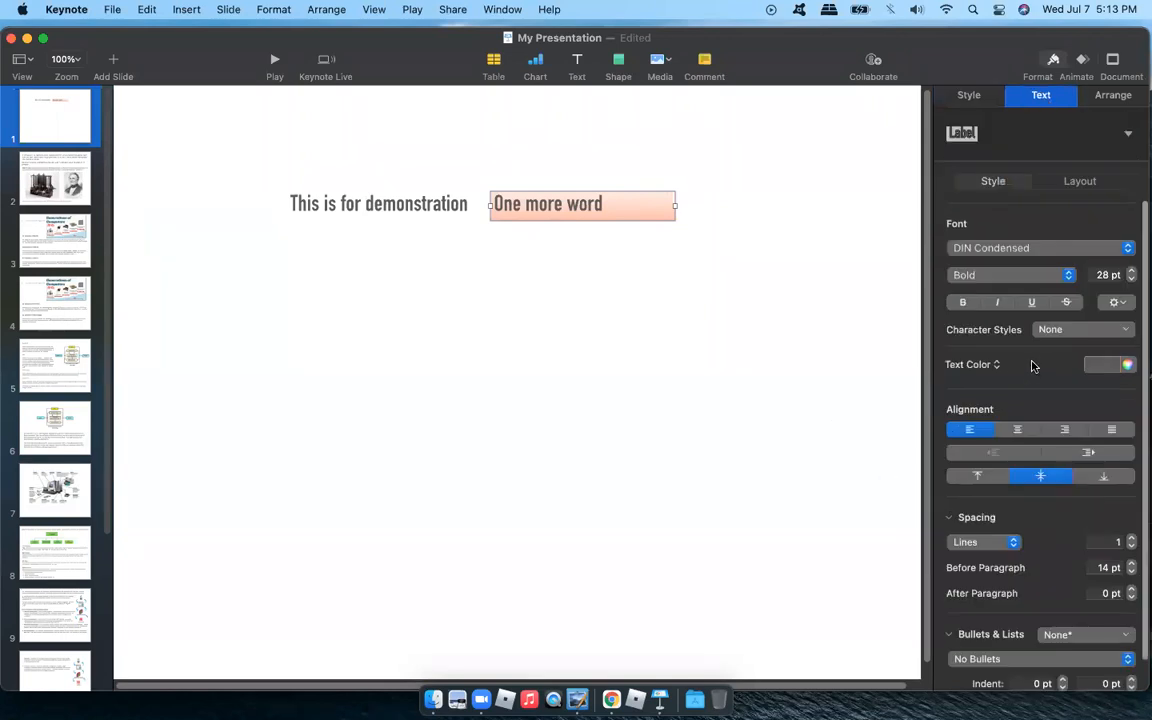
left_click(1128, 366)
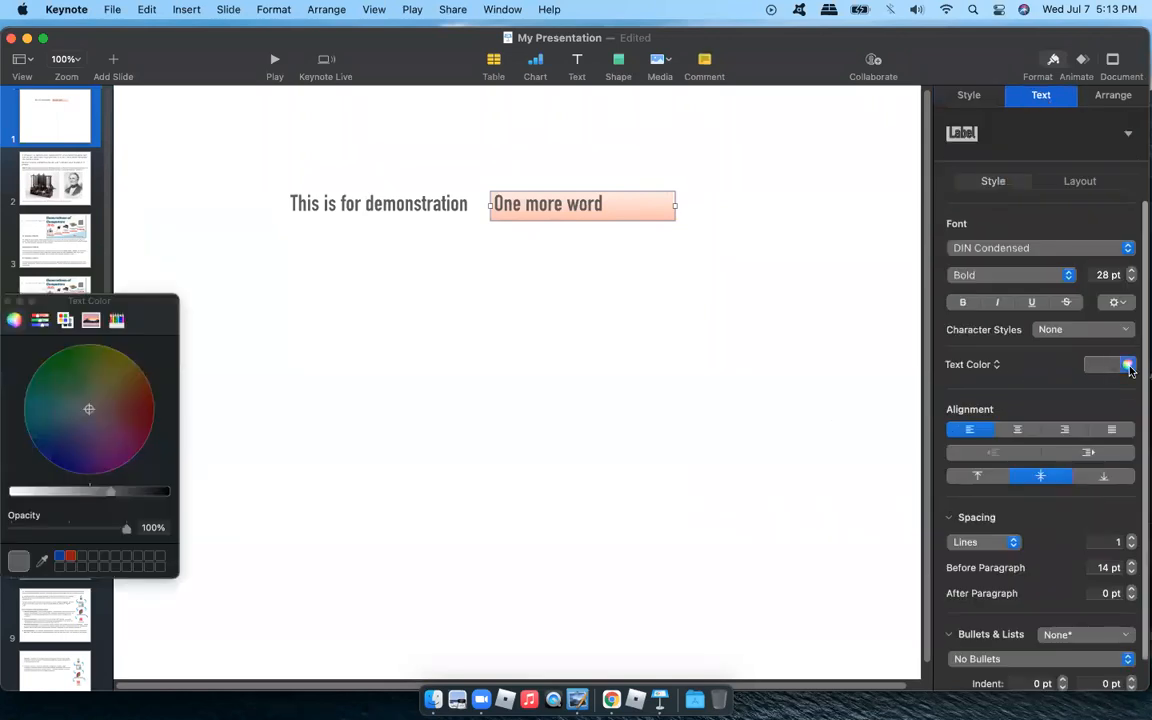
left_click_drag(87, 404, 106, 390)
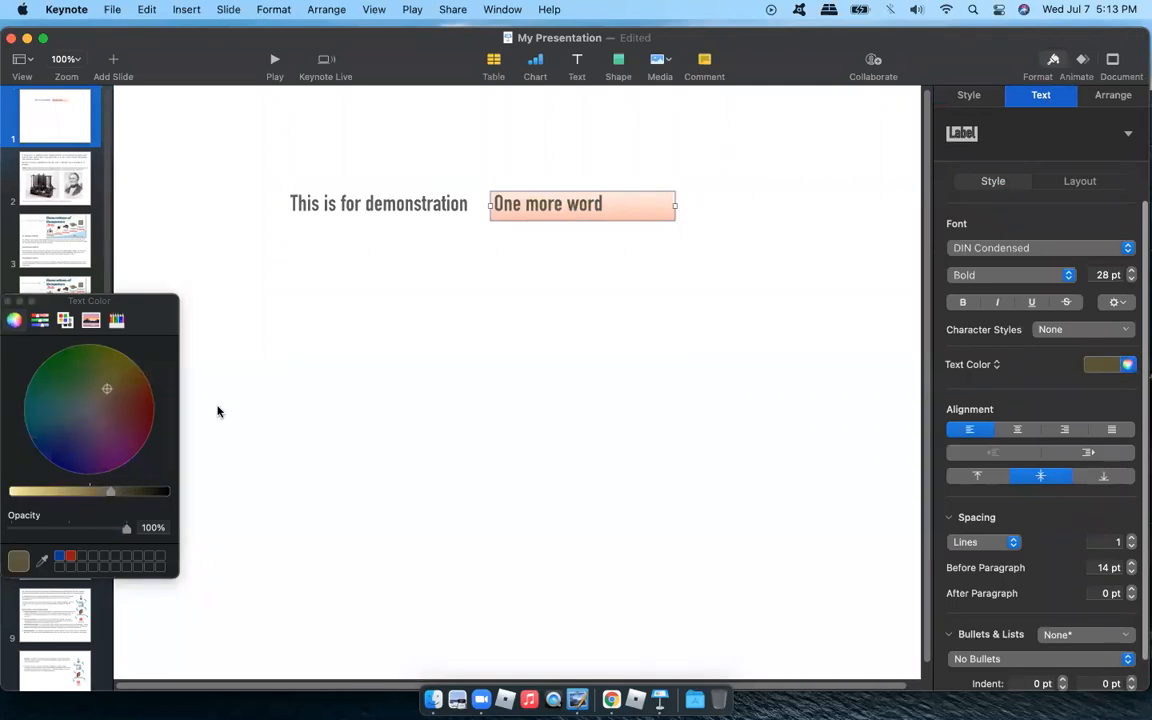
left_click(335, 335)
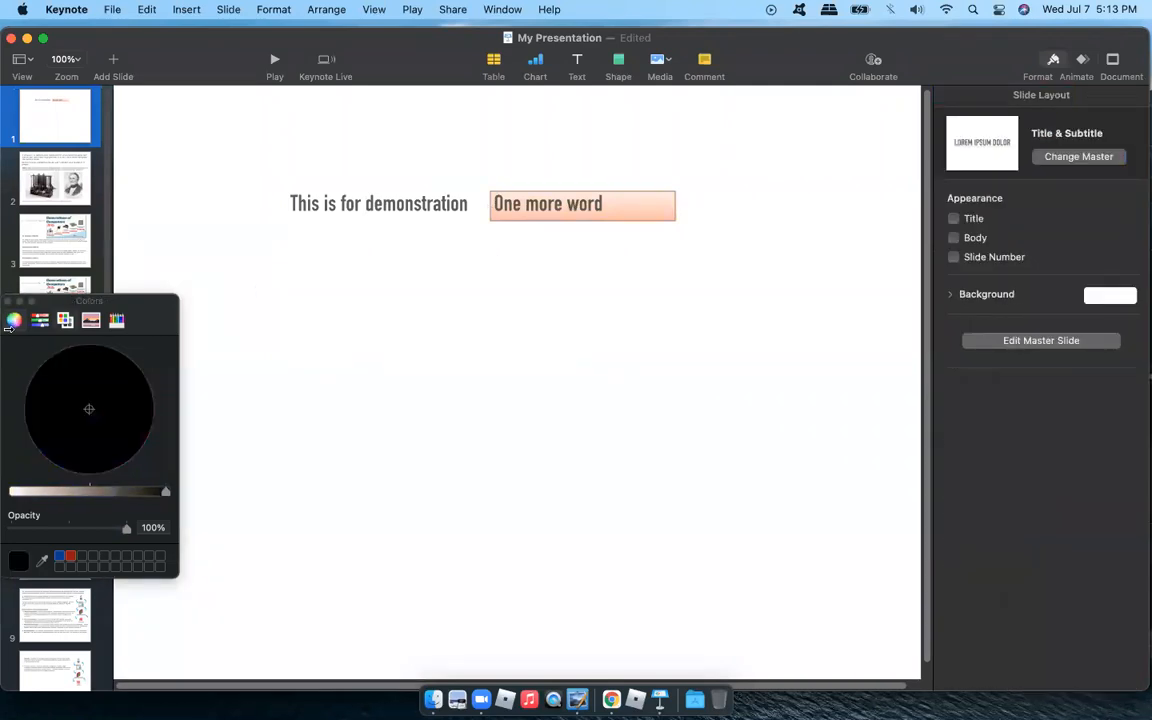
left_click(9, 300)
- Color only the word "One" in the peach text box dark red
left_click(528, 217)
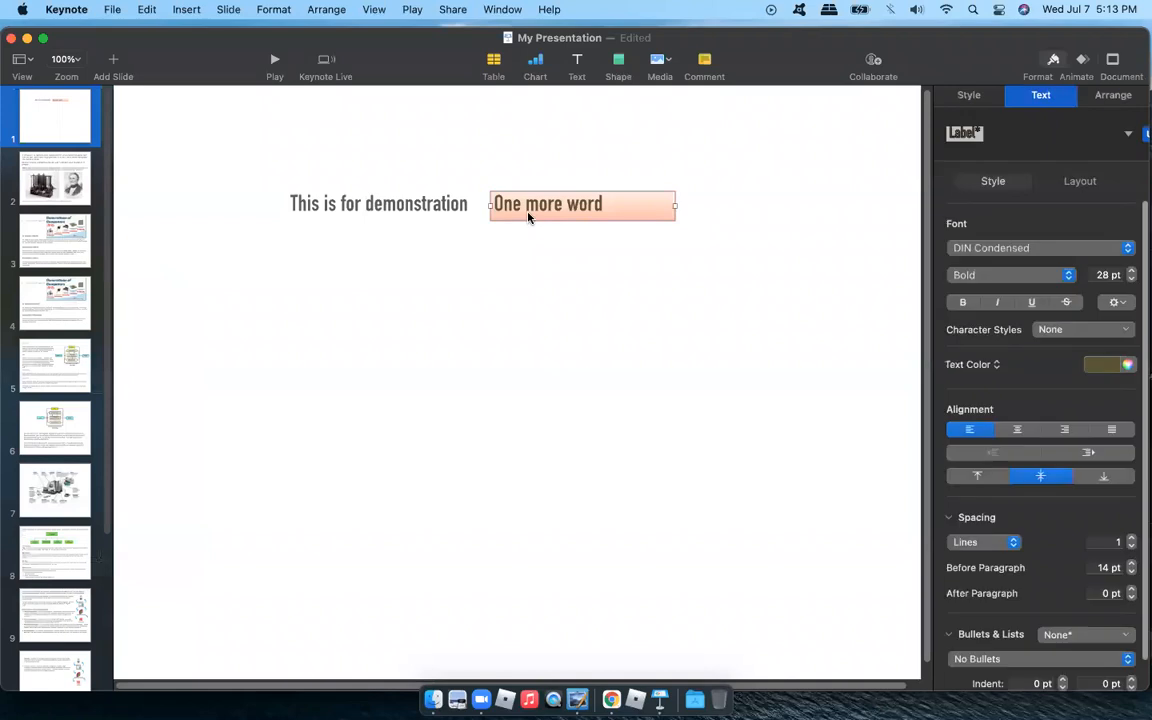
double_click(505, 207)
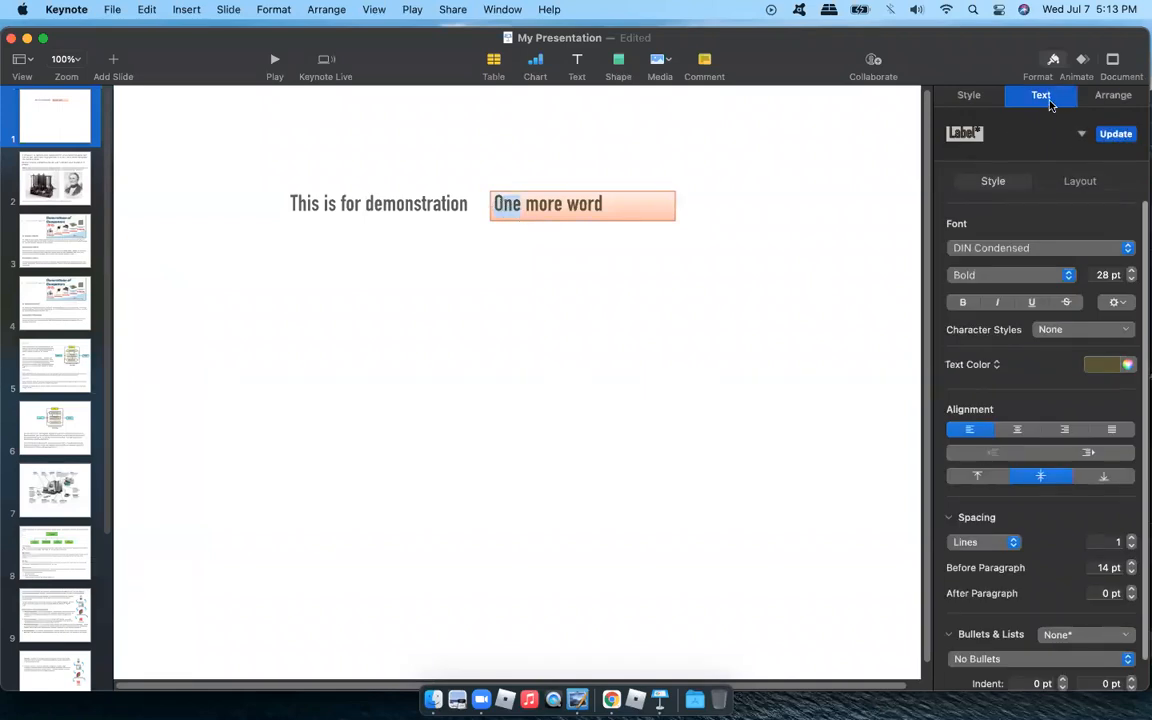
left_click(1125, 364)
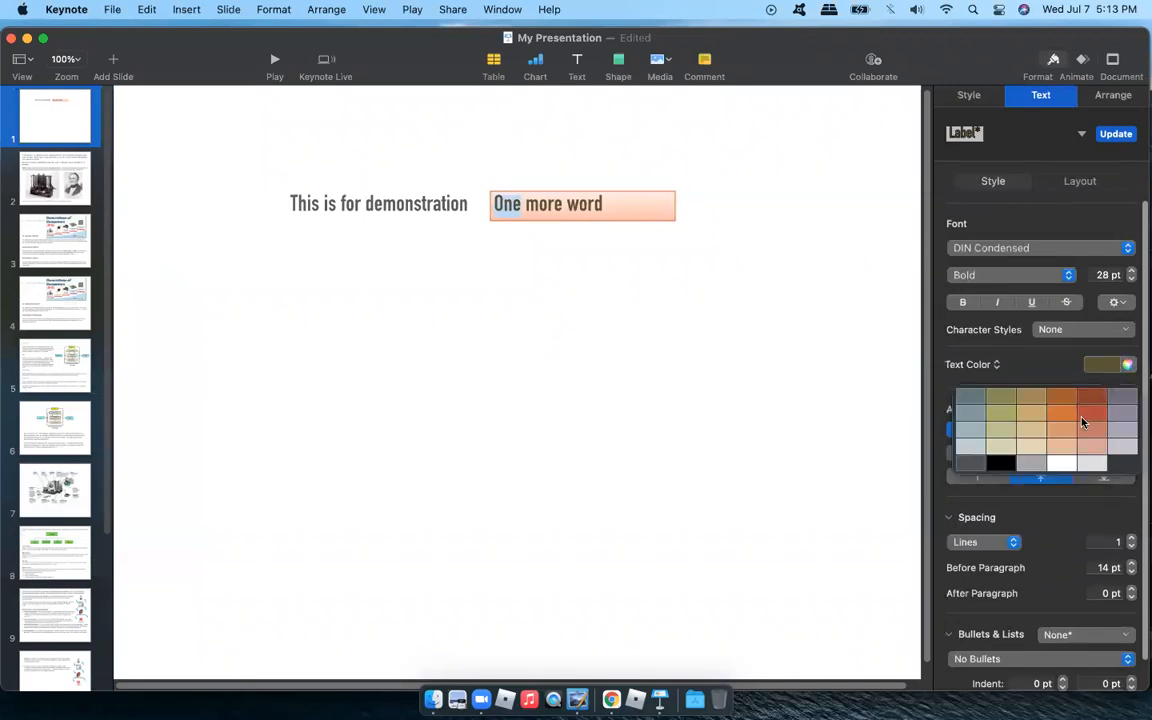
left_click(1092, 406)
left_click(603, 243)
- Right-align the text in the peach box and set the word "more" in the Geneva font
left_click(528, 211)
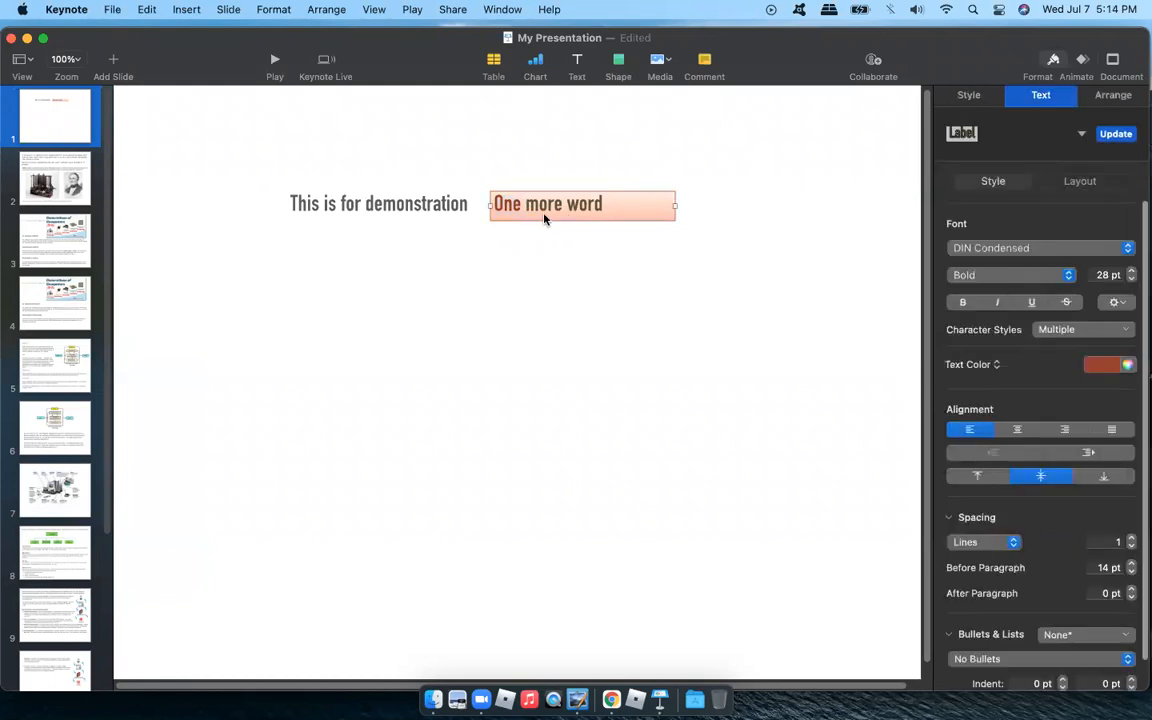
left_click(1048, 435)
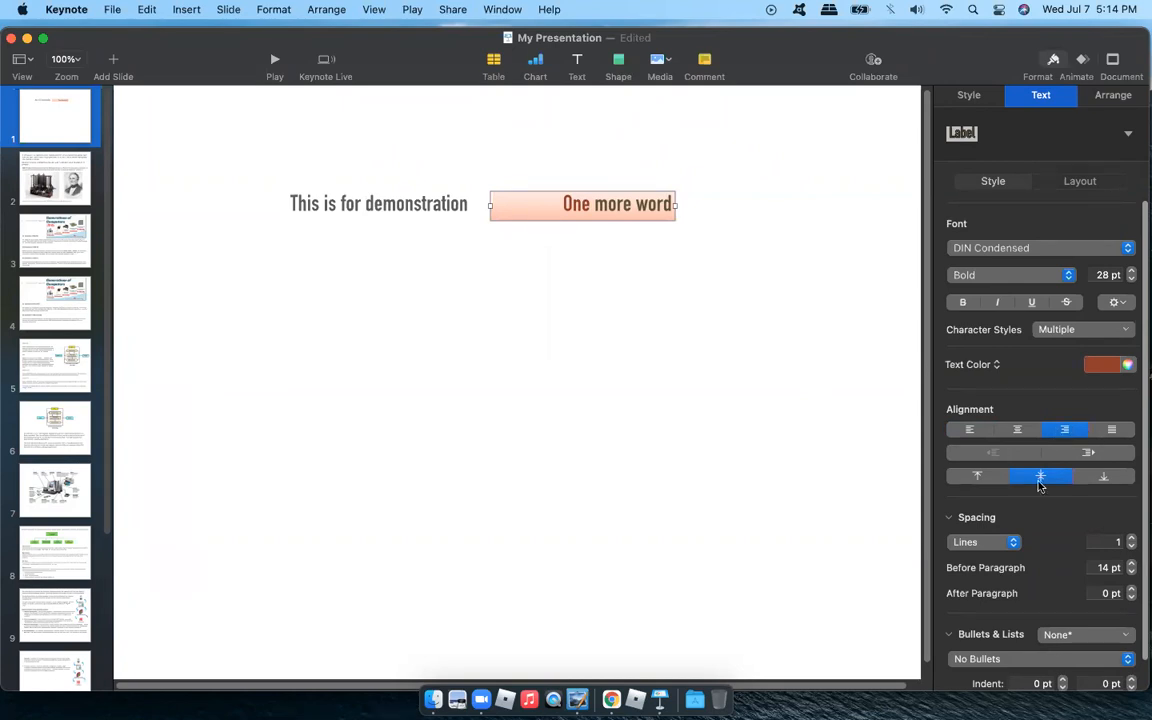
left_click(657, 204)
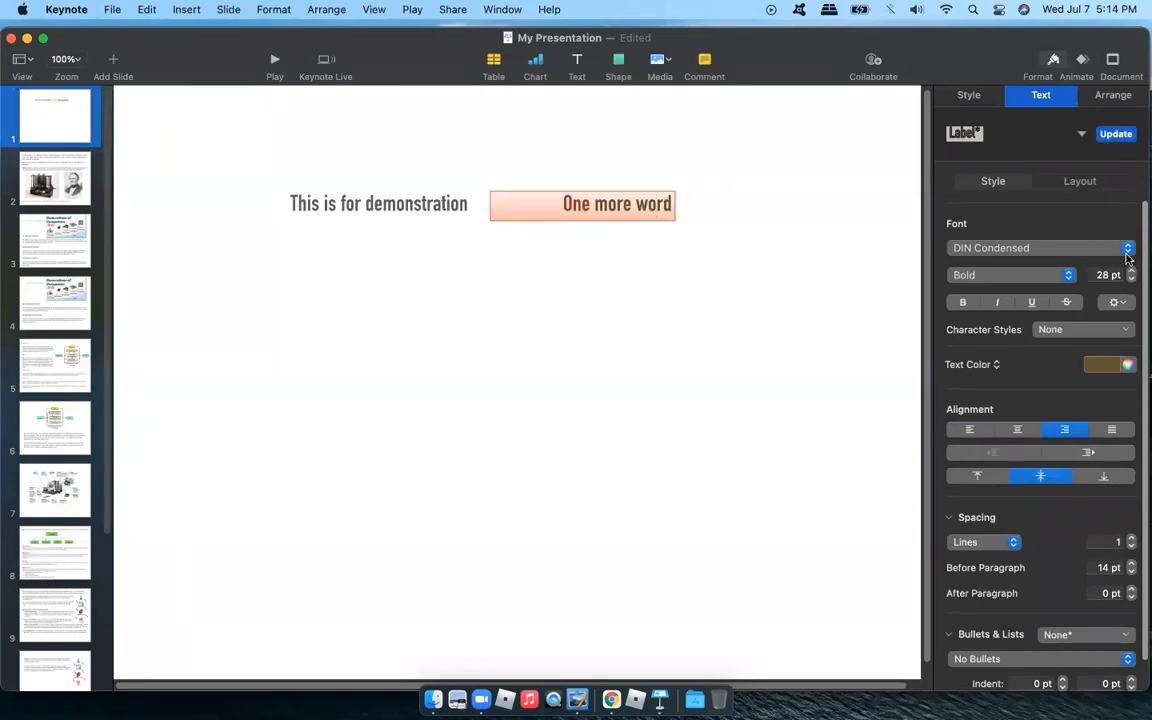
left_click(593, 202)
double_click(624, 207)
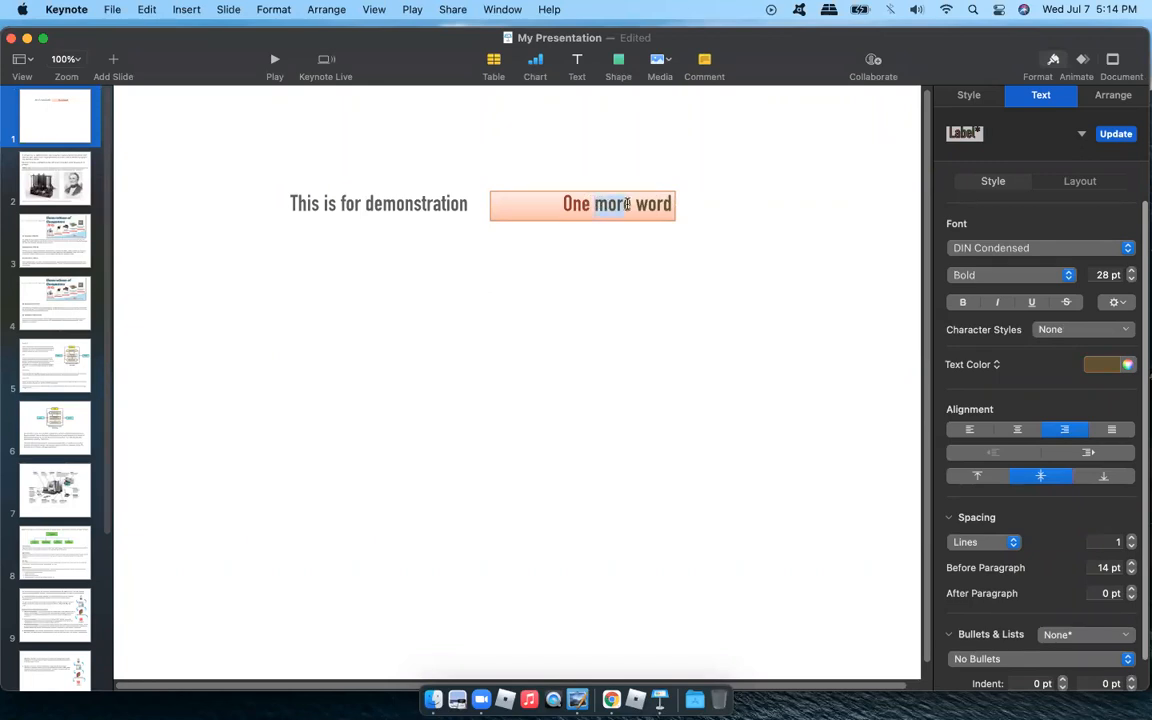
left_click(1124, 248)
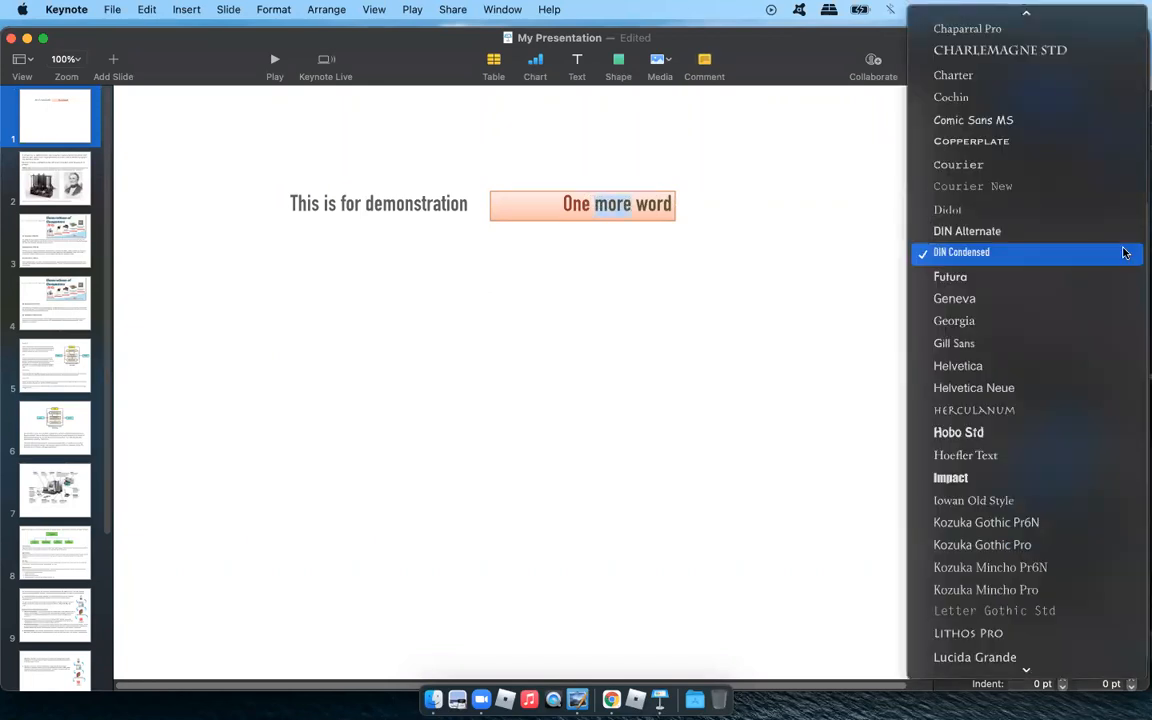
left_click(1026, 298)
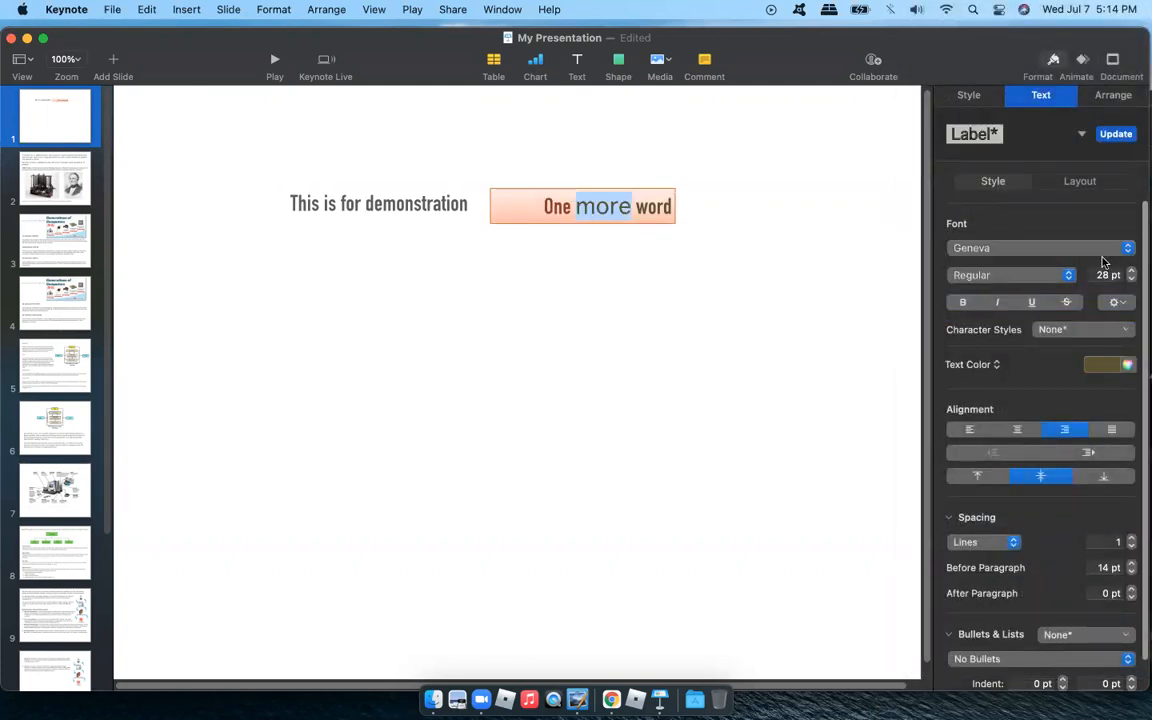
left_click(672, 208)
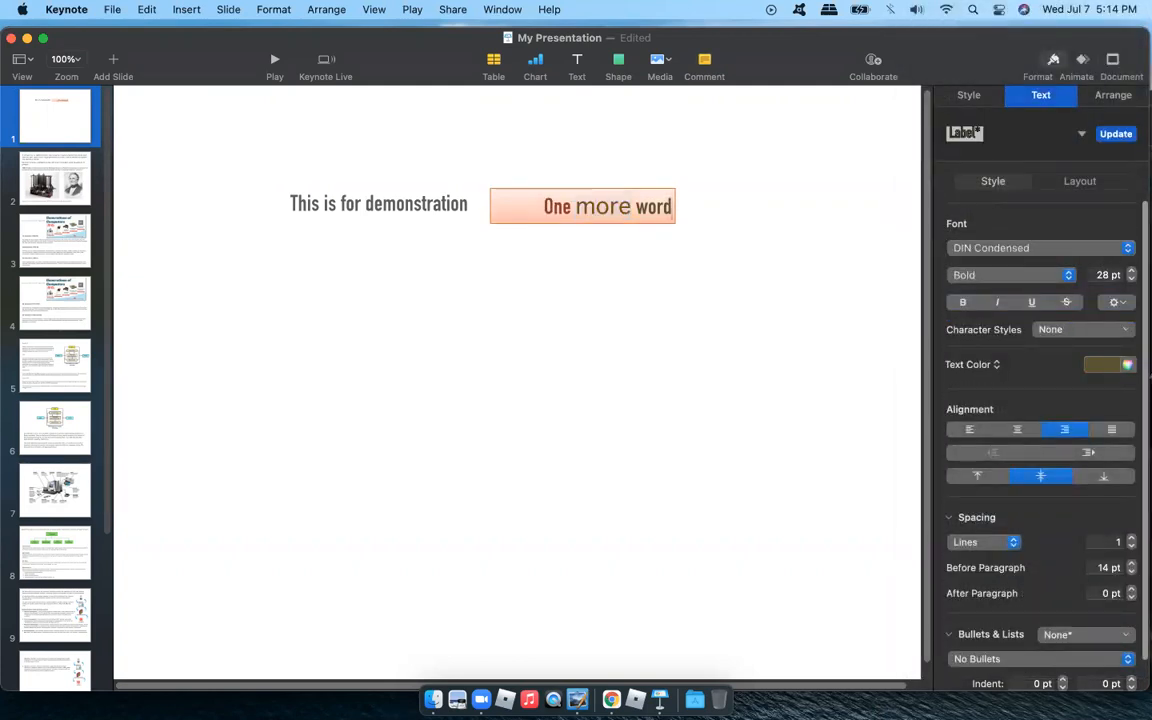
left_click(1026, 247)
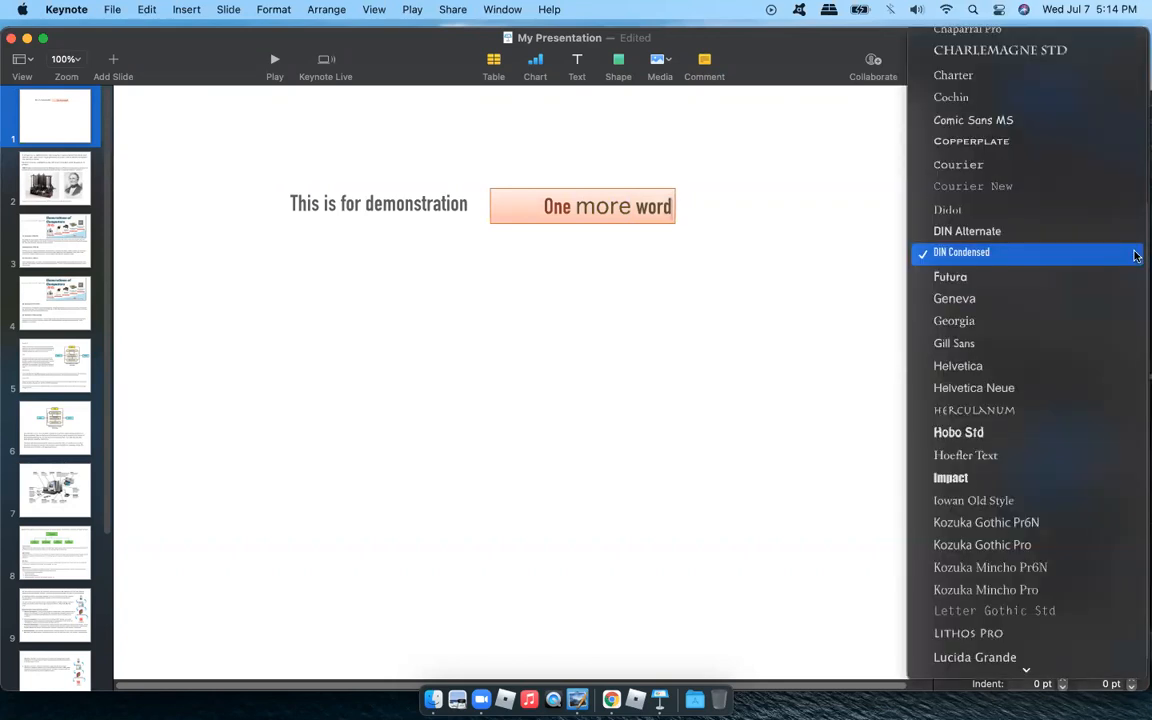
left_click(998, 477)
key("super+z")
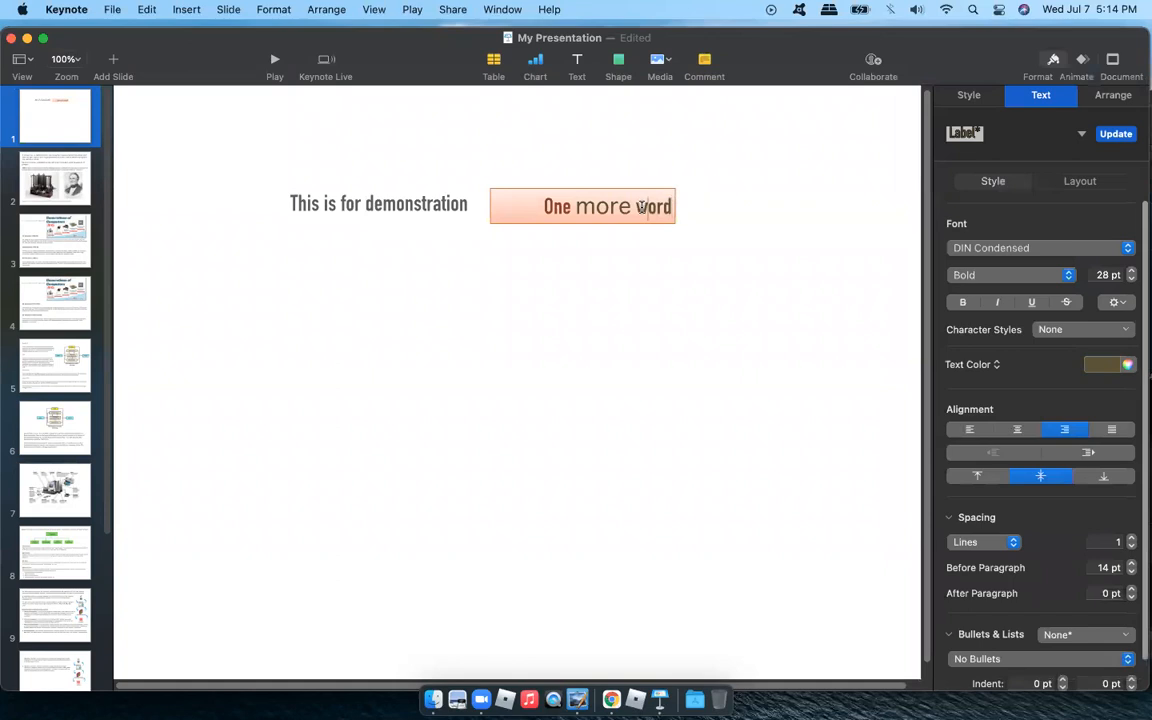
- Set the word "word" in the peach text box in the Impact font
left_click(630, 203)
left_click_drag(637, 203, 677, 211)
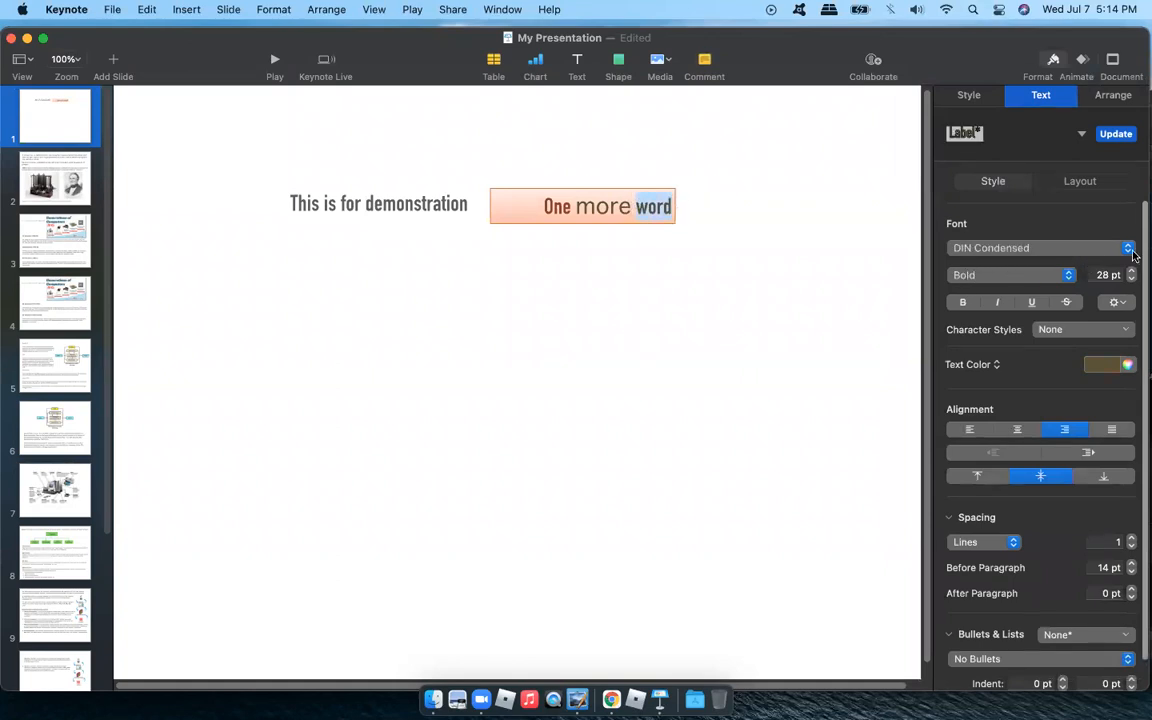
left_click(1018, 246)
left_click(952, 478)
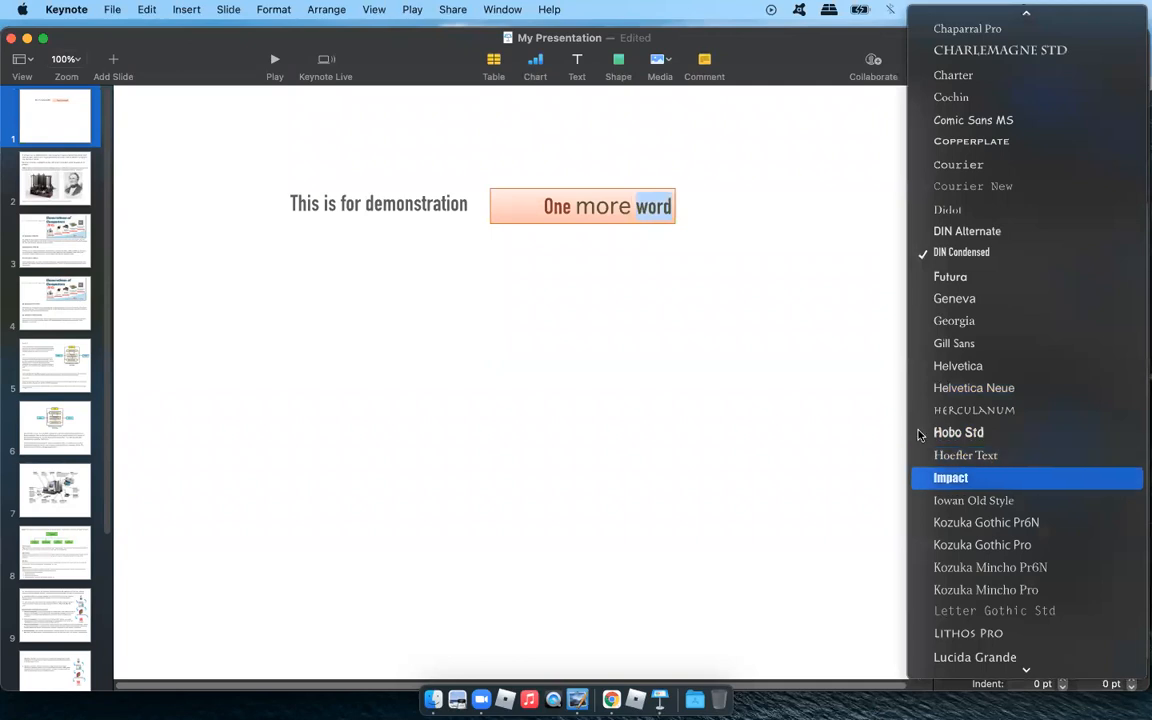
left_click(821, 397)
- Shift the peach text box horizontally to an X position of 478 pt and rotate it slightly counterclockwise
left_click(562, 188)
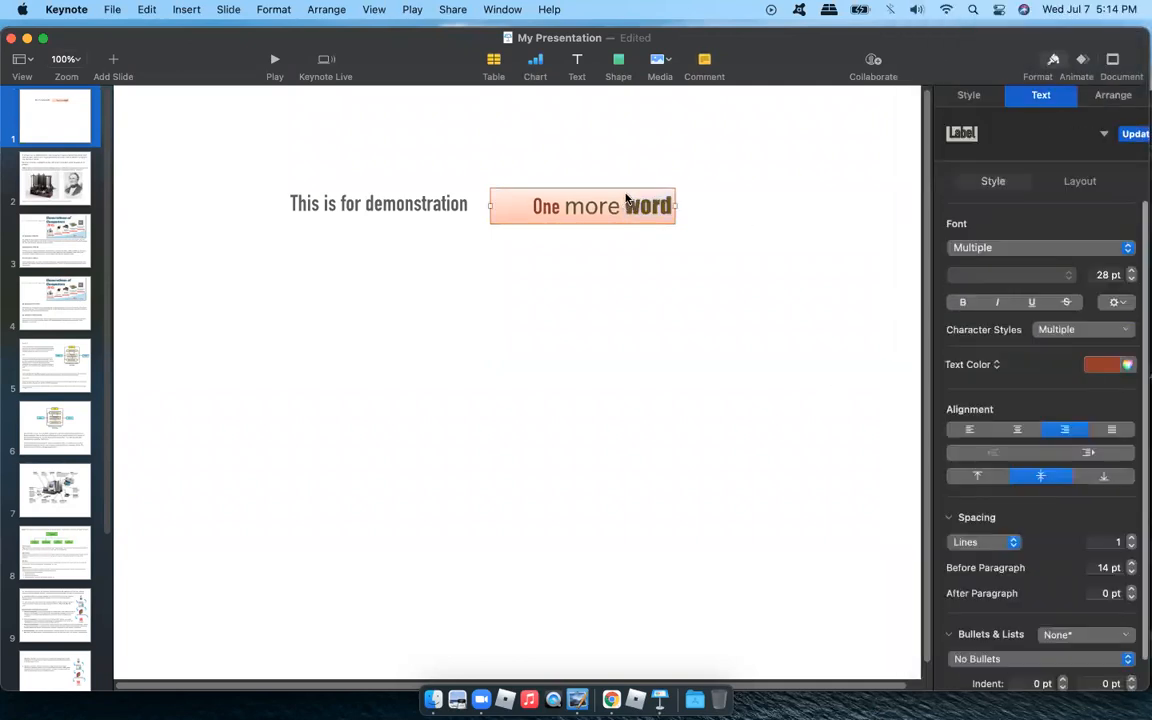
left_click(1100, 97)
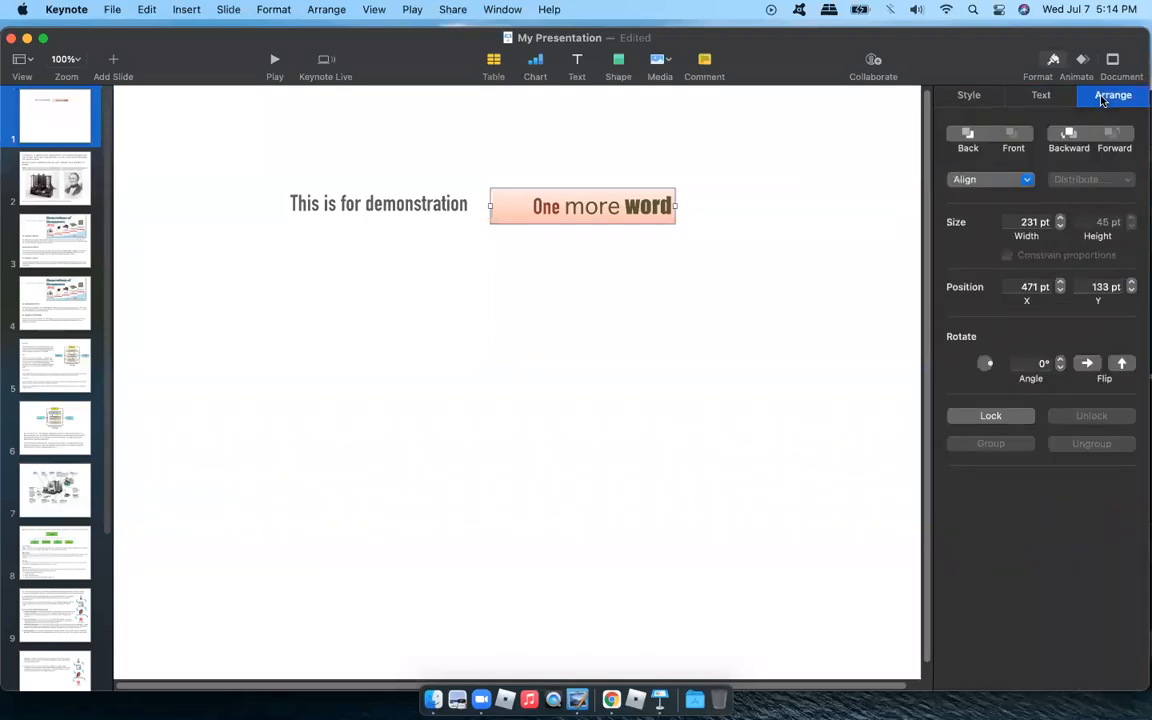
left_click(1060, 283)
left_click(1060, 283)
left_click(1060, 283)
left_click(1060, 283)
left_click(1060, 283)
left_click(1060, 283)
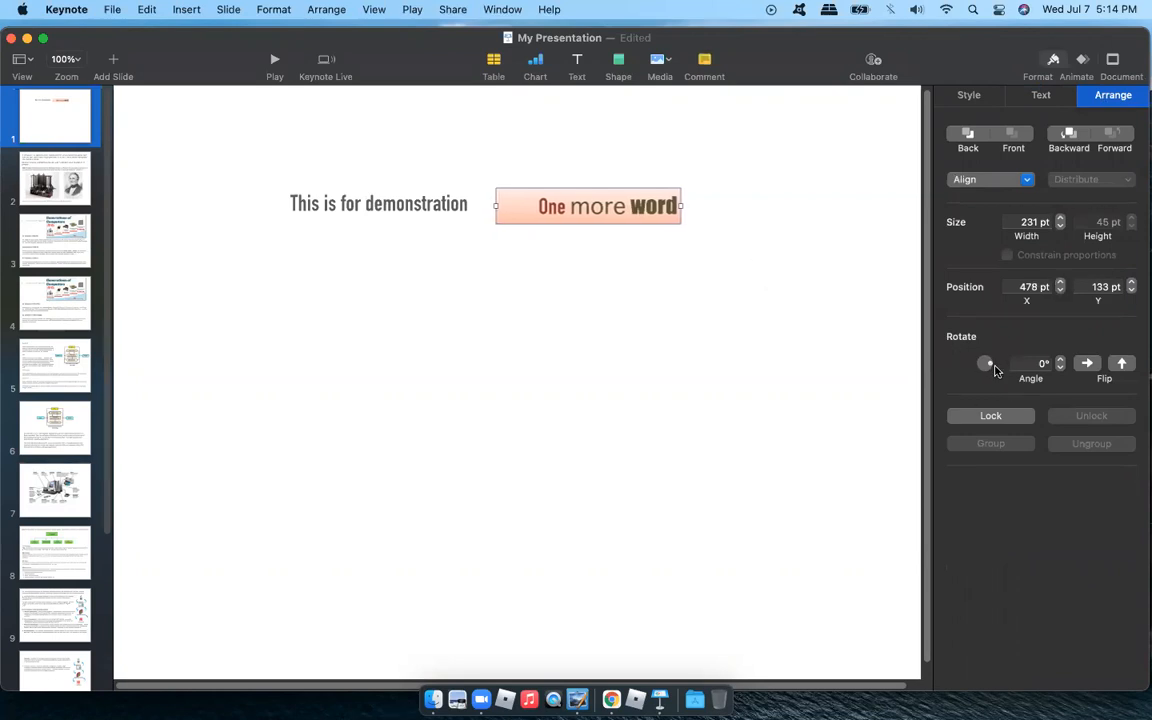
left_click_drag(993, 368, 986, 360)
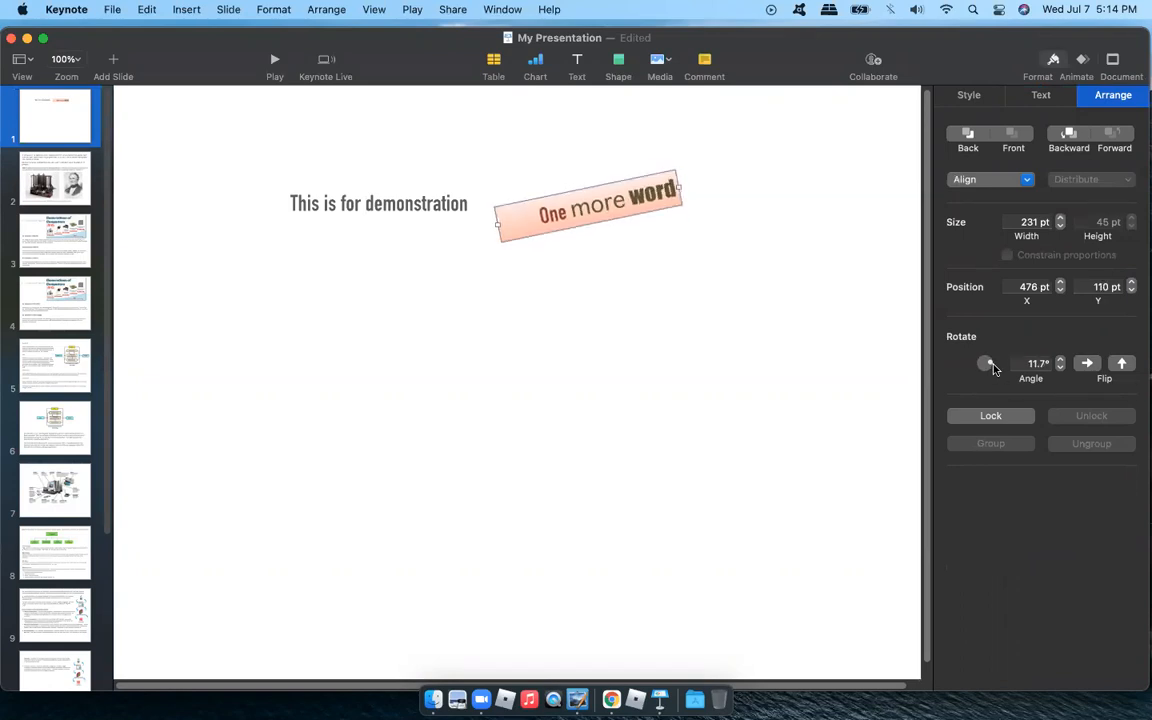
left_click(776, 329)
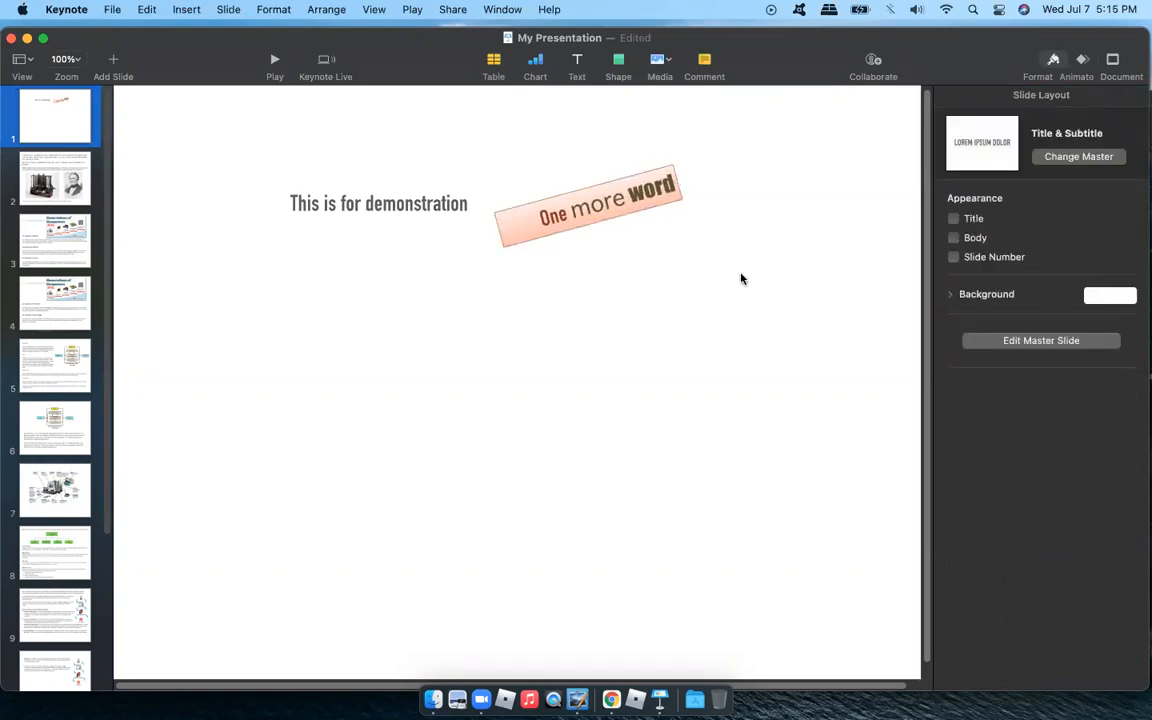
left_click(587, 197)
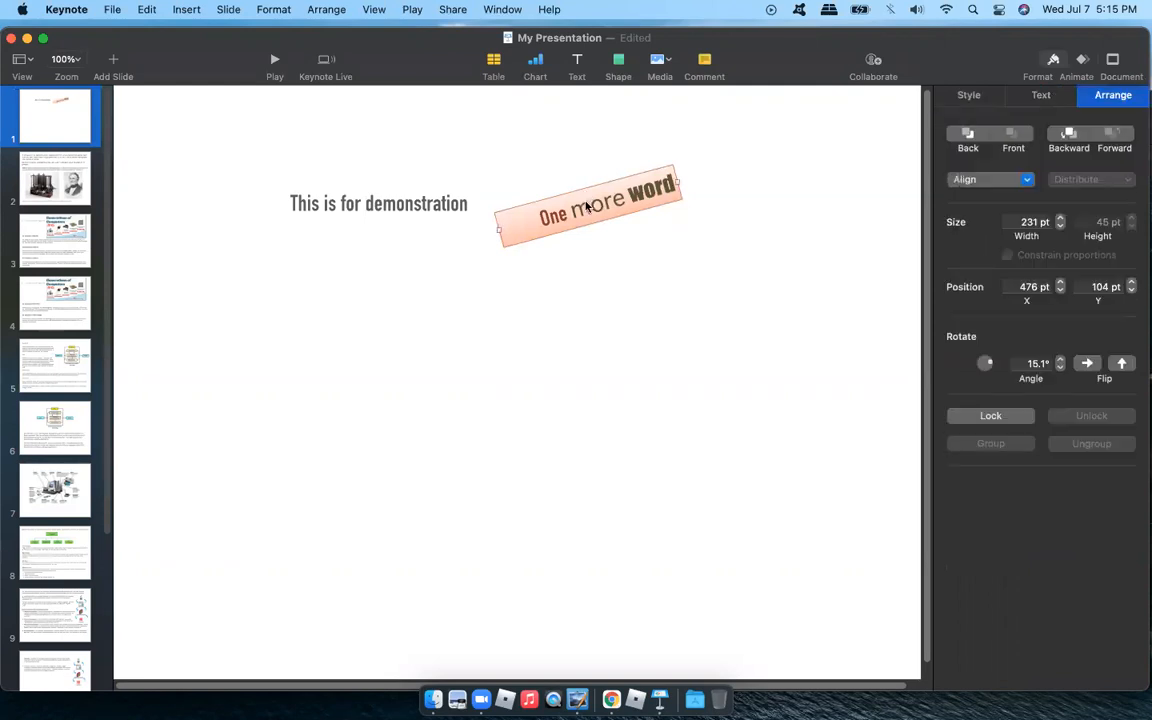
left_click(1041, 96)
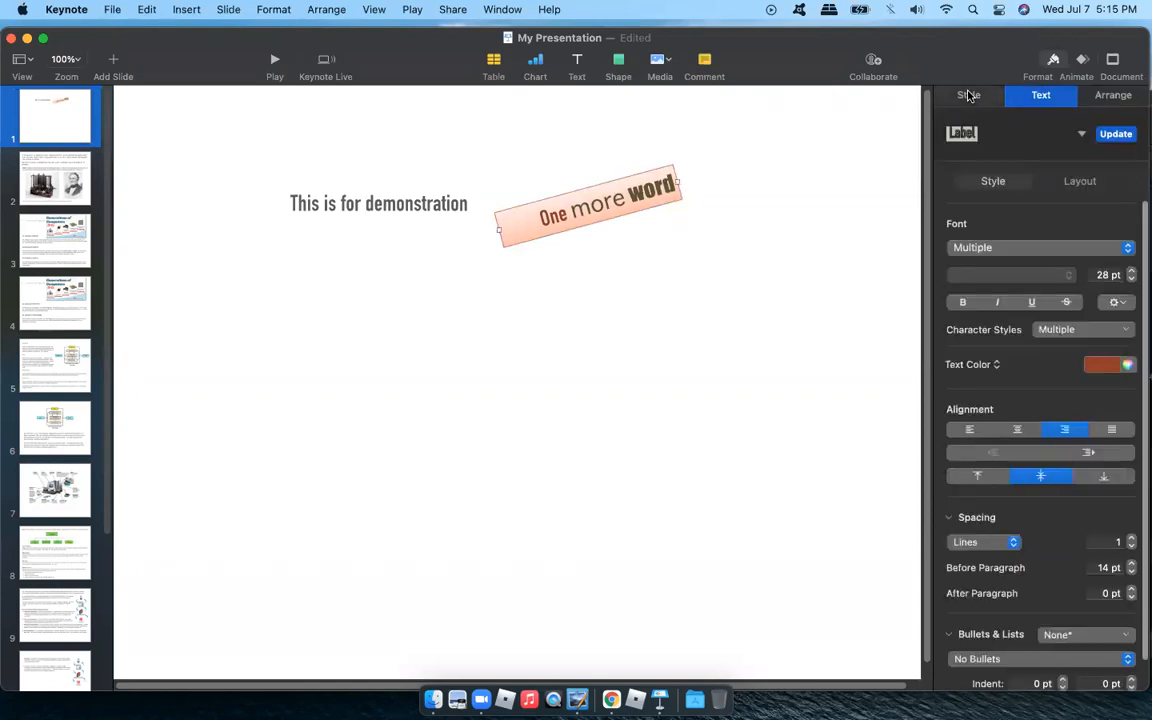
left_click(969, 96)
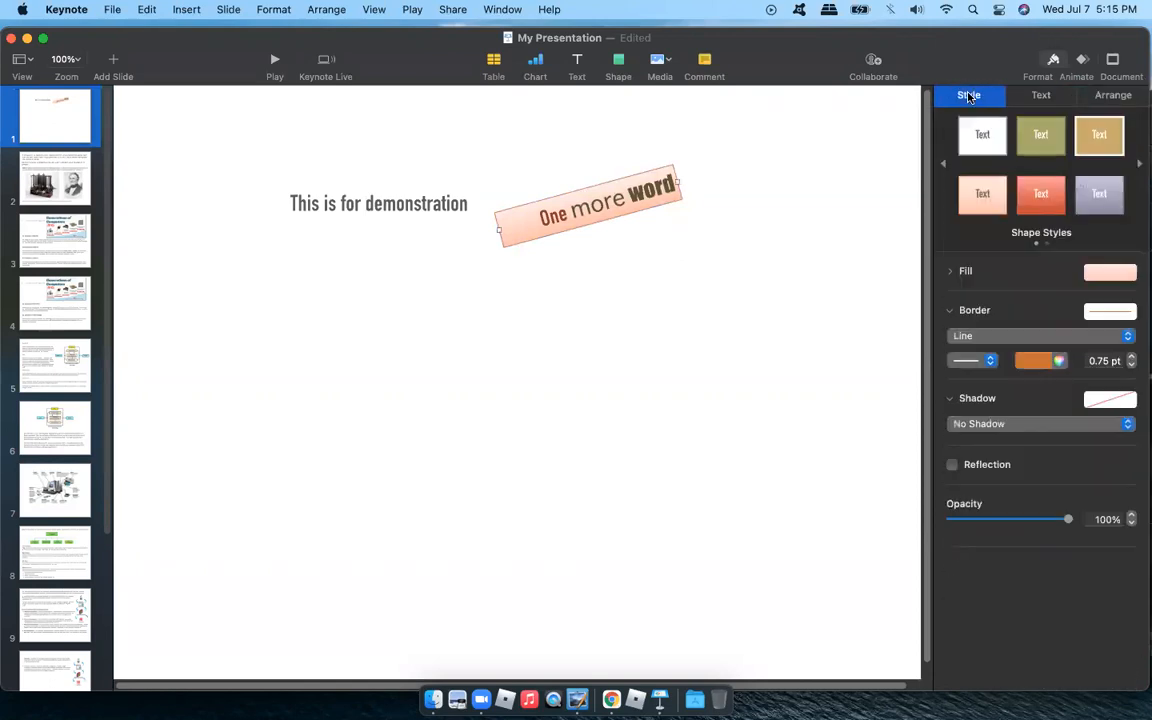
left_click(603, 182)
left_click(452, 205)
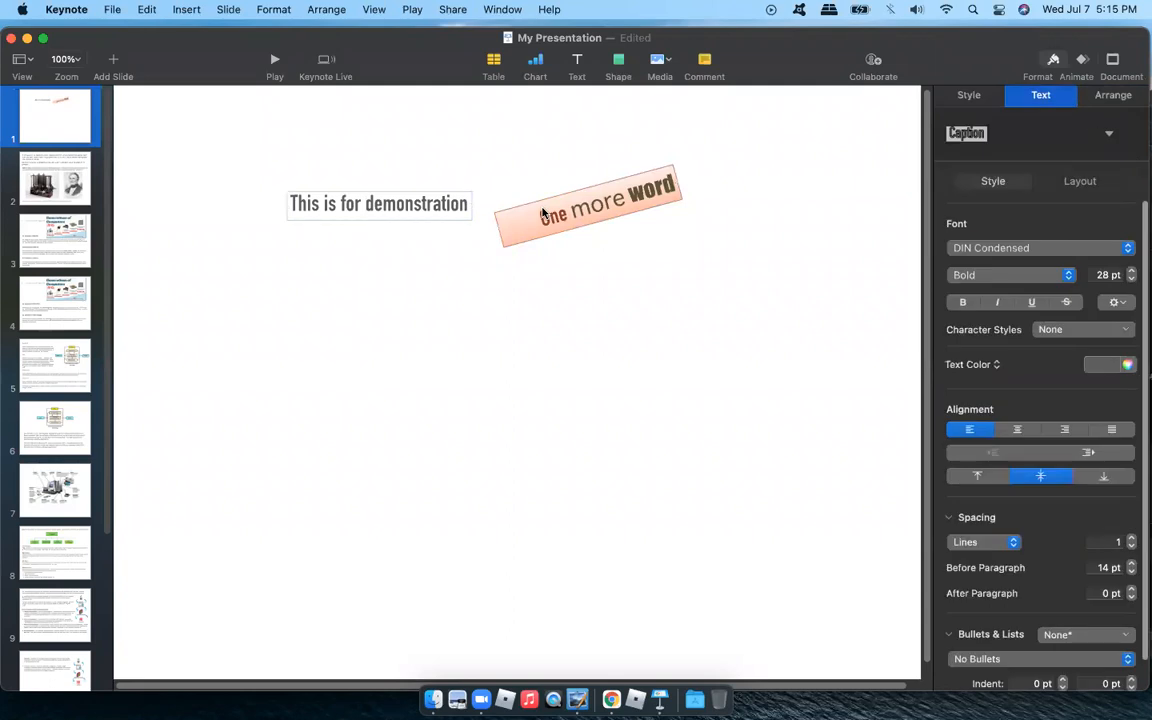
- Overlap the end of "This is for demonstration" with the peach text box and bring the demonstration text to the front
left_click(481, 203)
left_click_drag(481, 203, 410, 193)
left_click(410, 196)
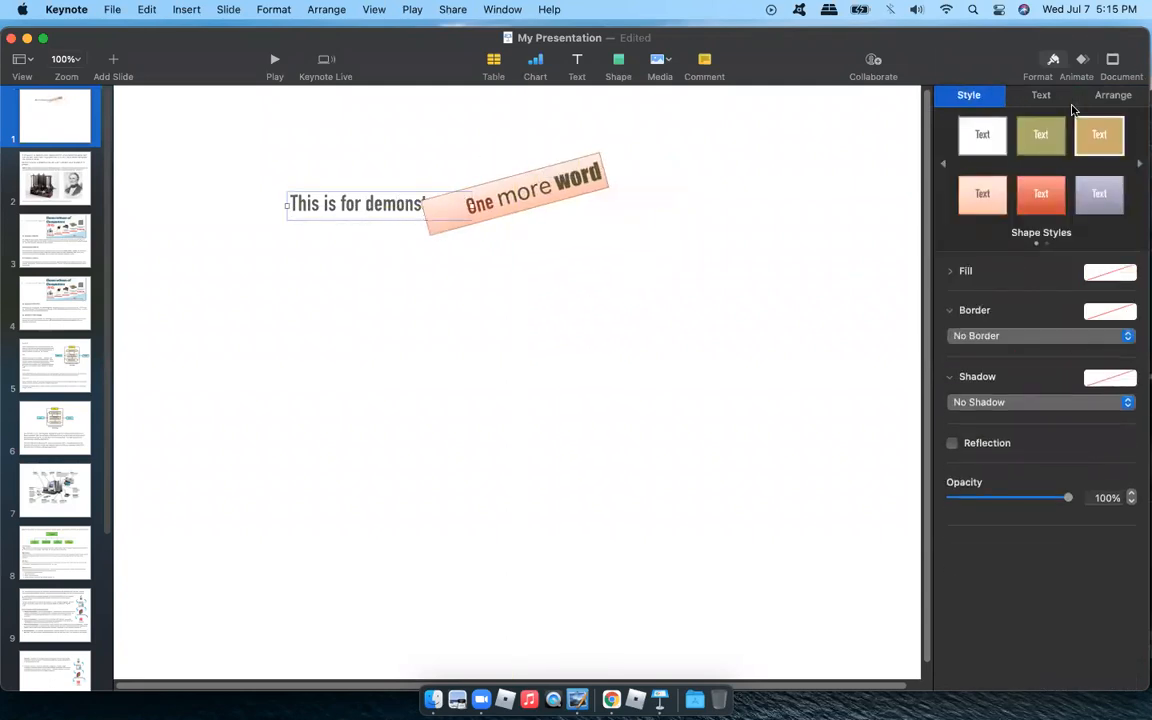
left_click(1104, 98)
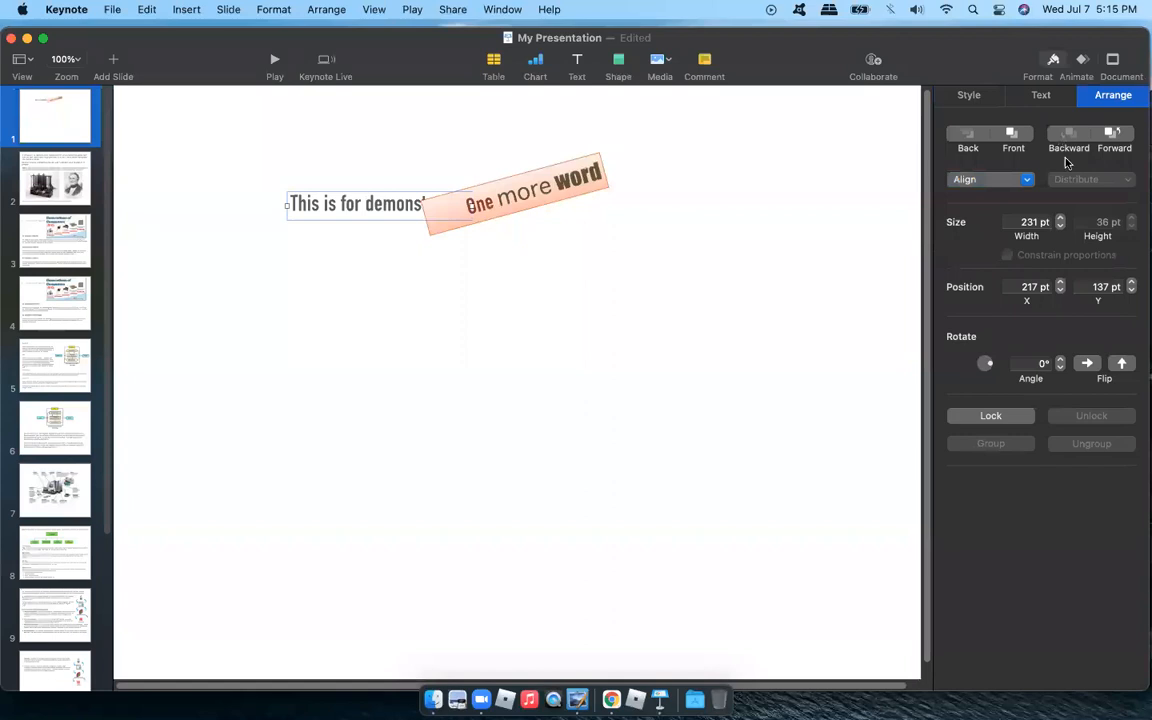
left_click(1013, 140)
left_click(481, 231)
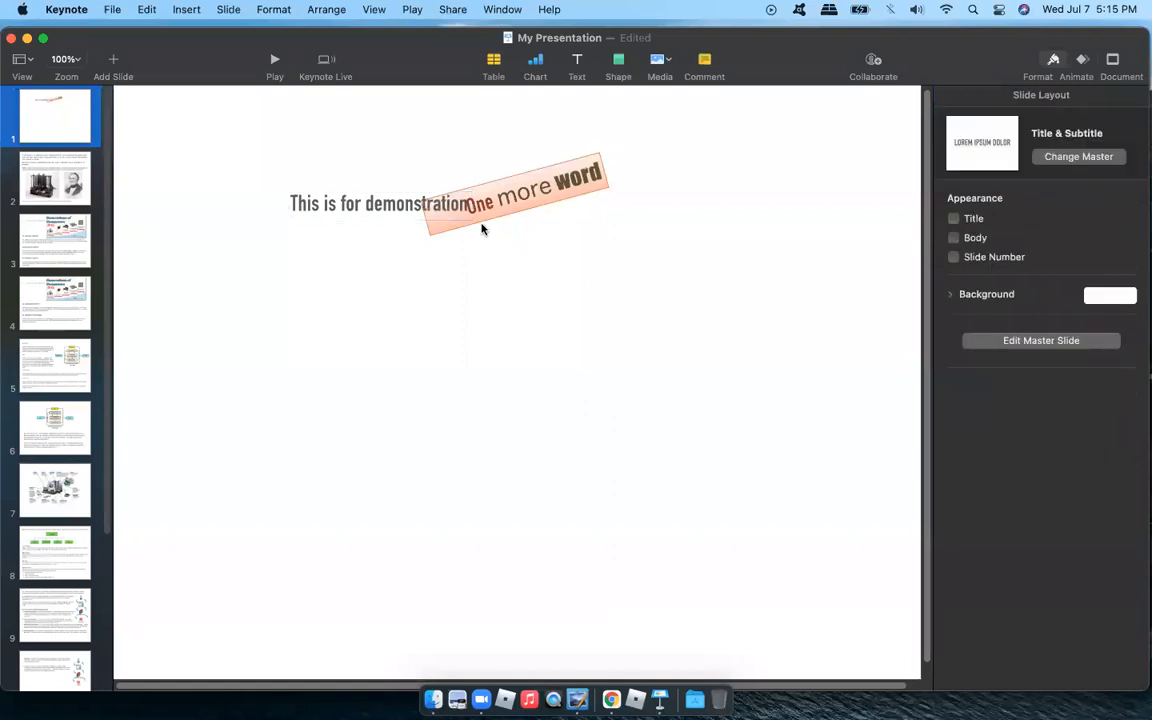
- Move the peach text box off the demonstration text and place it below, at about X 236 pt, Y 197 pt
left_click(483, 227)
left_click_drag(483, 227, 524, 216)
left_click(559, 275)
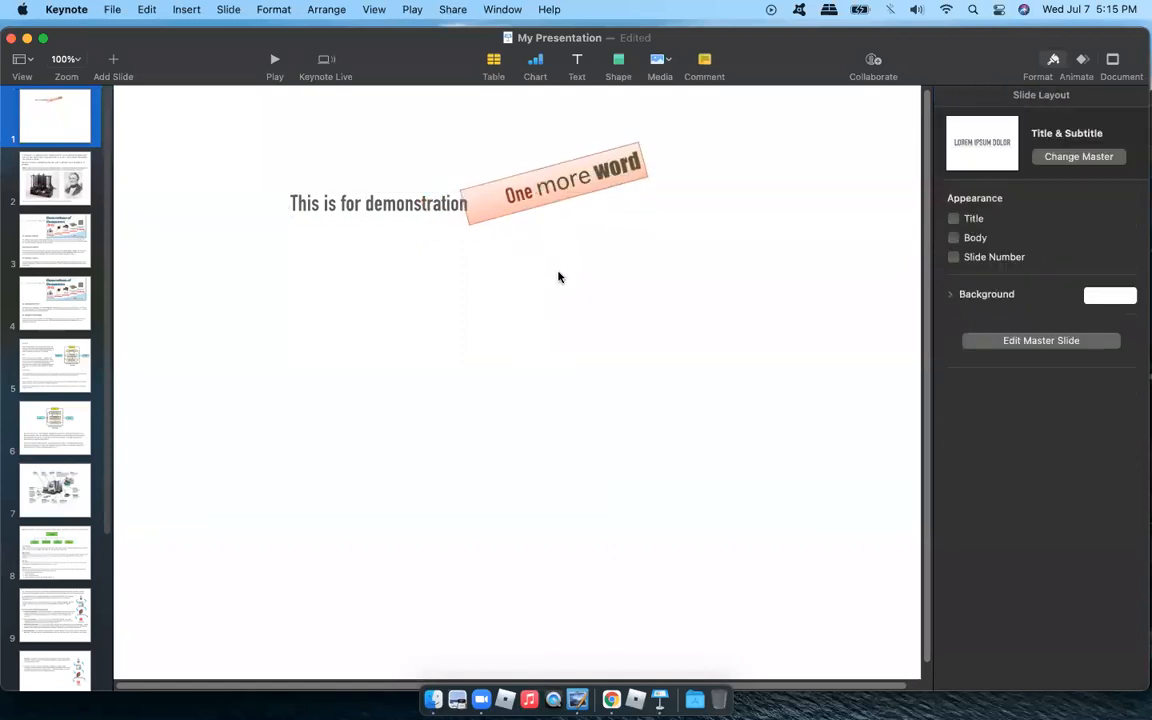
left_click(590, 193)
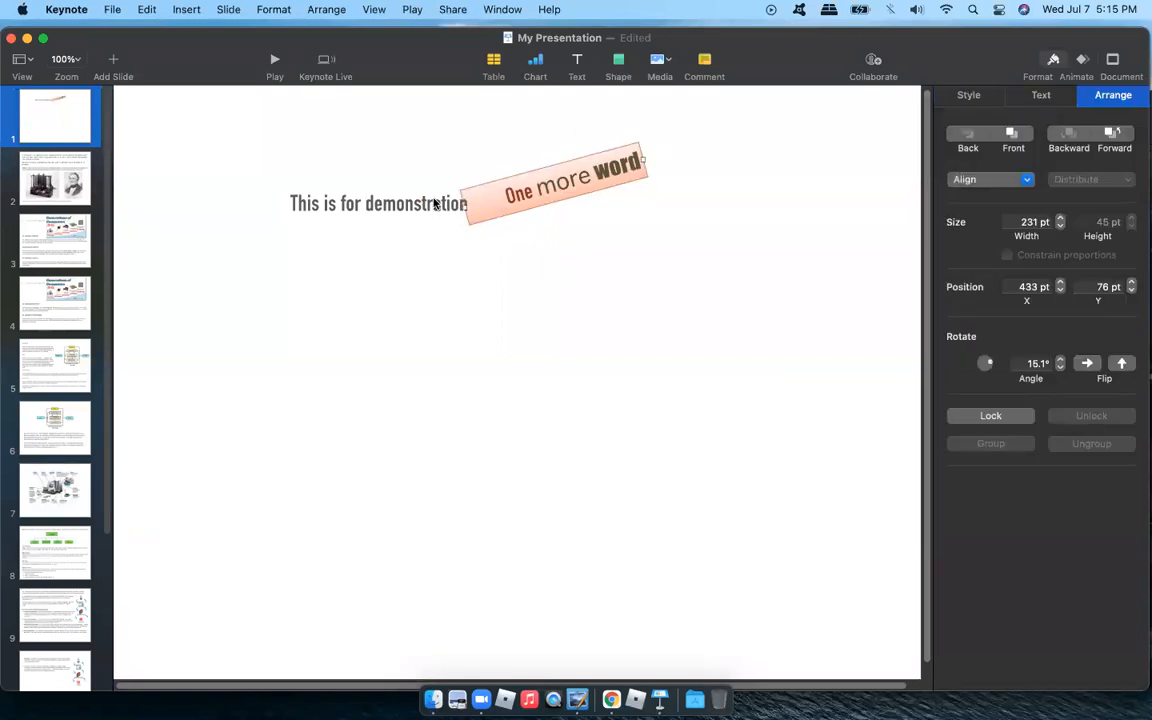
left_click(435, 204, "shift")
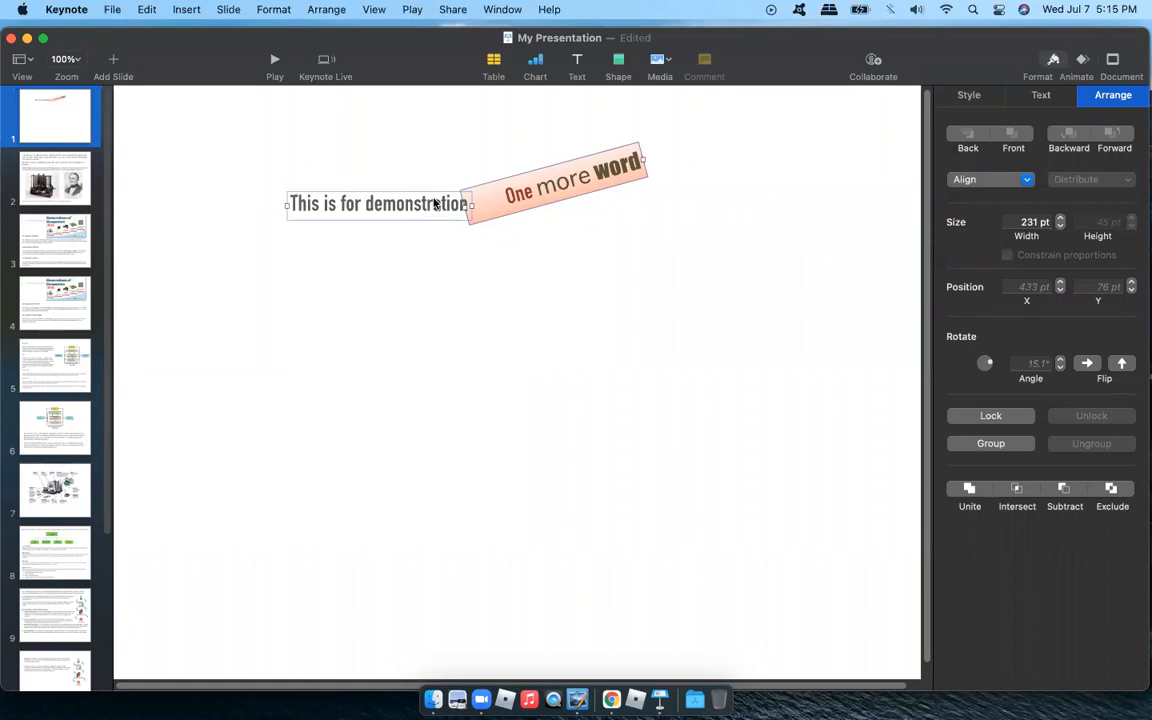
left_click(504, 237)
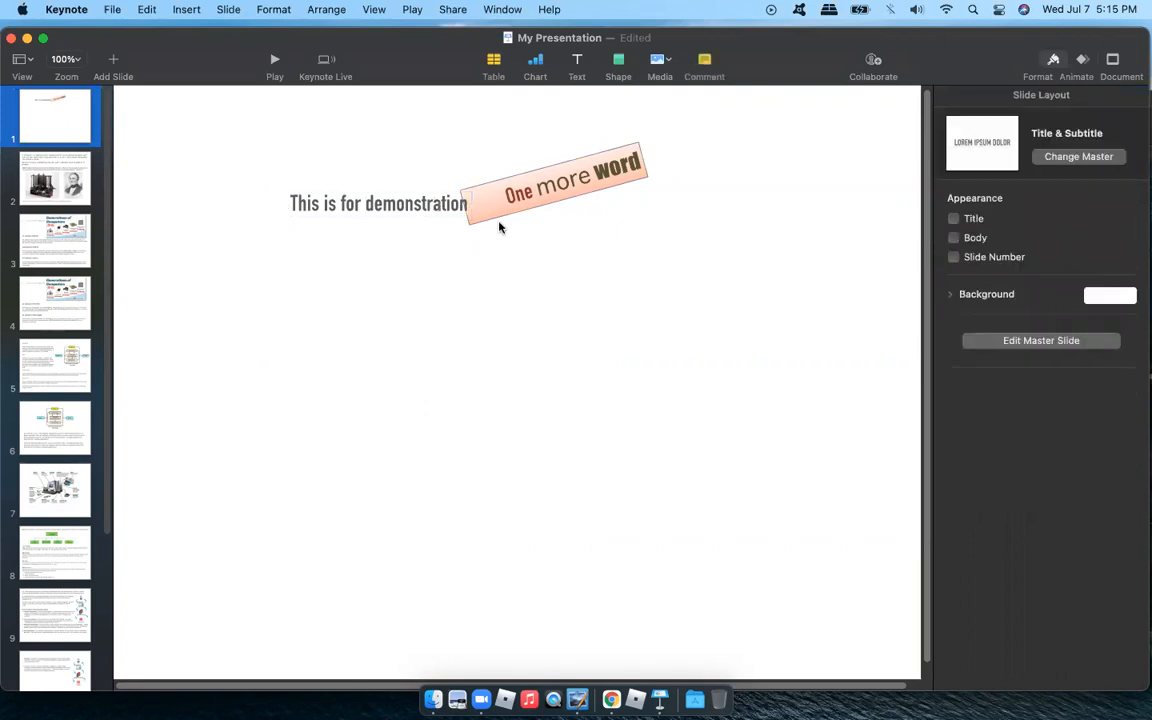
left_click_drag(520, 180, 366, 277)
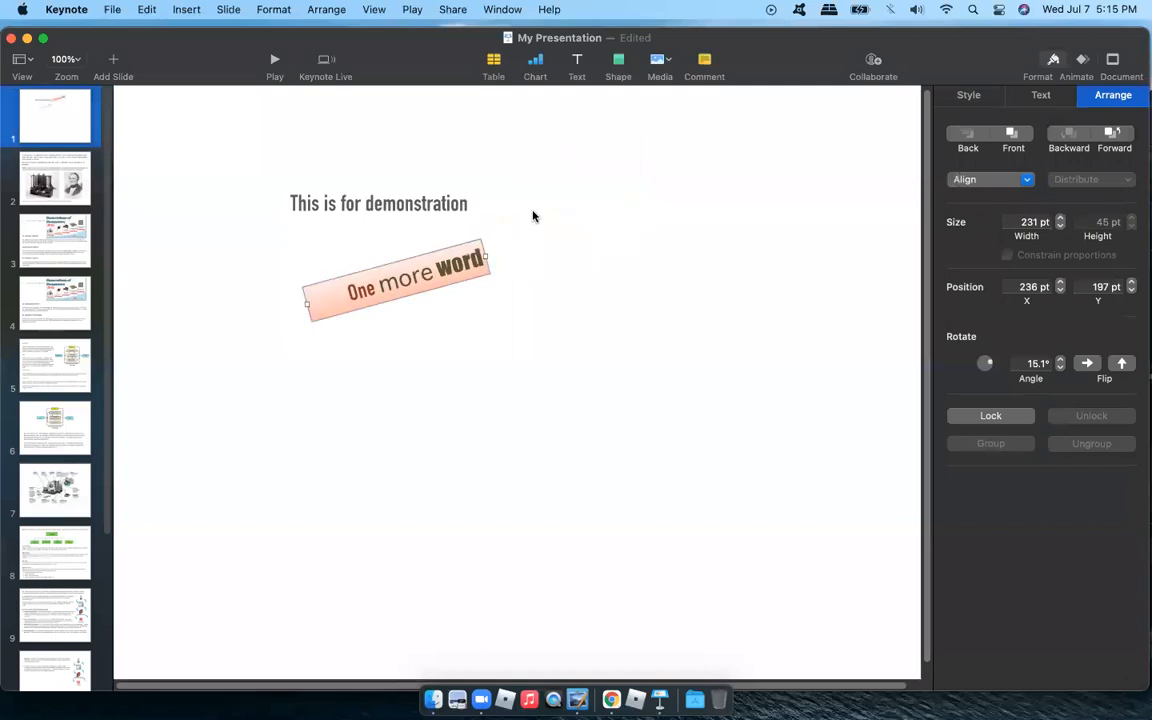
left_click(532, 216)
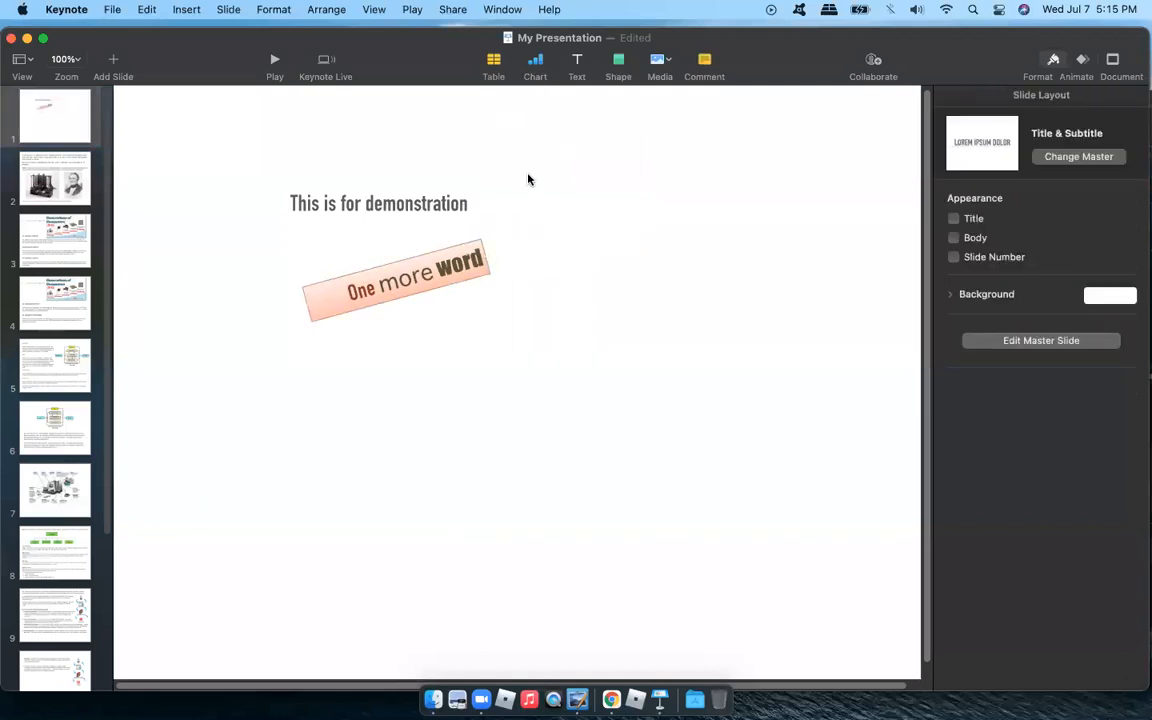
- Insert a table with 5 rows and 4 columns in the blue-gray style with header row and header column
left_click(494, 66)
left_click_drag(466, 143, 516, 363)
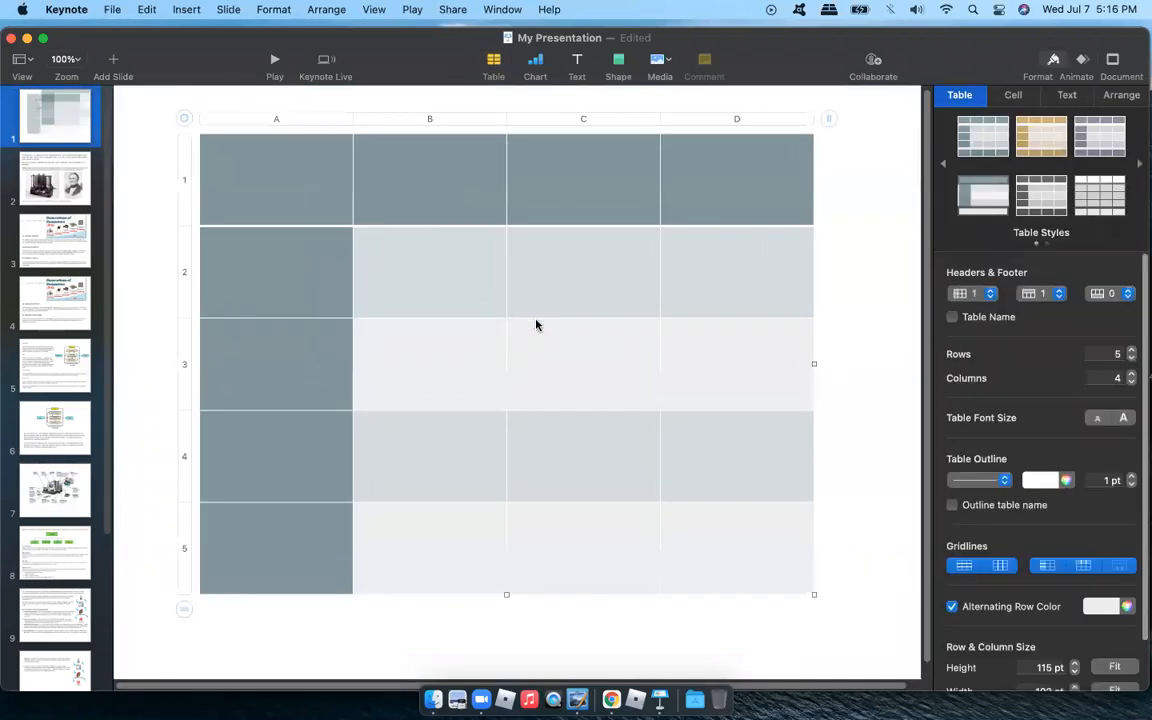
left_click(886, 285)
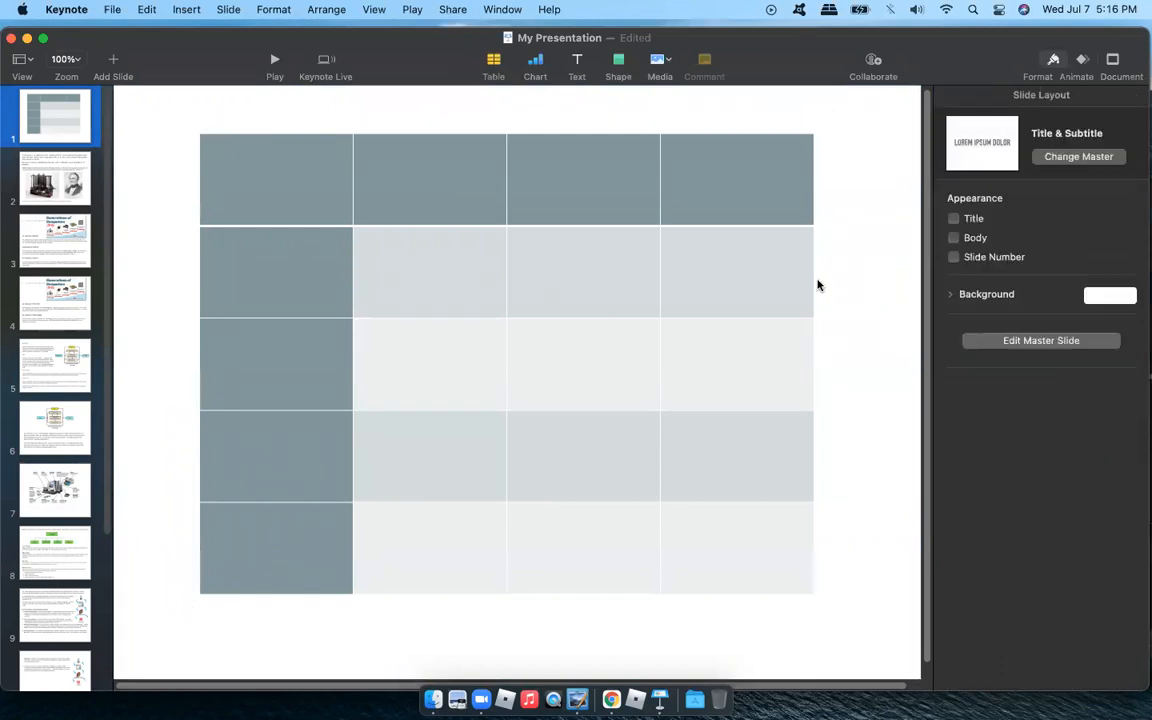
left_click(760, 283)
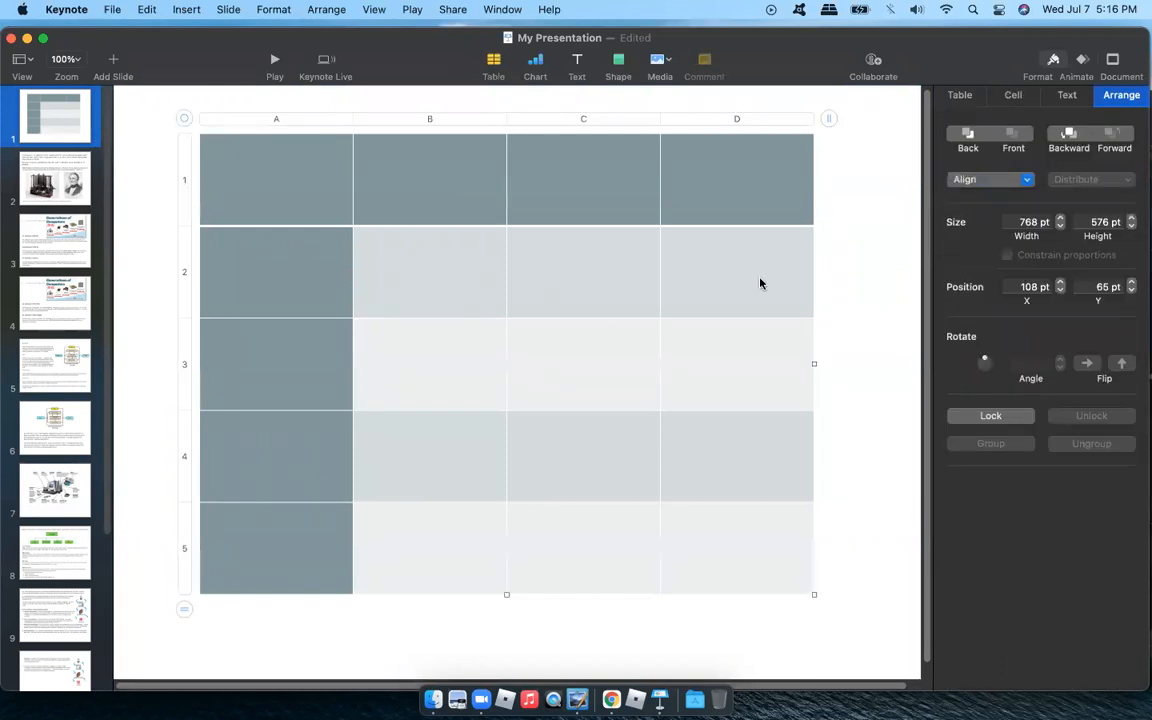
left_click(672, 120)
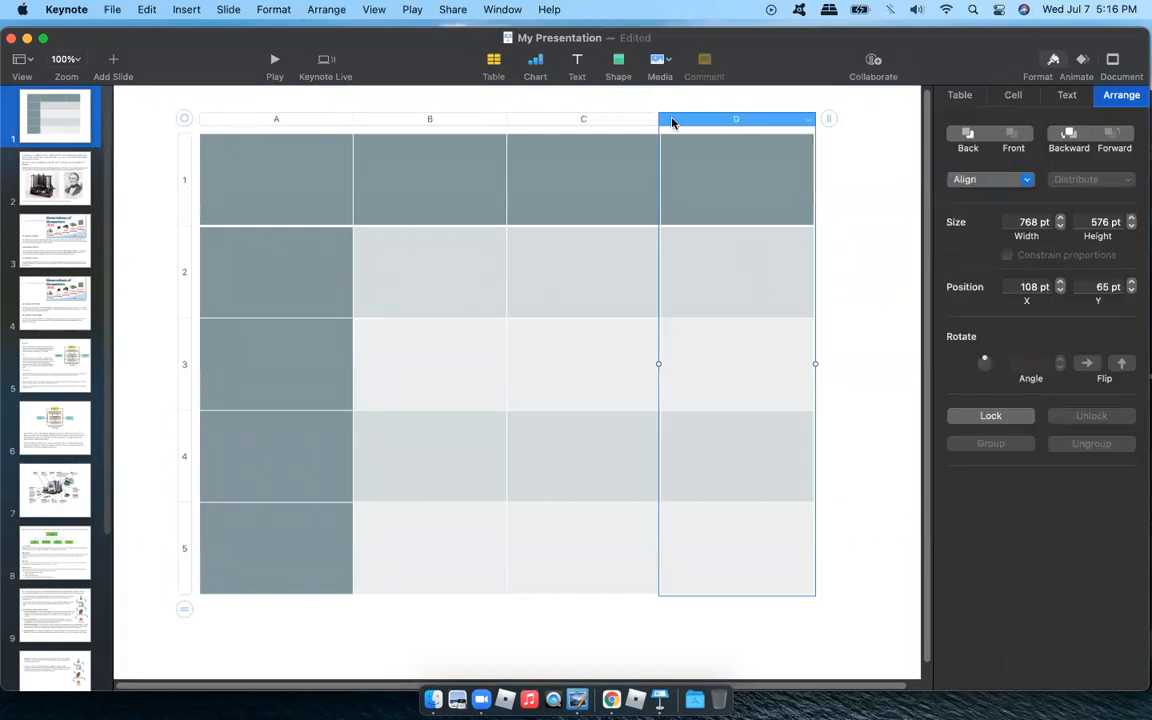
right_click(672, 120)
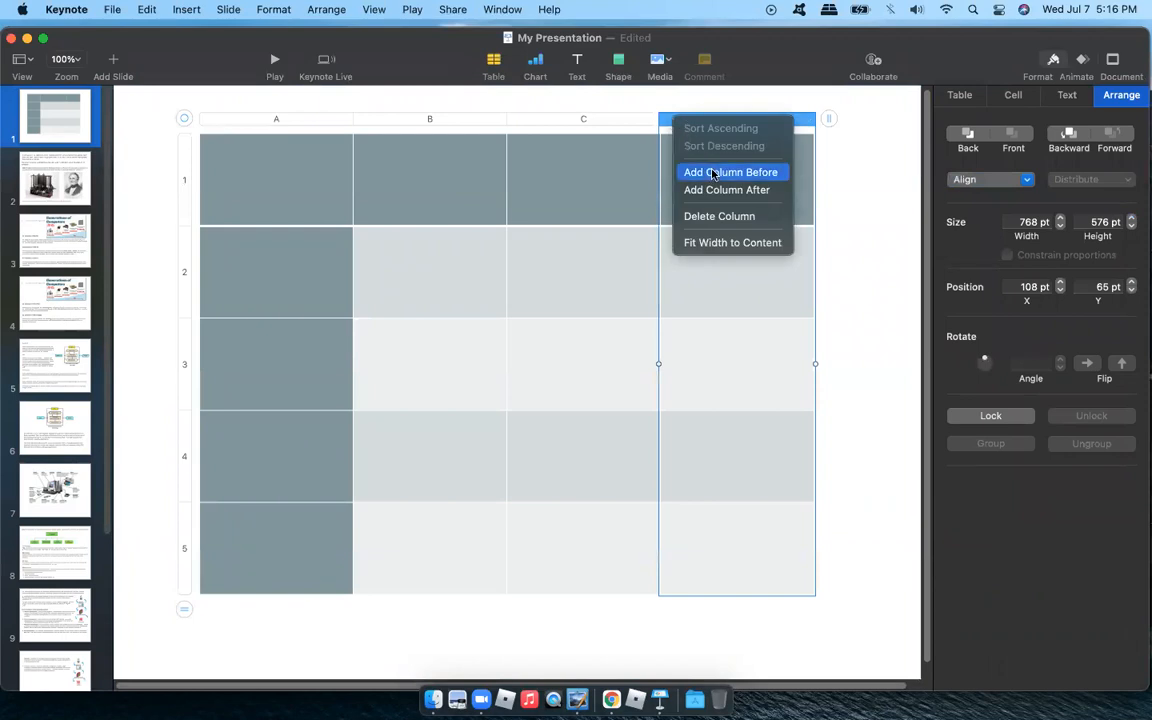
left_click(828, 329)
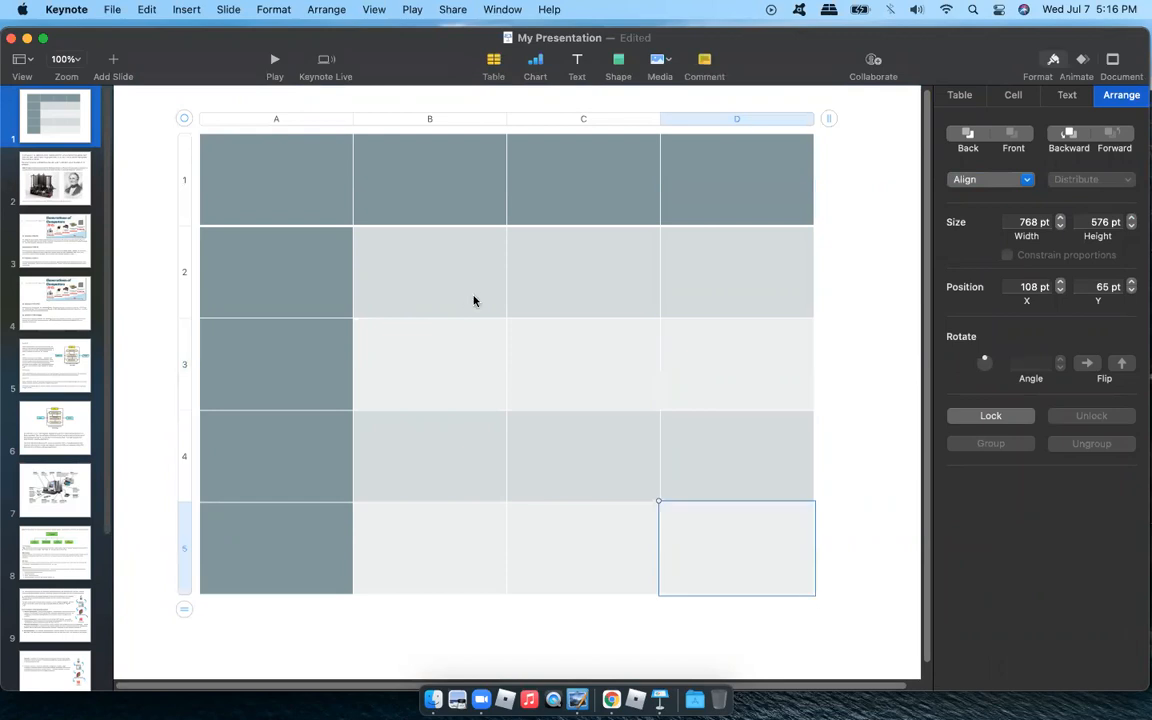
- Shrink the whole table to about 462 pt wide and 299 pt high
left_click(182, 117)
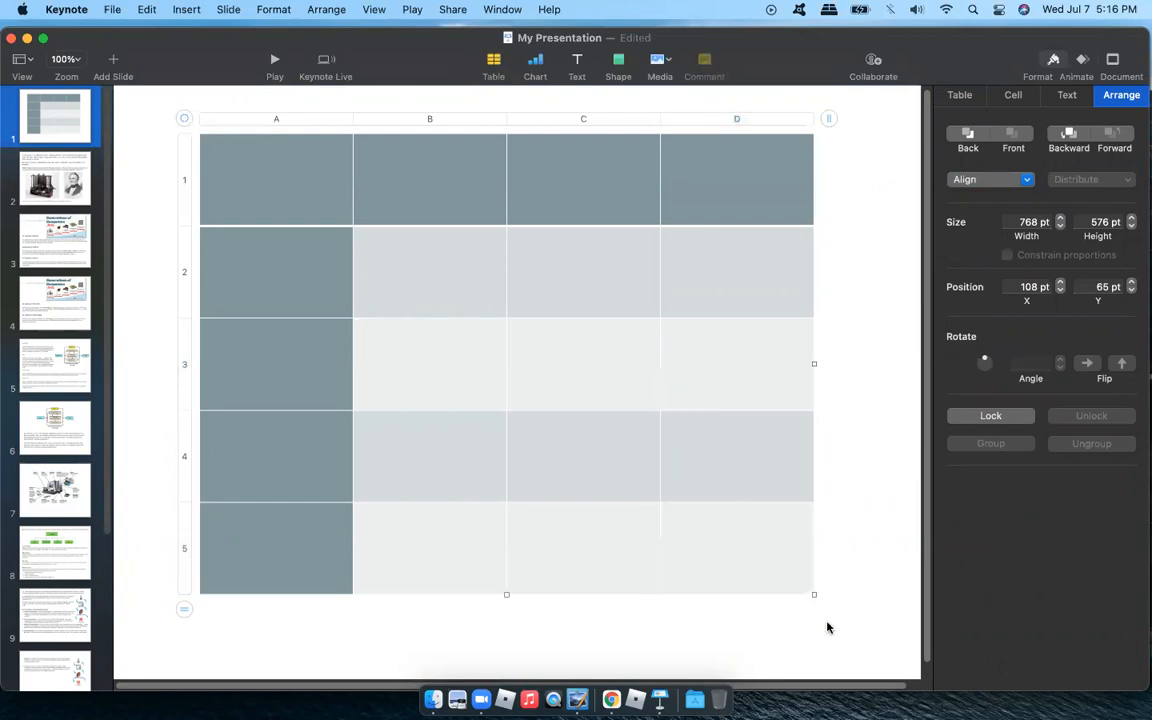
left_click_drag(813, 594, 562, 364)
left_click(747, 419)
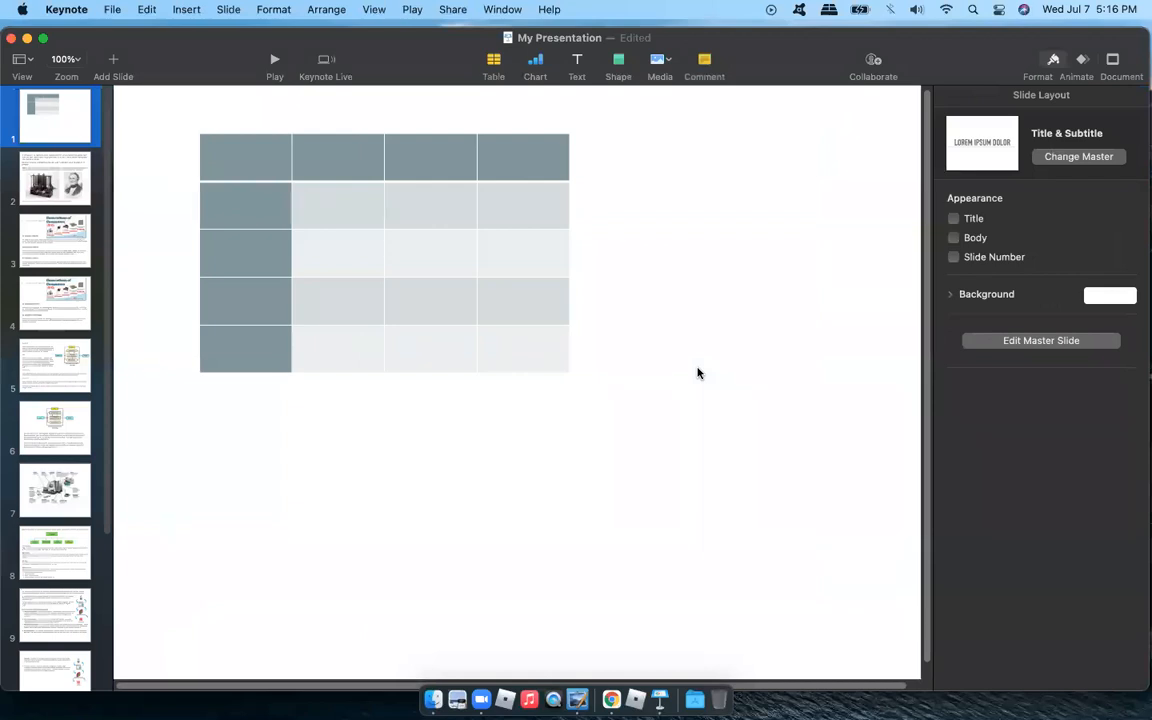
left_click(699, 373)
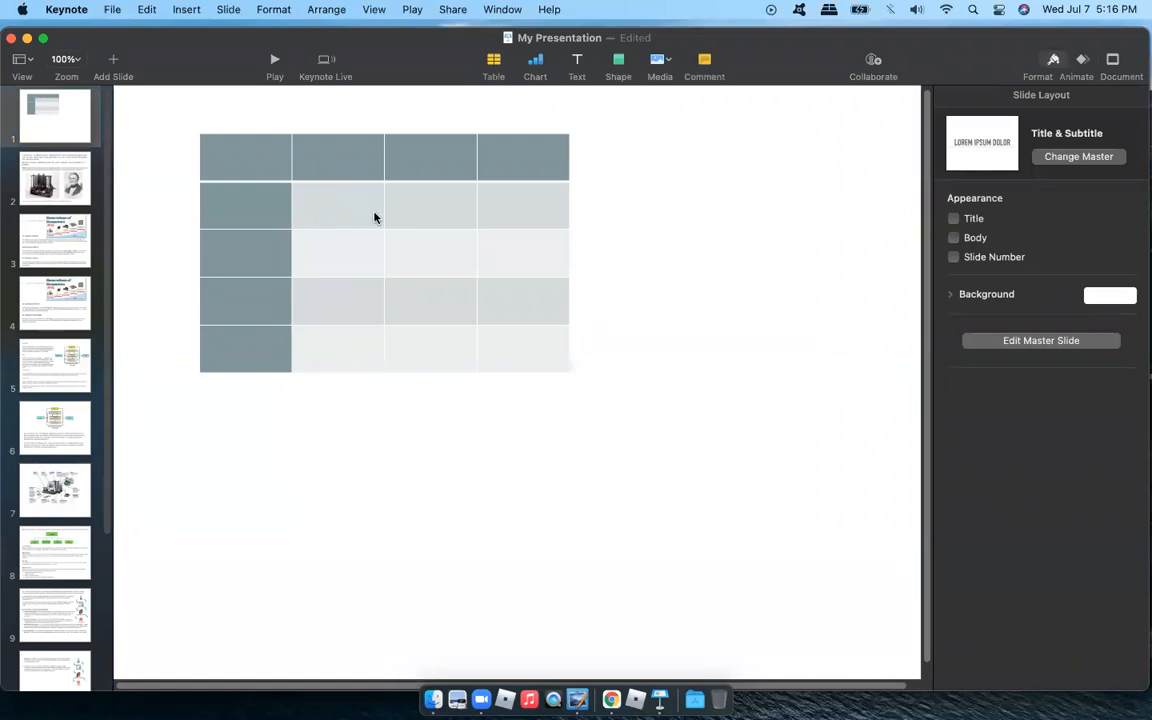
- Enter the headers "SL . No." and "Item" in the first two cells of the table's header row
left_click(367, 164)
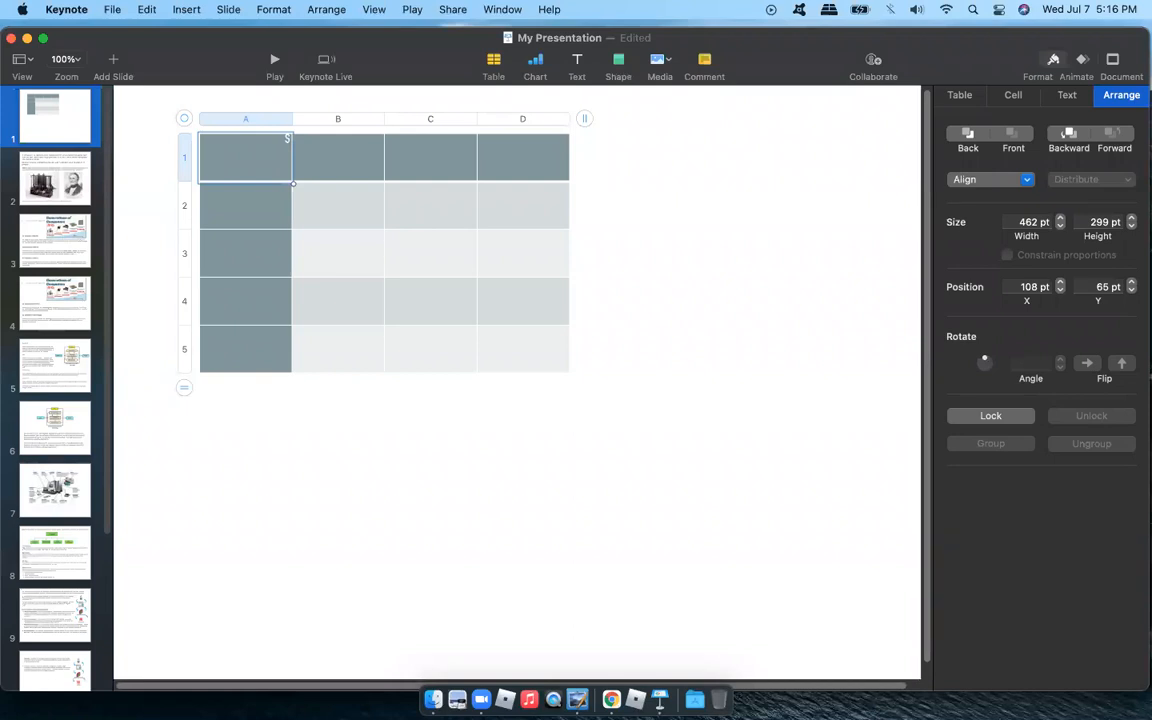
type("L. No.")
left_click(342, 163)
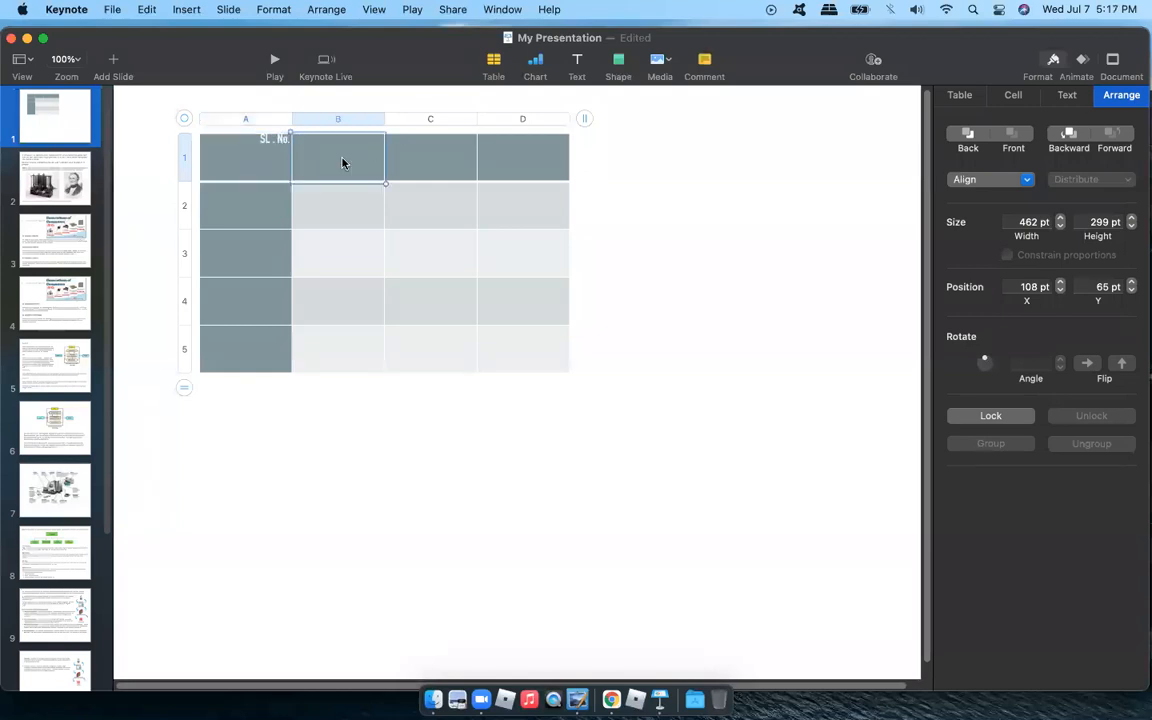
type("Item")
- Number the rows below the "SL . No." header 1, 2, 3 and 4
left_click(258, 219)
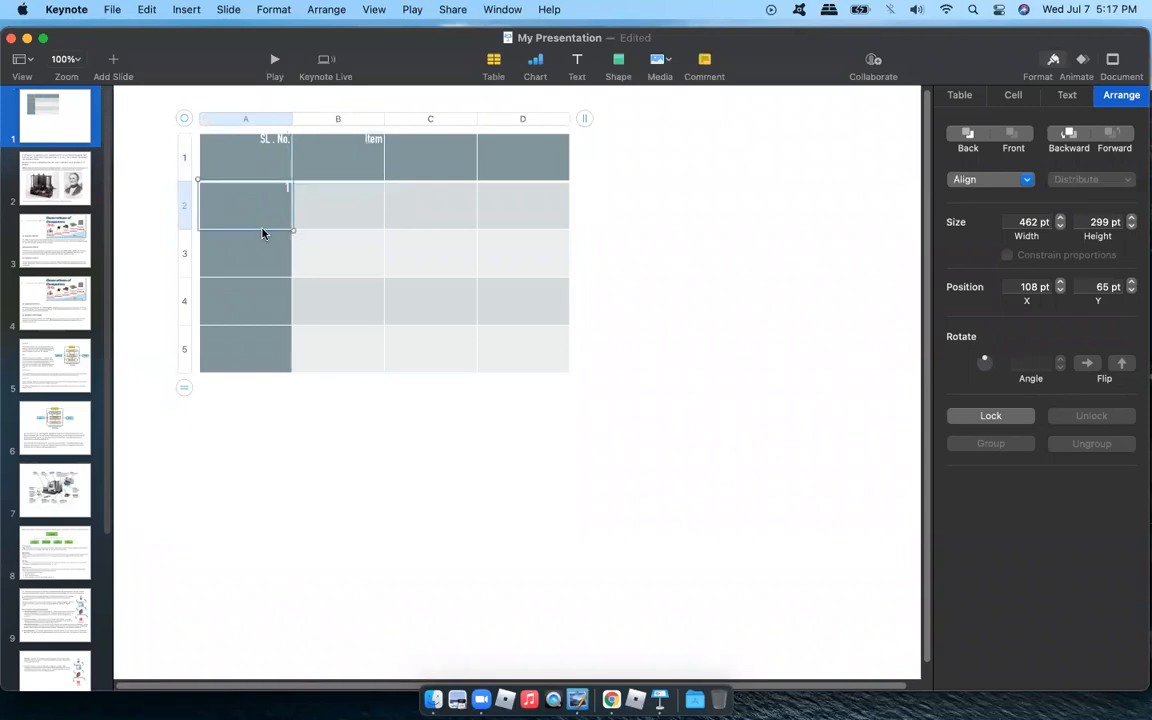
type("1")
key("Return")
type("2")
key("Return")
type("3")
key("Return")
type("4")
key("Tab")
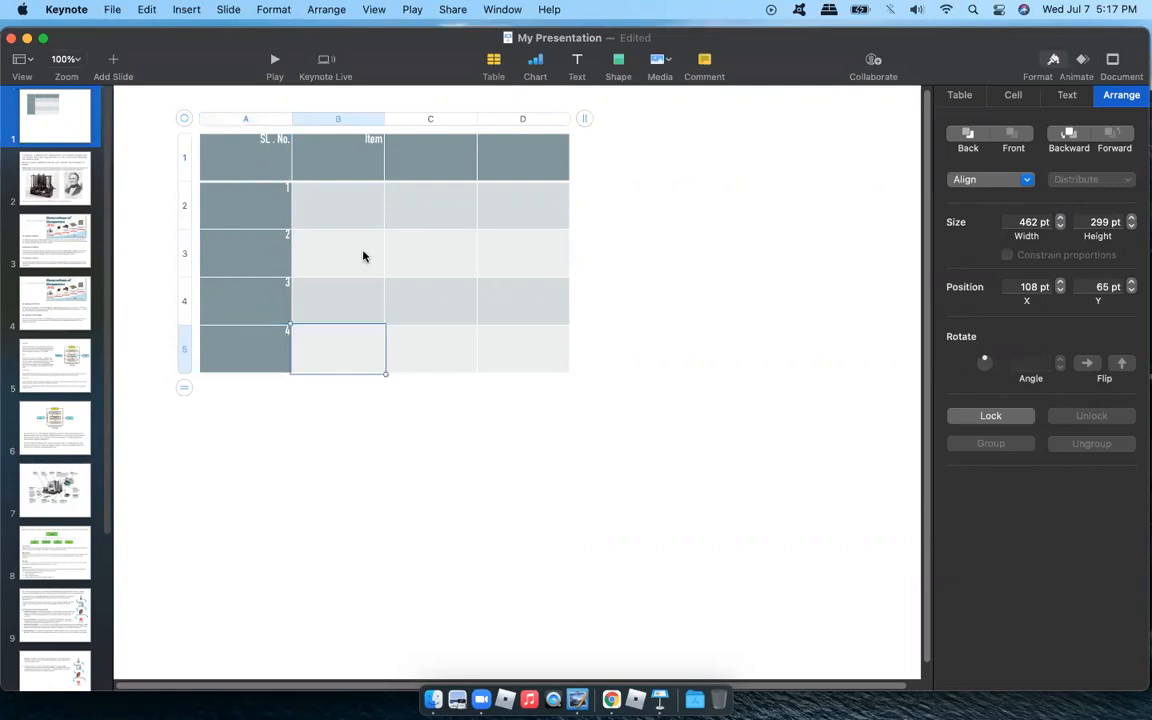
- Enter "Test 01c" in cell B2, the first cell below the "Item" header
left_click(358, 215)
type("Tes")
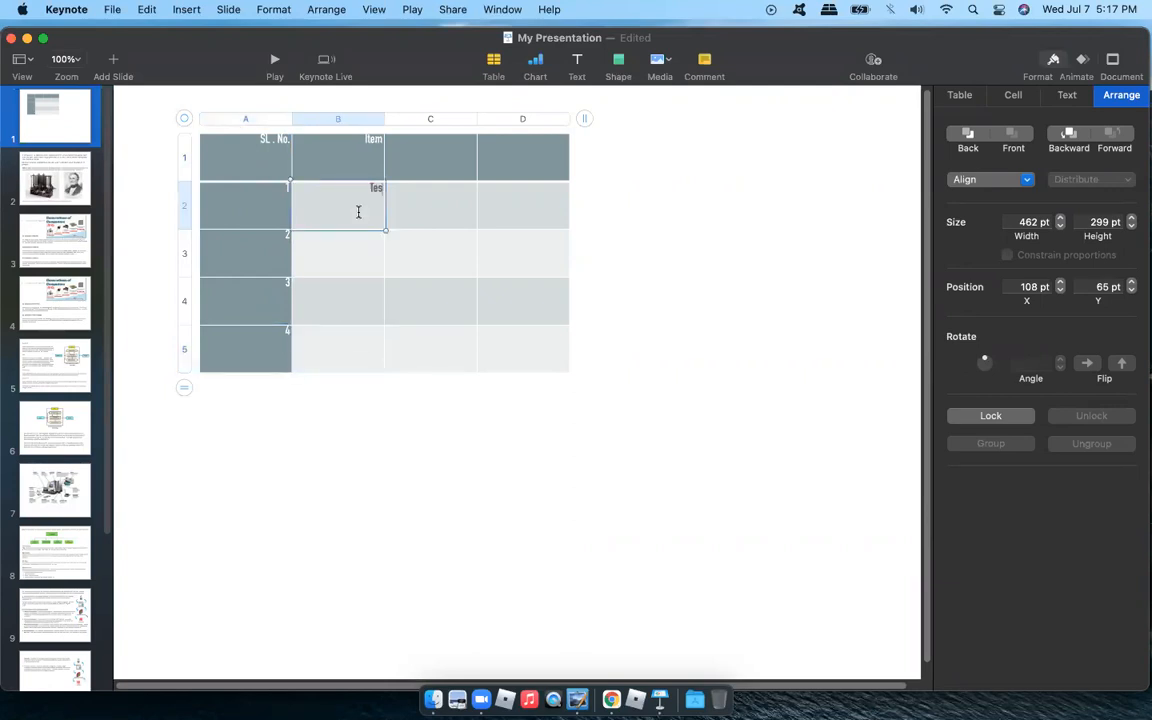
type("t 01")
left_click_drag(385, 230, 367, 367)
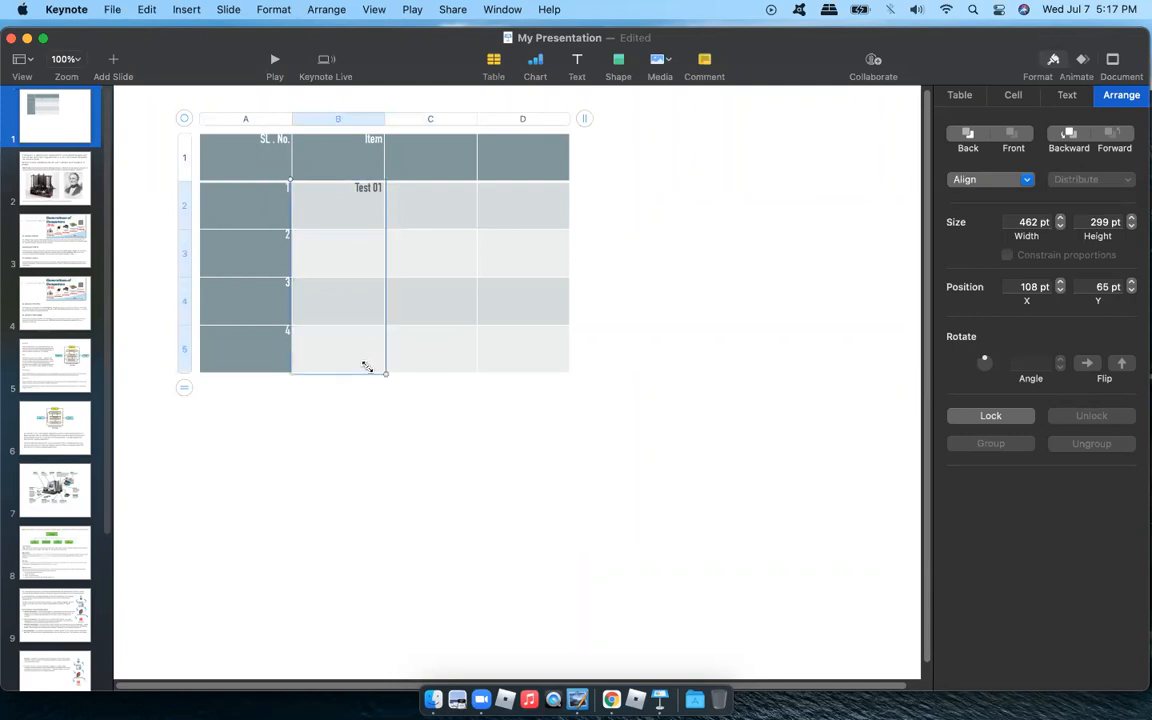
left_click(440, 290)
left_click(362, 207)
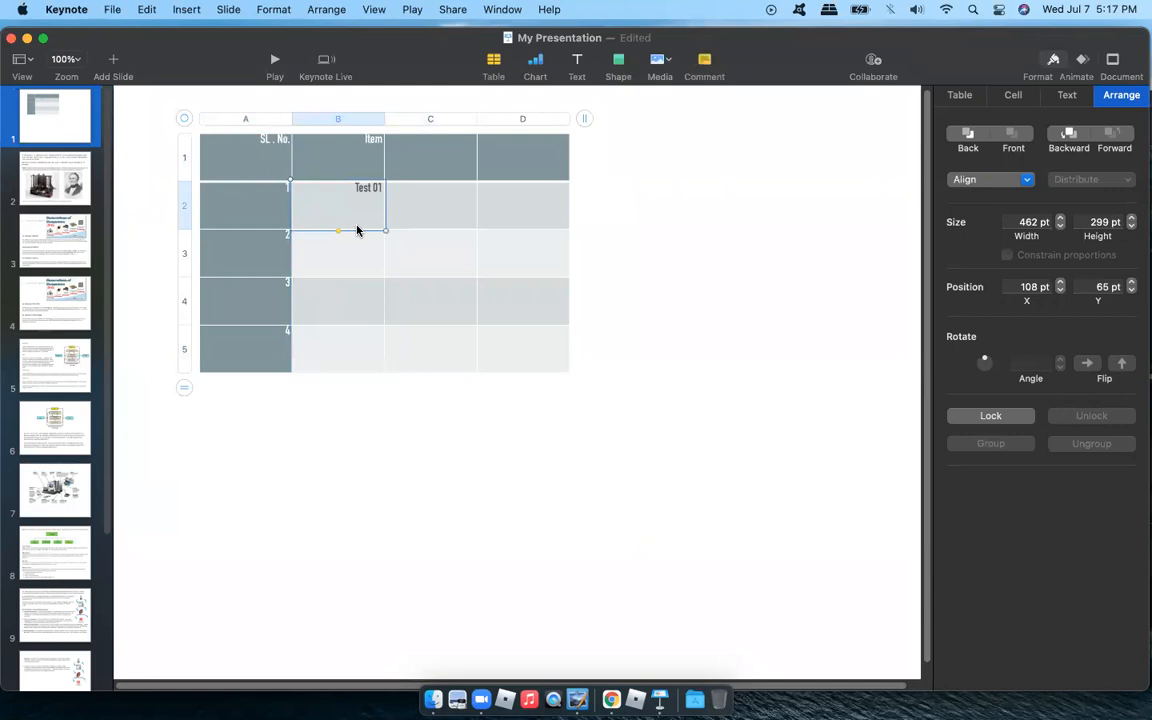
type("c")
- Fill cells B3 to B5 with the content of cell B2
left_click_drag(355, 231, 345, 342)
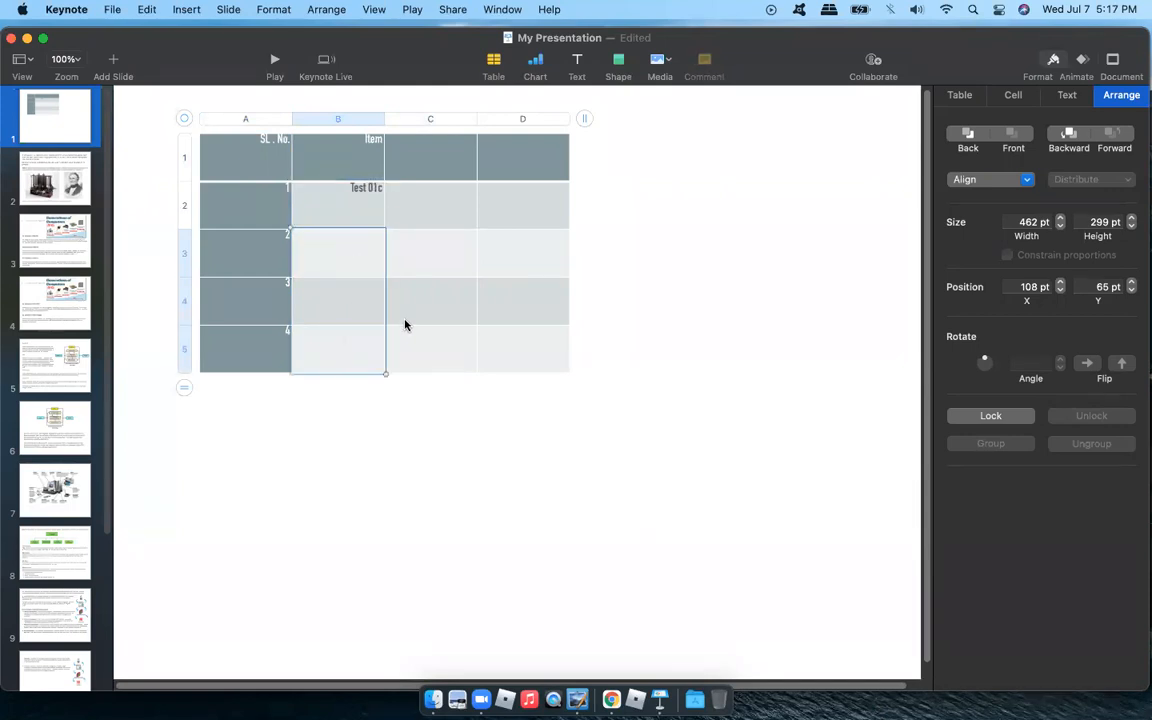
left_click(710, 337)
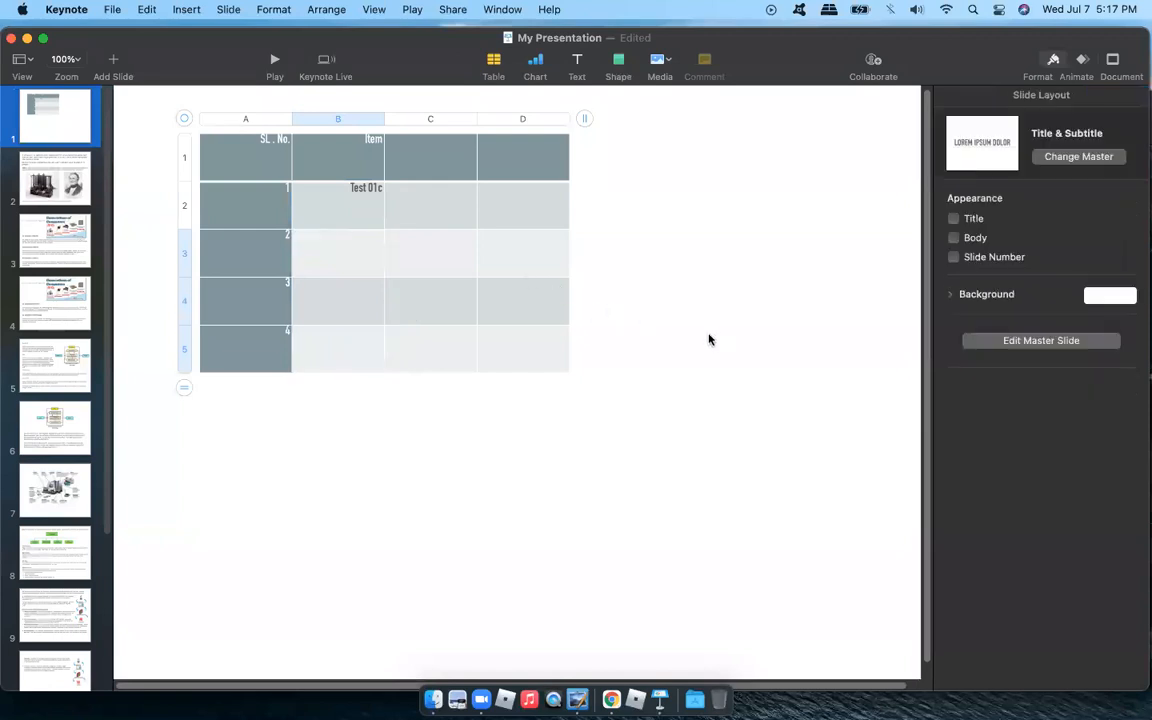
left_click(358, 254)
left_click(358, 254)
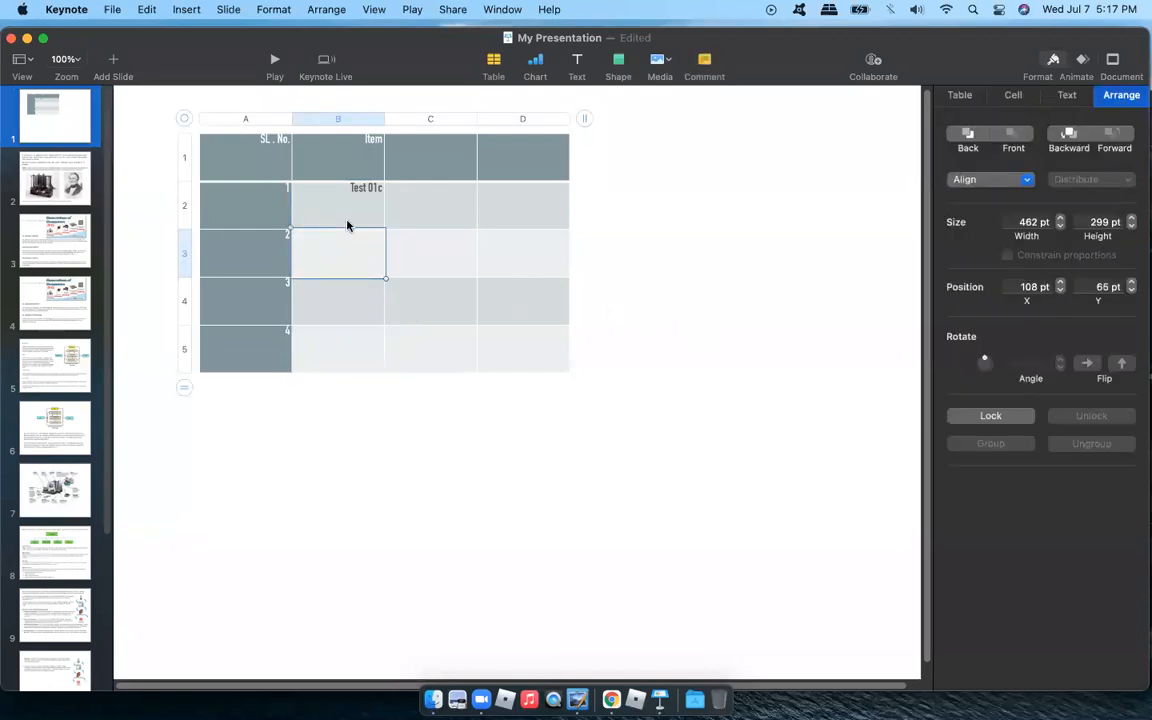
left_click(345, 208)
left_click_drag(340, 242, 337, 342)
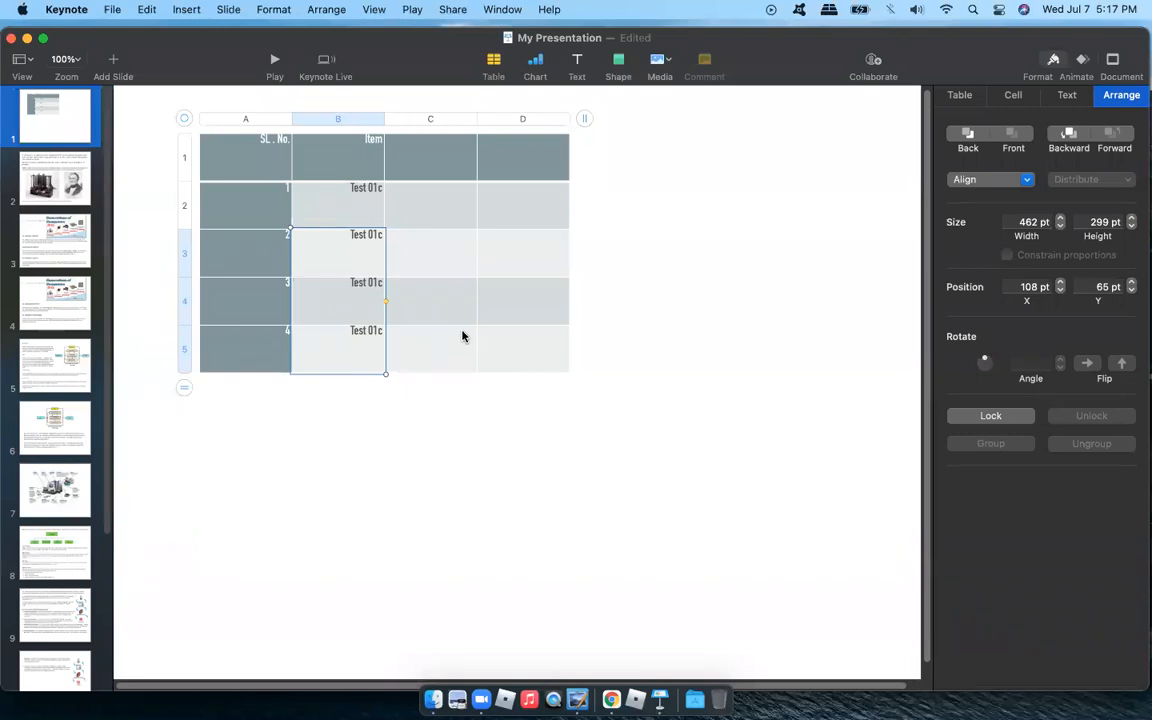
left_click(462, 336)
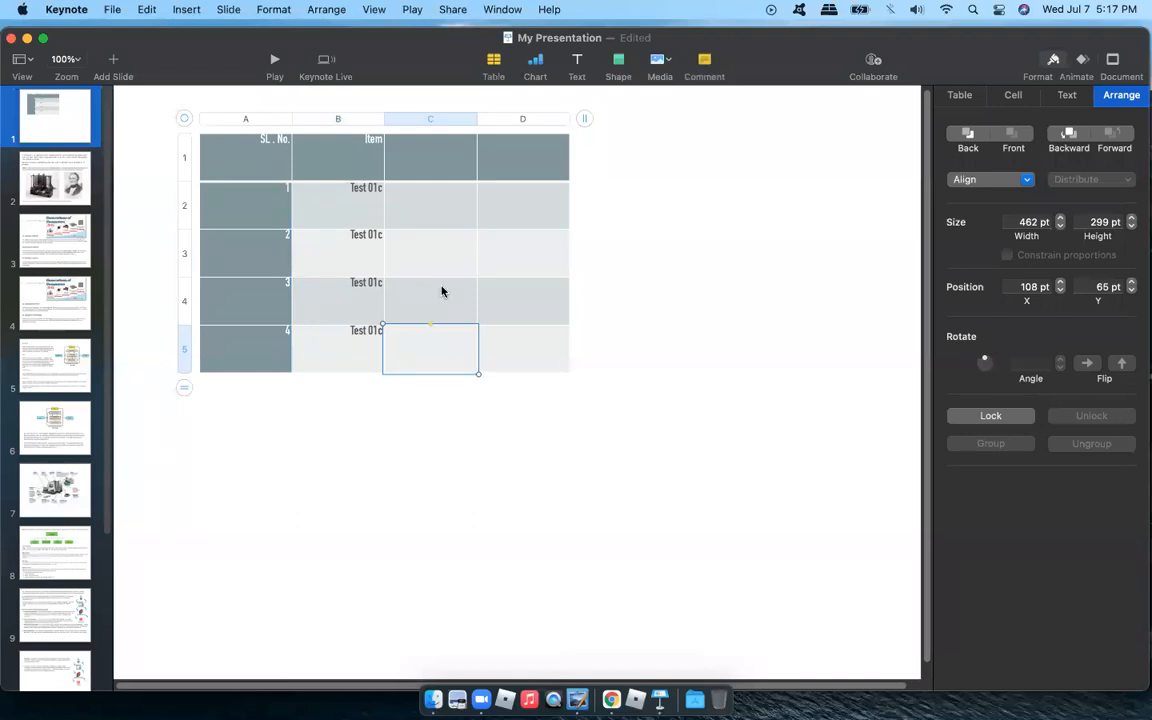
- Move the table down and slightly right so its top edge meets the "This is for demonstration" text
left_click_drag(350, 222, 334, 347)
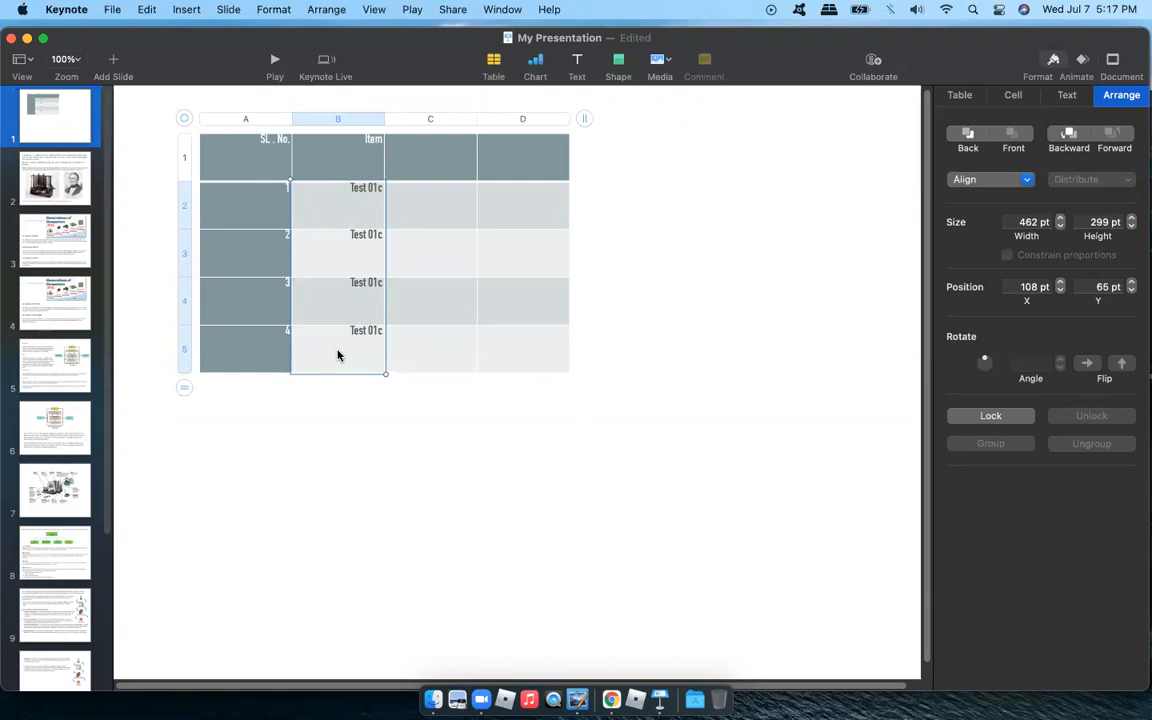
left_click(638, 347)
left_click(460, 304)
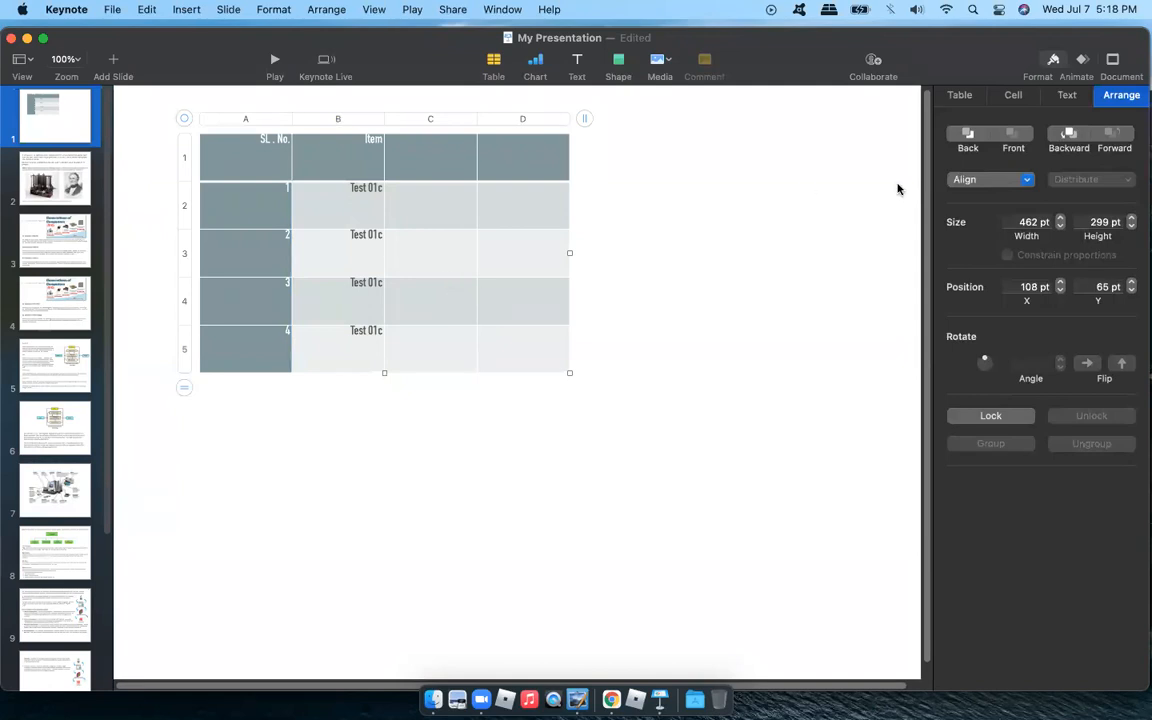
left_click(958, 100)
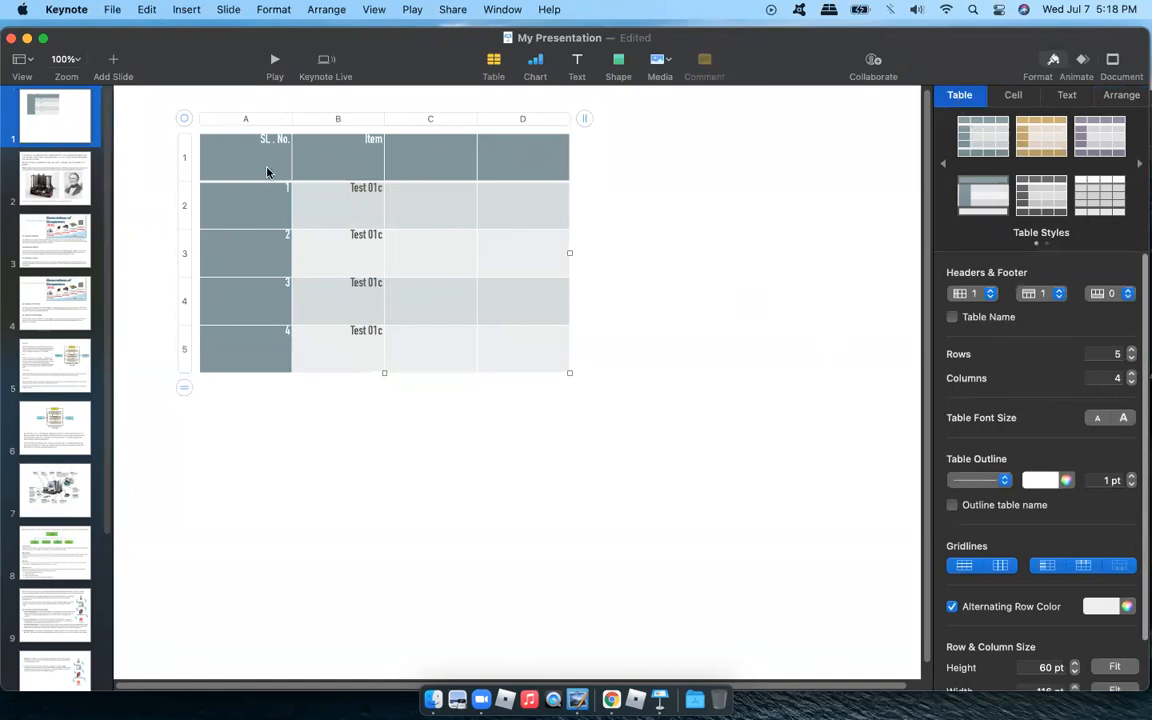
left_click_drag(266, 240, 288, 450)
- Fill cells A1 to A5 of the table with light purple, after trying dark red
left_click(277, 234)
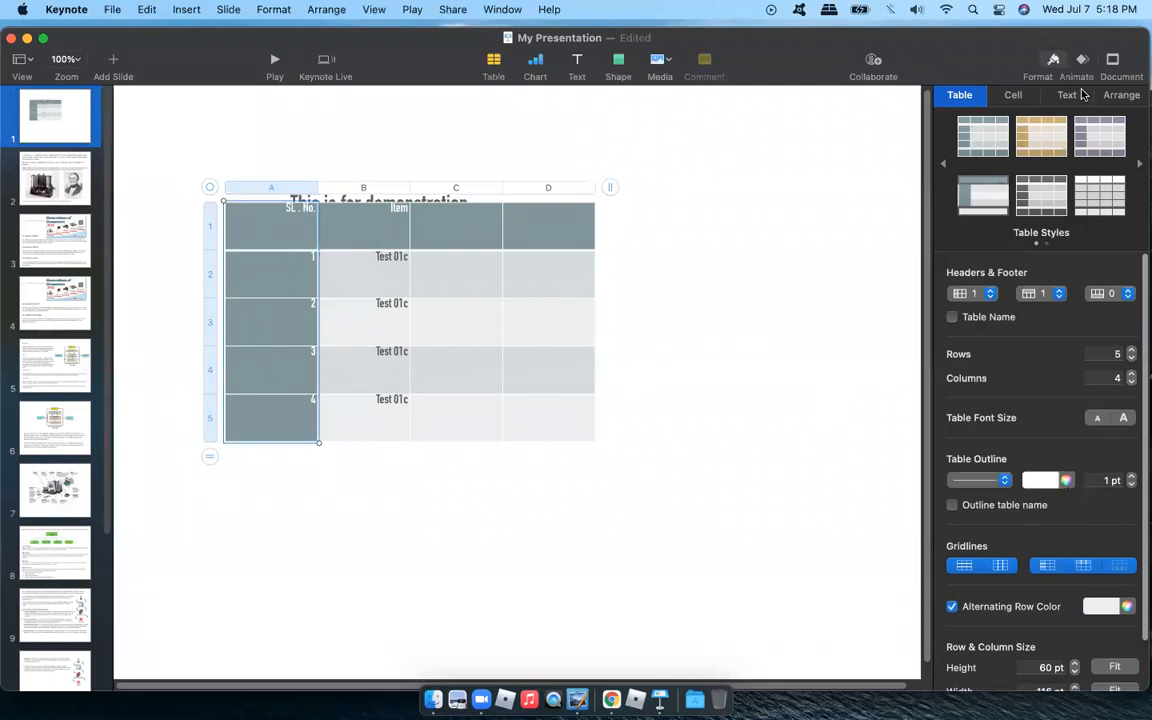
left_click(1014, 96)
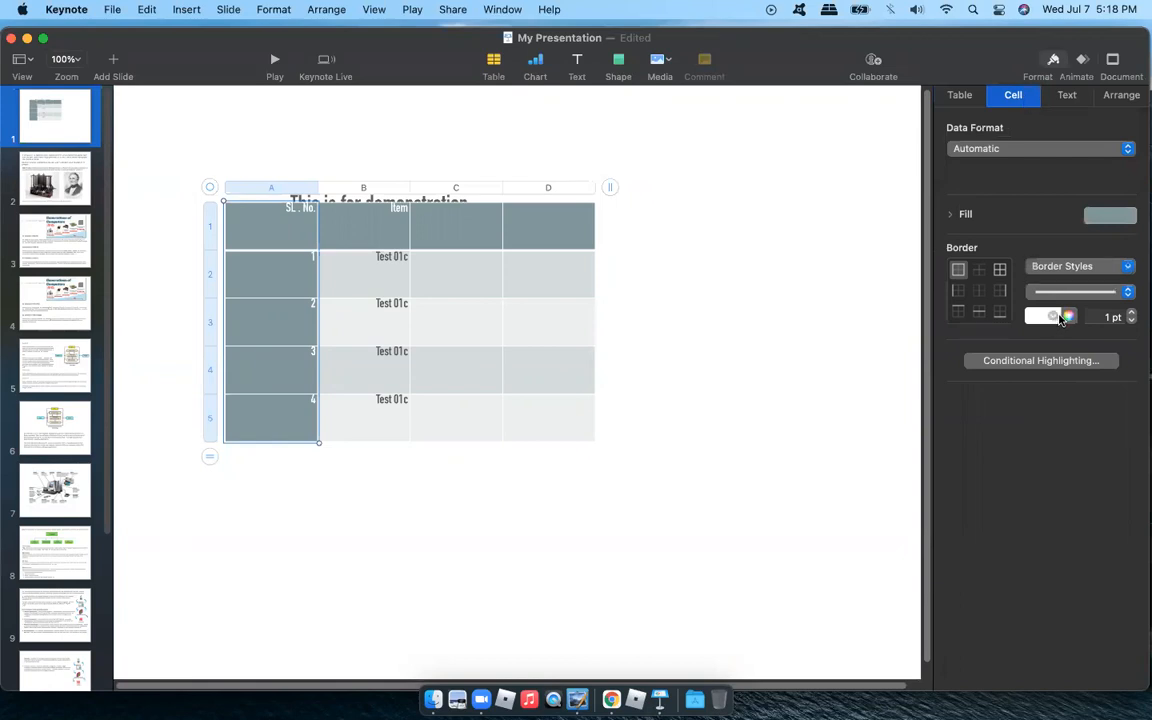
left_click(1068, 318)
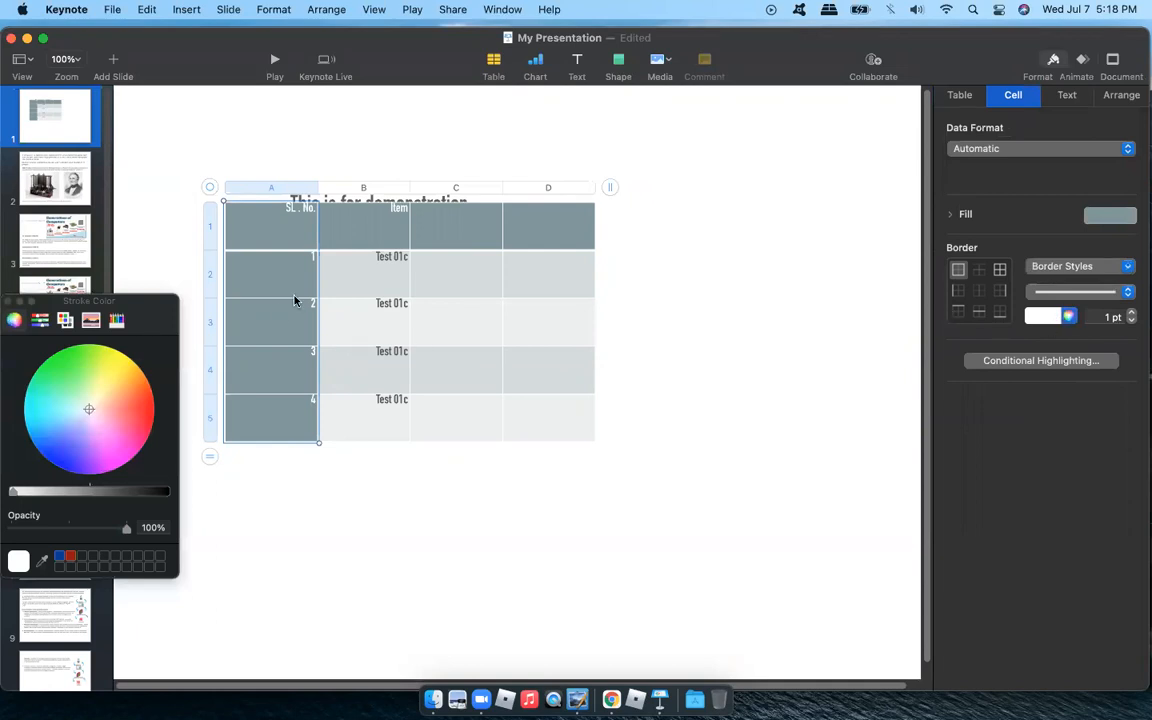
left_click(8, 301)
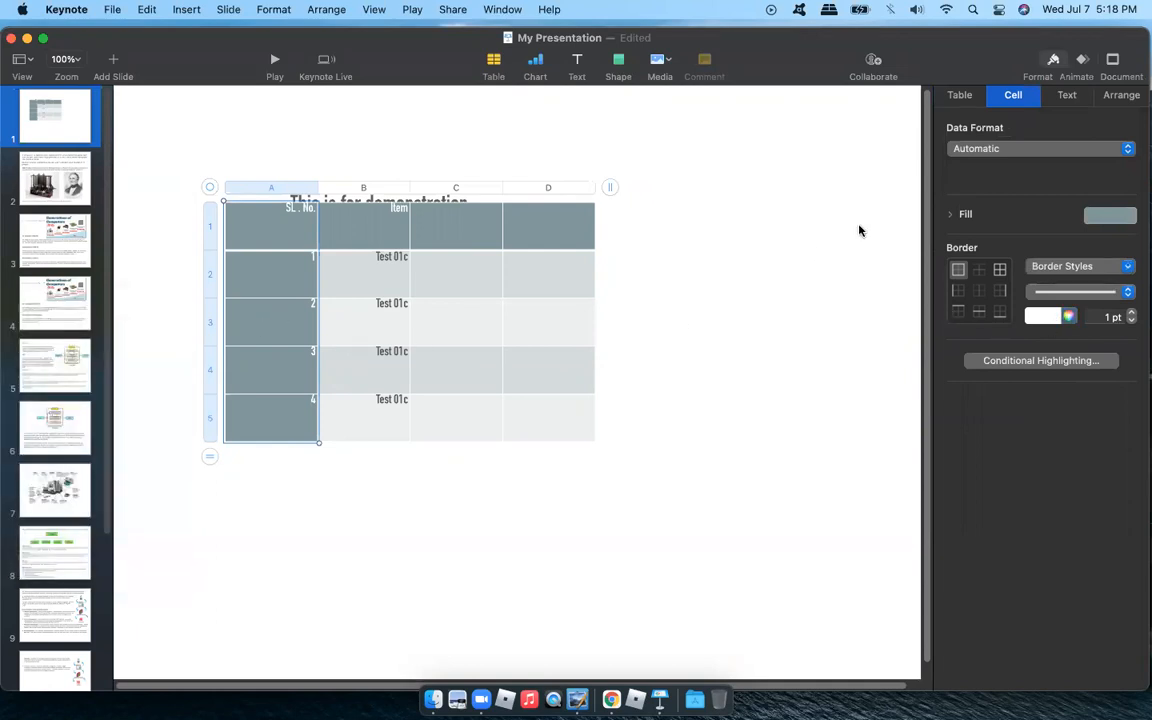
left_click(1106, 217)
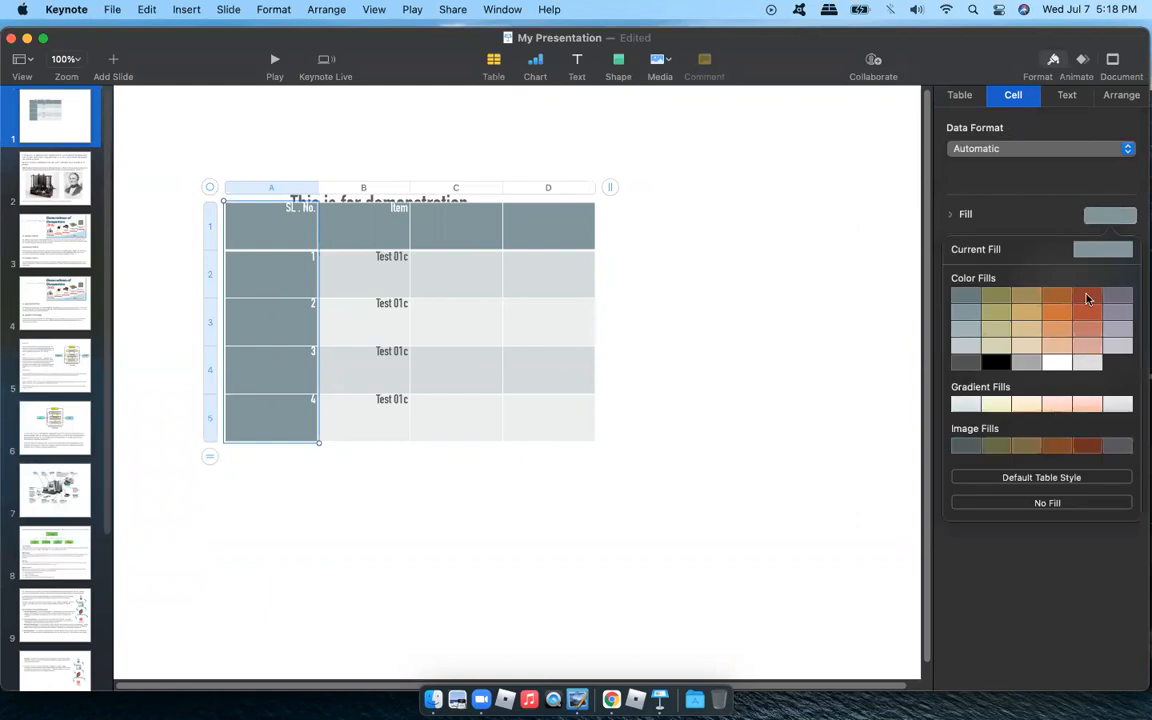
left_click(1088, 298)
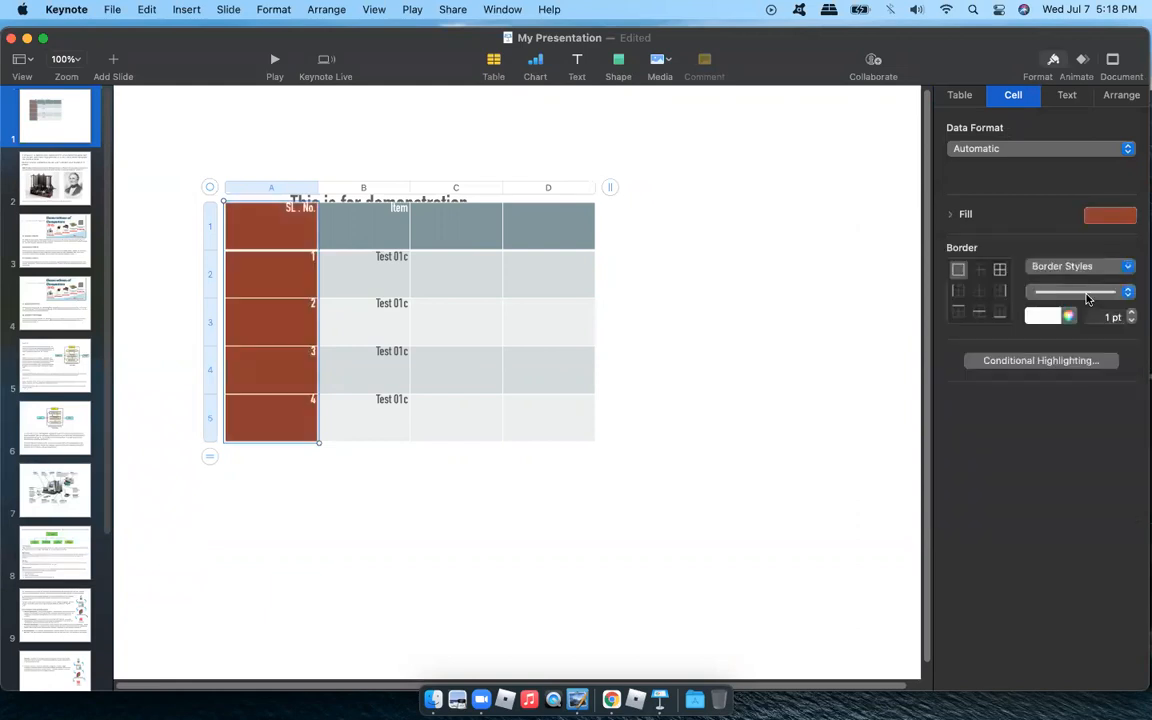
left_click(1130, 217)
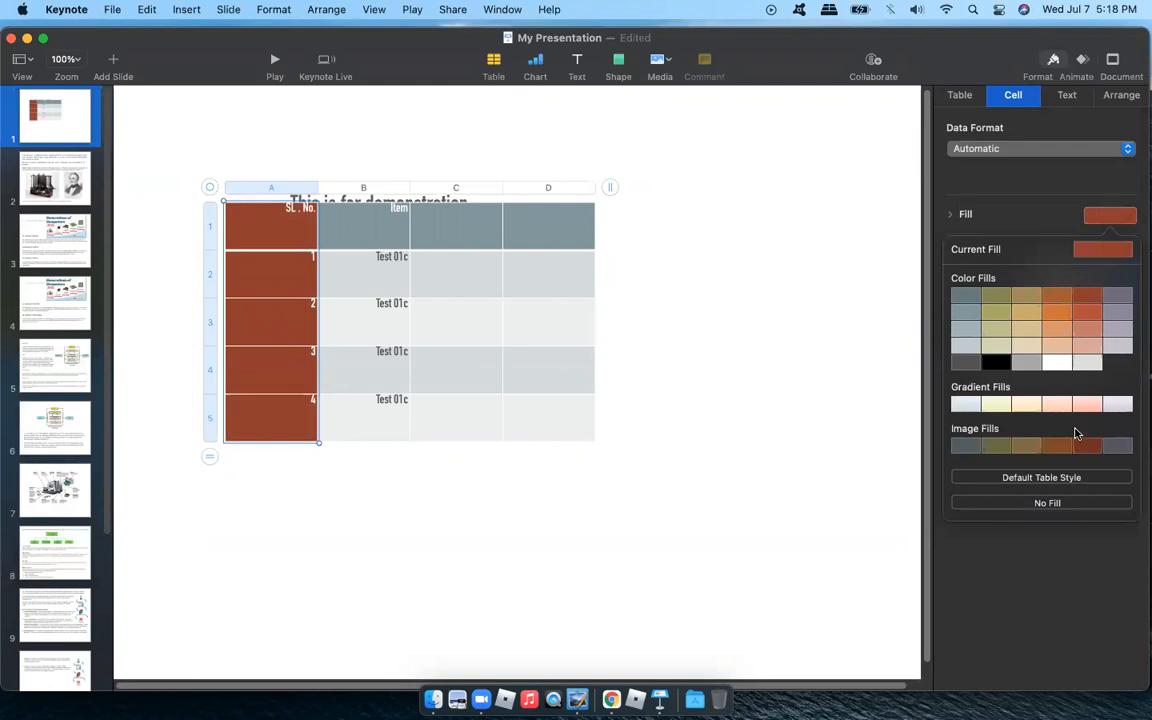
left_click(1117, 329)
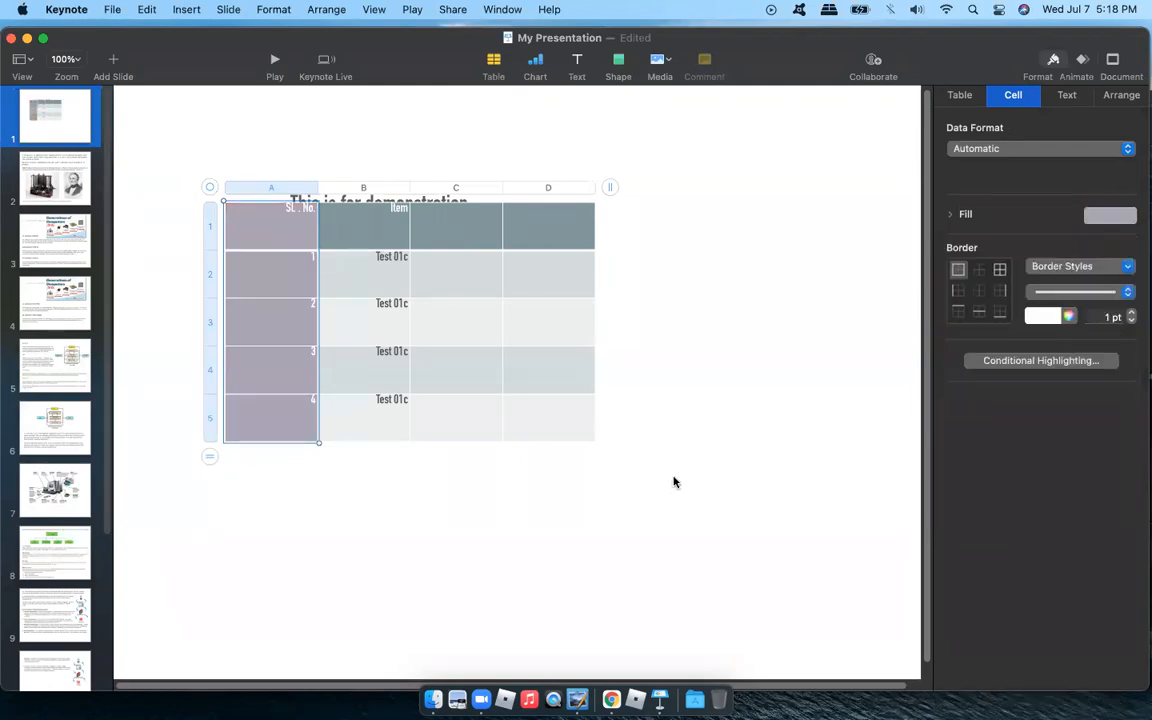
- Move the table slightly down and right, to about X 162 pt and Y 175 pt
left_click(673, 482)
left_click_drag(280, 233, 298, 252)
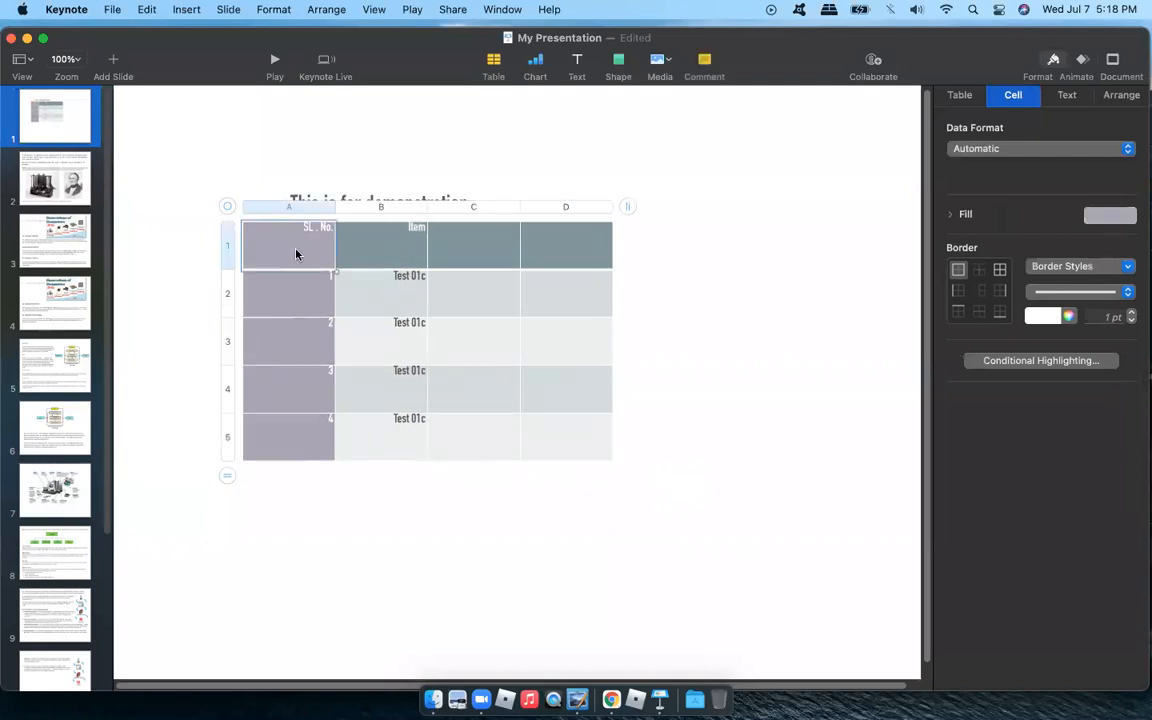
right_click(277, 430)
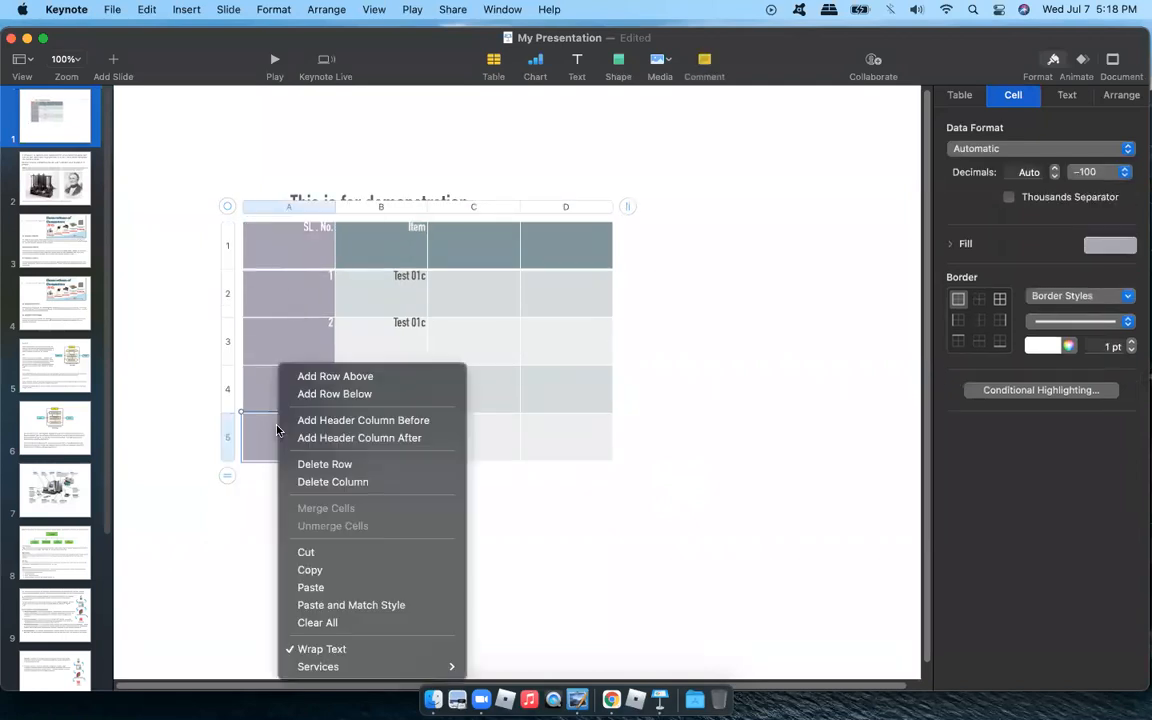
left_click(283, 240)
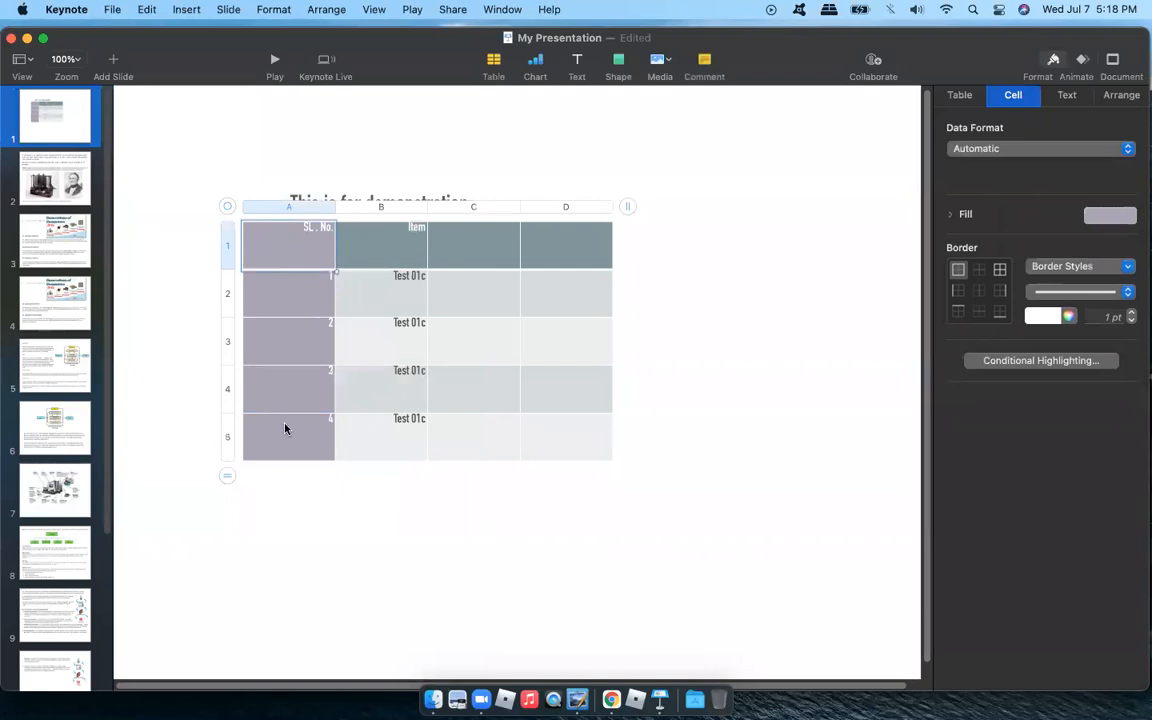
- Center the table horizontally on the slide and center-align the text in all cells of column A
left_click(267, 291)
left_click(273, 247)
left_click(300, 436, "shift")
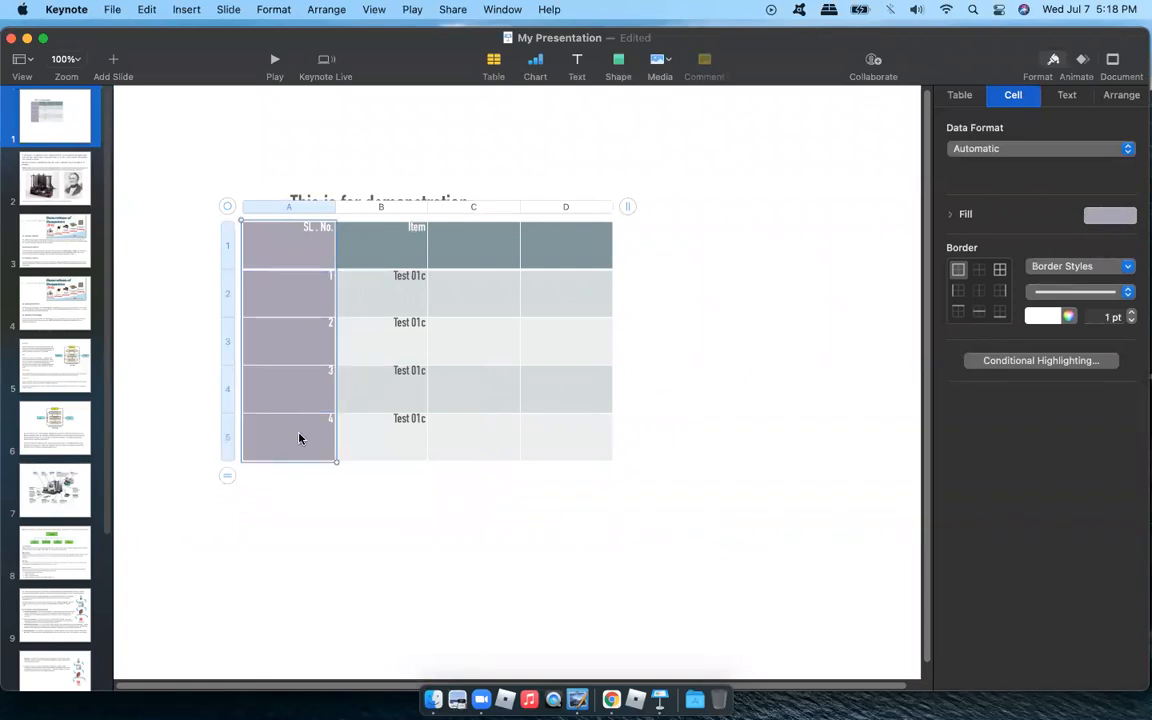
left_click(1120, 97)
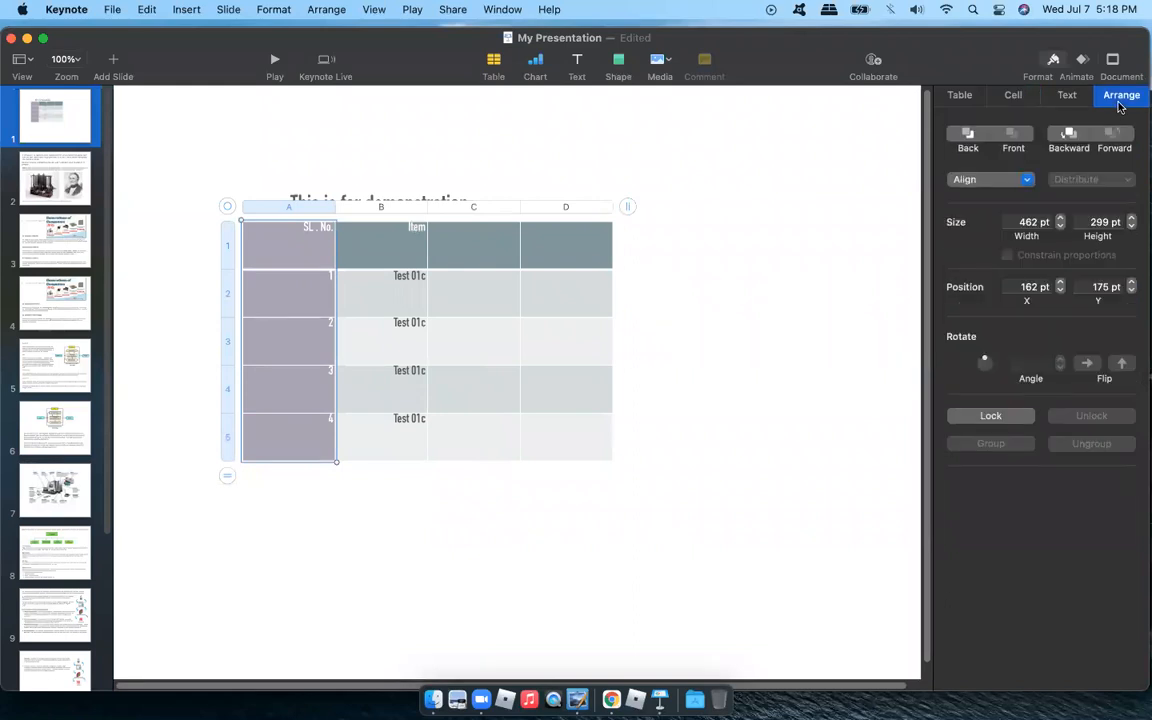
left_click(1018, 180)
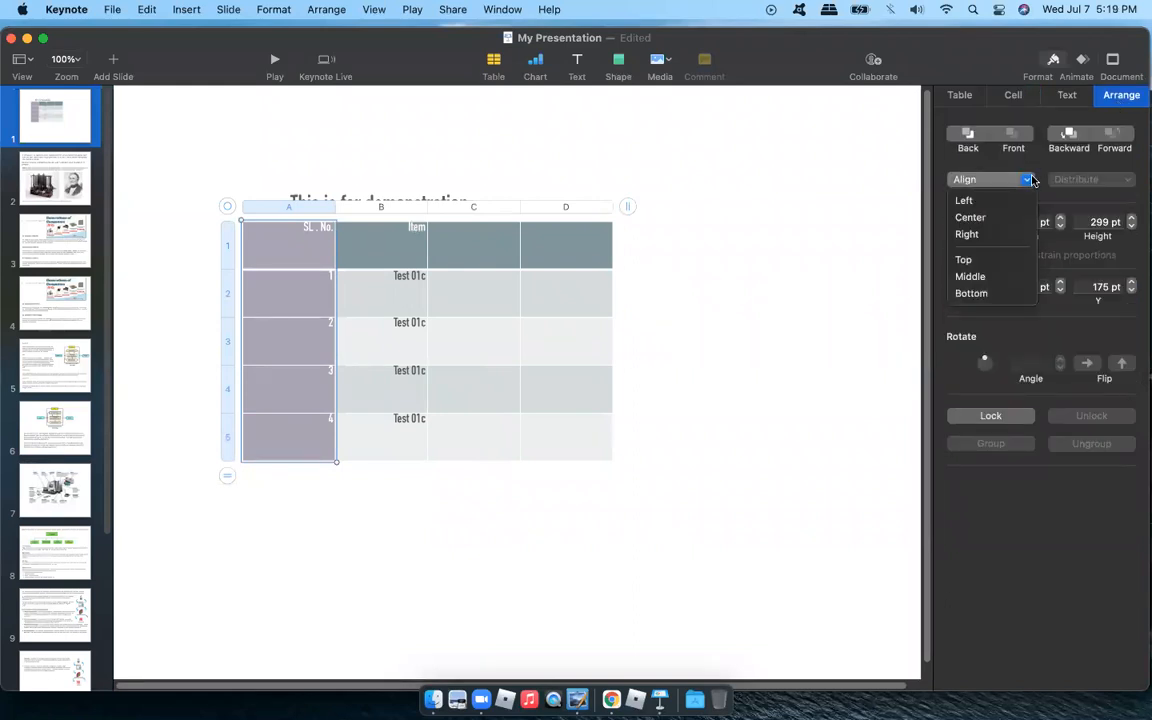
left_click(995, 217)
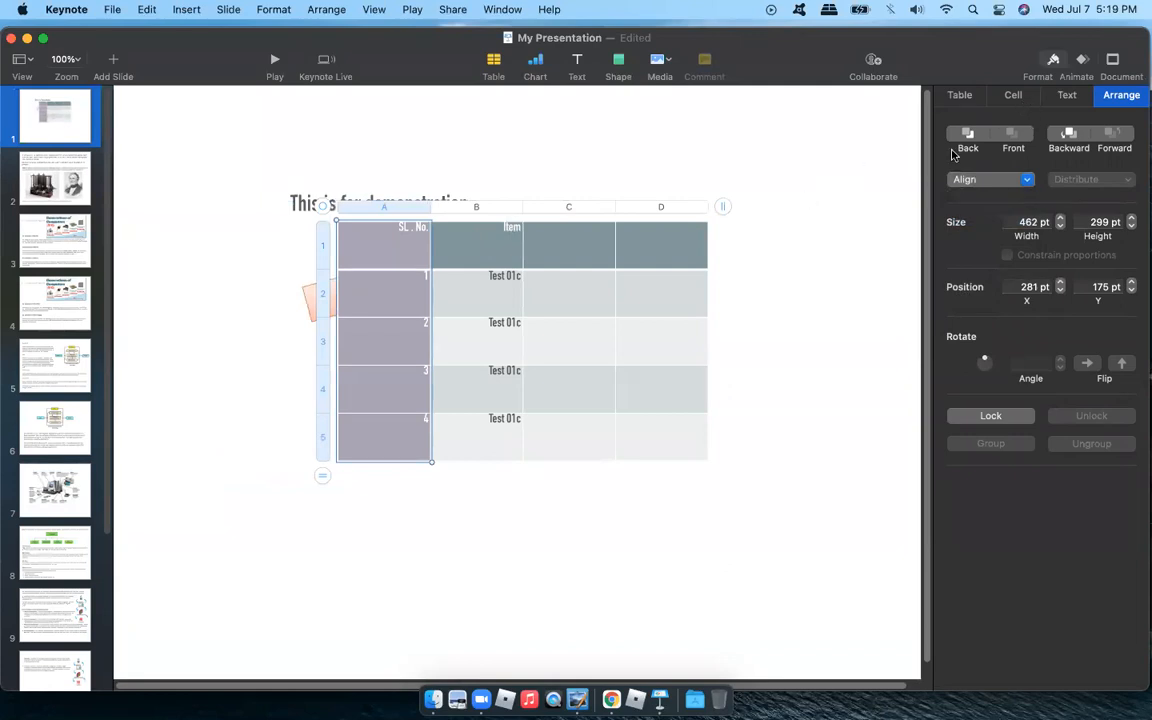
left_click(1066, 95)
left_click(1012, 430)
left_click(640, 490)
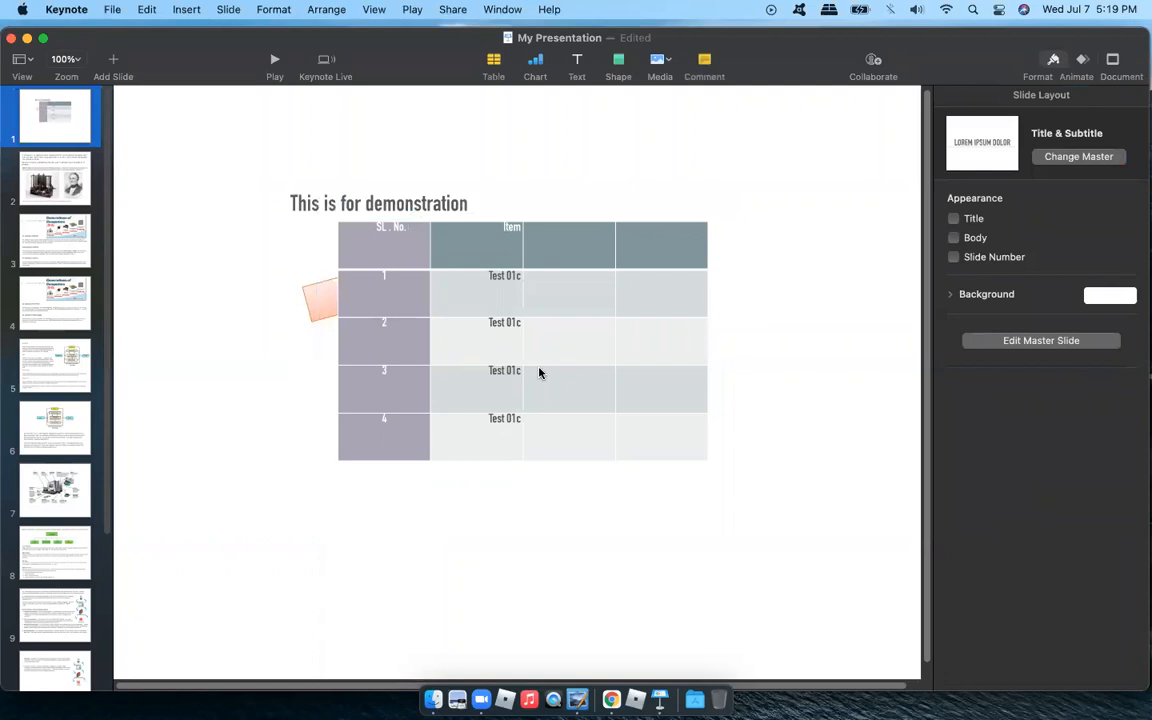
- Move the table left and slightly down, to just below the "This is for demonstration" text at about Y 201 pt
left_click(638, 352)
left_click_drag(320, 214, 246, 227)
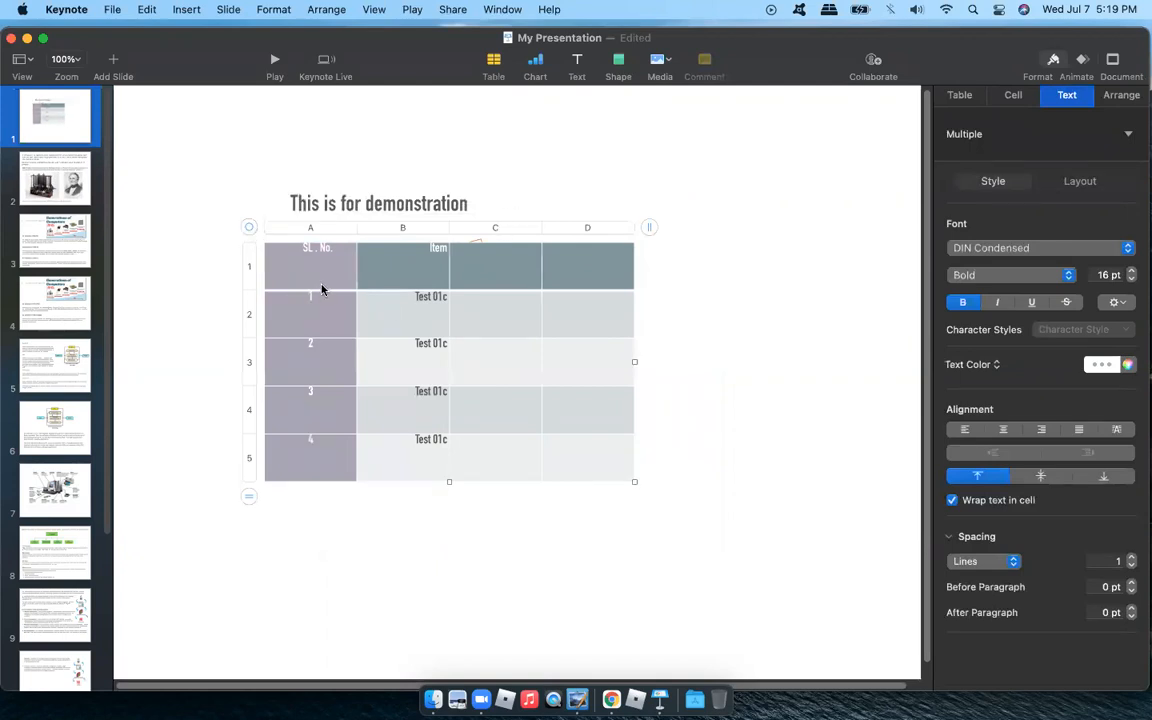
left_click(405, 315)
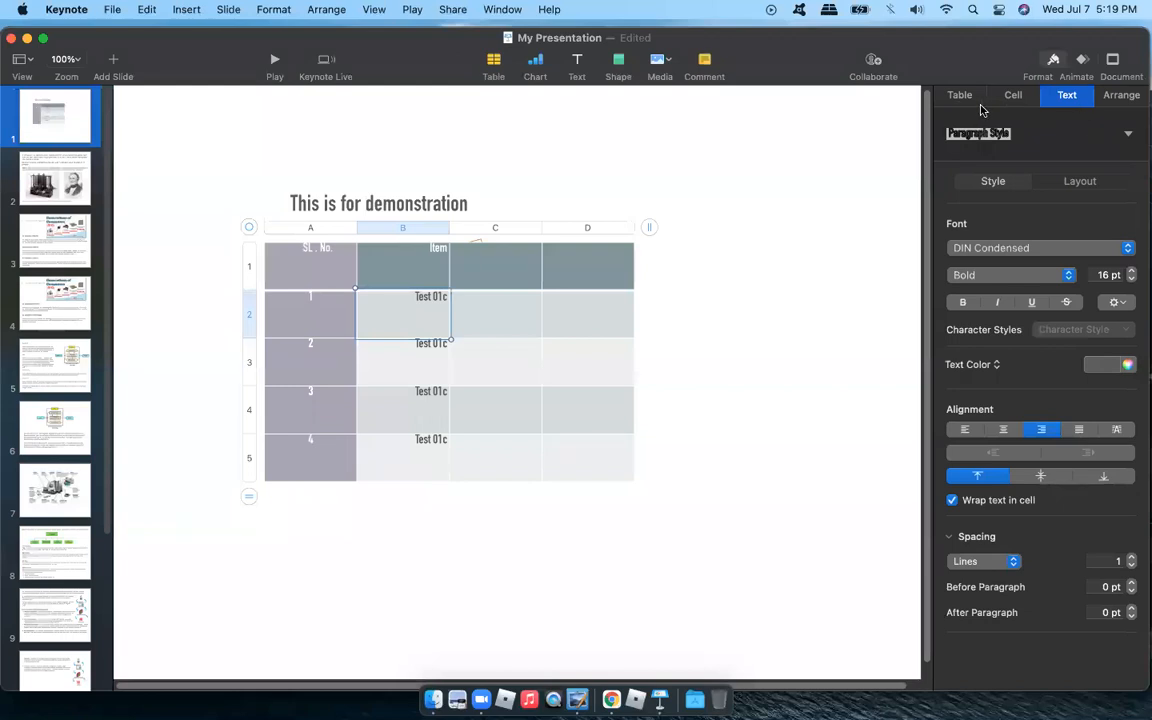
left_click(251, 228)
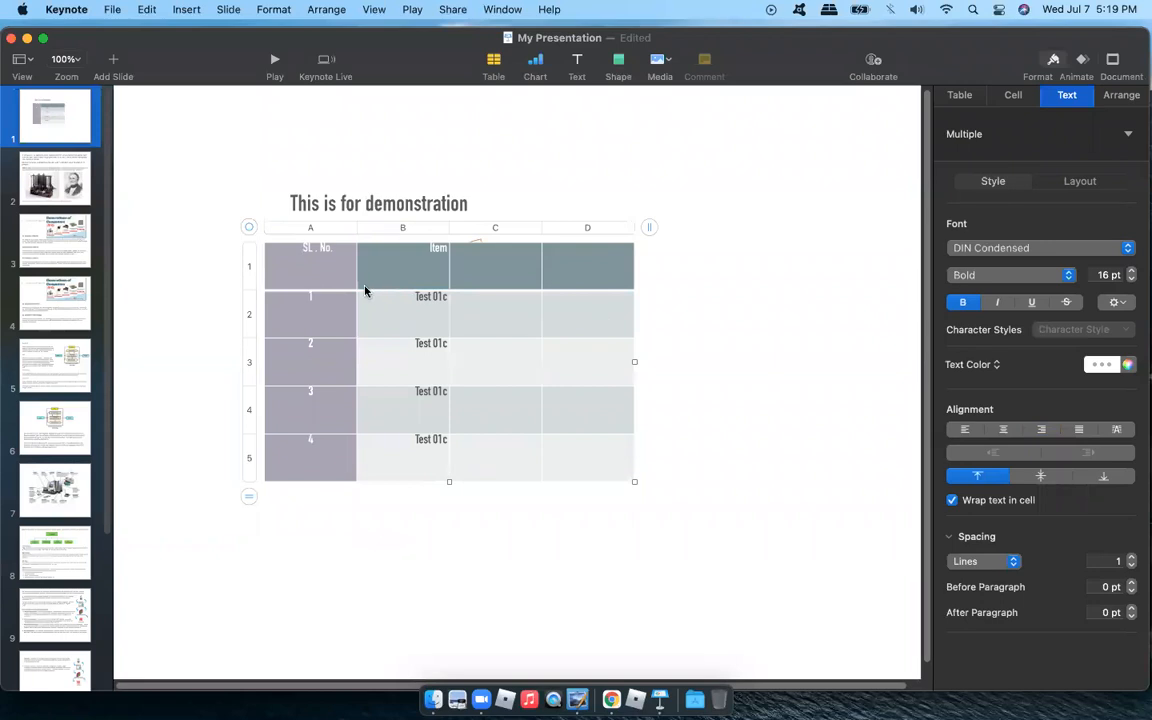
left_click_drag(327, 288, 304, 283)
- Fill the "SL . No." header cell with the golden tan color
left_click(304, 283)
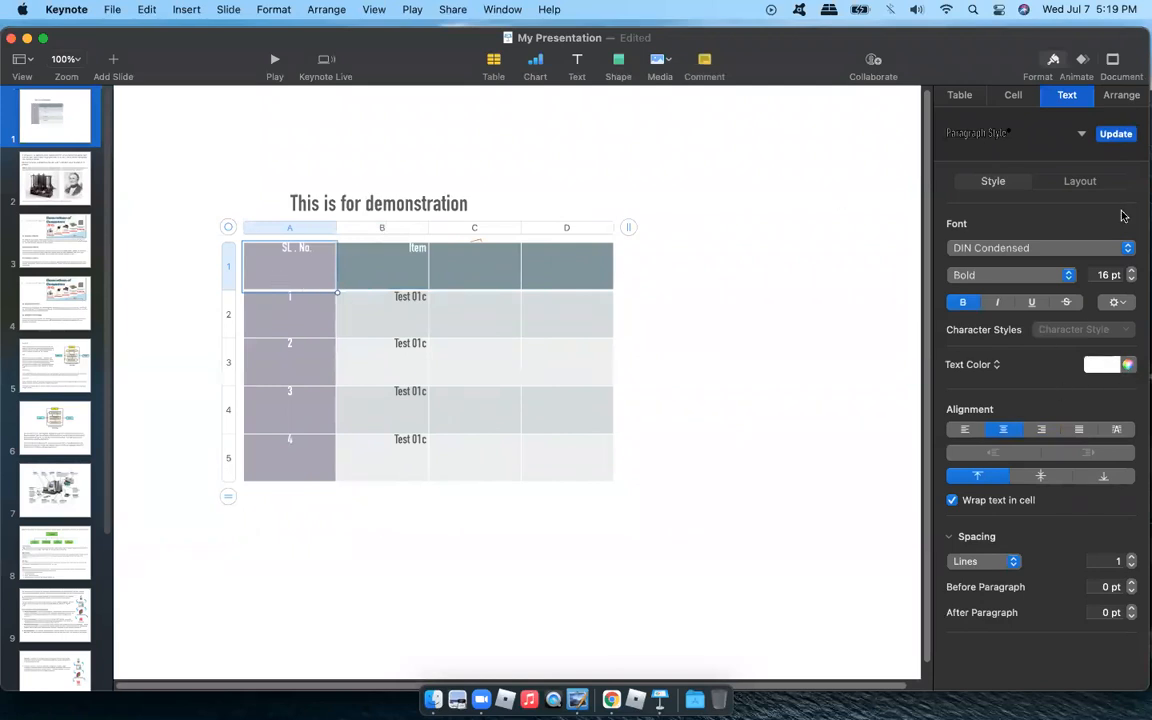
left_click(1013, 94)
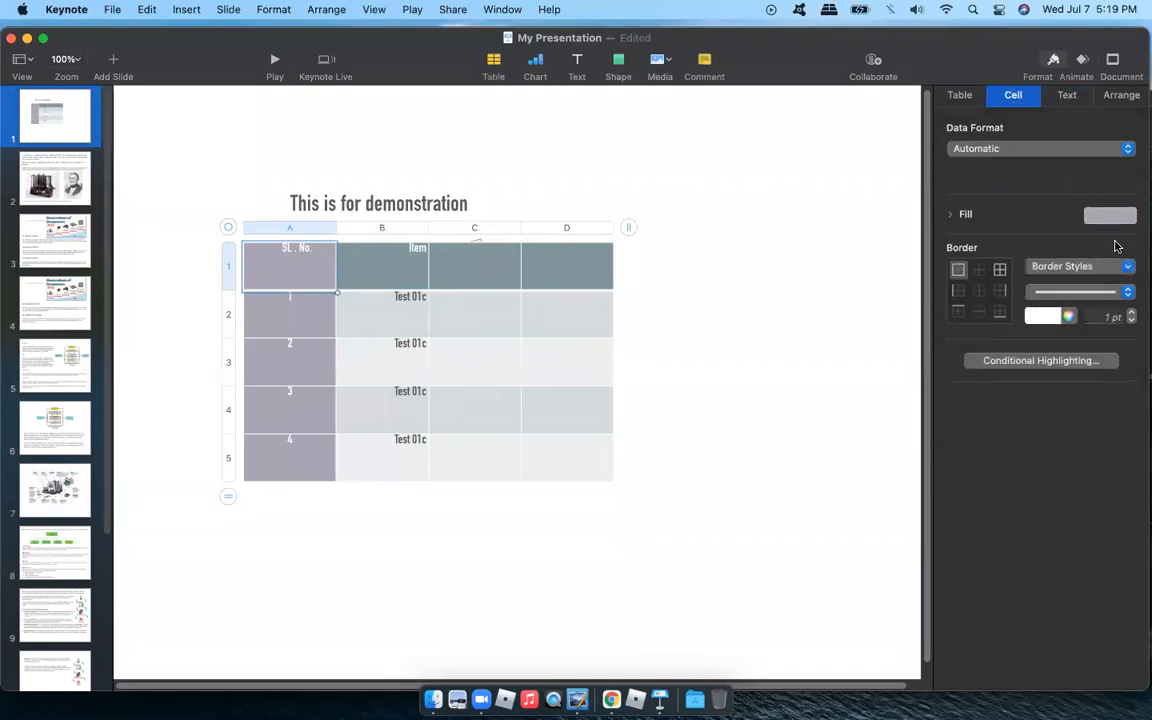
left_click(1106, 218)
left_click(1105, 220)
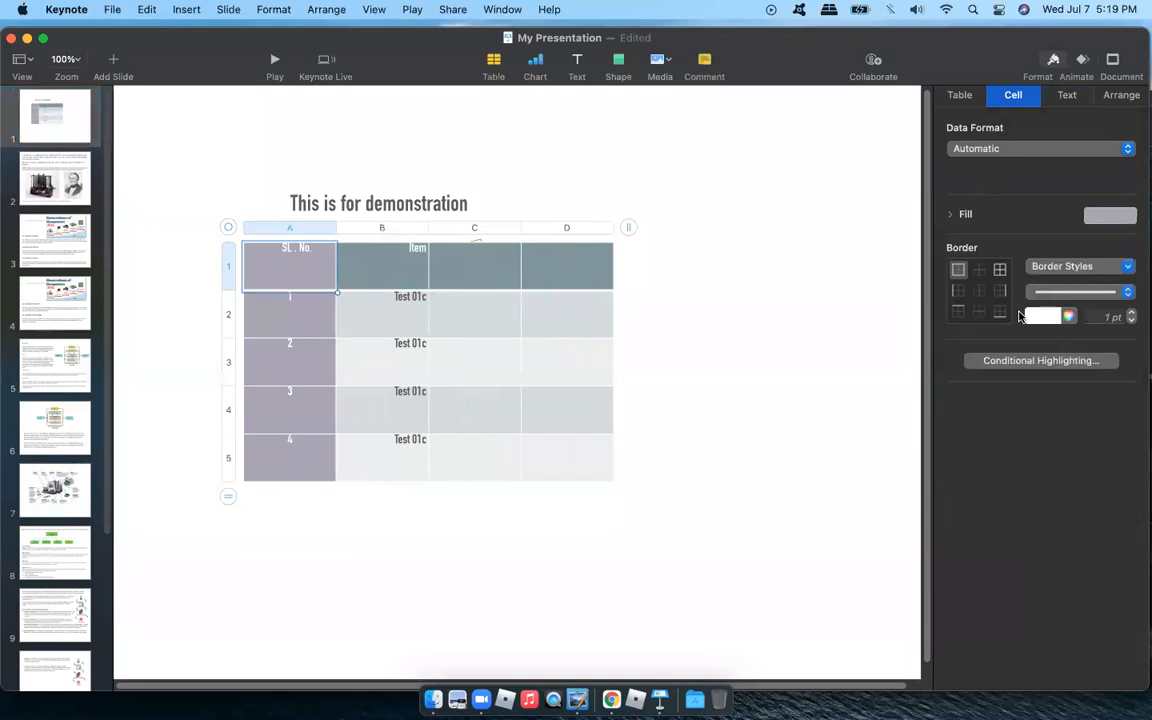
left_click(1103, 215)
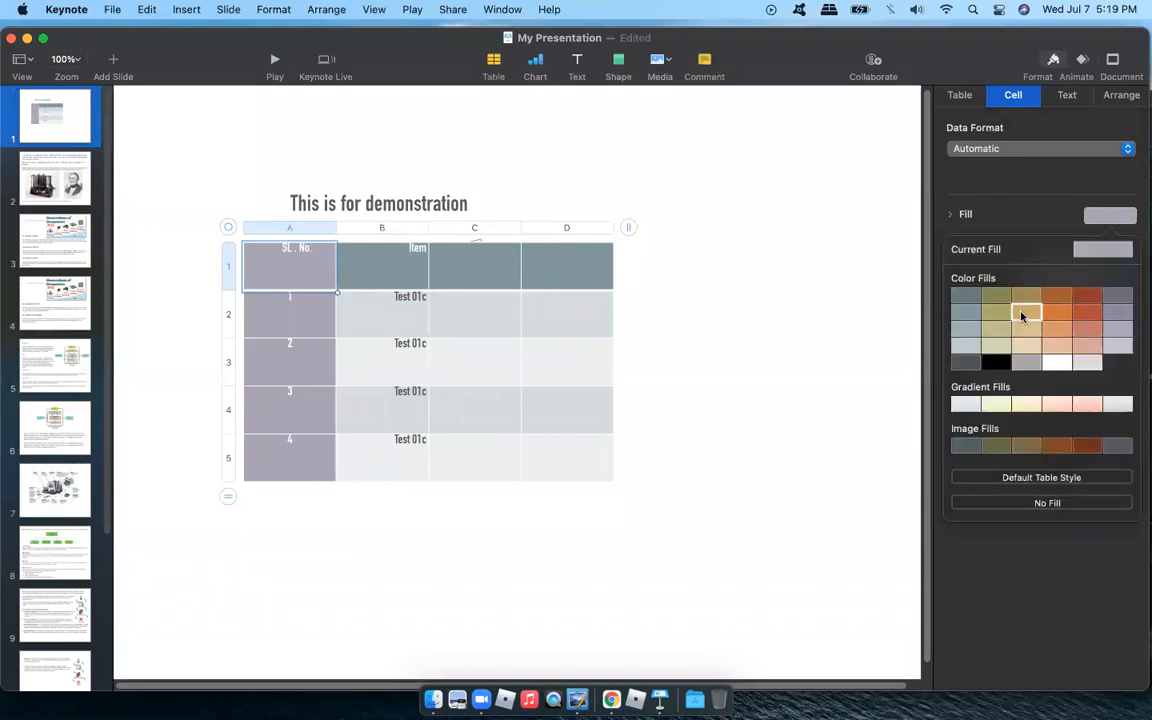
left_click(1023, 312)
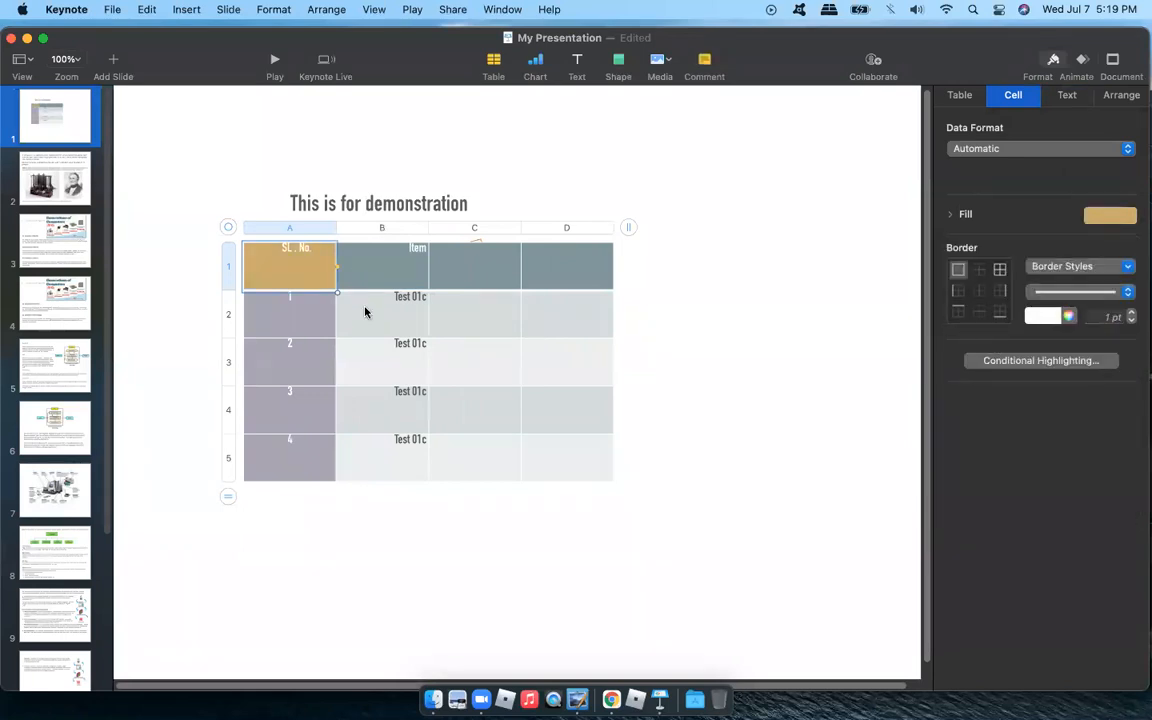
- Set the border color of the "SL . No." header cell to red
left_click(1130, 295)
left_click(951, 338)
left_click(1069, 317)
left_click(157, 417)
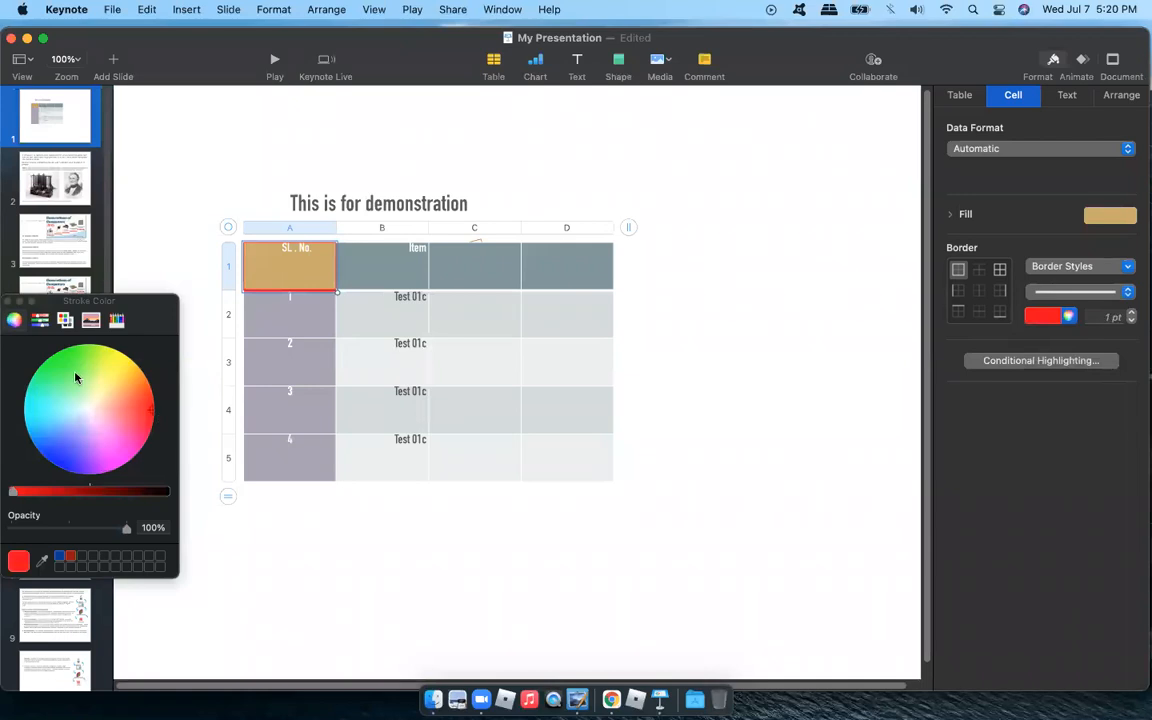
left_click(6, 302)
left_click(1043, 502)
left_click(6, 302)
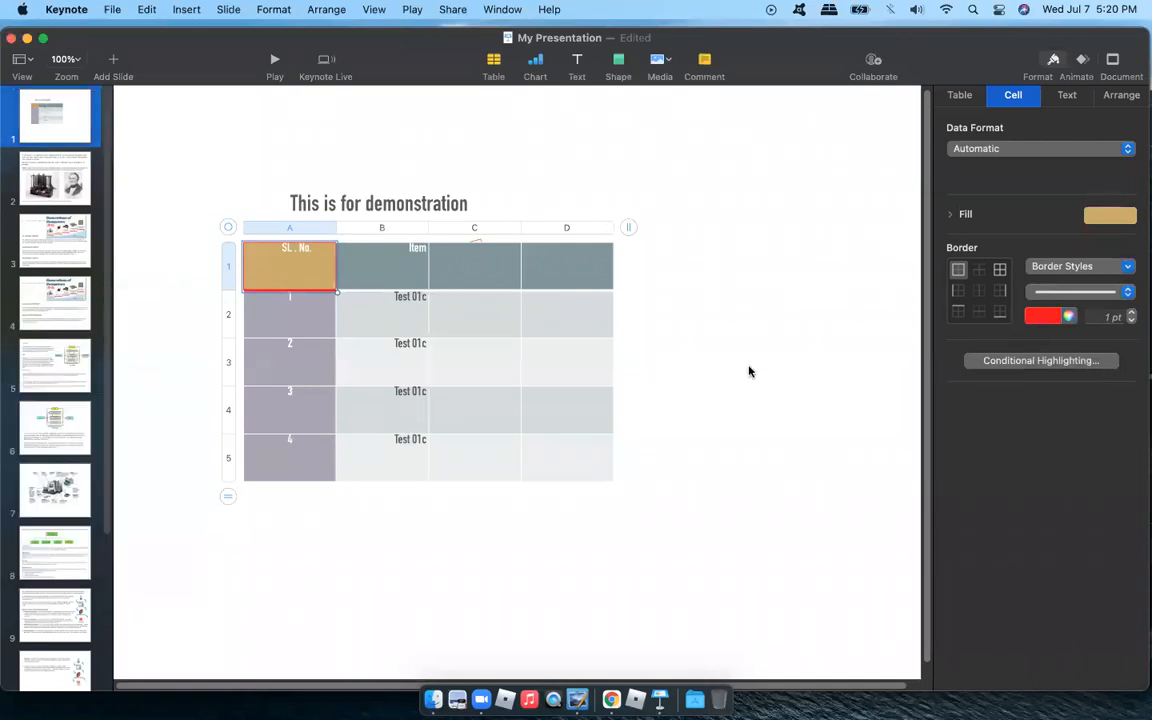
left_click(748, 373)
- Align the table to the horizontal center of the slide
left_click(297, 270)
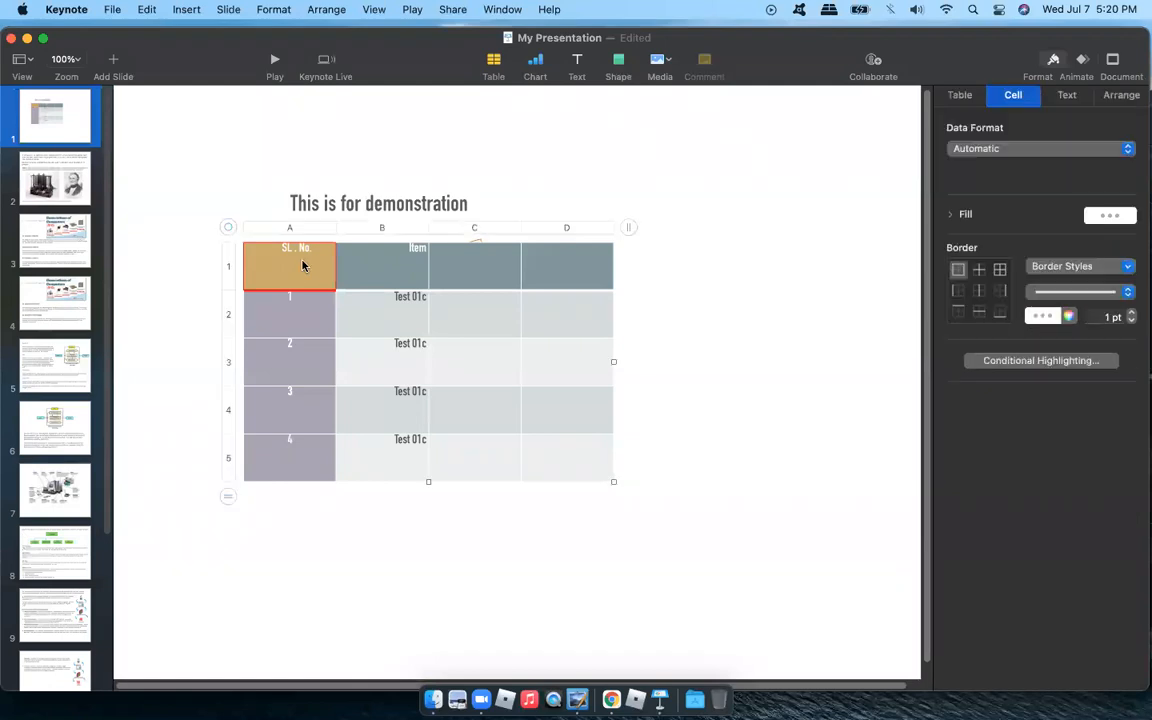
left_click(1070, 95)
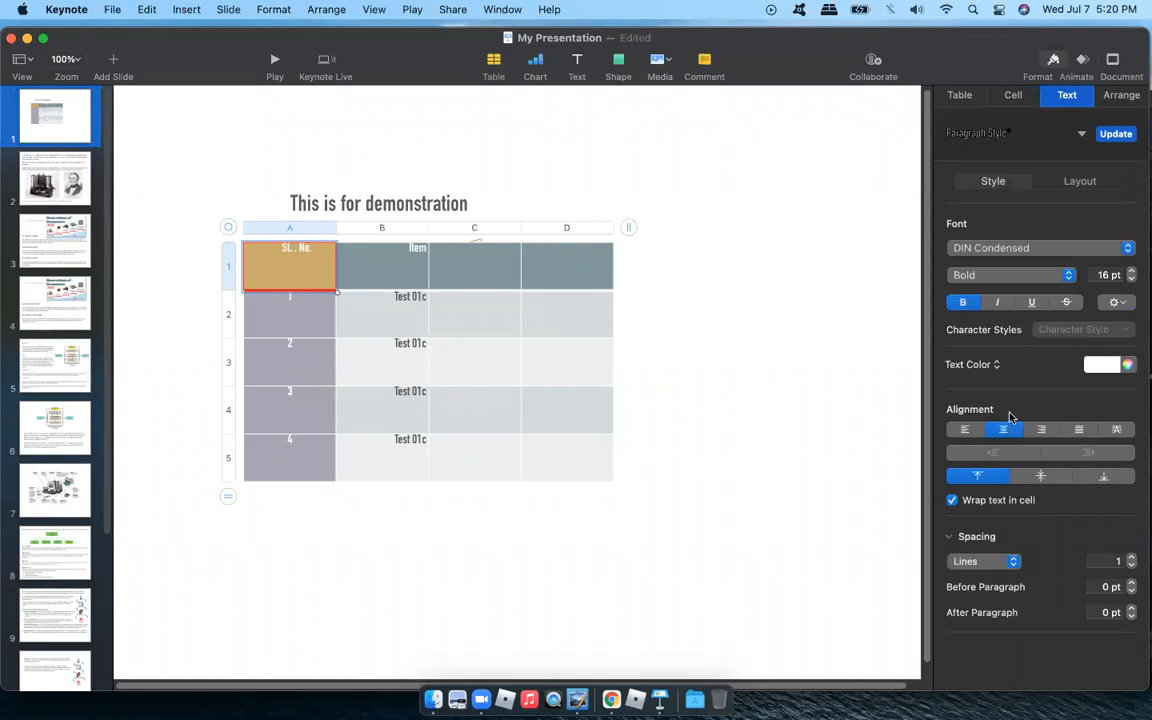
left_click(1034, 97)
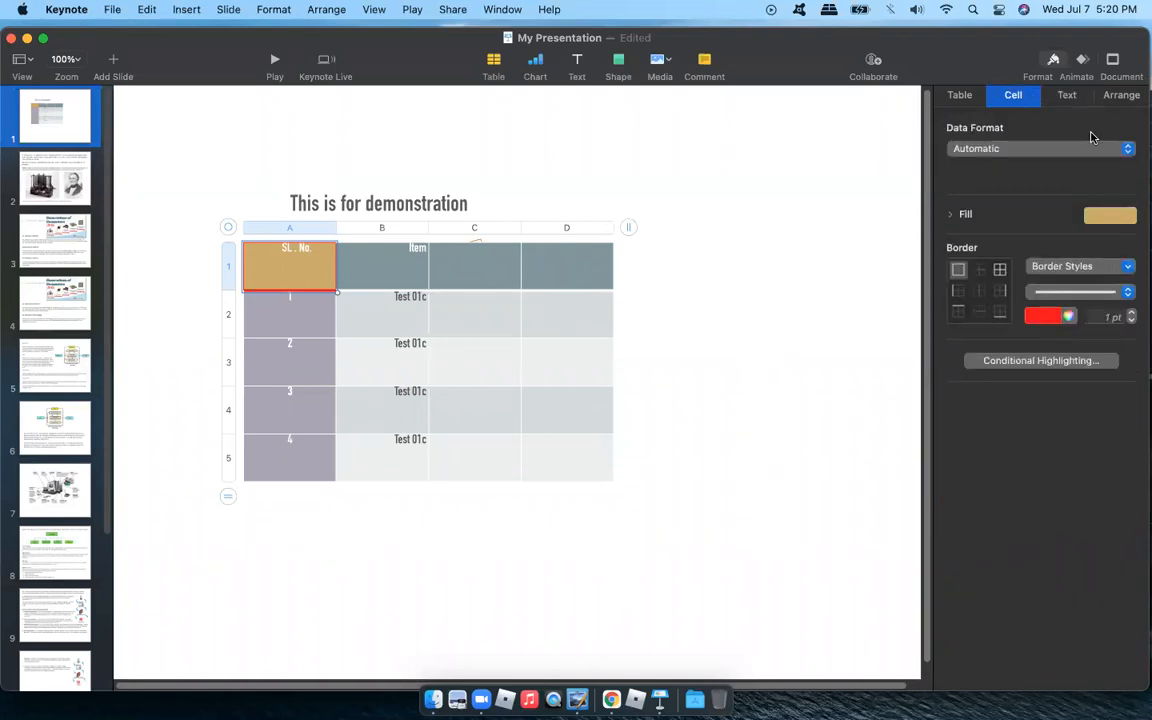
left_click(1121, 95)
left_click(1025, 179)
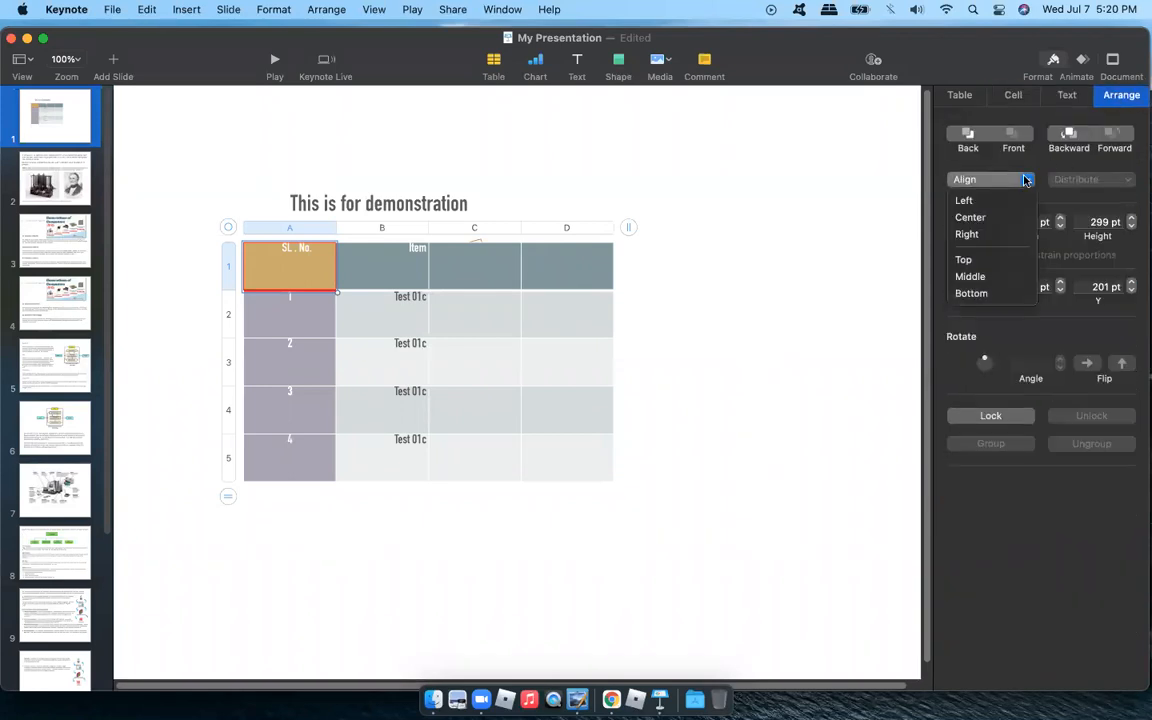
left_click(987, 218)
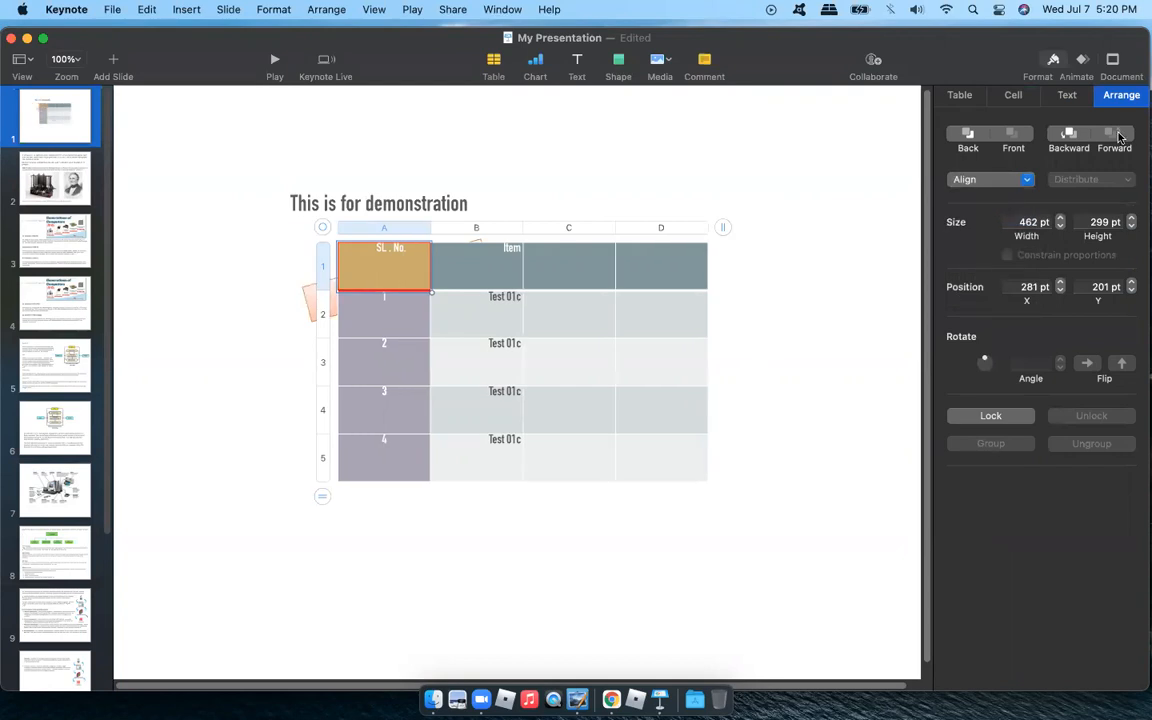
- Align the text of the "SL . No." header cell vertically to the middle
left_click(463, 314)
left_click(379, 267)
left_click(1066, 95)
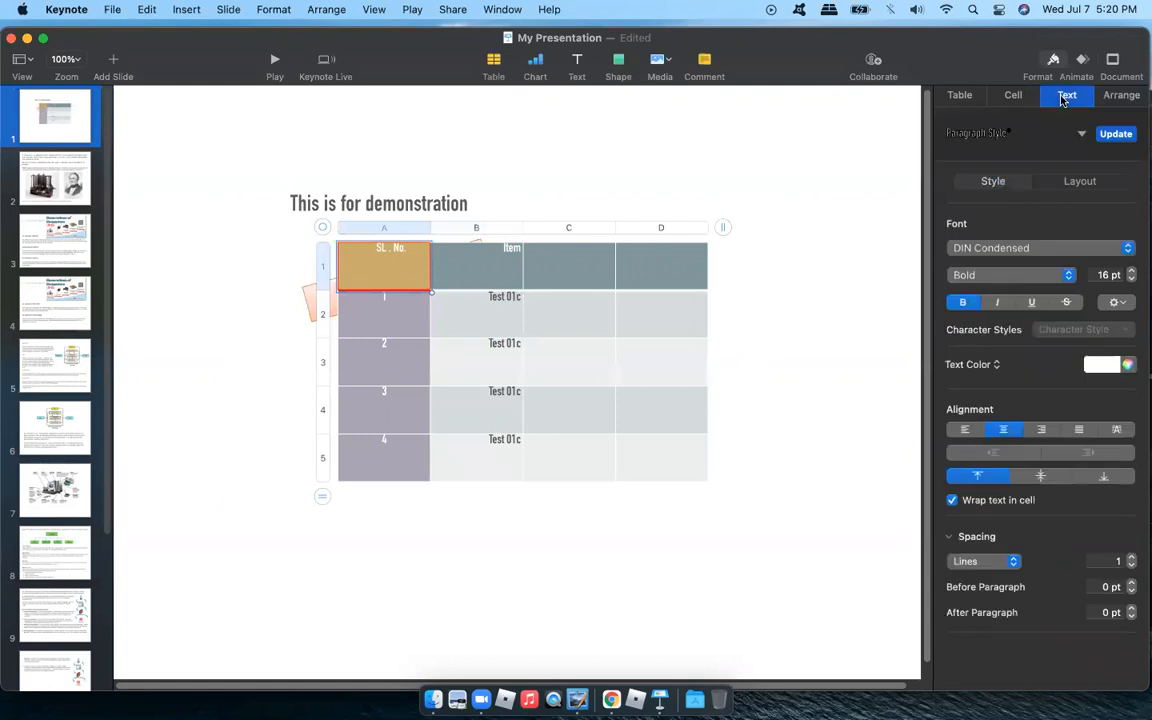
left_click(1036, 476)
left_click(870, 344)
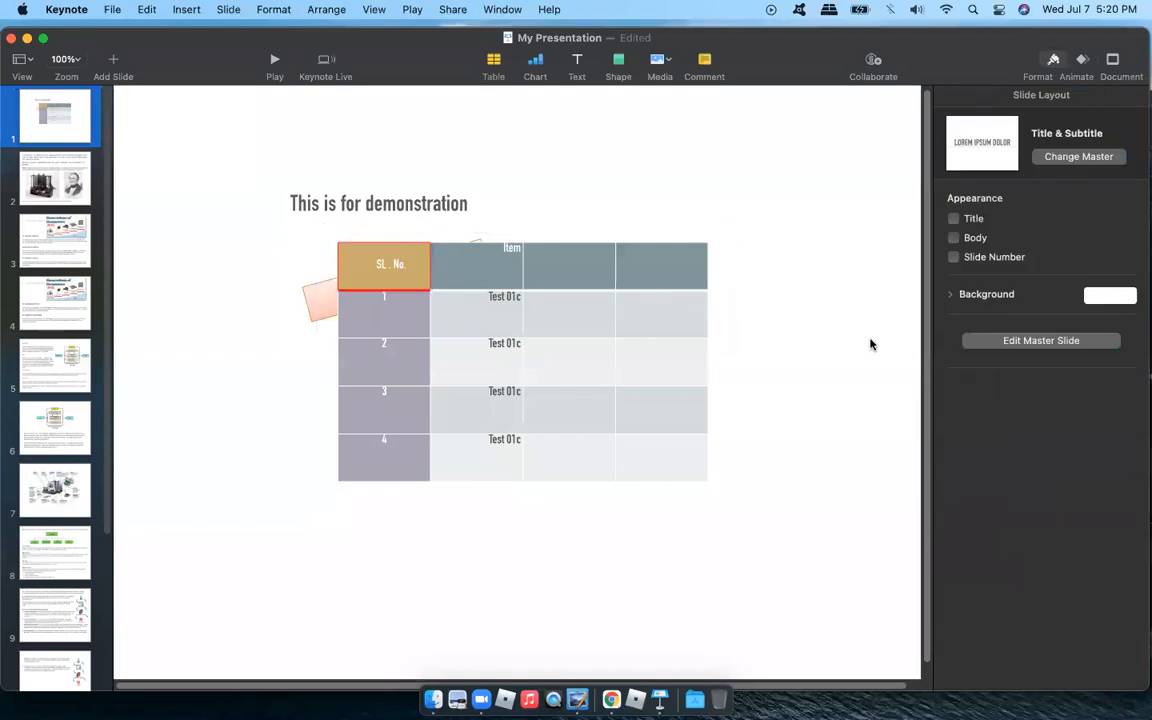
left_click(638, 256)
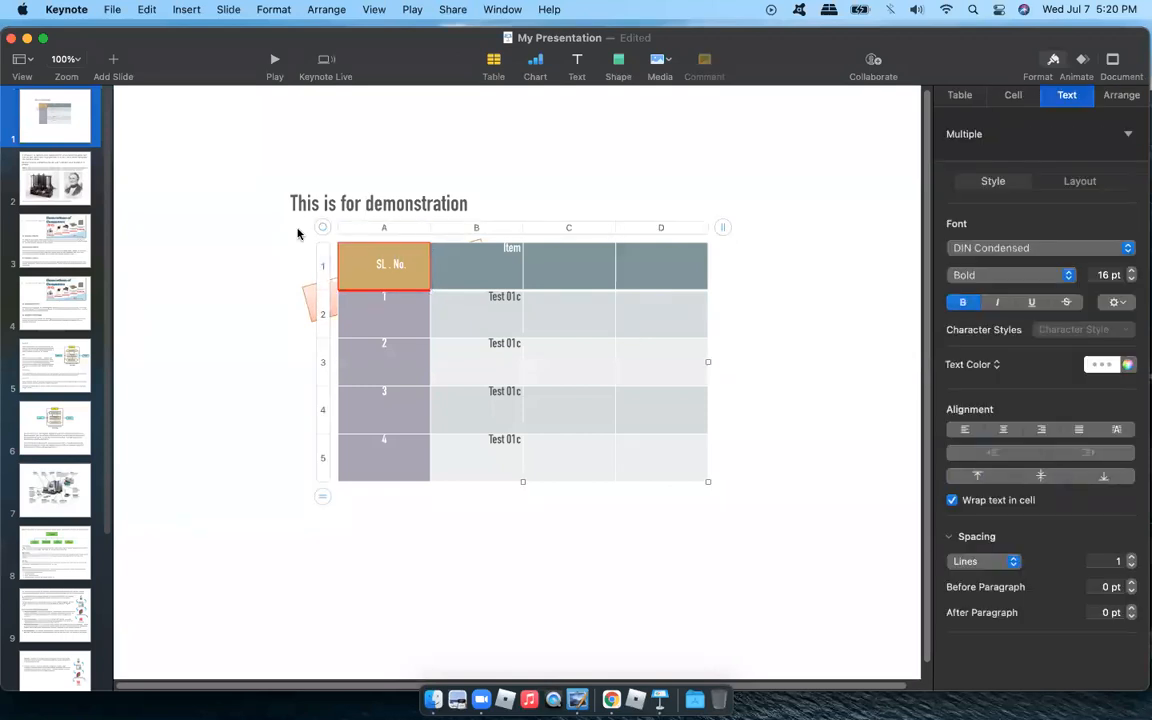
- Shrink the table proportionally and move it toward the slide's upper-left area, covering the "This is for demonstration" text
left_click_drag(325, 229, 239, 220)
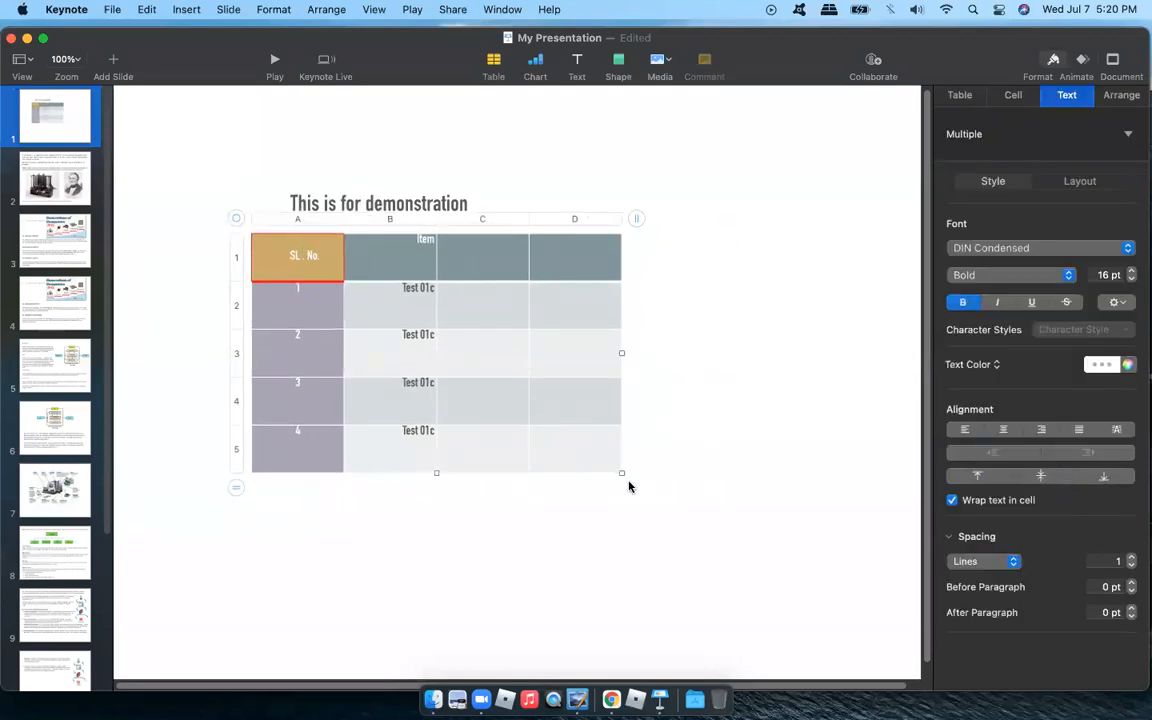
left_click_drag(620, 473, 517, 428)
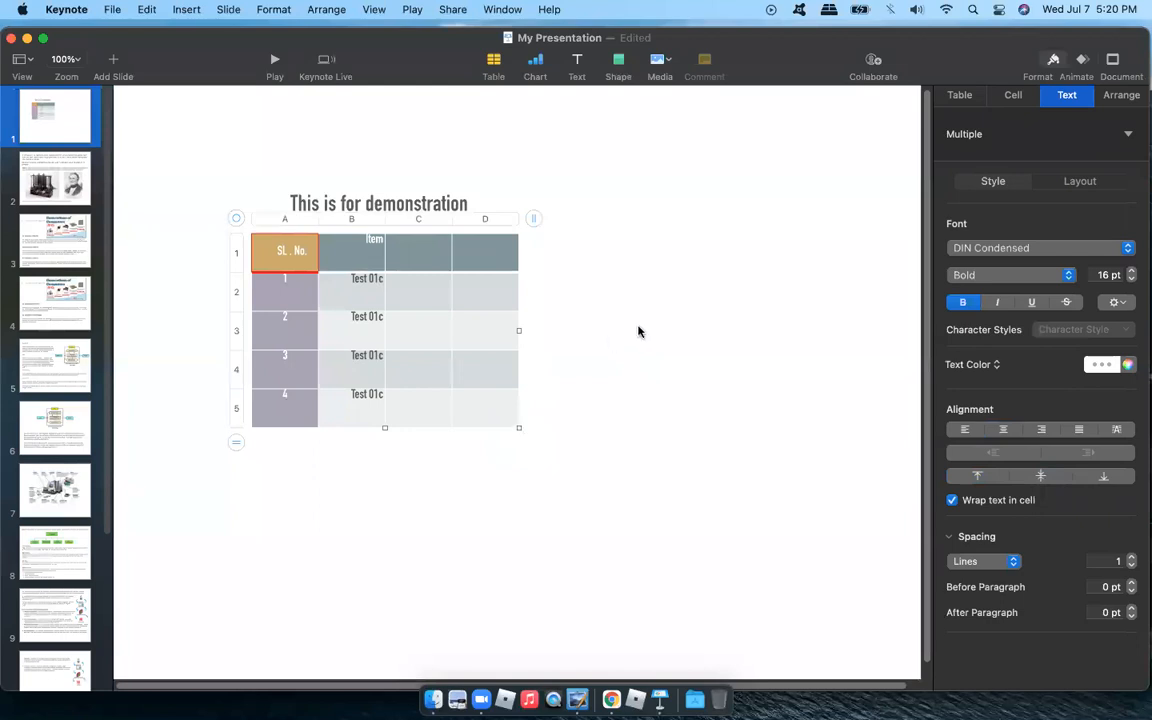
left_click(577, 290)
left_click_drag(307, 262, 262, 221)
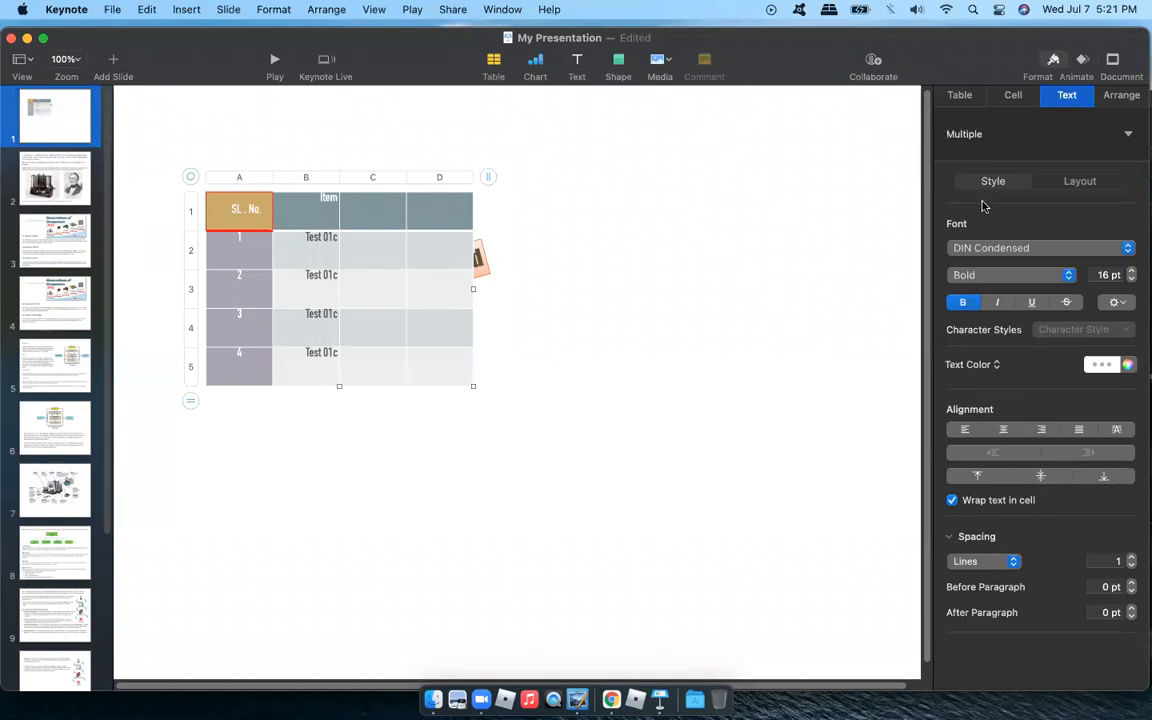
left_click(617, 211)
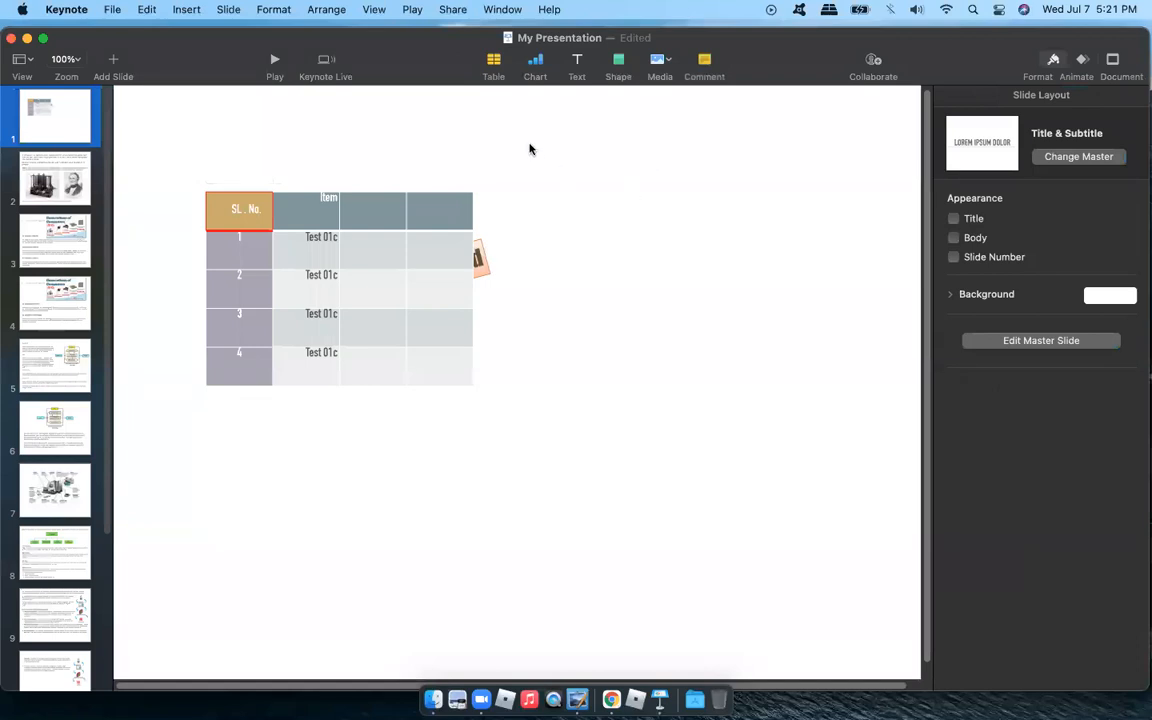
- Insert a 2D column chart on the first slide
left_click(535, 62)
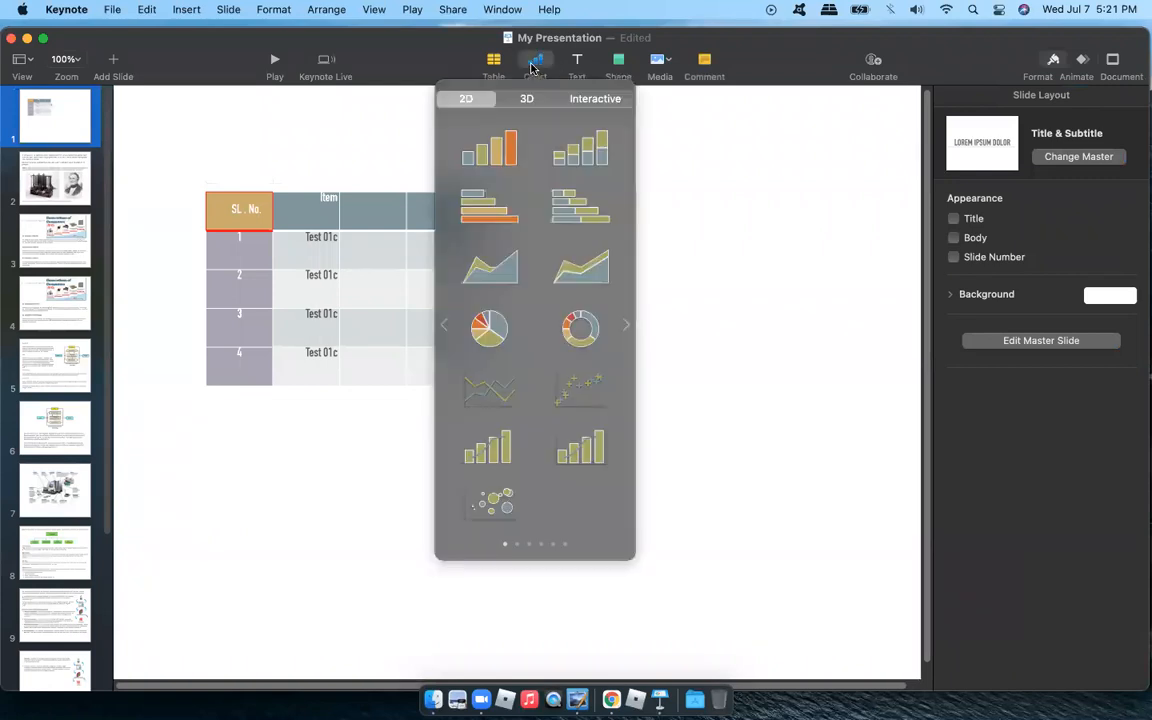
left_click(487, 162)
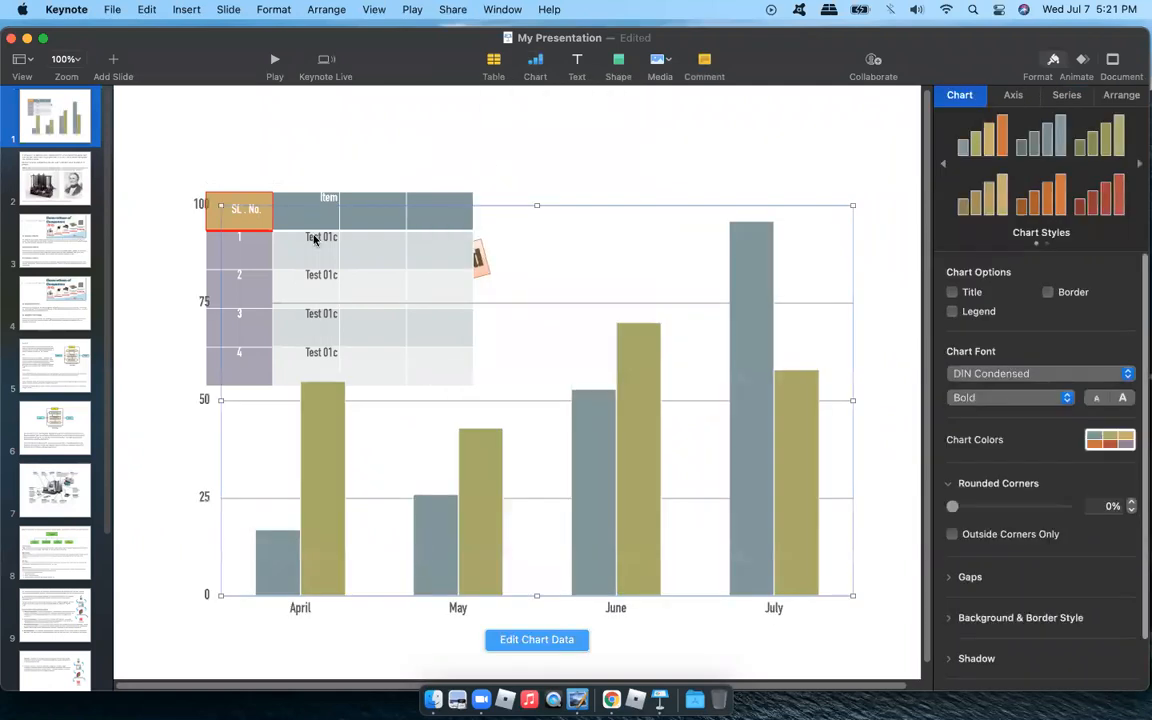
left_click(281, 201)
left_click(532, 264)
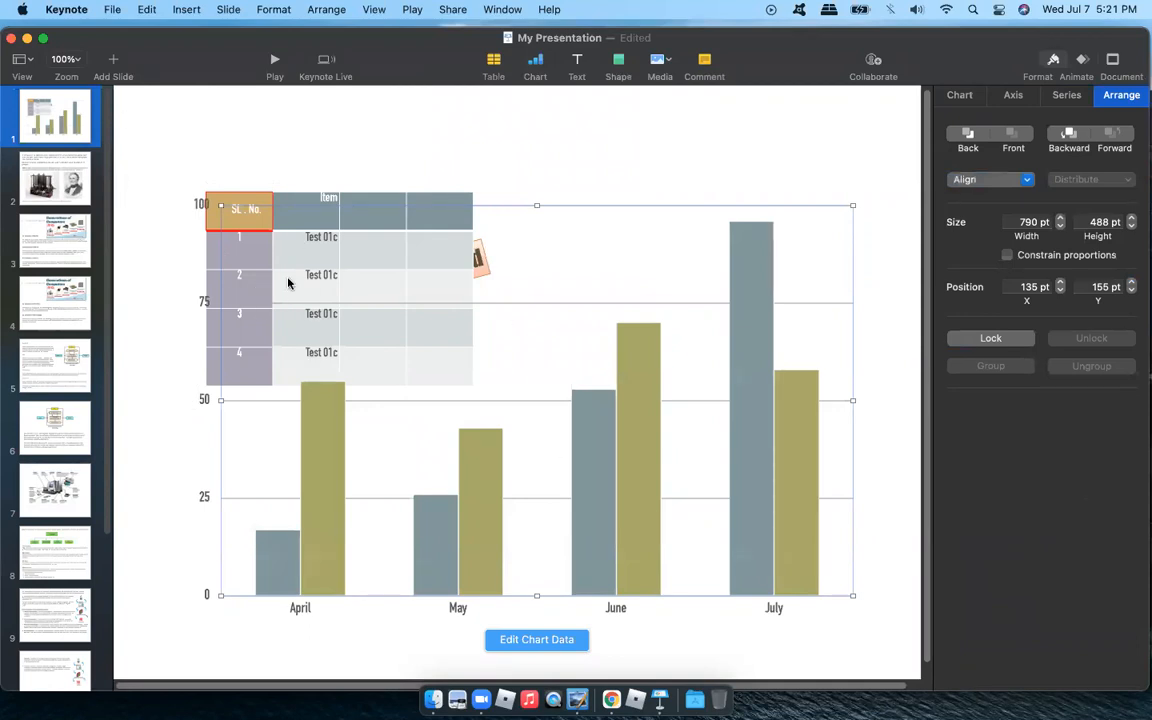
- Add a new slide directly after the first slide and display it
right_click(74, 136)
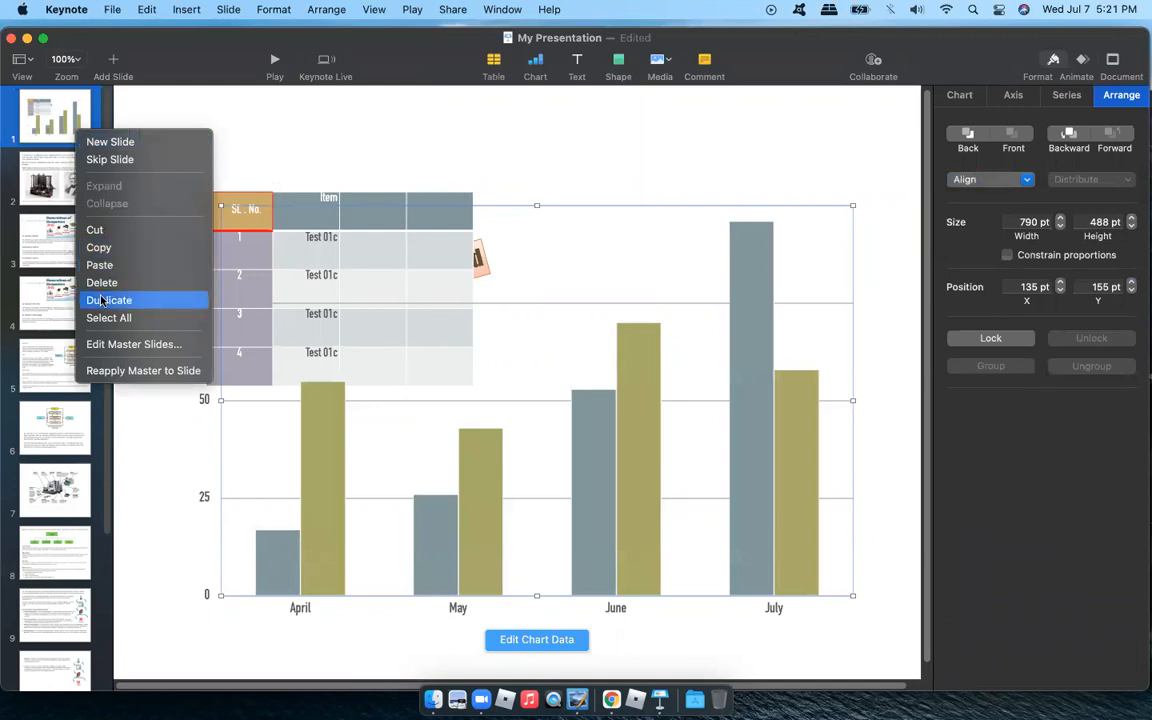
left_click(140, 143)
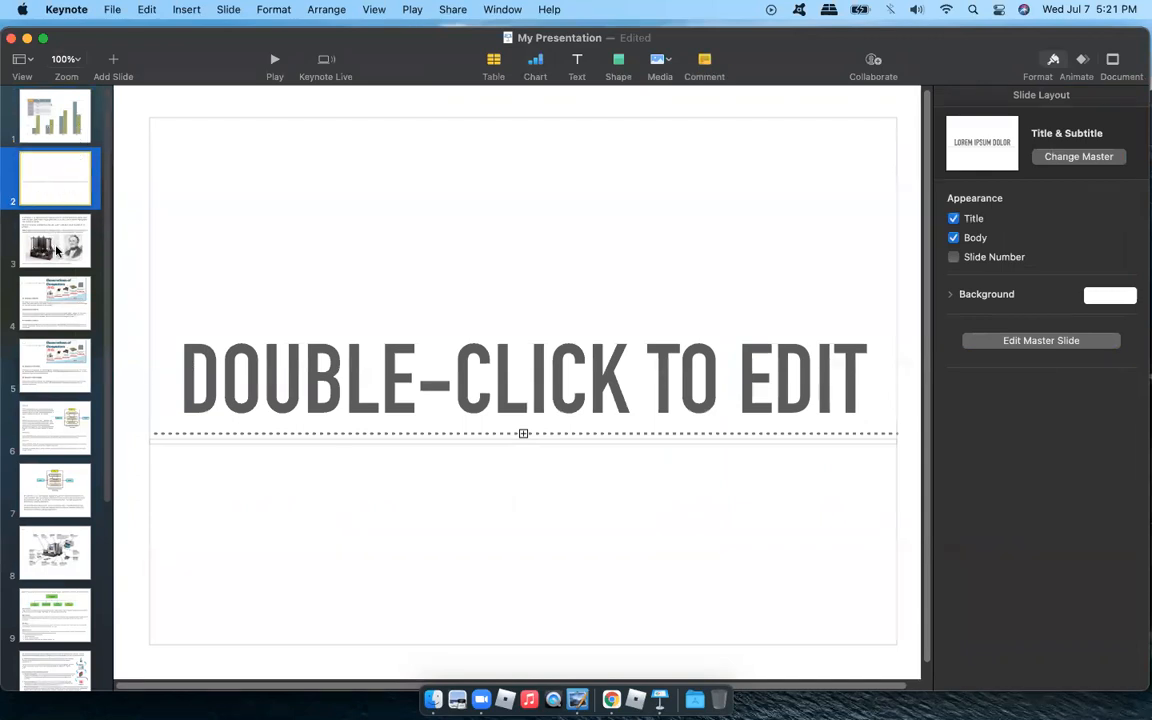
left_click_drag(66, 225, 59, 260)
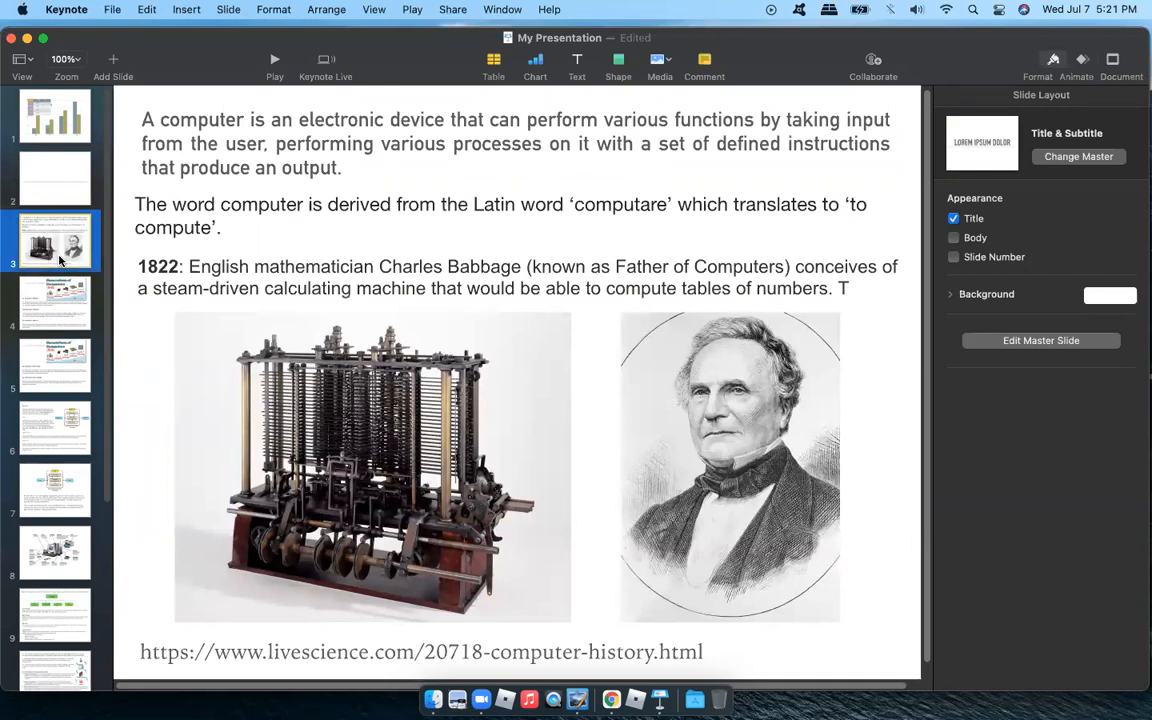
left_click(53, 184)
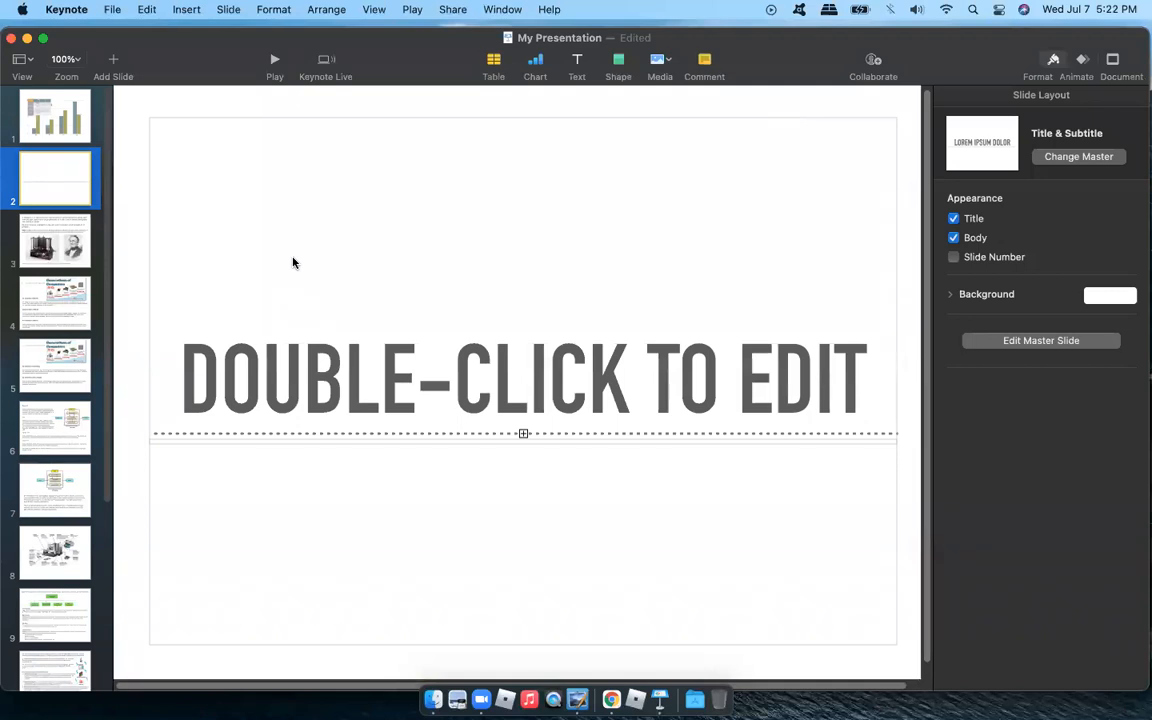
- Delete the title and body placeholders from the new second slide
left_click(317, 123)
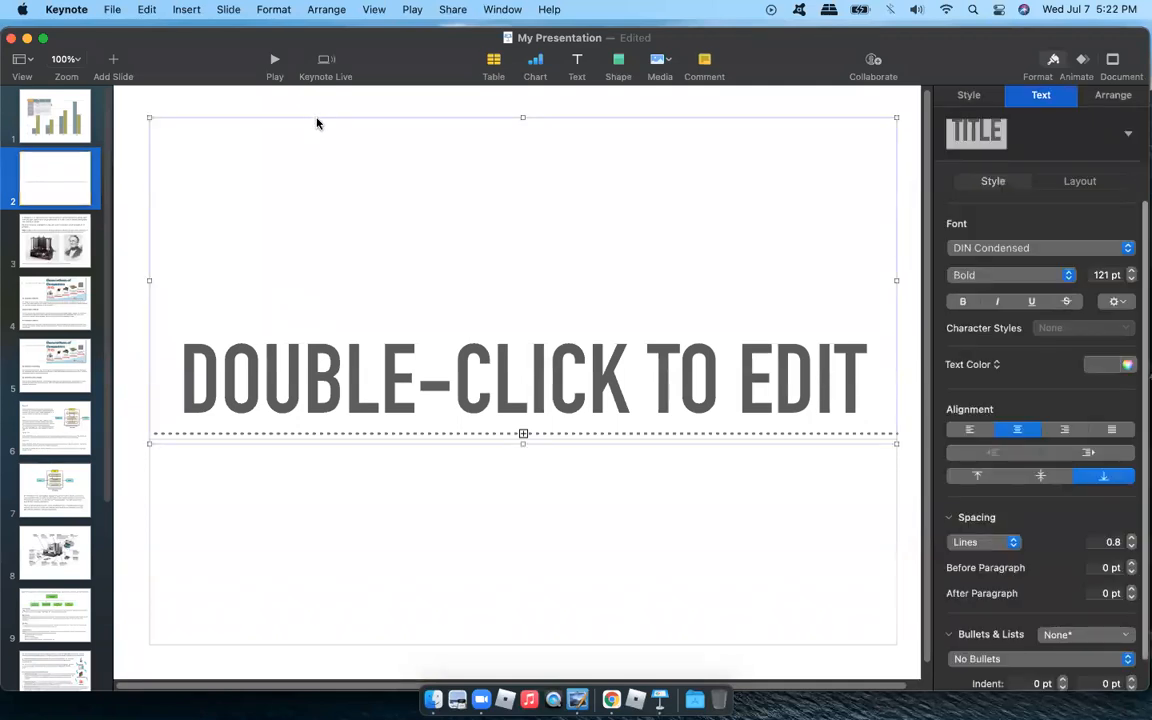
key("Delete")
left_click(297, 436)
key("Delete")
- Delete the column chart from the first slide, keeping the table
left_click(46, 101)
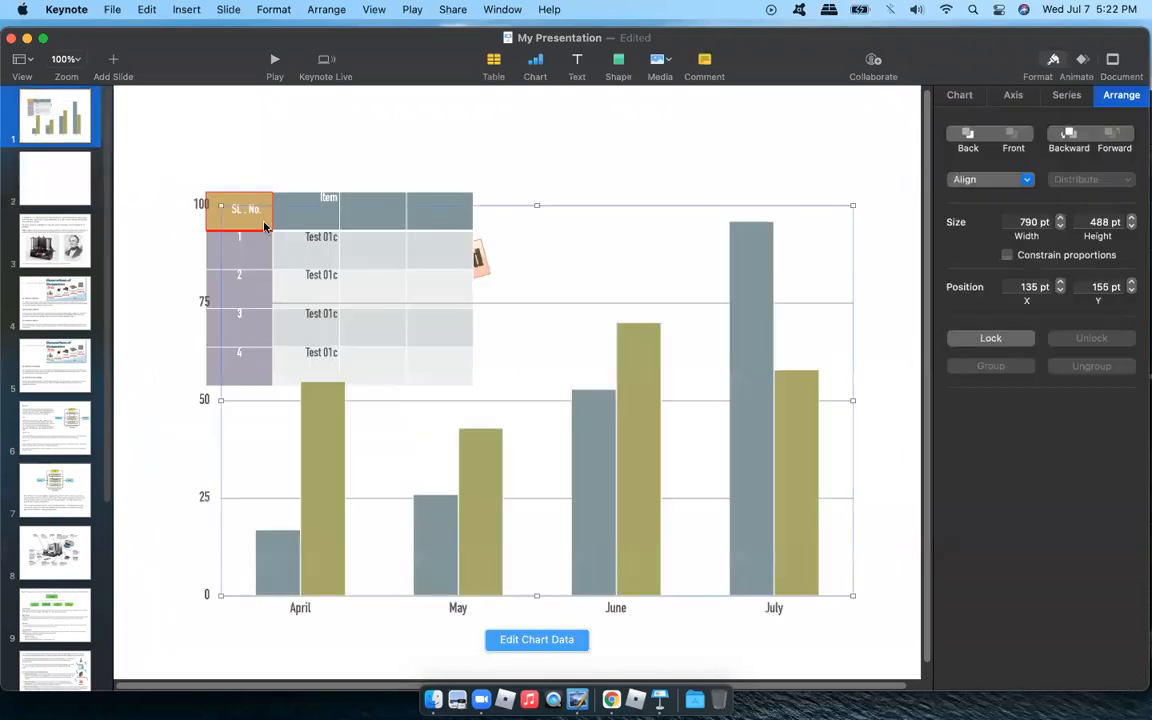
key("Delete")
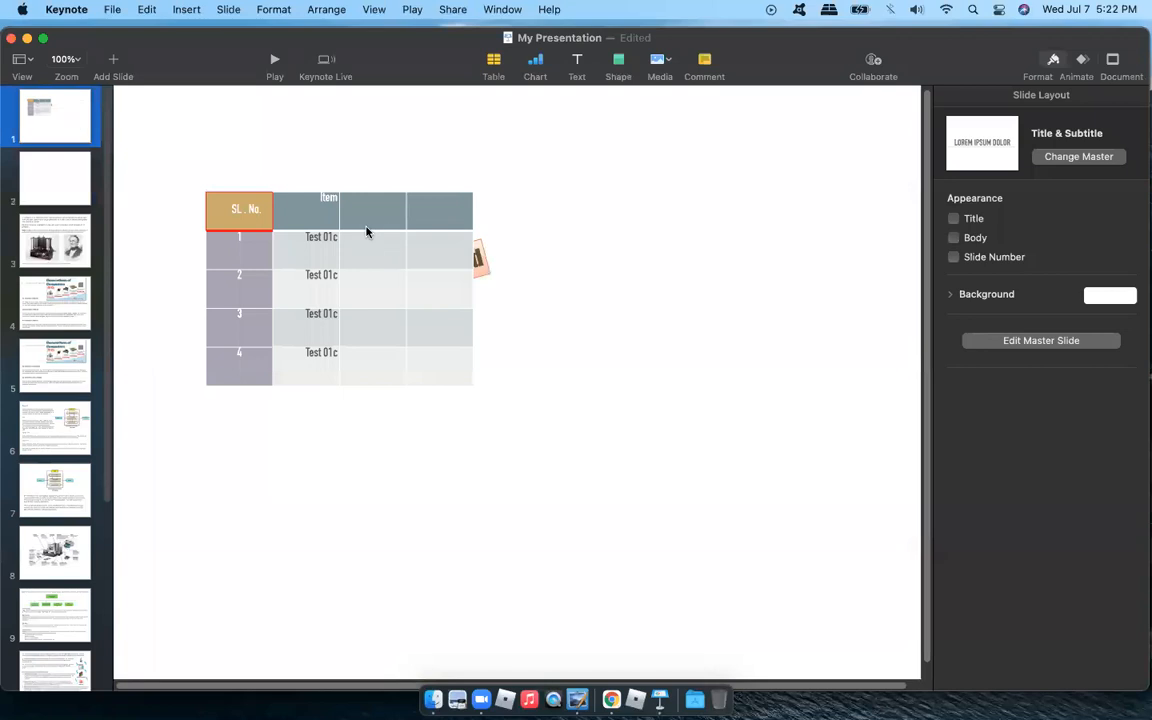
right_click(592, 292)
- Insert a 2D column chart on the empty second slide, move it up slightly and shrink it
left_click(41, 178)
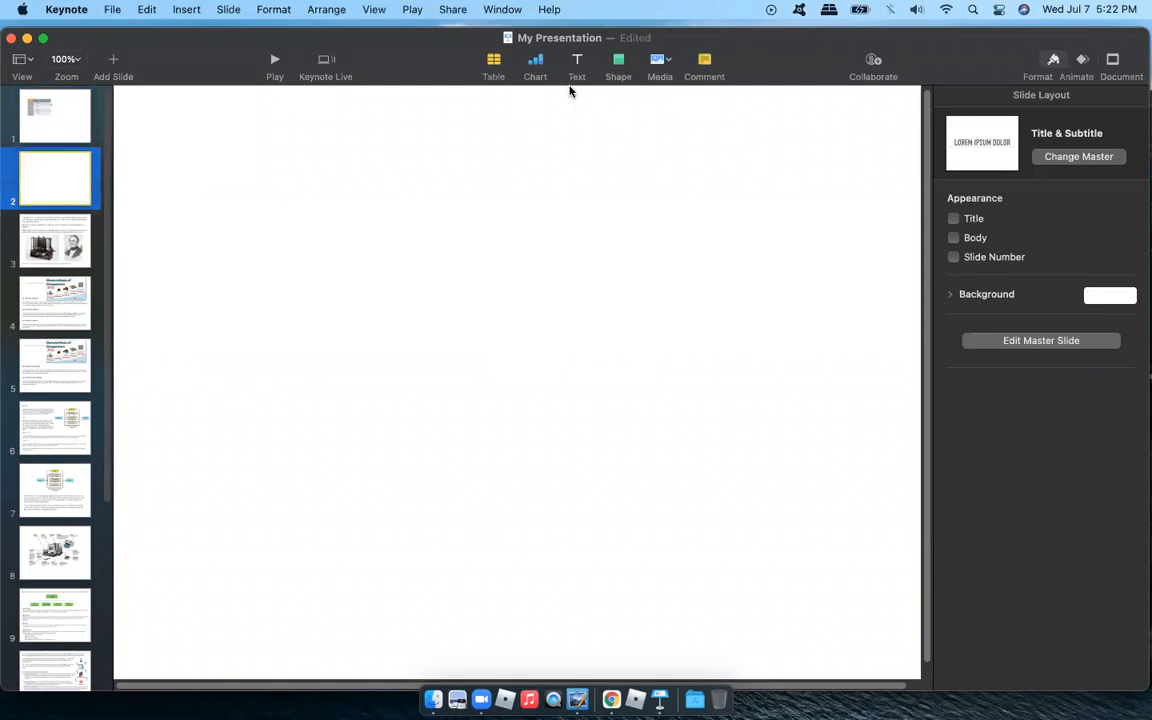
left_click(534, 65)
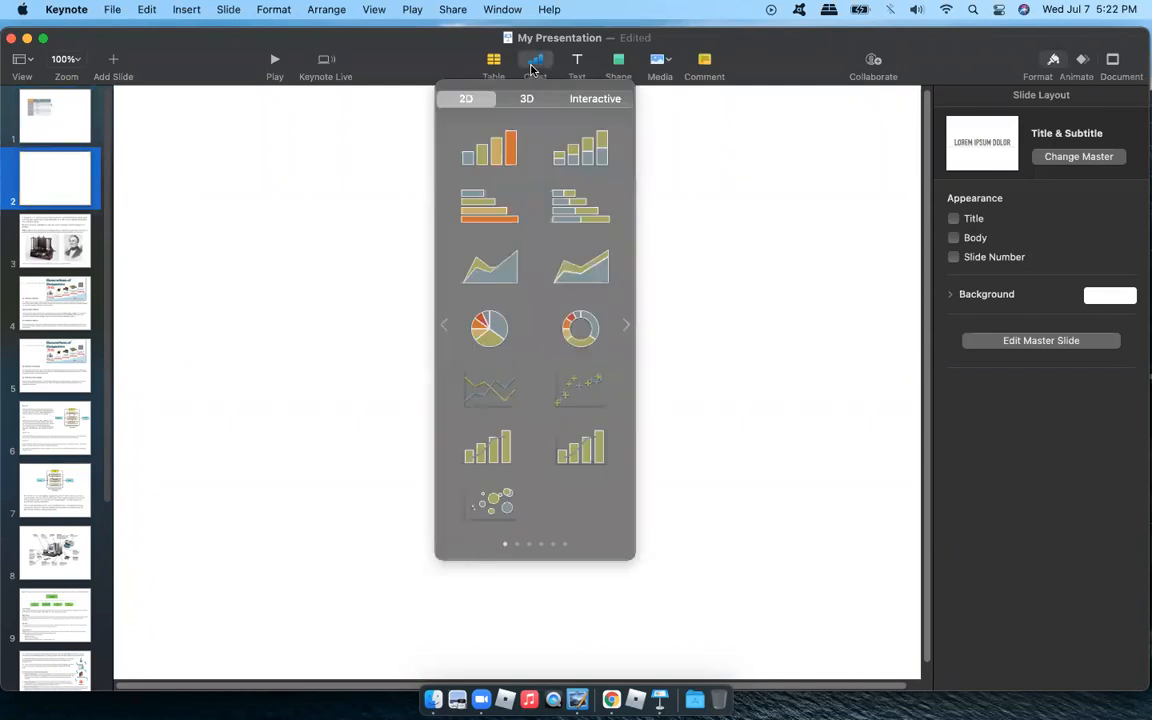
left_click(503, 147)
left_click_drag(483, 209, 478, 182)
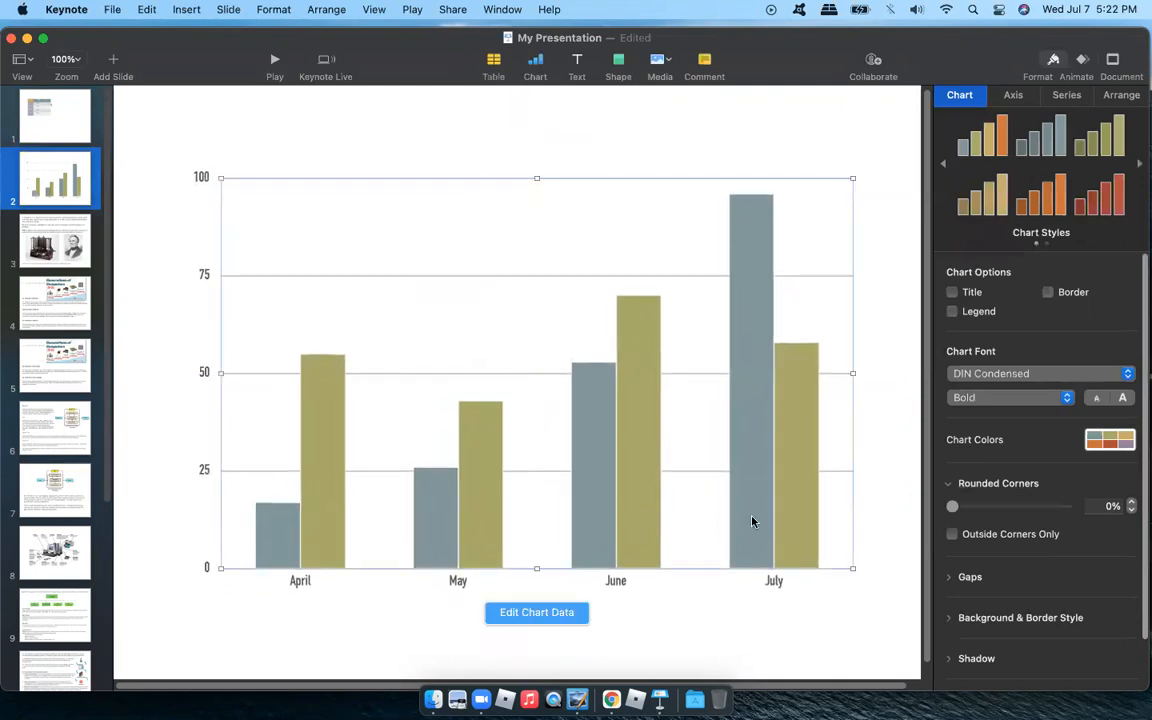
left_click_drag(853, 569, 742, 428)
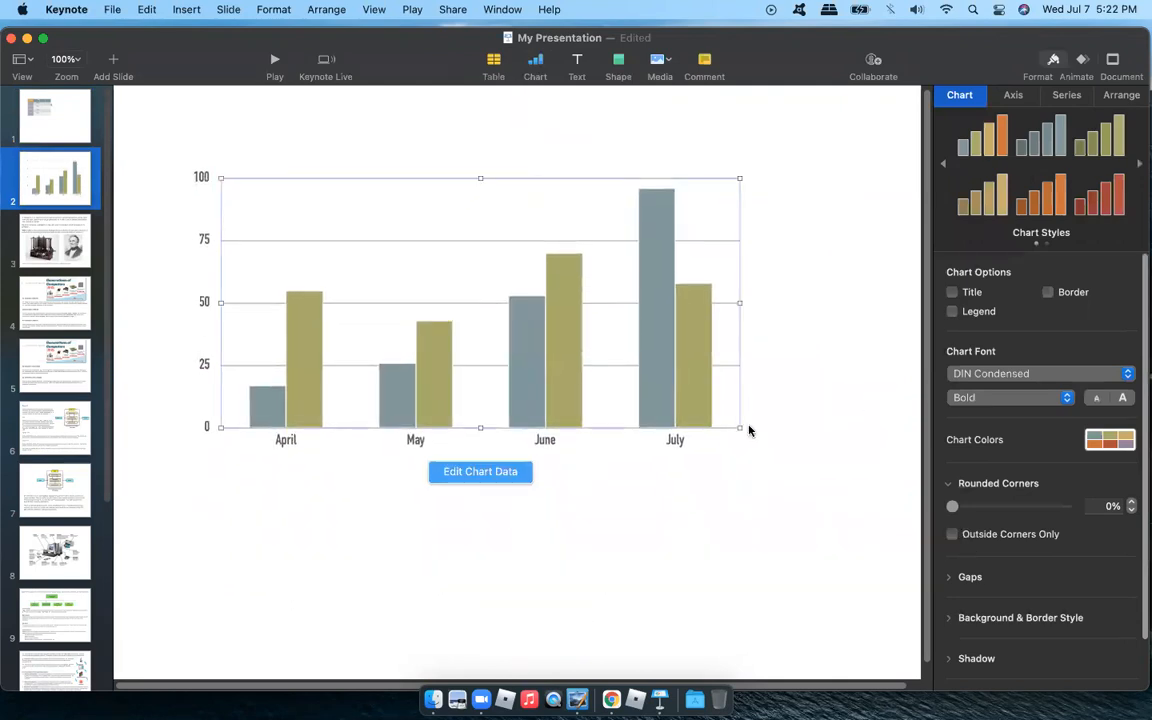
- Examine the chart's axis options and its series options, including the available value label formats
left_click(1018, 95)
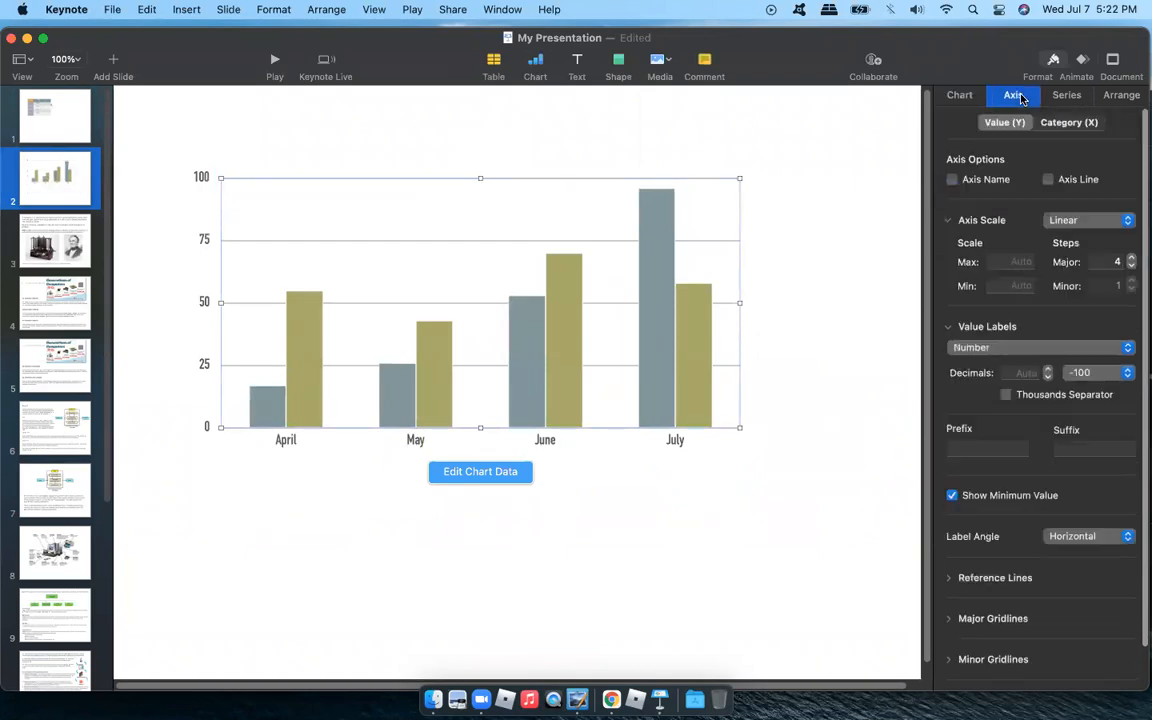
left_click(706, 362)
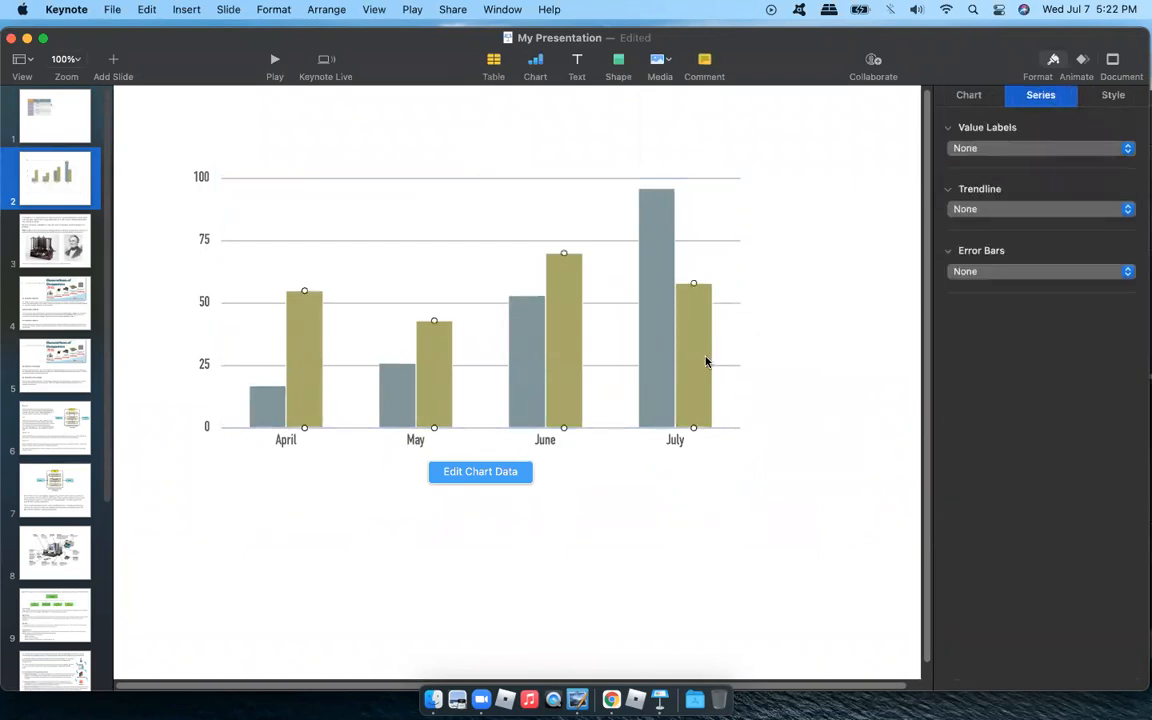
left_click(668, 259)
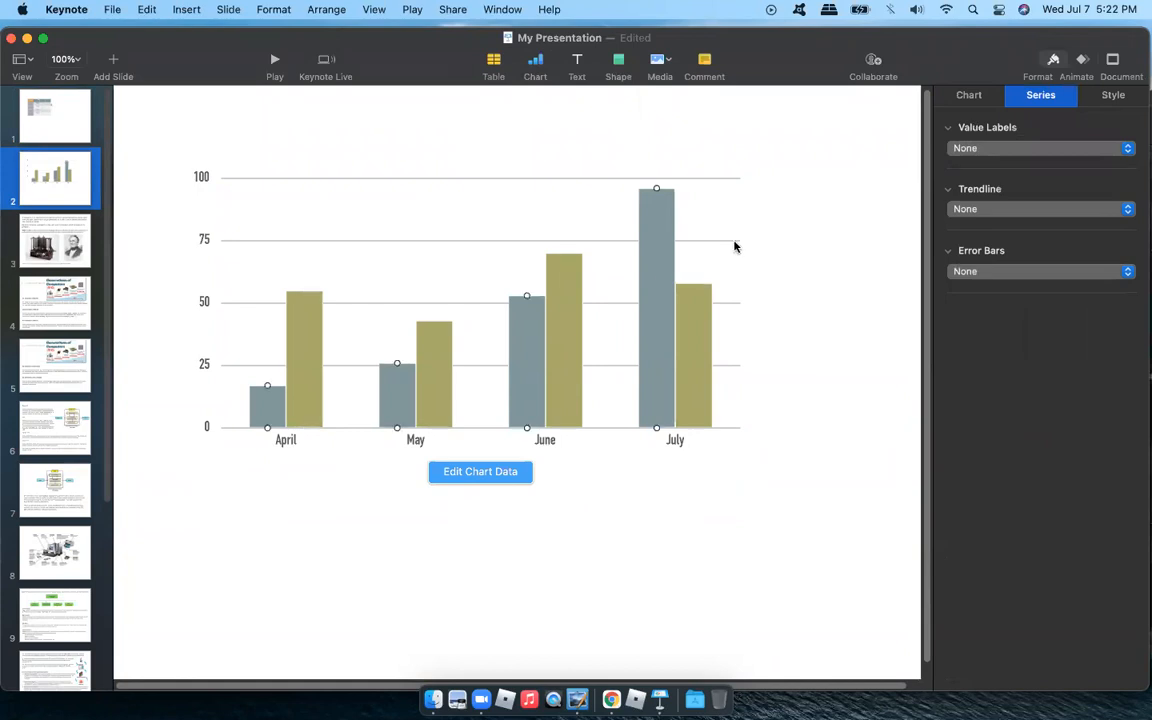
left_click(735, 247)
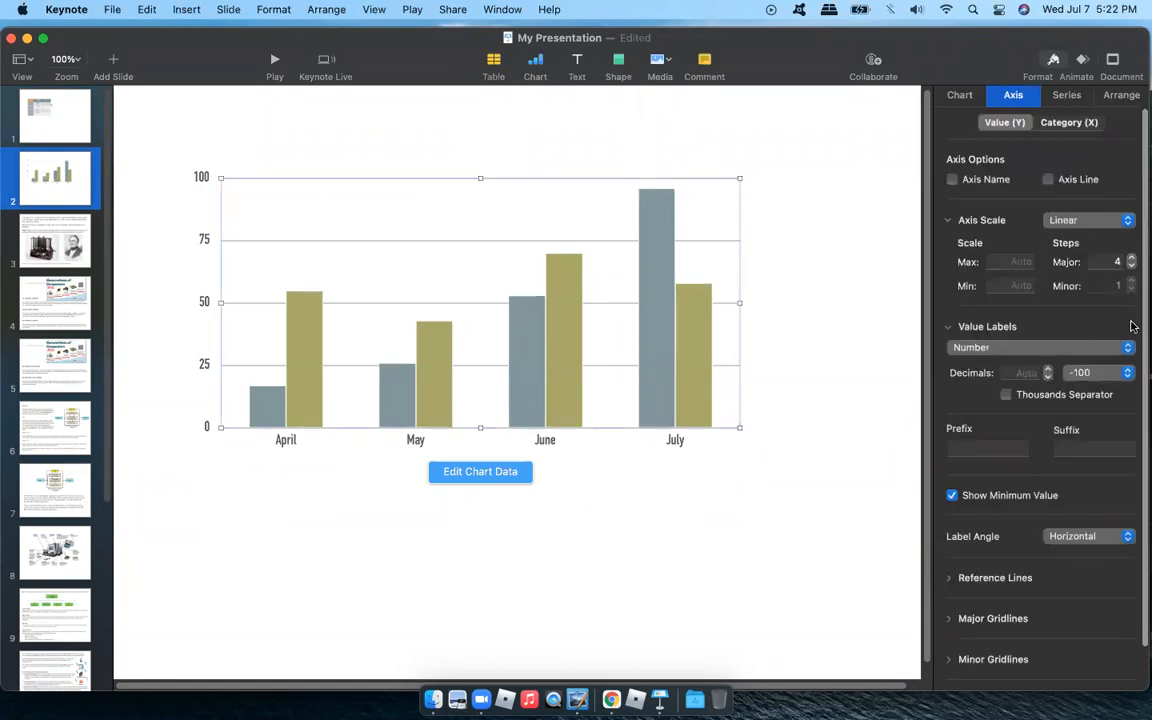
scroll(1141, 330, "down", 2)
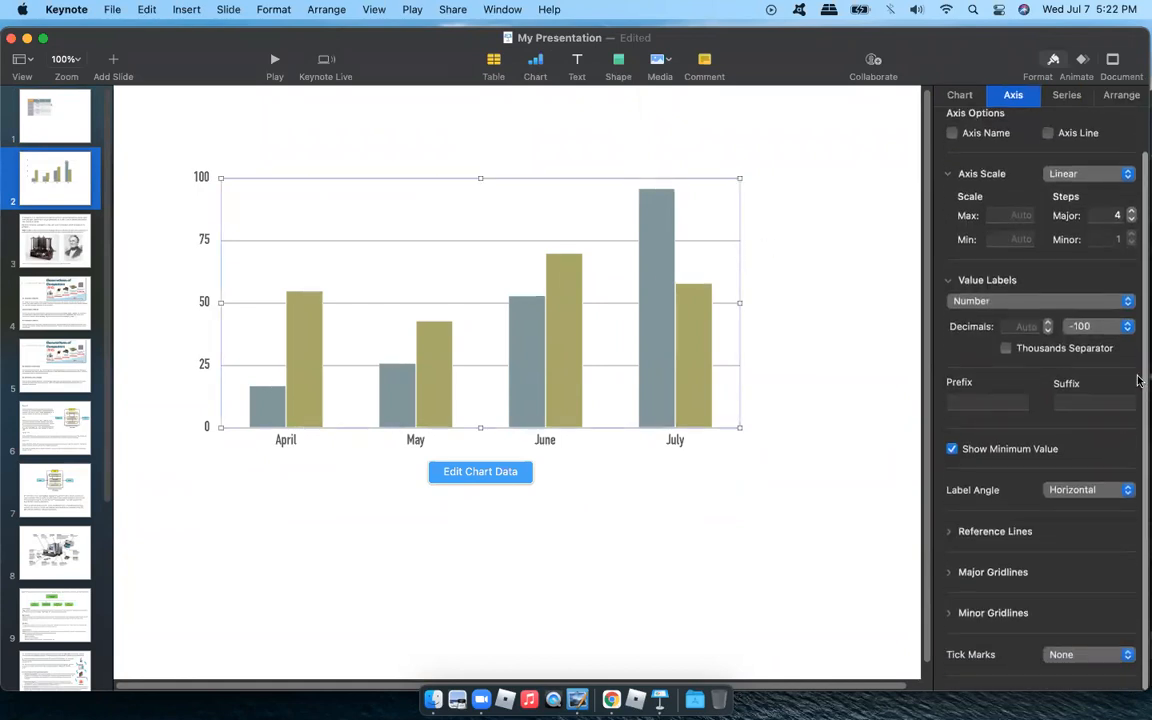
left_click(1075, 101)
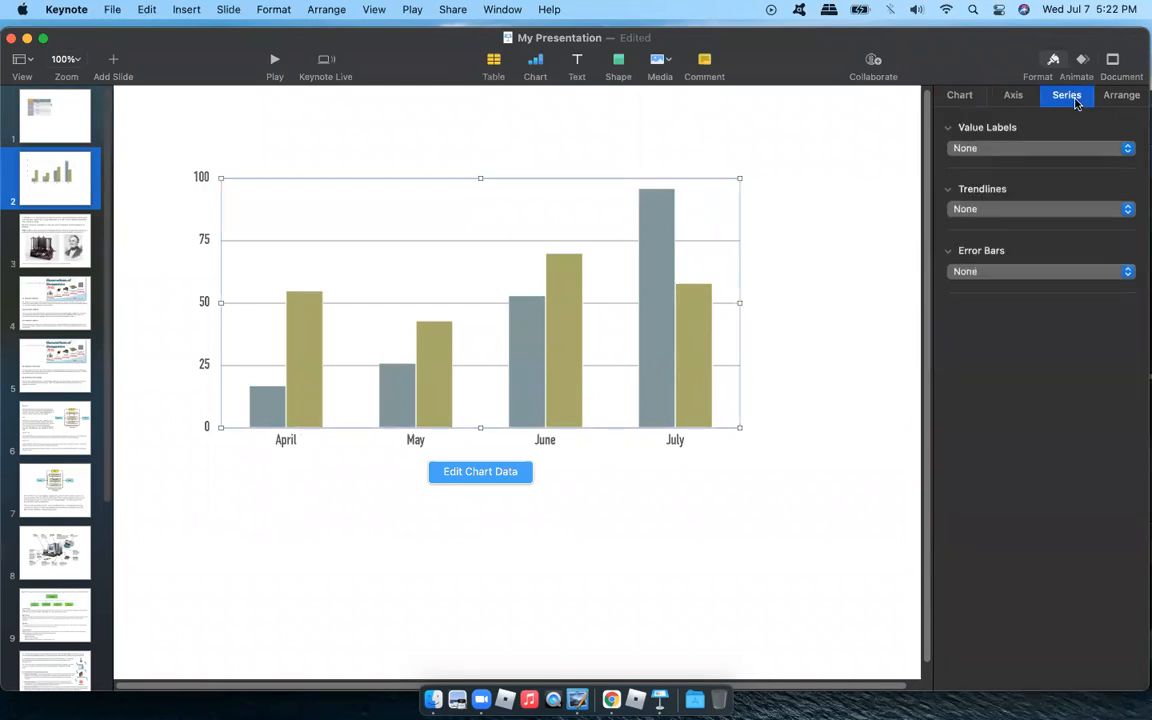
right_click(659, 300)
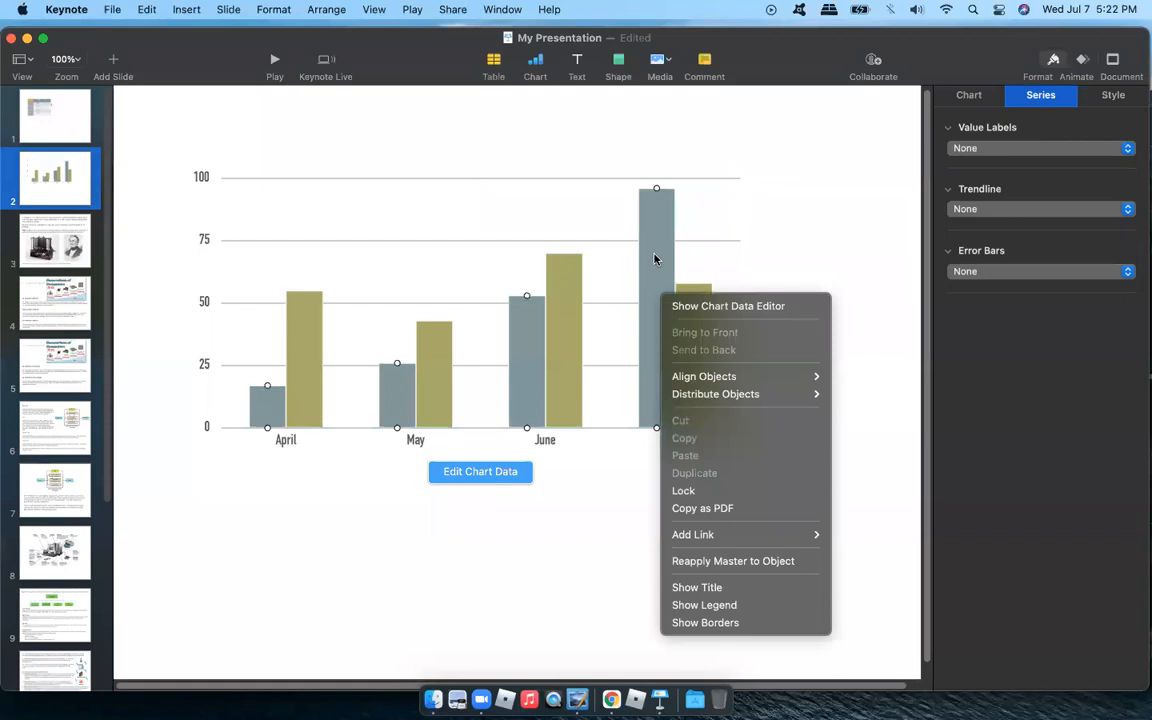
left_click(655, 259)
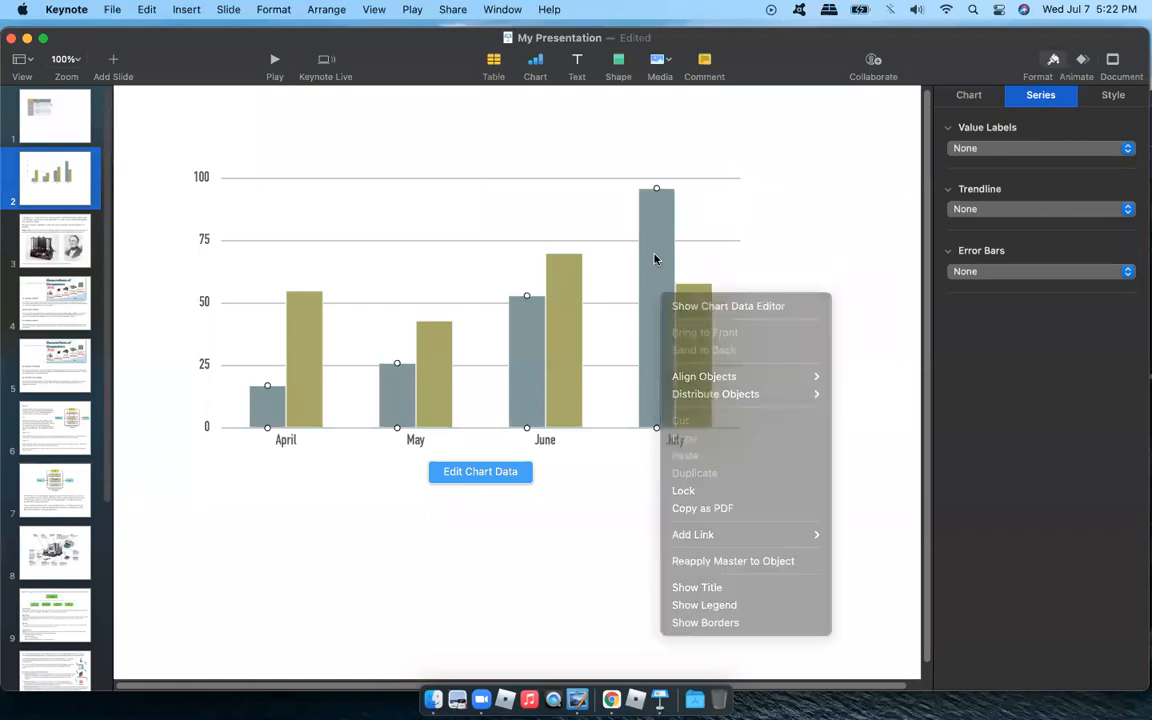
left_click(1128, 148)
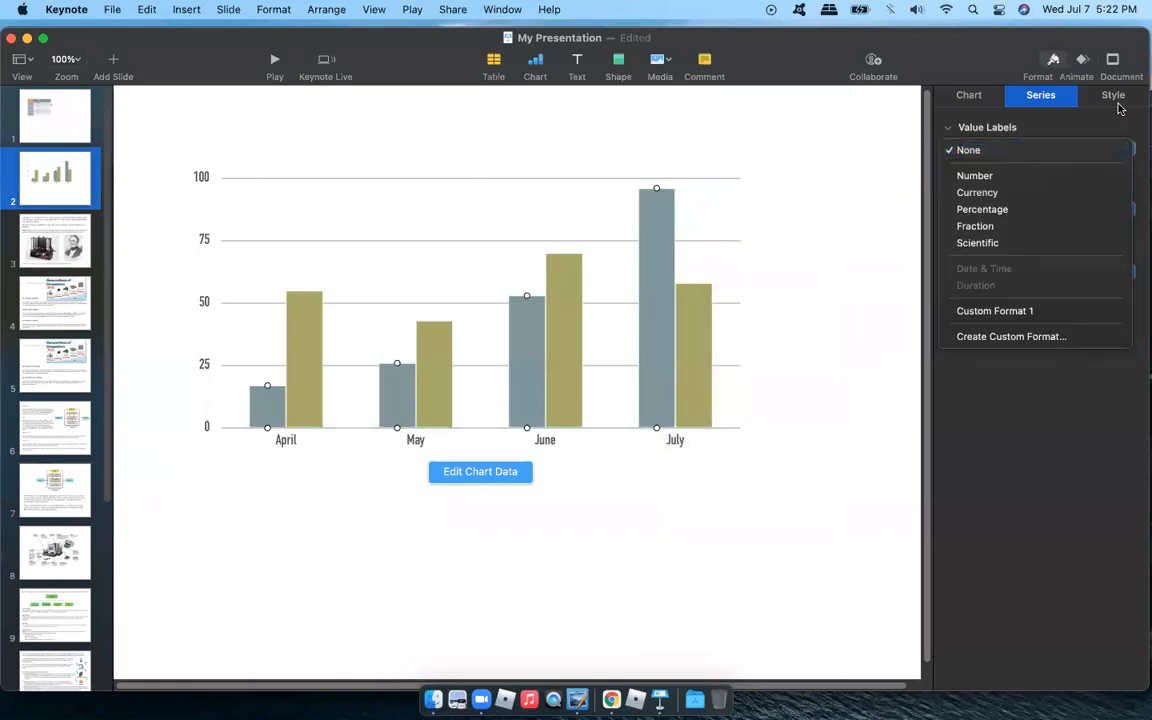
left_click(1029, 100)
left_click(998, 99)
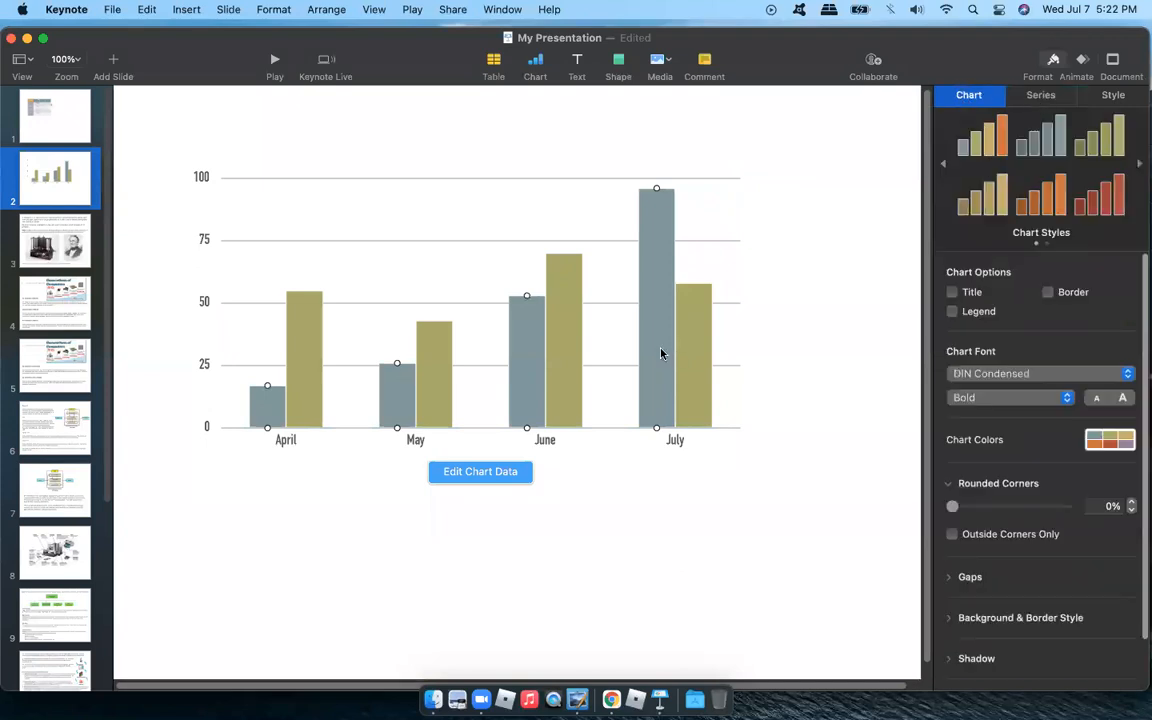
- View the column chart's data table in the Chart Data window and close it again
left_click(483, 469)
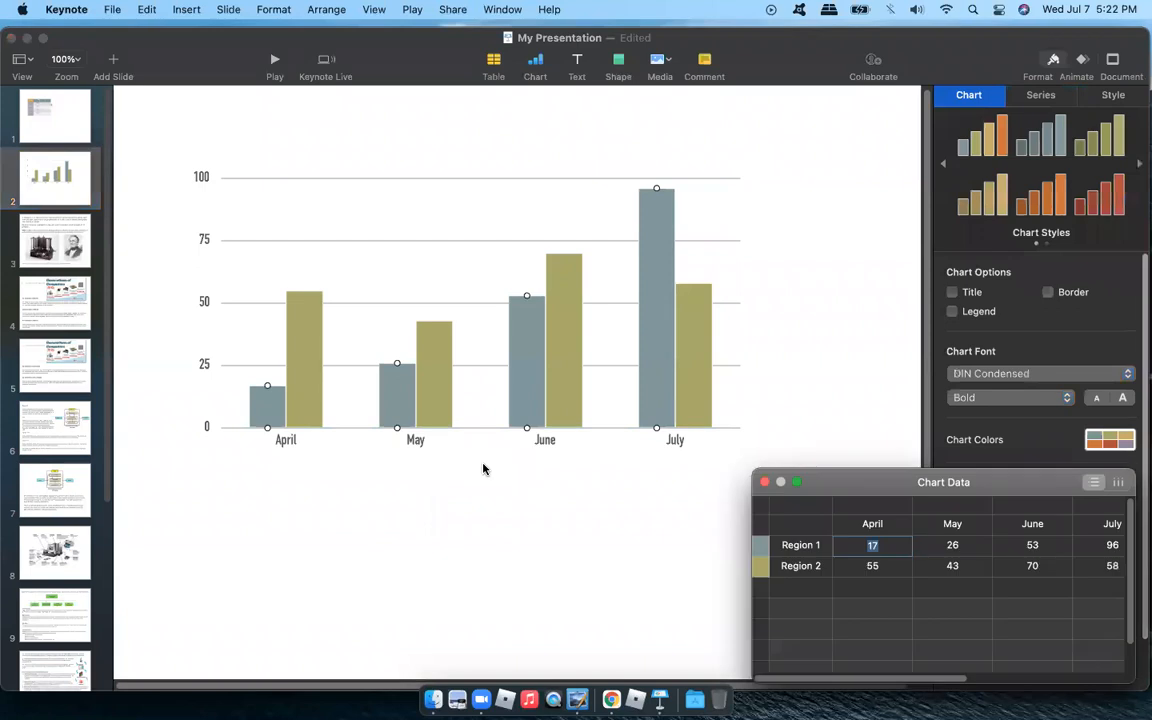
left_click_drag(959, 481, 628, 366)
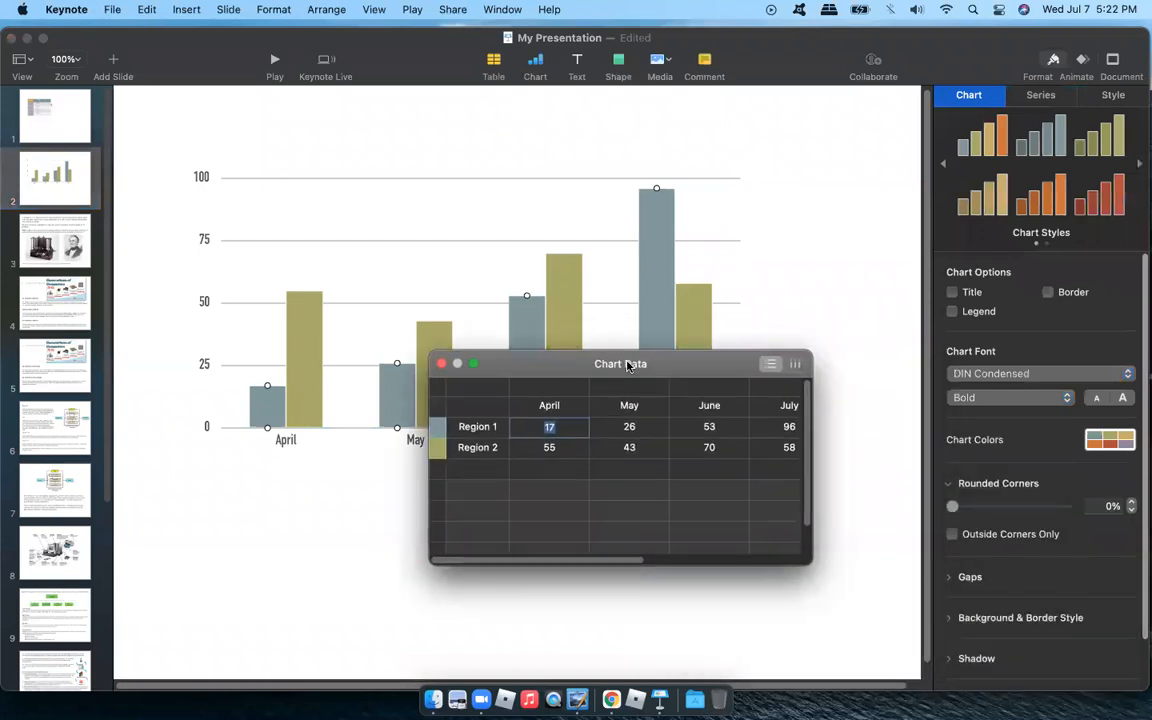
left_click(441, 363)
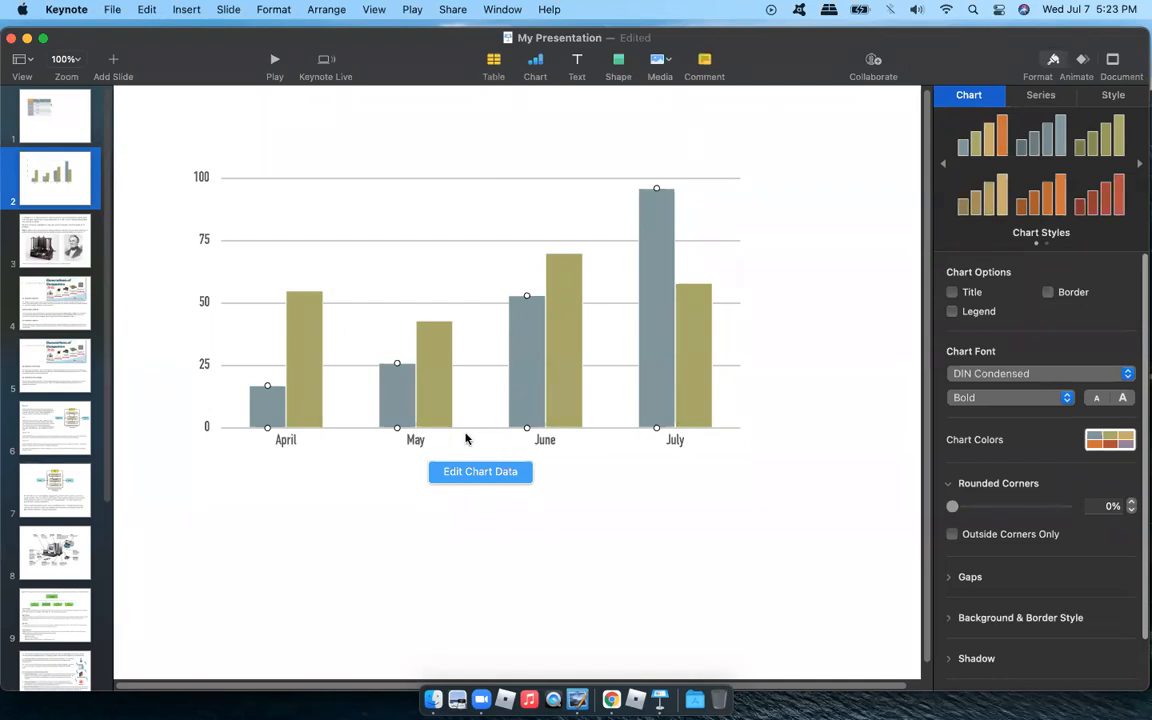
- Reopen the column chart's data, enlarge the Chart Data window and place it over the chart's lower part
left_click(437, 410)
left_click(478, 475)
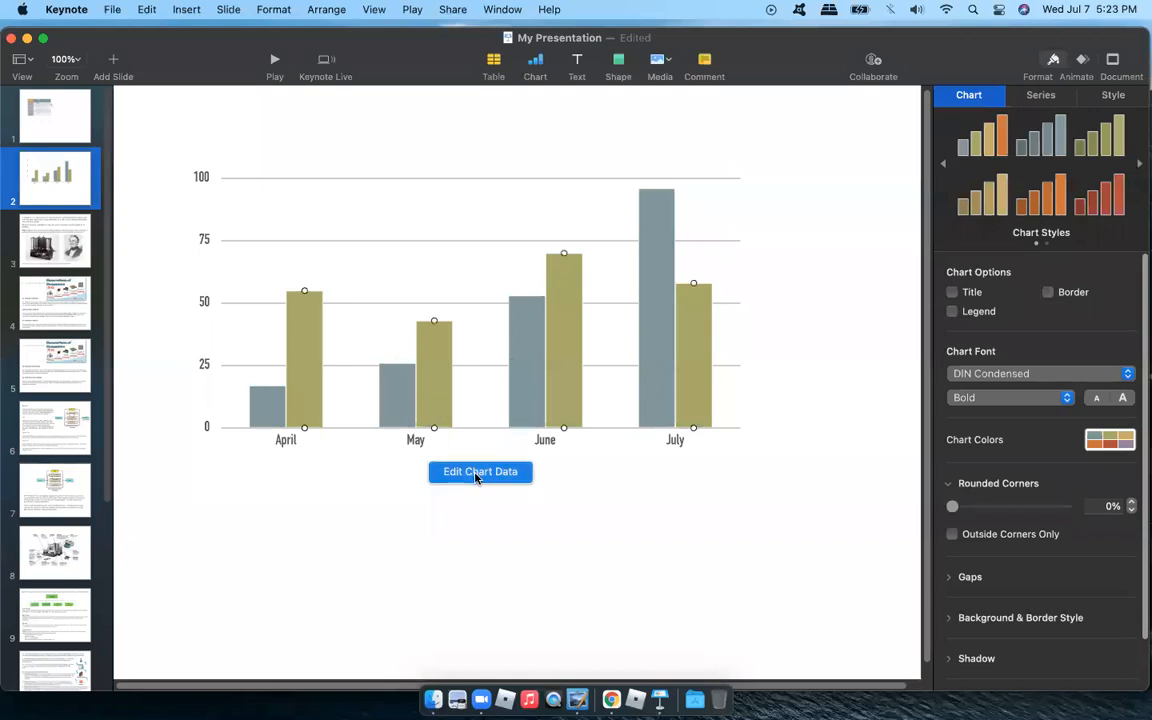
left_click_drag(571, 366, 445, 358)
left_click_drag(373, 308, 322, 264)
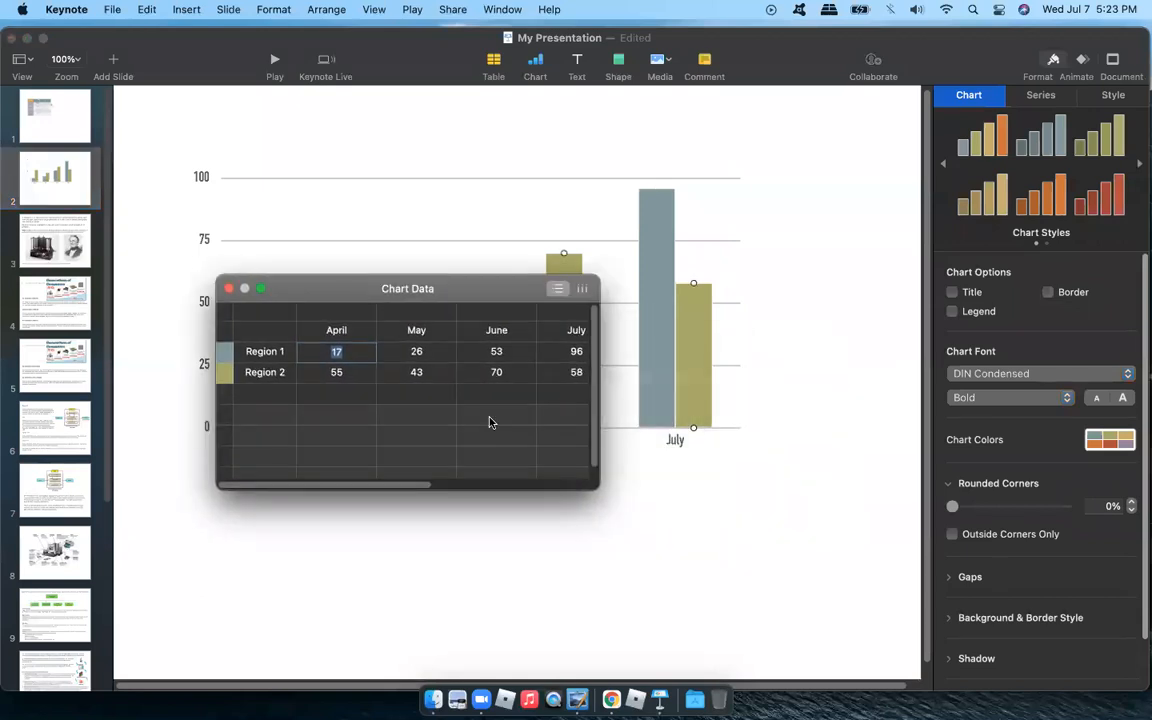
left_click_drag(621, 496, 758, 540)
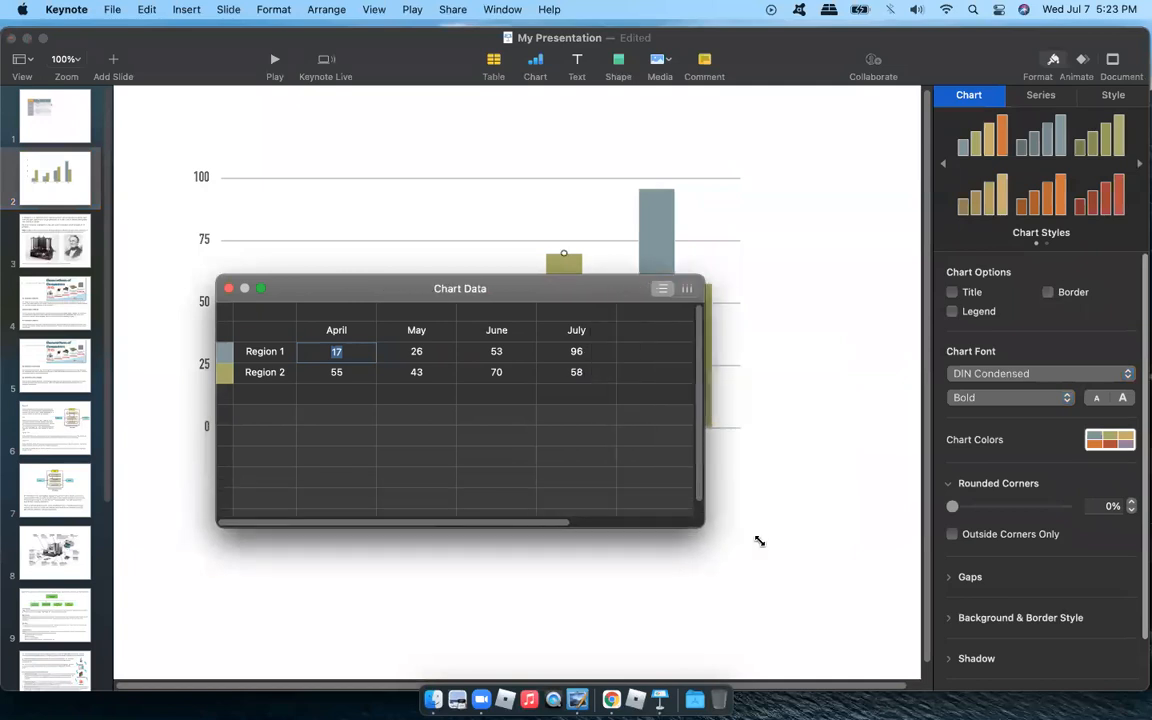
left_click_drag(410, 288, 600, 363)
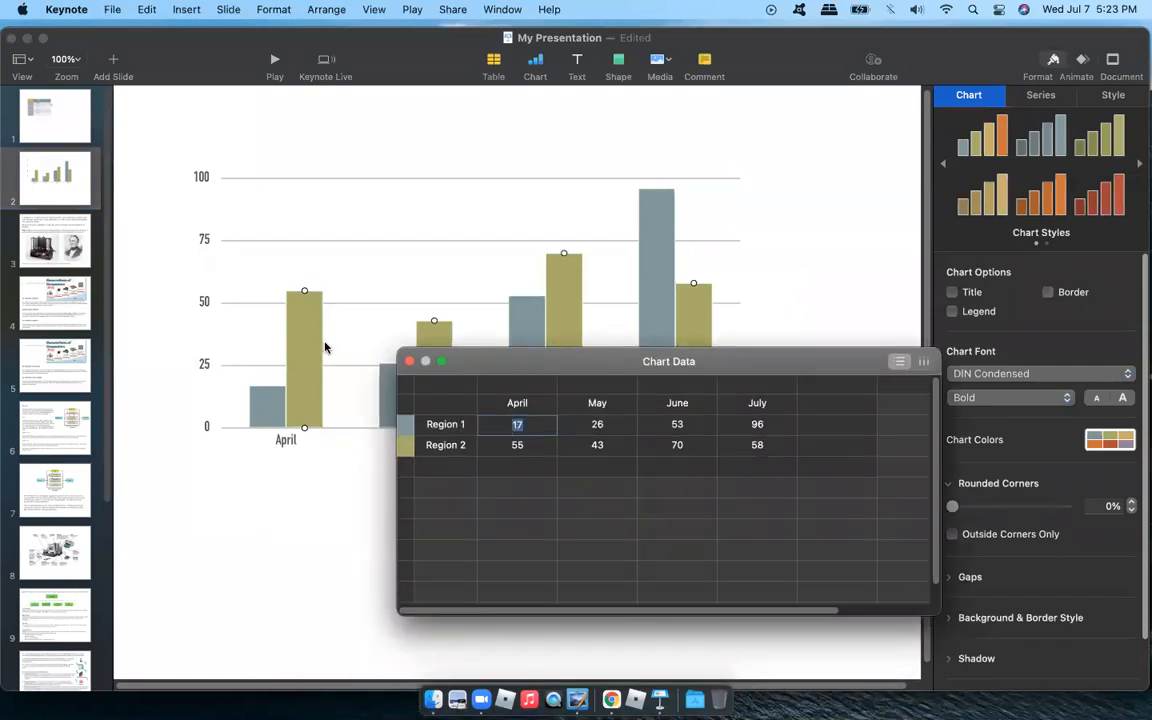
- Set Region 2's April value in the chart data to 25 and uncover the April columns behind the Chart Data window
left_click(527, 452)
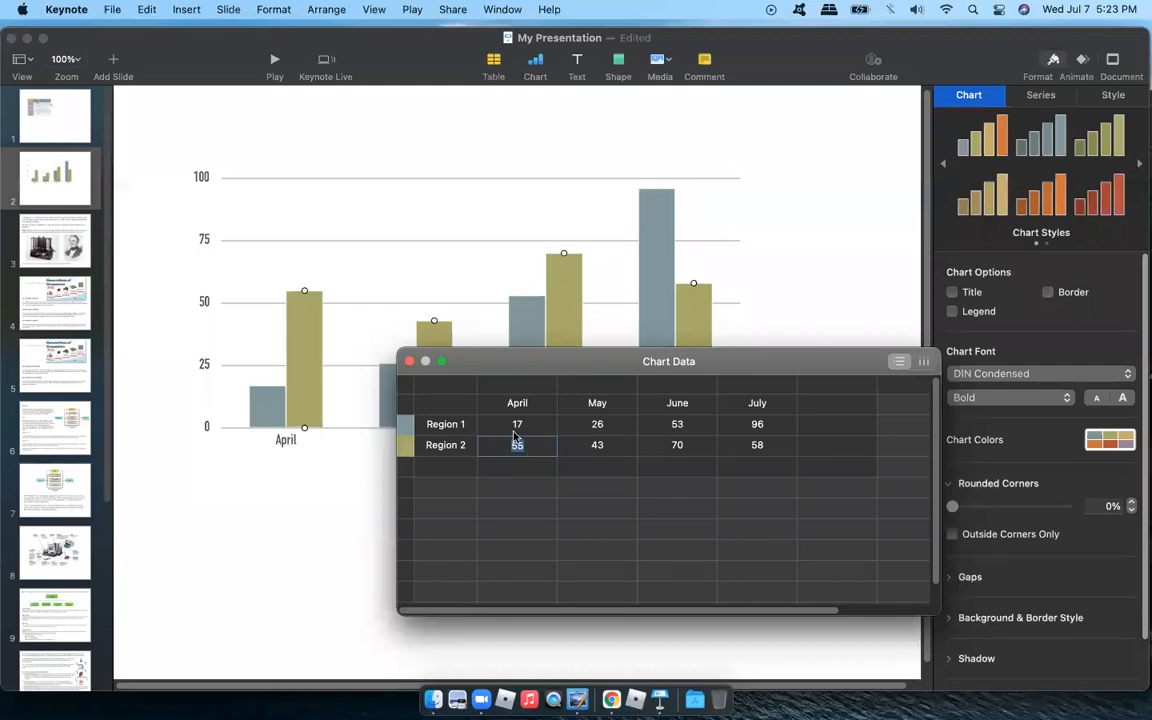
key("Up")
left_click_drag(465, 363, 504, 301)
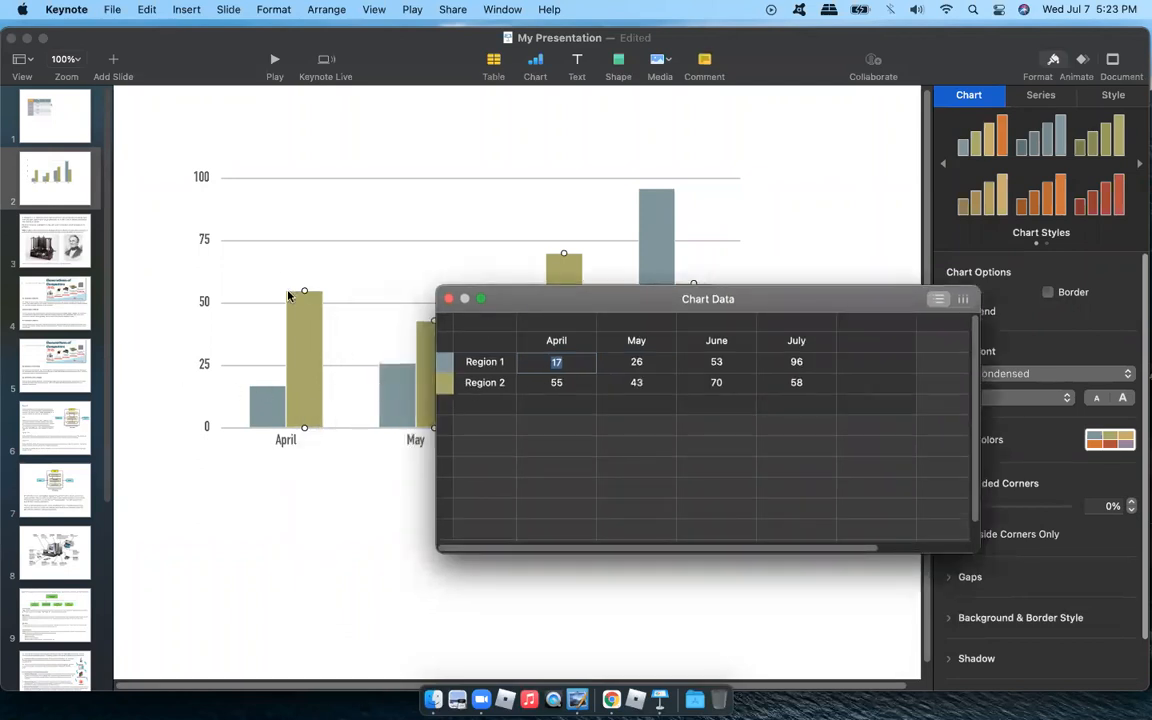
left_click(565, 387)
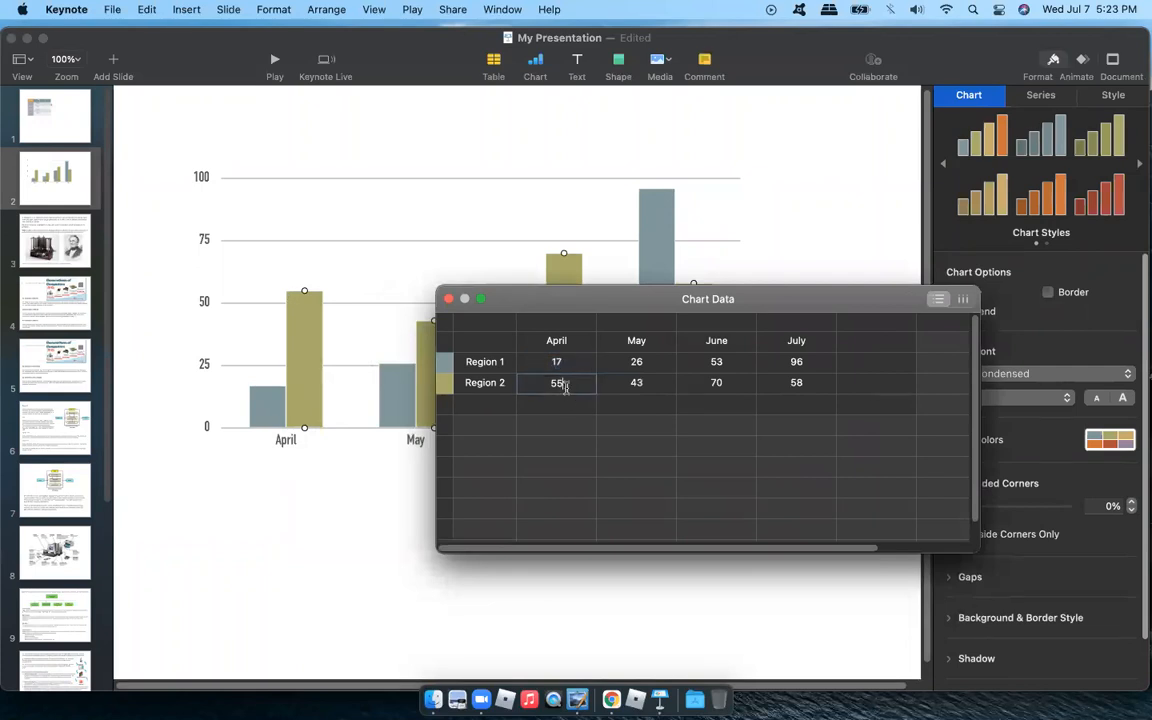
type("25")
left_click(640, 384)
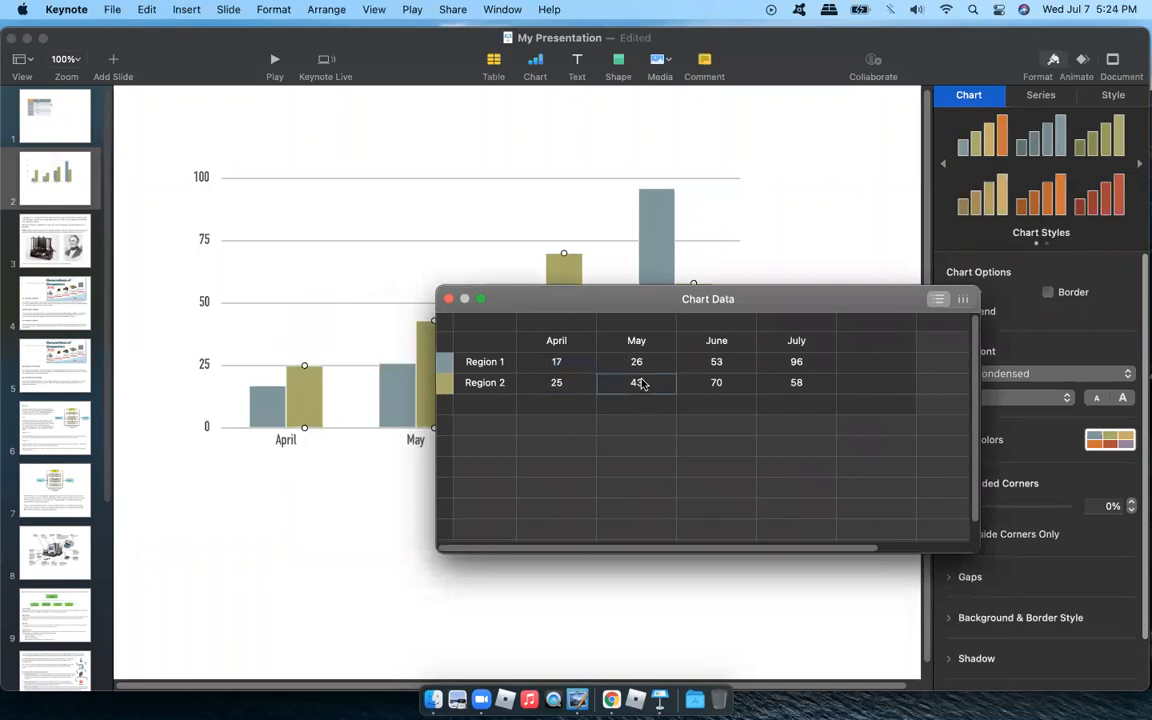
- Set Region 1's April value in the chart data to 50 and re-enter 25 for Region 2's April value
left_click(567, 364)
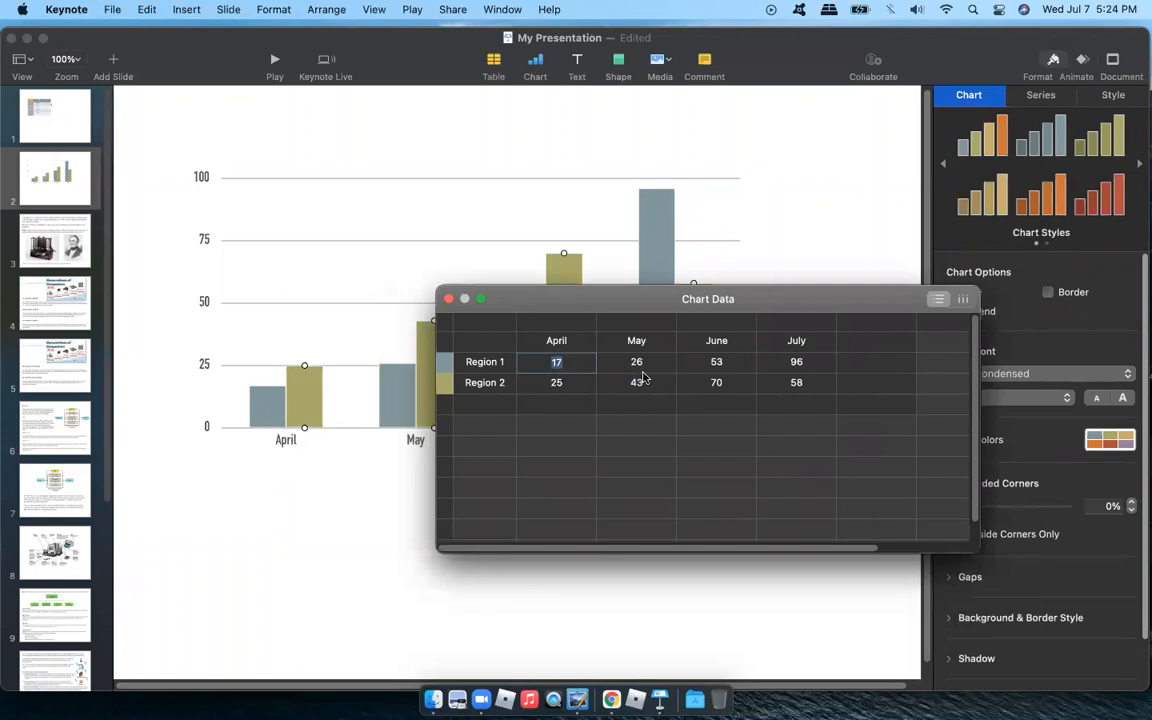
type("1")
key("Return")
left_click(560, 362)
type("50")
key("Return")
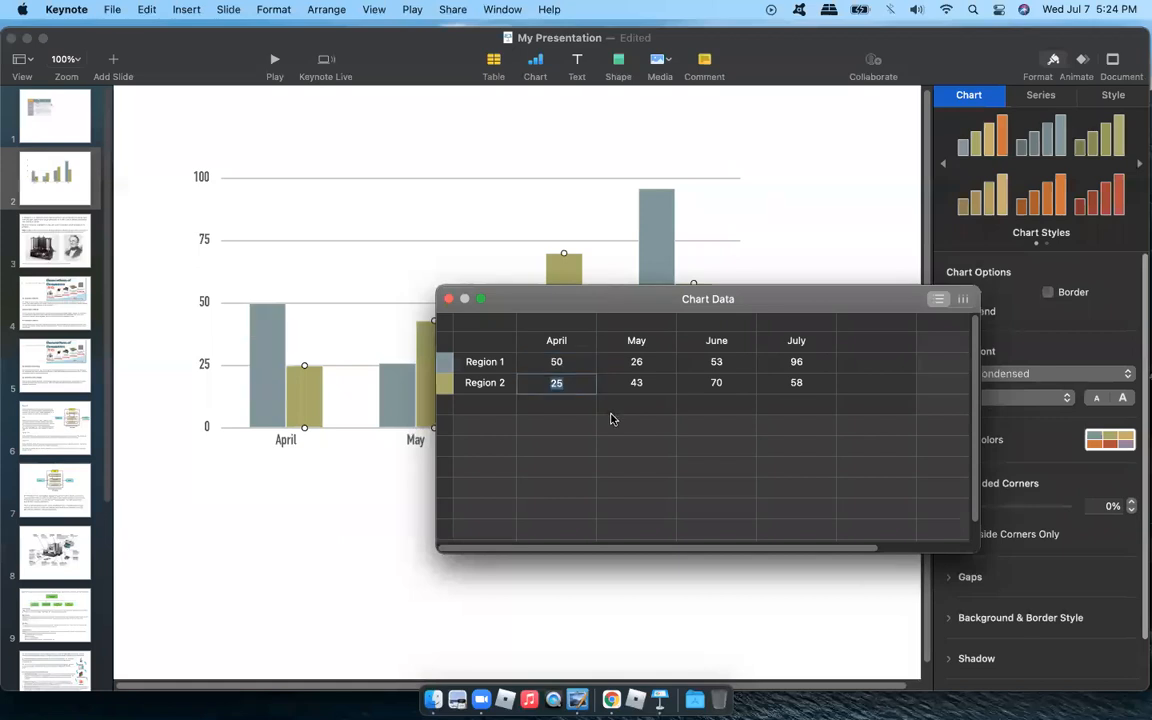
left_click_drag(628, 300, 578, 260)
type("25")
key("Return")
- Place the Chart Data window below the chart's bars and rename the April and May categories to Silk and Cotton
left_click_drag(553, 262, 609, 469)
left_click(559, 504)
left_click(559, 505)
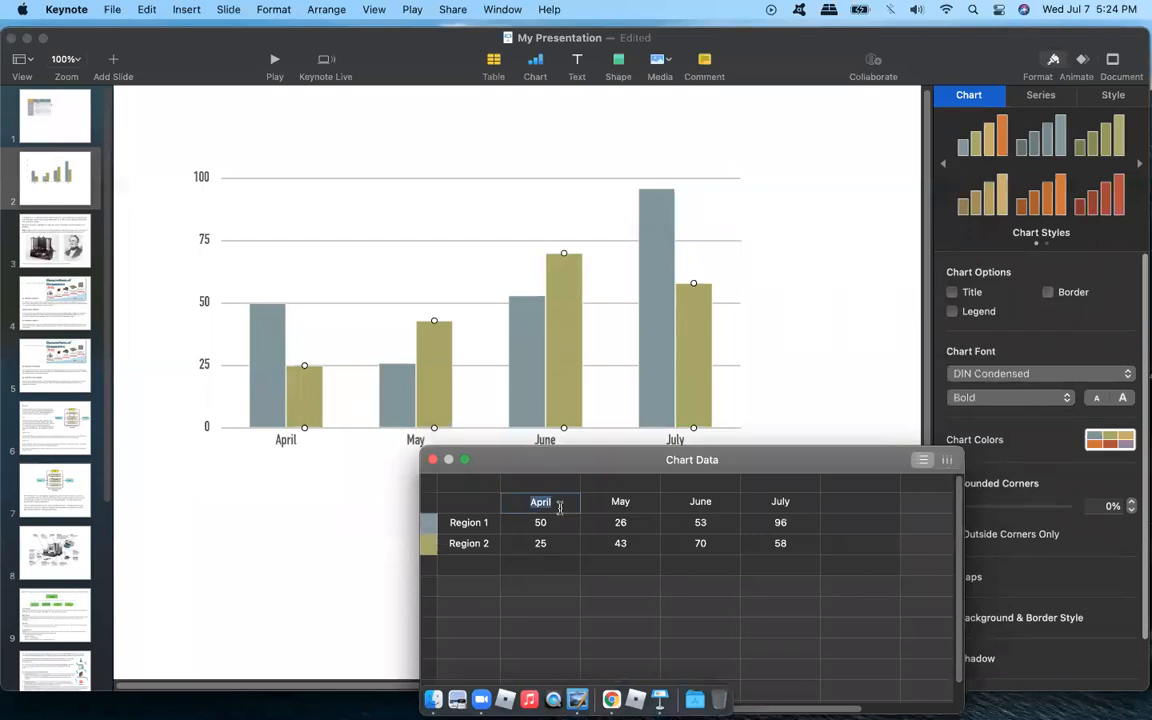
type("Silk")
left_click(620, 504)
left_click(621, 503)
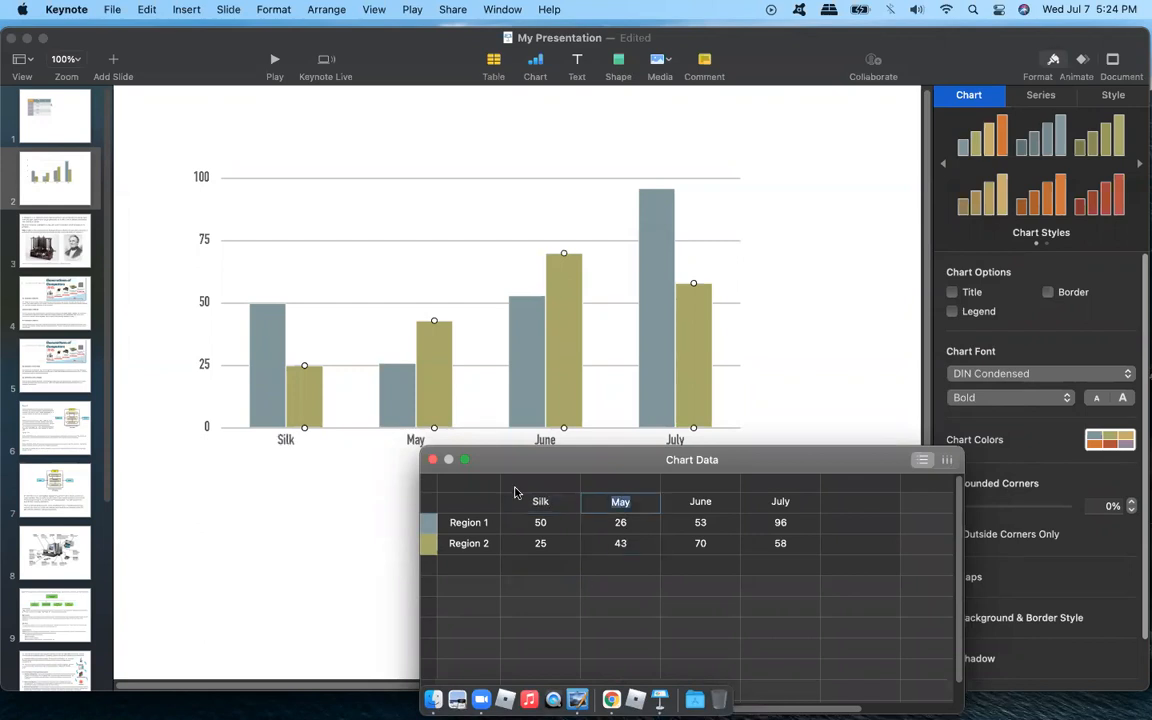
type("Cotton")
- Rename the June and July categories in the chart data to Jute and wool
left_click(702, 503)
left_click(704, 505)
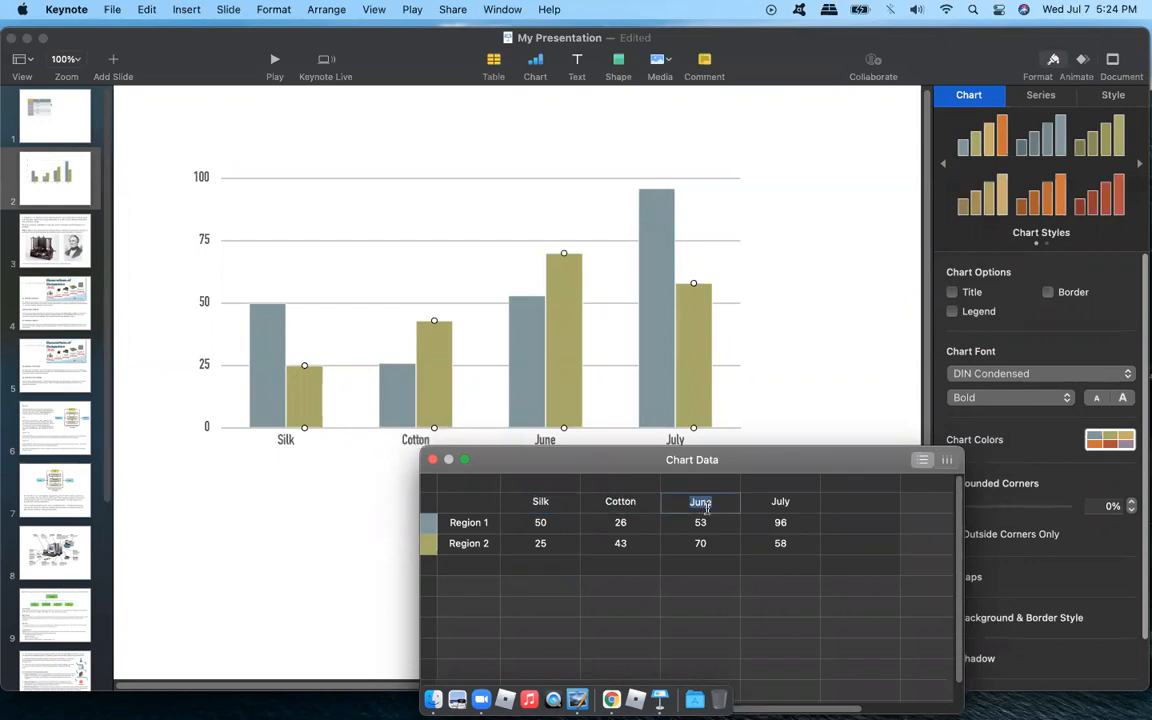
type("Jute")
left_click(806, 505)
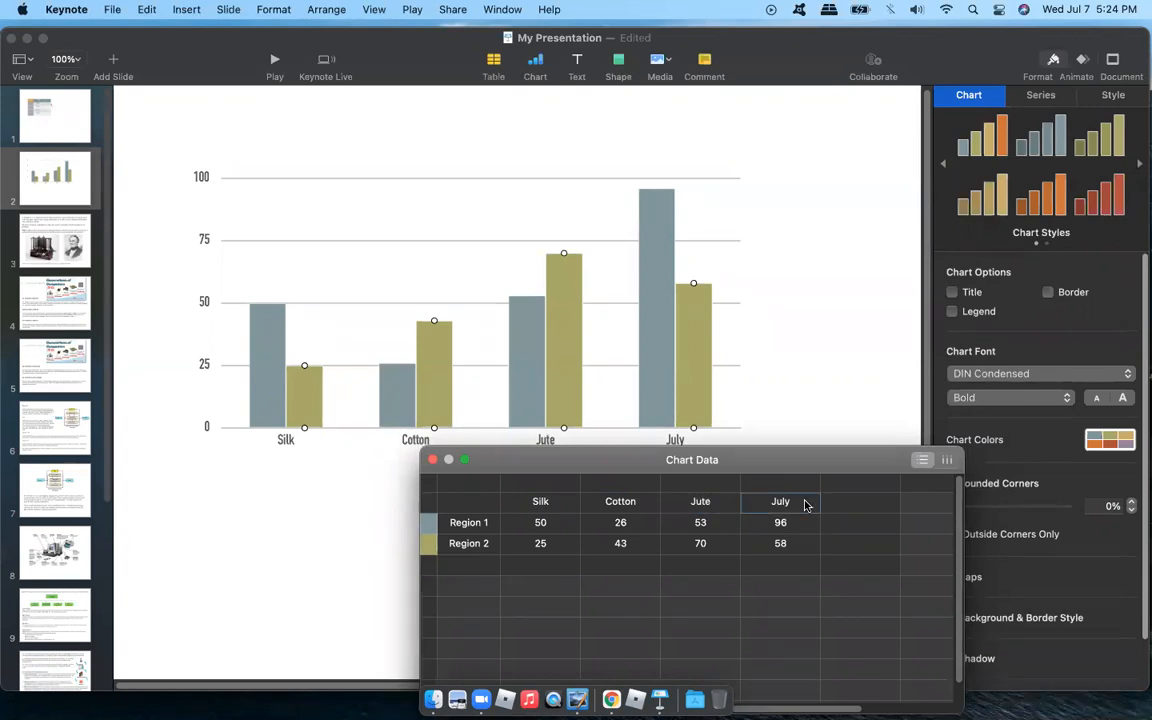
double_click(804, 501)
type("w")
- Rename the series Region 1 and Region 2 in the chart data to North and South
left_click_drag(789, 472, 848, 104)
left_click(961, 436)
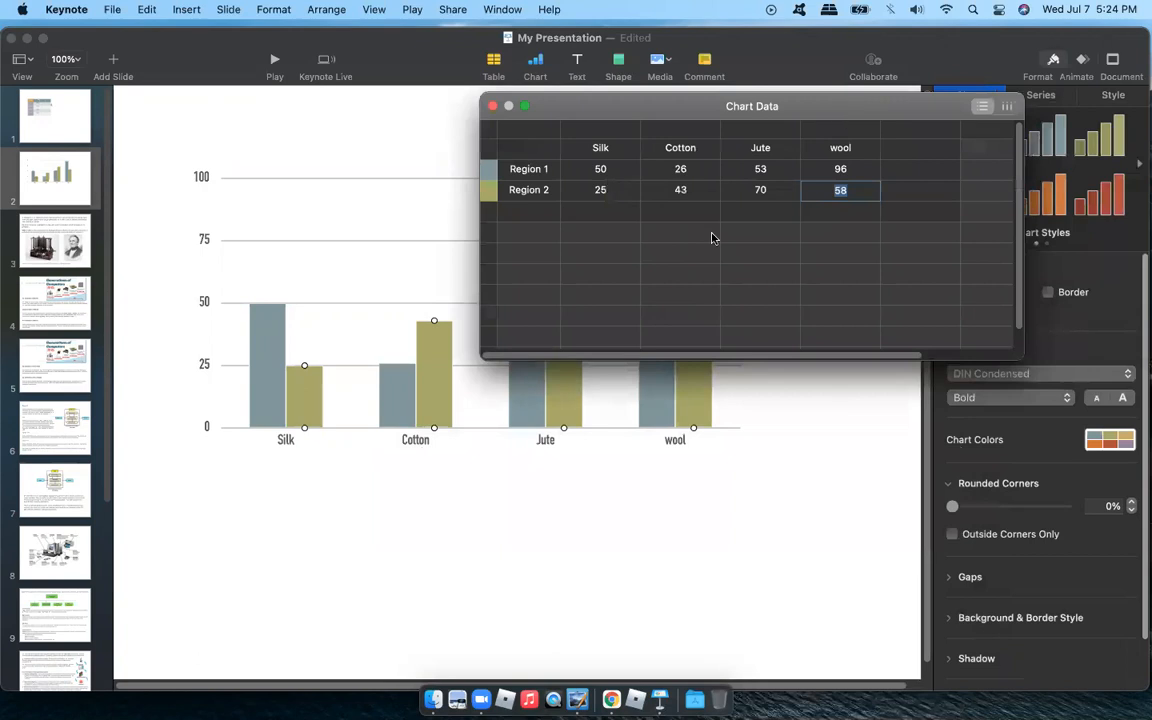
double_click(549, 168)
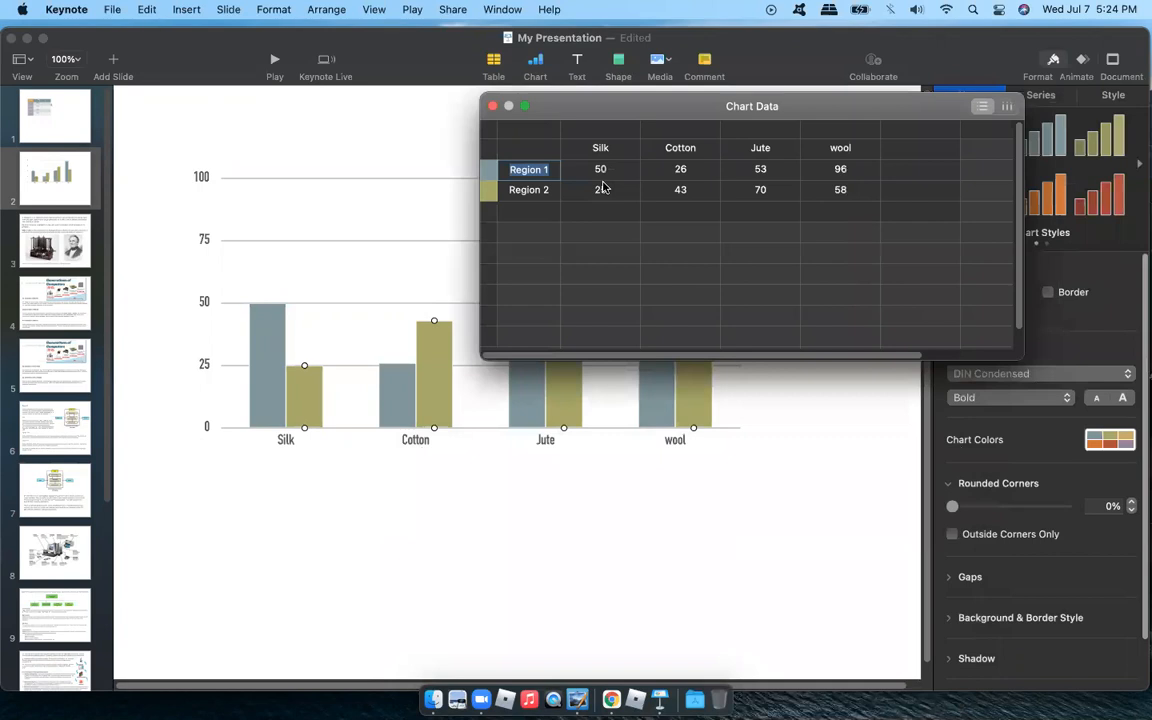
type("North")
double_click(535, 192)
type("South")
- Move the Chart Data window off the upper part of the chart, close it and deselect the chart
left_click_drag(880, 108, 785, 397)
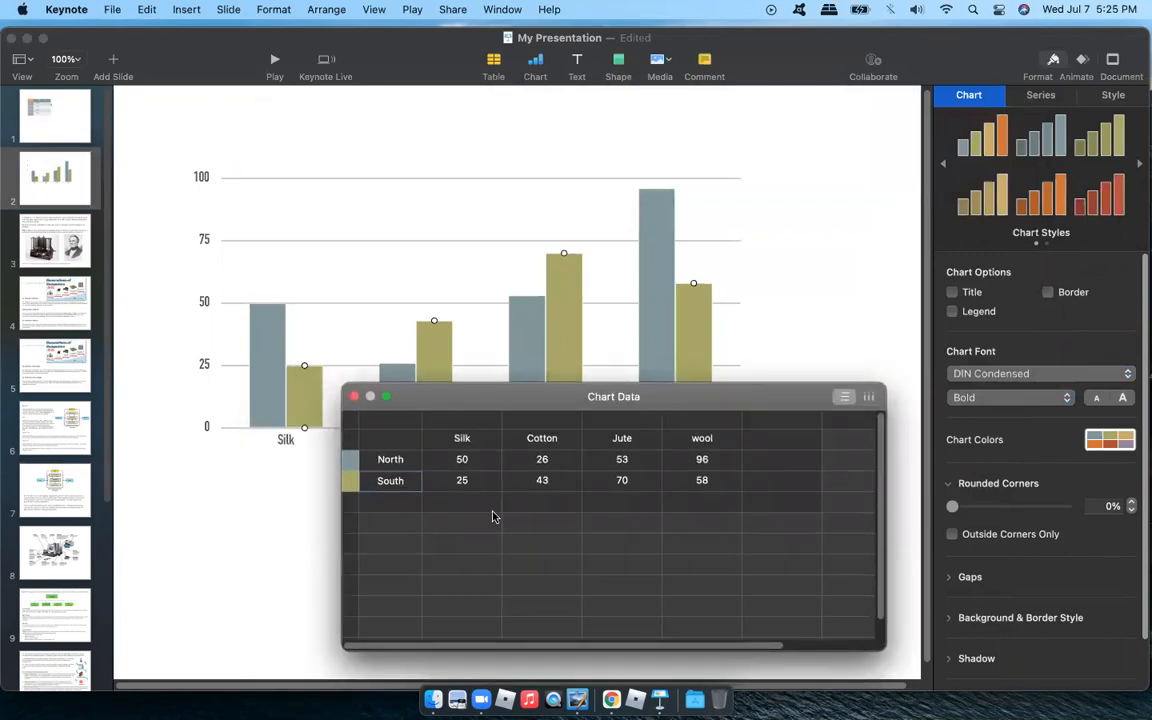
left_click(452, 484)
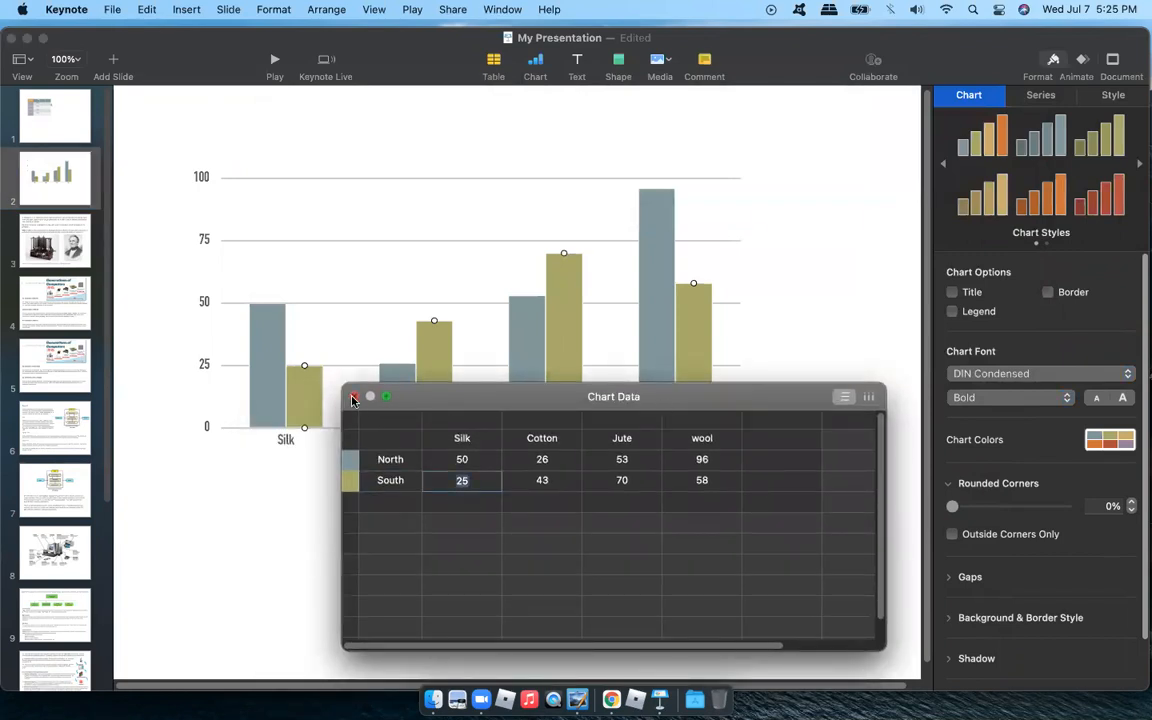
left_click(352, 400)
left_click(432, 488)
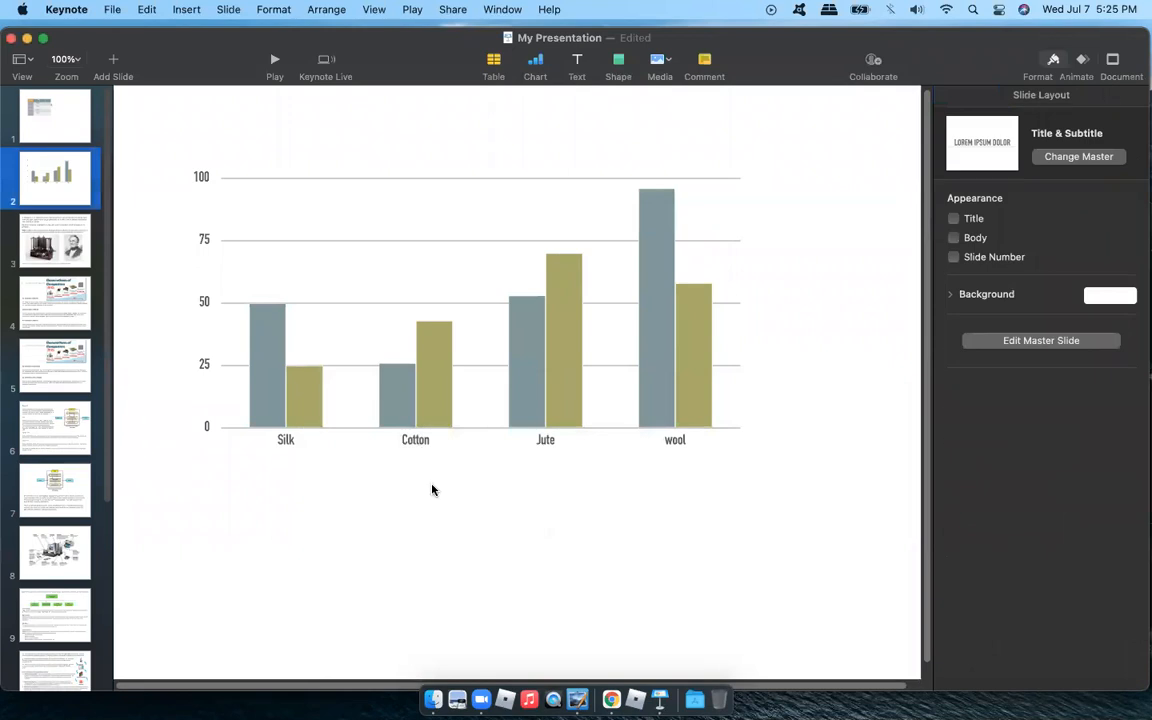
- Turn on the column chart's legend, title and border
left_click(715, 249)
left_click(953, 311)
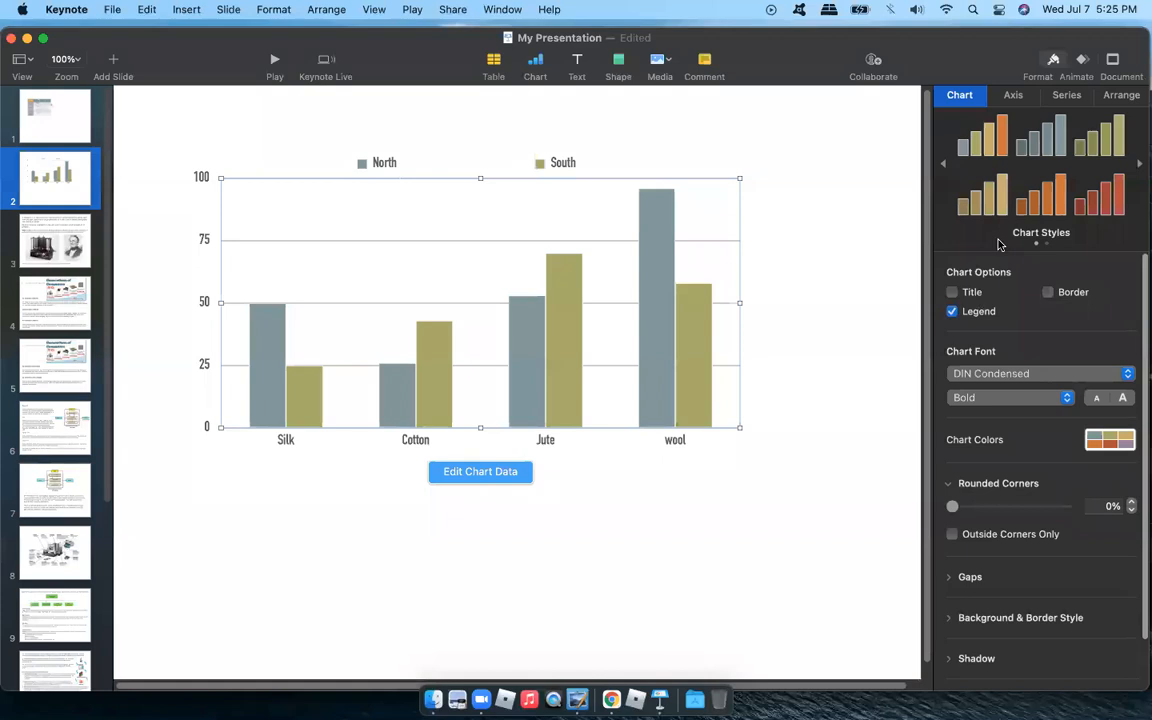
left_click(952, 292)
left_click(1048, 292)
left_click(926, 320)
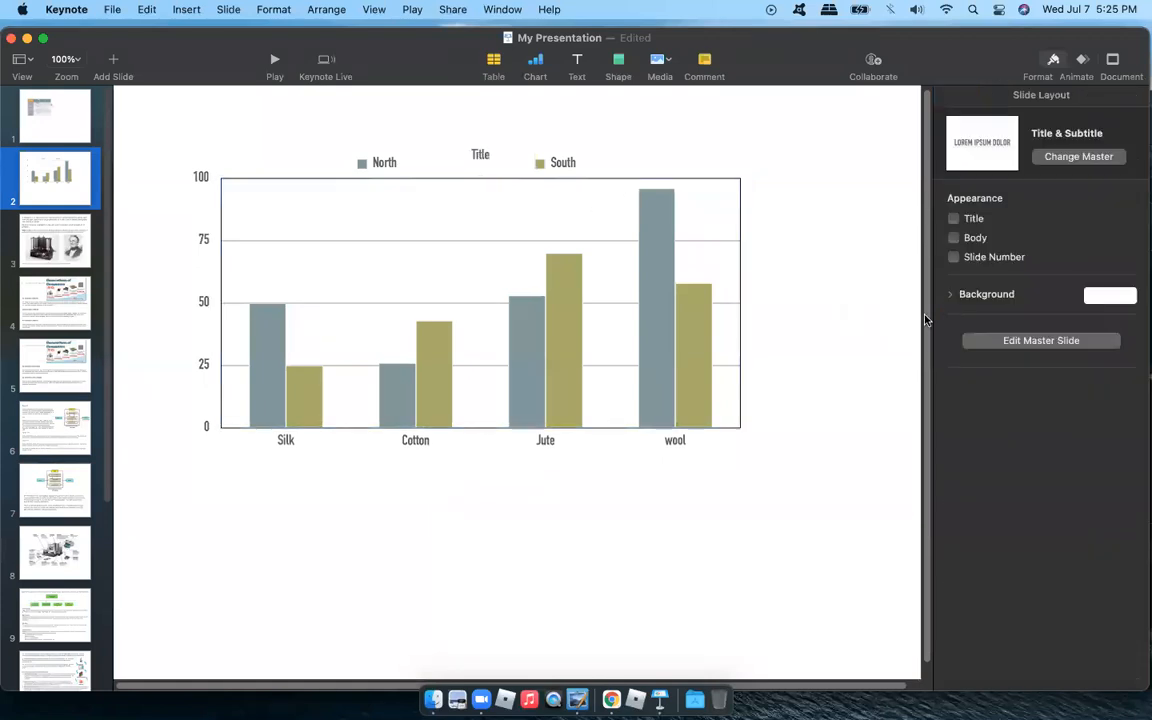
- Shrink the column chart moderately and shift it slightly up and left on the slide
left_click(718, 254)
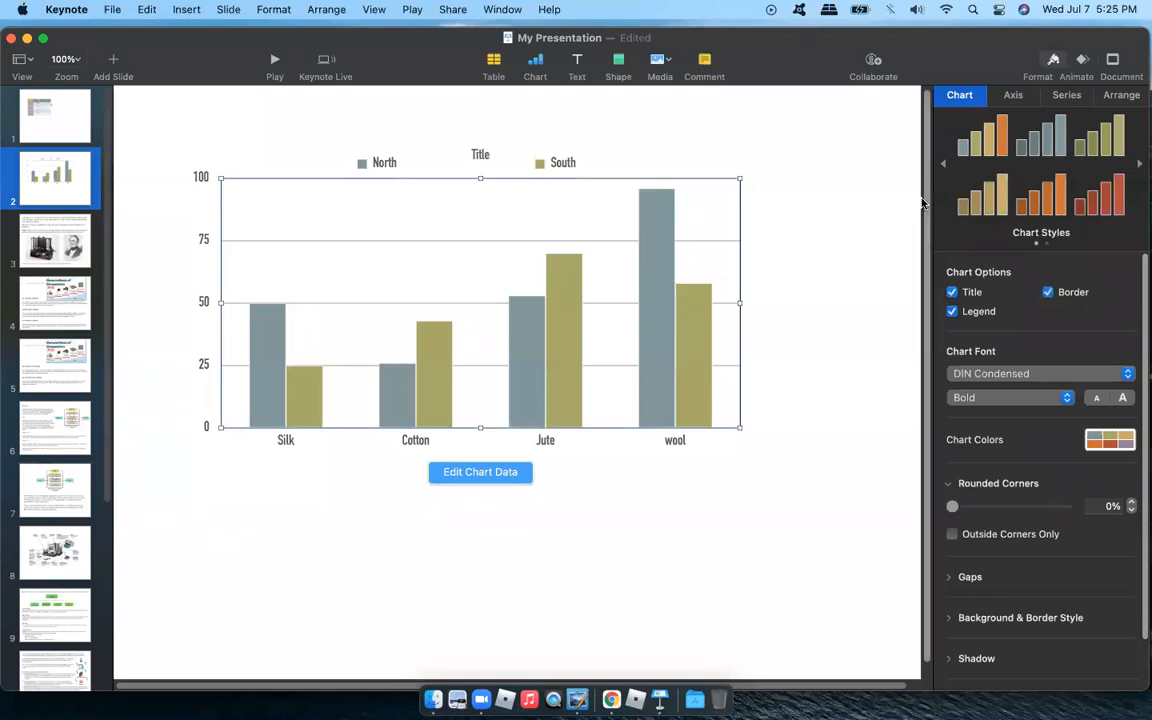
scroll(1035, 407, "down", 3)
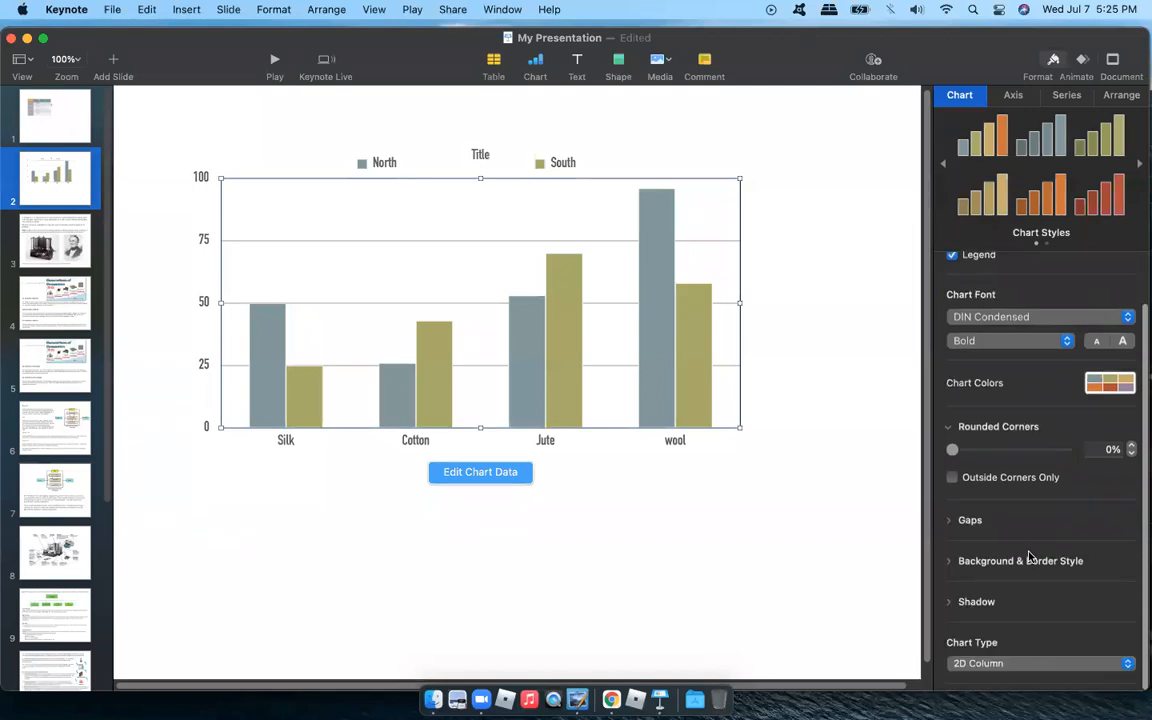
scroll(1021, 558, "up", 3)
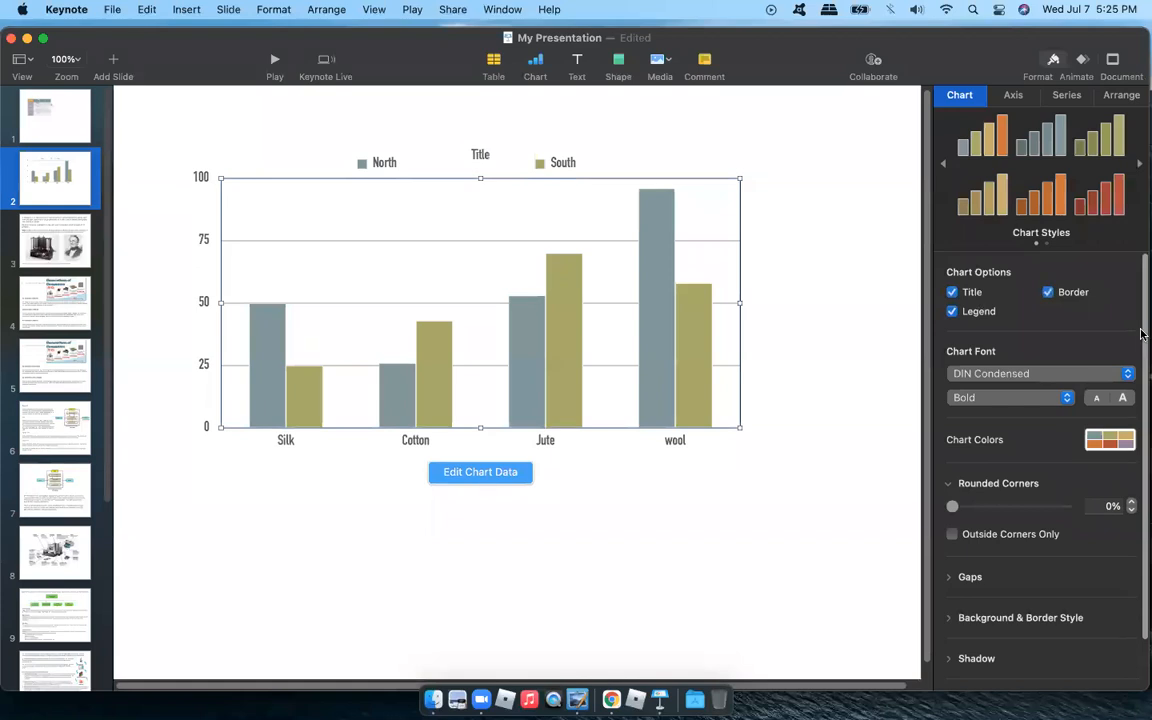
left_click(869, 224)
left_click(696, 243)
left_click_drag(740, 426, 631, 402)
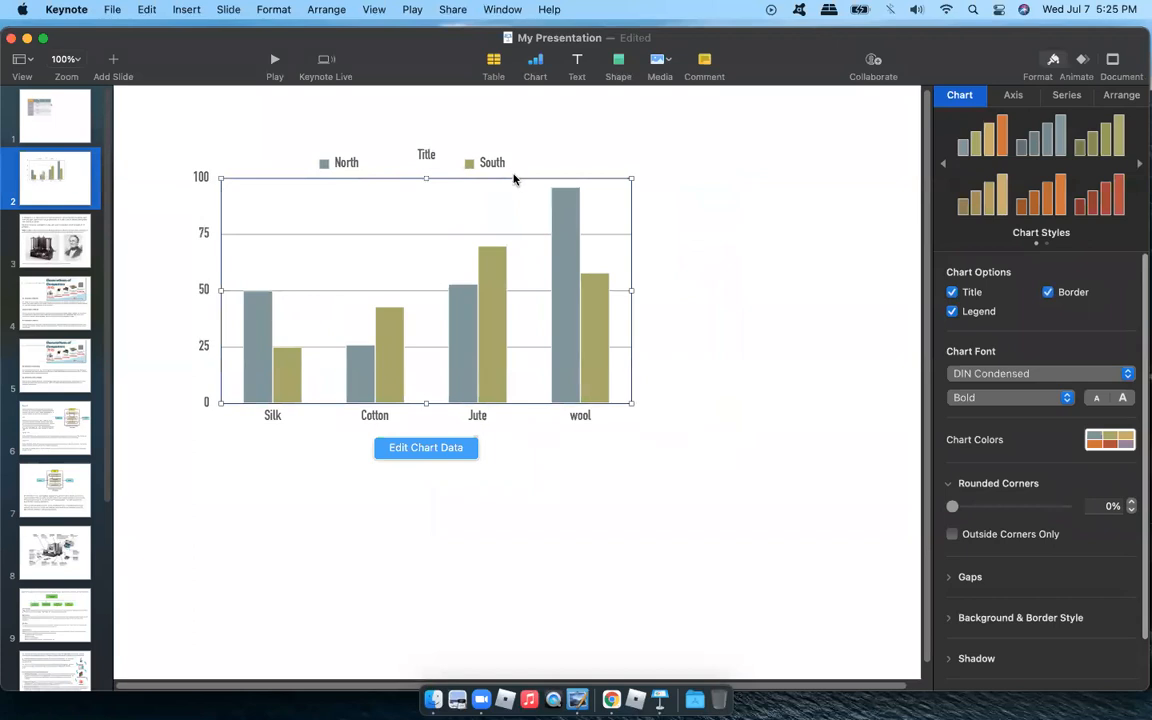
left_click(551, 240)
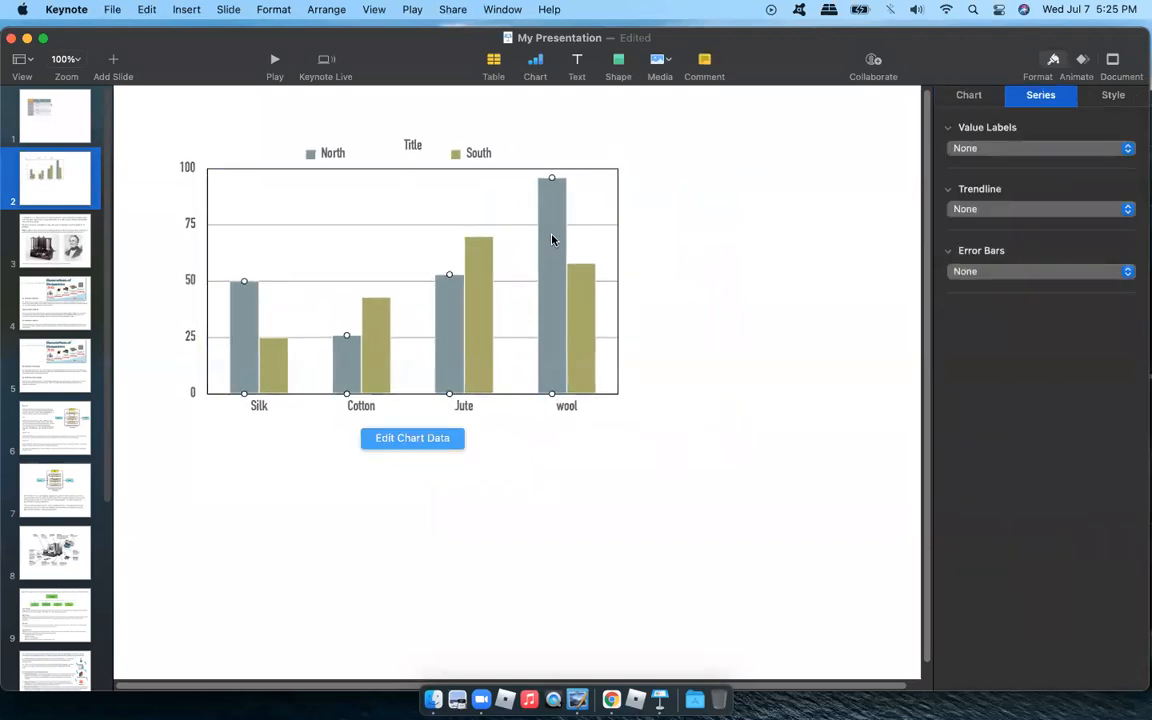
mouse_move(551, 186)
left_mouse_down()
mouse_move(547, 199)
mouse_move(549, 184)
left_mouse_up()
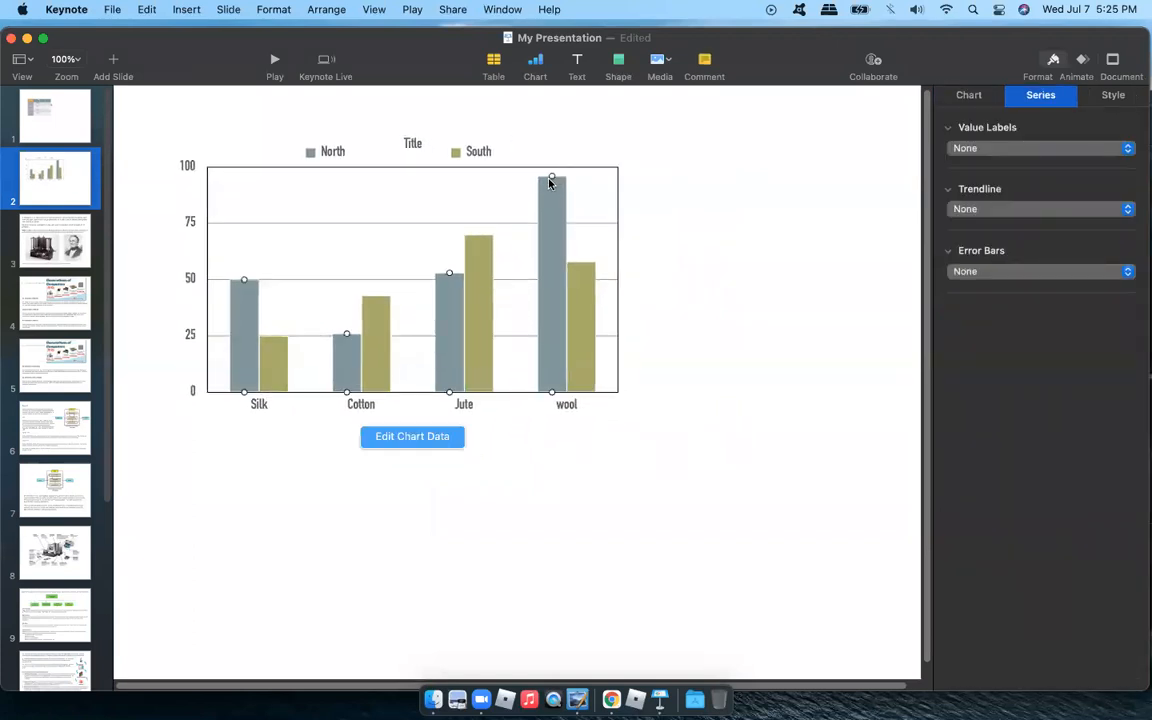
left_click(541, 172)
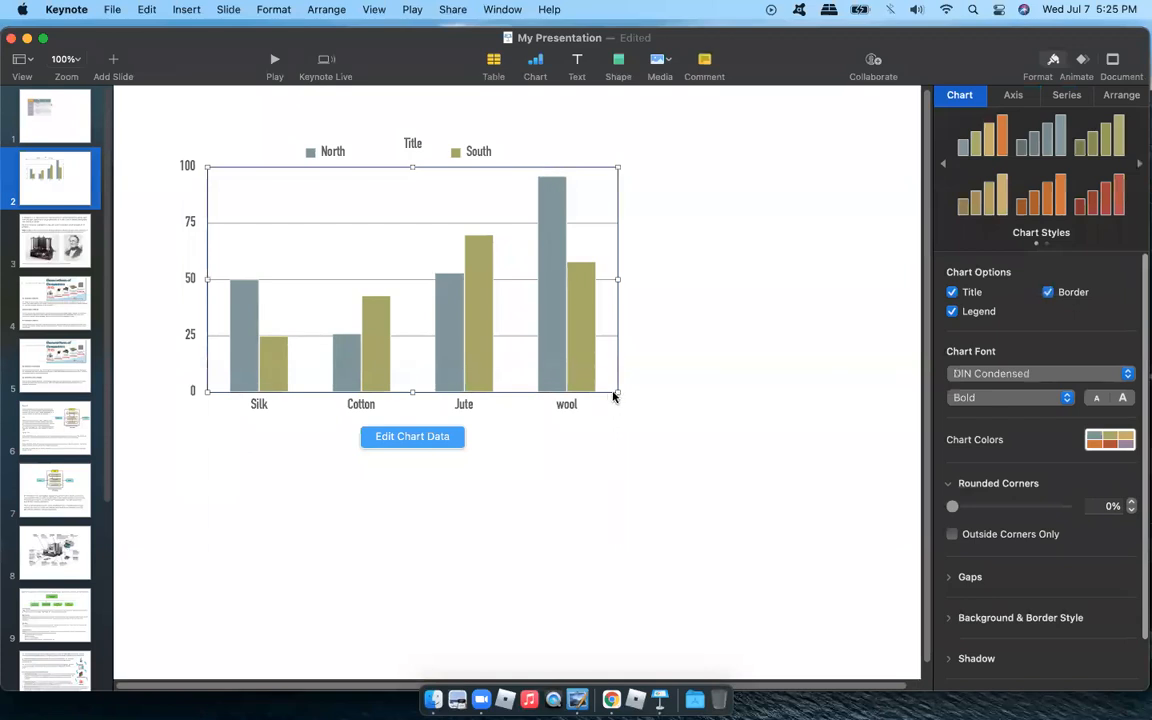
left_click(666, 380)
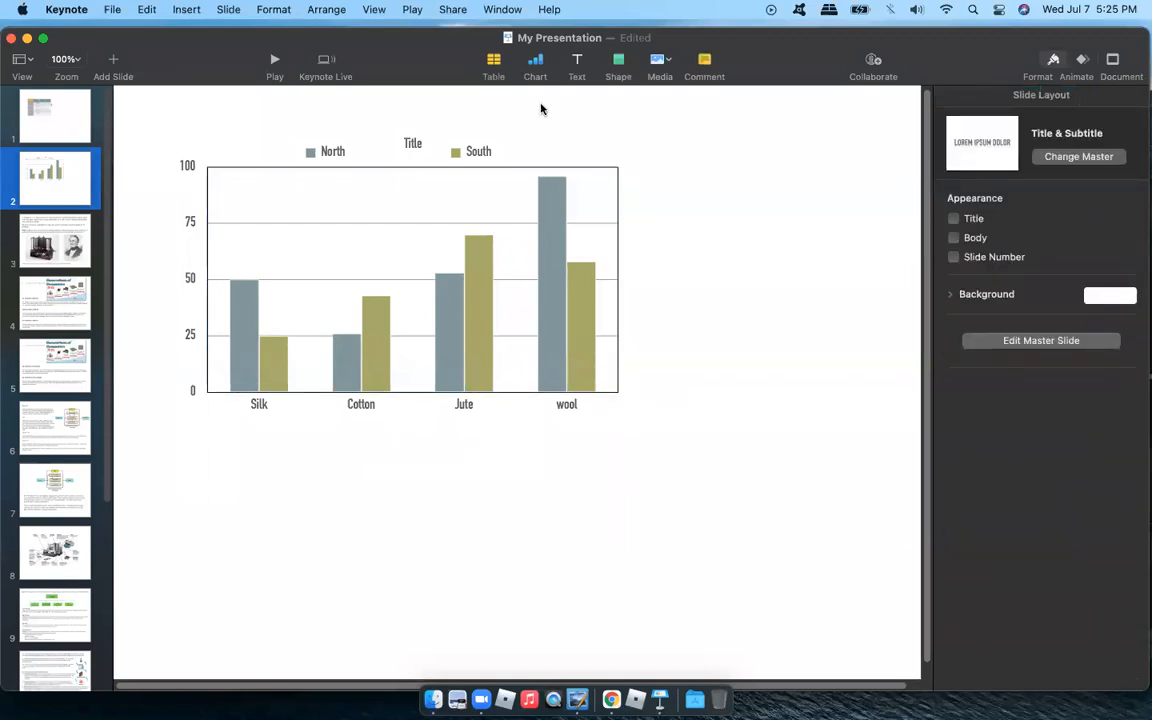
- Shrink the column chart to about half its width so it fills only the slide's upper-left area
left_click(480, 192)
left_click_drag(612, 386, 410, 295)
left_click(545, 239)
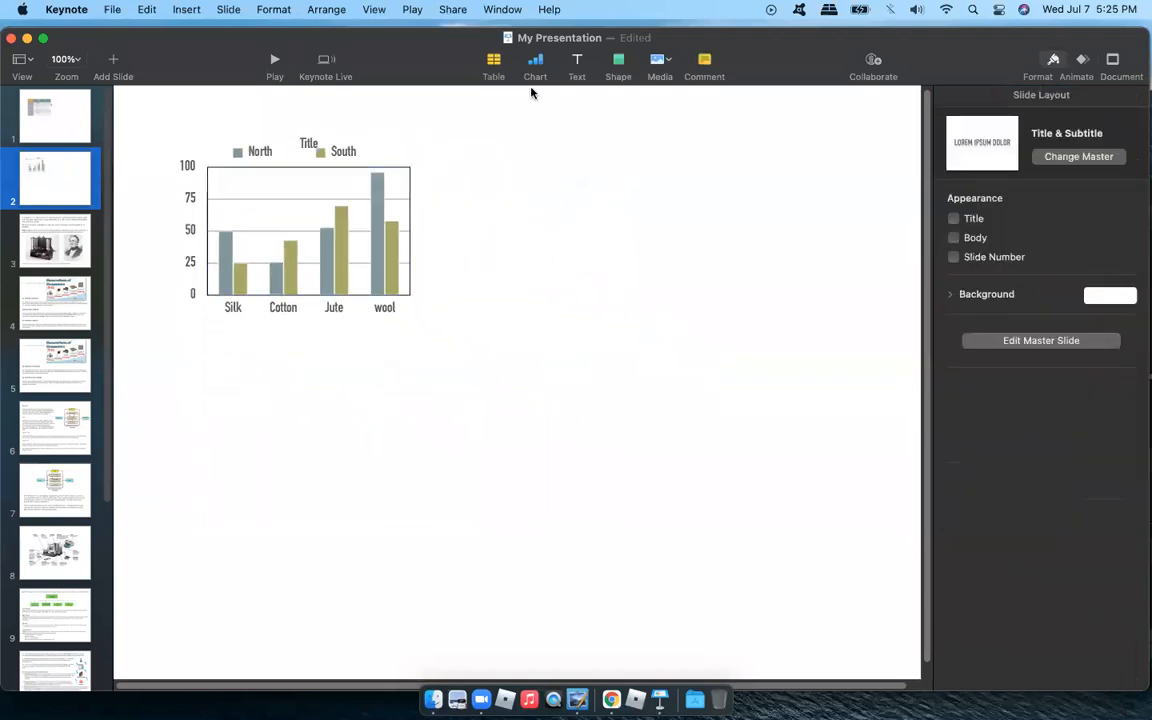
- Insert a 3D column chart on the second slide
left_click(535, 63)
left_click(526, 99)
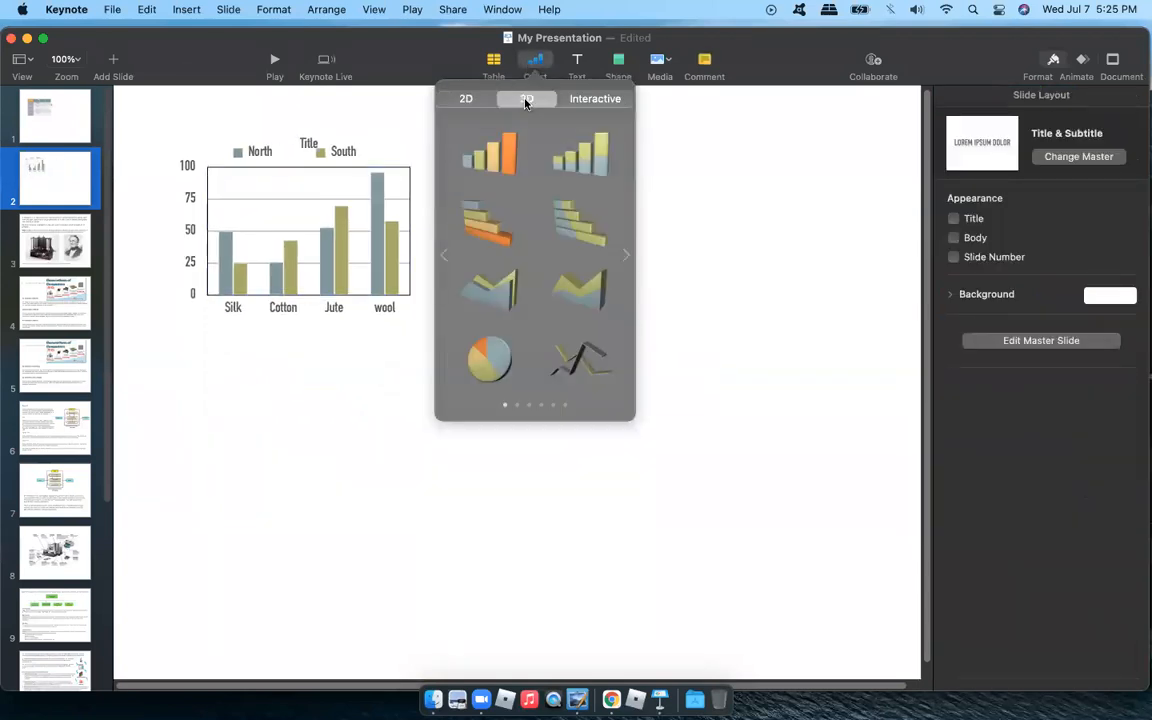
left_click(500, 160)
left_click(360, 158)
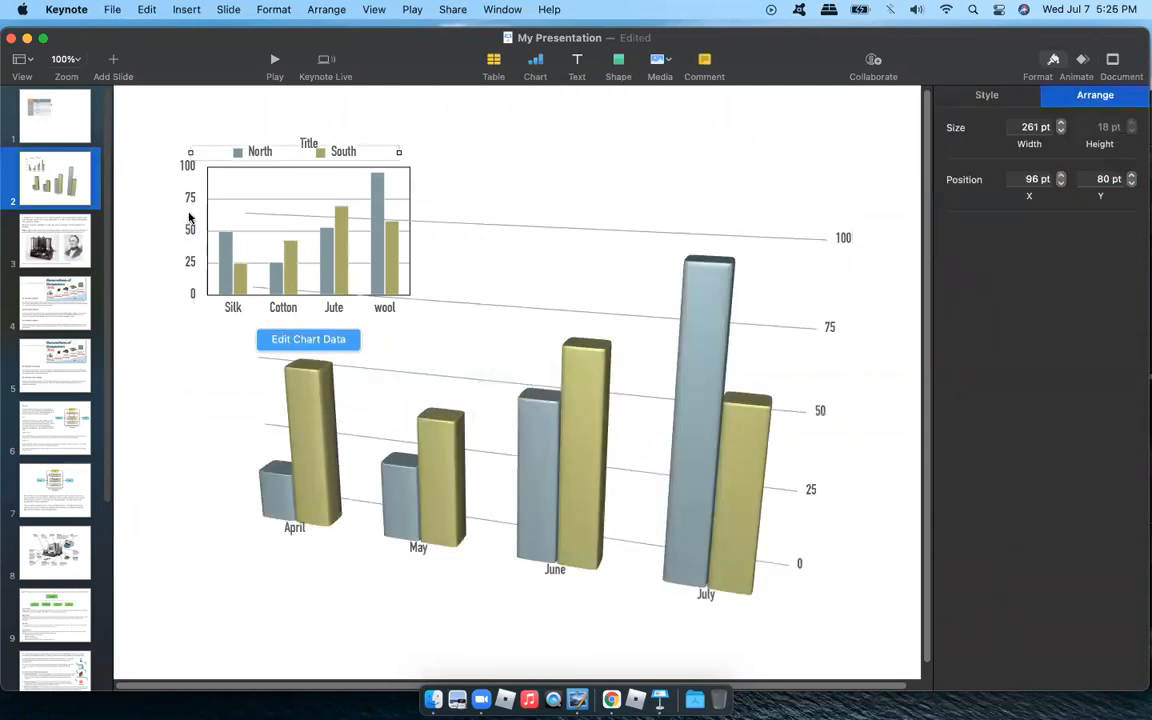
- Duplicate the second slide and delete the 3D column chart from the original slide
right_click(81, 180)
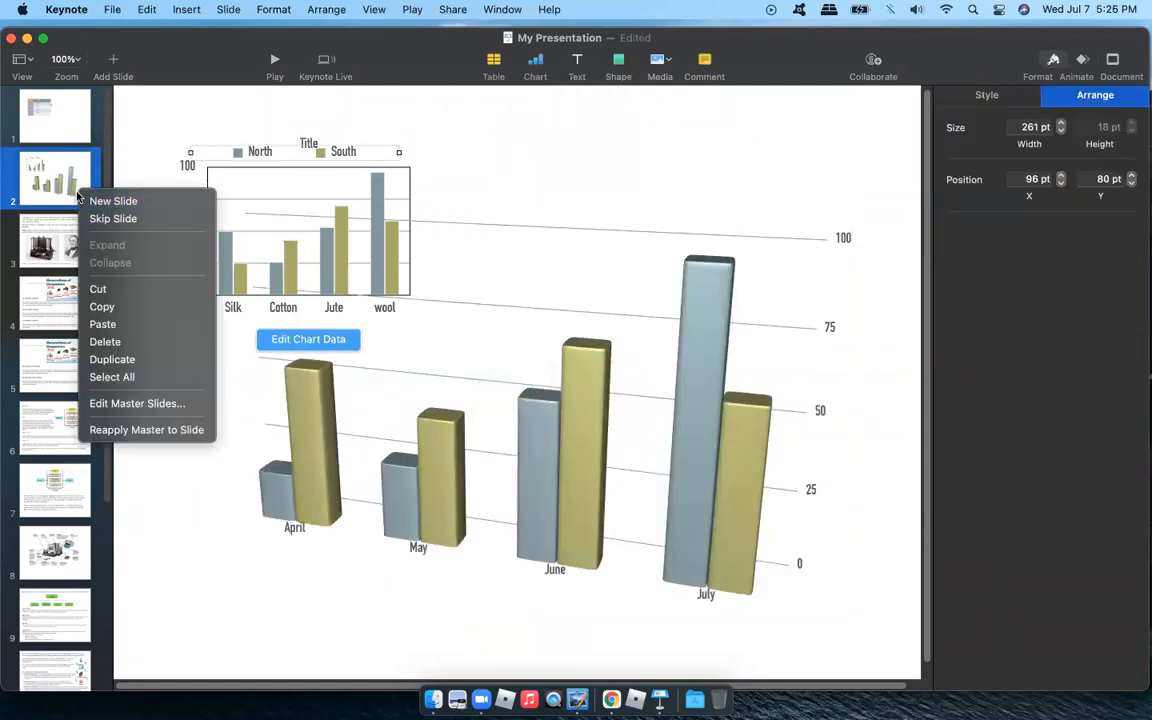
left_click(128, 361)
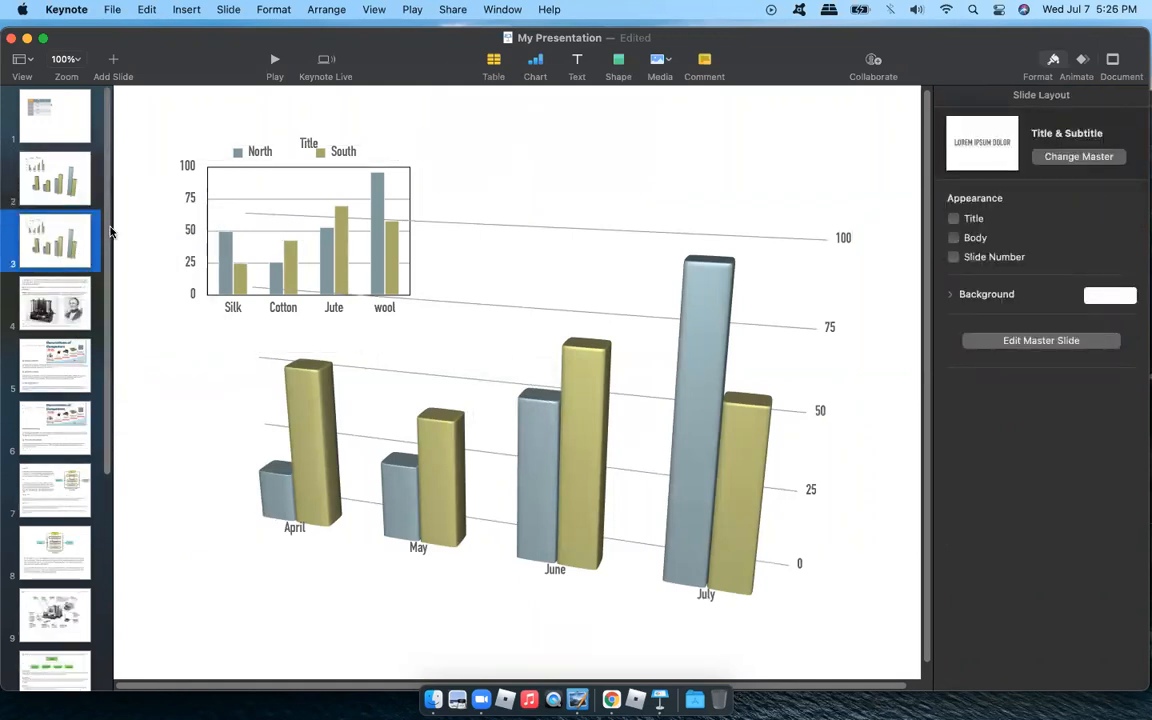
left_click(49, 170)
left_click(360, 364)
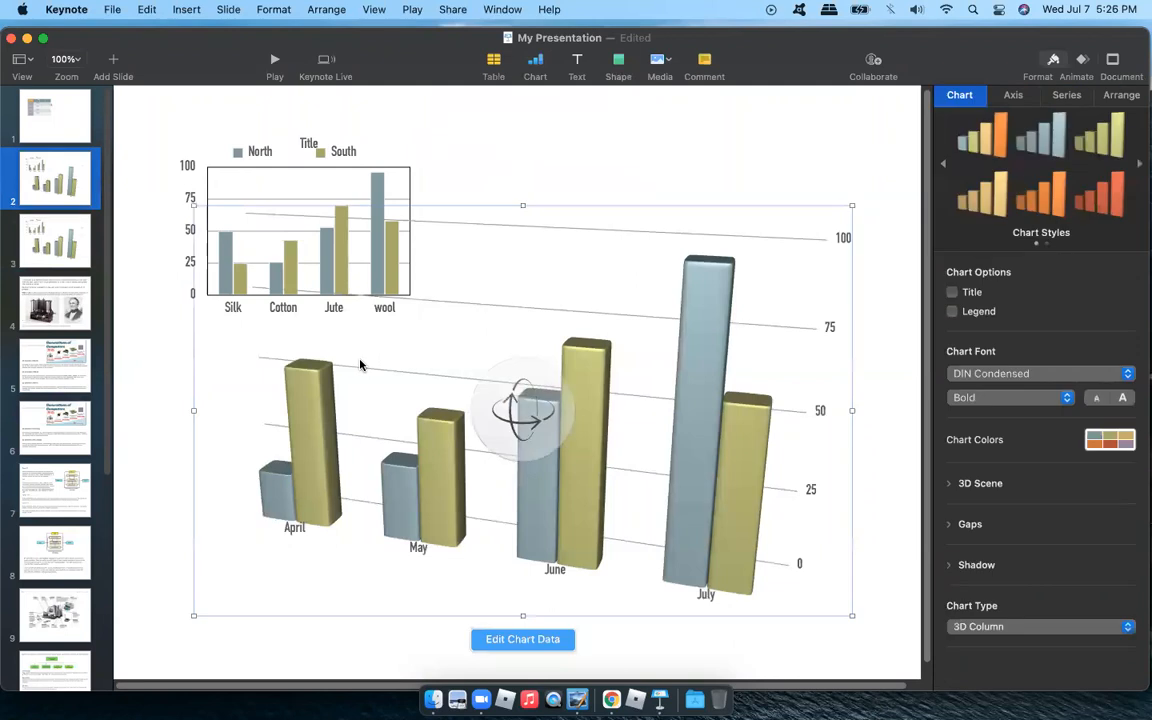
key("Delete")
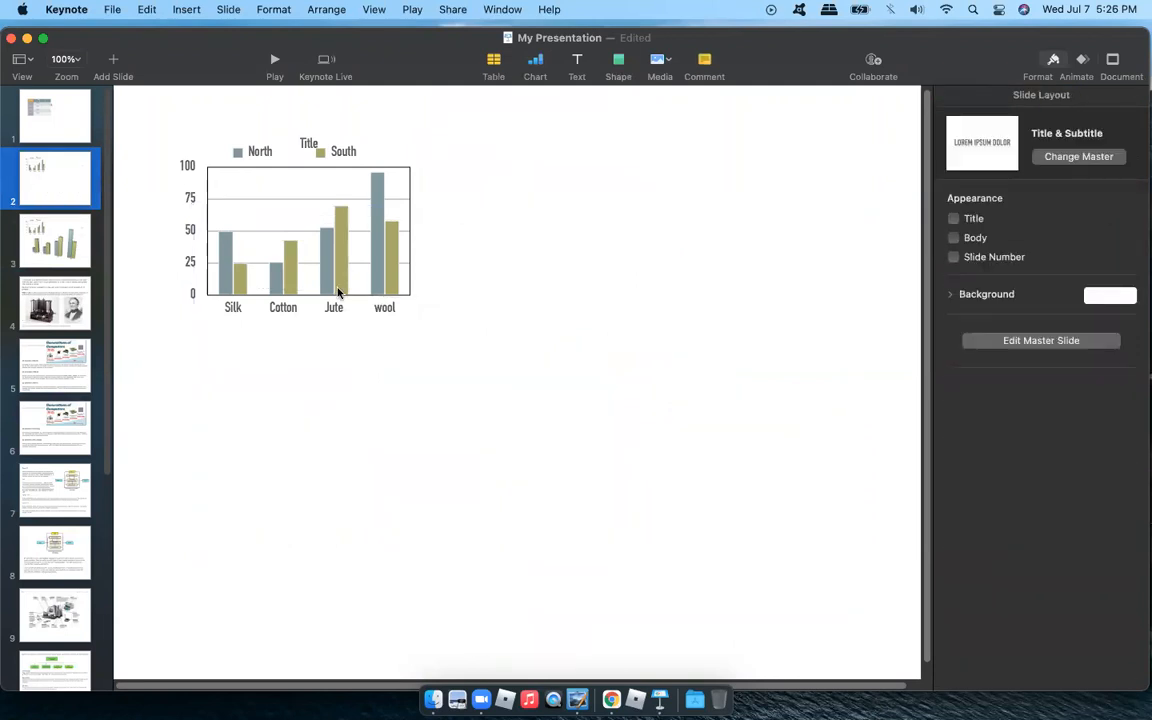
- Delete the small 2D column chart from the duplicated third slide
left_click(62, 222)
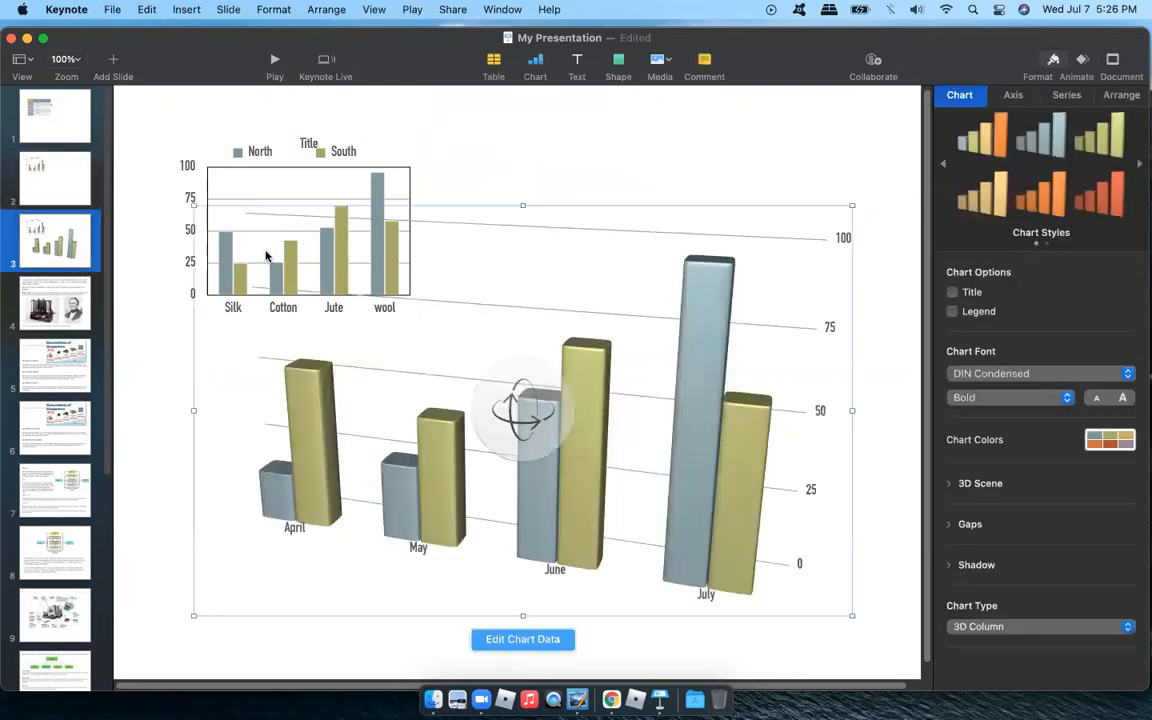
left_click(286, 204)
key("Delete")
- Move the 3D column chart up and slightly left, and tilt it to show its bars from further above
left_click(629, 411)
left_click_drag(629, 411, 598, 388)
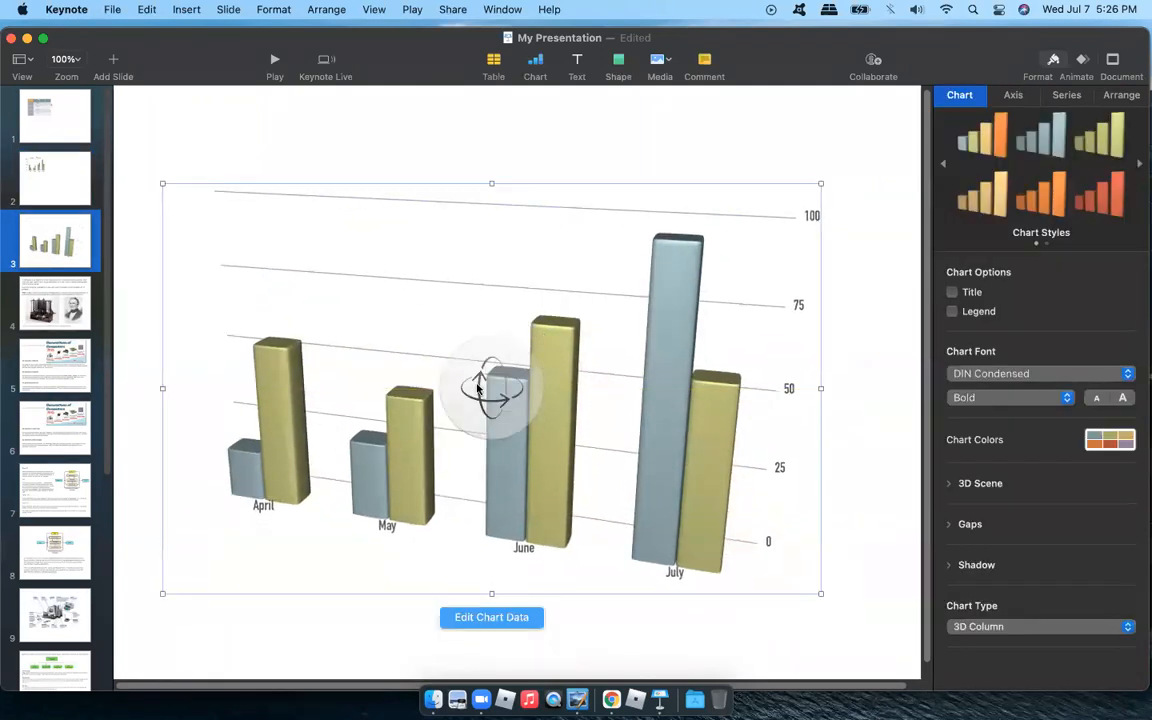
mouse_move(487, 391)
left_mouse_down()
mouse_move(506, 401)
mouse_move(504, 391)
mouse_move(489, 419)
mouse_move(489, 404)
left_mouse_up()
left_click_drag(525, 272, 504, 236)
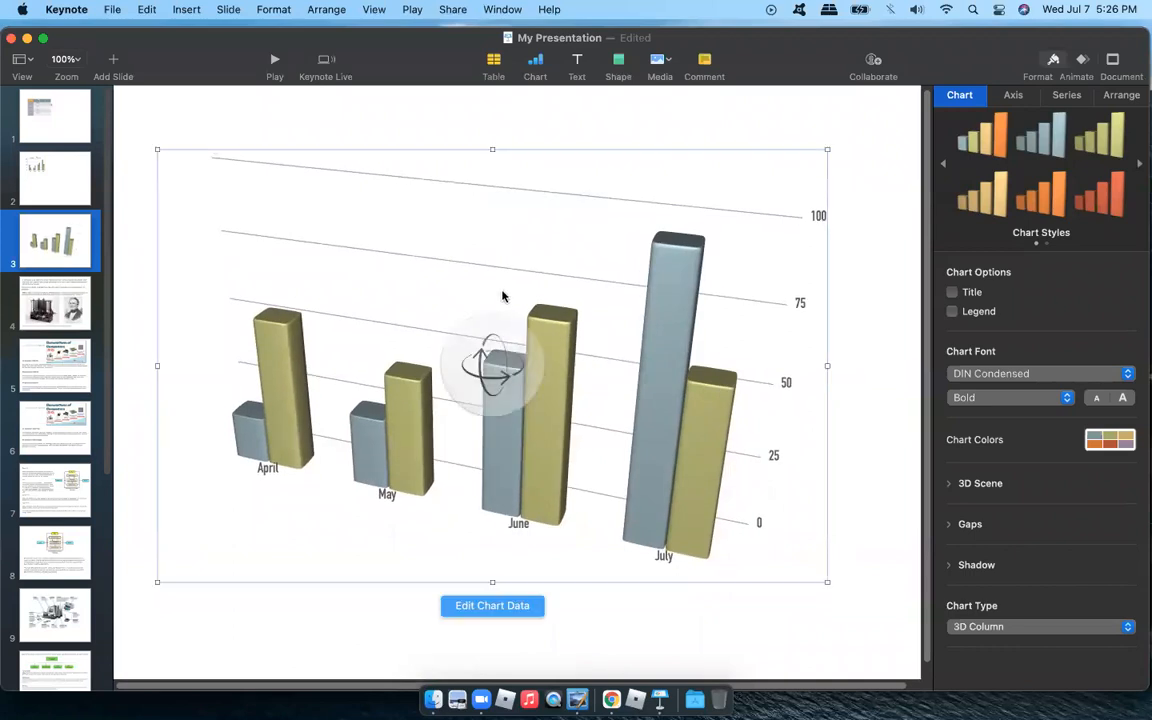
- Change the 3D column chart's data so that Region 1 in April has the value 60
left_click(777, 250)
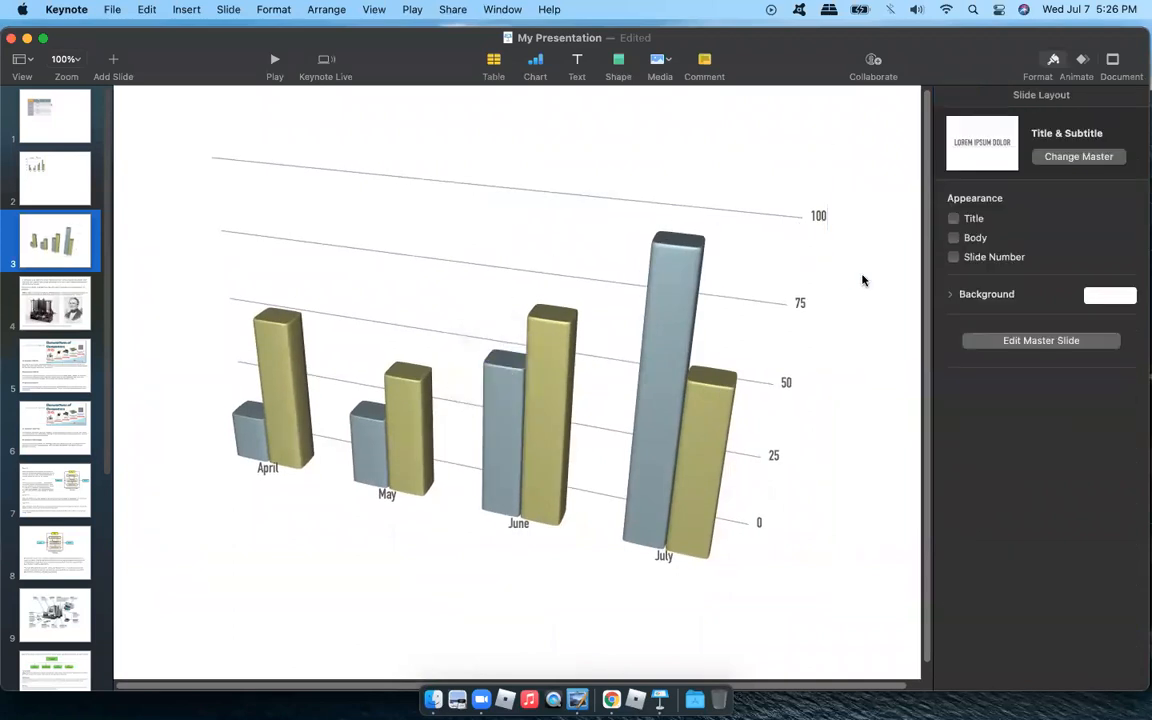
left_click(763, 275)
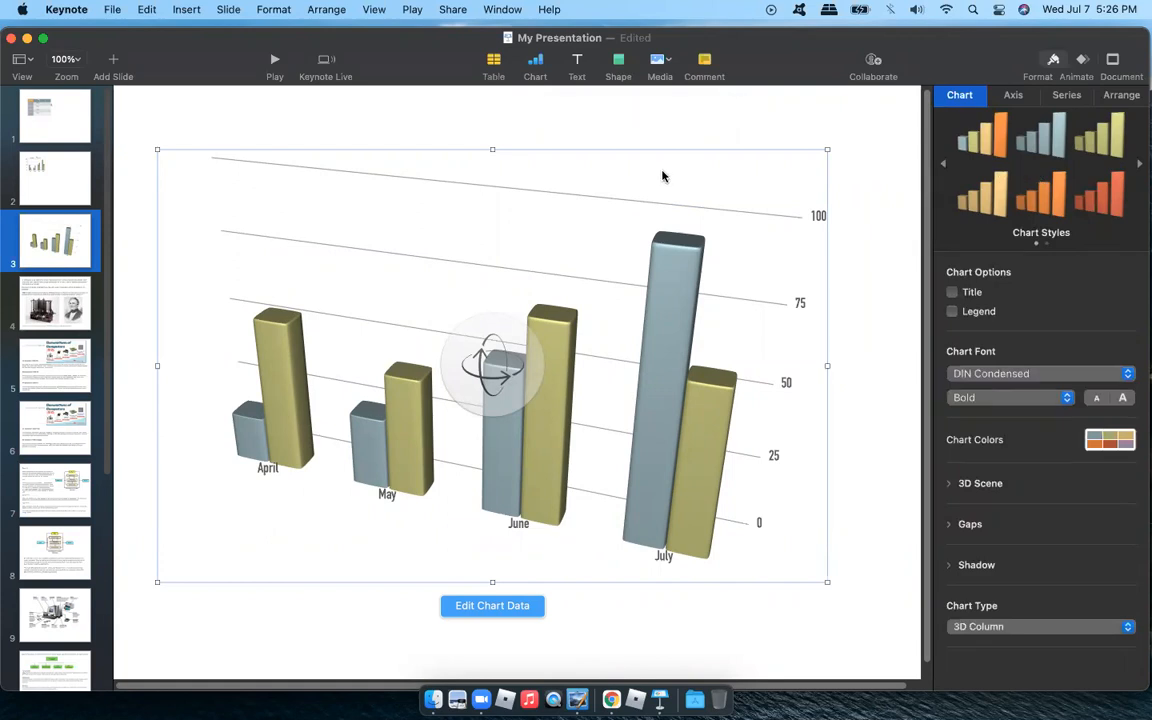
left_click(491, 614)
left_click_drag(560, 404, 624, 328)
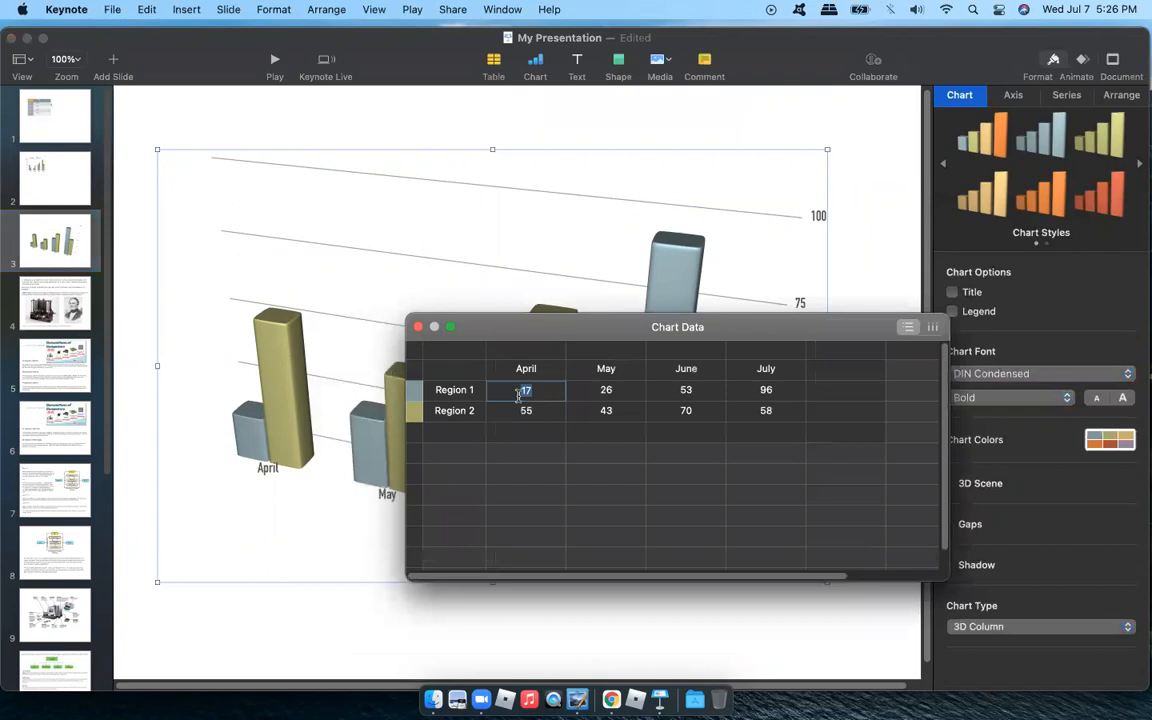
left_click(547, 393)
type("60")
key("Return")
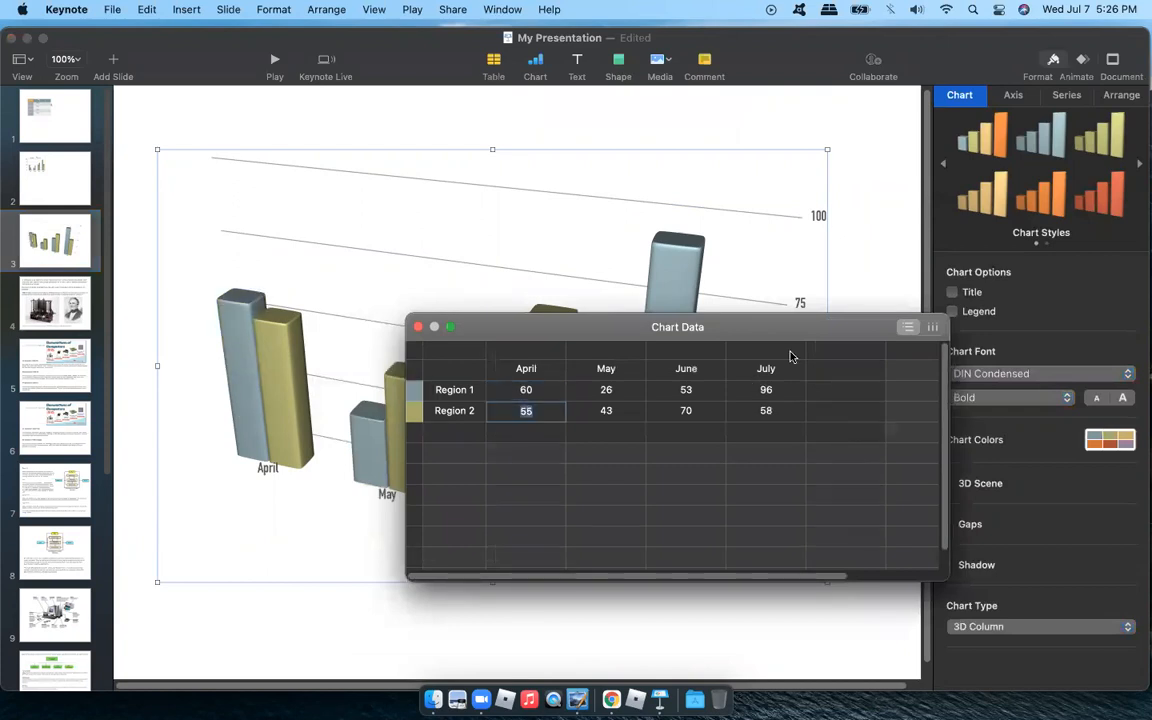
left_click(420, 328)
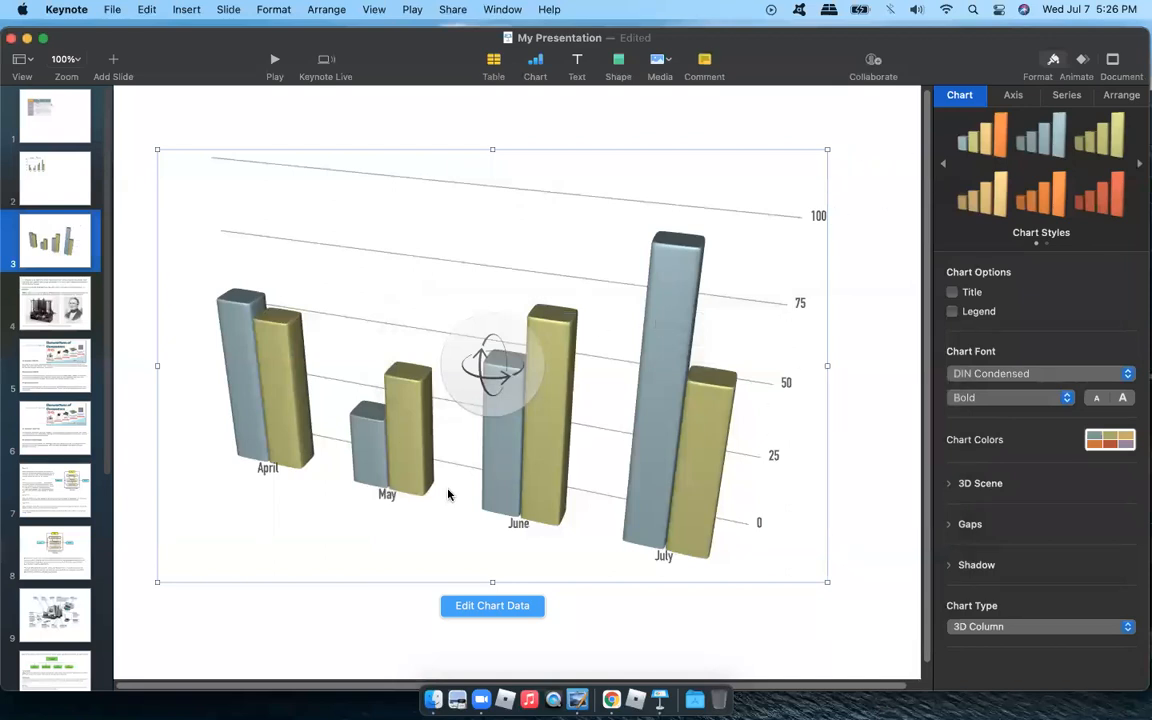
left_click(624, 618)
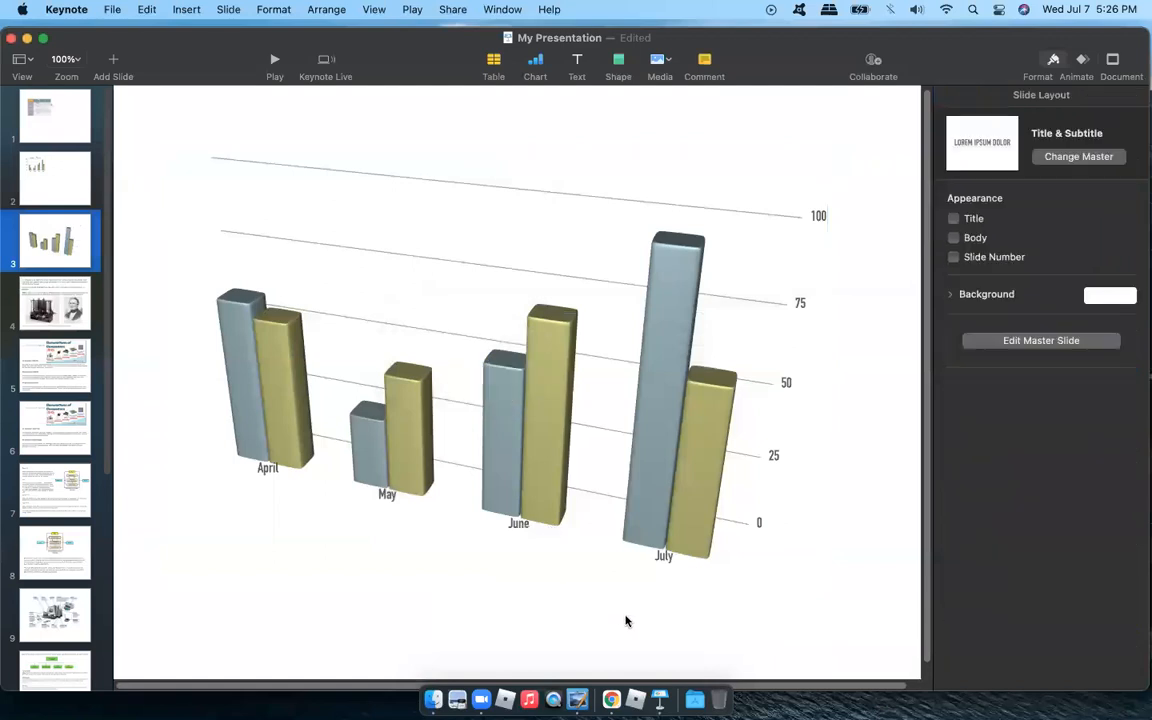
- Rotate the 3D column chart to view its bars from a lower, more frontal angle
left_click(578, 434)
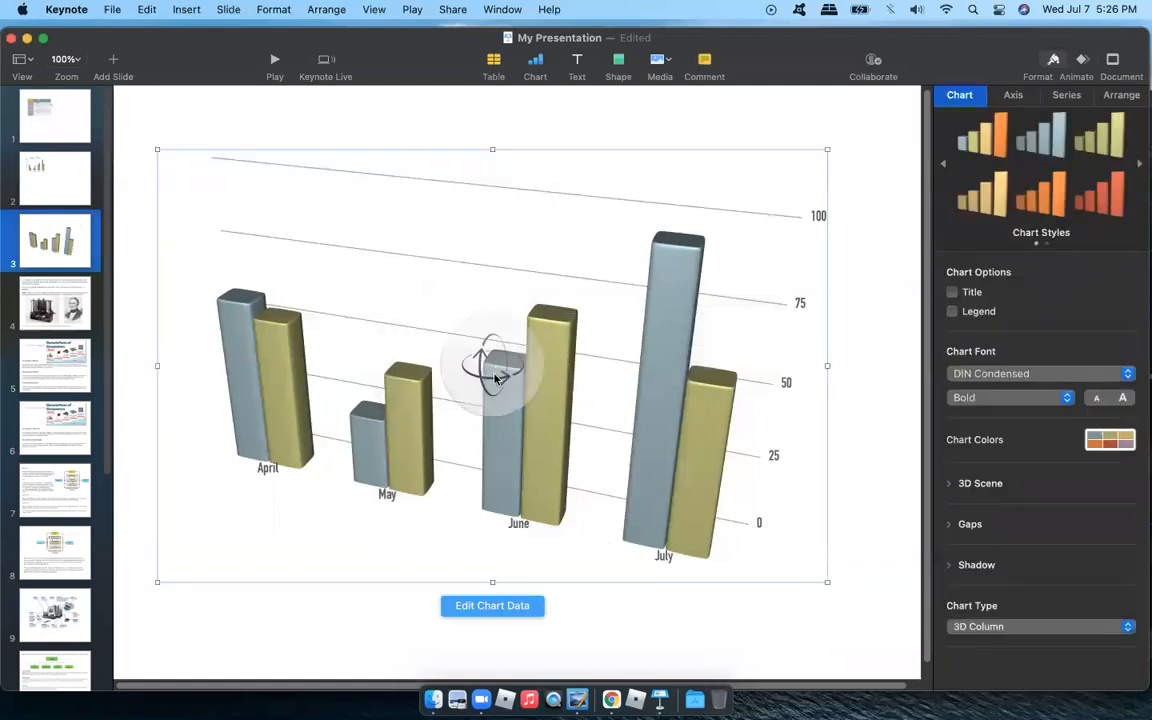
left_click_drag(503, 375, 522, 328)
left_click(864, 324)
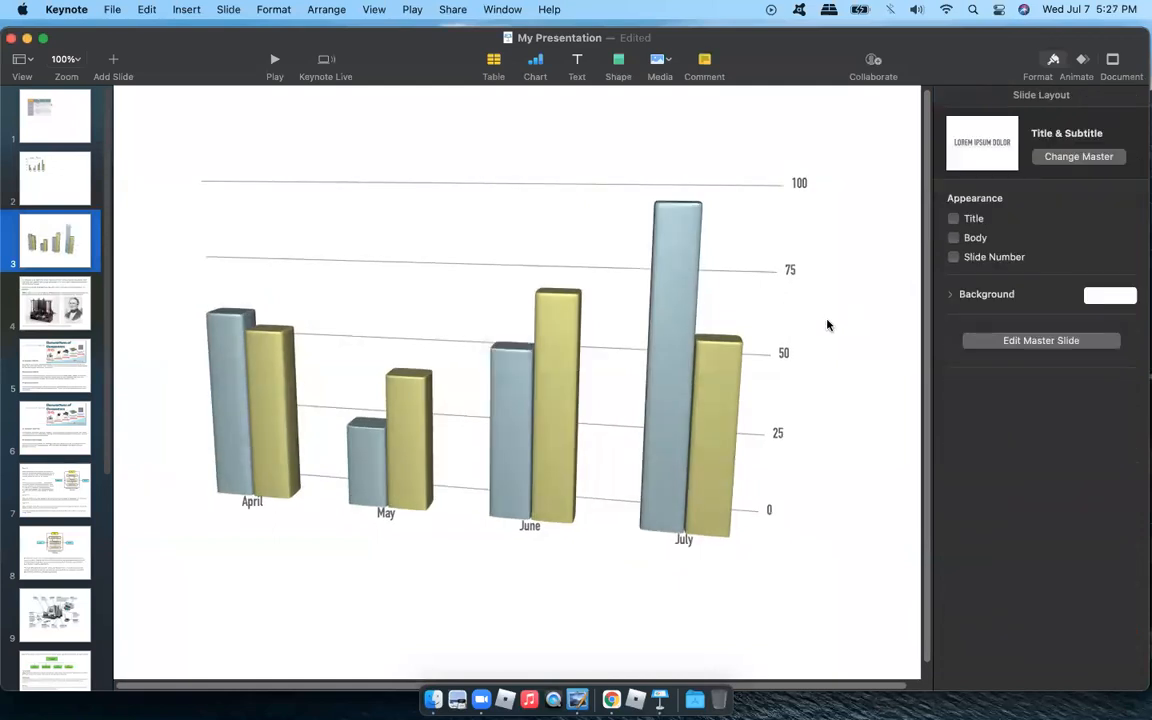
- Go to the second slide and examine the available 2D, 3D and interactive chart types without inserting one
left_click(66, 162)
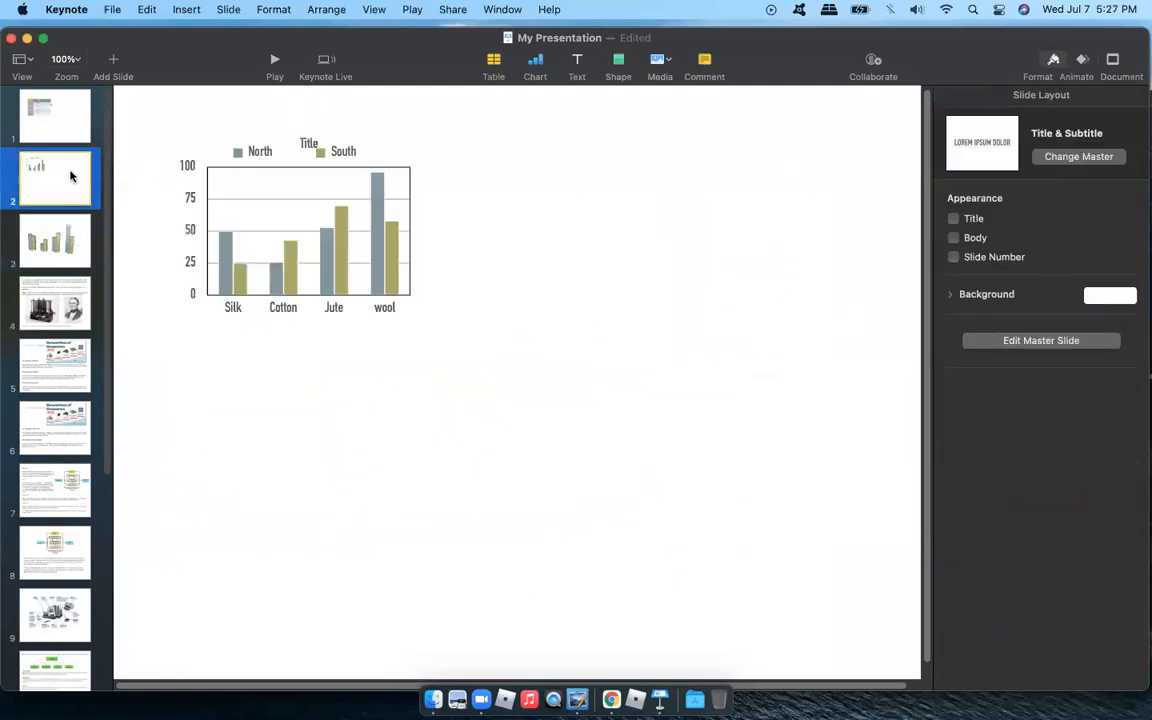
left_click(538, 68)
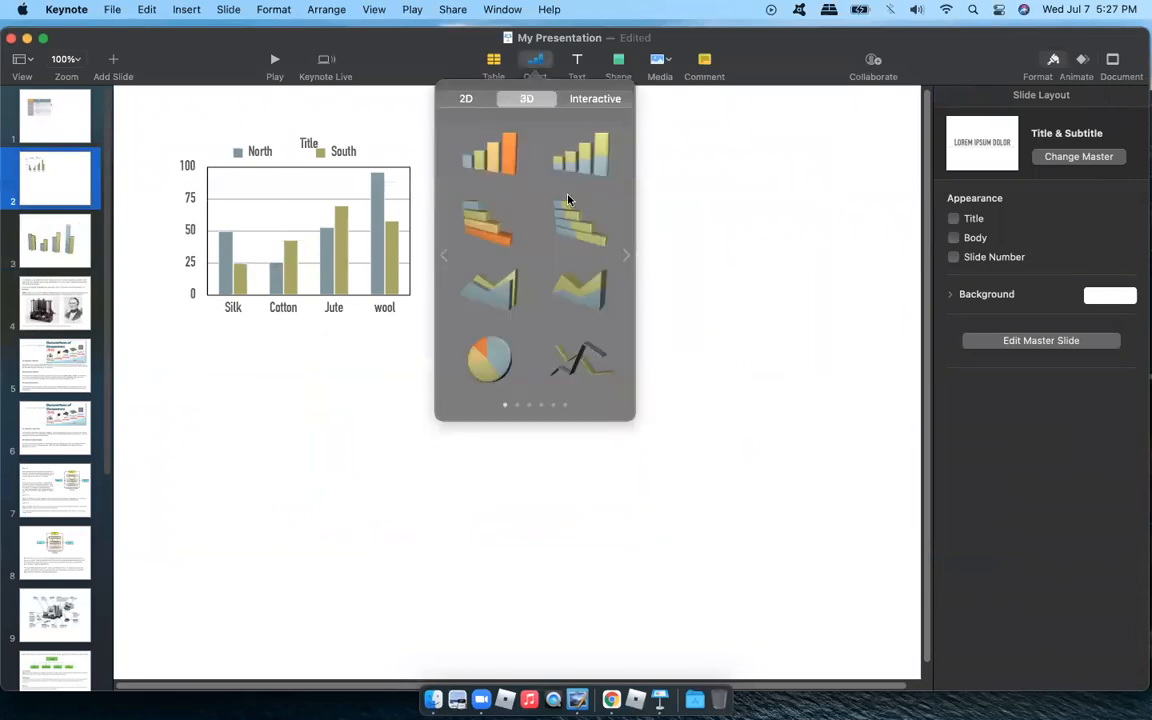
left_click(470, 100)
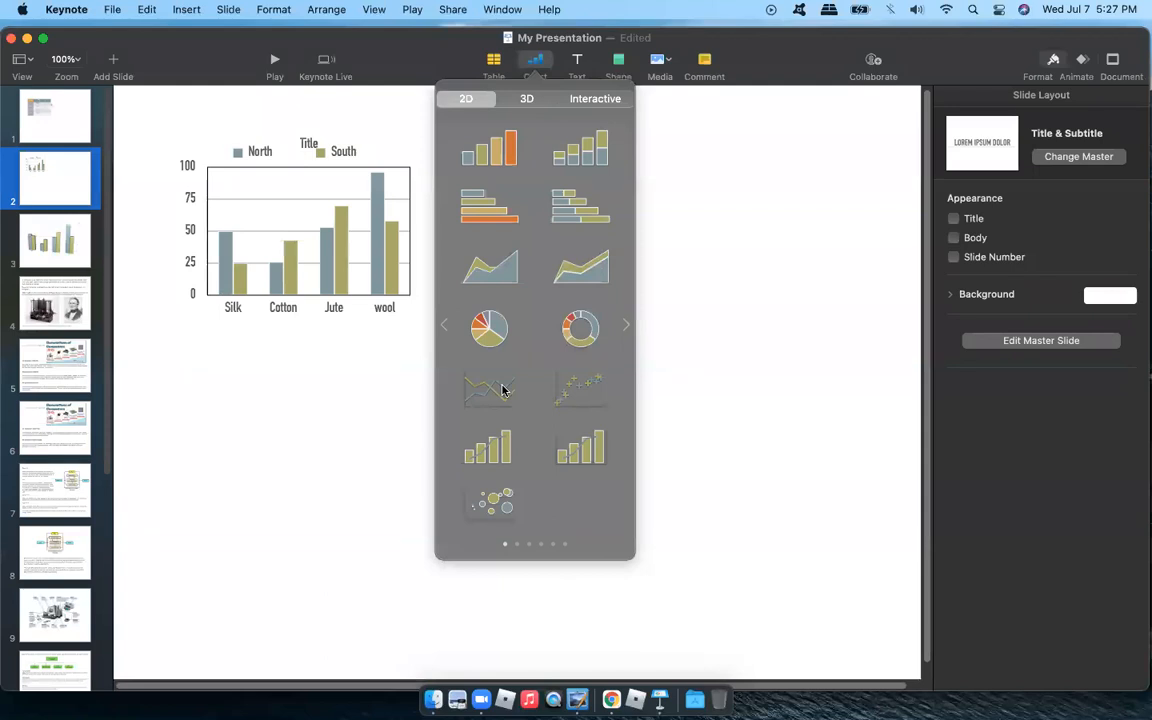
left_click(524, 99)
left_click(571, 103)
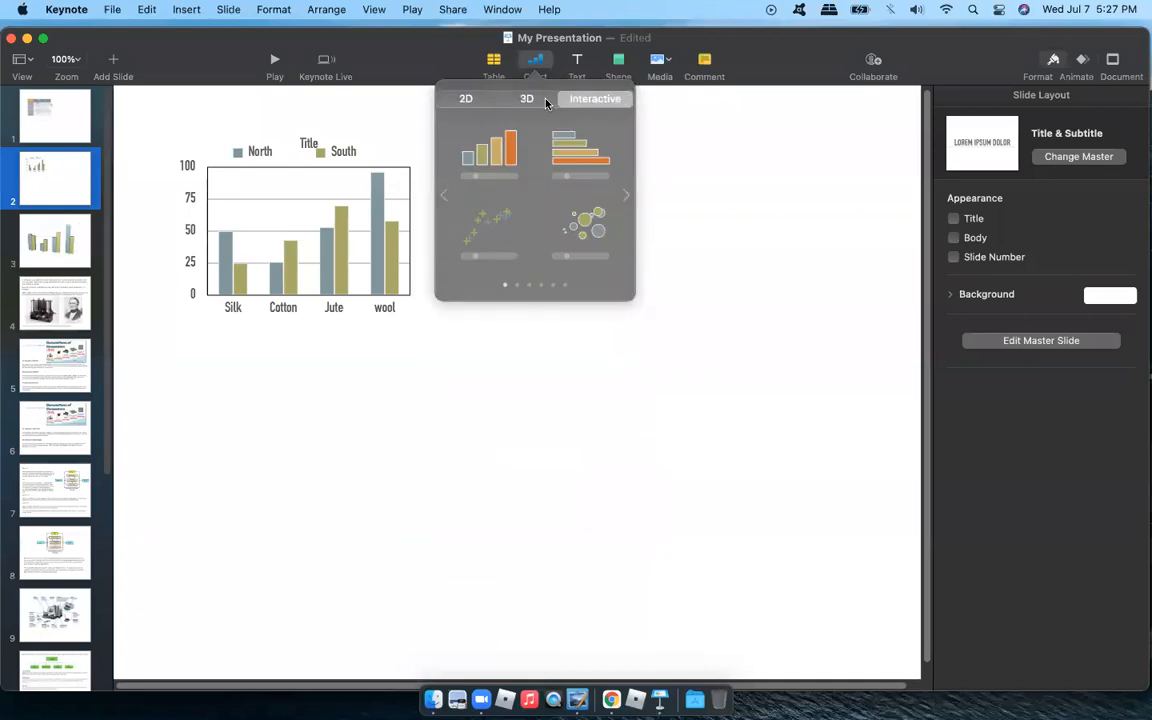
left_click(754, 128)
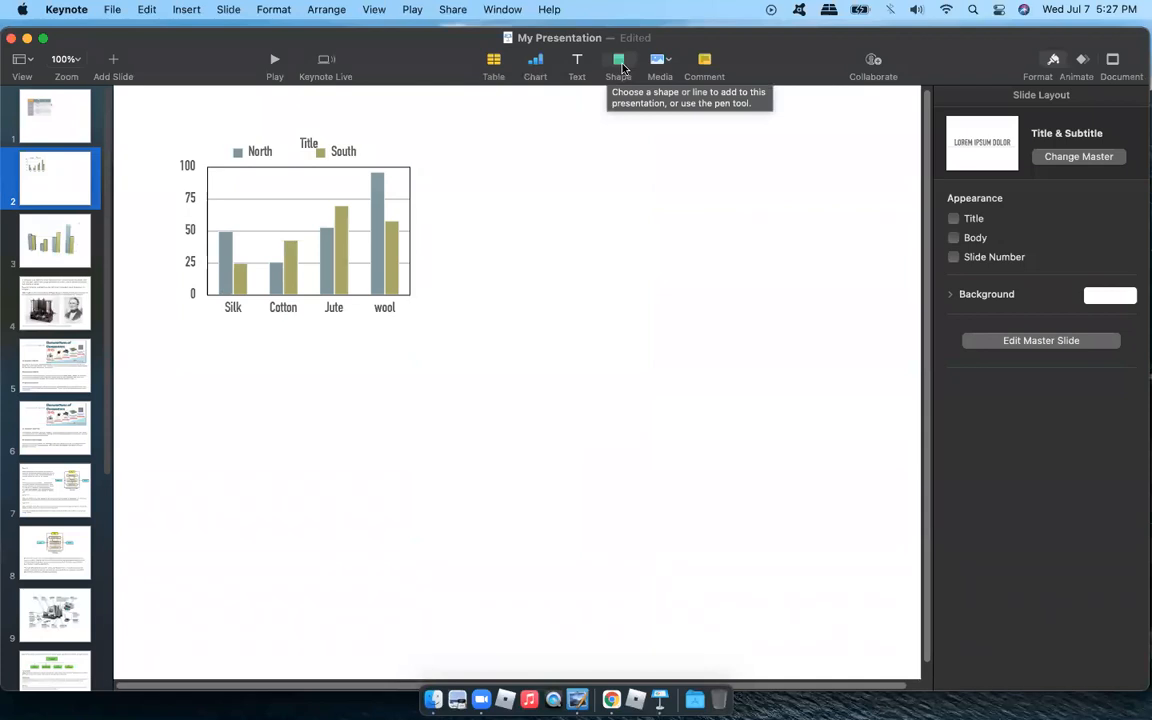
- Insert a square shape on the second slide, place it beside the 2D chart and enlarge it into a wide rectangle
left_click(620, 64)
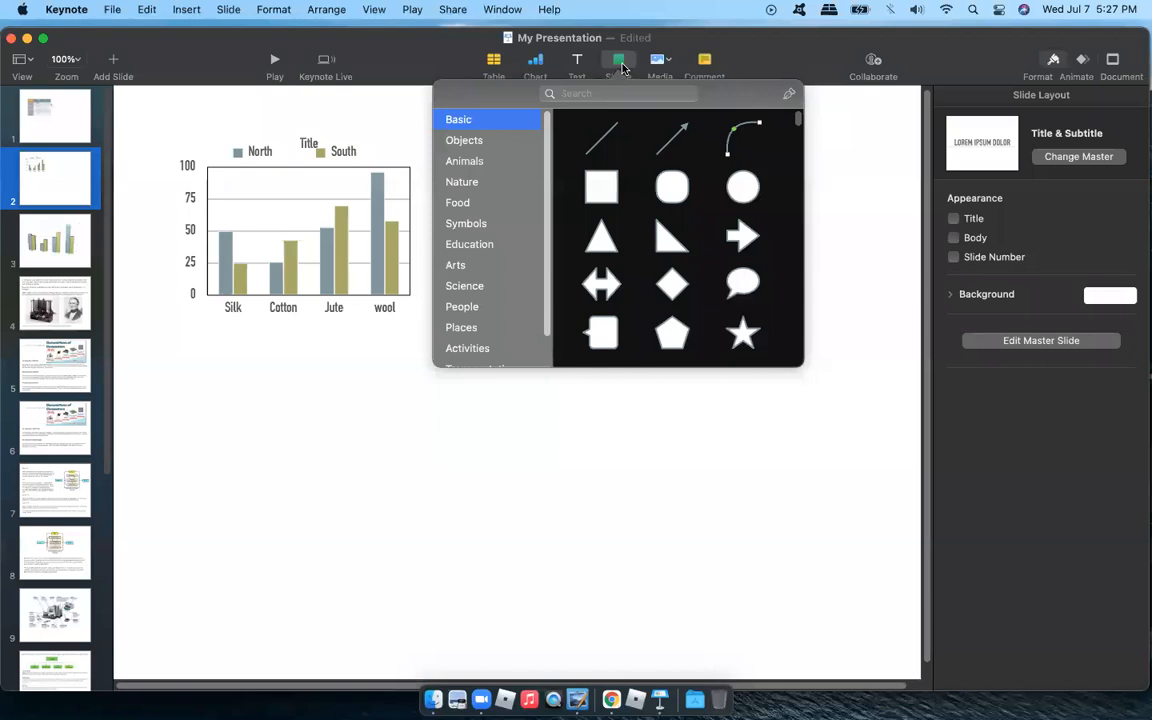
scroll(777, 275, "down", 1)
scroll(778, 270, "up", 1)
scroll(797, 130, "down", 5)
scroll(797, 125, "up", 4)
scroll(798, 130, "down", 2)
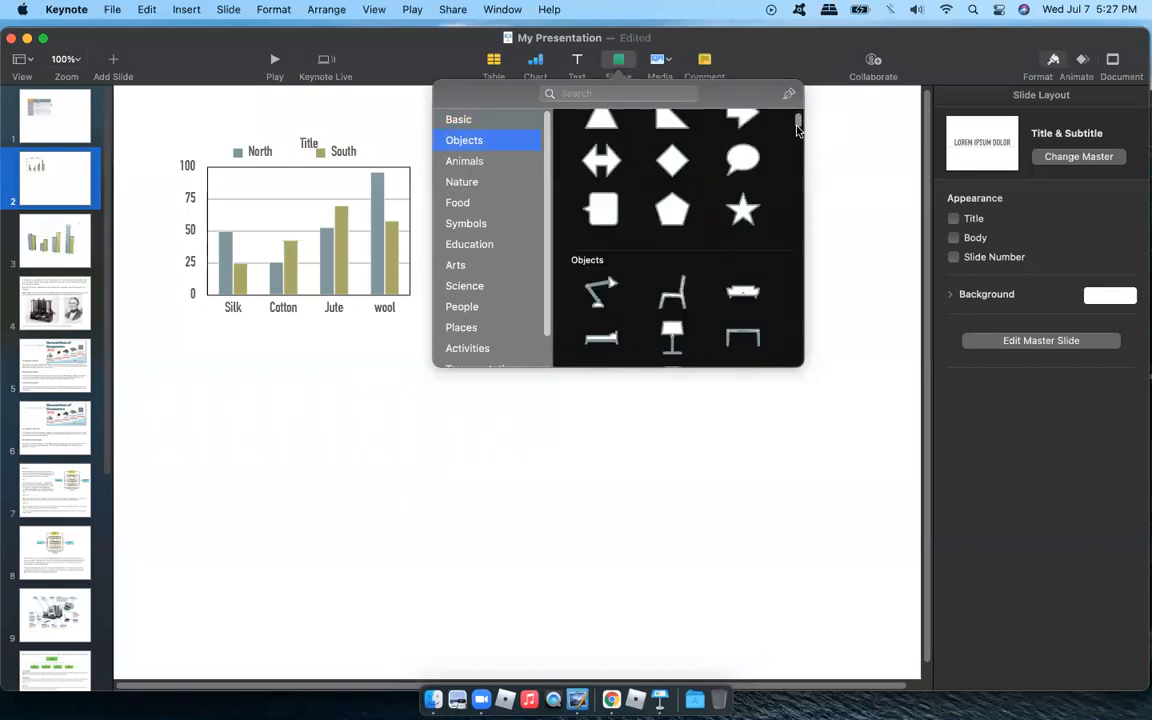
scroll(625, 221, "down", 3)
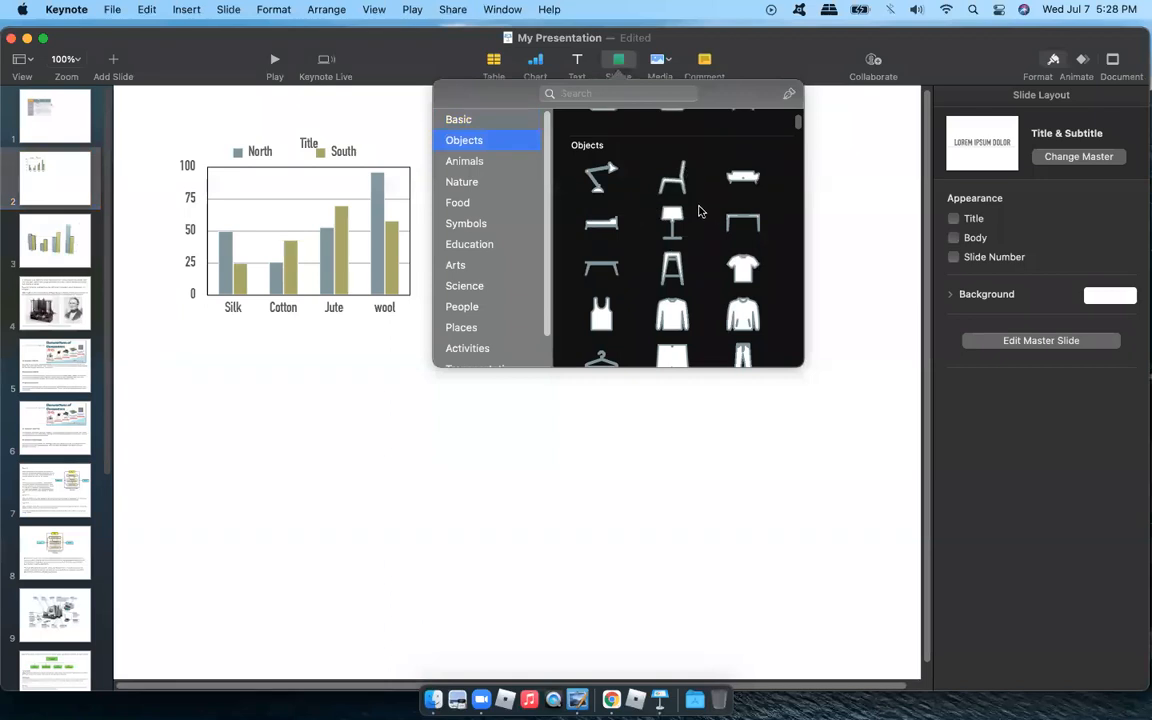
scroll(701, 208, "up", 10)
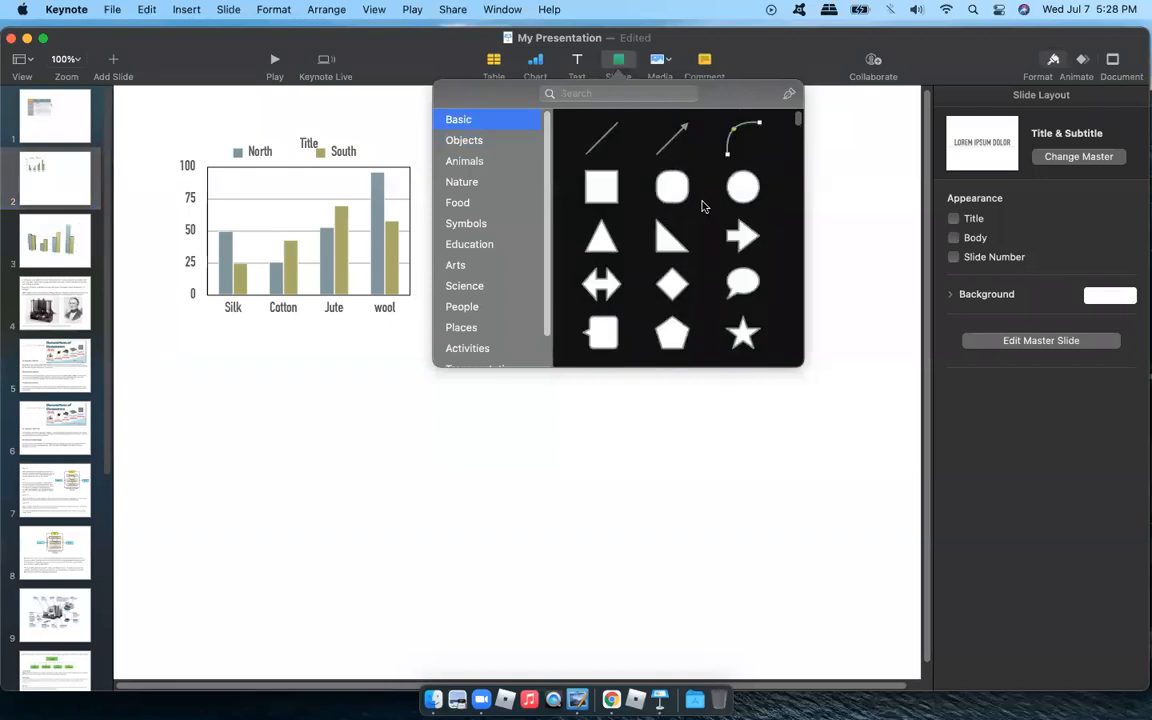
left_click(602, 188)
left_click_drag(535, 347, 550, 238)
left_click_drag(573, 311, 700, 386)
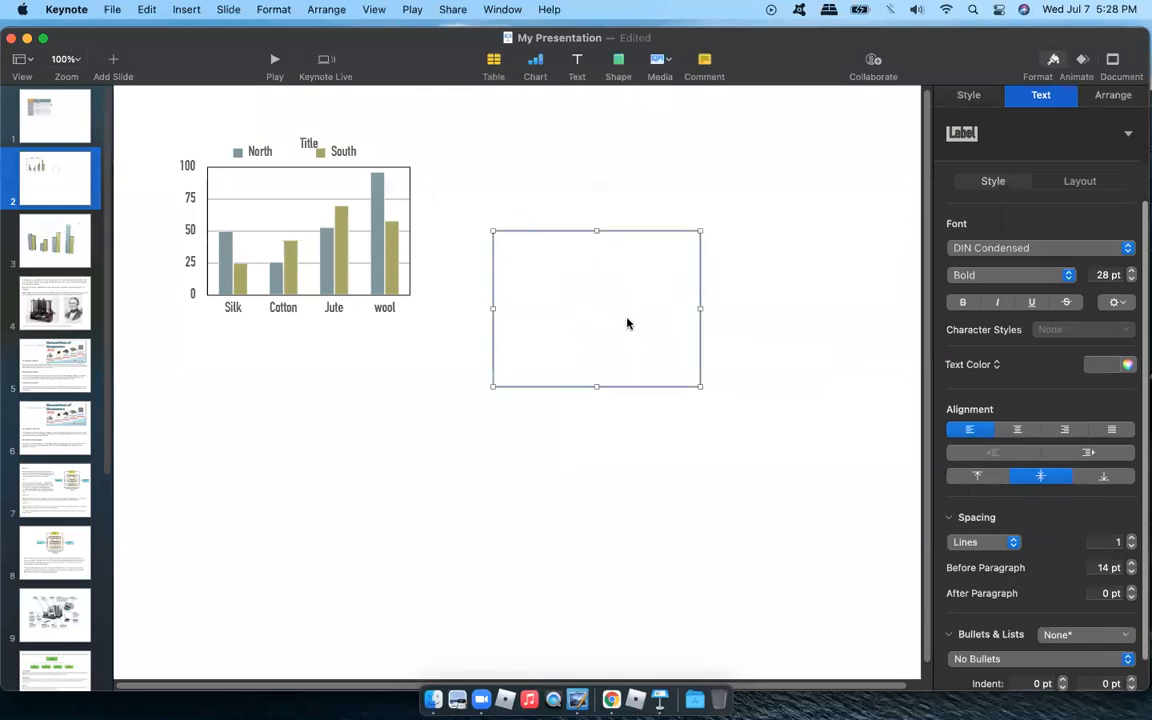
- Enter the text "Trial check" inside the rectangle
double_click(627, 321)
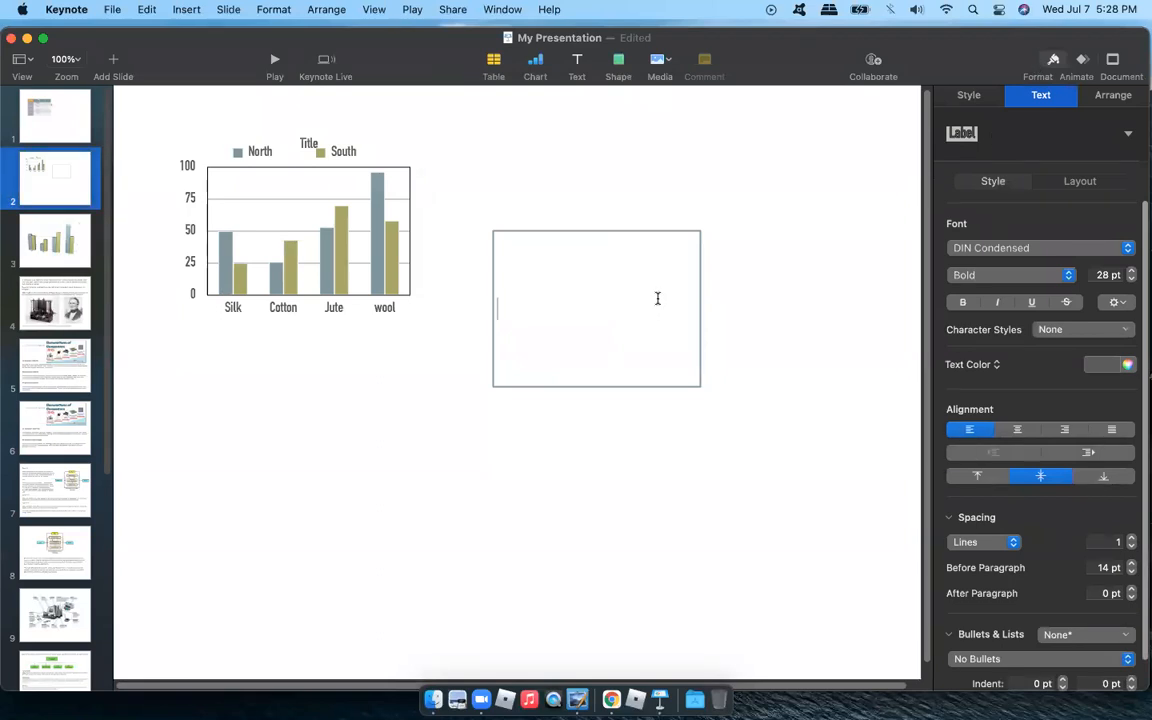
type("t")
key("BackSpace")
type("Tu=")
key("BackSpace")
key("BackSpace")
type("rial check")
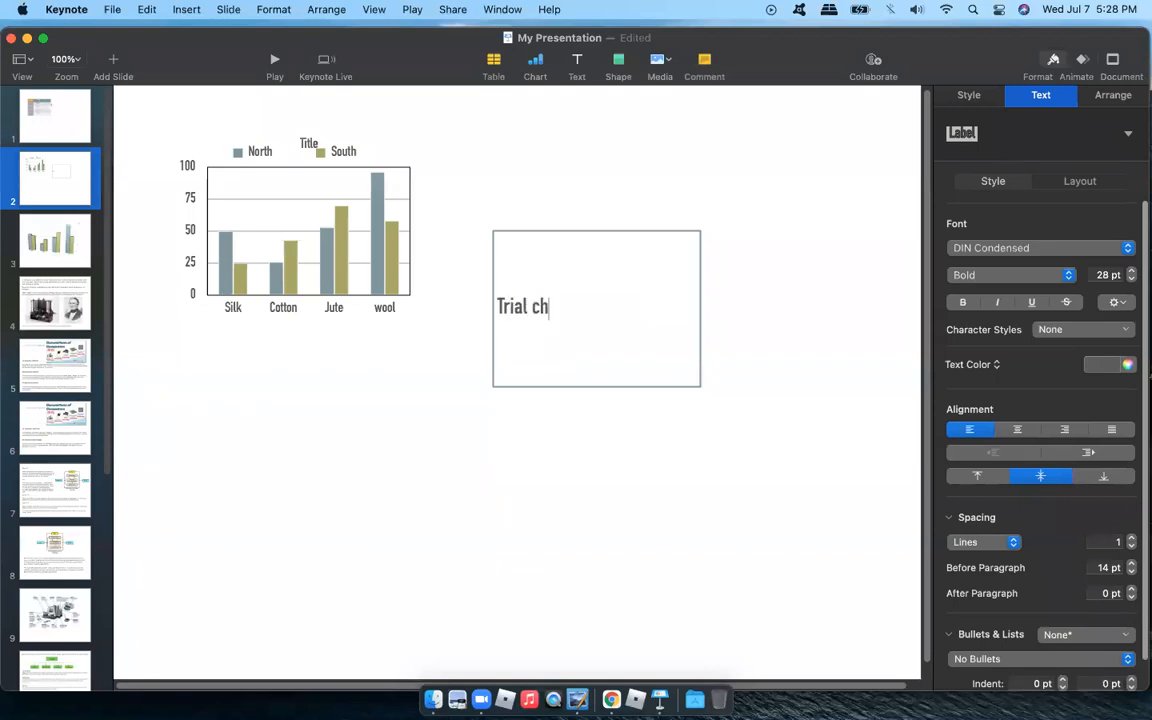
left_click(728, 211)
left_click(630, 285)
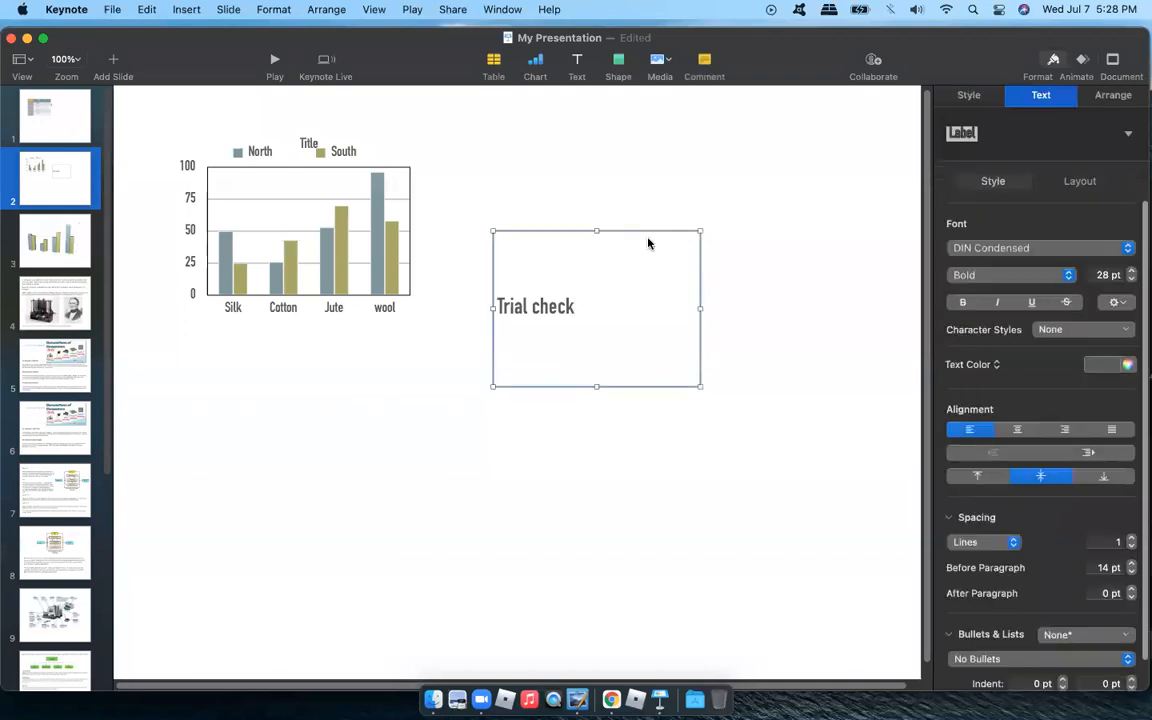
- Add a text box above the rectangle at about x 453 pt, y 111 pt, and shrink the rectangle closely around "Trial check"
left_click(577, 62)
left_click_drag(530, 380, 501, 172)
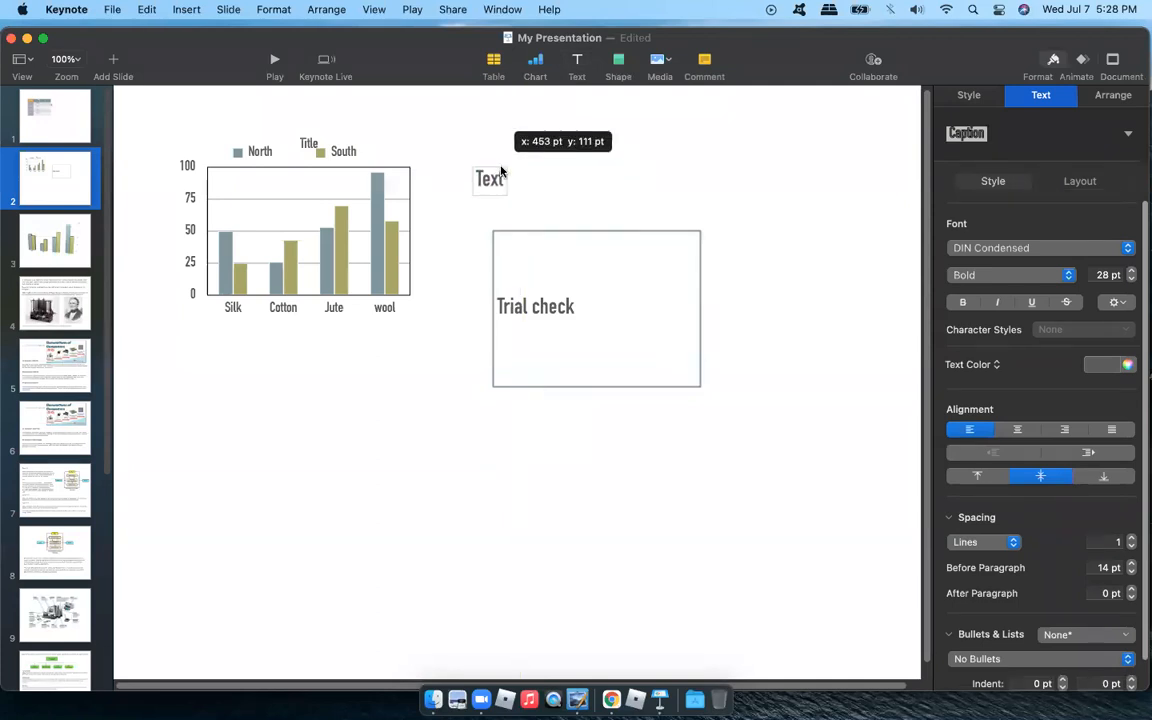
left_click(519, 196)
left_click(499, 184)
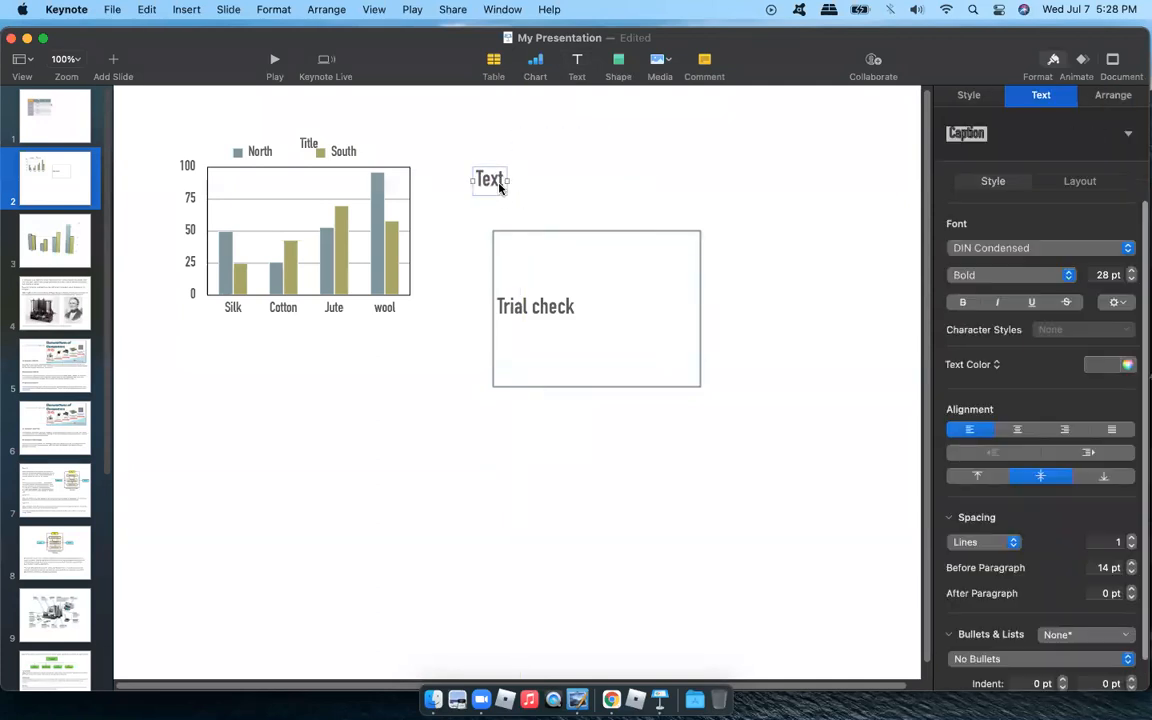
left_click(527, 260)
left_click_drag(699, 386, 617, 279)
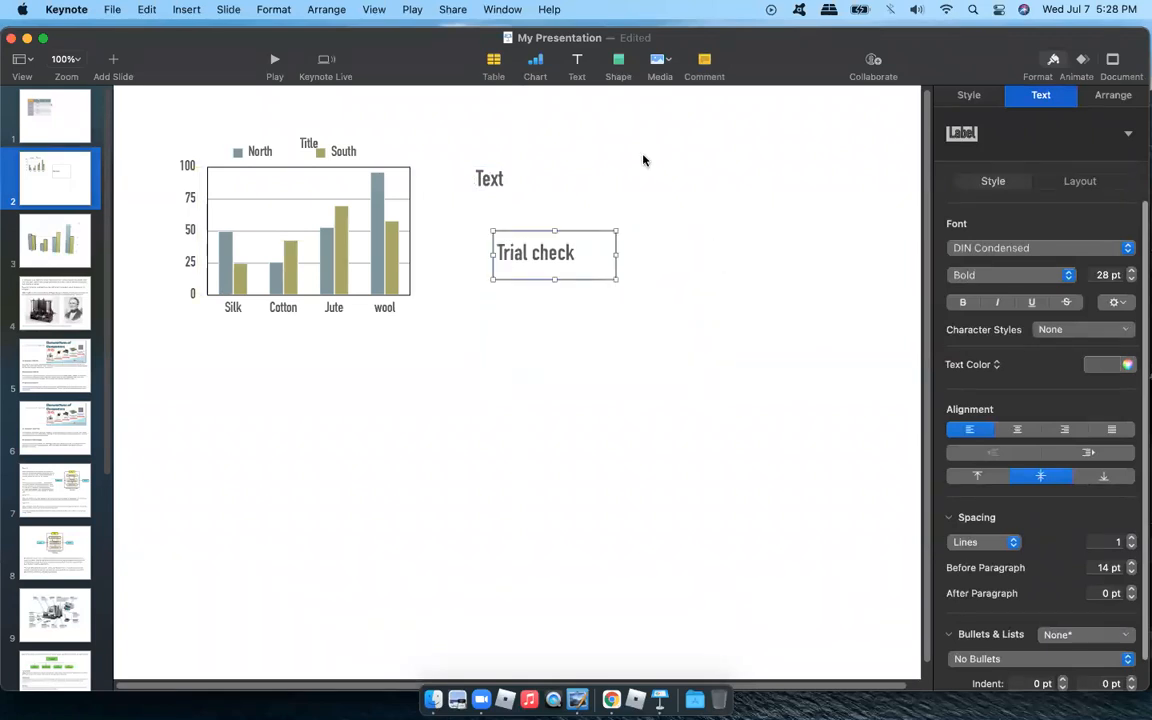
- Insert a right triangle below the "Trial check" rectangle and enlarge it, making it wider than it is tall
left_click(621, 66)
left_click(621, 66)
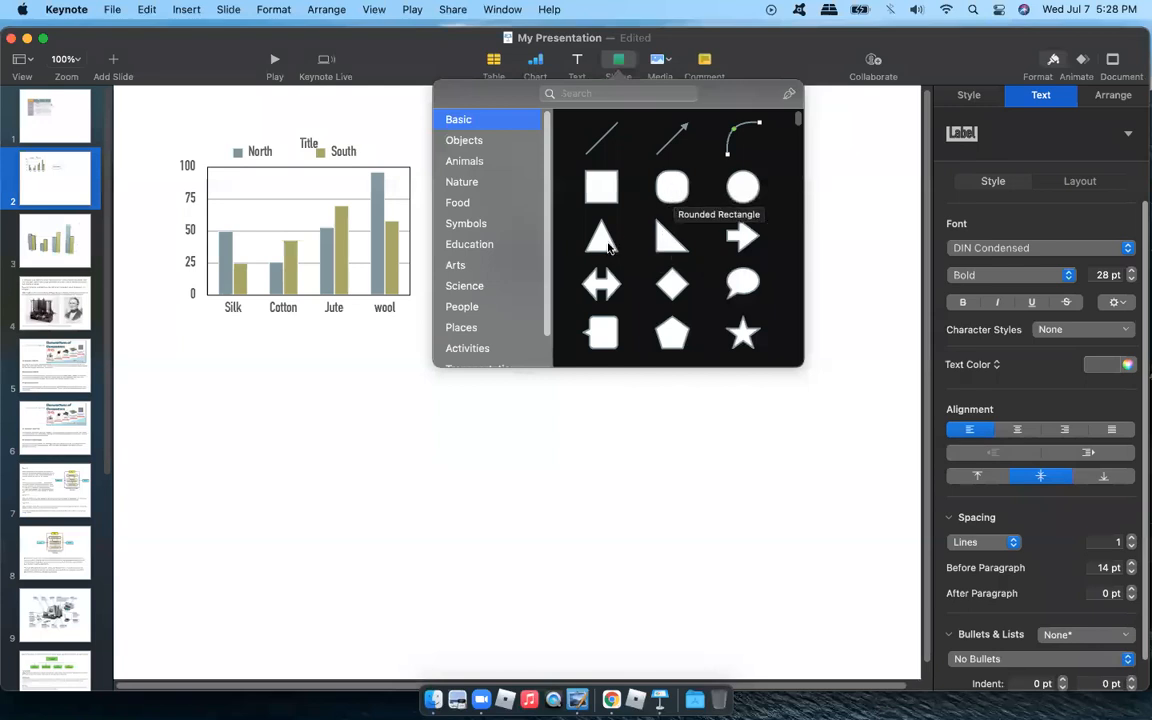
left_click(661, 245)
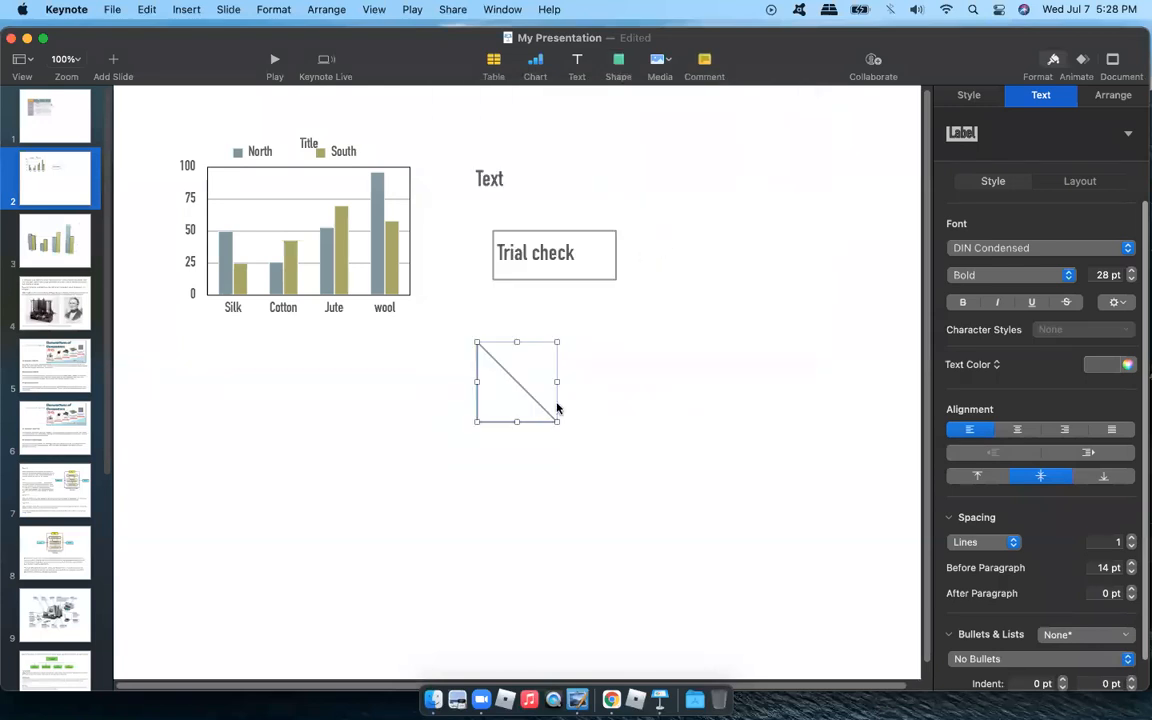
left_click_drag(557, 421, 689, 468)
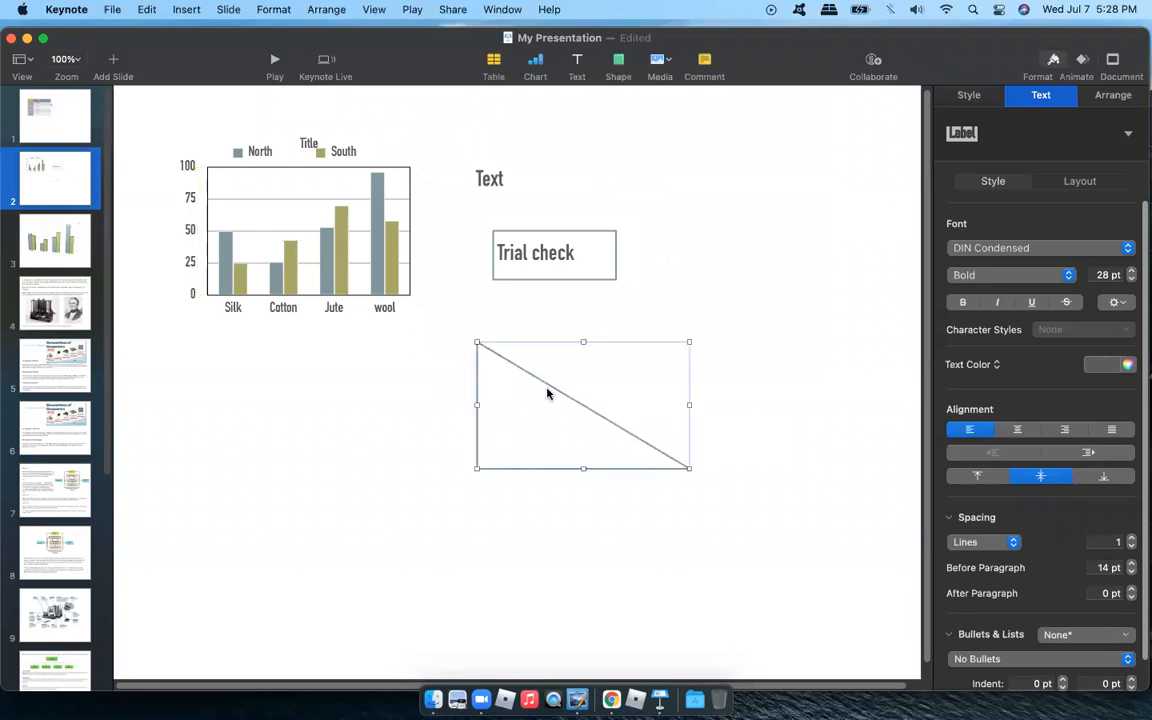
- Move the right triangle up over the right part of the "Trial check" rectangle and enlarge it
left_click_drag(550, 393, 658, 254)
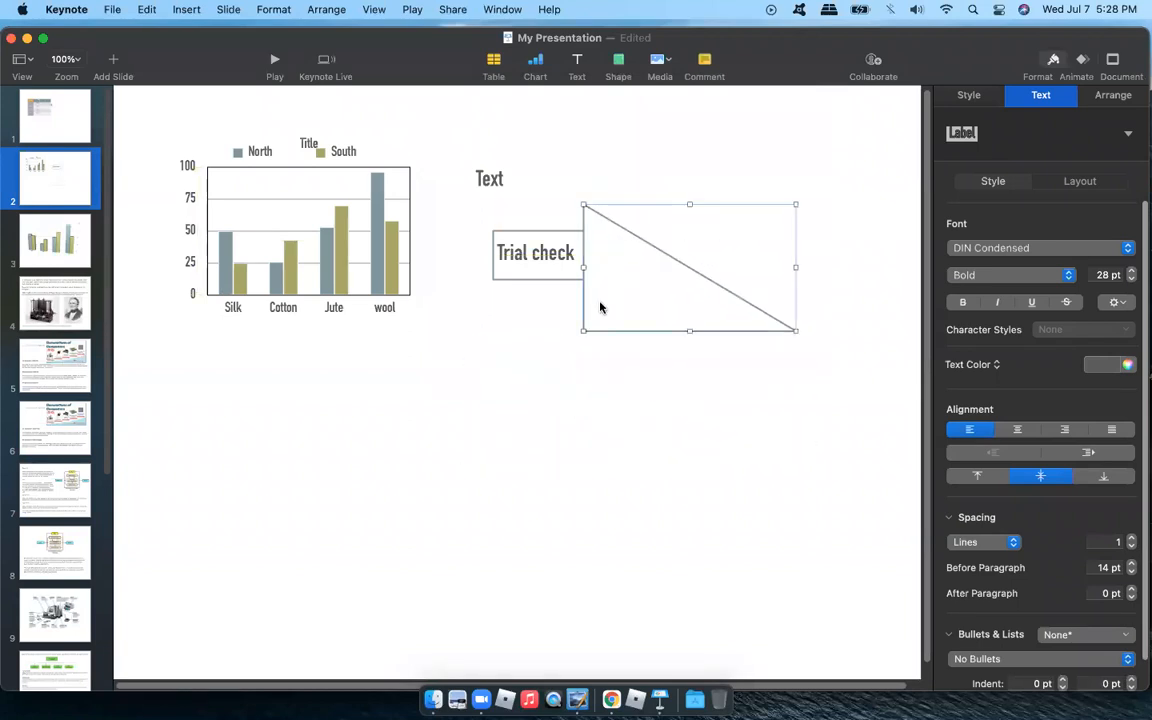
left_click_drag(586, 335, 531, 378)
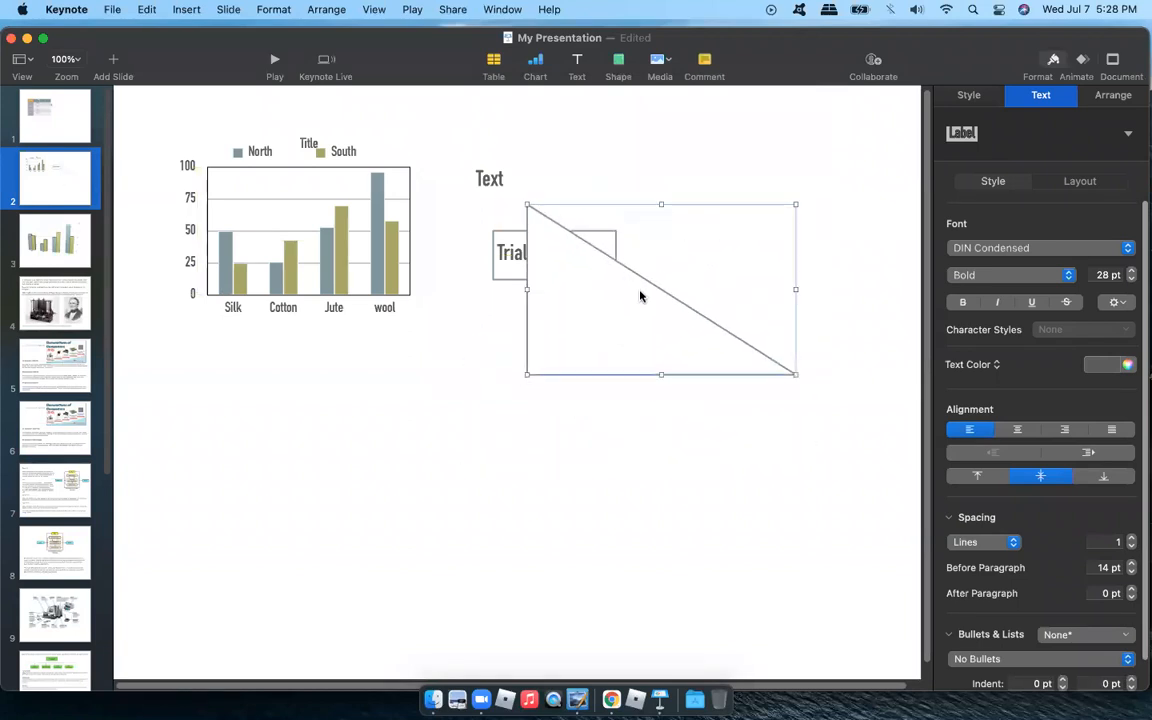
left_click_drag(643, 290, 663, 249)
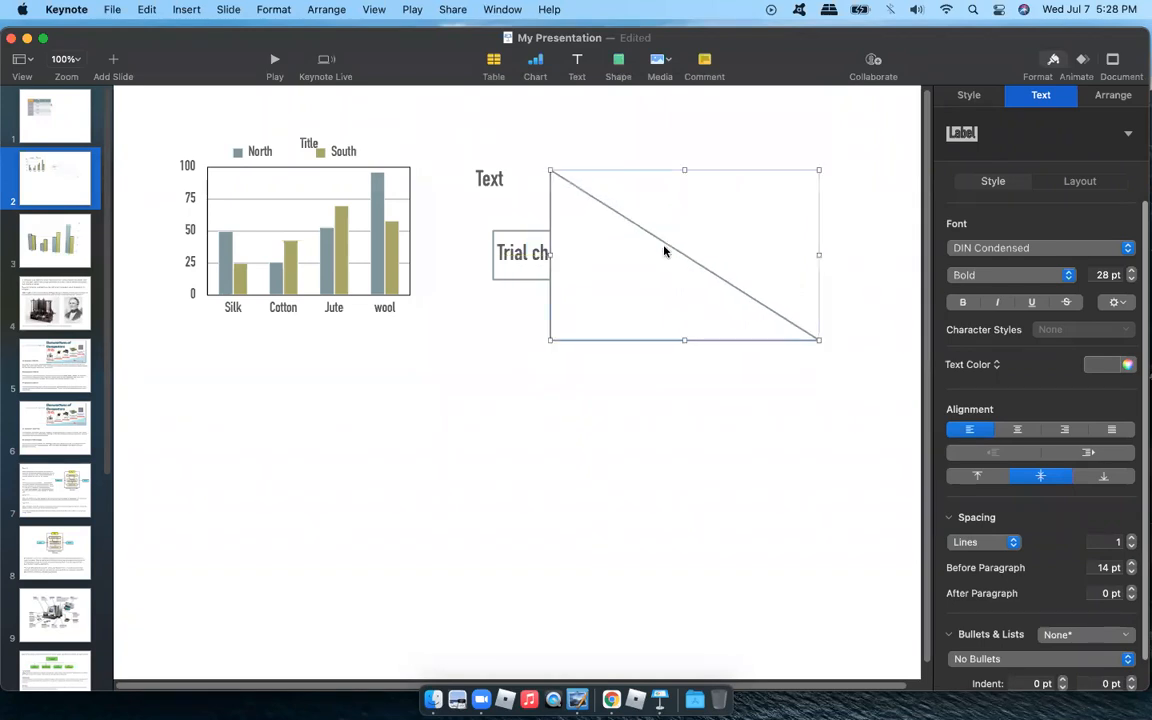
left_click(746, 172)
left_click(673, 259)
left_click_drag(674, 319, 667, 306)
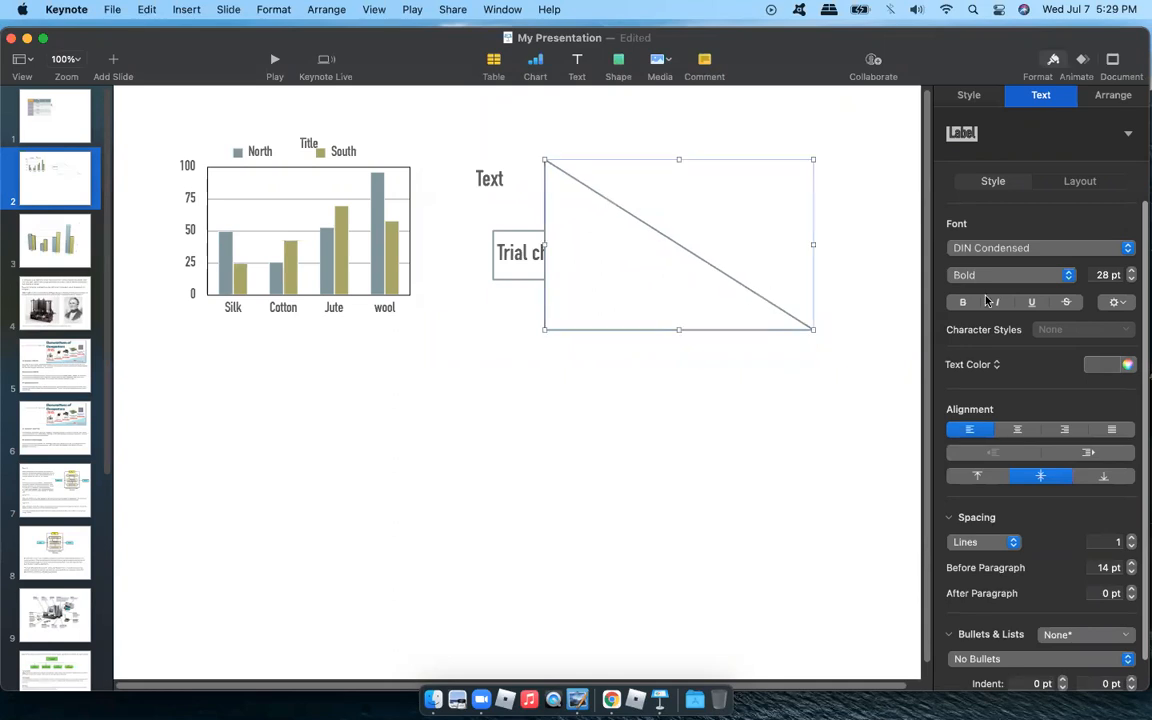
- Set the right triangle's fill to No Fill
left_click(996, 100)
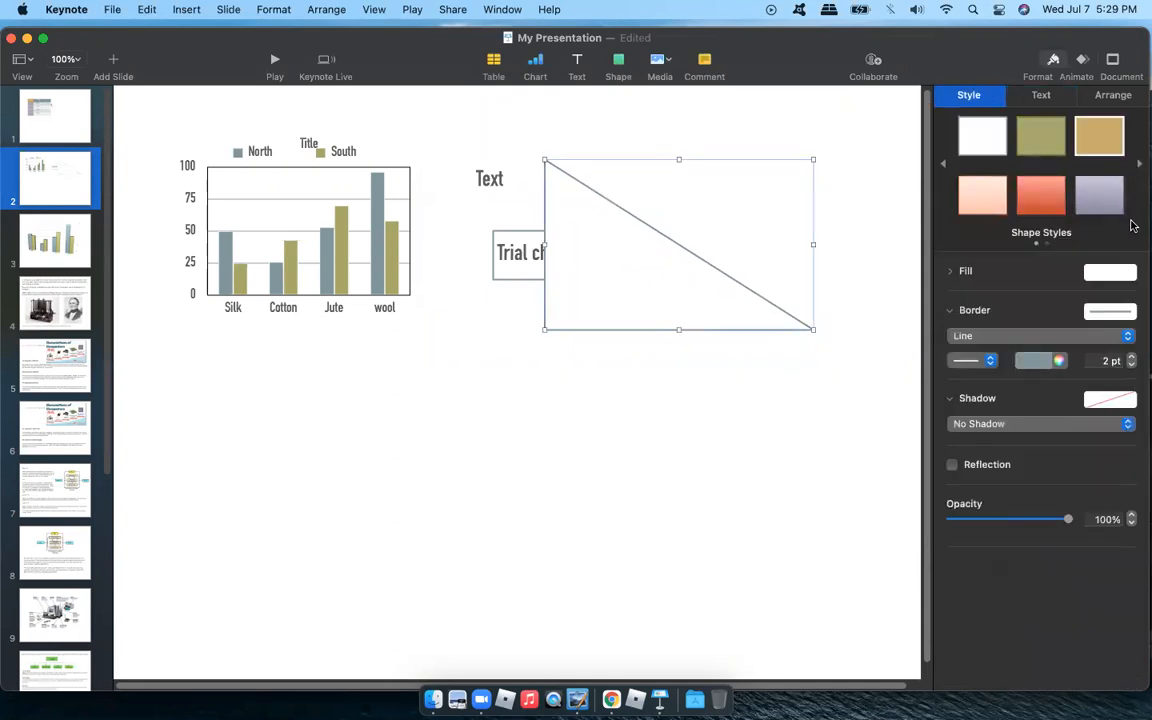
left_click(955, 271)
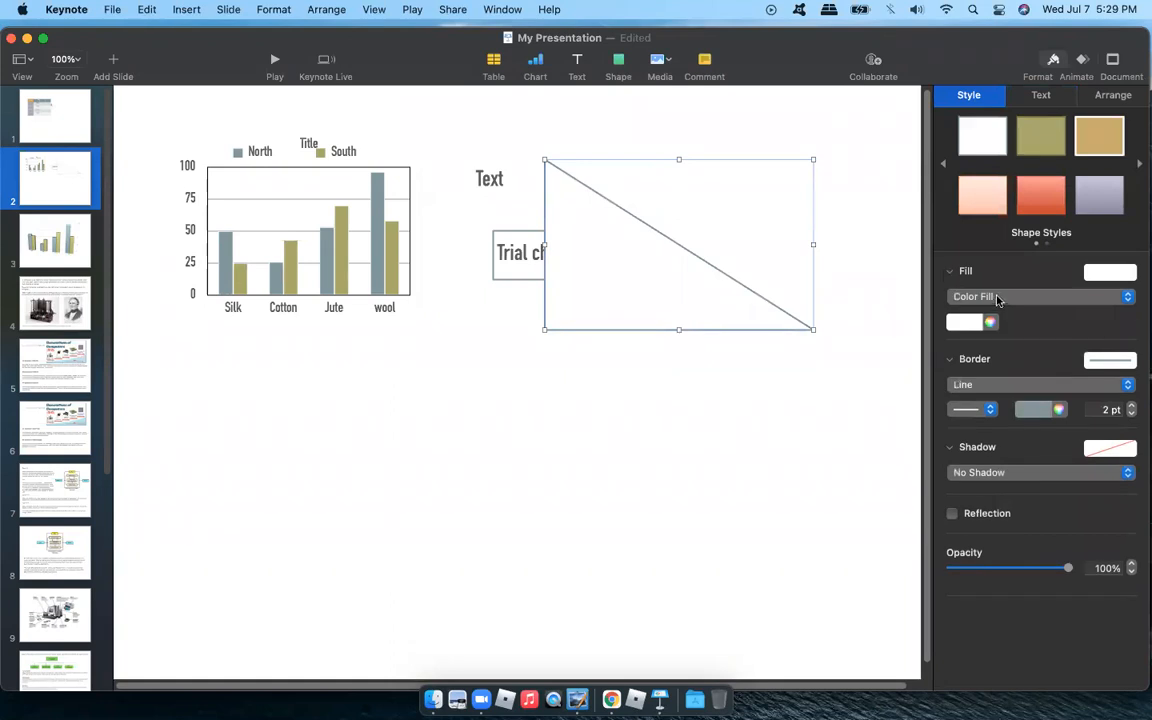
left_click(996, 297)
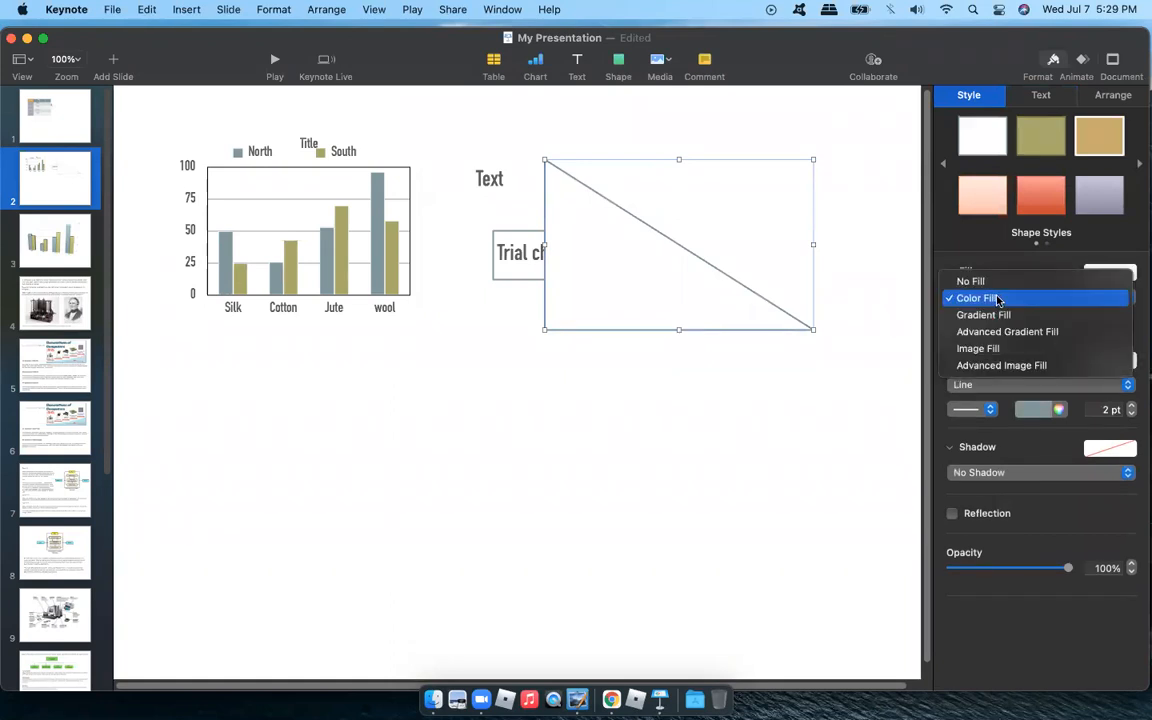
left_click(1012, 264)
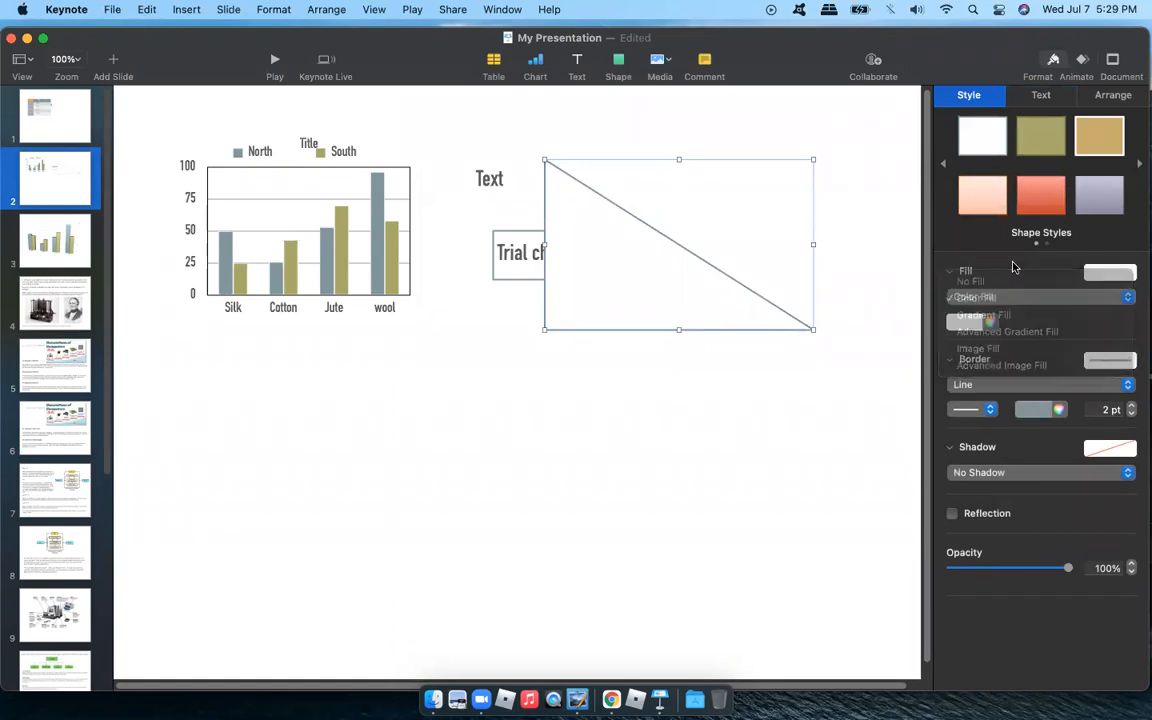
left_click(1112, 275)
left_click(1047, 534)
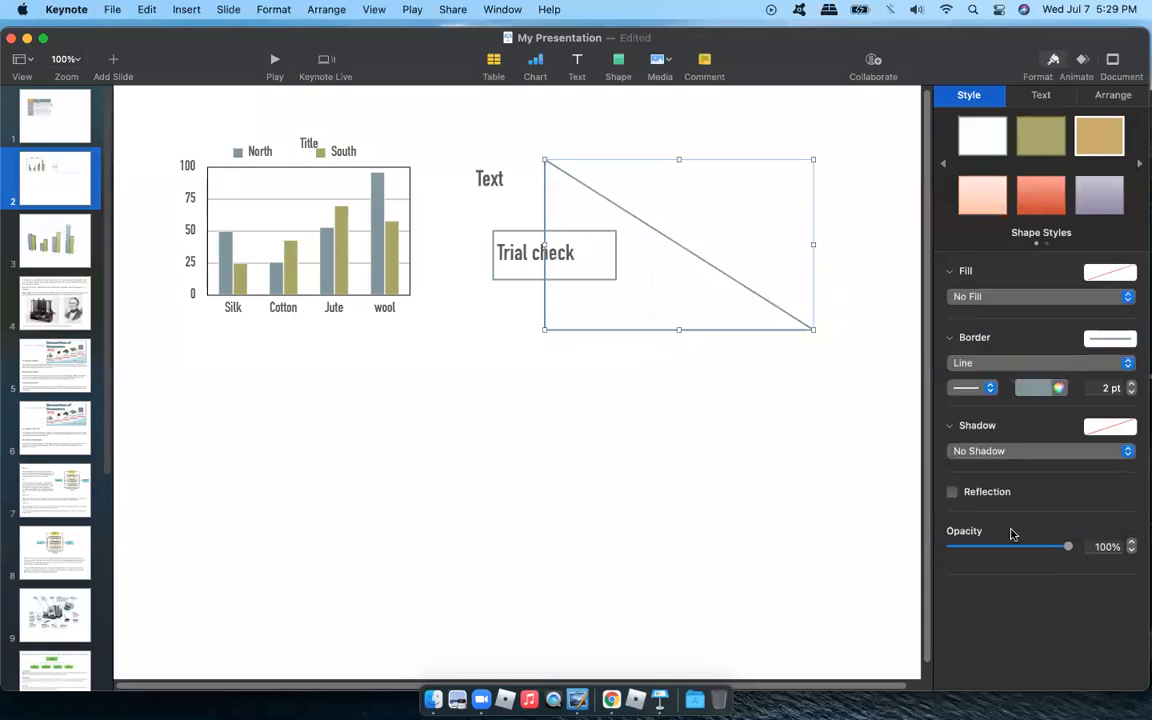
- Move the right triangle down until its top corner overlaps the lower part of the "Trial check" rectangle
left_click(656, 331)
left_click(660, 330)
double_click(660, 331)
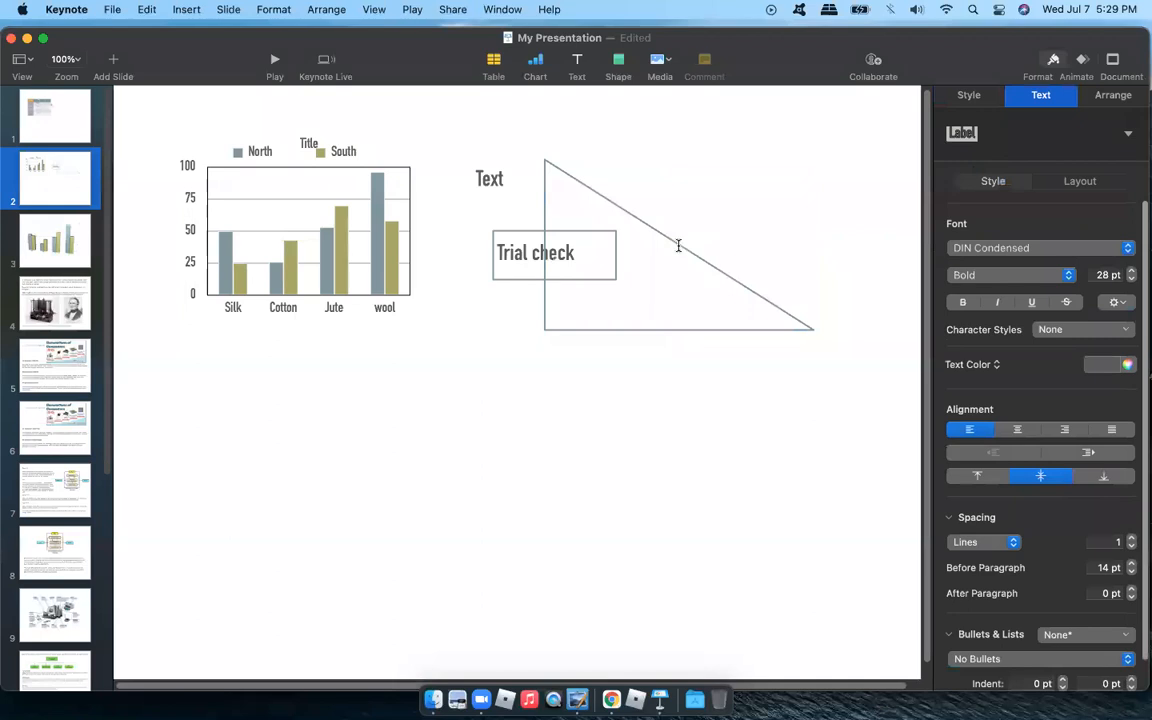
left_click(658, 341)
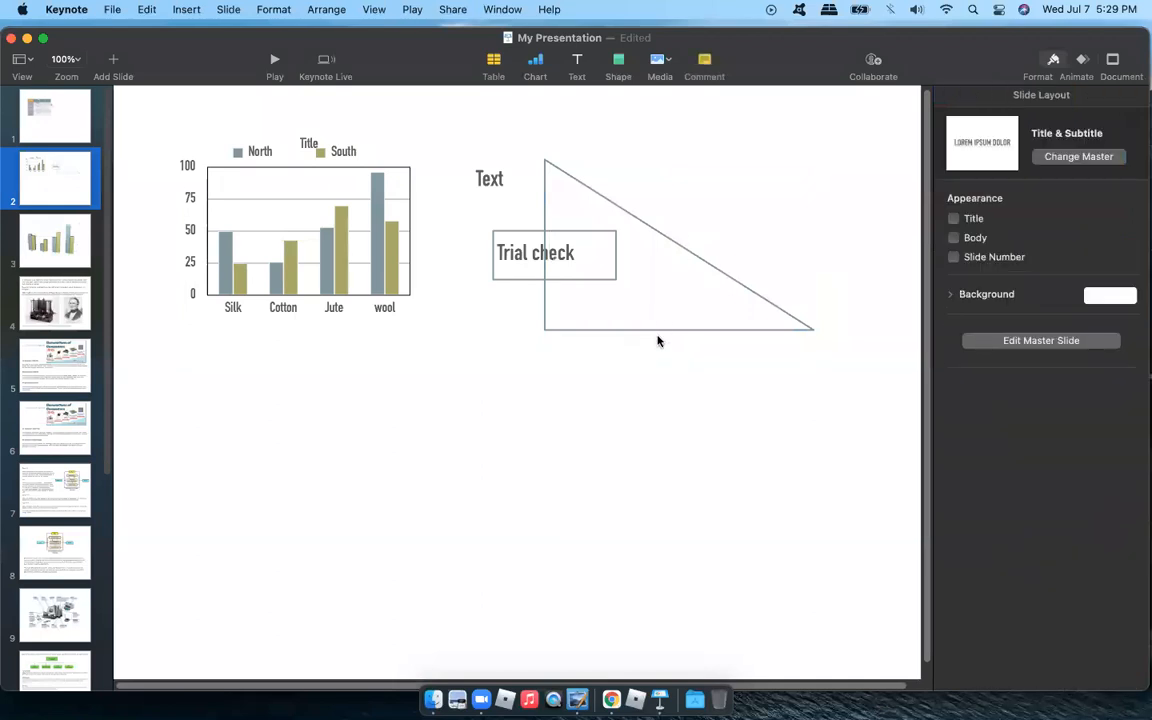
left_click_drag(656, 342, 615, 399)
left_click(615, 399)
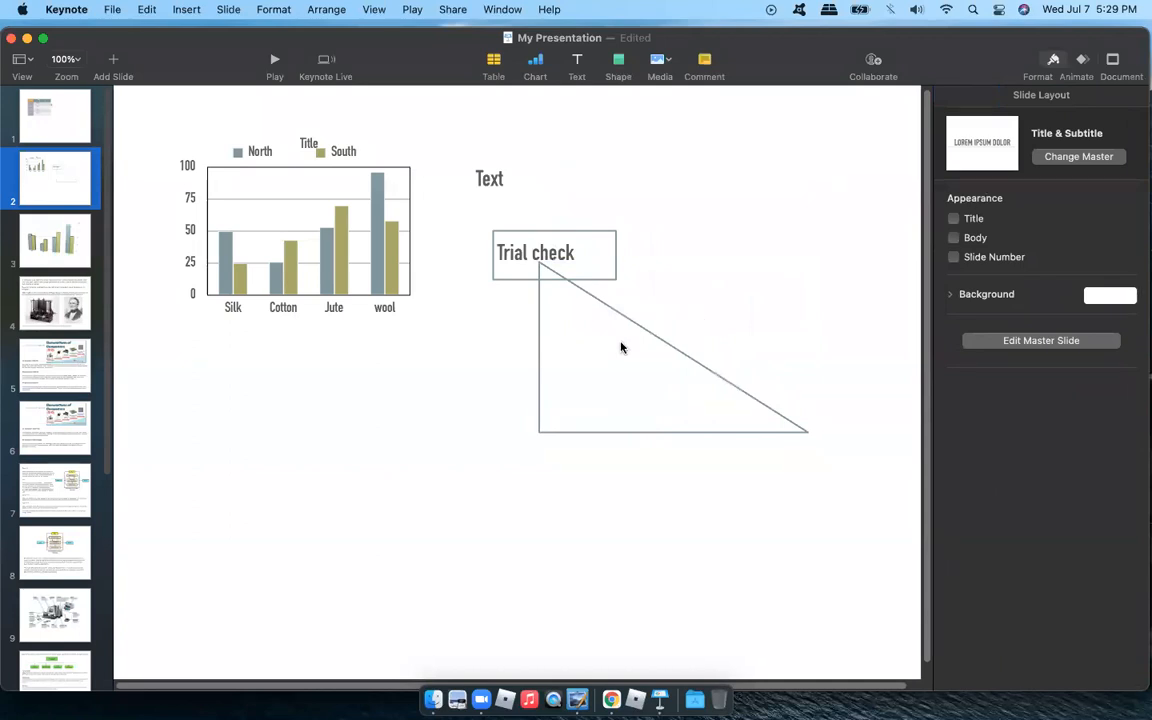
left_click(602, 433)
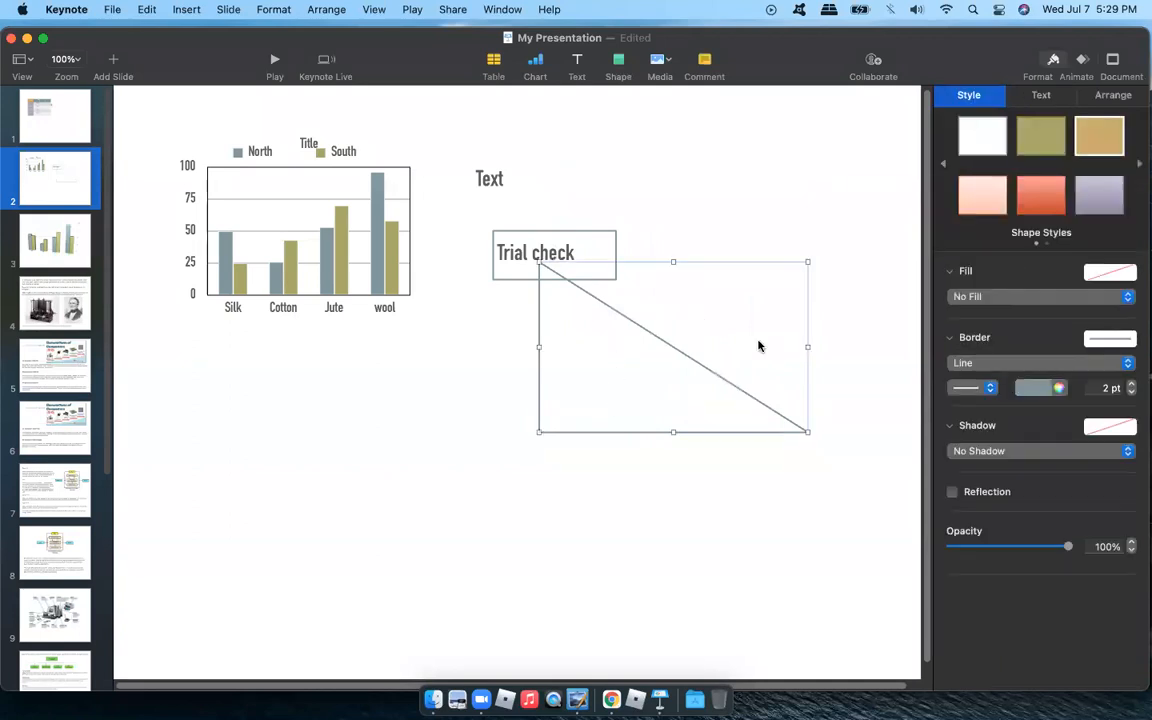
left_click(1038, 97)
left_click(660, 355)
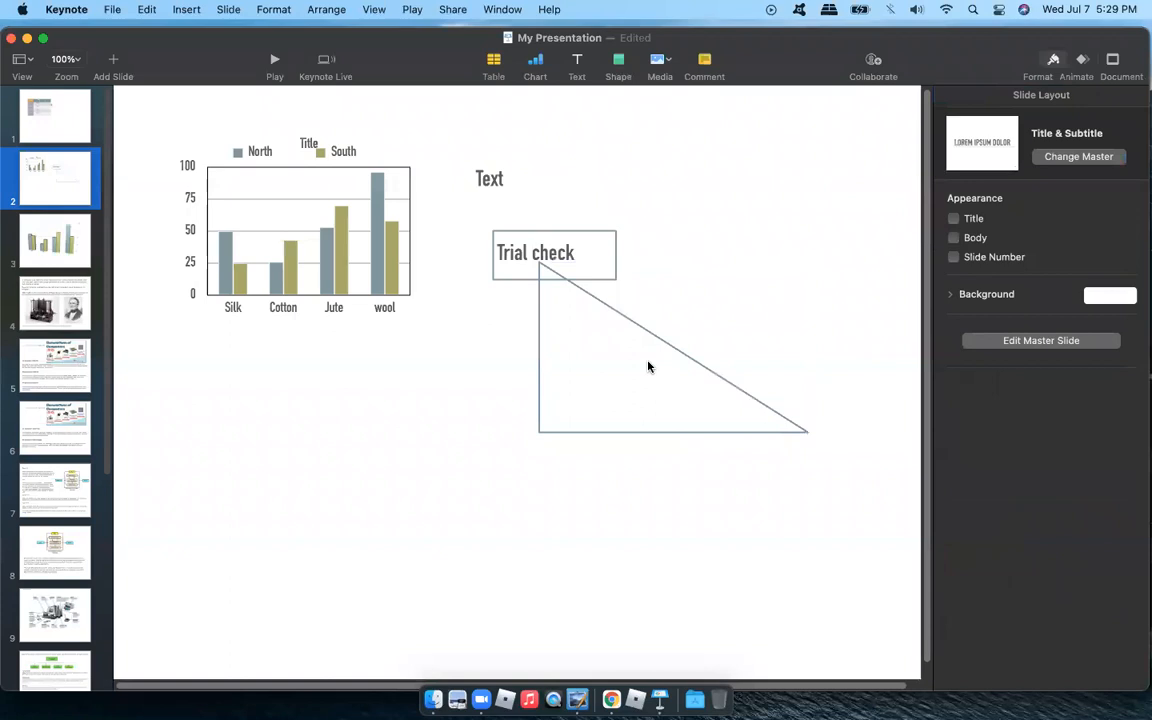
left_click(683, 355)
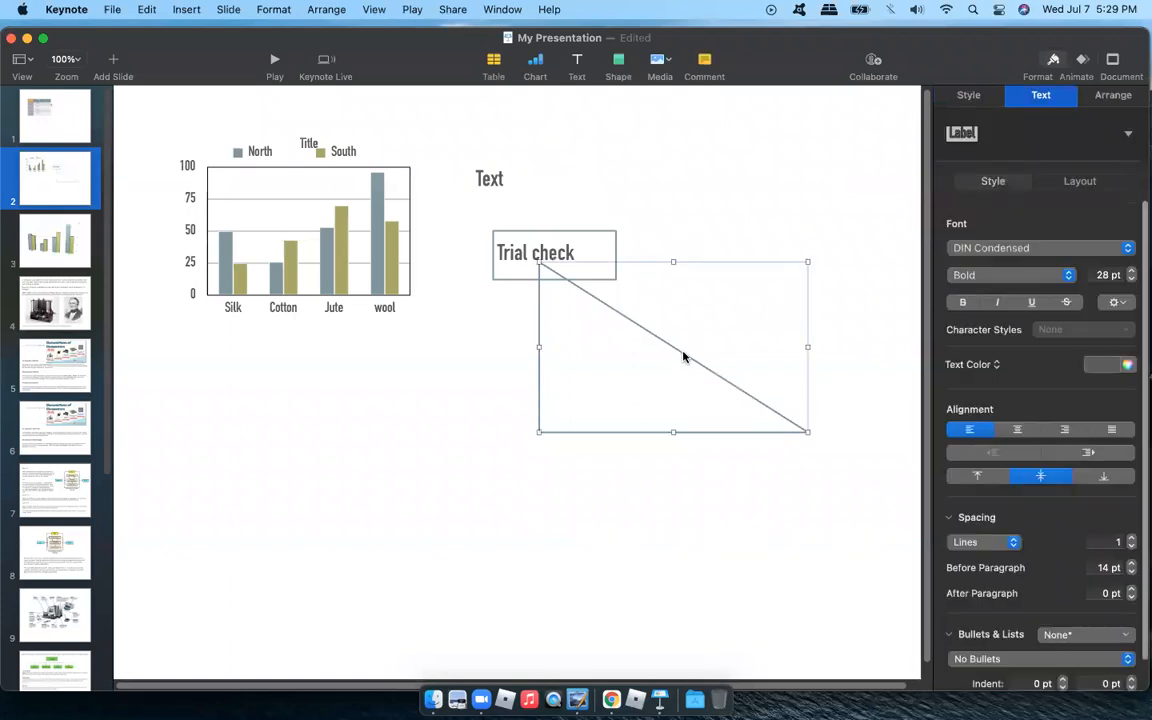
right_click(677, 356)
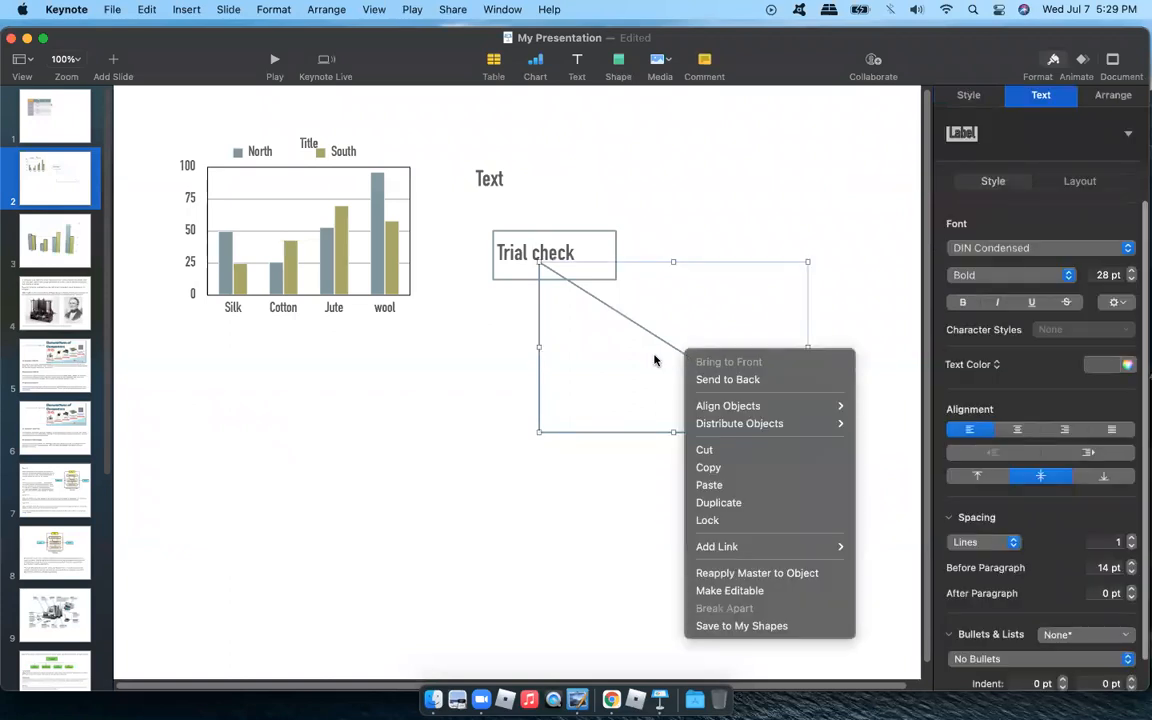
left_click(605, 374)
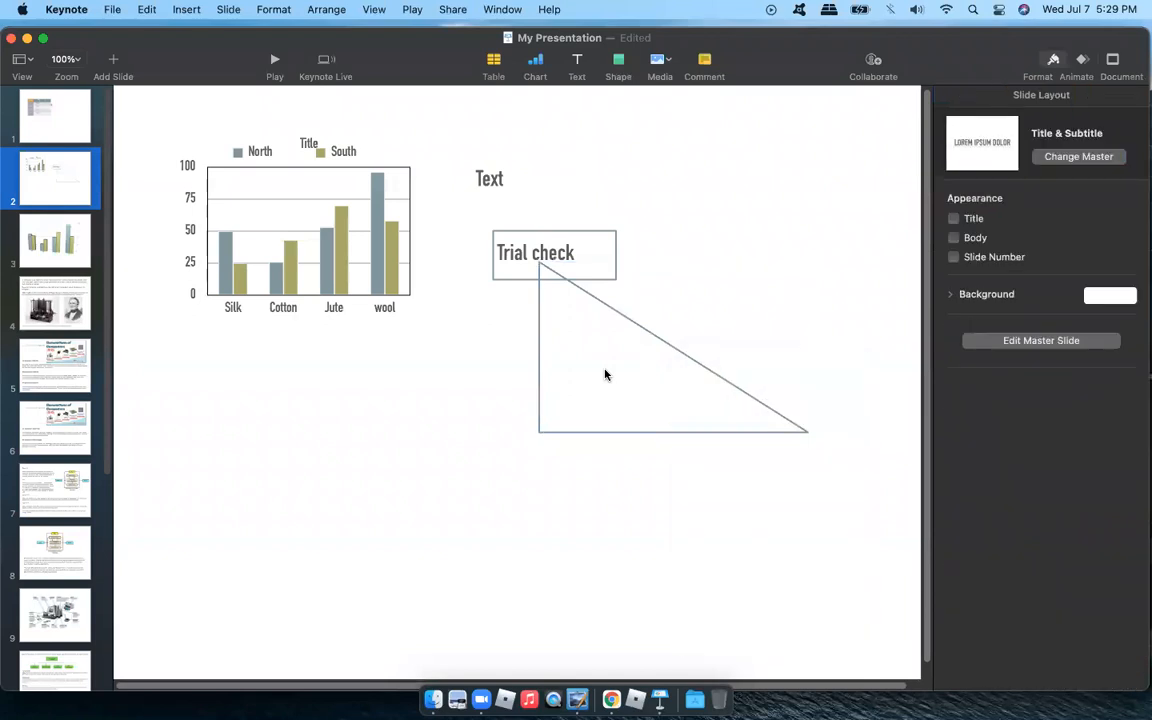
- Enter the text "Test 02" inside the right triangle
left_click(601, 437)
left_click(601, 437)
type("T")
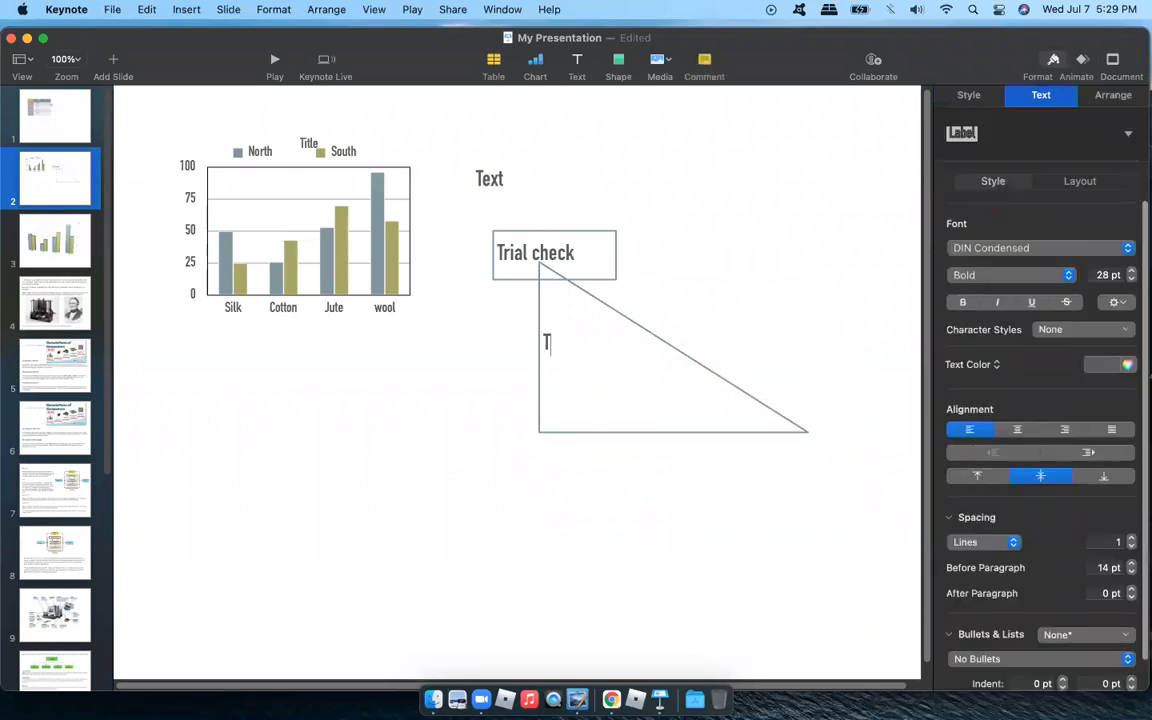
type("est 02")
left_click(645, 537)
- Move the "Test 02" triangle up beside the "Trial check" rectangle, just to its right without overlapping, and select it
left_click_drag(704, 376, 790, 277)
left_click(694, 380)
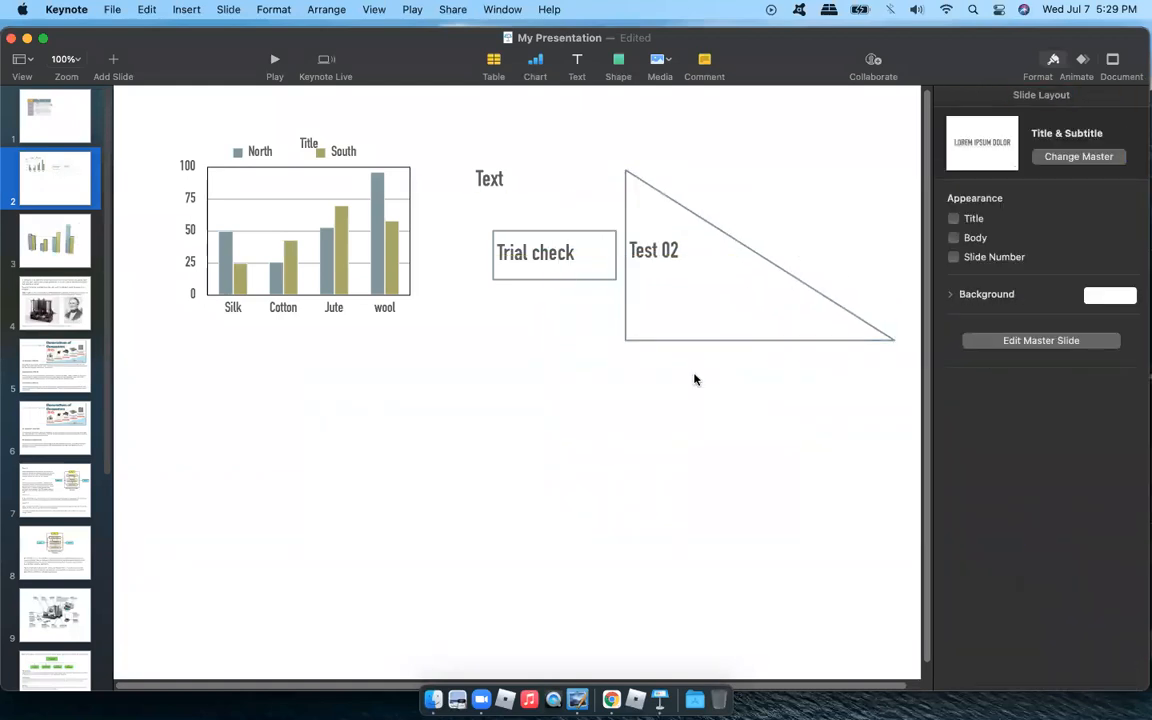
left_click(665, 257)
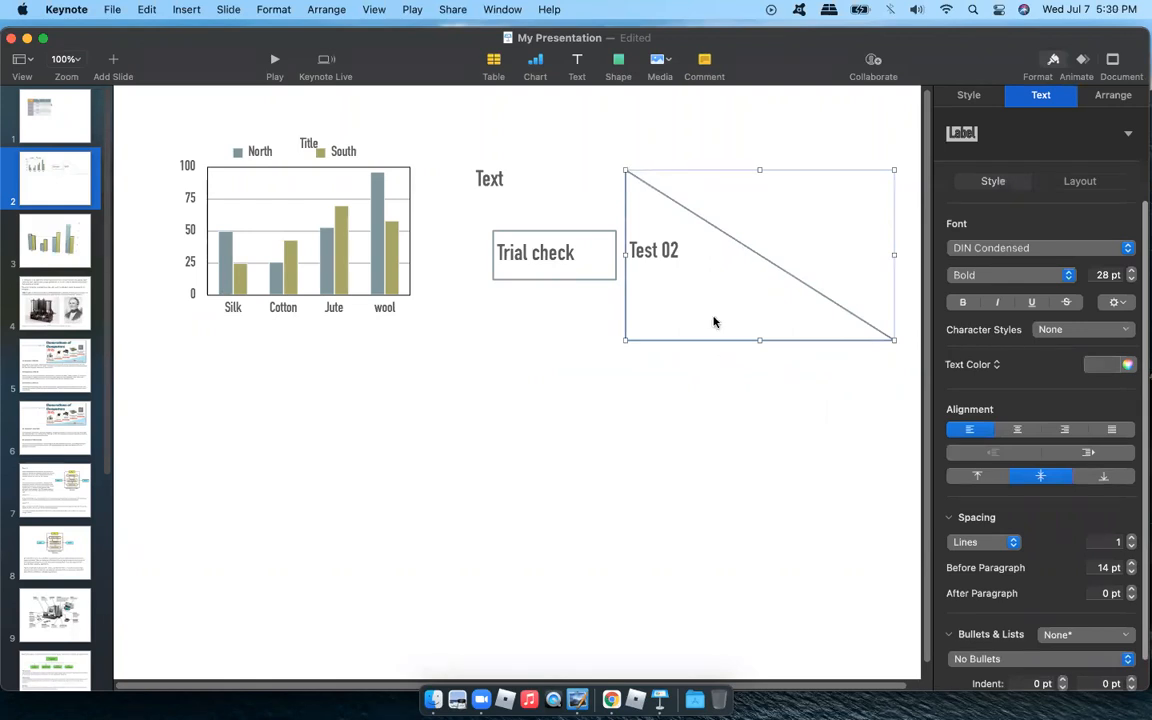
- On slide 1, move the table to the right of the demonstration text and rotated text box, then return to slide 2
left_click(66, 112)
left_click_drag(338, 258, 677, 252)
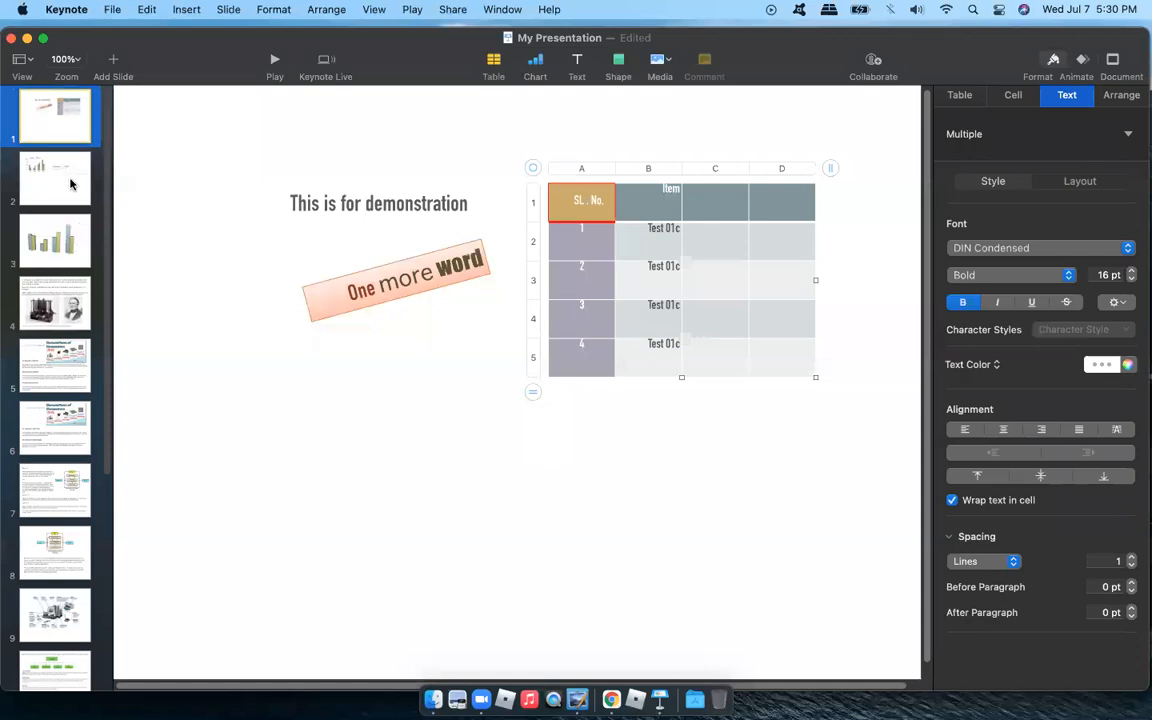
left_click(70, 183)
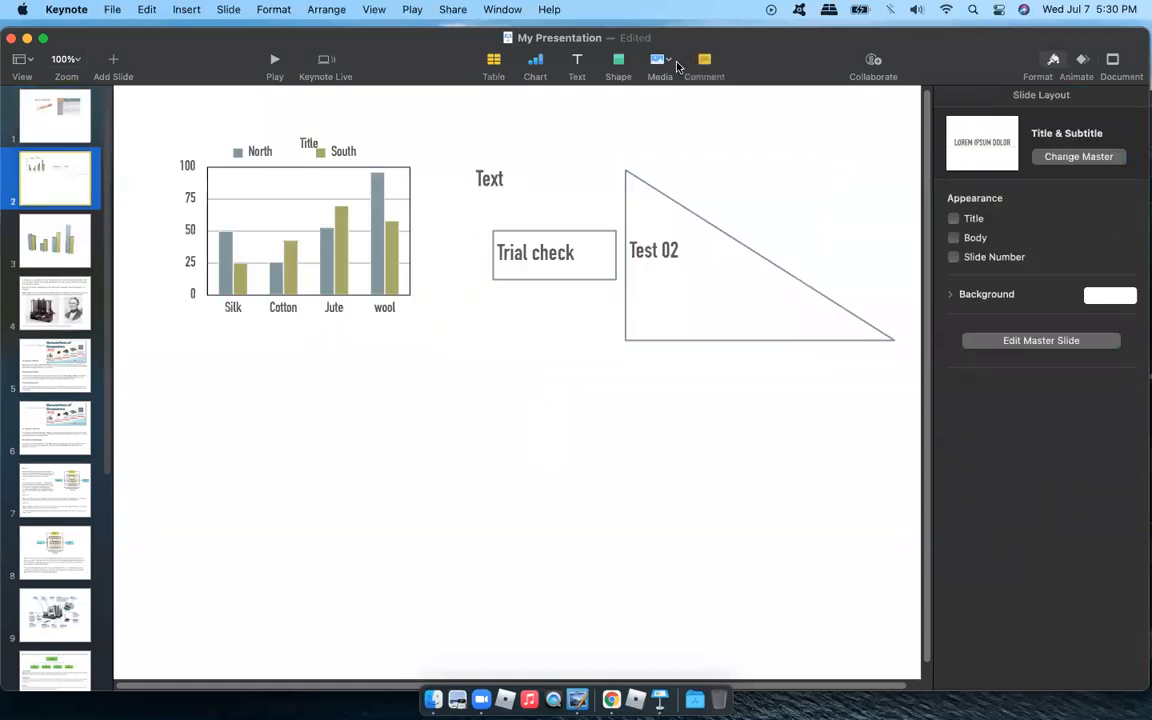
- Insert a long-sleeved shirt shape from the Objects category, enlarge it and place it below the "Trial check" rectangle
left_click(618, 62)
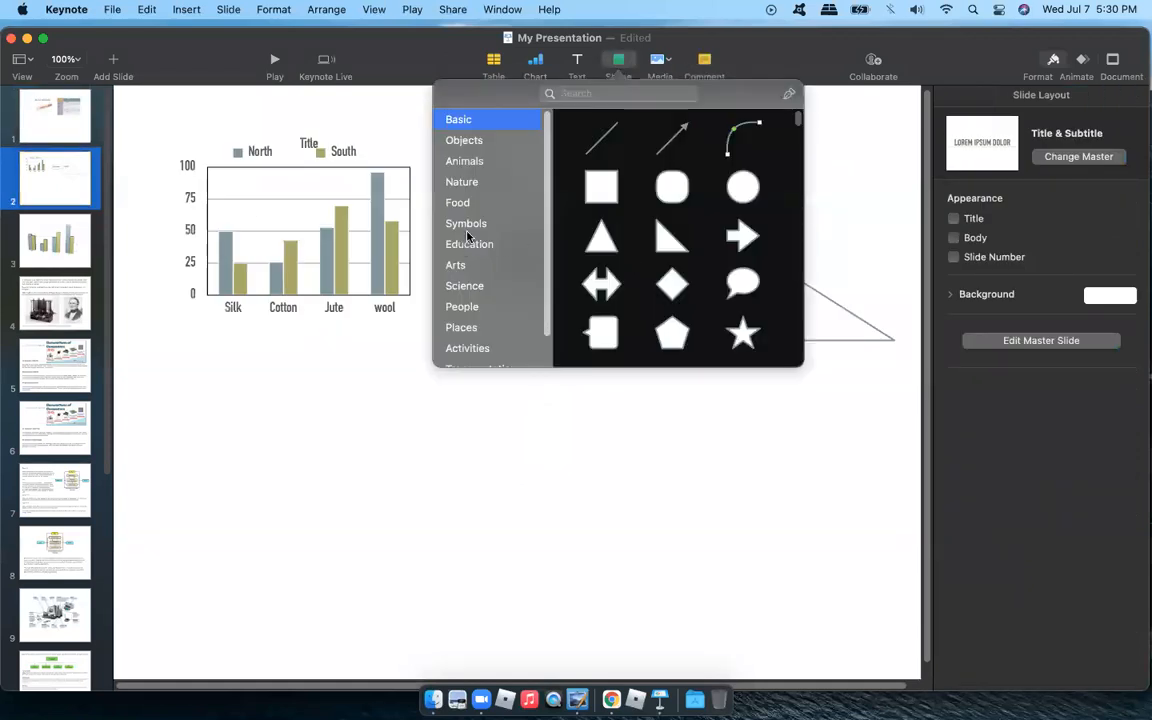
left_click(476, 140)
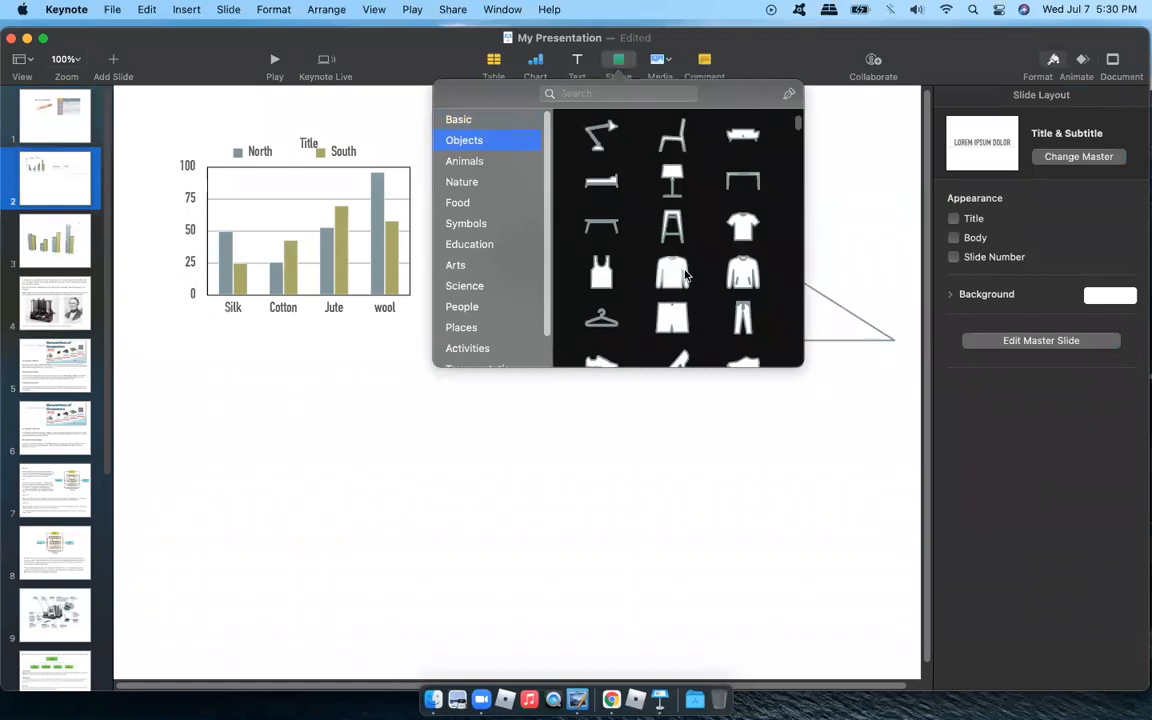
left_click(607, 245)
left_click_drag(558, 420, 716, 574)
left_click_drag(627, 433, 554, 406)
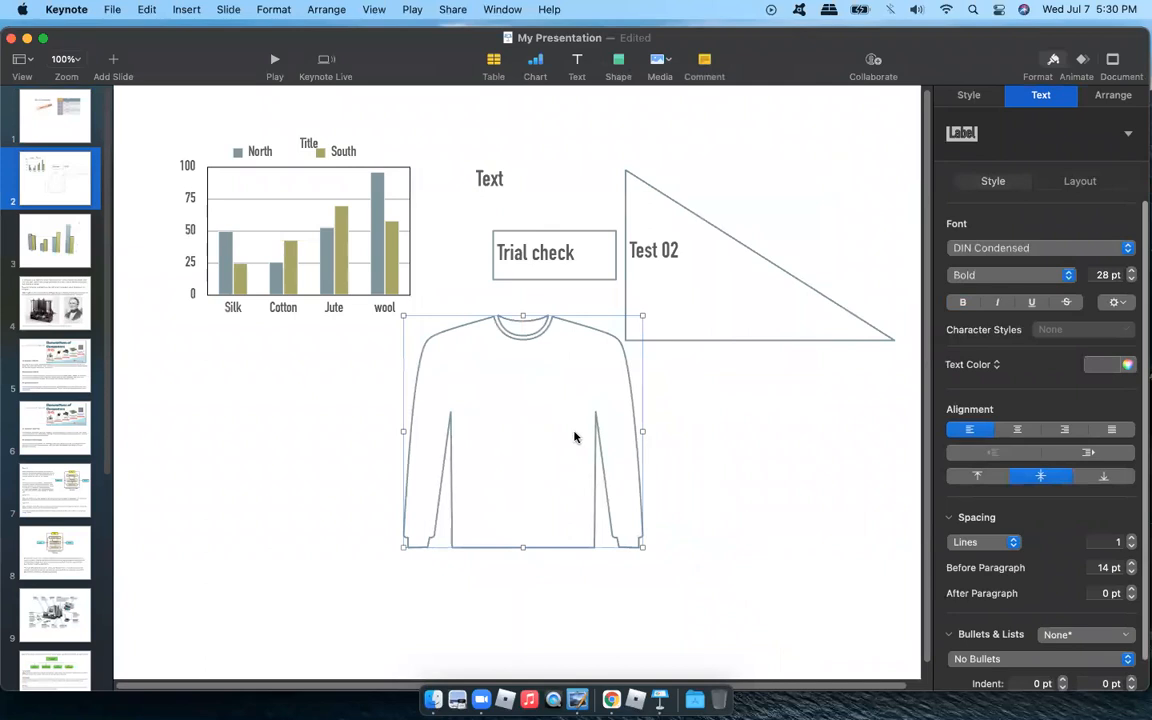
- Enlarge the shirt further and move it down until its collar sits just below the "Trial check" rectangle
left_click_drag(642, 313, 741, 174)
left_click(576, 365)
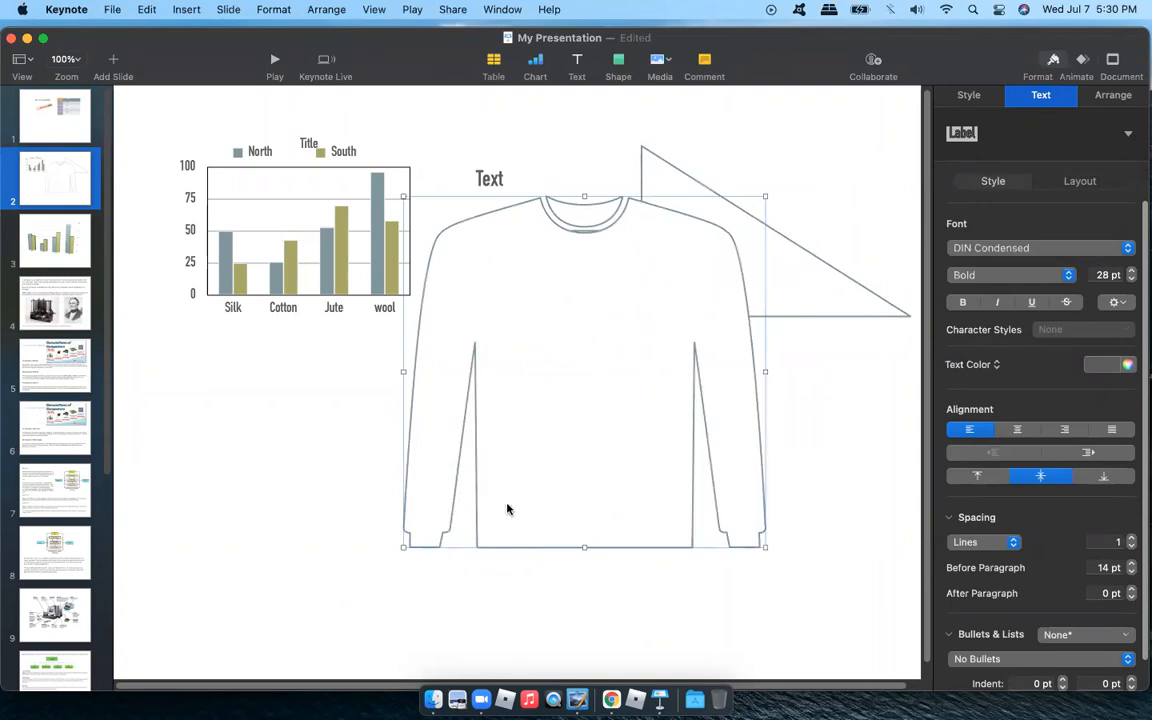
left_click_drag(568, 296, 472, 469)
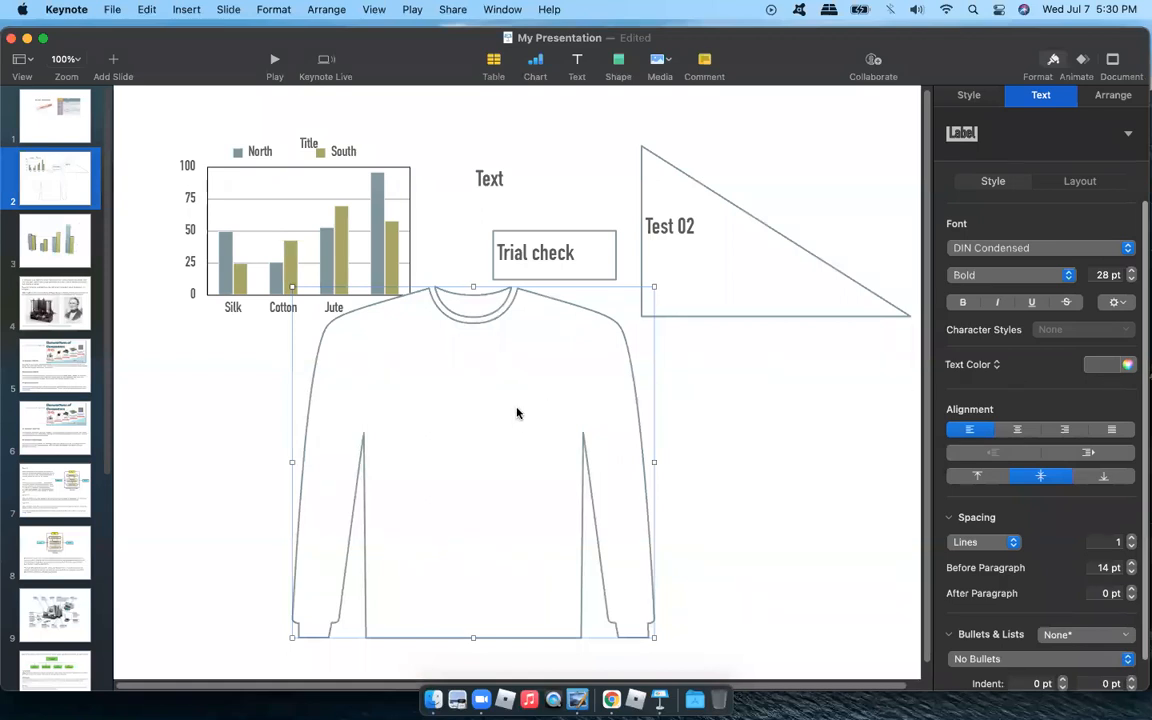
- Apply the red gradient shape style to the shirt and move it slightly up and right, over the lower part of the "Trial check" rectangle
left_click(968, 94)
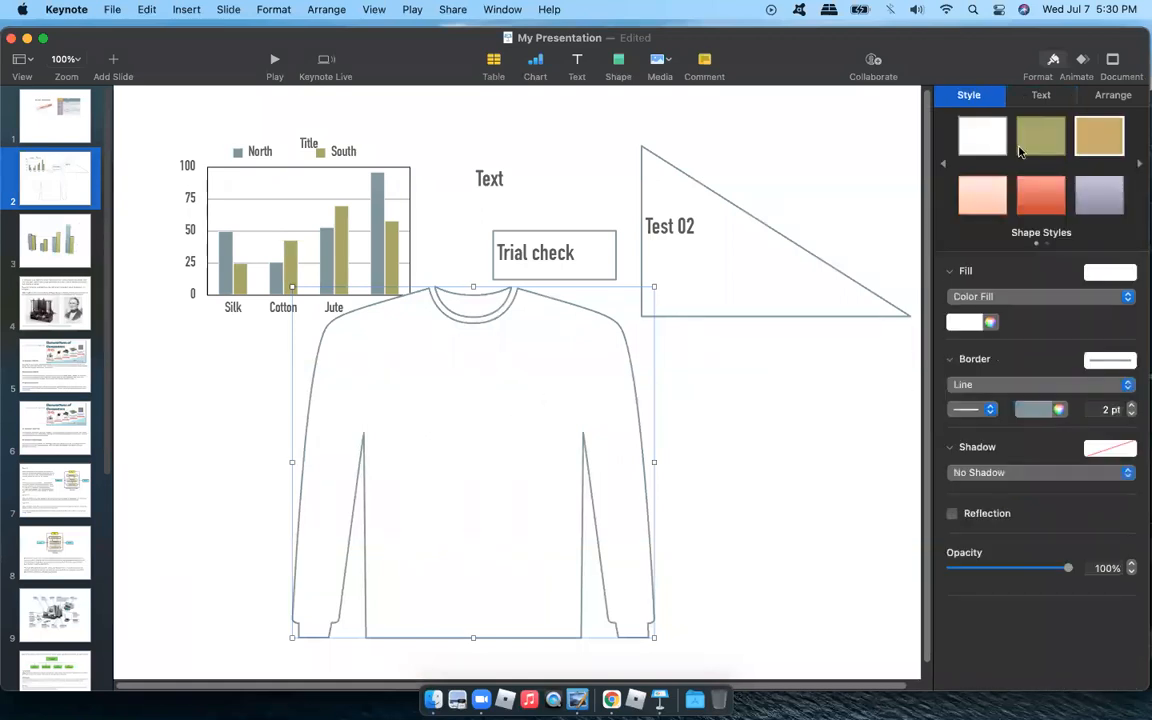
left_click(1043, 198)
left_click(789, 375)
left_click(506, 395)
left_click_drag(506, 395, 532, 365)
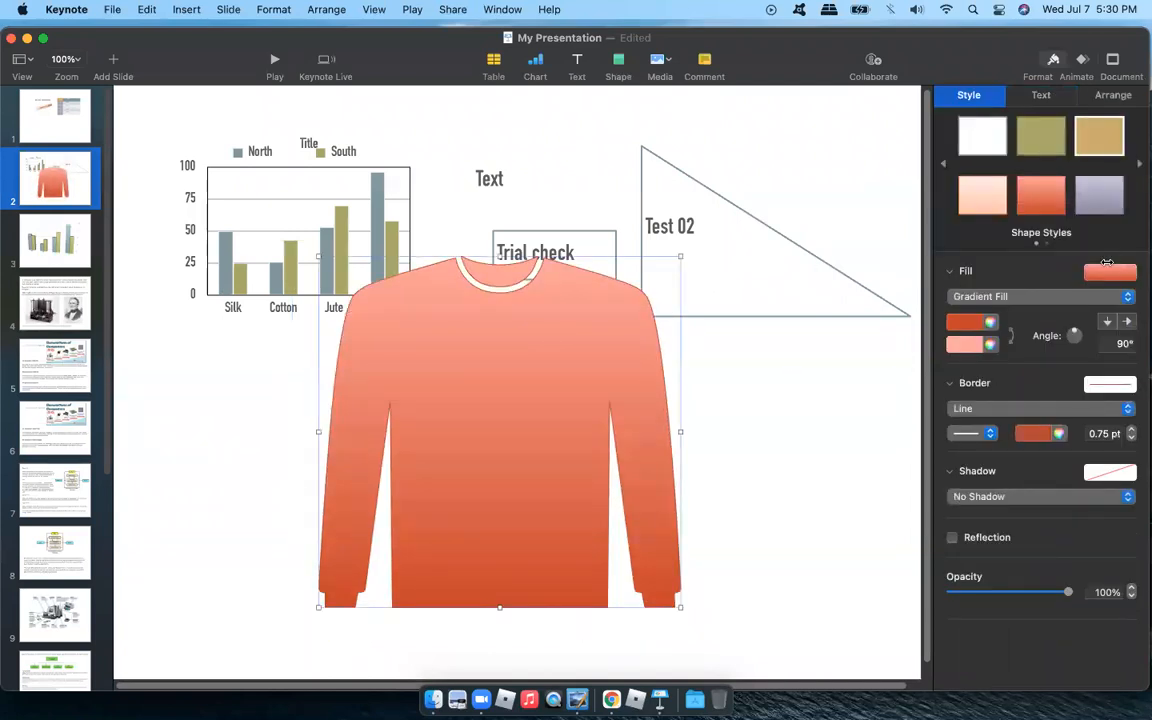
left_click(1129, 298)
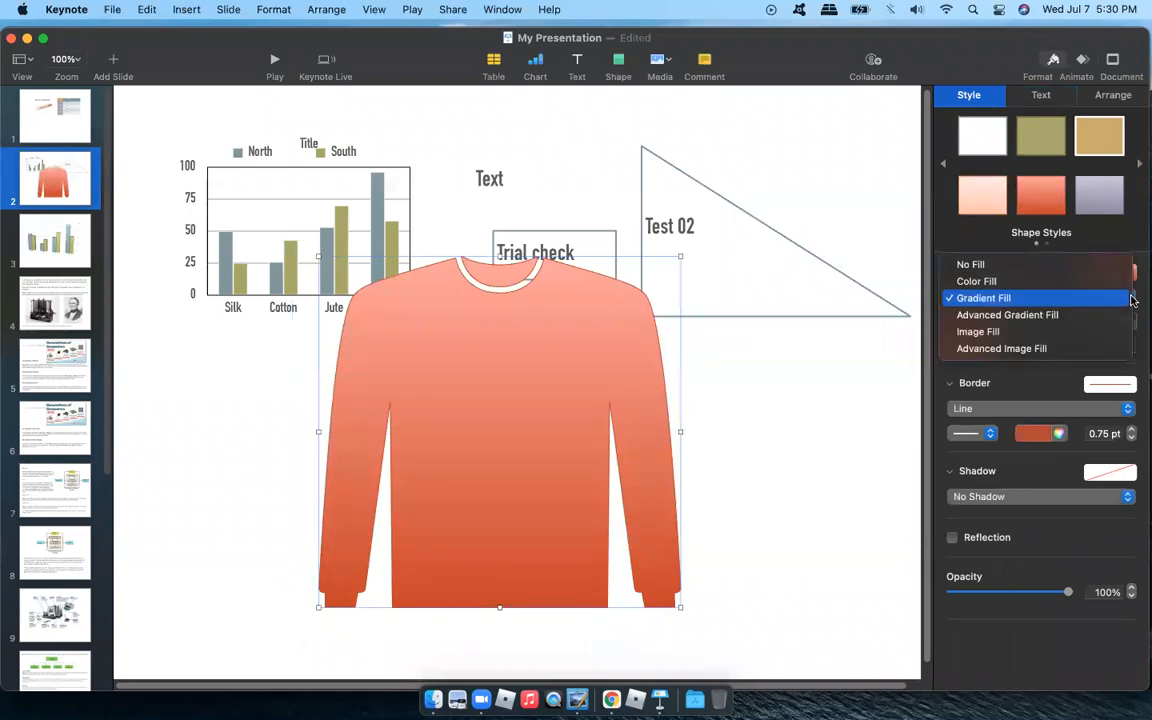
key("Up")
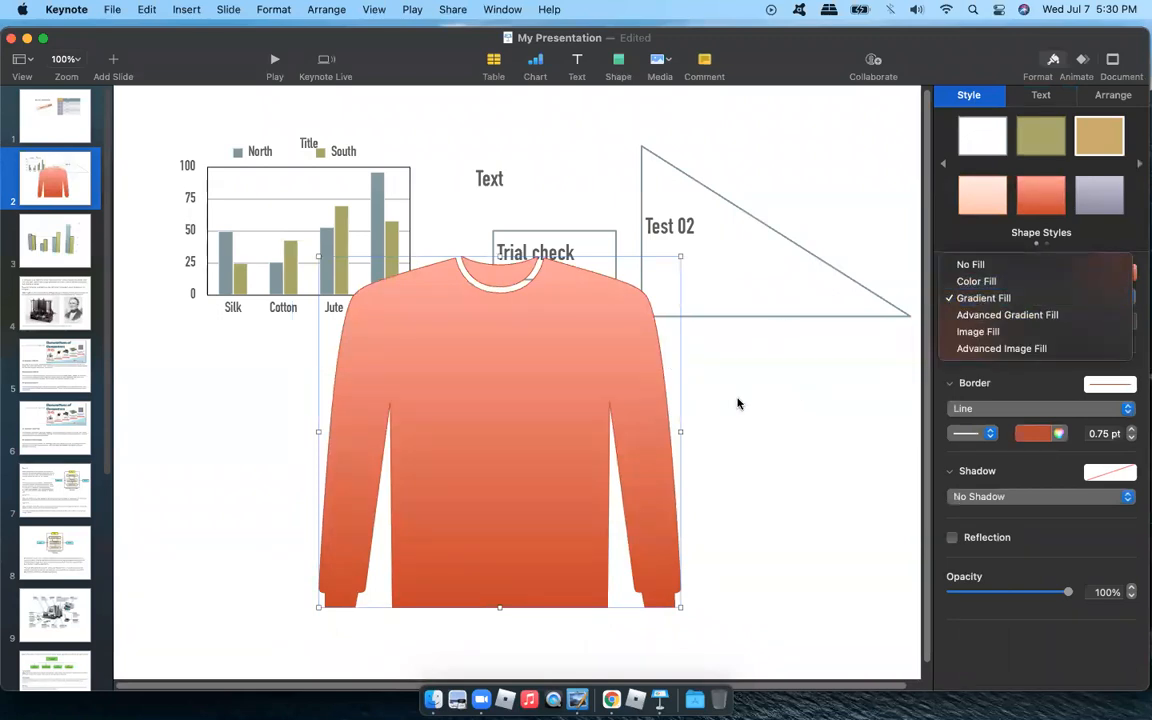
key("Escape")
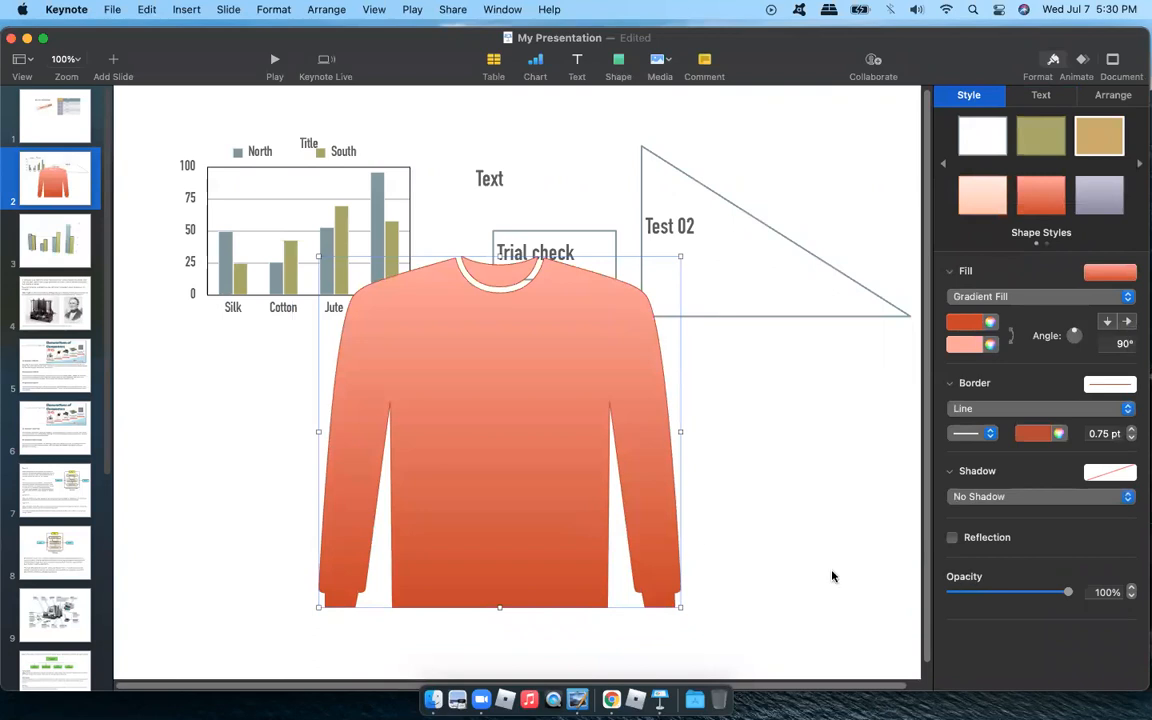
left_click(778, 535)
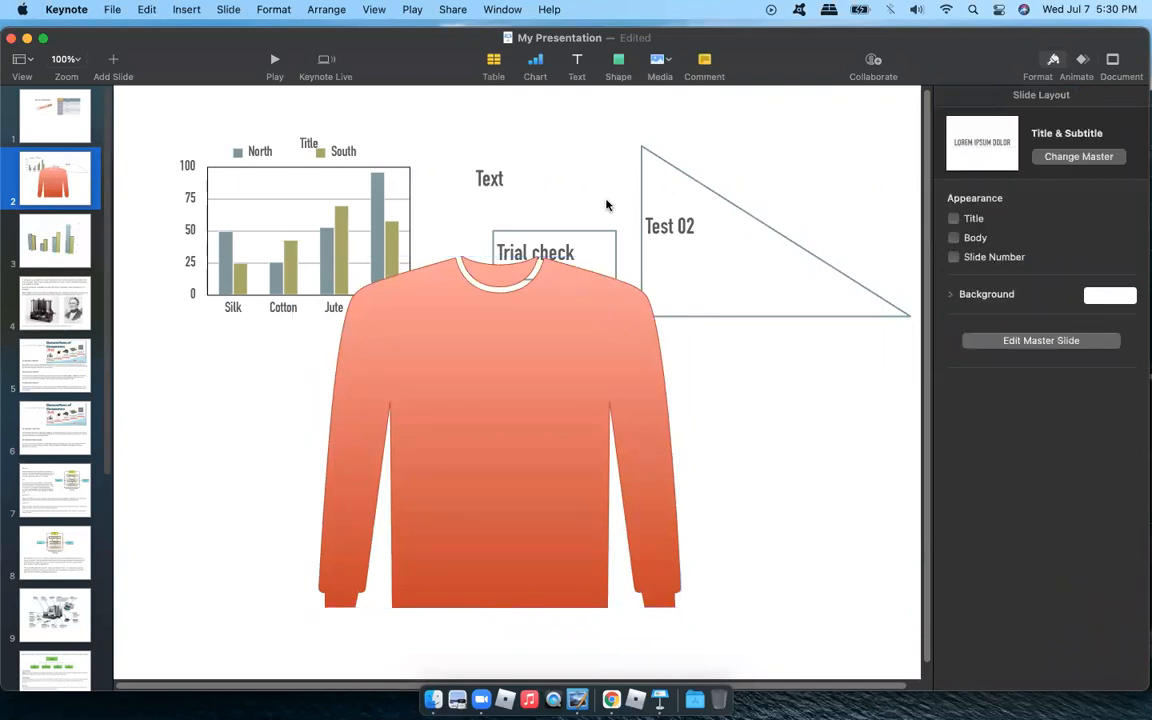
- Browse the shape library's categories, look through the Animals shapes, and close the library without inserting one
left_click(618, 65)
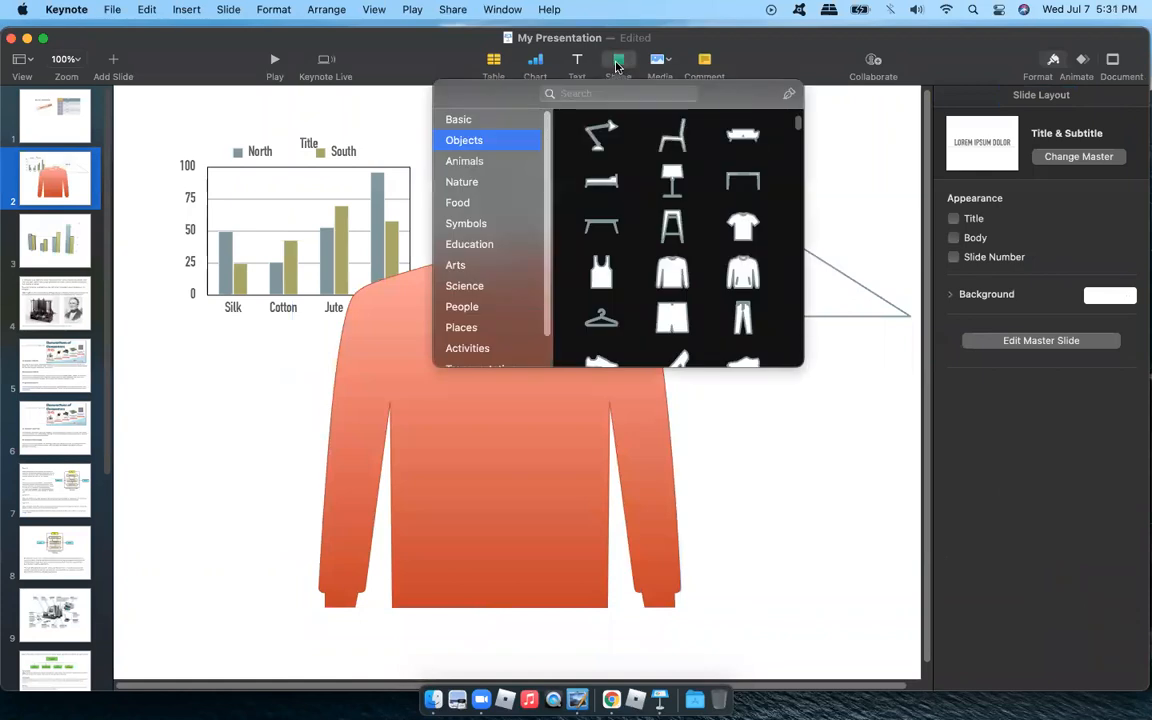
scroll(476, 197, "down", 1)
left_click(469, 216)
left_click(486, 189)
left_click(487, 148)
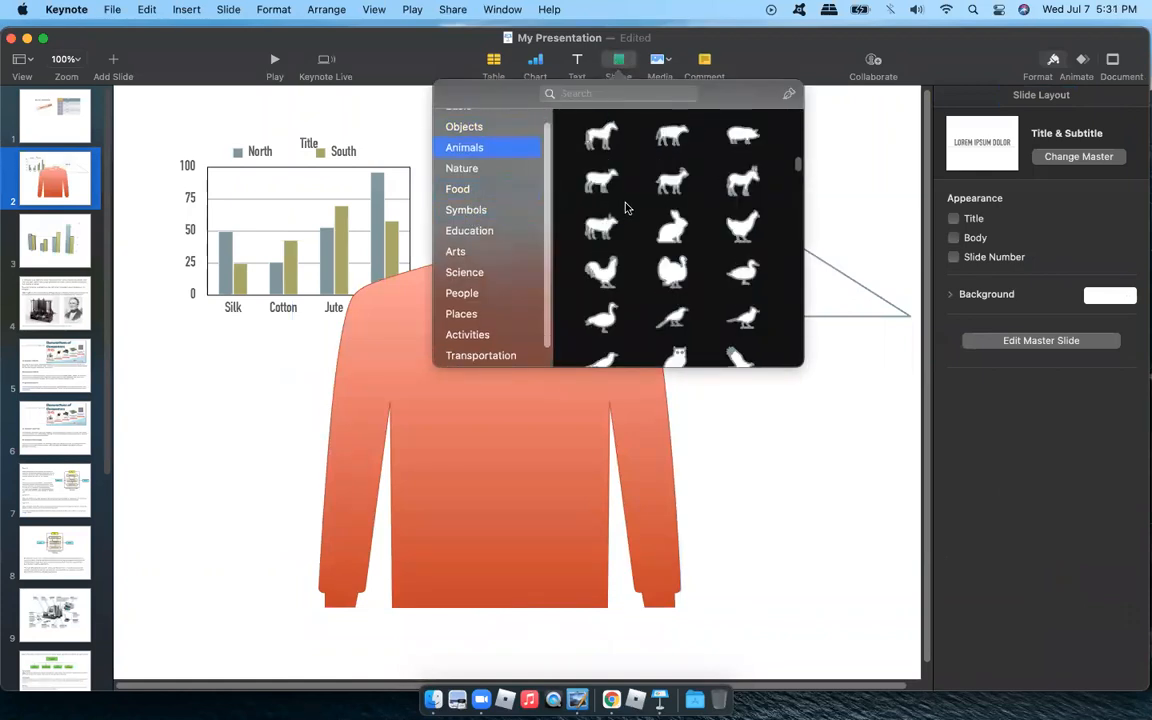
scroll(625, 207, "down", 5)
scroll(633, 220, "down", 3)
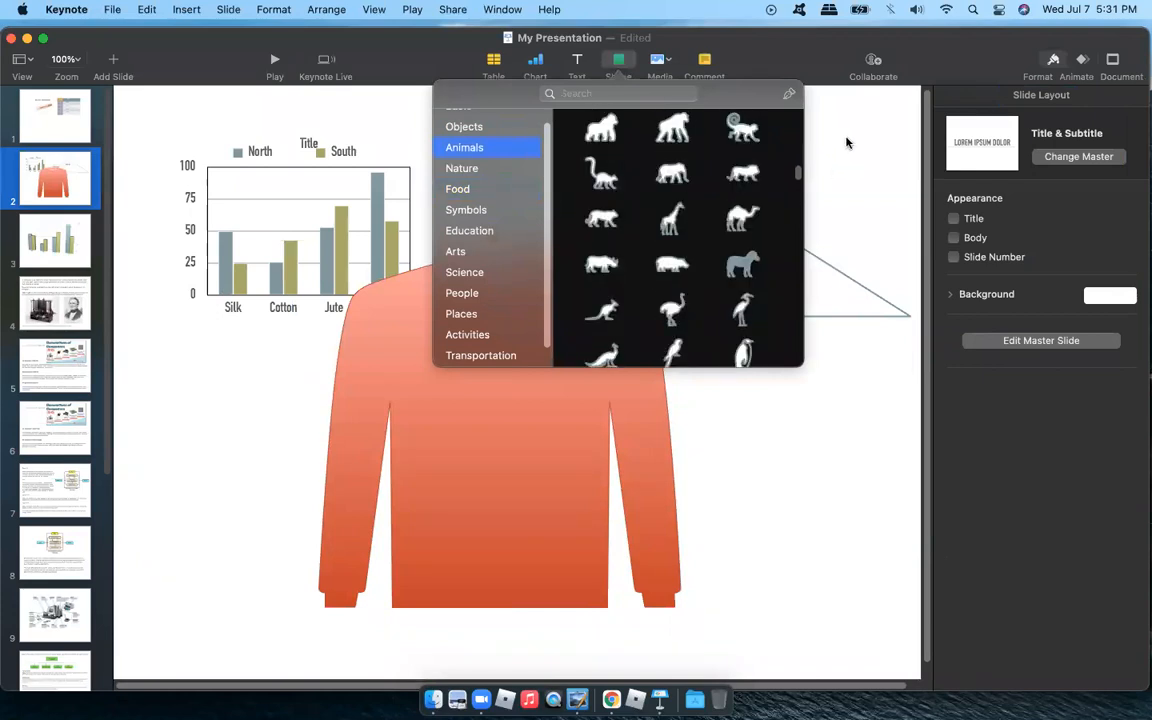
left_click(792, 149)
- Check the photo library for pictures that could be inserted, and close the media browser
left_click(660, 62)
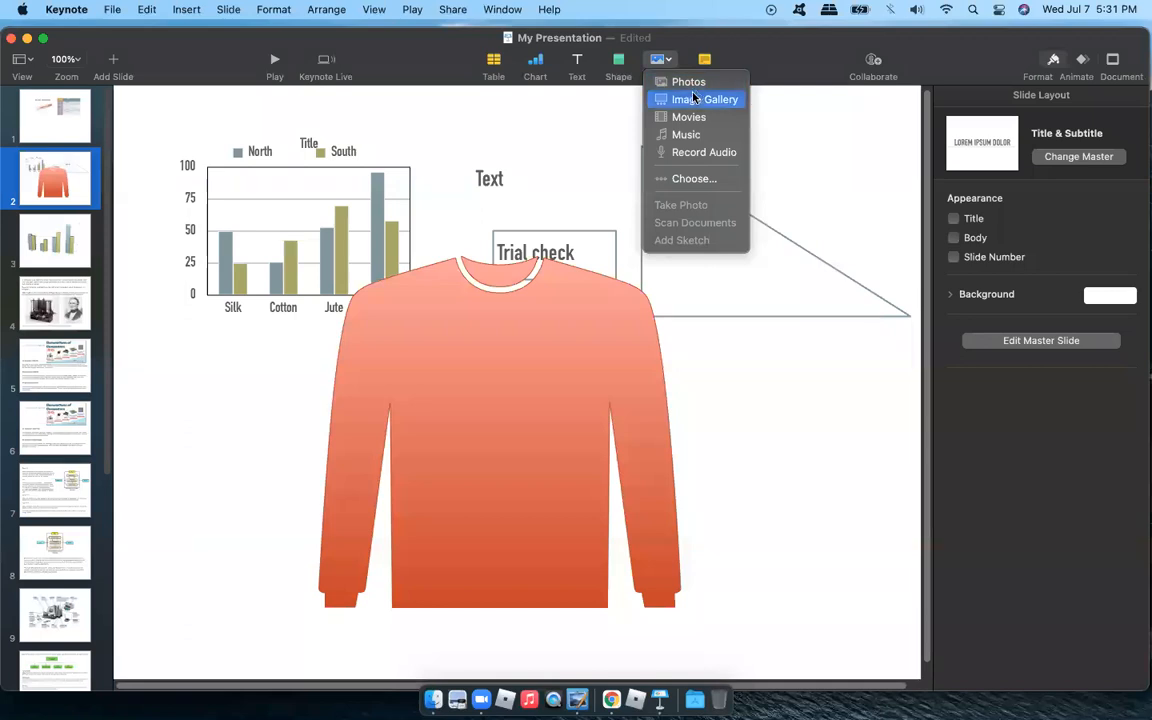
left_click(663, 83)
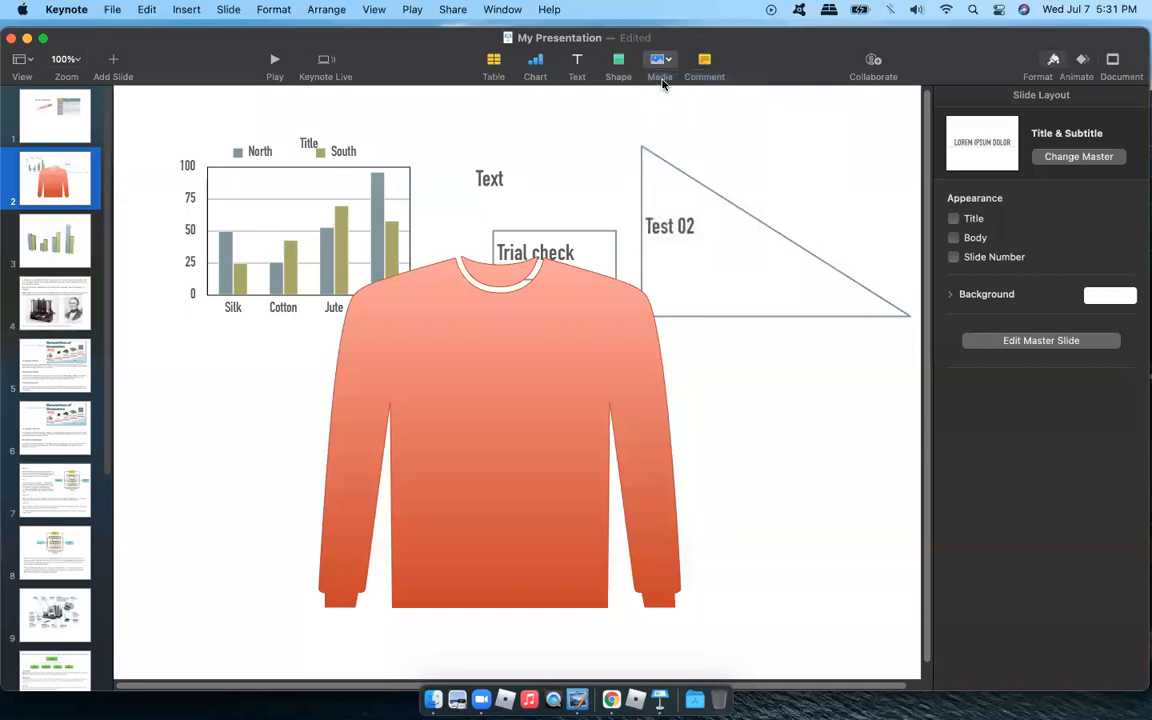
left_click_drag(716, 212, 748, 226)
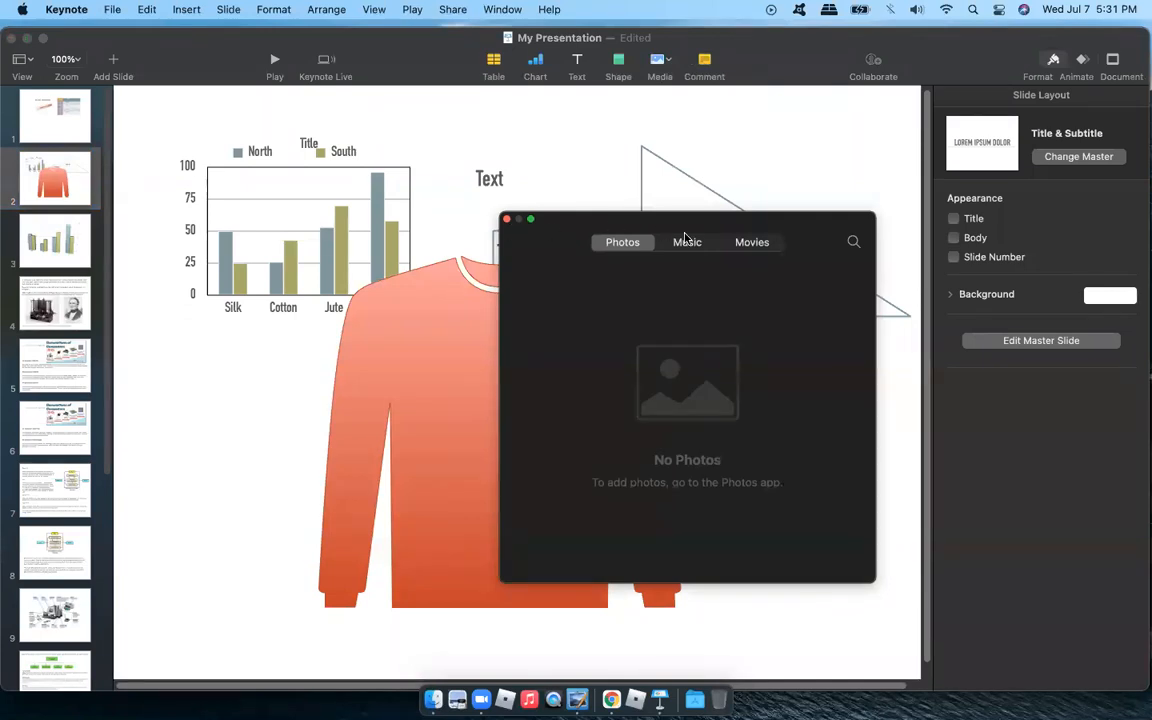
left_click_drag(672, 221, 590, 181)
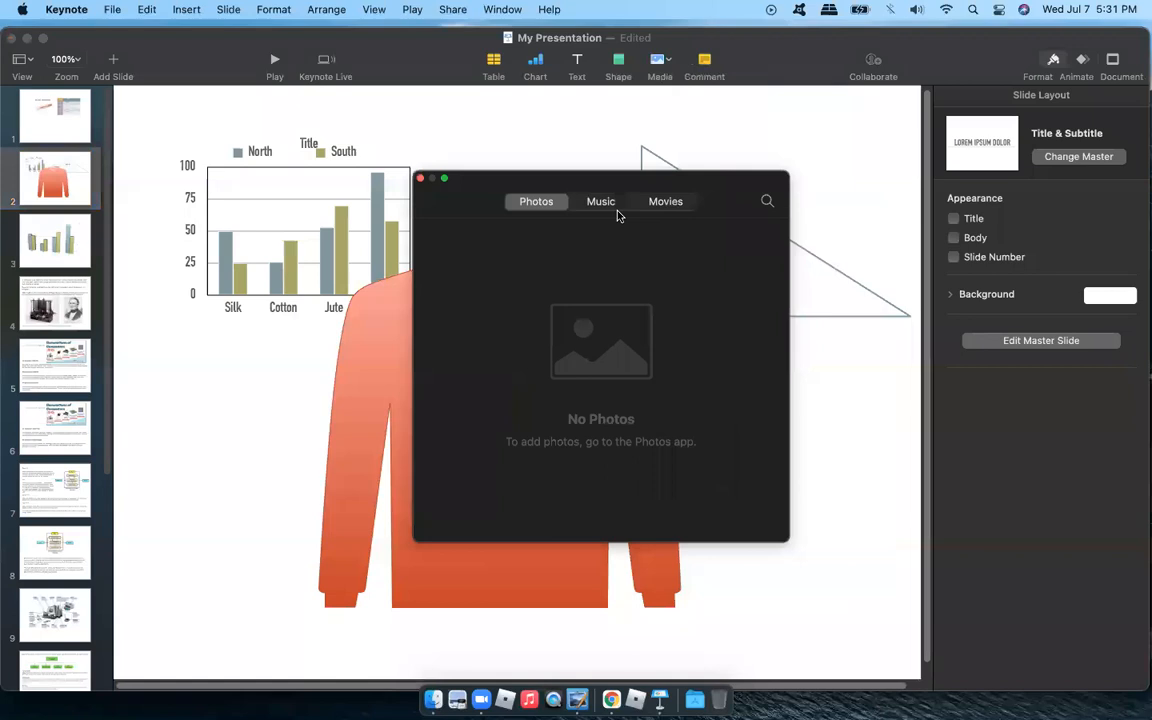
left_click_drag(625, 180, 661, 163)
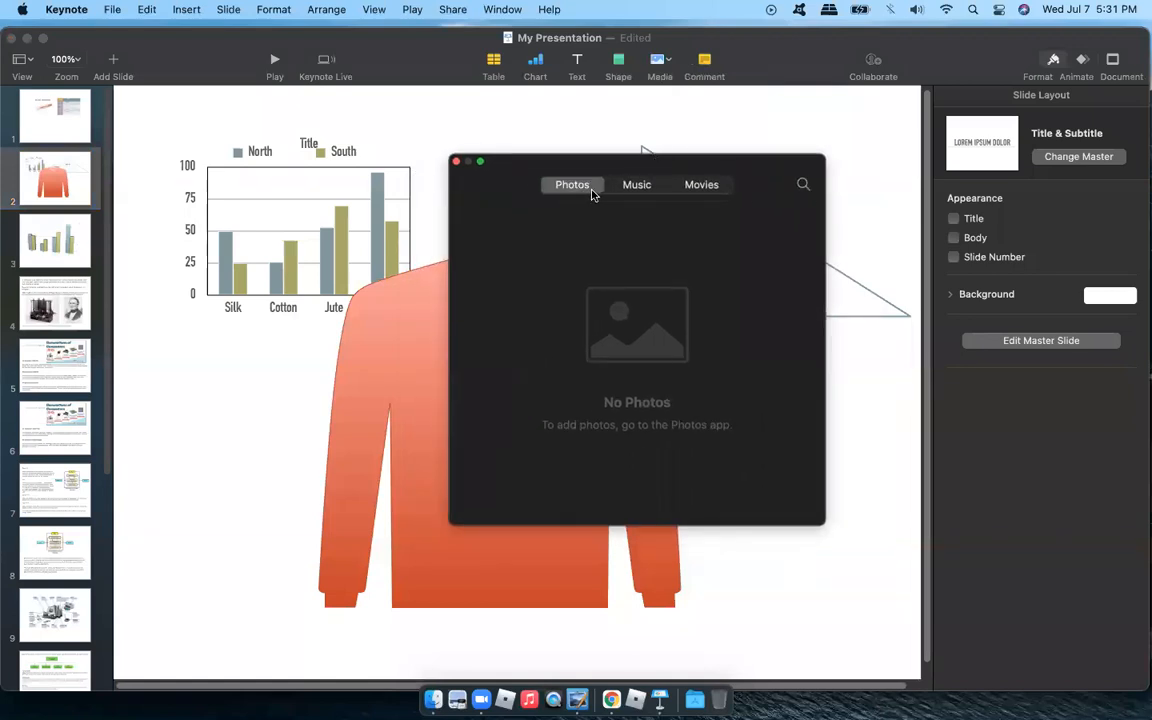
left_click(456, 162)
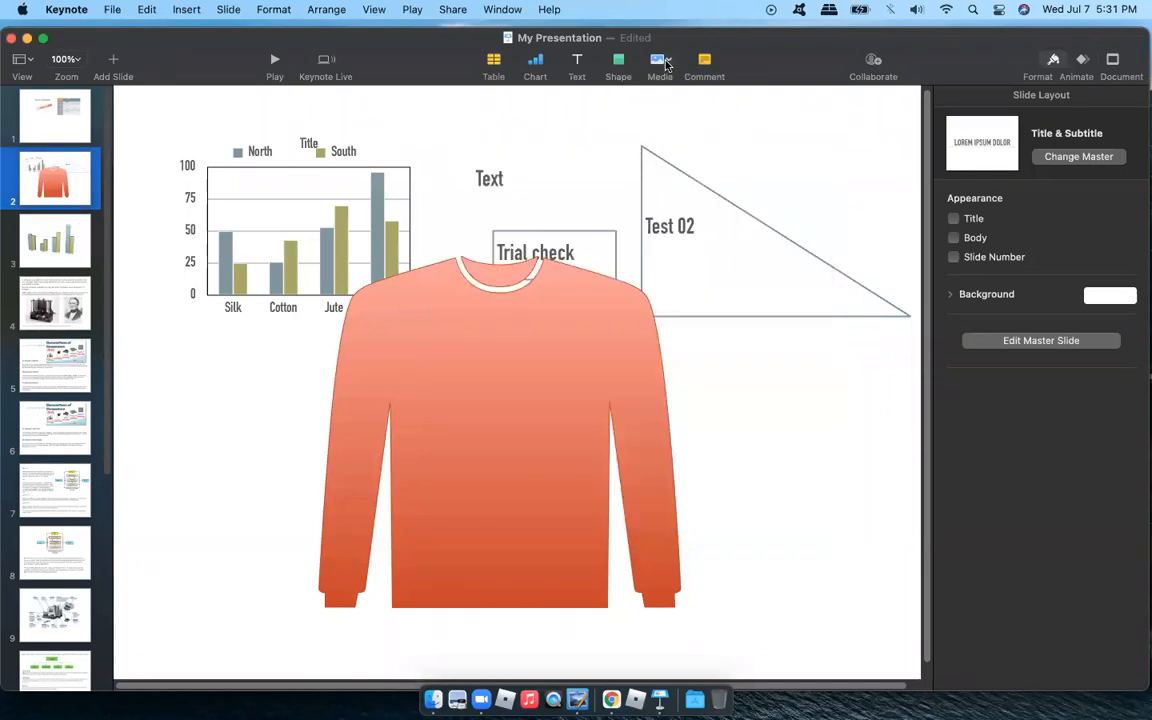
- Insert an image gallery on slide 2 and shrink it to about 585 by 346 pt
left_click(662, 62)
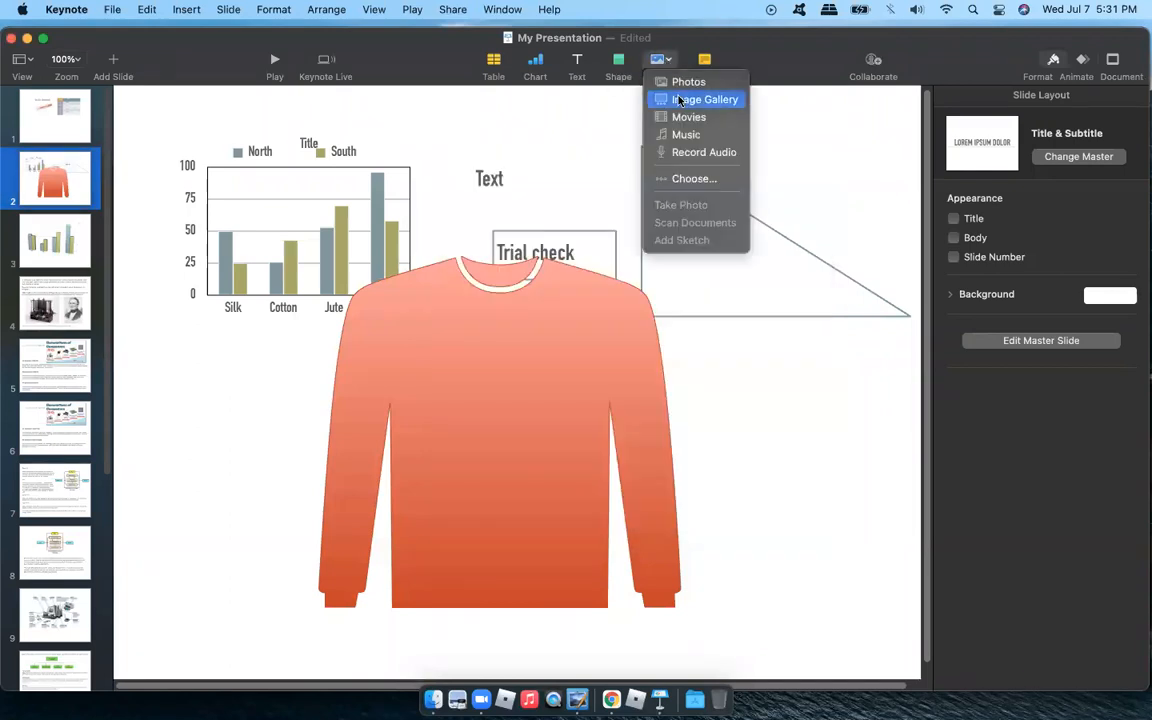
left_click(678, 99)
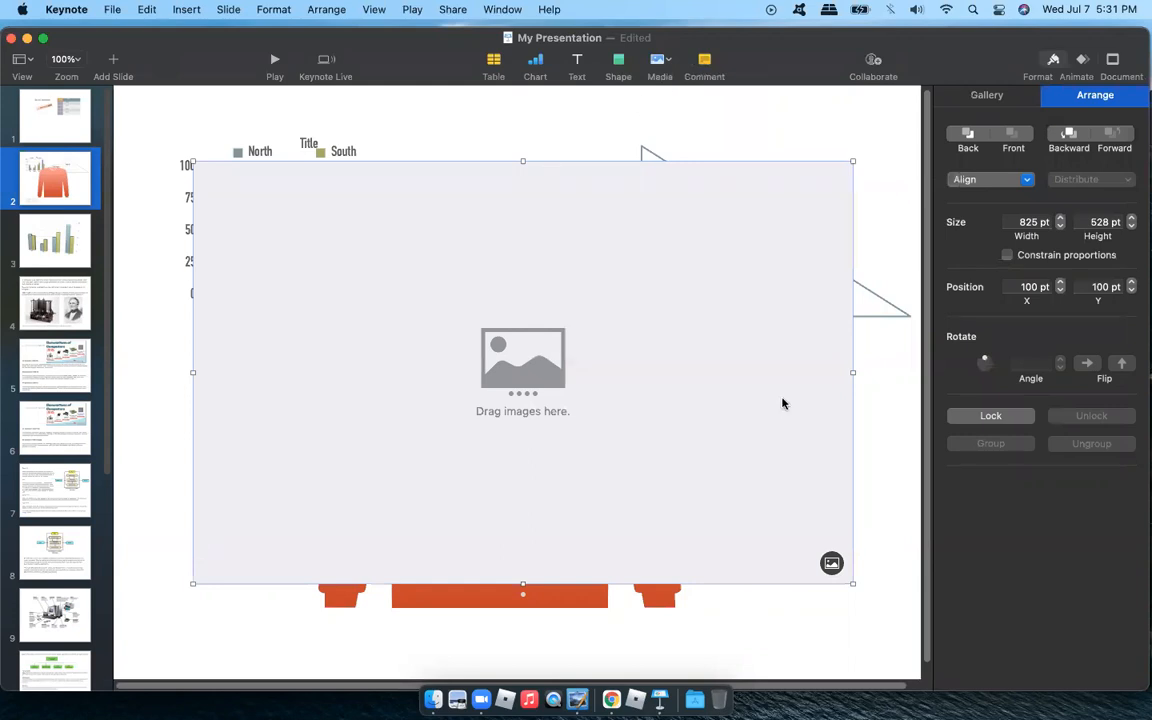
left_click_drag(852, 583, 660, 437)
right_click(577, 333)
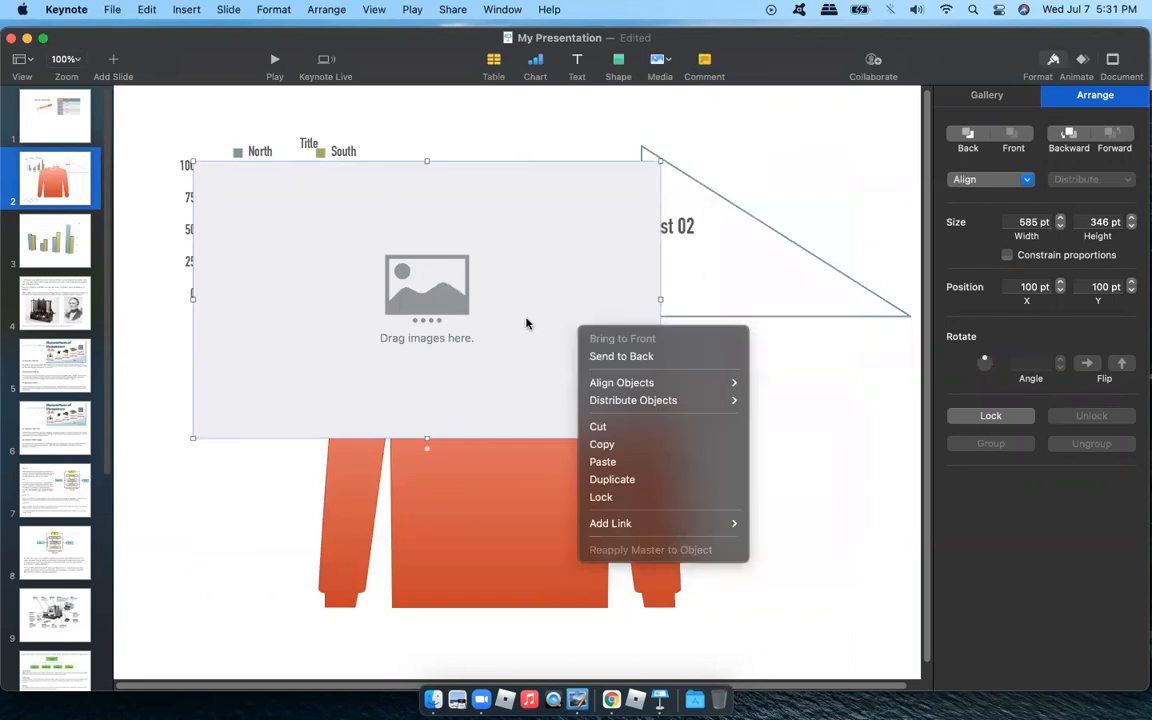
left_click(476, 290)
- Start choosing an image for the gallery, go up from Computer Basics to its parent folder, and check the Audacity_Projects folder
left_click(641, 405)
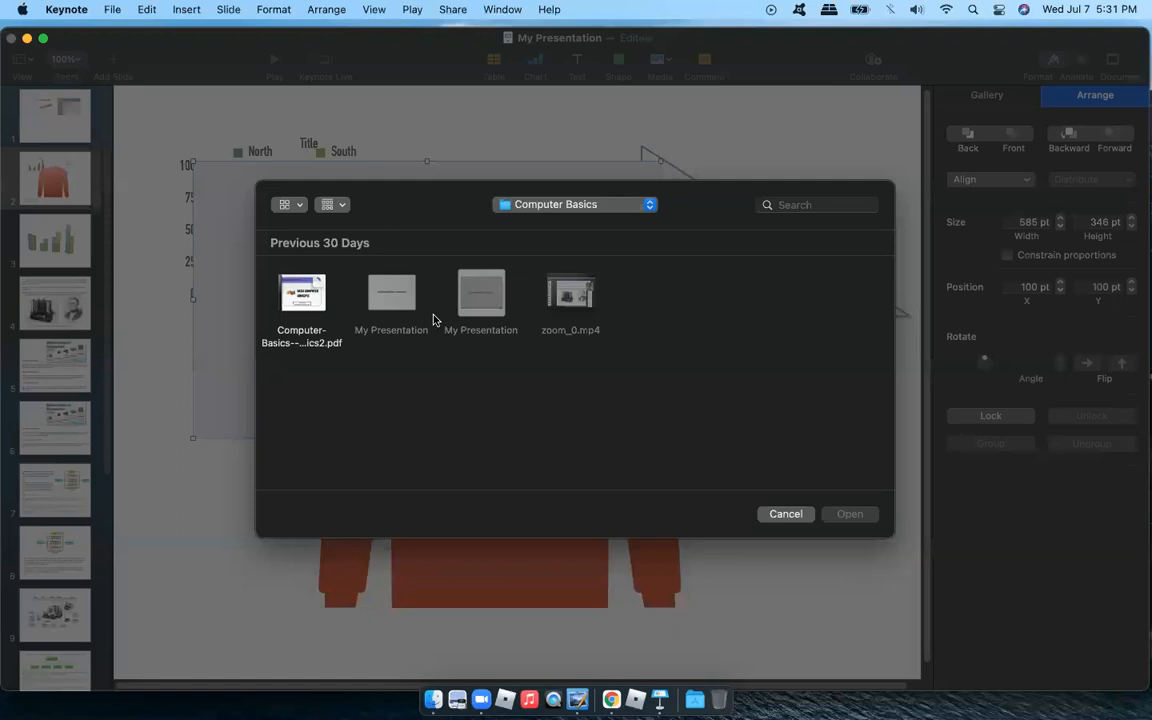
left_click(648, 205)
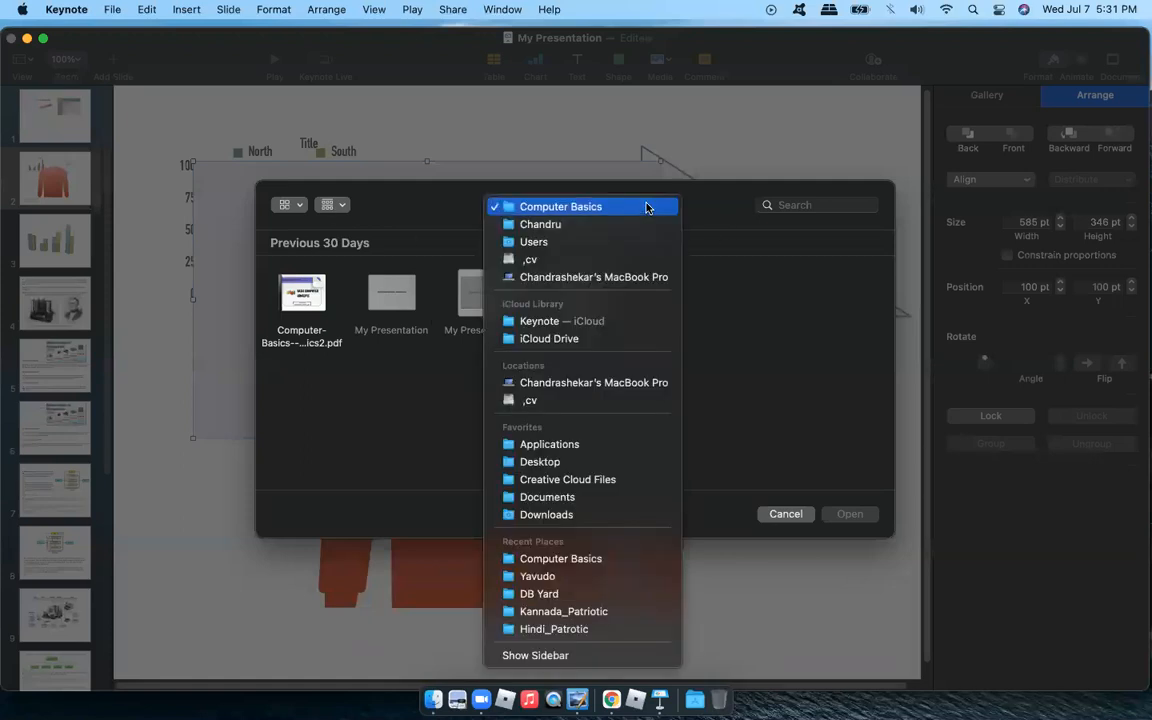
left_click(590, 223)
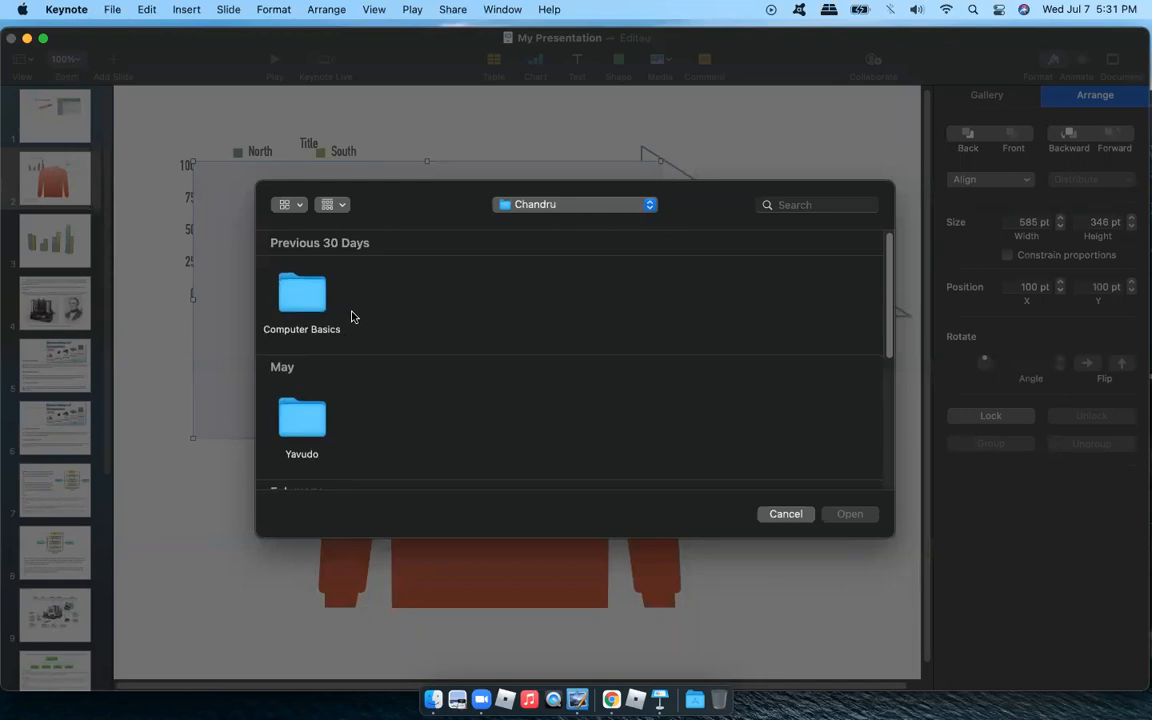
scroll(384, 311, "down", 5)
scroll(389, 315, "down", 1)
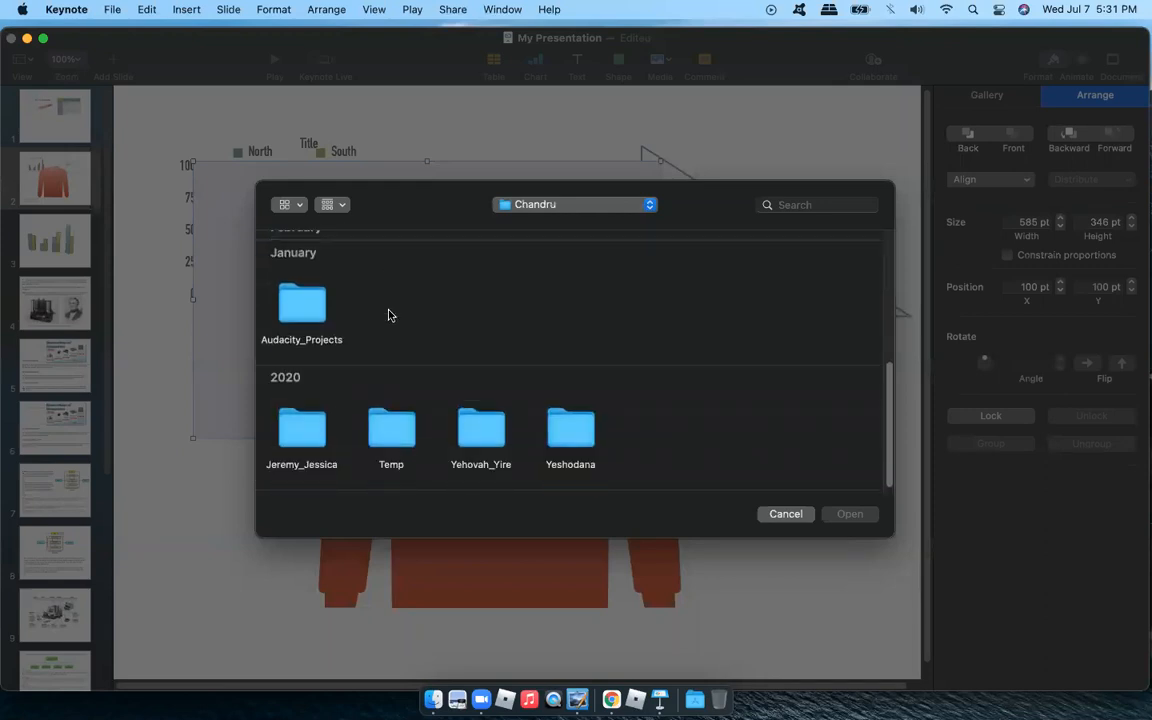
double_click(305, 310)
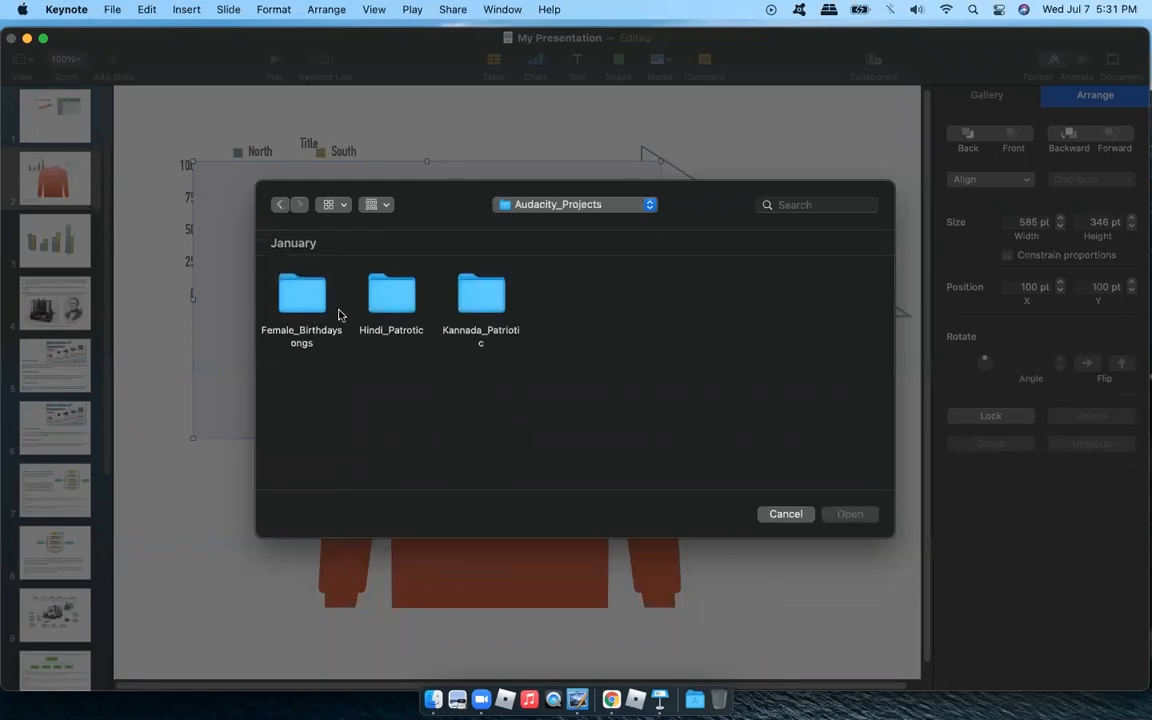
left_click(281, 205)
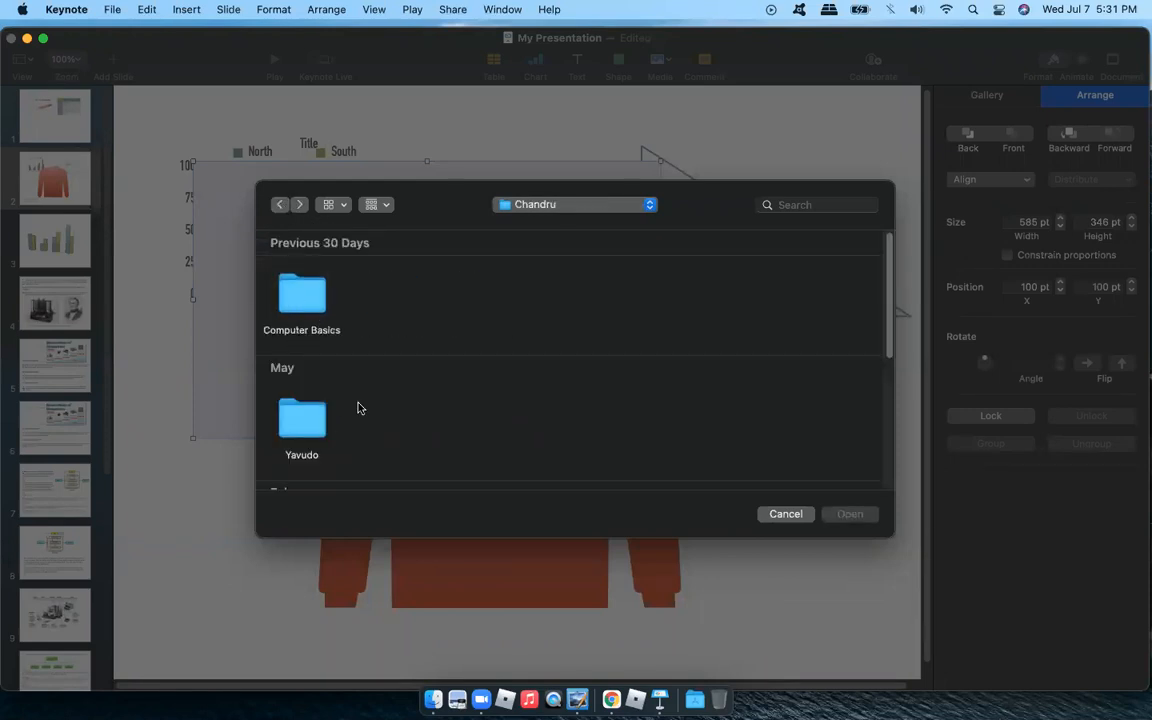
- Add the image 20210201_163812.jpg from the DB Yard folder to the gallery
scroll(358, 404, "down", 5)
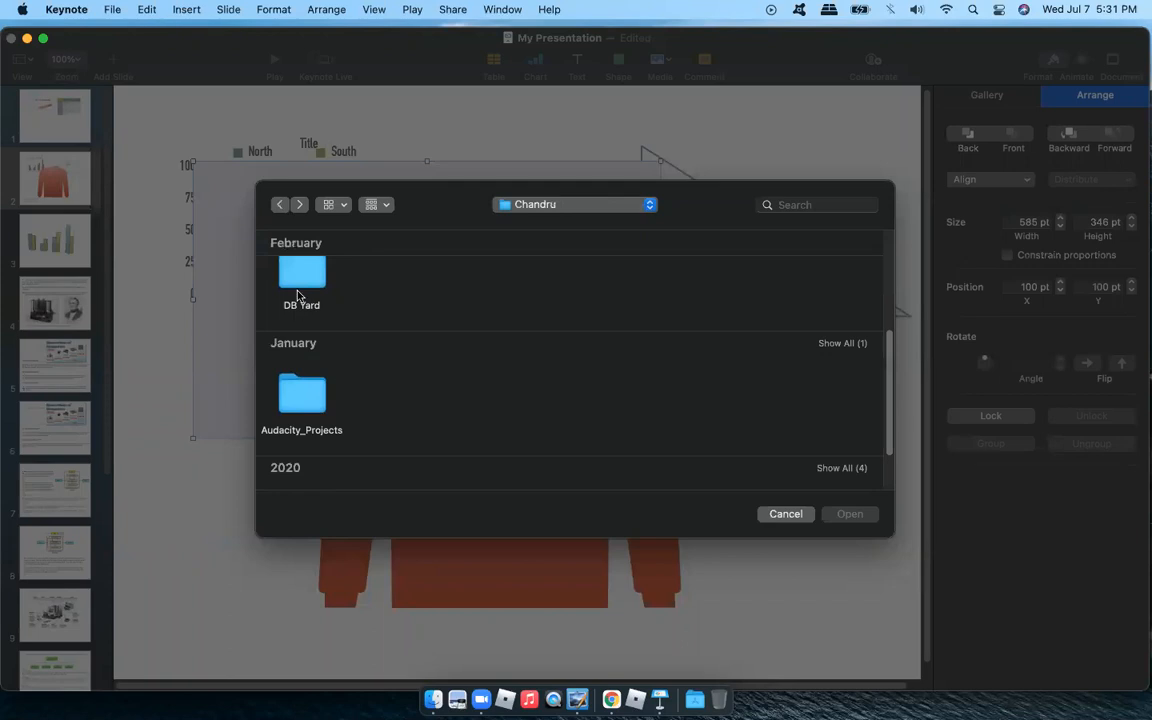
double_click(298, 288)
double_click(298, 288)
scroll(470, 330, "down", 3)
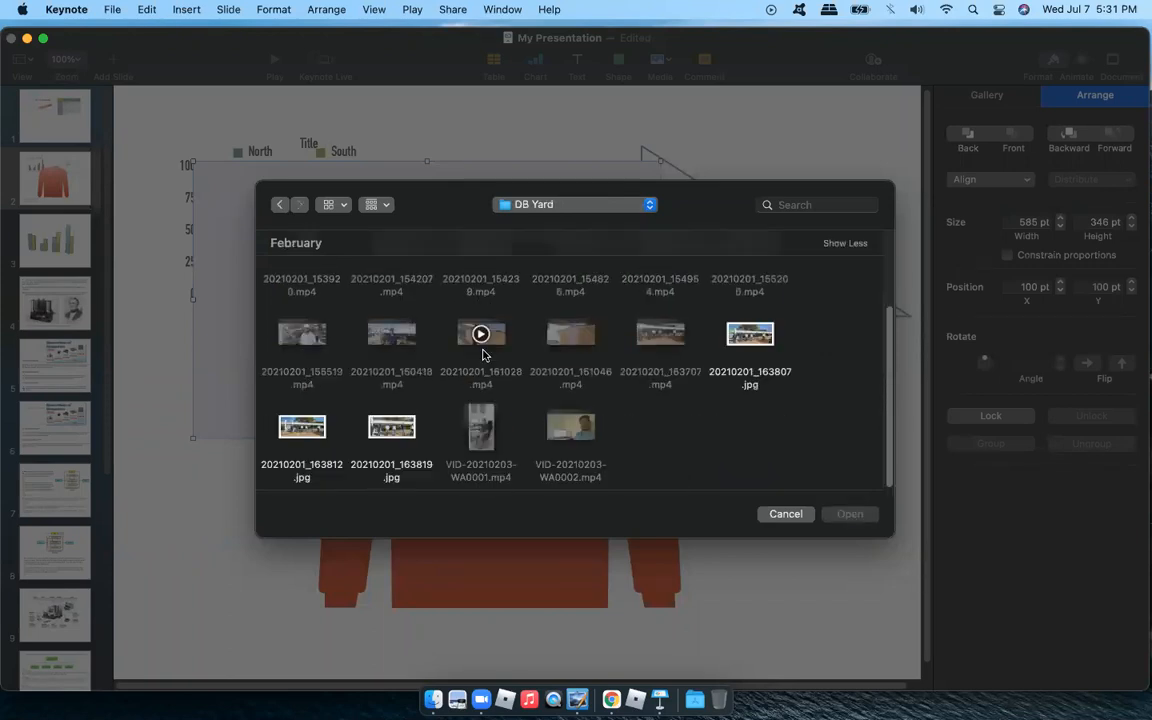
left_click(302, 428)
left_click(833, 516)
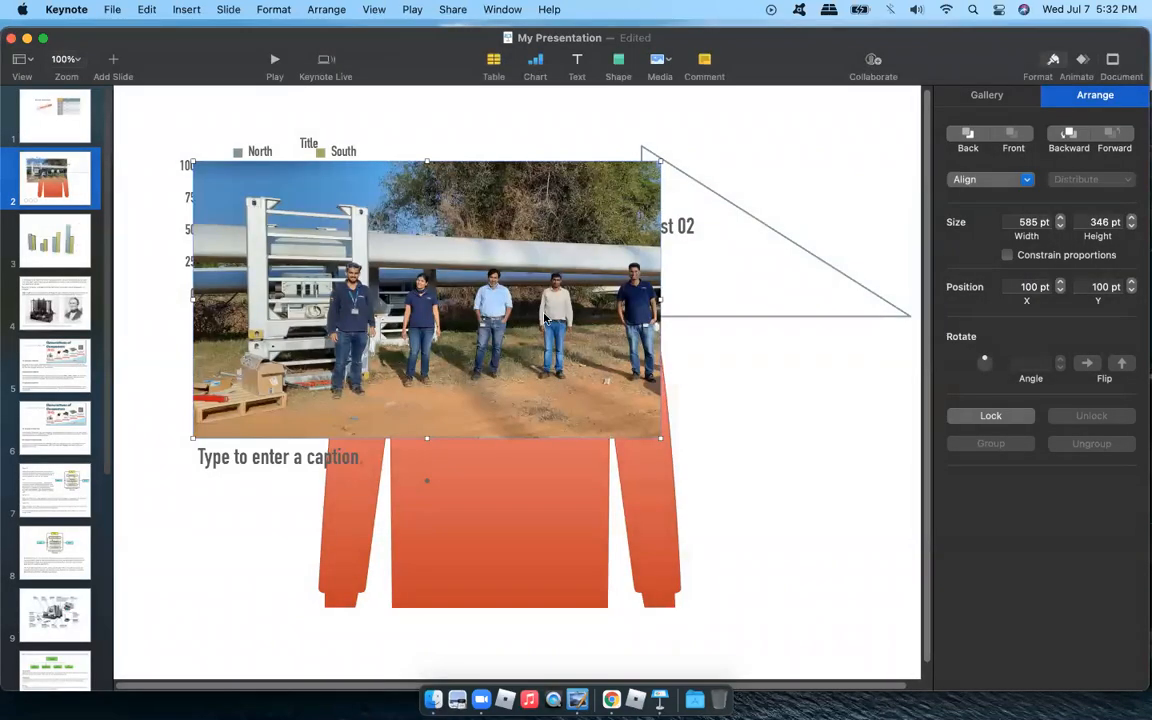
- Shift the image gallery slightly left and shrink it to cover only the chart's left part, then deselect it
mouse_move(534, 317)
left_mouse_down()
mouse_move(495, 317)
mouse_move(585, 318)
mouse_move(513, 319)
left_mouse_up()
left_click_drag(640, 440, 349, 336)
left_click(764, 373)
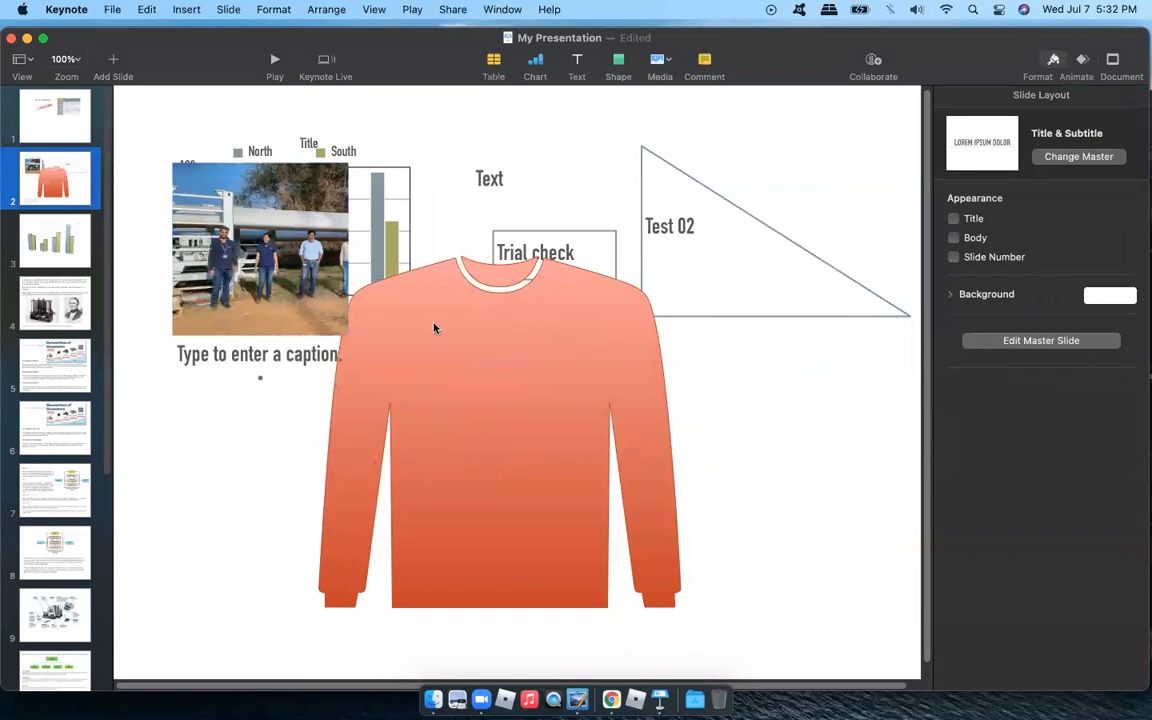
- Insert a second image gallery on slide 2, shrink it to about 413 by 204 pt and place it below the photo gallery
left_click(258, 250)
left_click(668, 62)
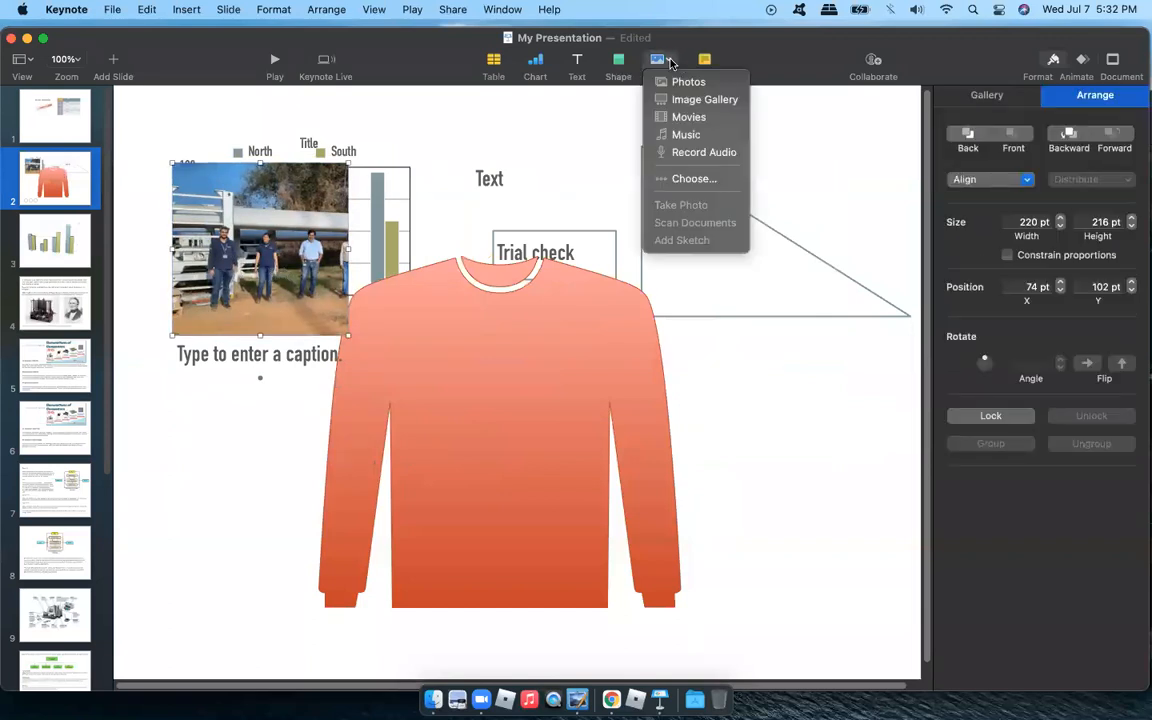
left_click(704, 100)
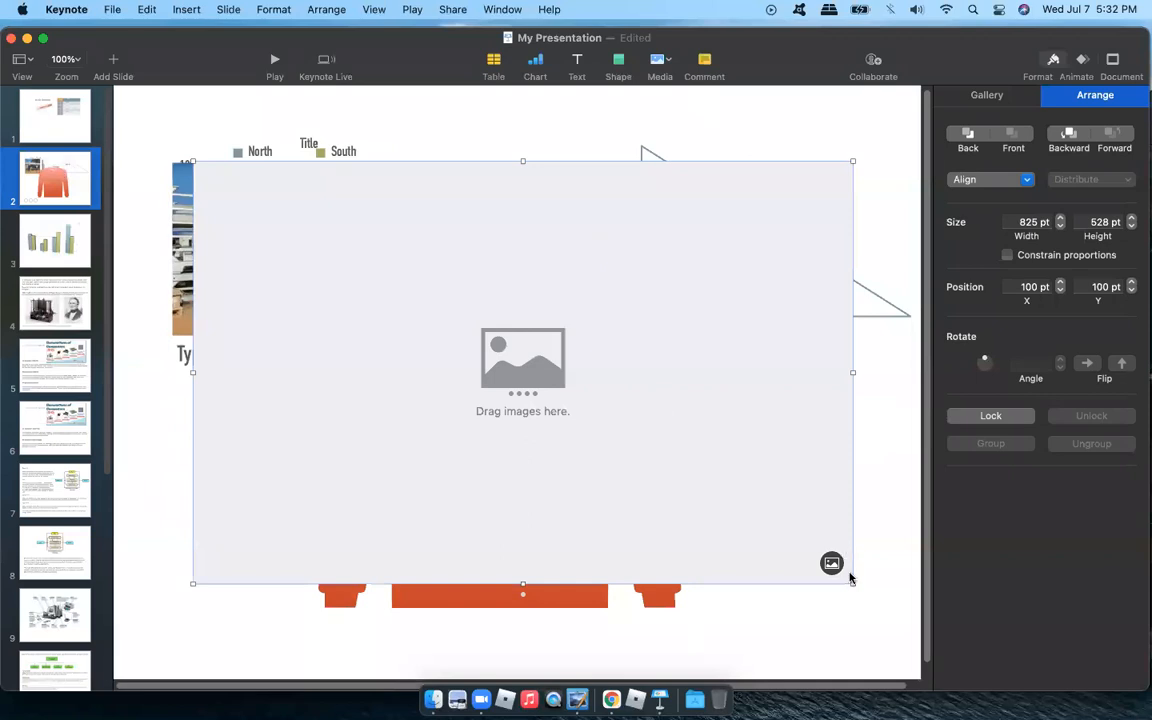
left_click_drag(849, 581, 622, 408)
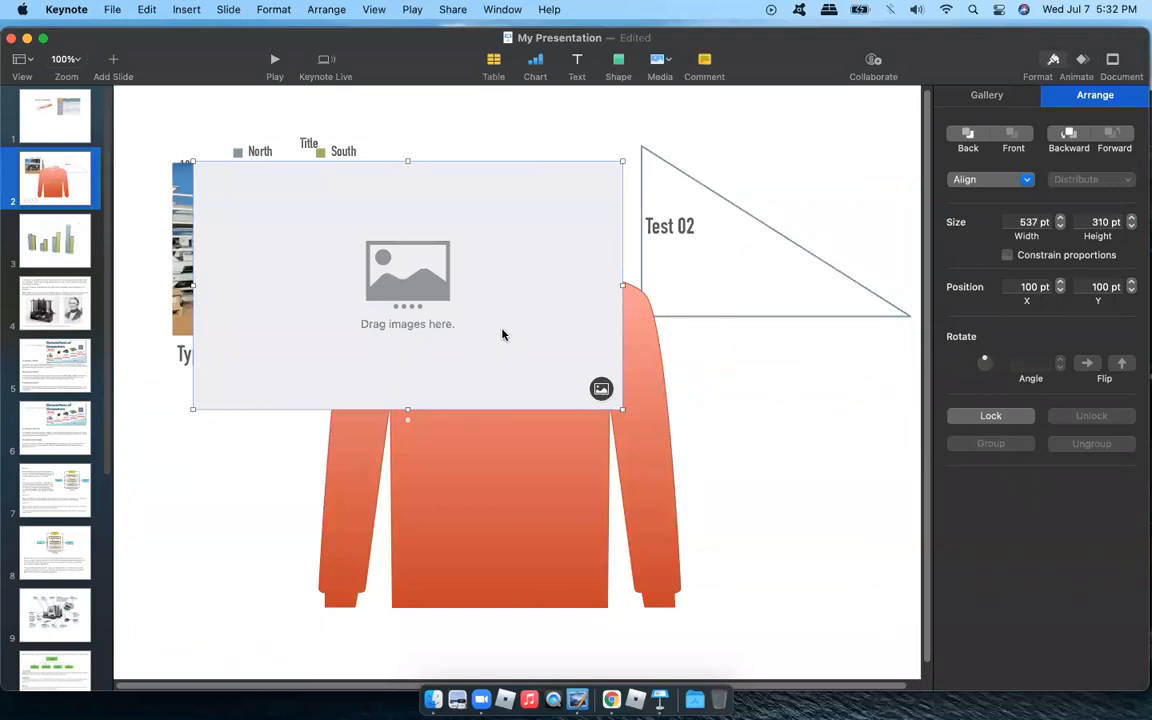
left_click_drag(482, 308, 522, 565)
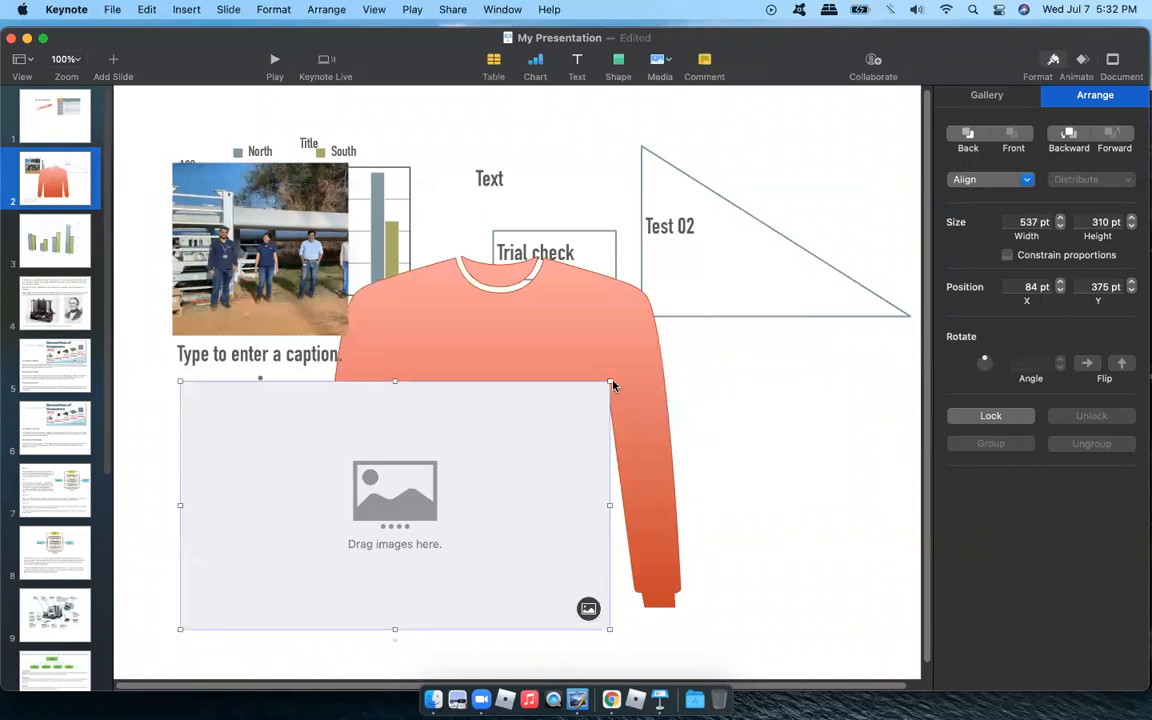
left_click_drag(613, 385, 511, 466)
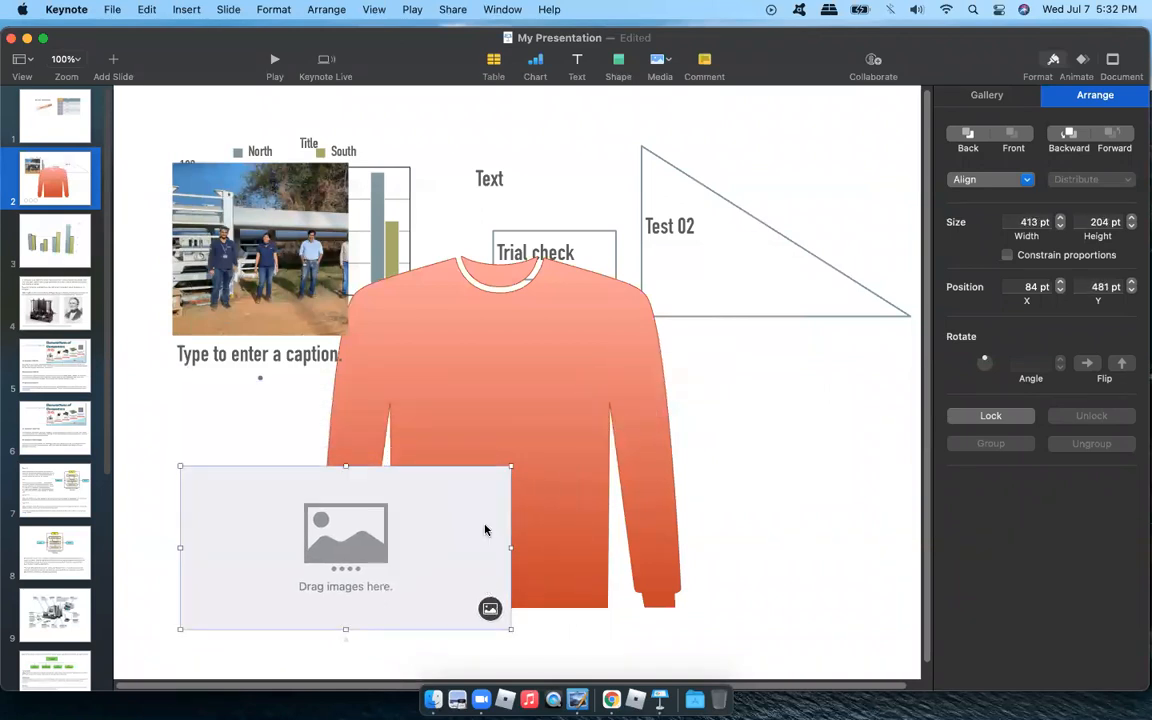
- Move the team photo gallery to about X 110 pt, Y 125 pt and widen it to about 565 by 215 pt
left_click(280, 308)
left_click_drag(275, 290, 304, 308)
left_click(293, 379)
key("Escape")
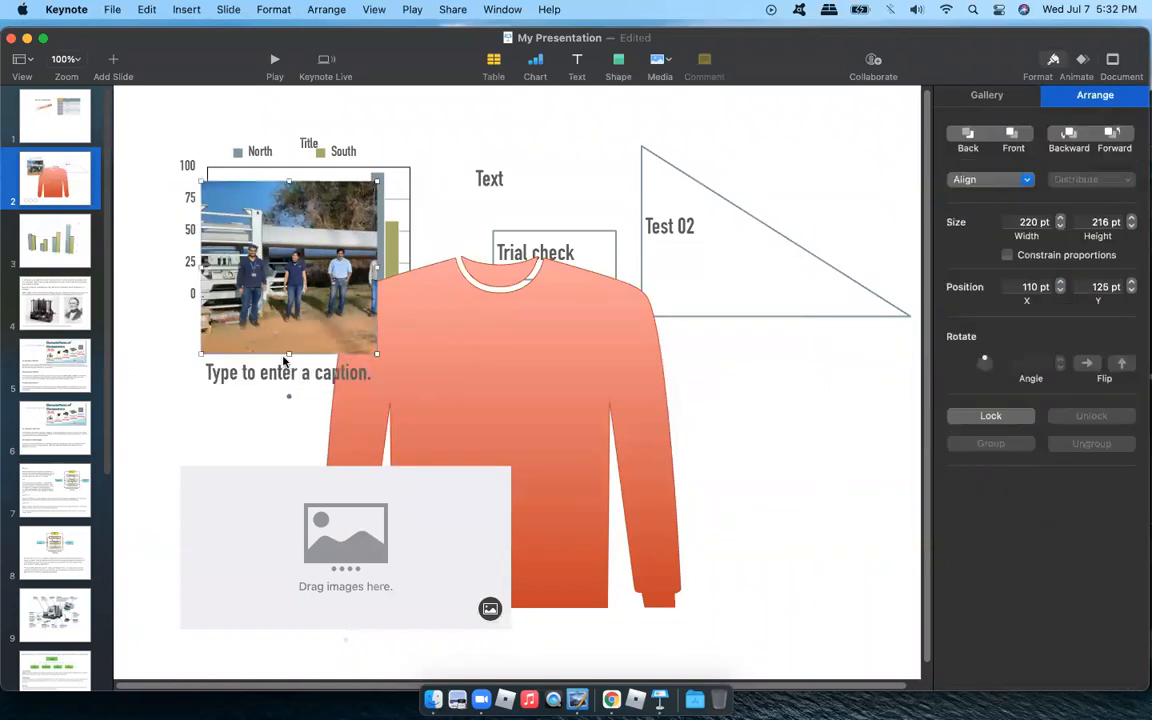
left_click_drag(379, 358, 653, 354)
- Enter the caption "This is my team" under the team photo gallery
left_click(336, 370)
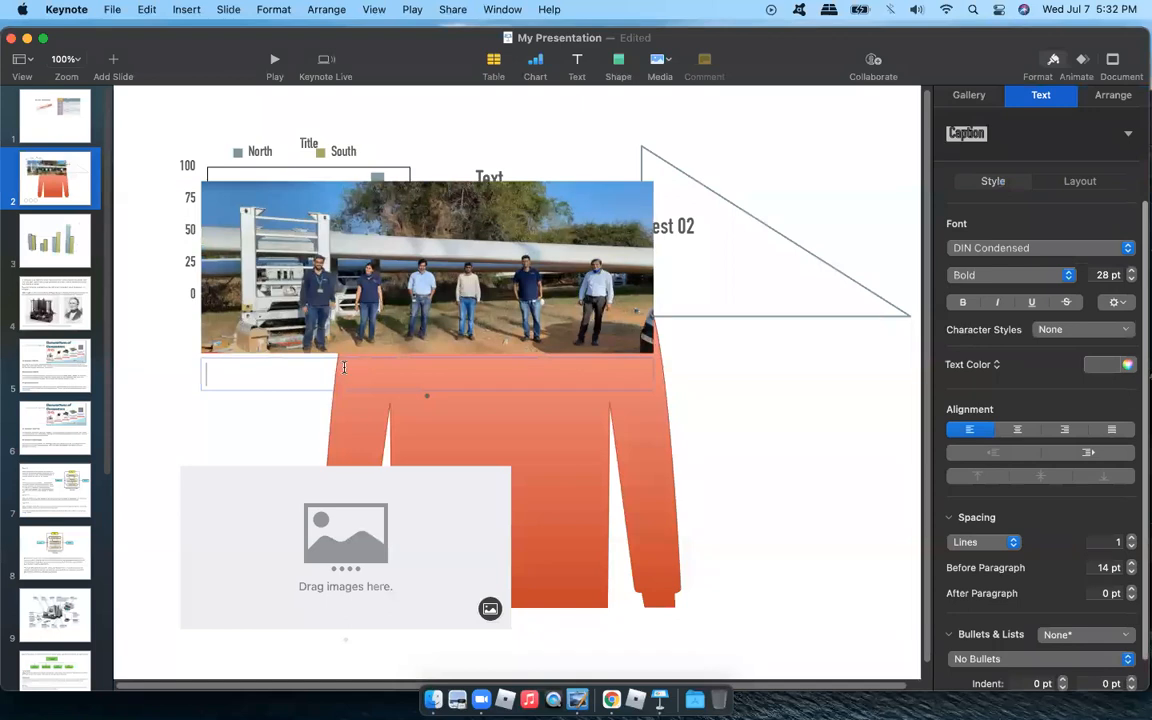
type("This is  my team")
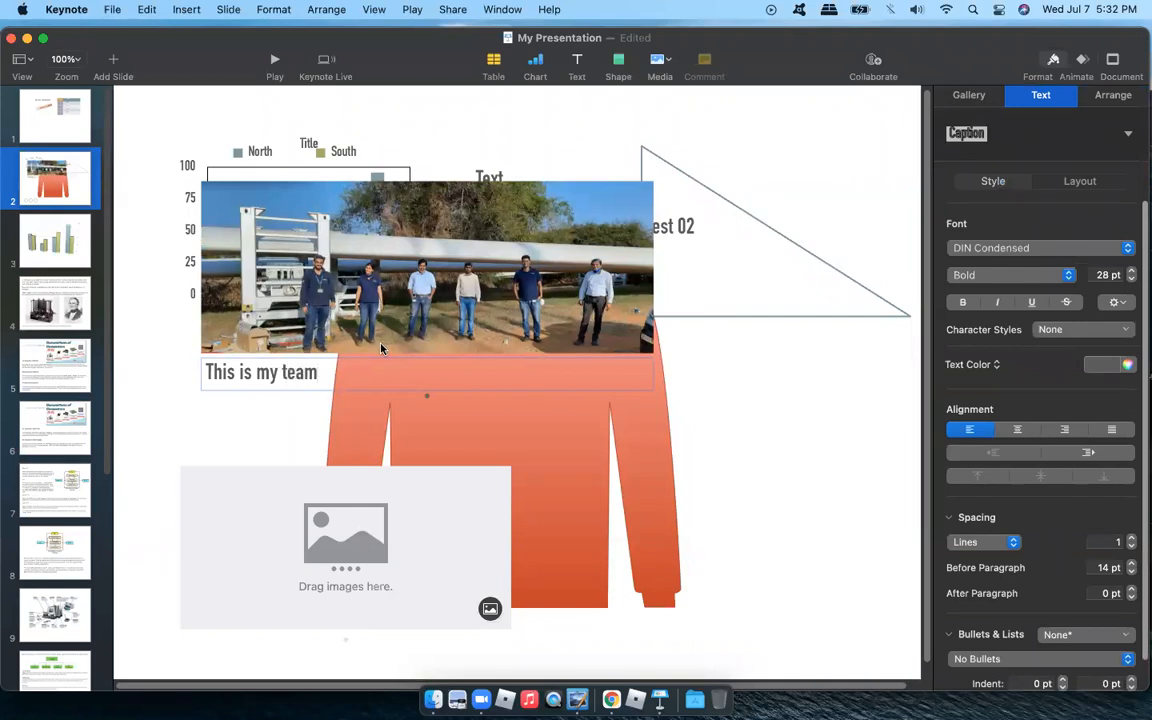
left_click(468, 385)
- Delete the caption text under the team photo gallery and deselect the gallery
left_click(298, 373)
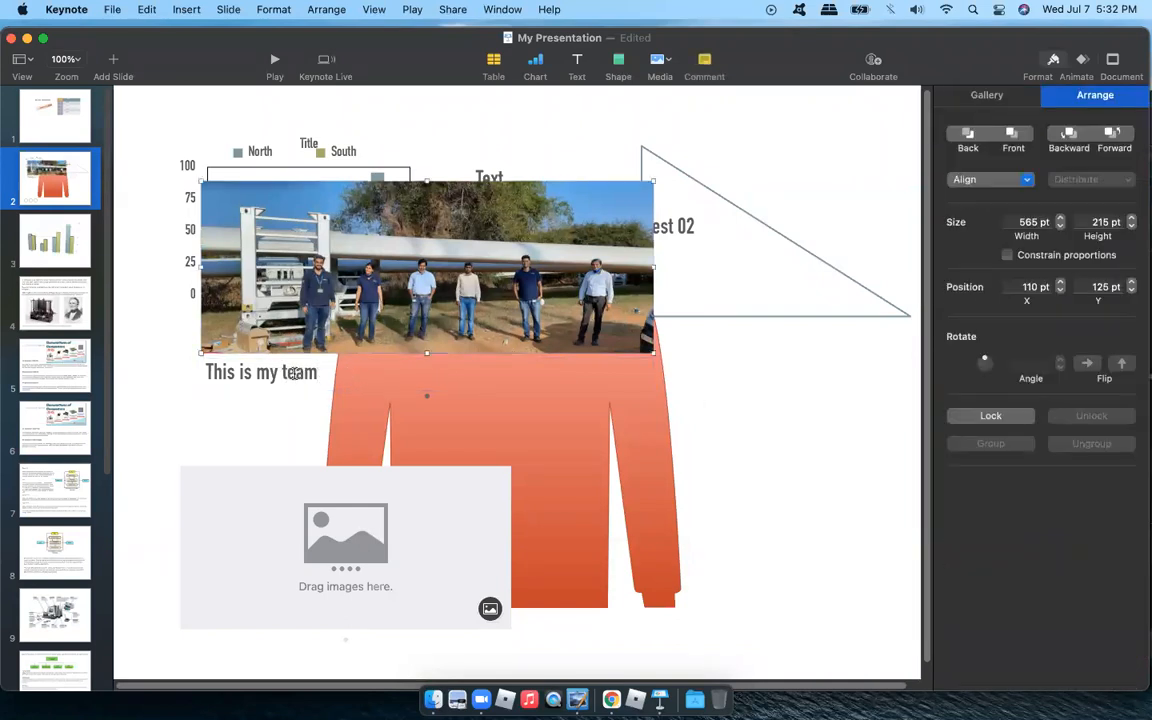
left_click(302, 369)
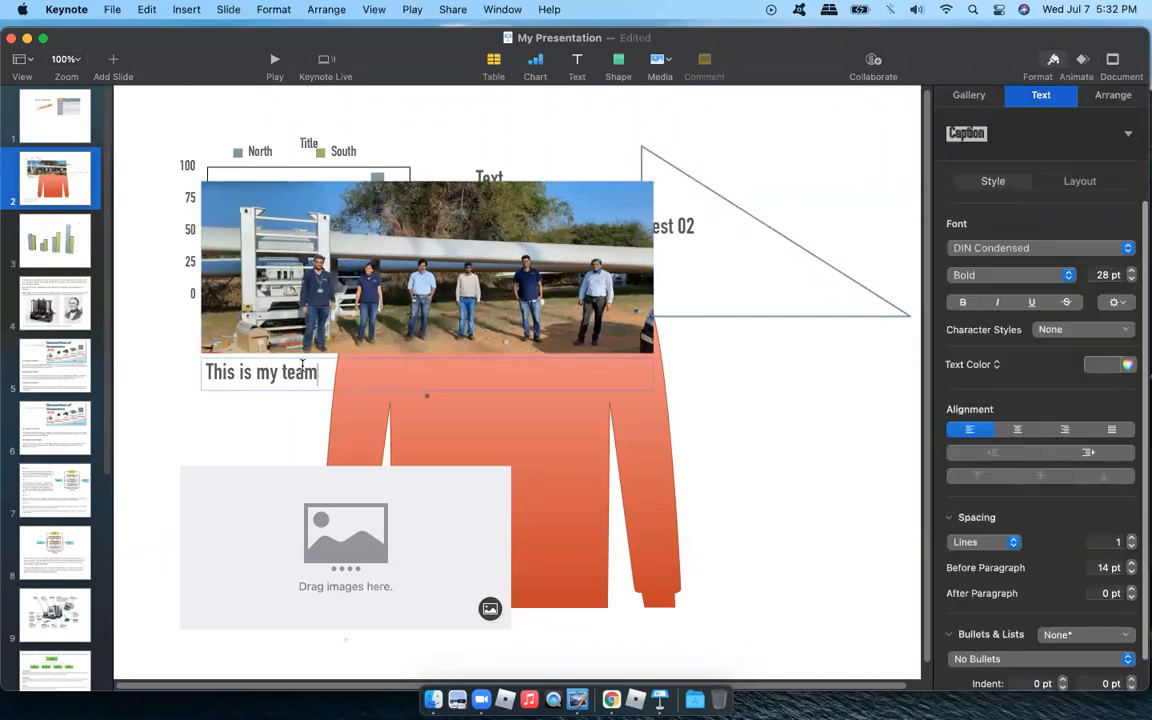
left_click(226, 349)
right_click(255, 309)
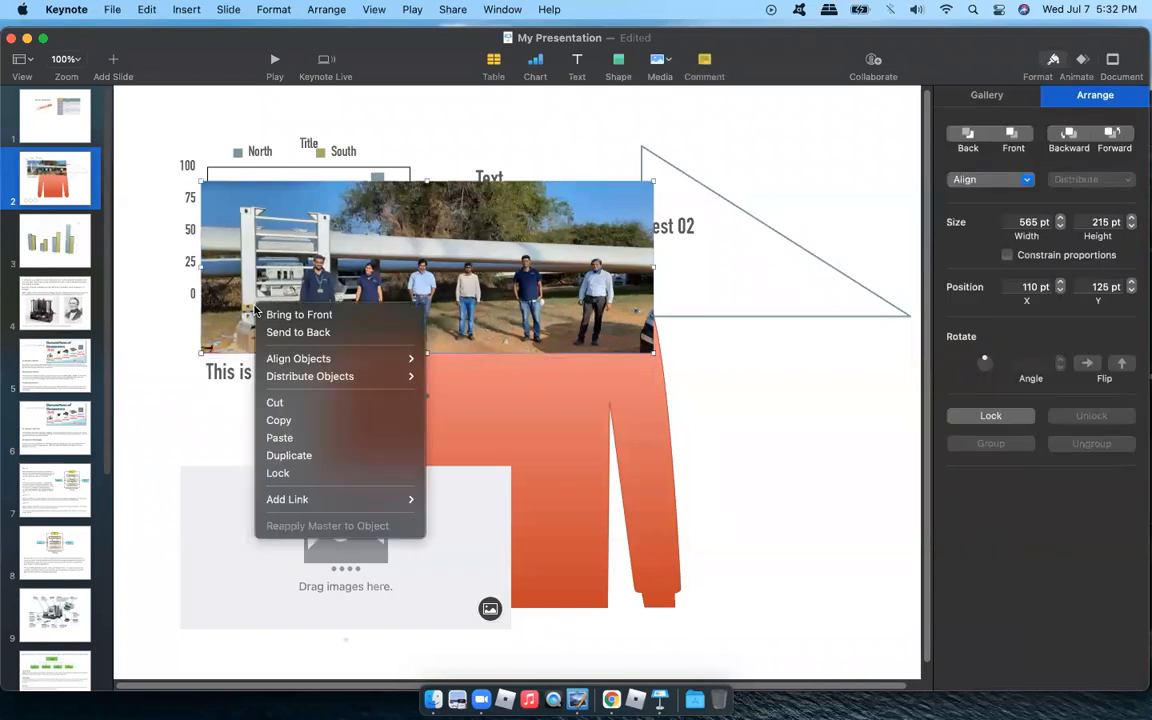
left_click(236, 397)
left_click(239, 376)
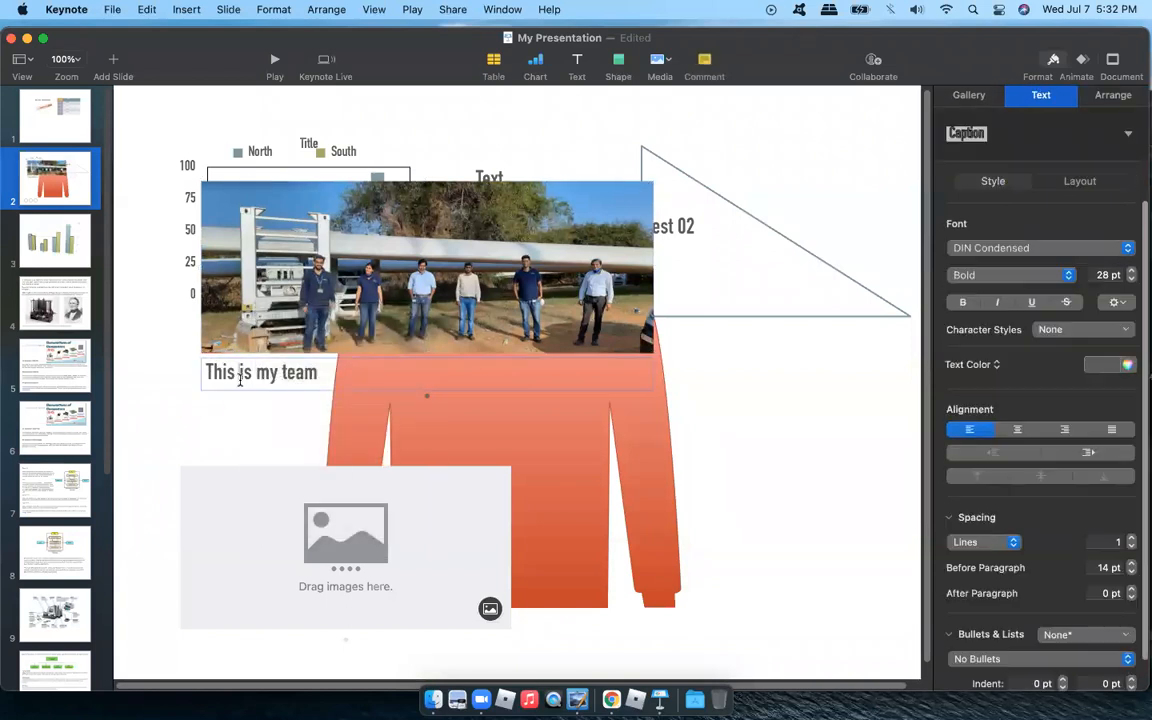
left_click_drag(330, 380, 83, 372)
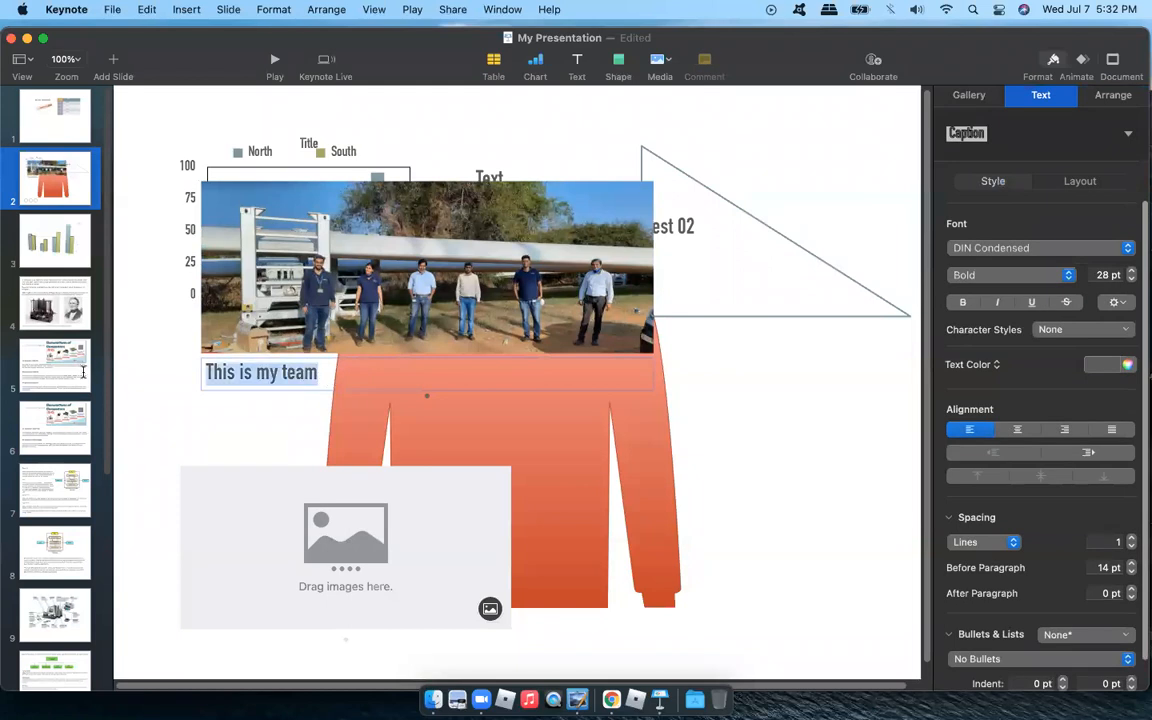
key("BackSpace")
left_click(658, 432)
left_click(711, 376)
left_click(290, 333)
right_click(318, 373)
left_click(221, 391)
left_click(222, 392)
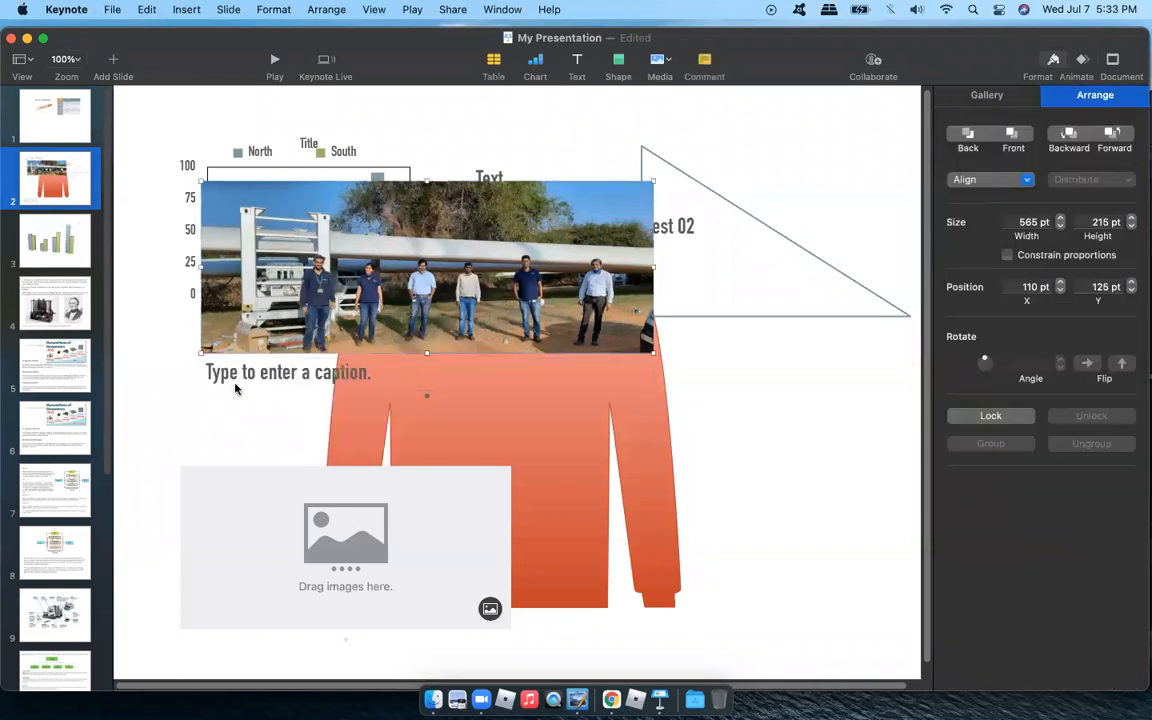
left_click(328, 370)
left_click(242, 335)
left_click(717, 360)
- Move the team photo gallery down to about X 98 pt, Y 171 pt, then deselect it
left_click_drag(565, 331, 558, 375)
right_click(558, 375)
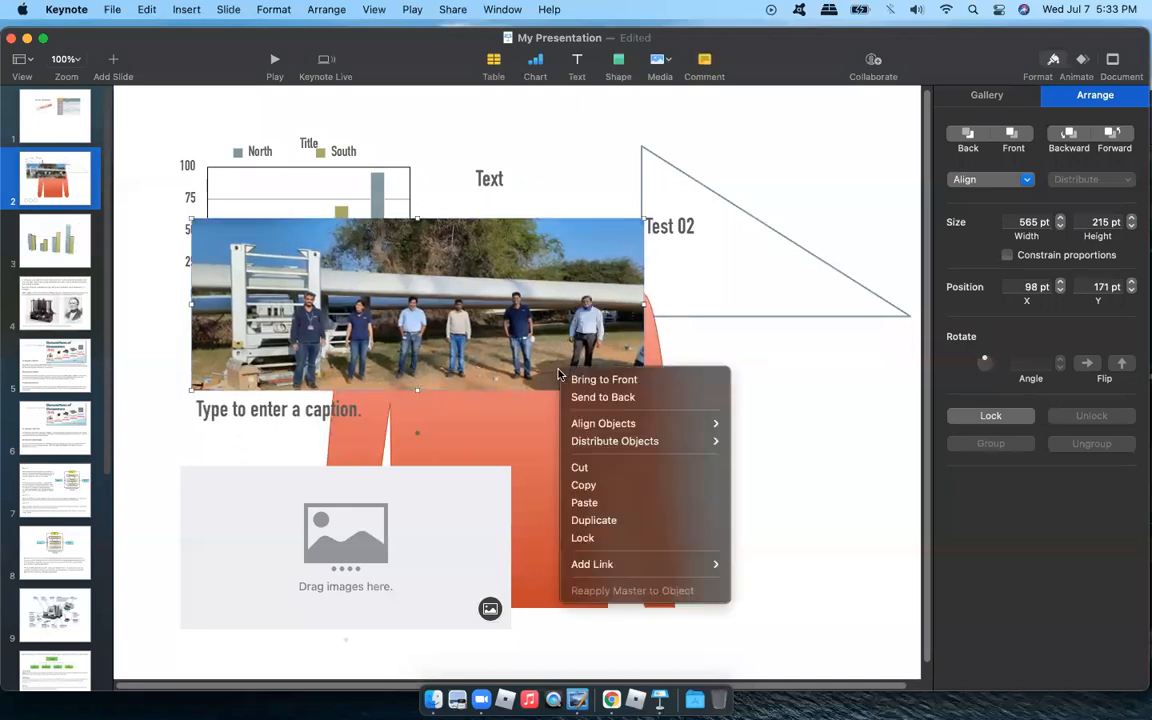
mouse_move(717, 443)
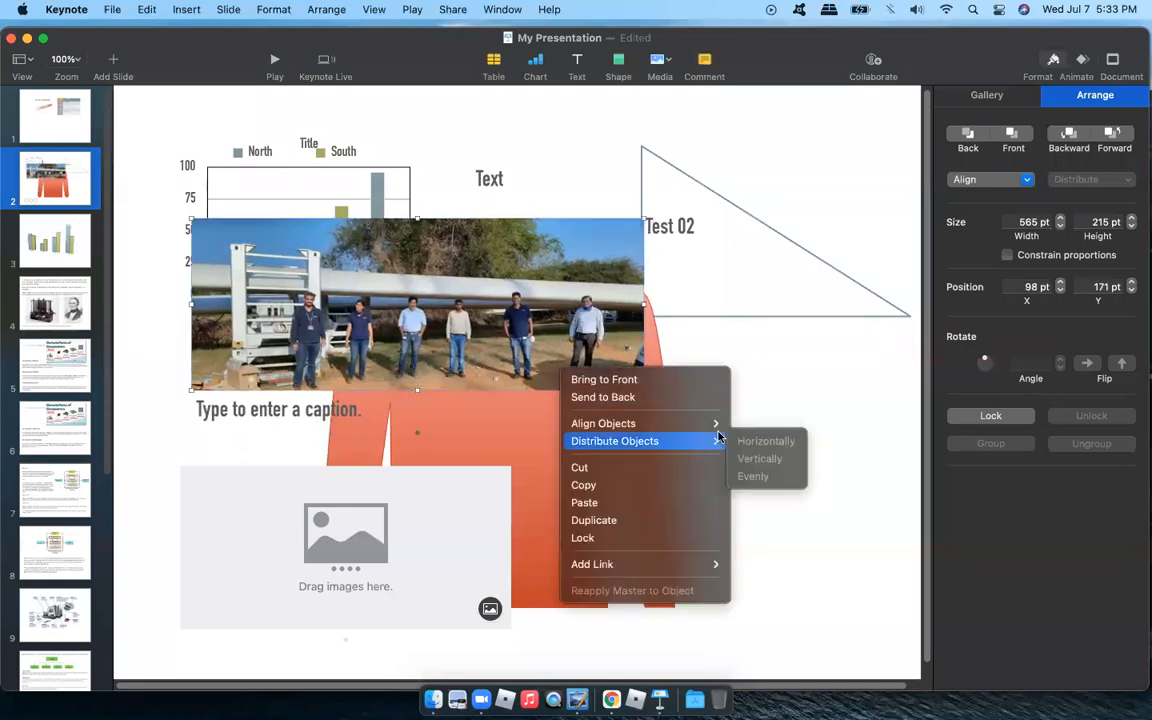
left_click(805, 376)
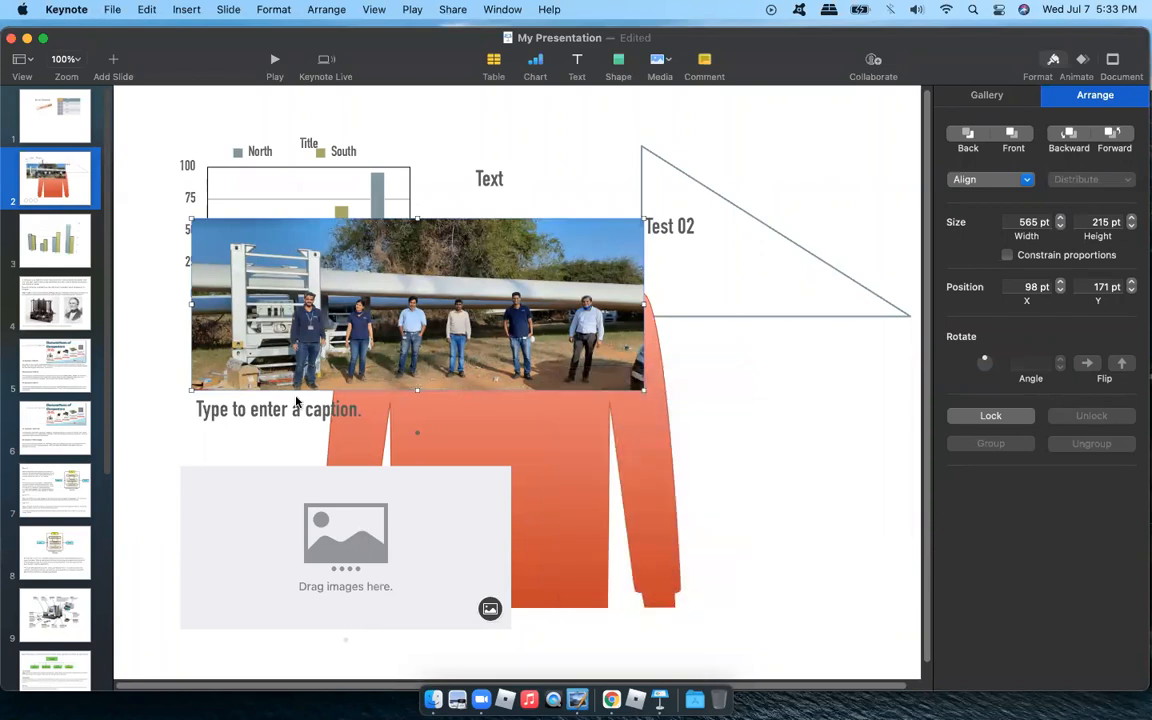
left_click(253, 405)
left_click(254, 453)
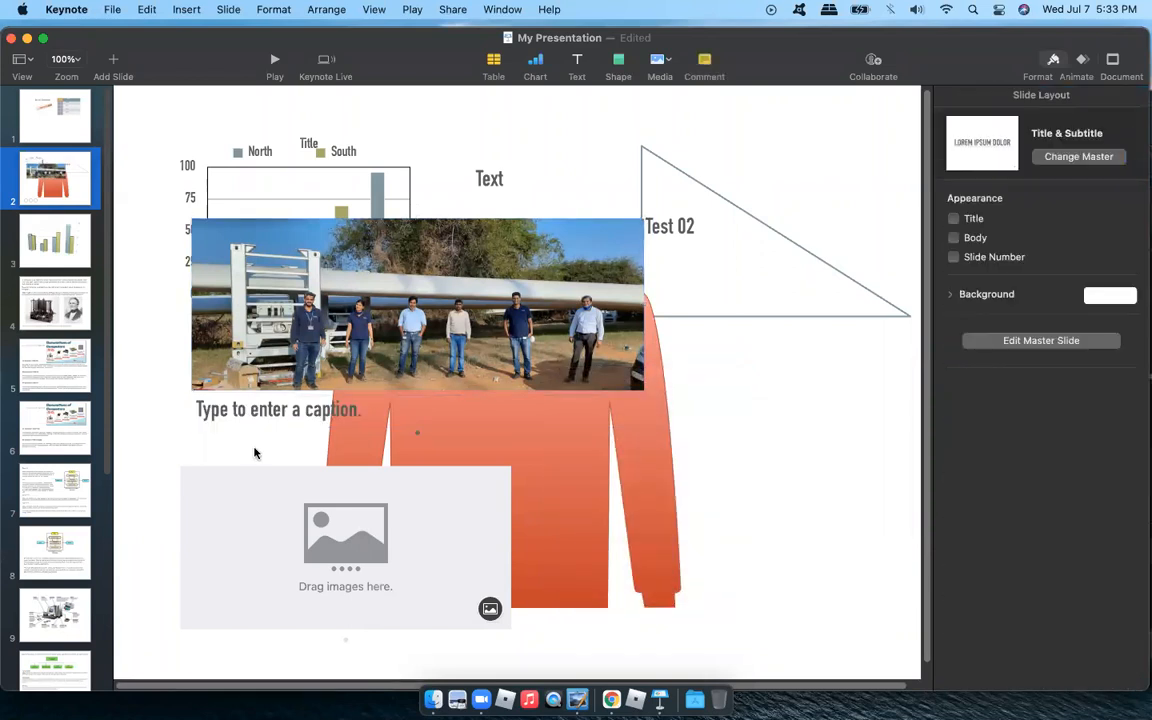
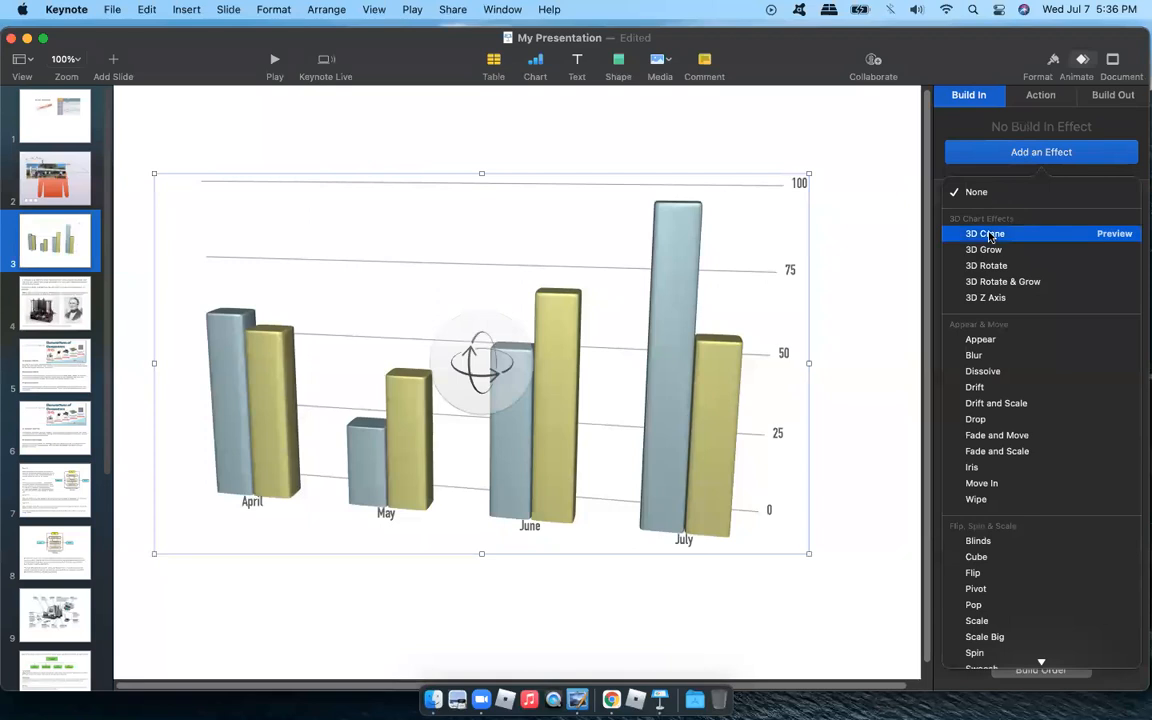
- Apply the 3D Crane build-in effect to the 3D column chart on slide 3 and preview it
left_click(986, 234)
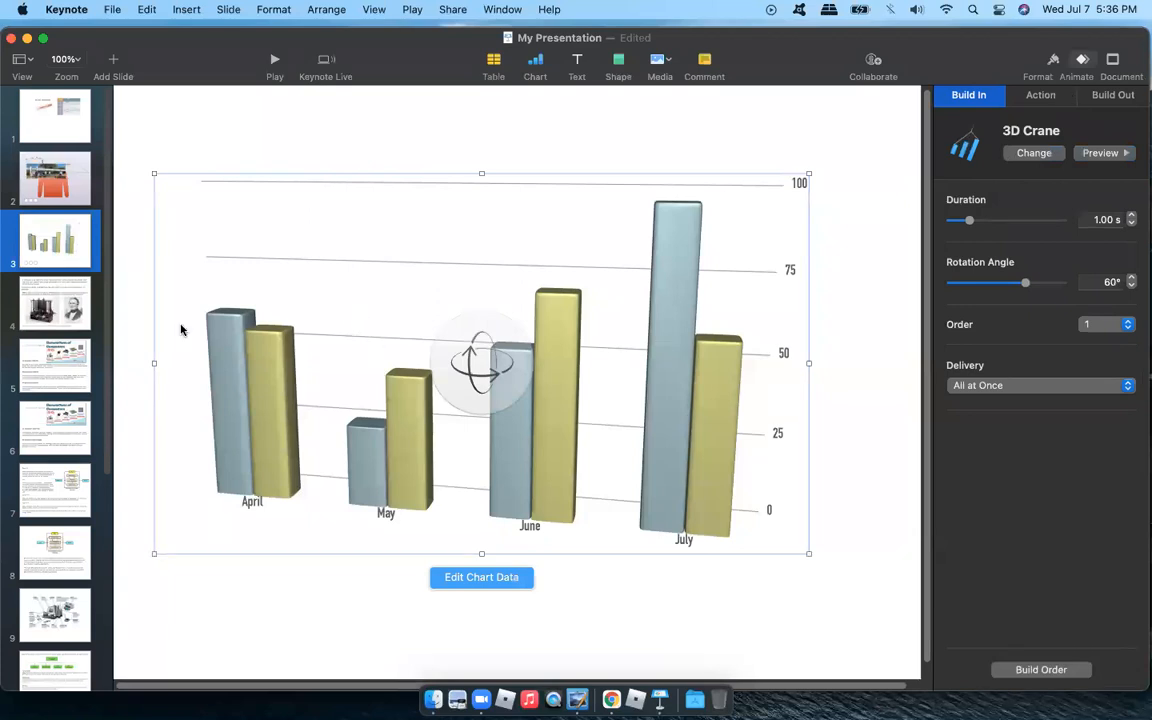
left_click(80, 312)
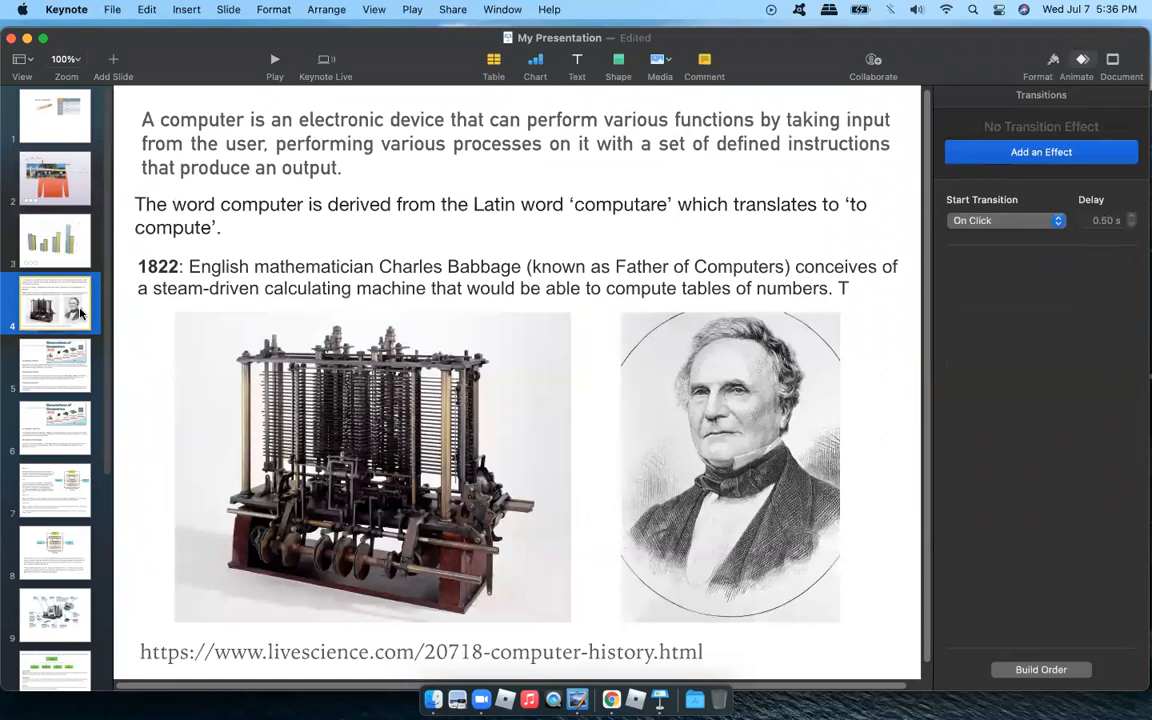
left_click(48, 228)
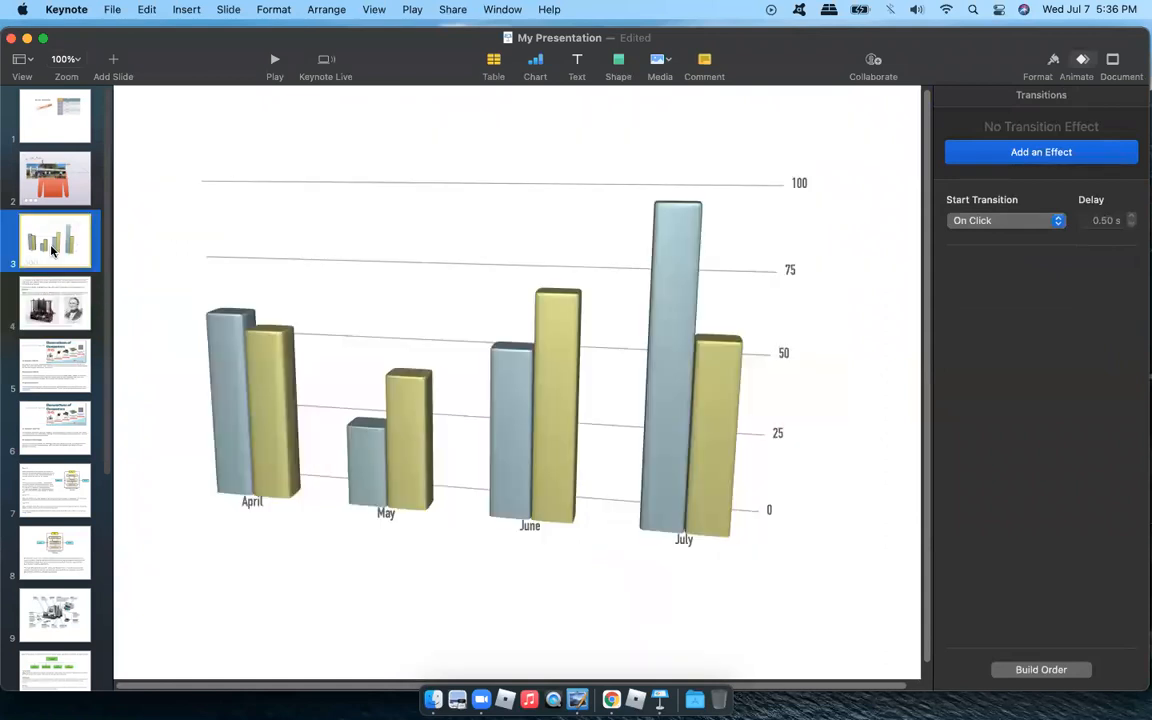
left_click(371, 318)
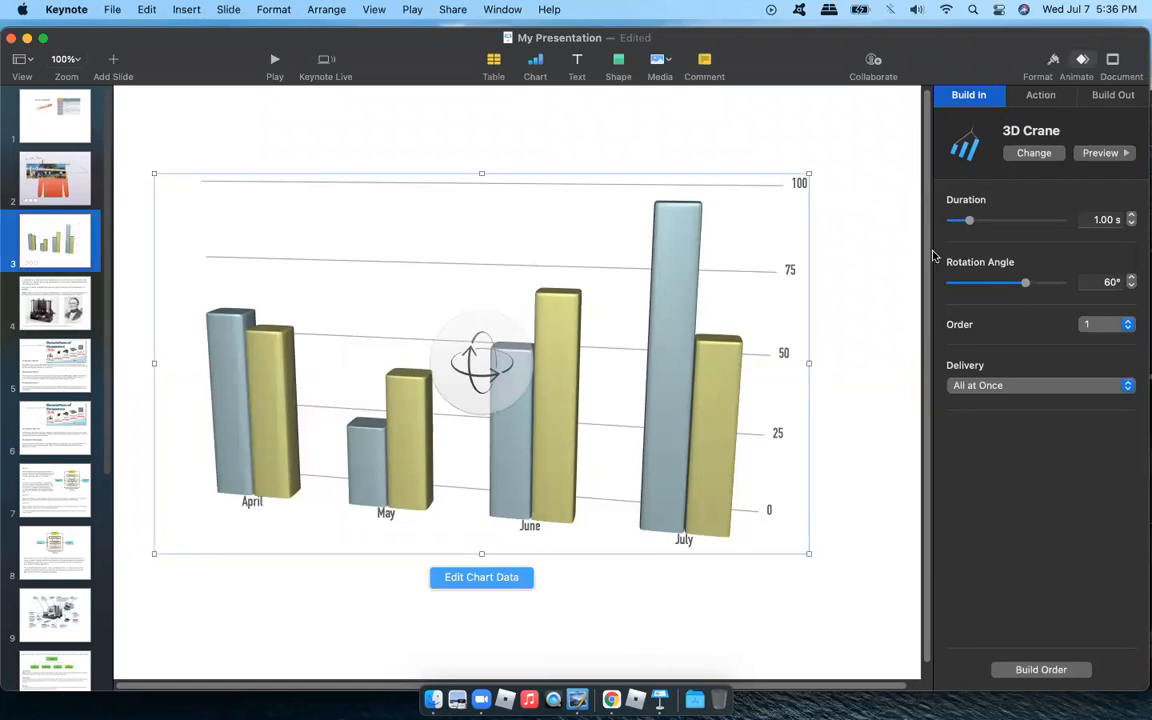
left_click(1097, 158)
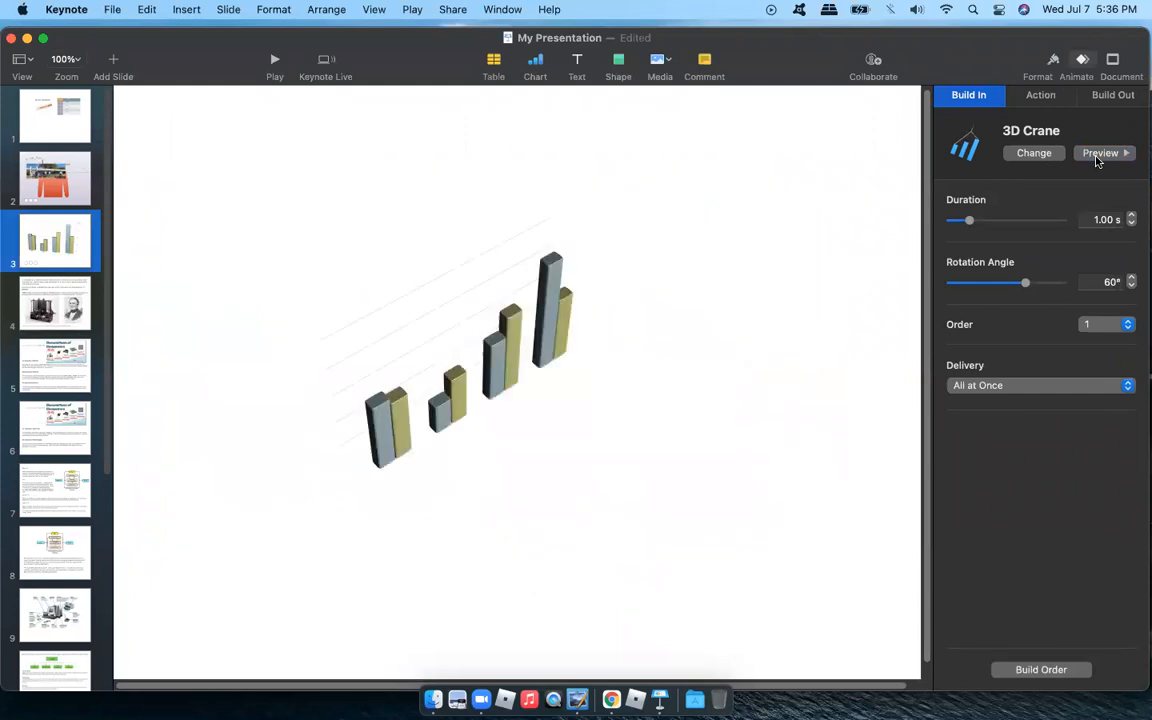
- Set the chart's 3D Crane duration to 0.70 s and rotation angle to about -44°, and preview the animation
left_click_drag(973, 223, 960, 224)
left_click_drag(1021, 283, 992, 283)
left_click(1107, 160)
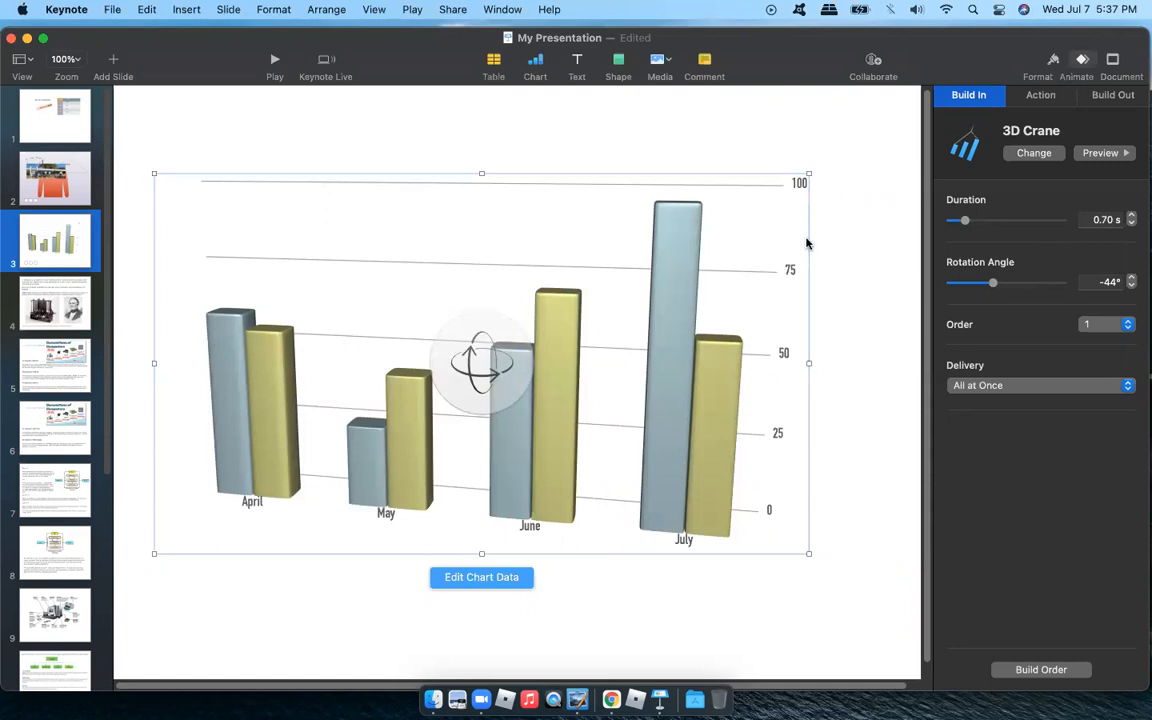
left_click(1062, 96)
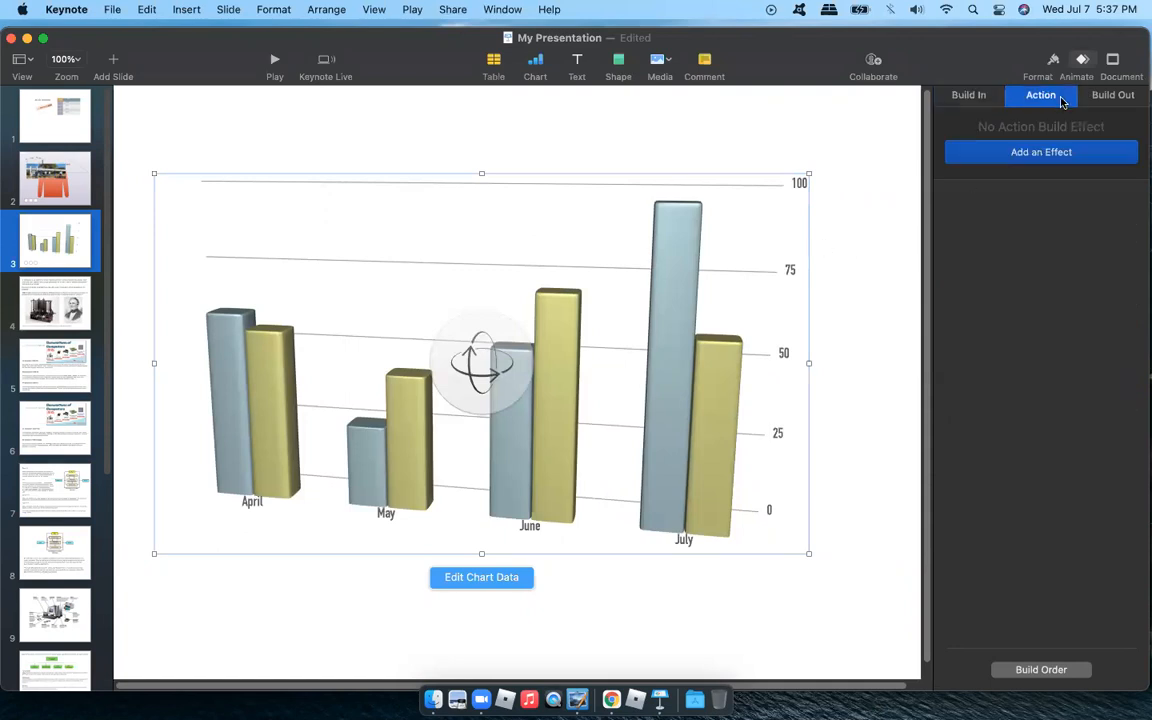
left_click(1038, 155)
left_click(976, 132)
left_click(1110, 97)
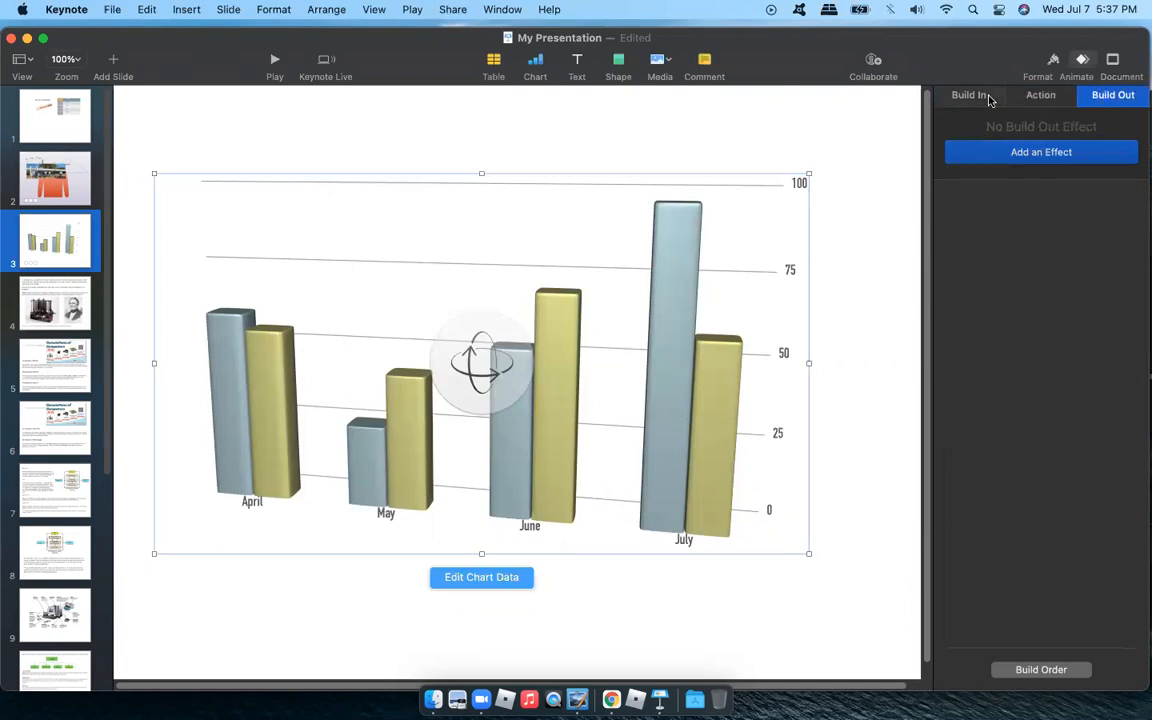
- Change the 3D chart's build-in effect to 3D Grow and deselect the chart
left_click(988, 97)
left_click(1056, 156)
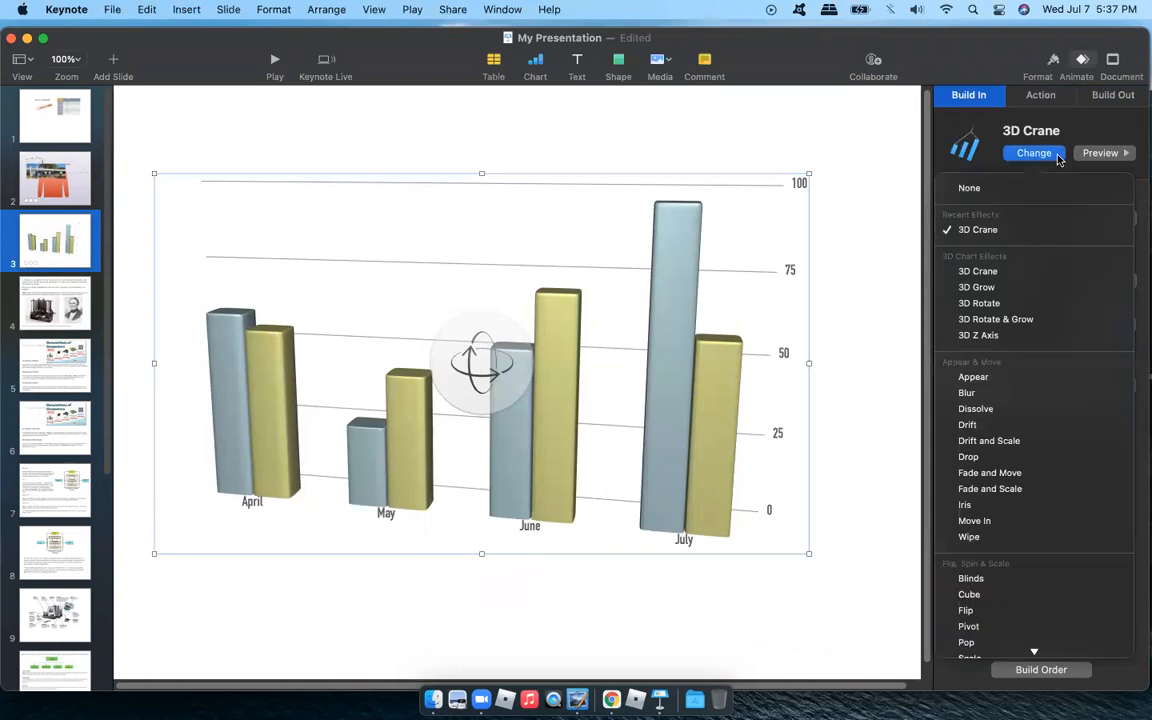
left_click(978, 287)
left_click(842, 288)
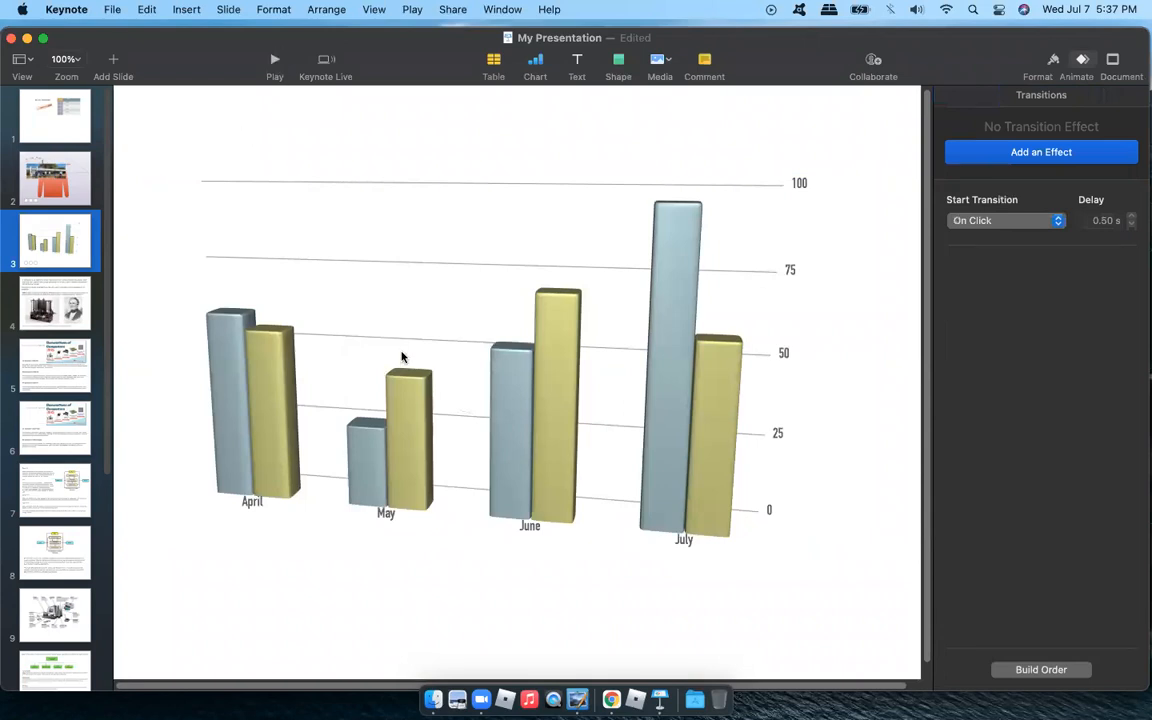
- Play the slideshow from the chart slide, step through the slides to view the chart's build-in animation, and exit
left_click(274, 59)
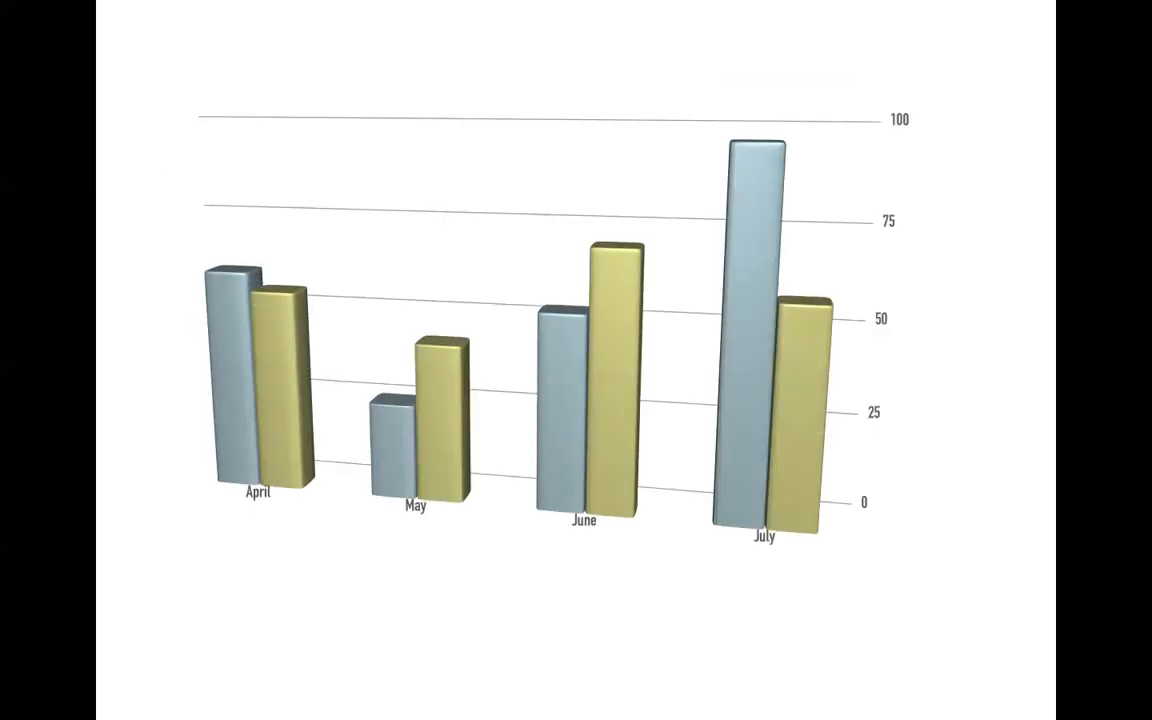
key("Right")
key("Right")
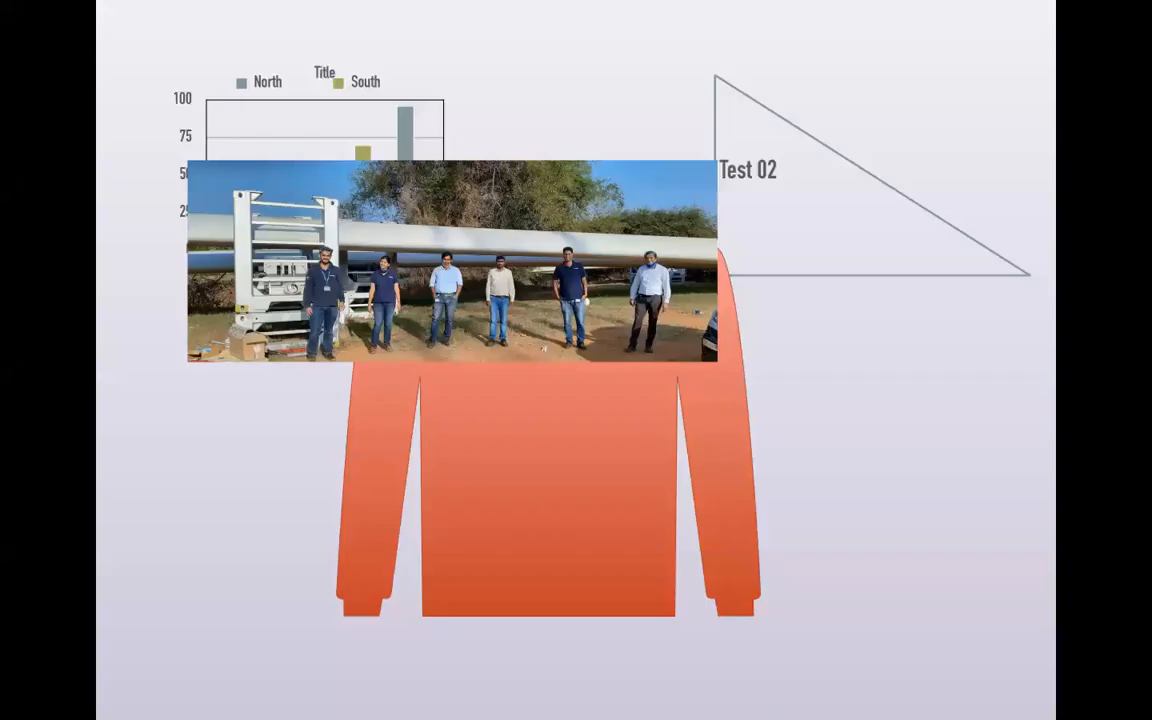
key("Right")
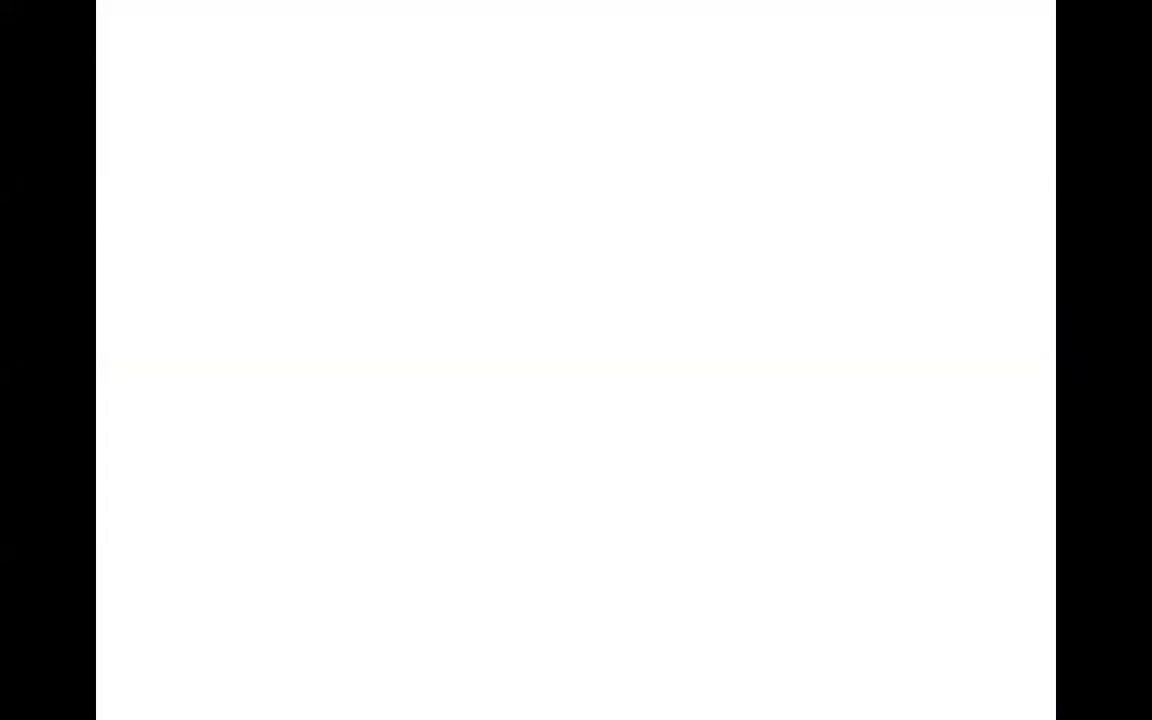
key("Right")
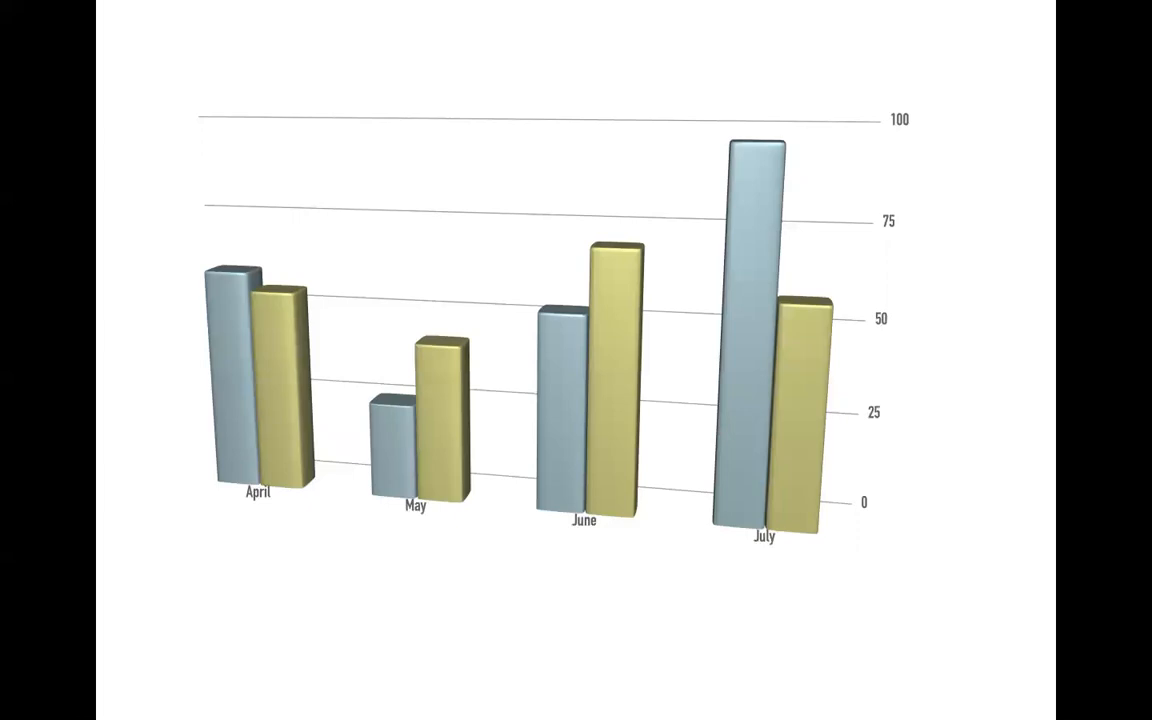
key("Escape")
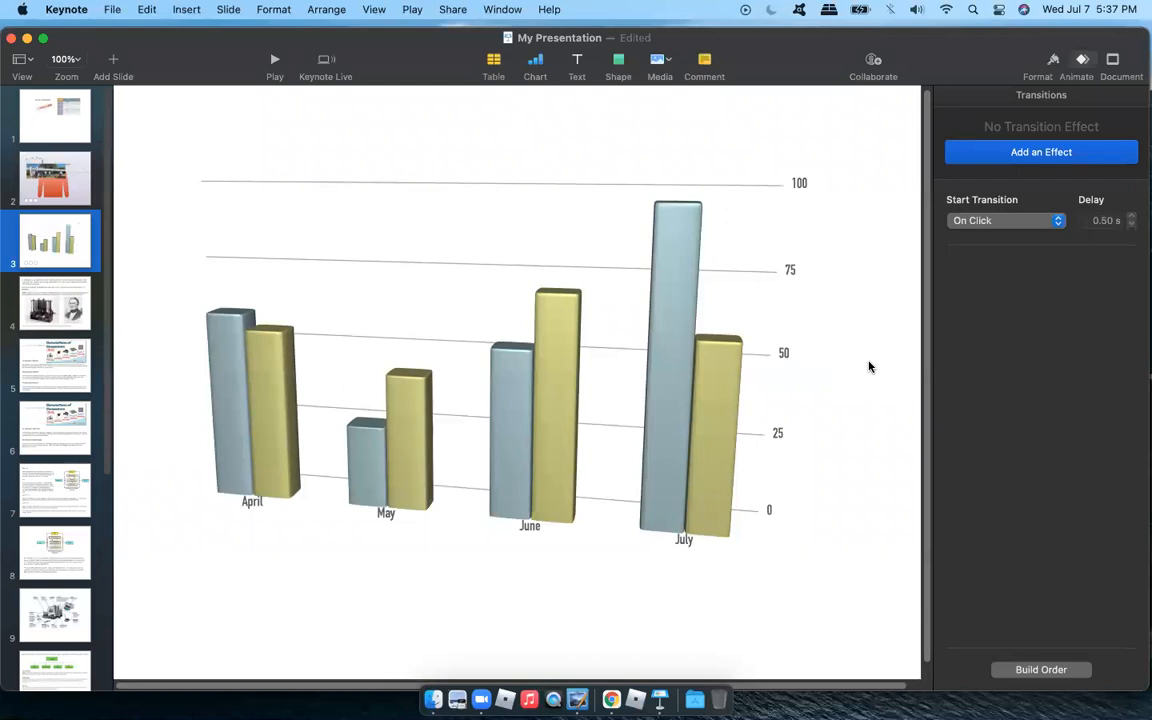
- Change the 3D chart's build-in effect to Blur, preview it, and deselect the chart
left_click(766, 198)
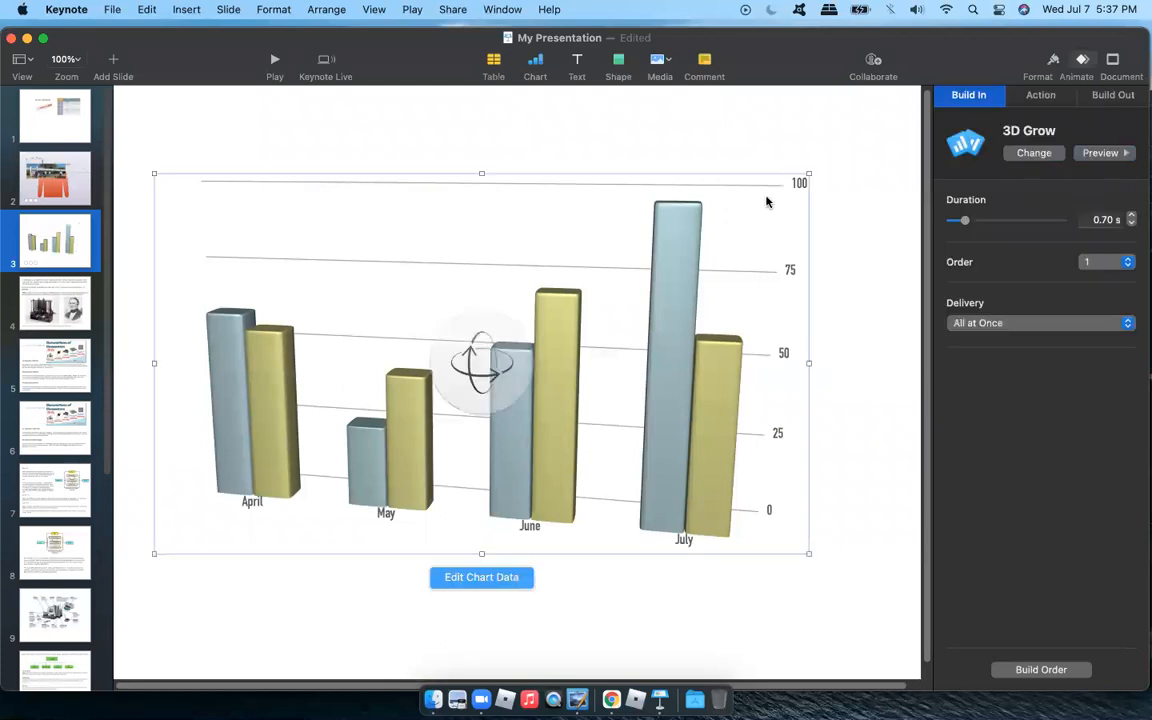
left_click(1034, 153)
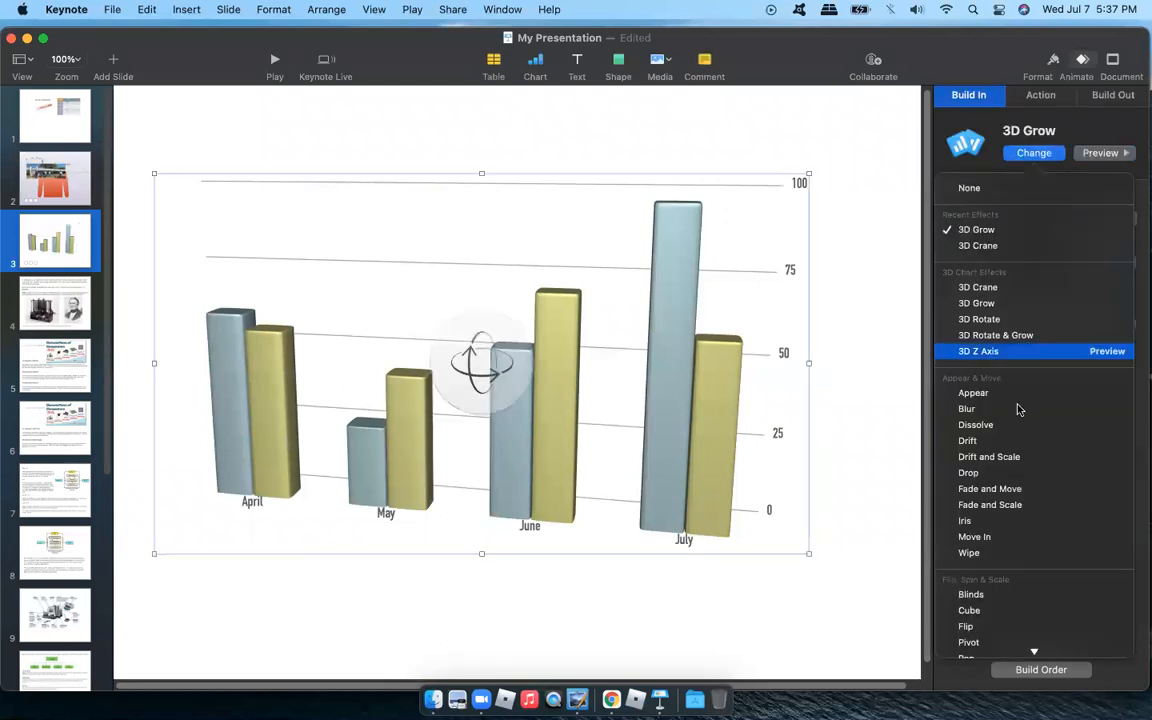
scroll(1027, 534, "down", 2)
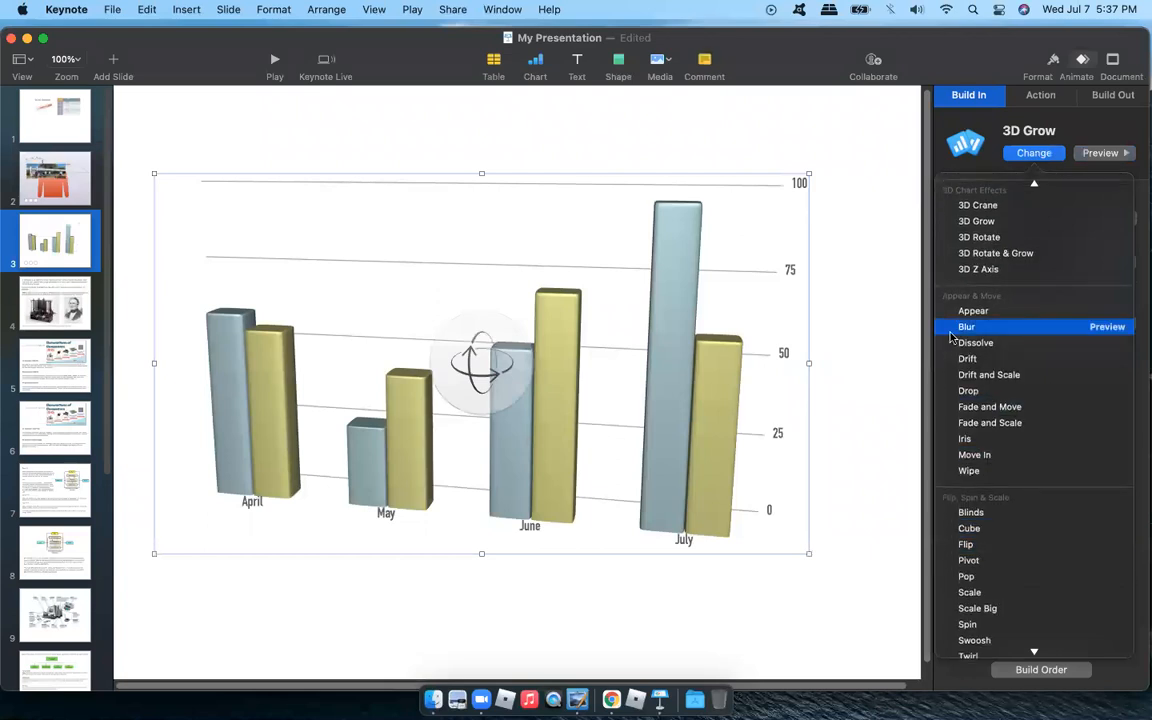
left_click(1032, 328)
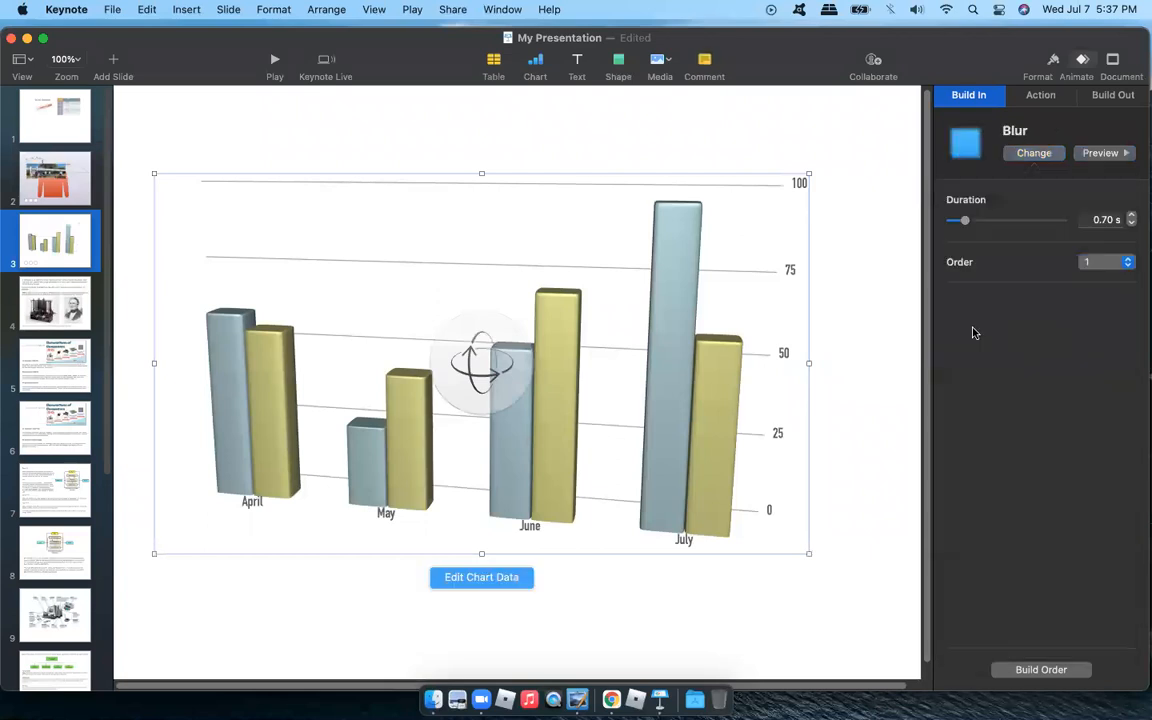
left_click(1098, 155)
left_click(876, 426)
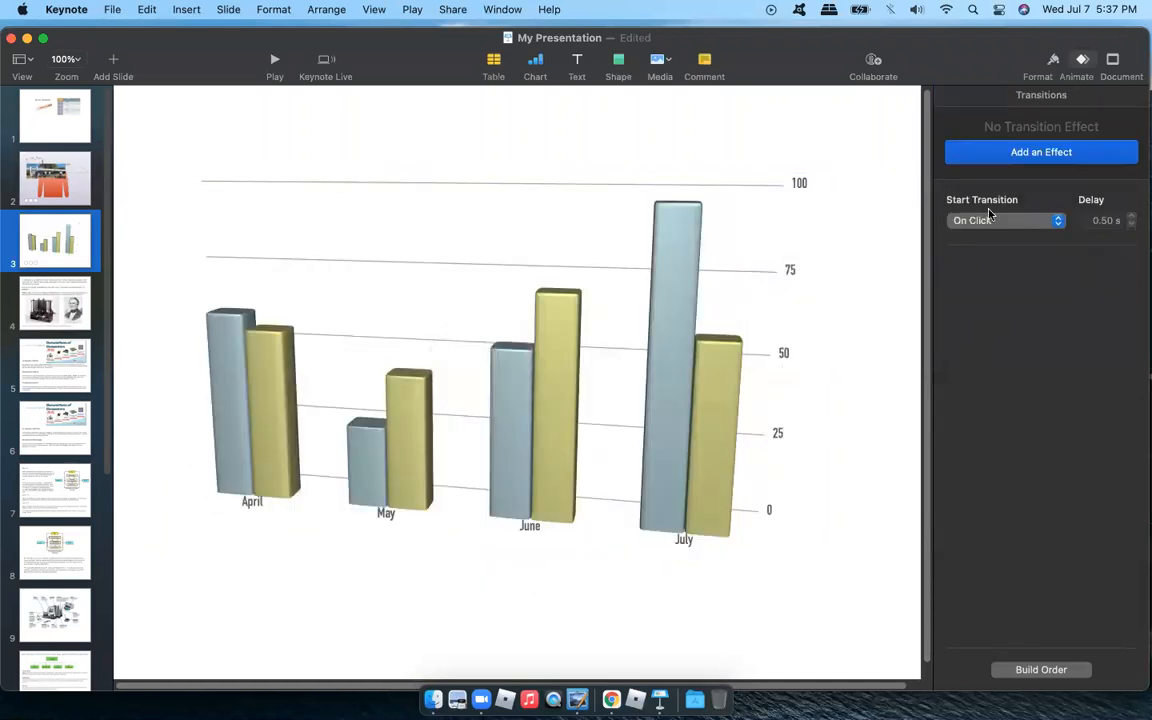
left_click(767, 310)
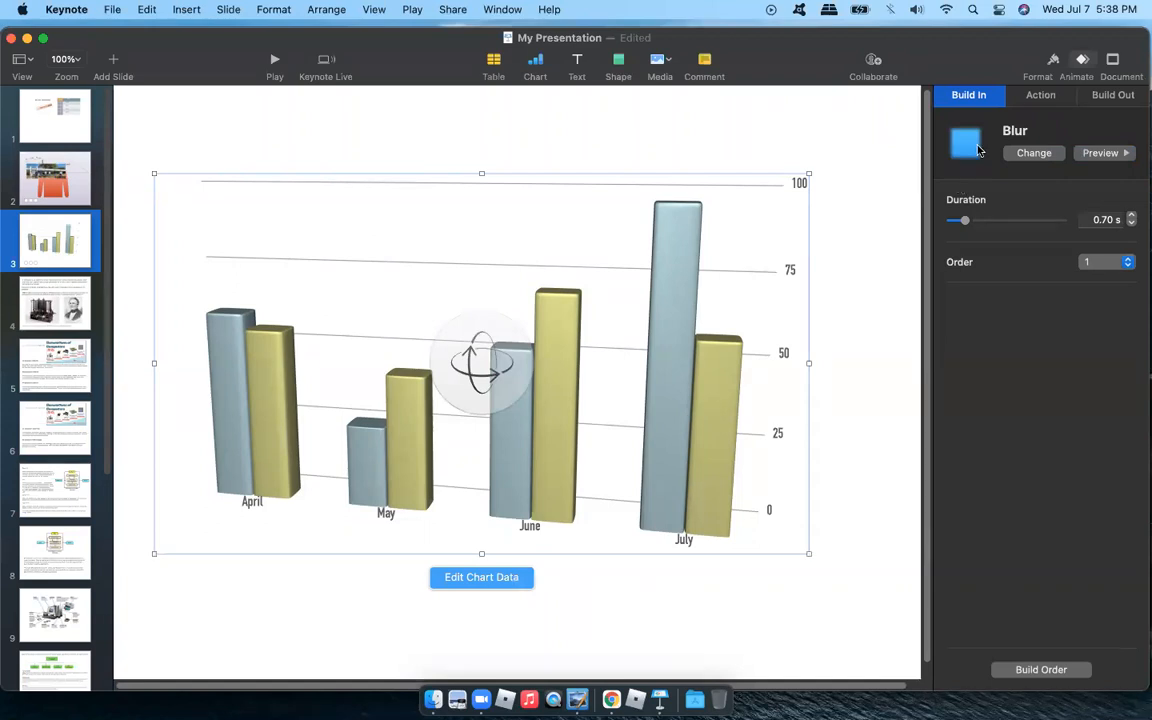
left_click(1052, 153)
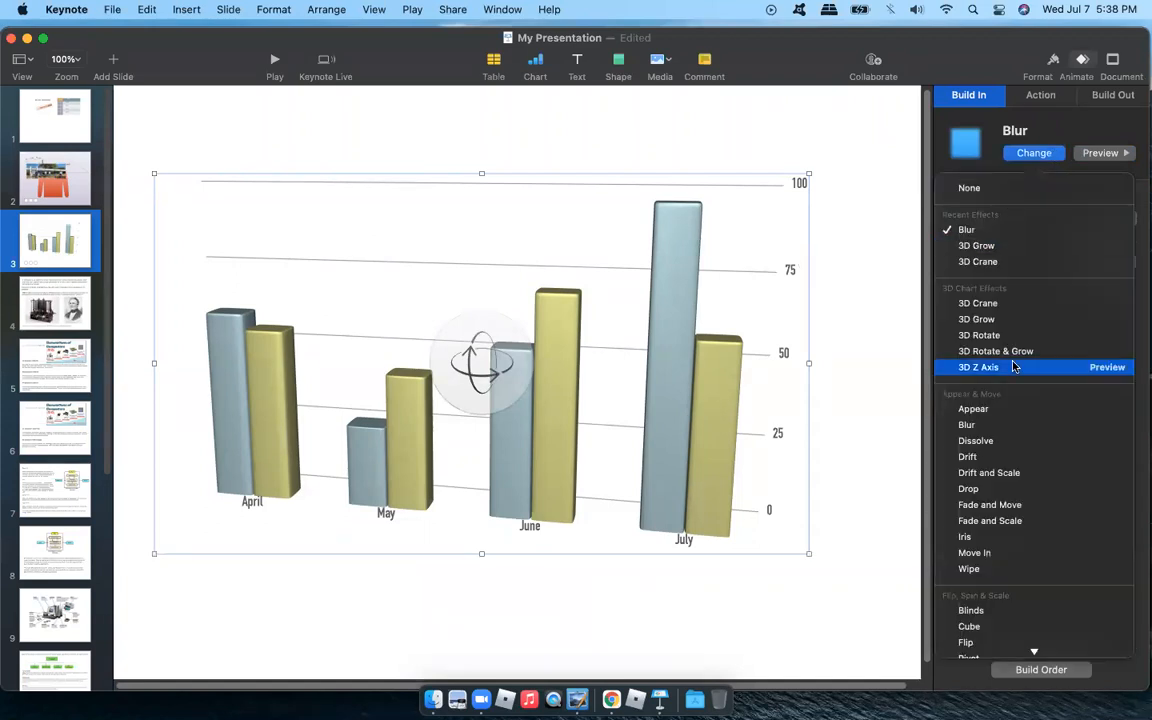
scroll(1022, 466, "down", 5)
scroll(1022, 466, "up", 5)
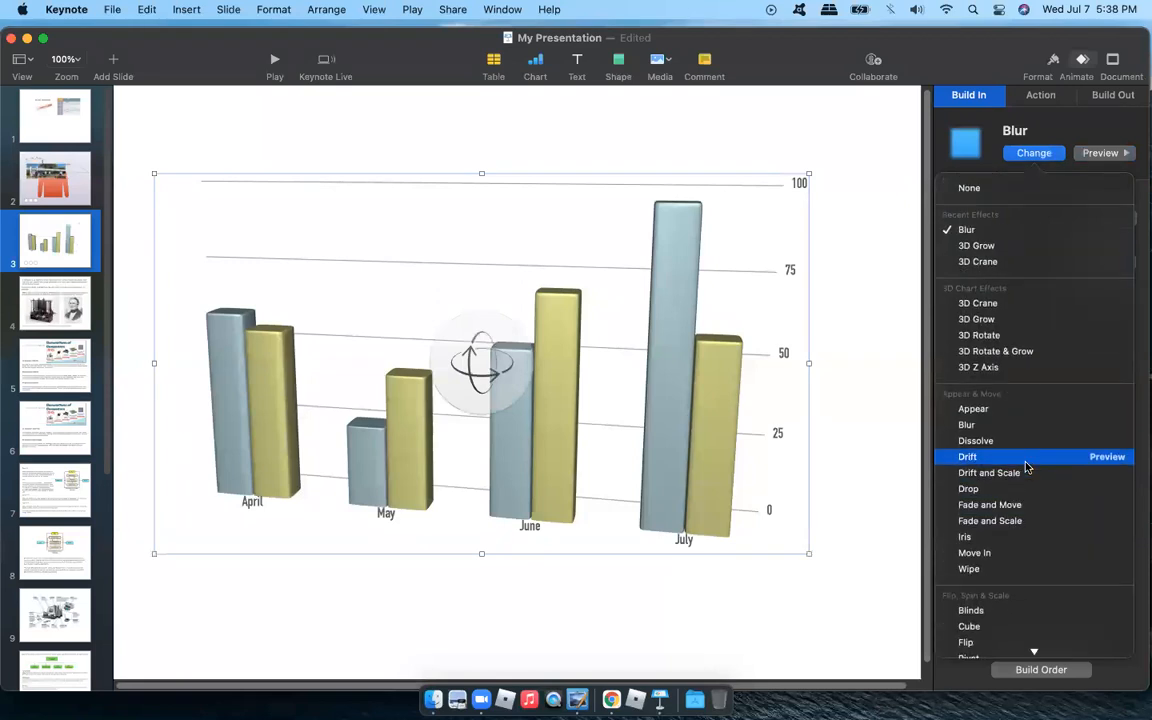
left_click(831, 411)
left_click(832, 411)
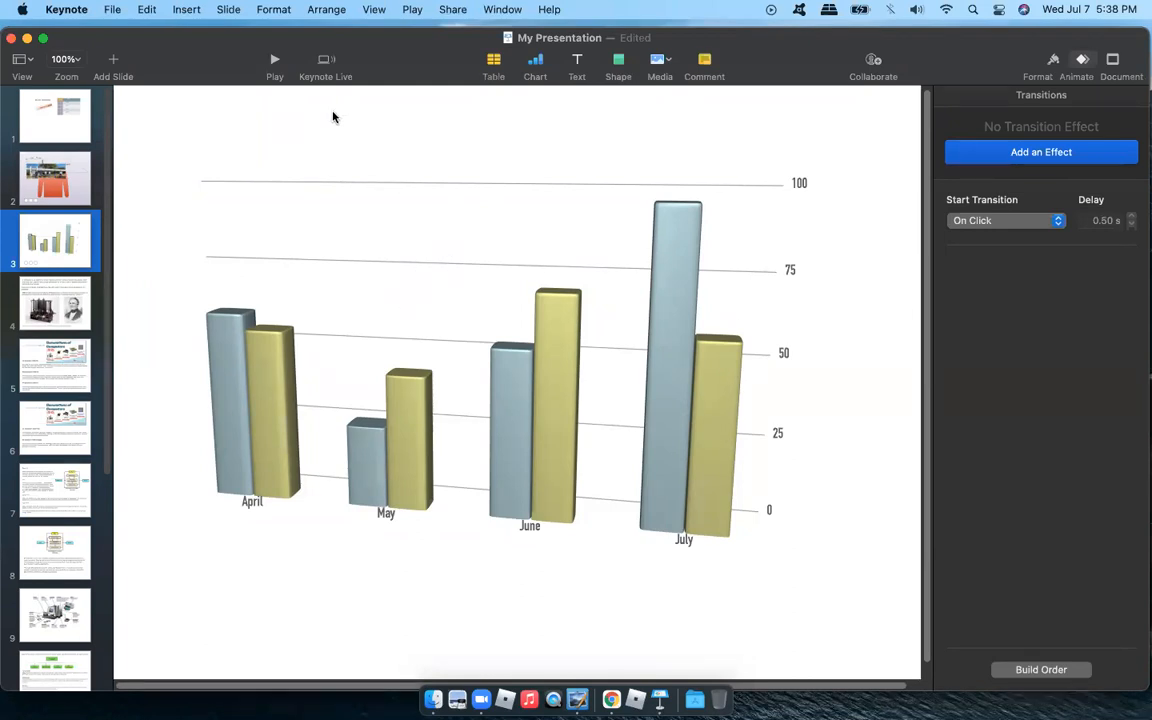
- Insert a right arrow from the Basic shapes and place it above the April and May columns of the chart
left_click(618, 62)
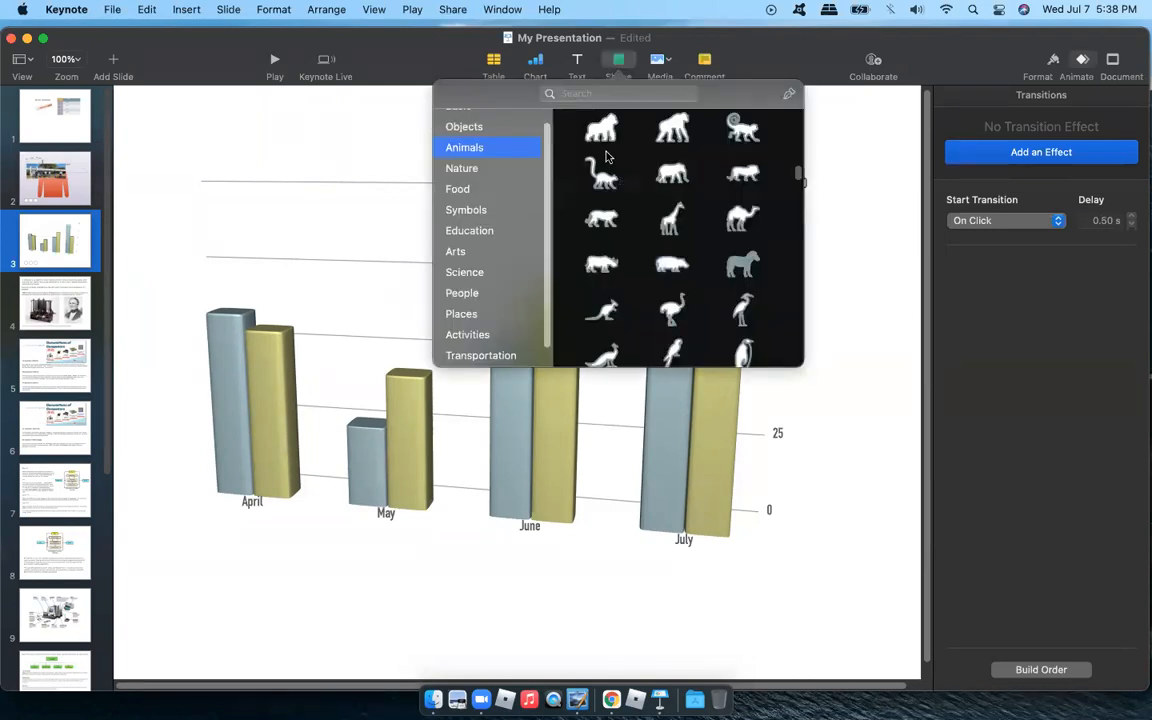
scroll(480, 150, "up", 1)
left_click(470, 140)
scroll(649, 211, "up", 3)
scroll(649, 211, "up", 2)
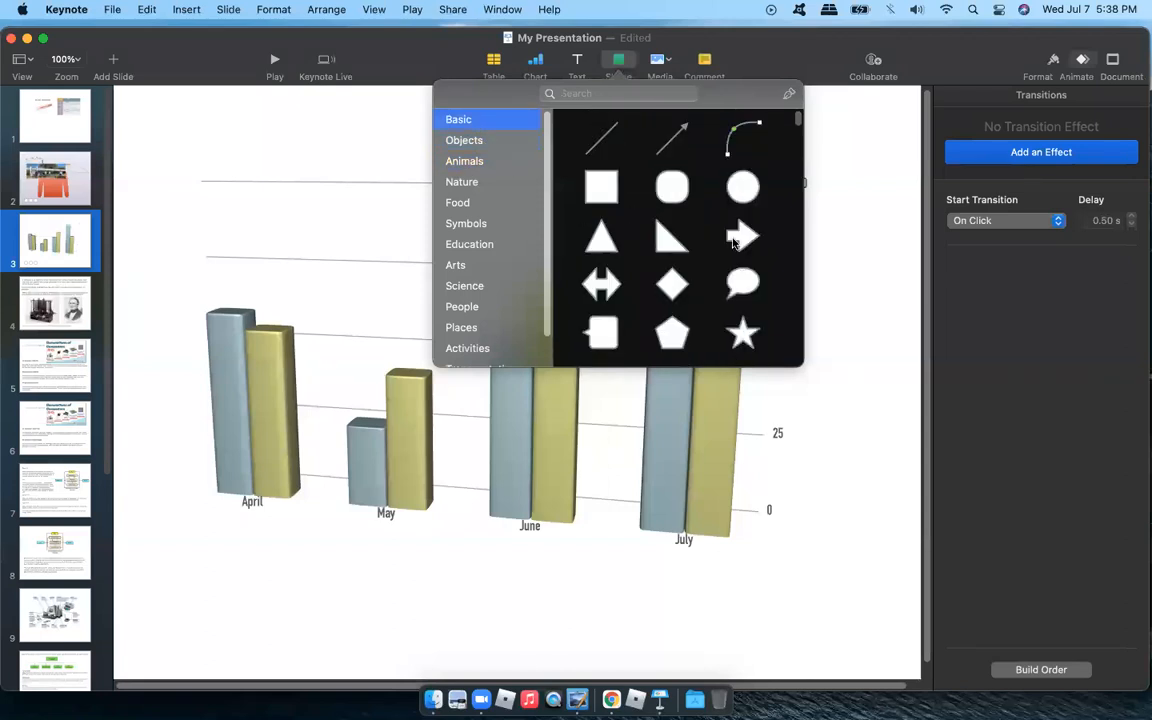
left_click(671, 233)
left_click_drag(518, 352, 448, 160)
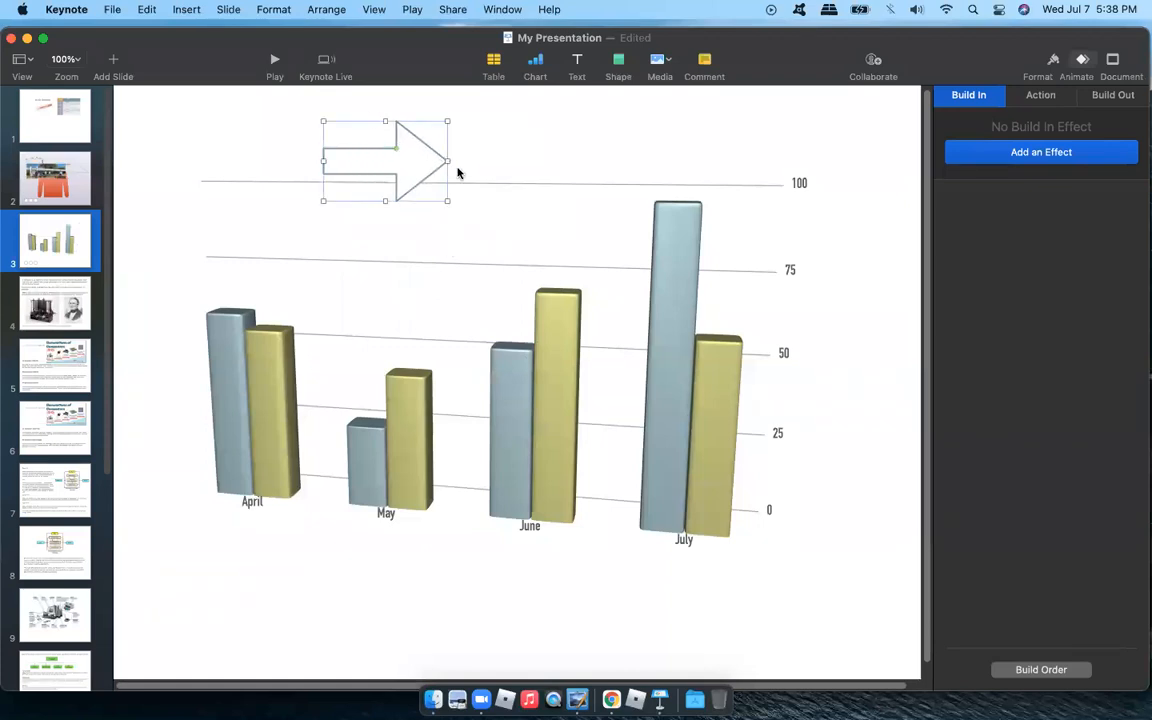
- Resize the arrow to about 226 by 129 pt and reshape it to a head of about 124 pt with 40% indent
left_click_drag(447, 200, 498, 240)
left_click_drag(425, 162, 399, 168)
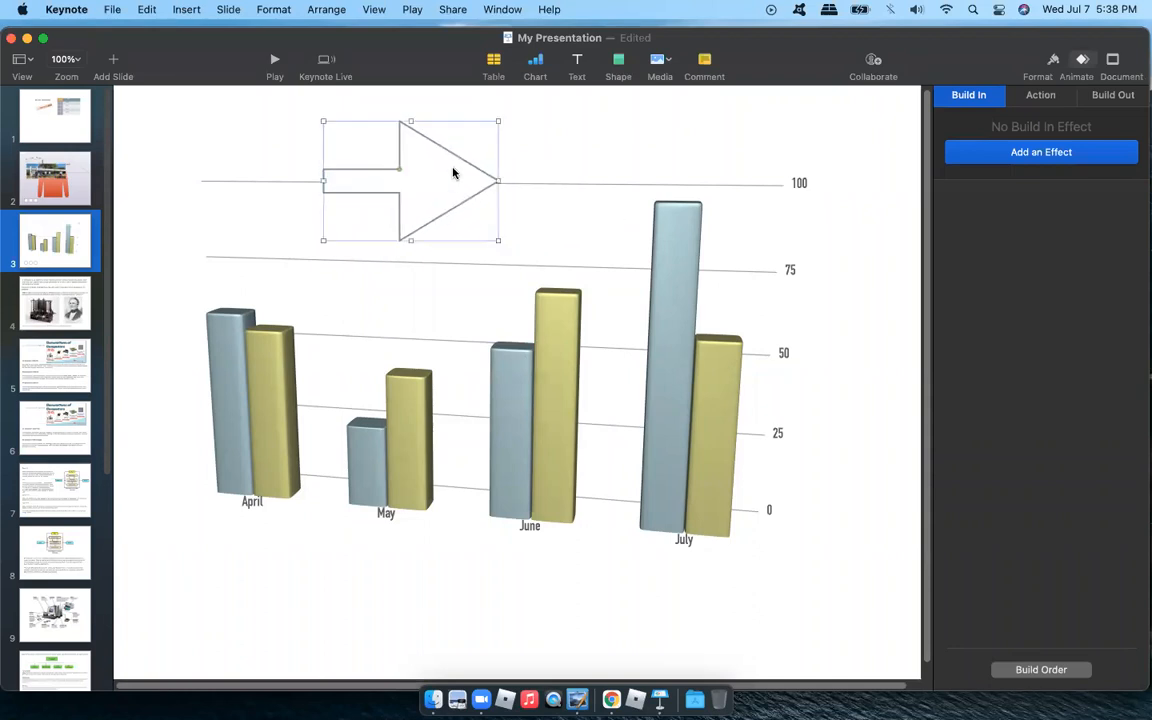
left_click_drag(497, 121, 504, 140)
double_click(457, 162)
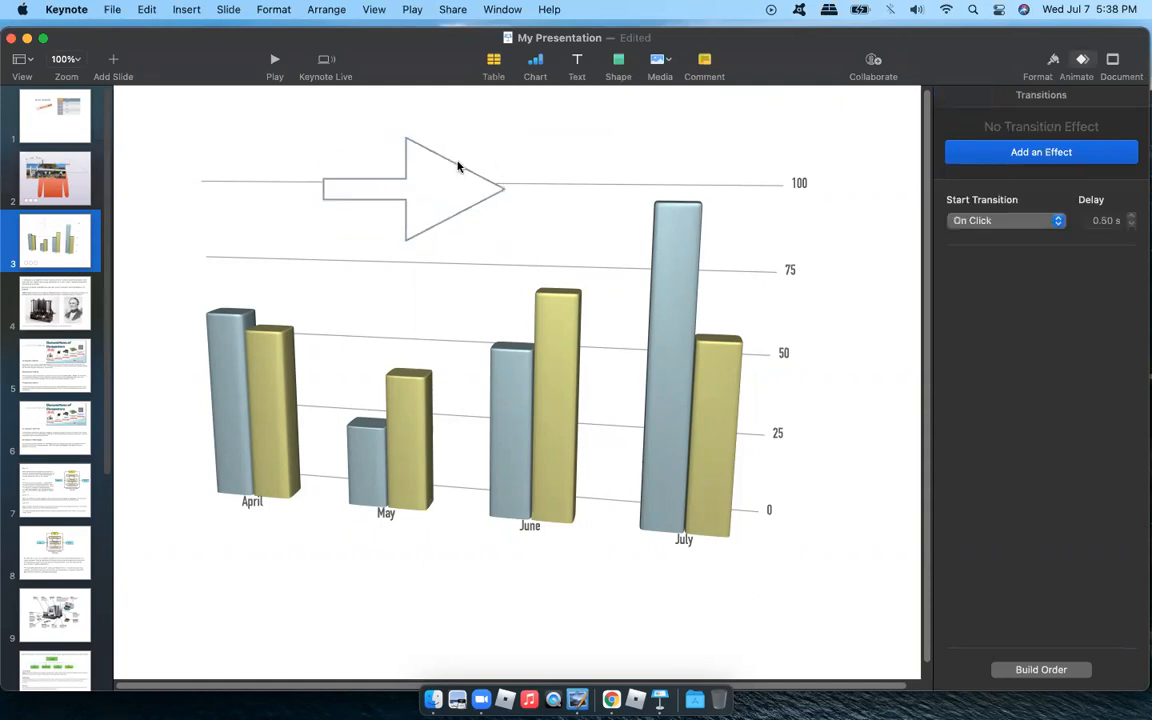
left_click(471, 160)
left_click(465, 170)
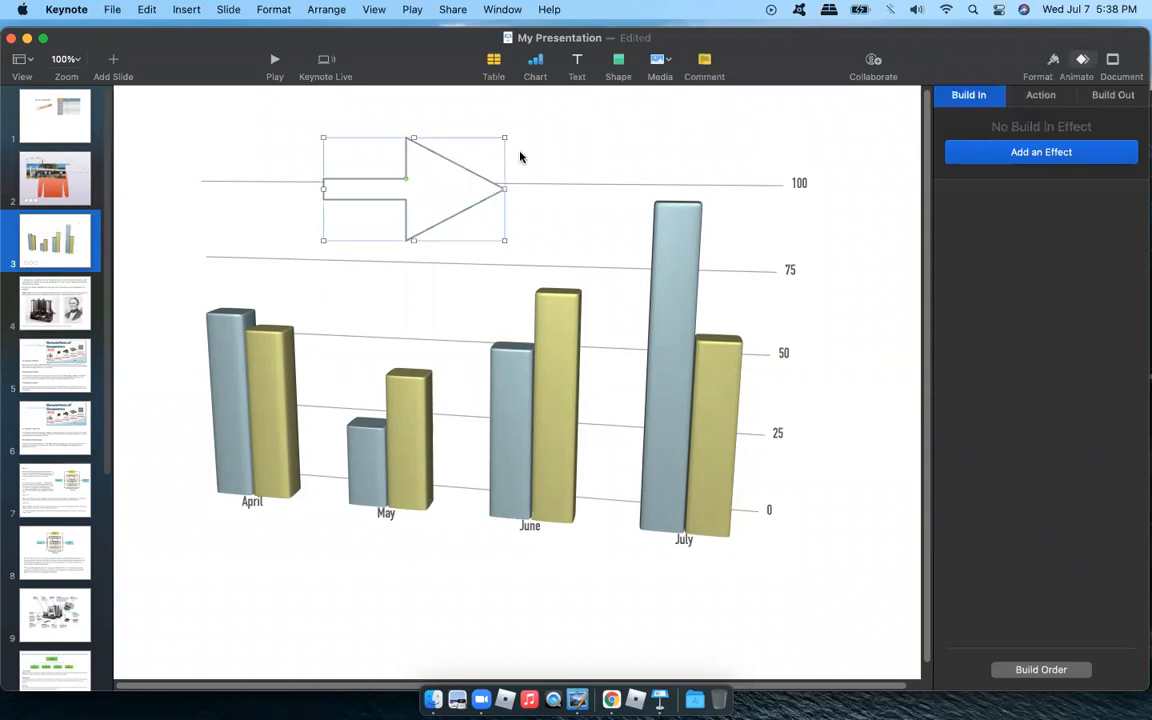
- Rotate the arrow to about 312° so that it points down toward the chart columns
right_click(476, 153)
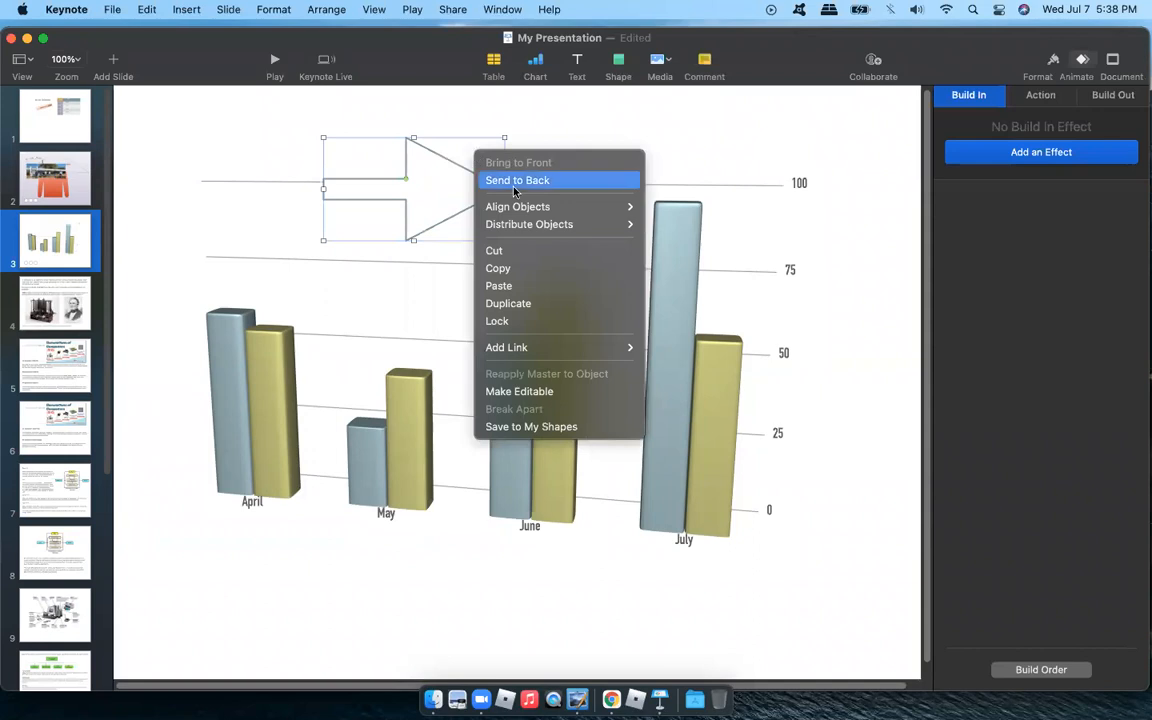
left_click(1058, 69)
left_click(1059, 68)
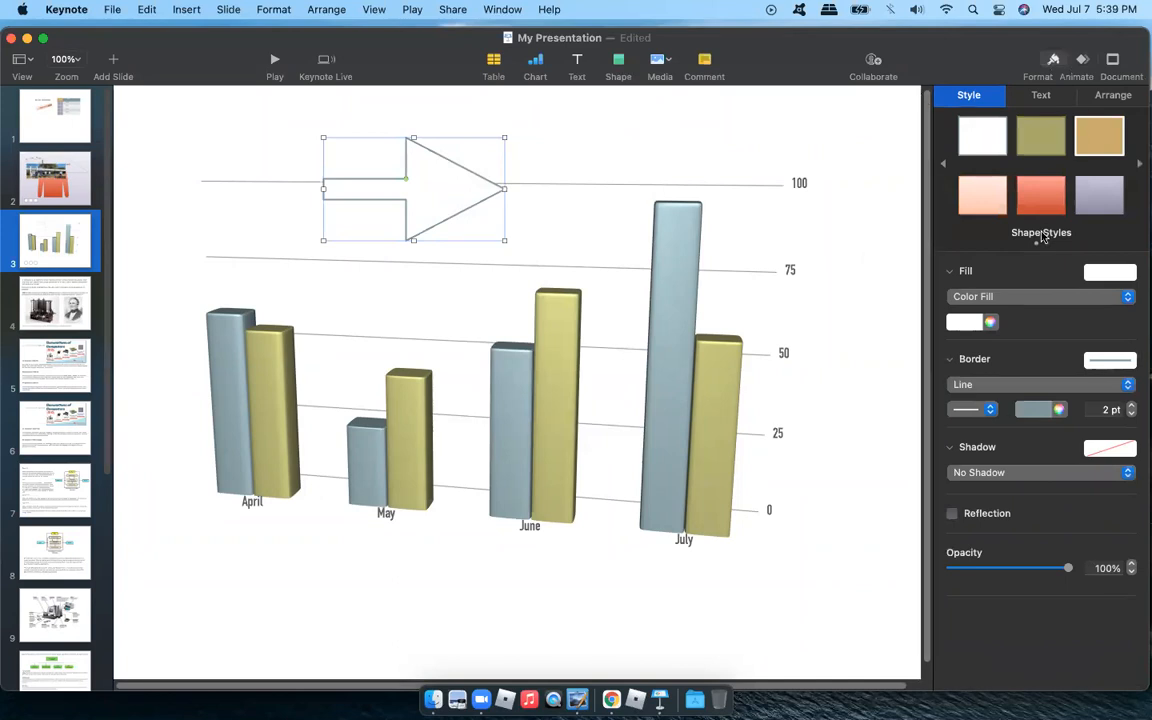
left_click(1097, 95)
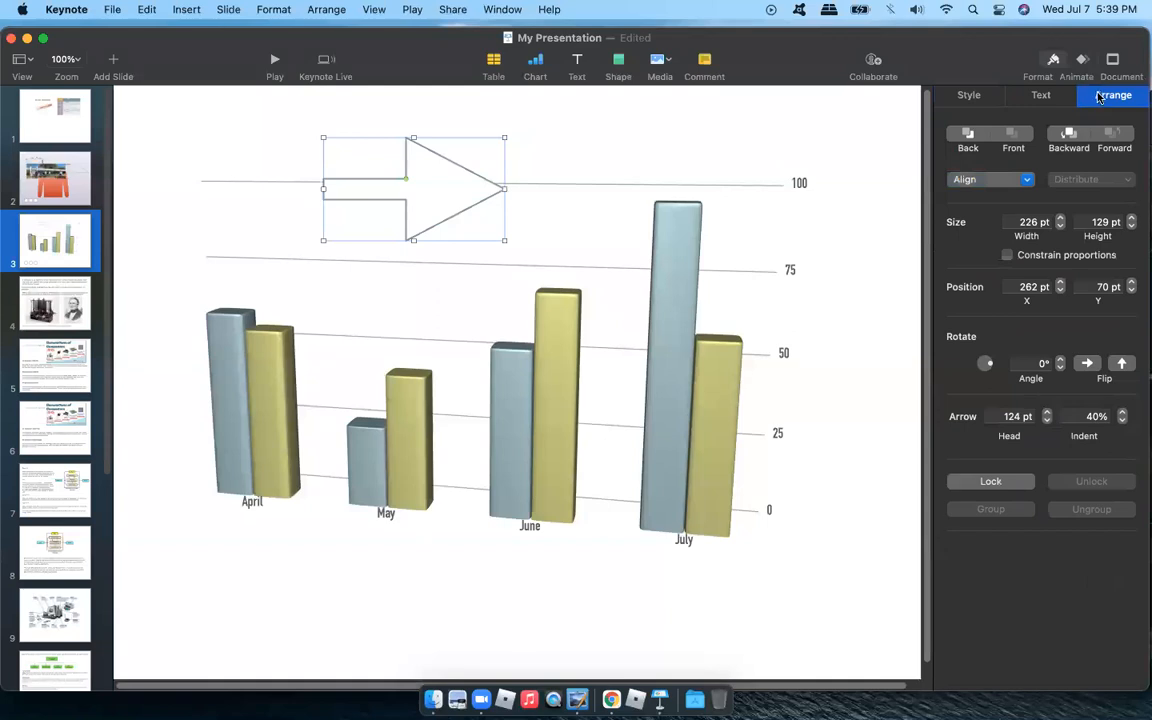
left_click(1061, 360)
left_click(1061, 362)
left_click(1061, 362)
left_click(1061, 362)
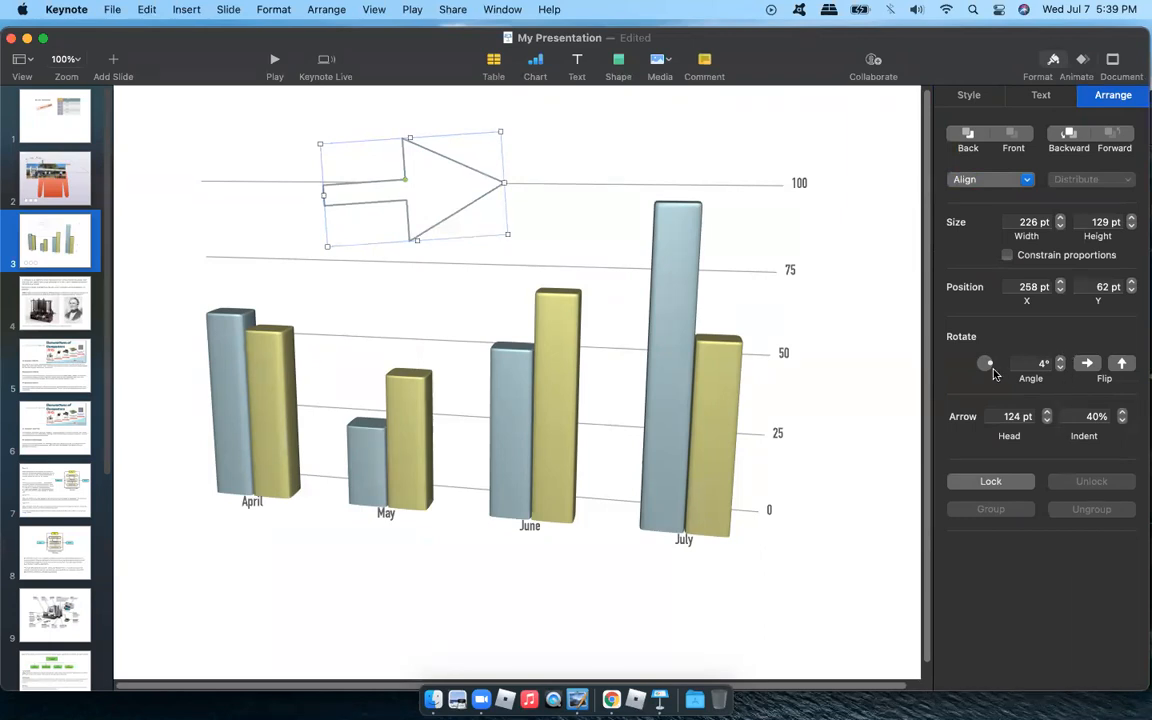
left_click_drag(991, 371, 990, 372)
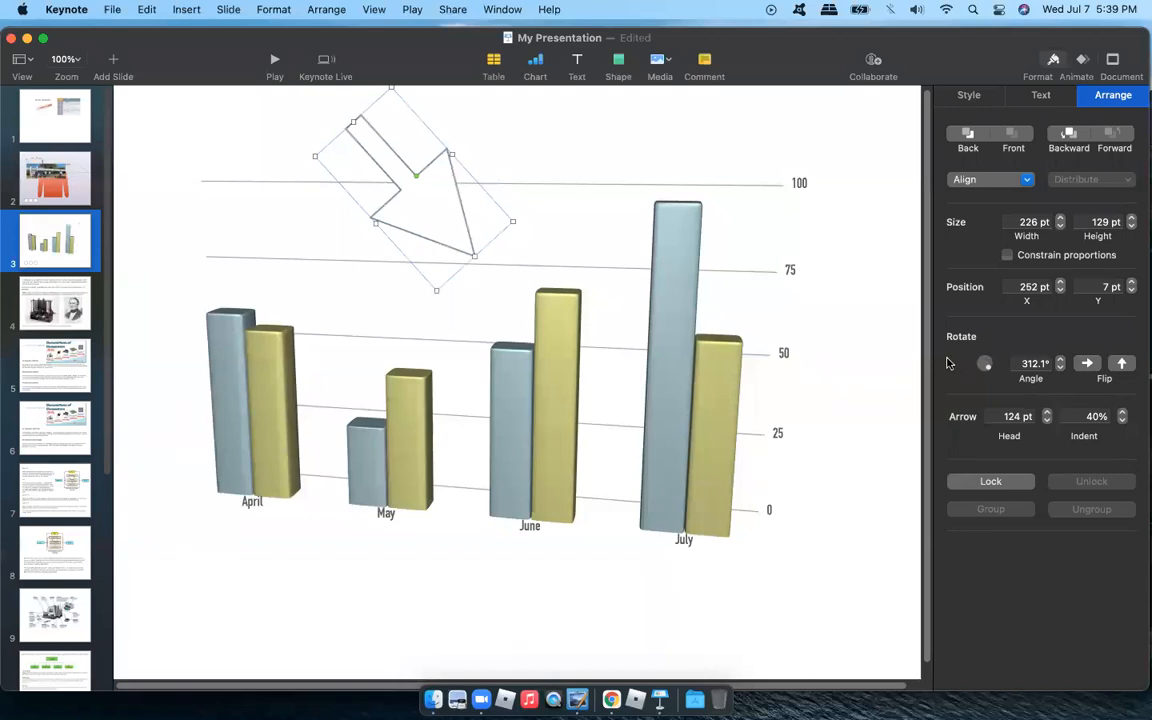
- Lengthen and narrow the rotated arrow above the chart to about 275 by 53 pt
left_click_drag(474, 256, 502, 285)
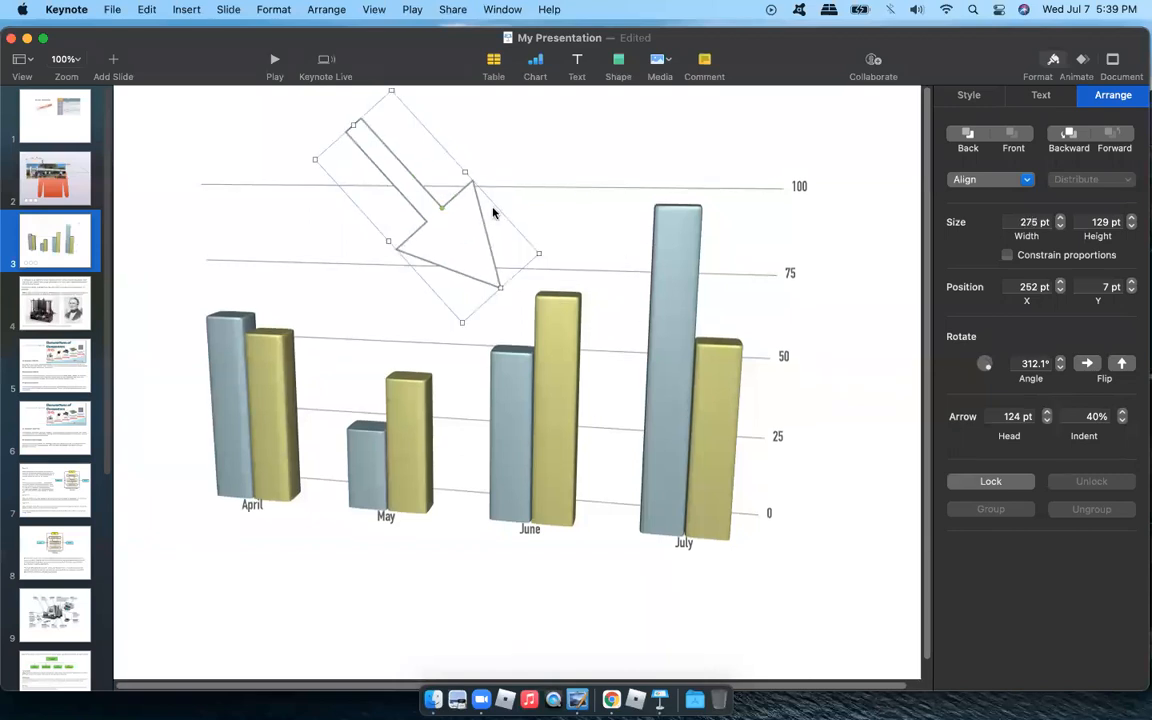
left_click(467, 180)
left_click(464, 188)
left_click_drag(465, 173, 382, 214)
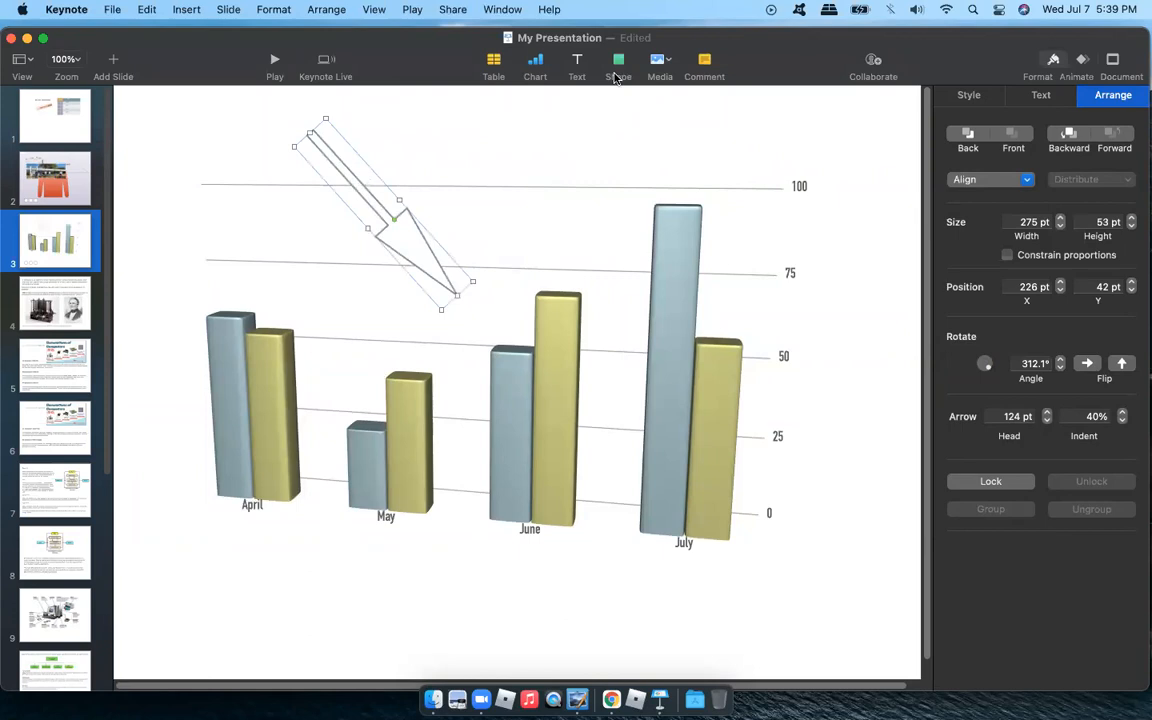
left_click(618, 66)
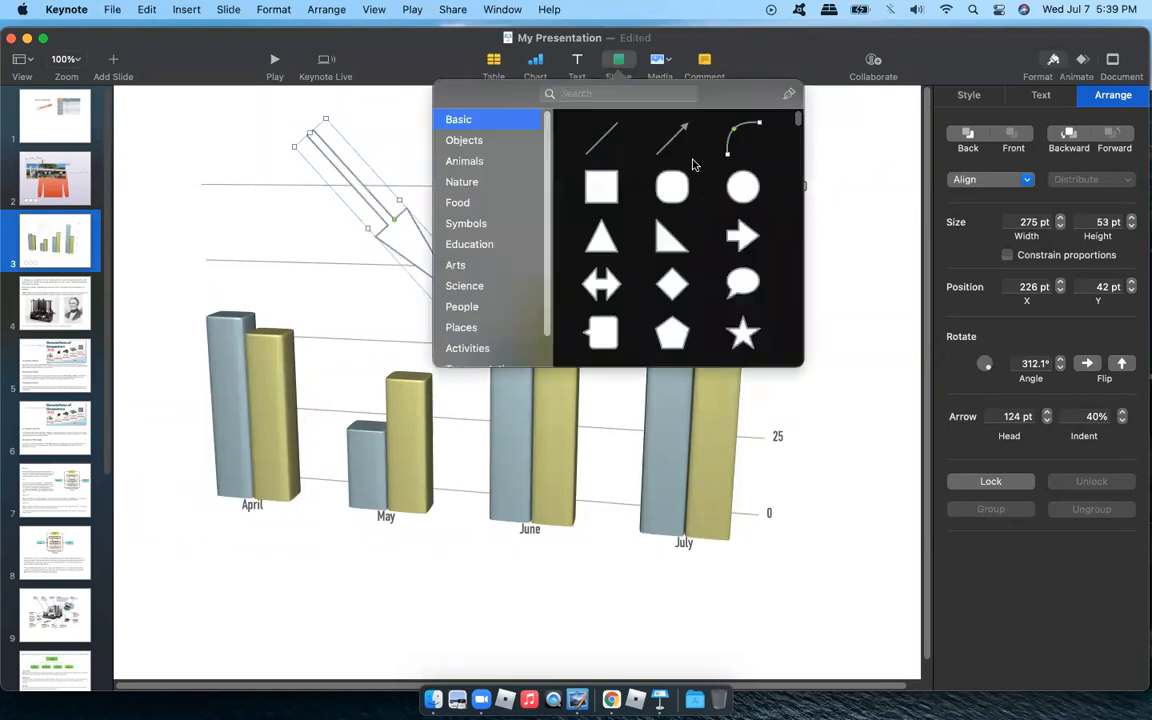
left_click(251, 165)
- Add a Fly In build-in effect to the arrow
left_click(391, 215)
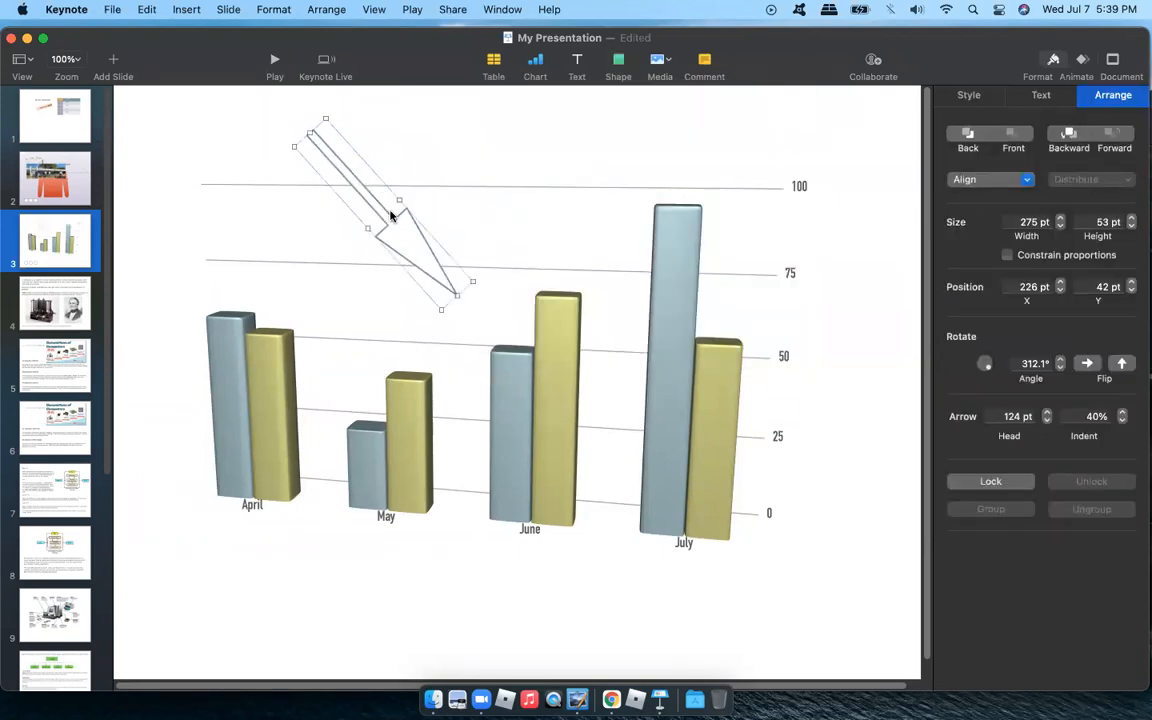
left_click(1076, 62)
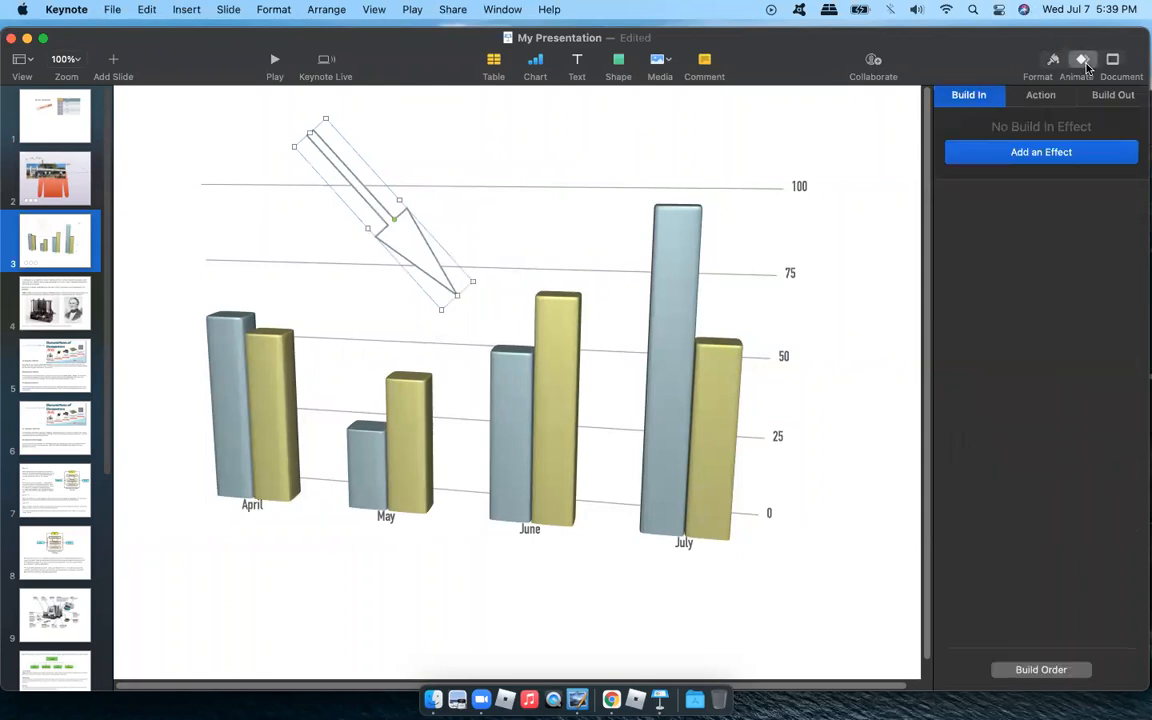
left_click(1039, 160)
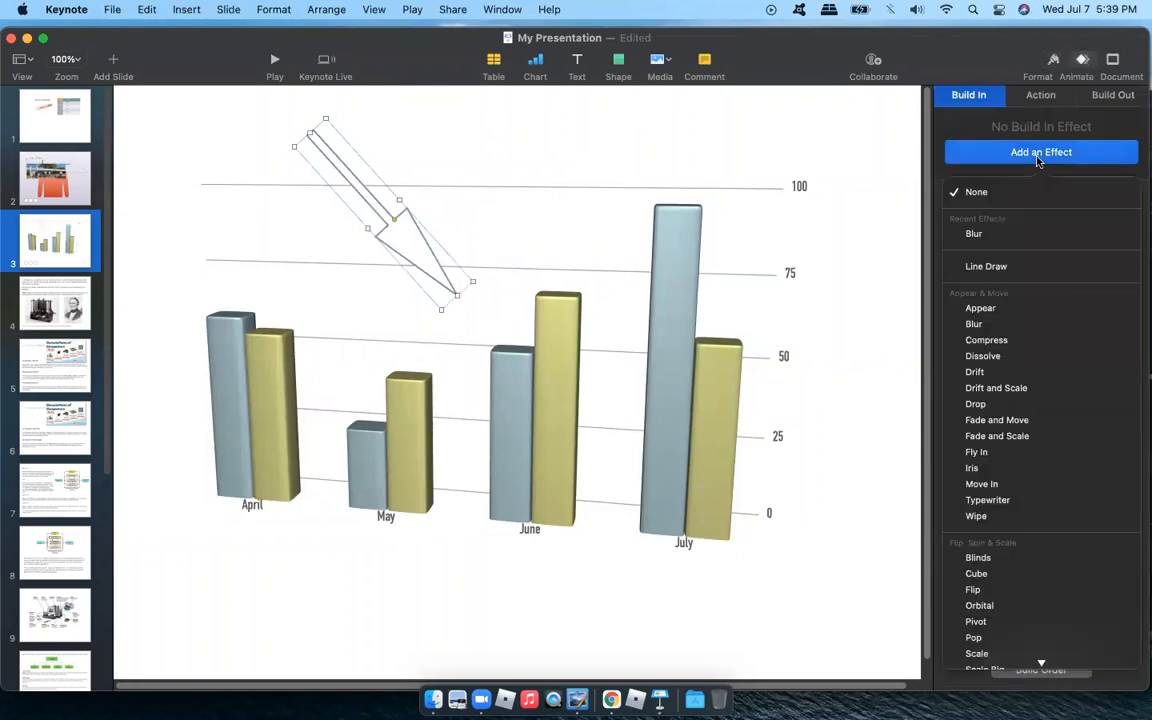
scroll(1049, 400, "down", 2)
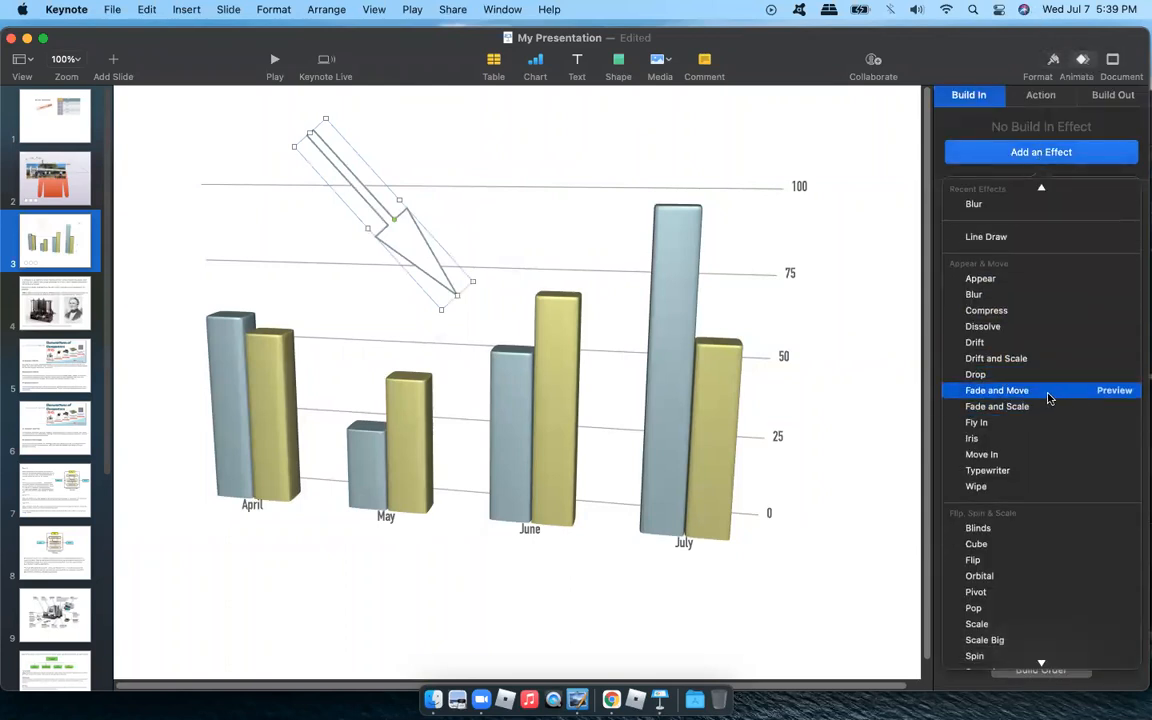
scroll(1049, 399, "down", 1)
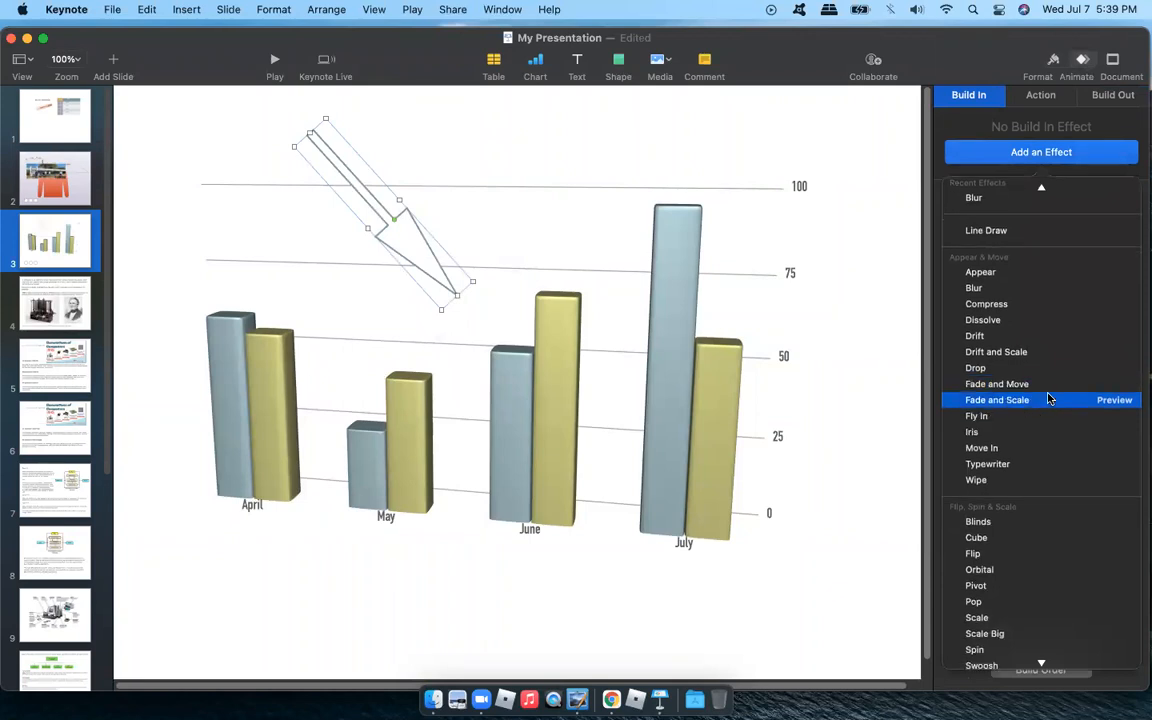
left_click(1022, 415)
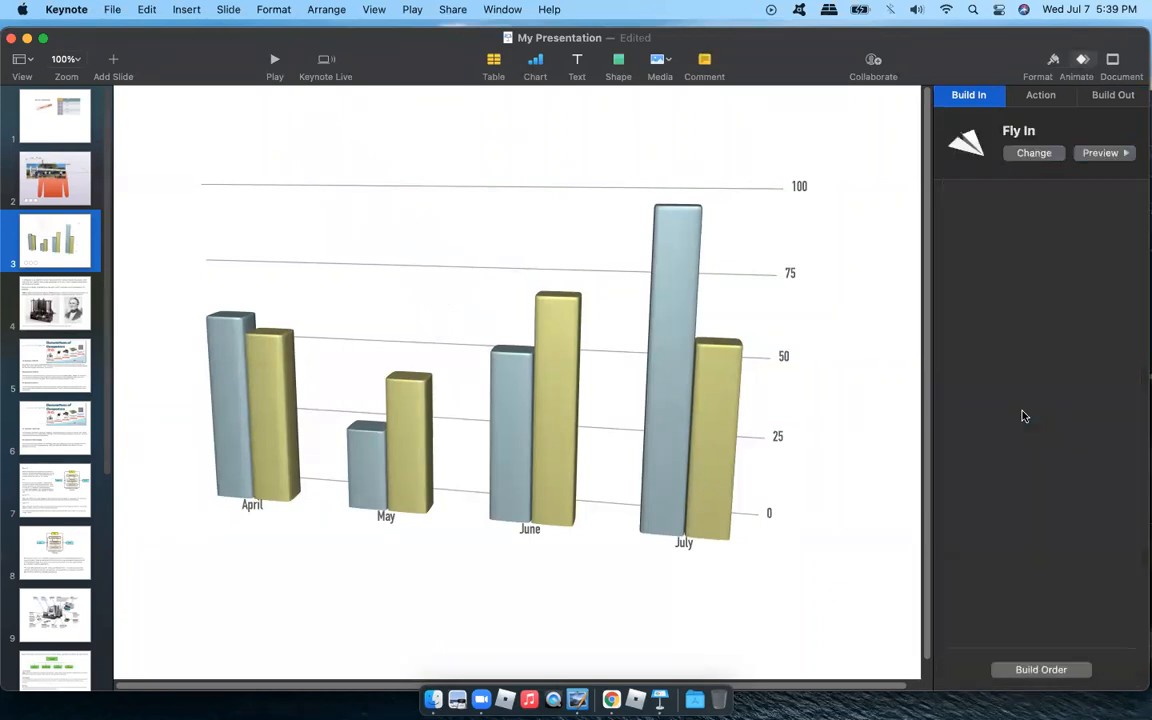
- Deselect the arrow, play the slideshow from the chart slide through its builds, and exit
left_click(873, 287)
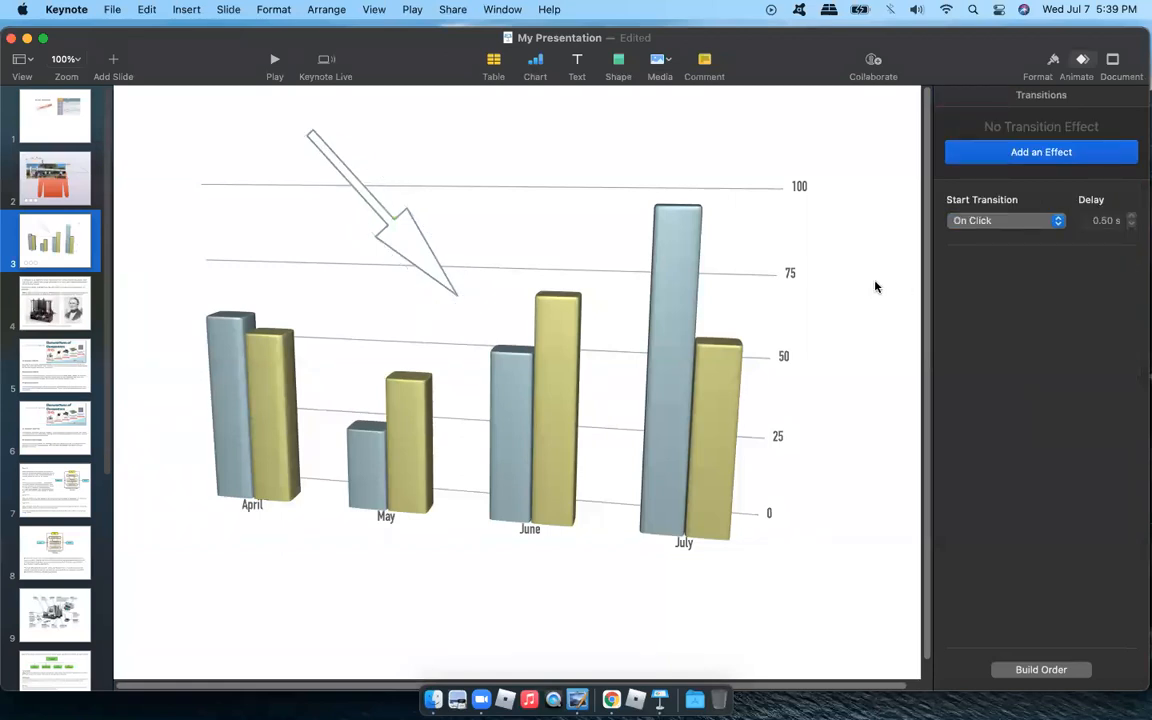
left_click(275, 60)
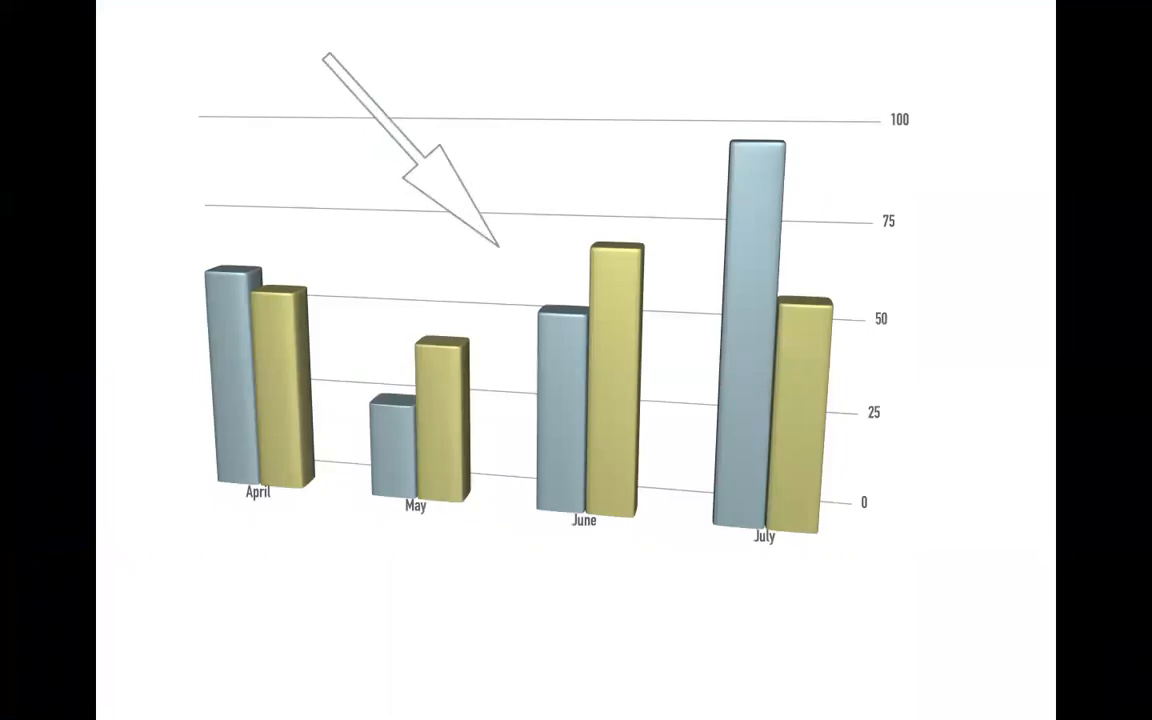
key("Escape")
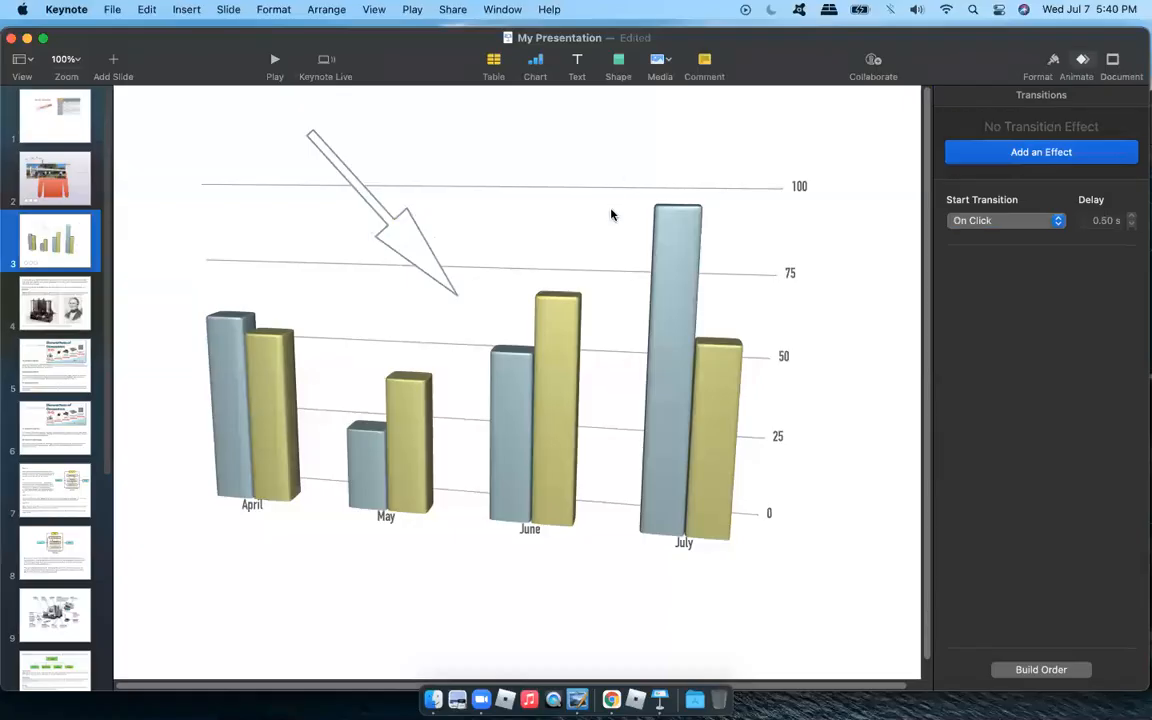
- Compare the build settings and build order of the chart and the arrow, including the arrow's build-out settings
left_click(611, 214)
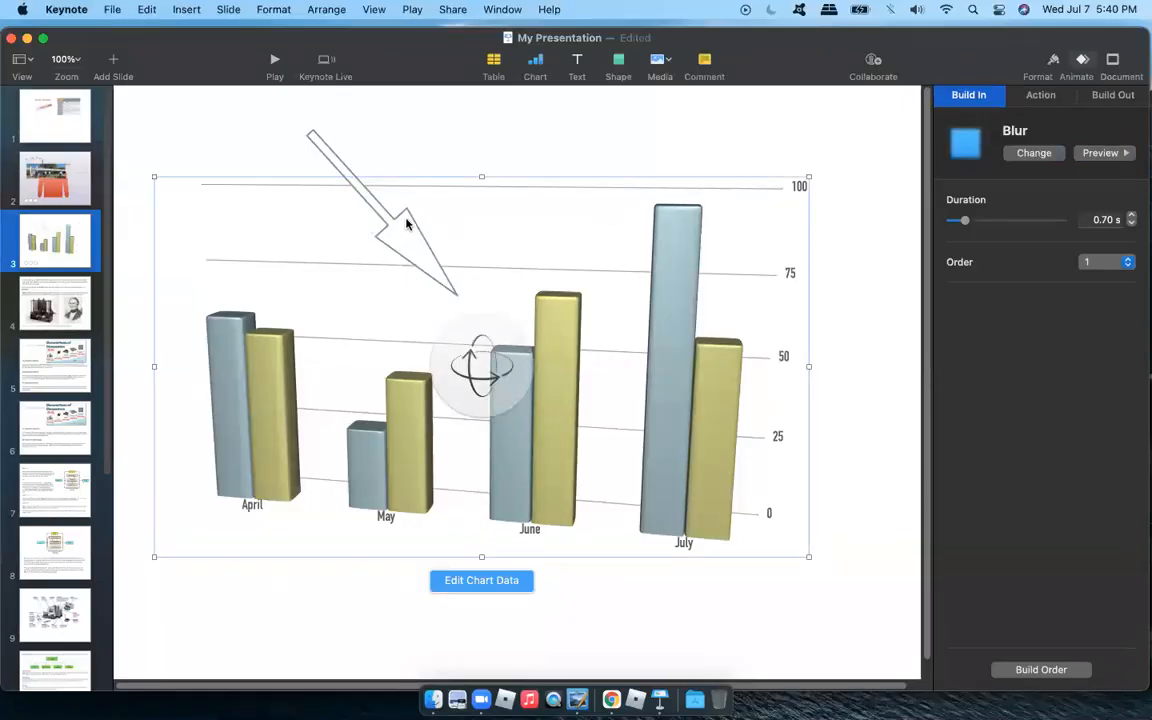
left_click(368, 204)
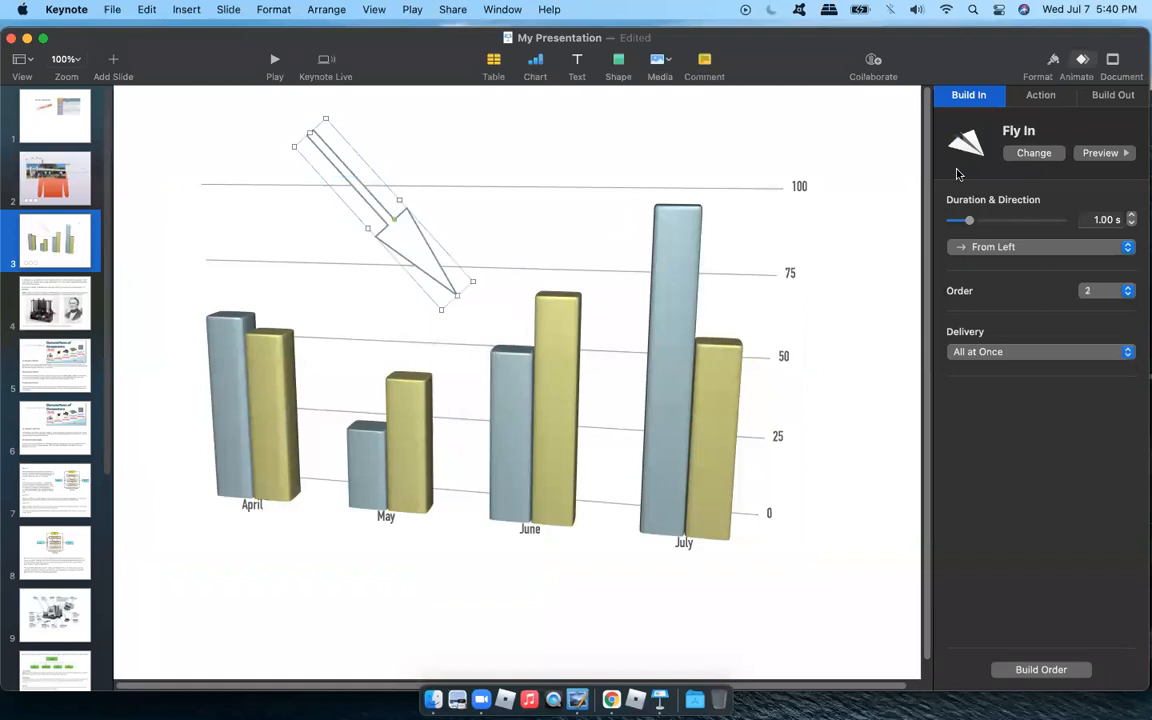
left_click(1105, 290)
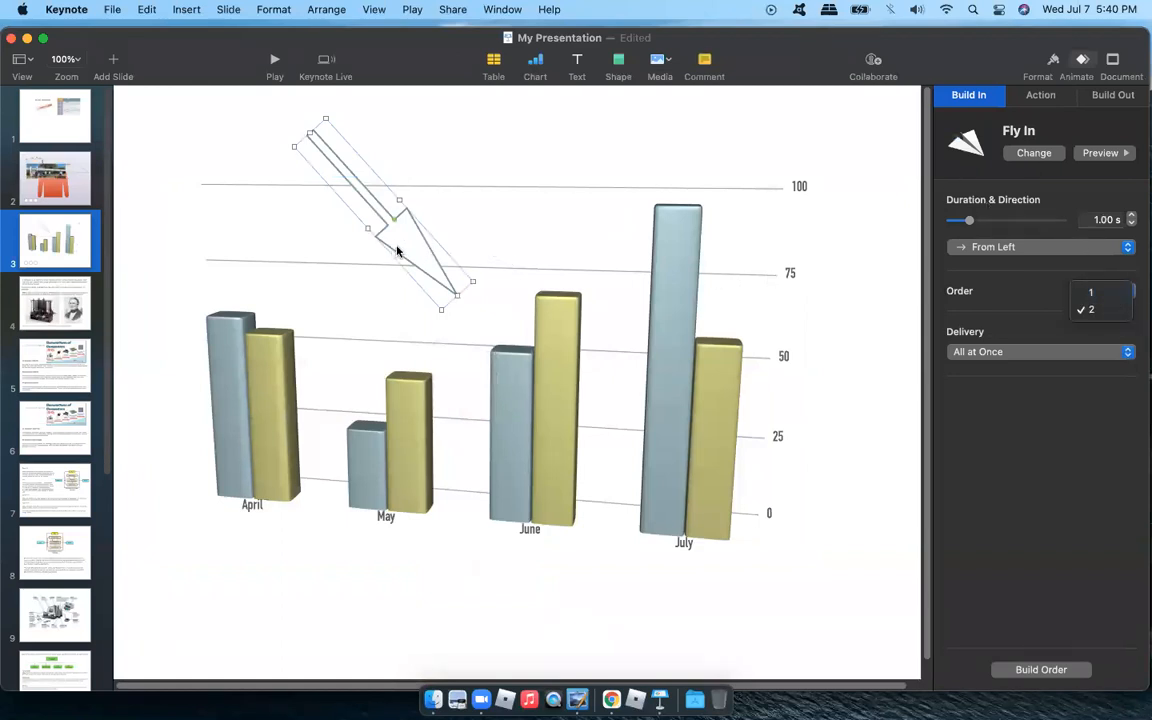
left_click(594, 263)
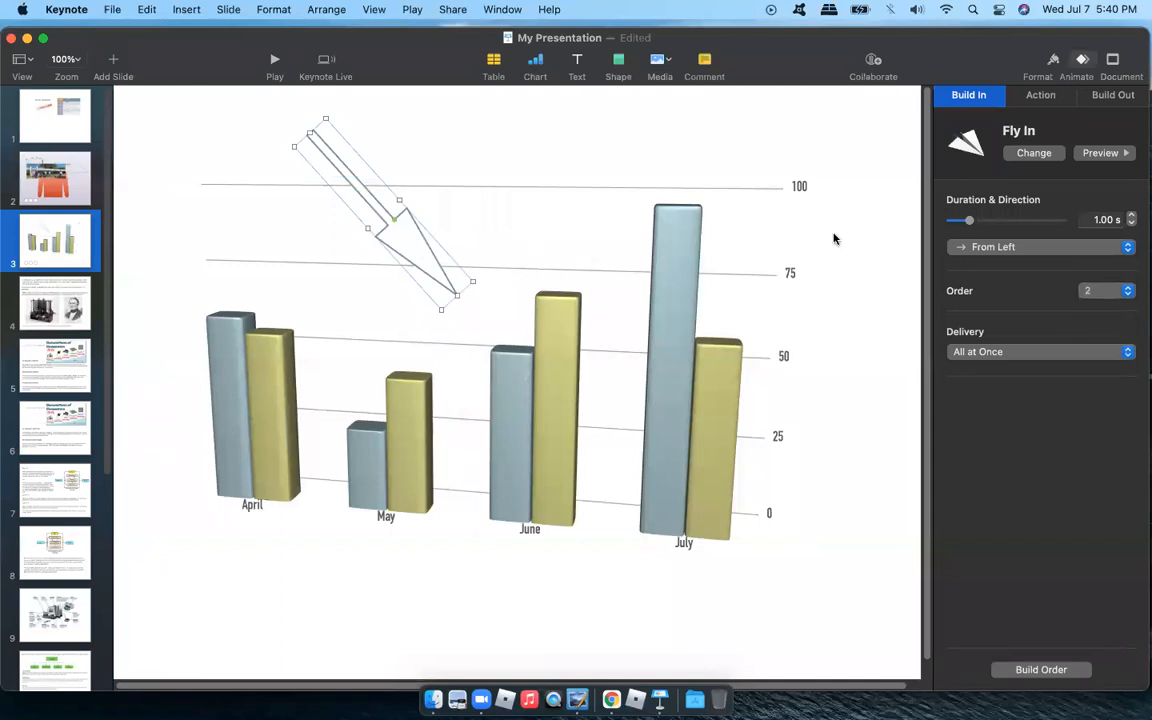
left_click(589, 229)
left_click(406, 246)
left_click(568, 237)
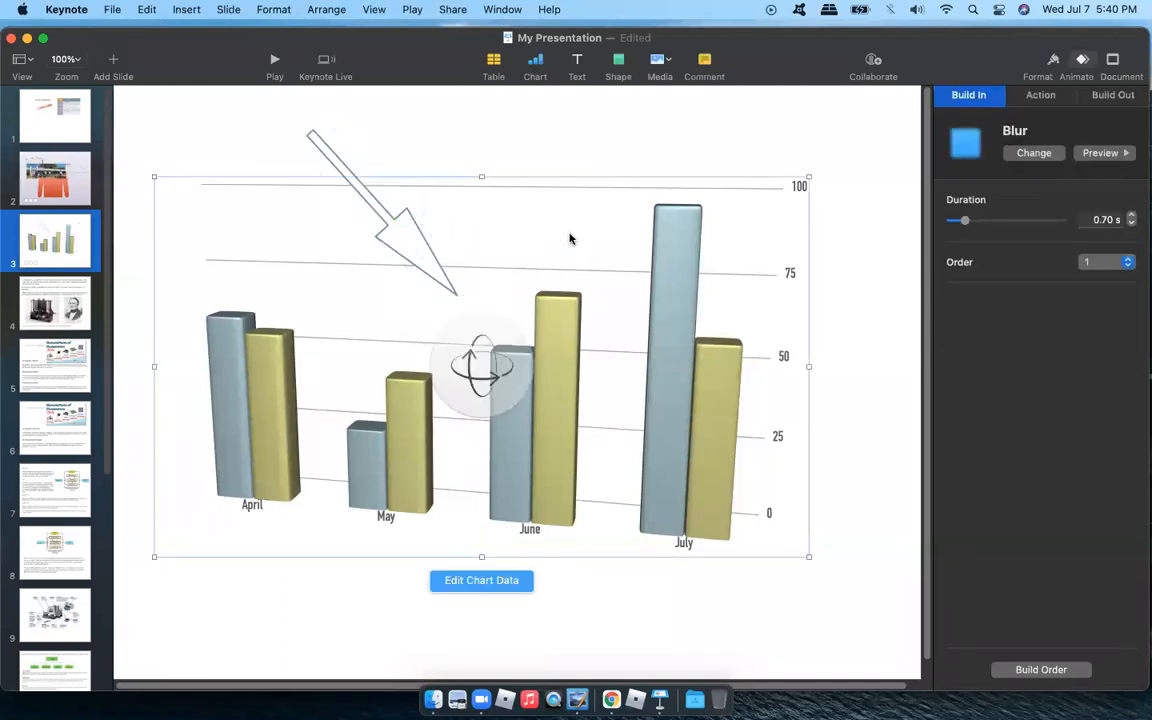
left_click(372, 199)
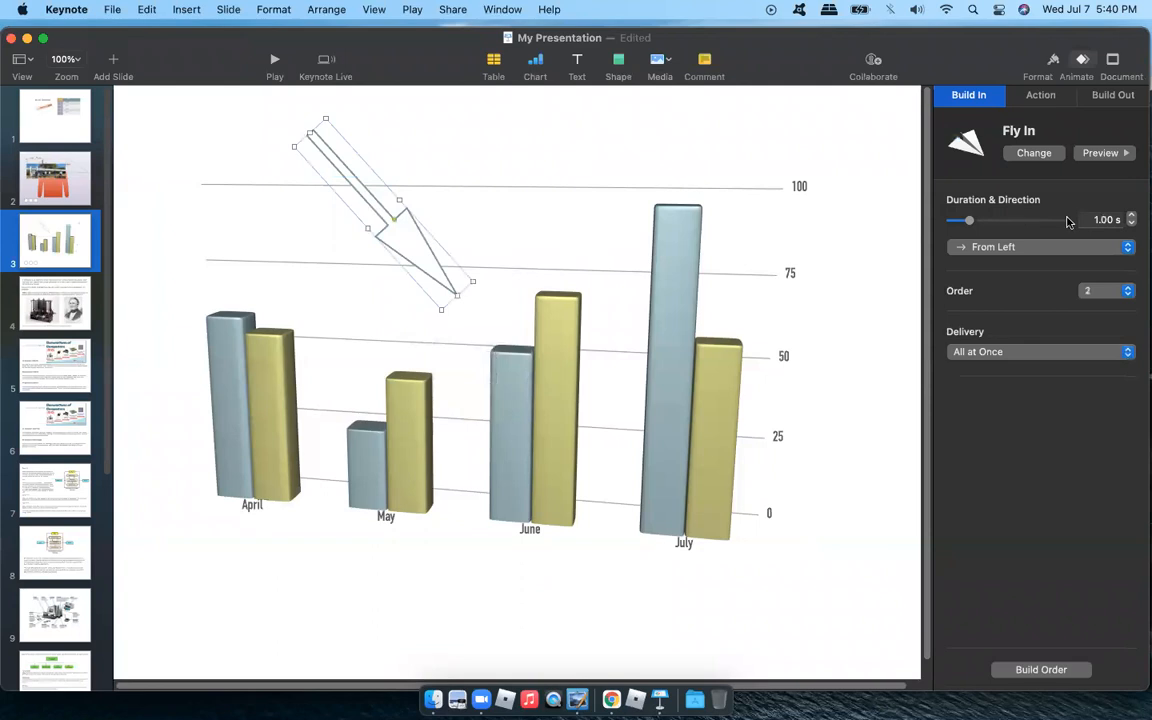
left_click(1108, 94)
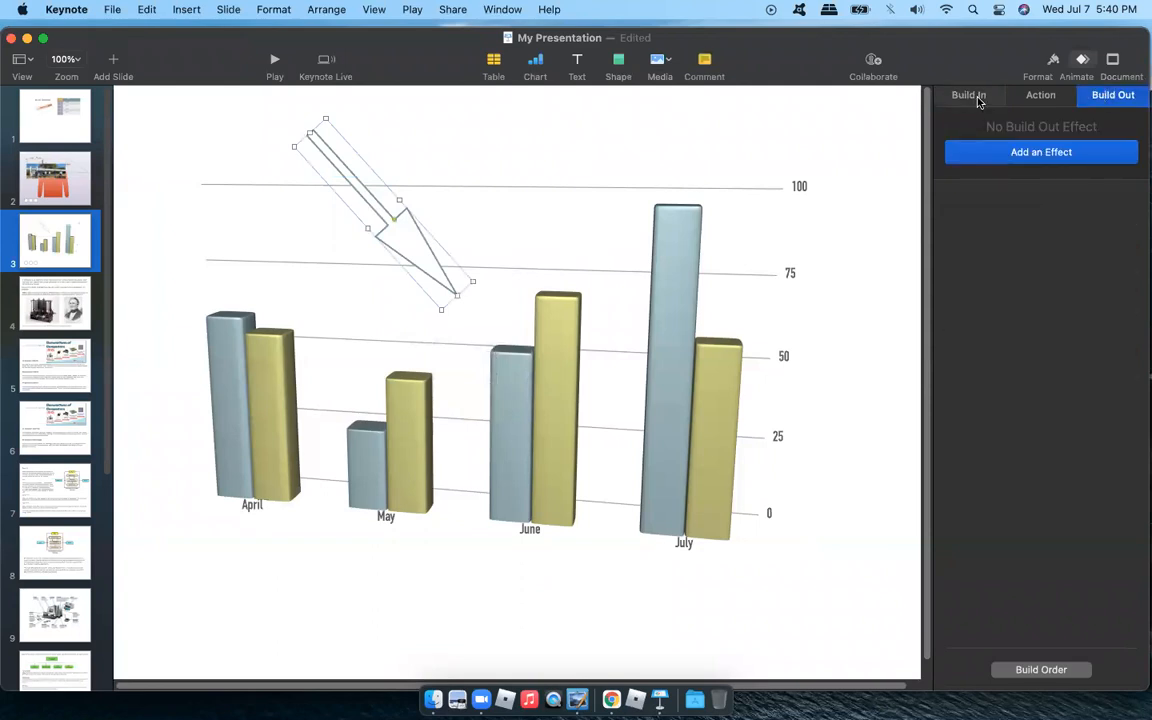
left_click(970, 96)
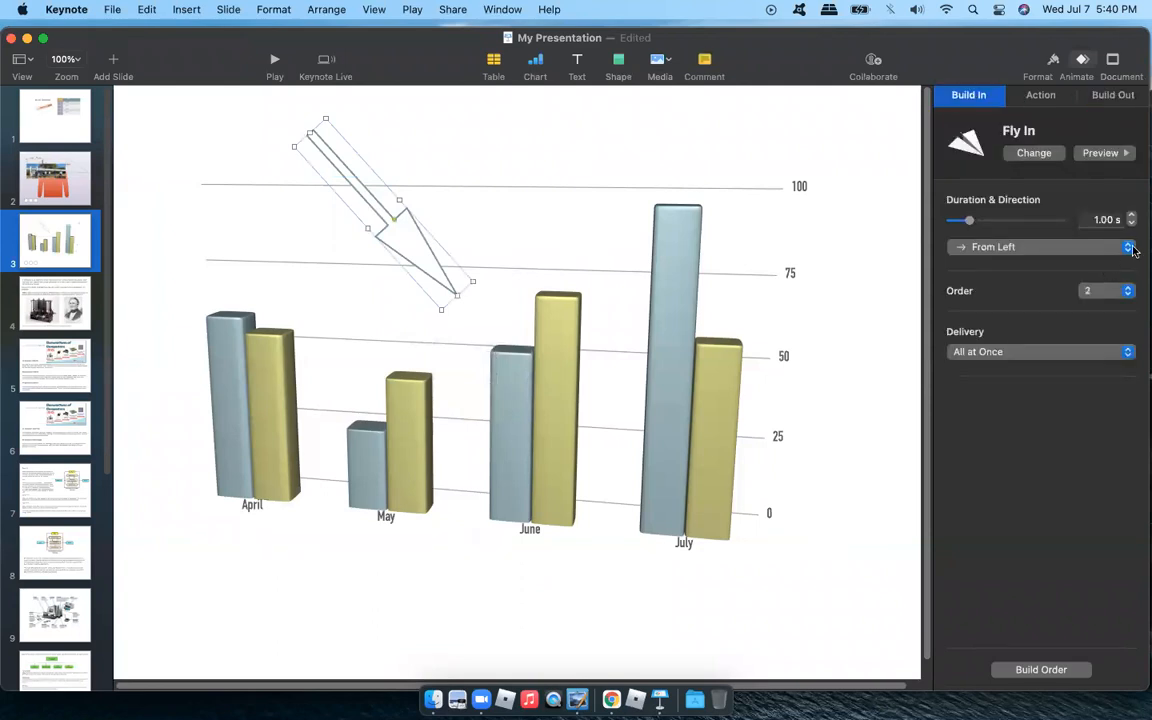
- Set the arrow's build order to 1, and select the chart to check its order
left_click(1118, 294)
left_click(1116, 296)
left_click(656, 251)
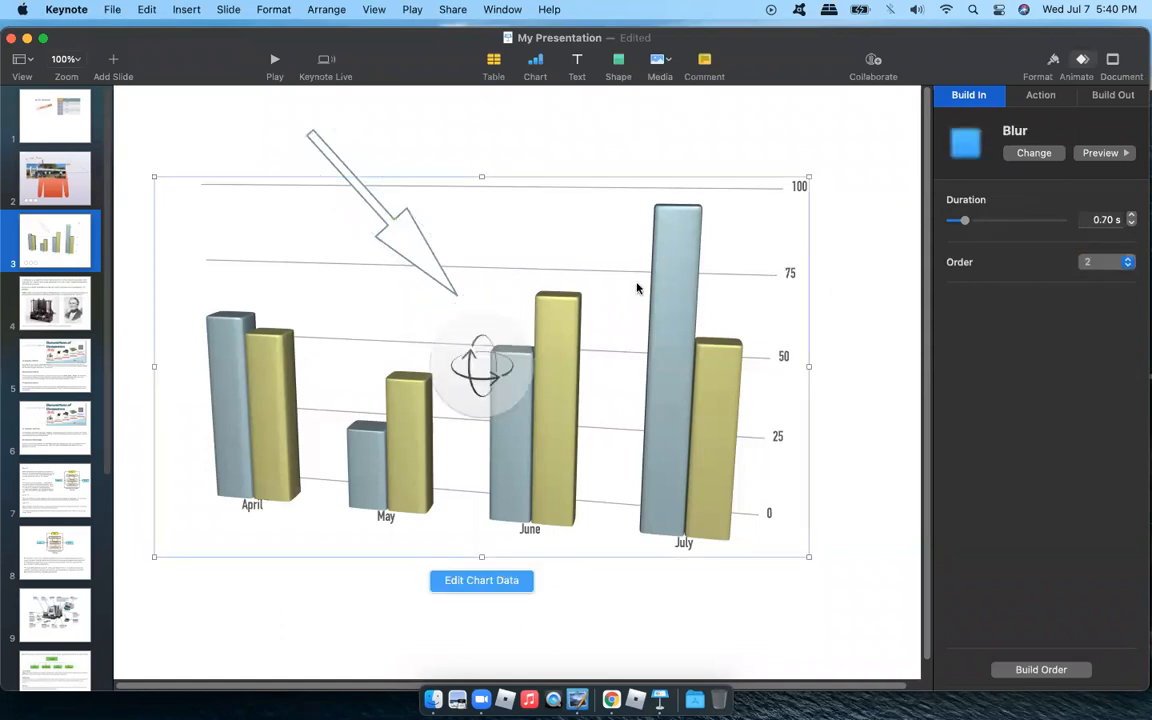
- Play the chart slide to check the reordered arrow and chart builds, and exit the slideshow
left_click(845, 225)
left_click(274, 60)
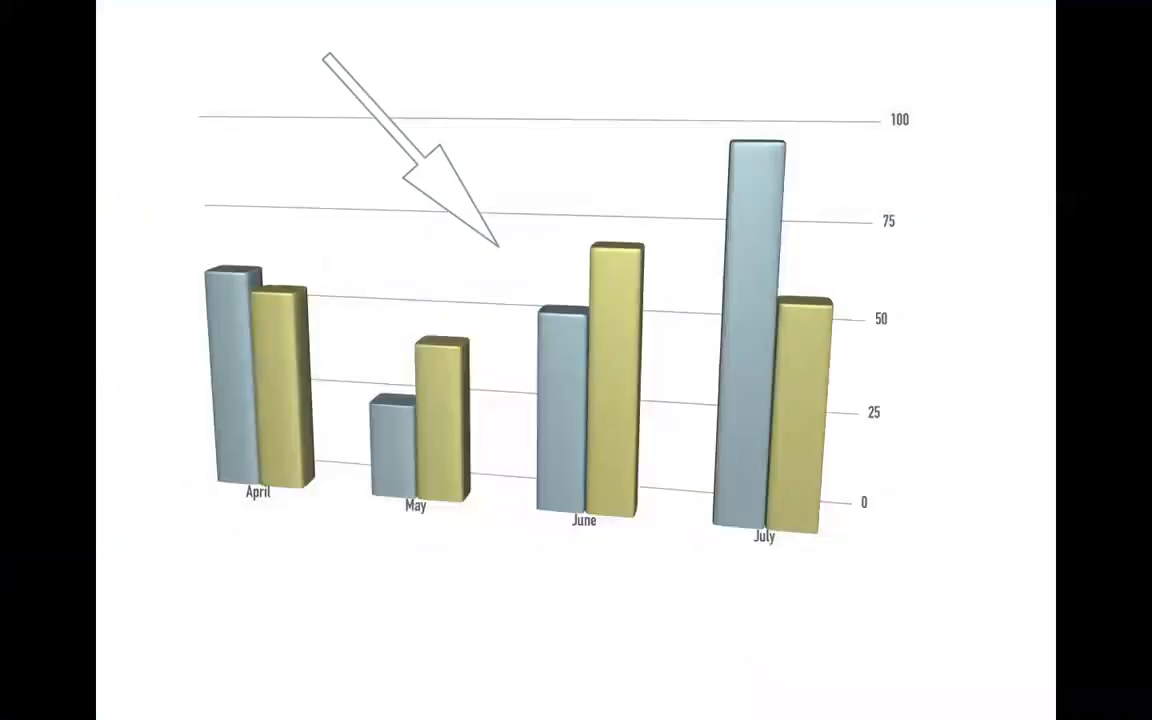
key("Escape")
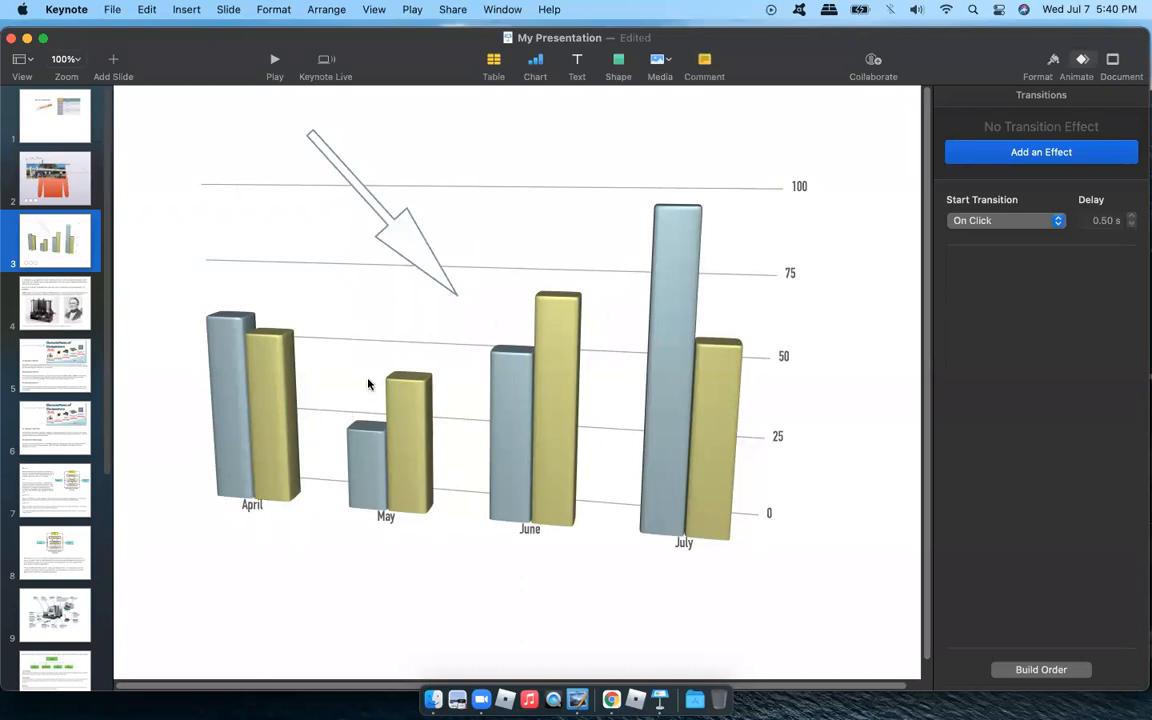
- Review the chart's build-in and action effect settings
left_click(658, 389)
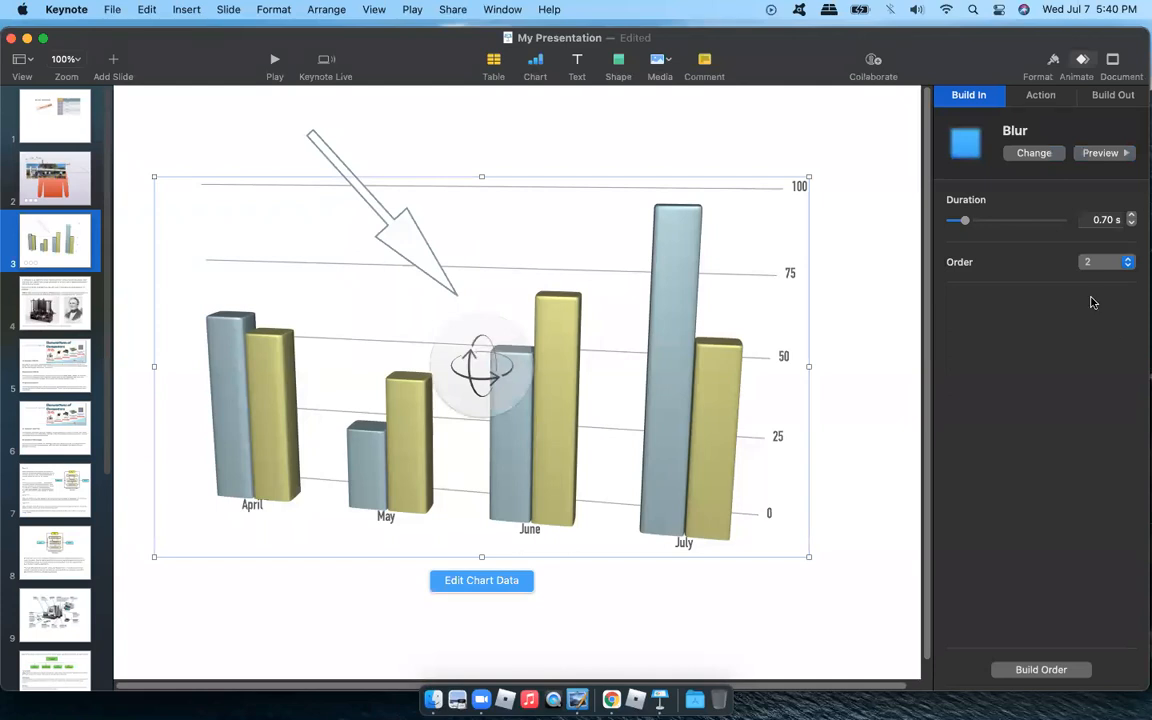
left_click(1060, 97)
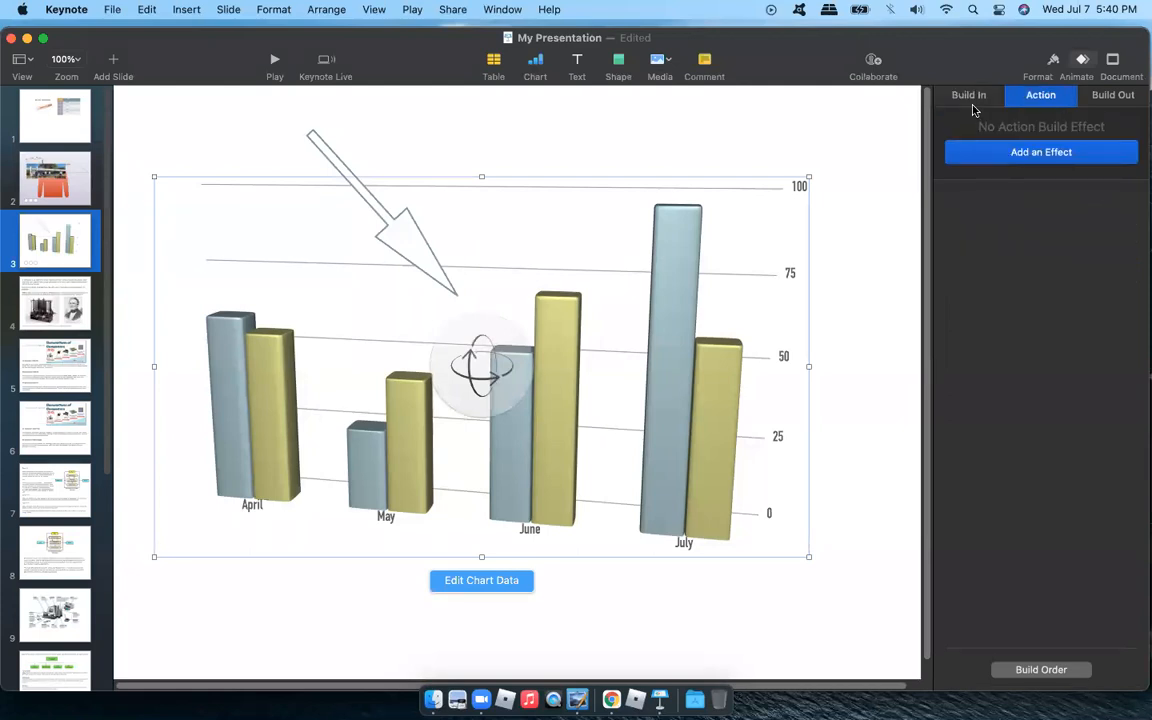
left_click(977, 97)
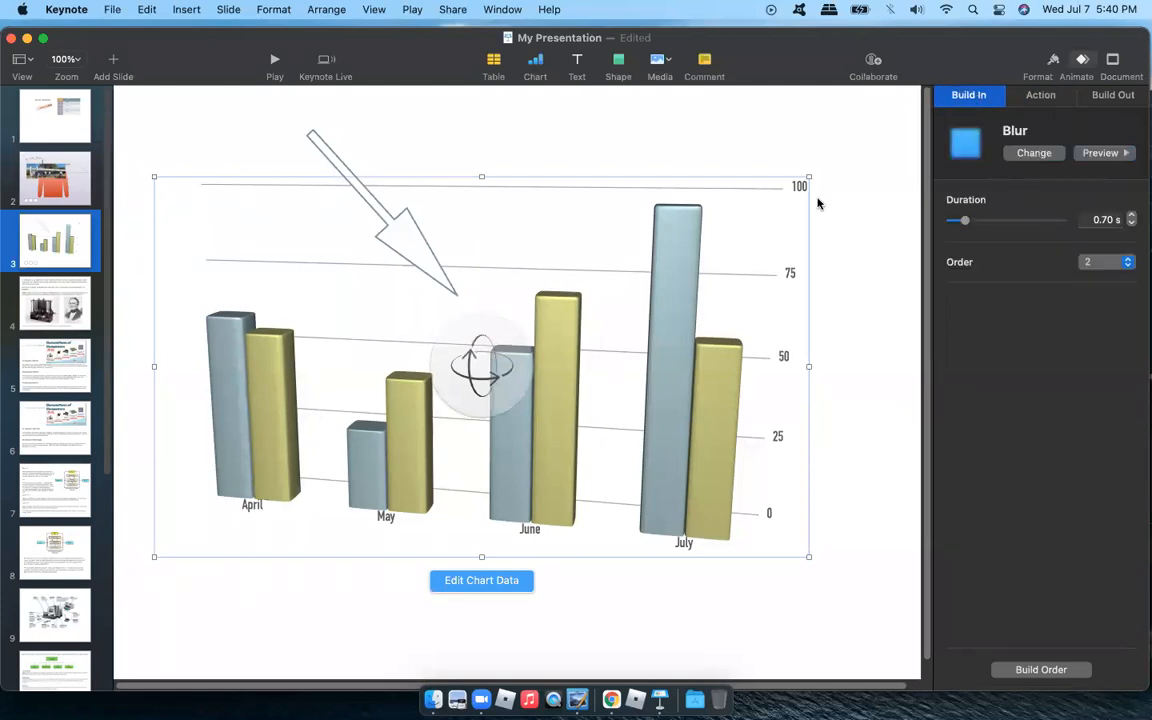
left_click(1019, 152)
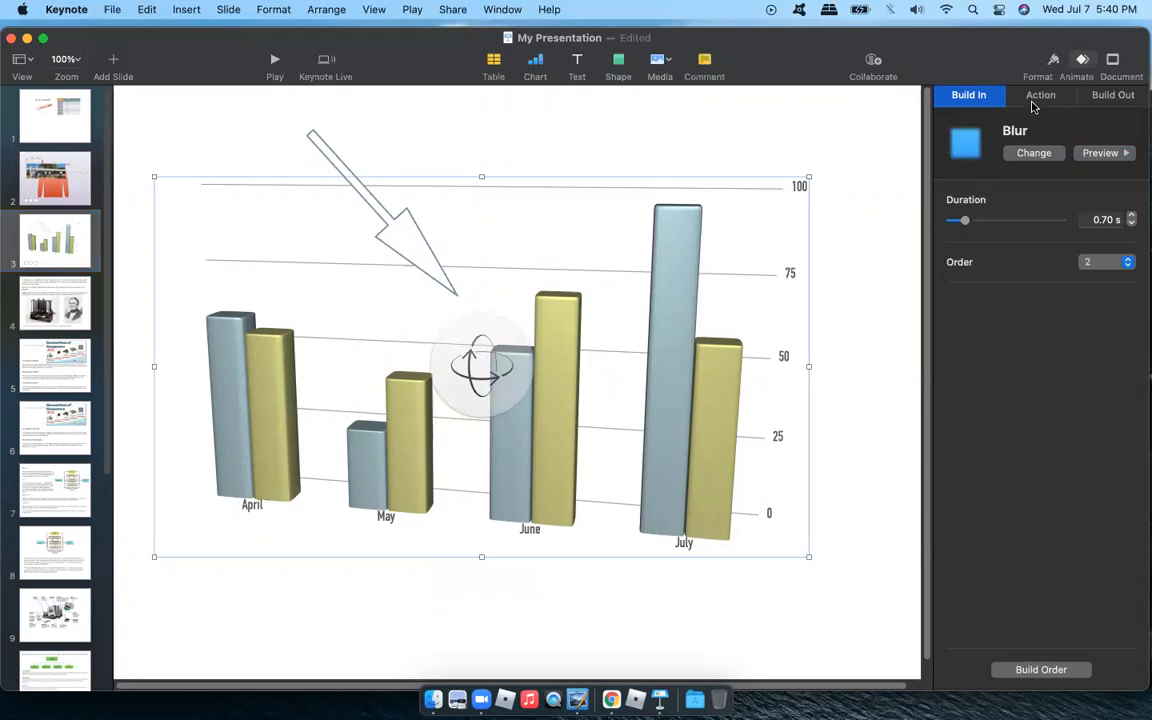
left_click(1040, 96)
left_click(969, 95)
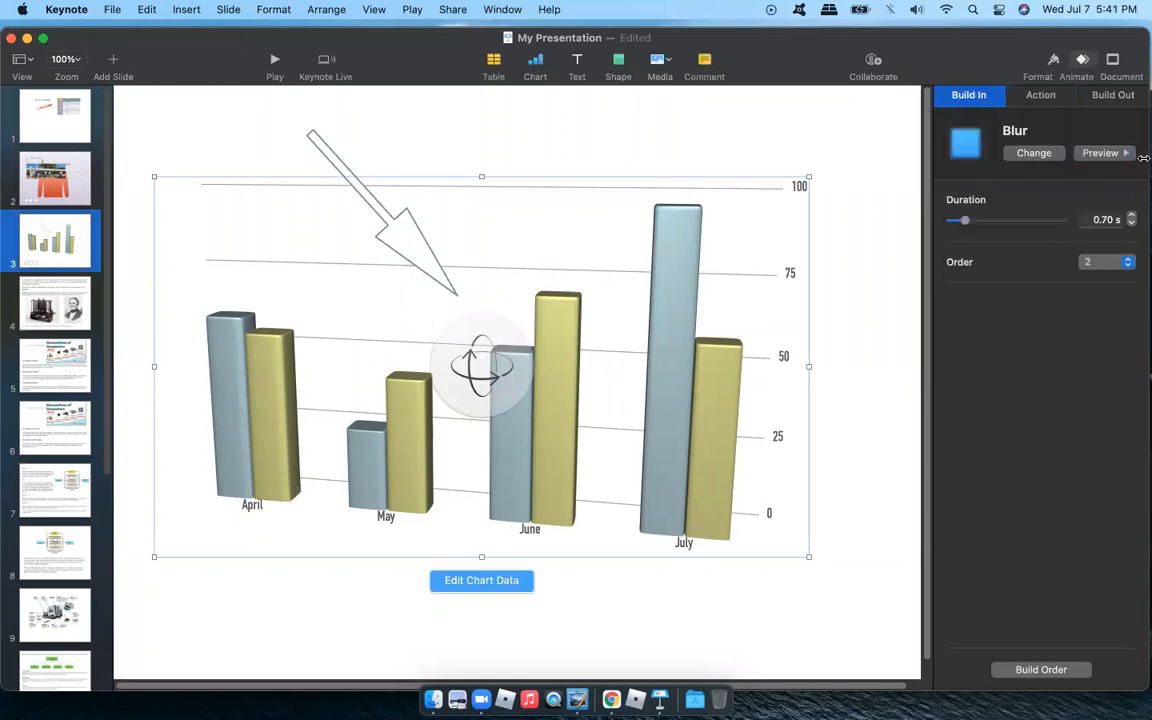
- Show the document settings, deselect the chart, and review the available presentation types without changing the type
left_click(1112, 66)
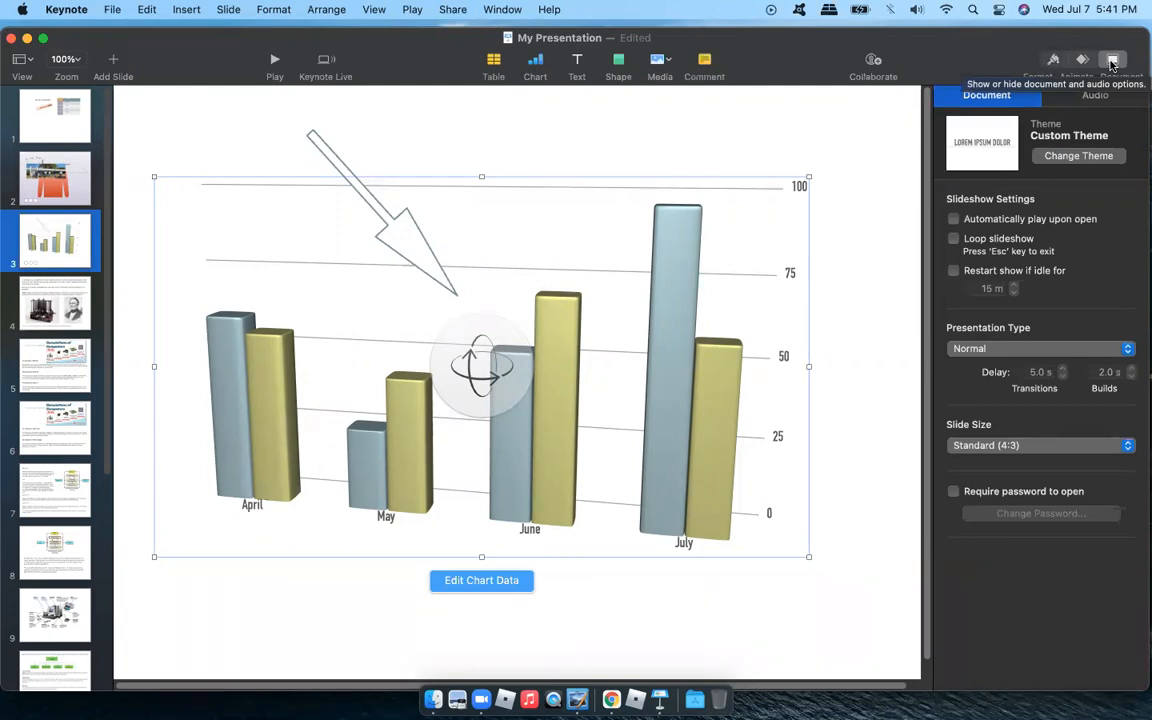
left_click(875, 211)
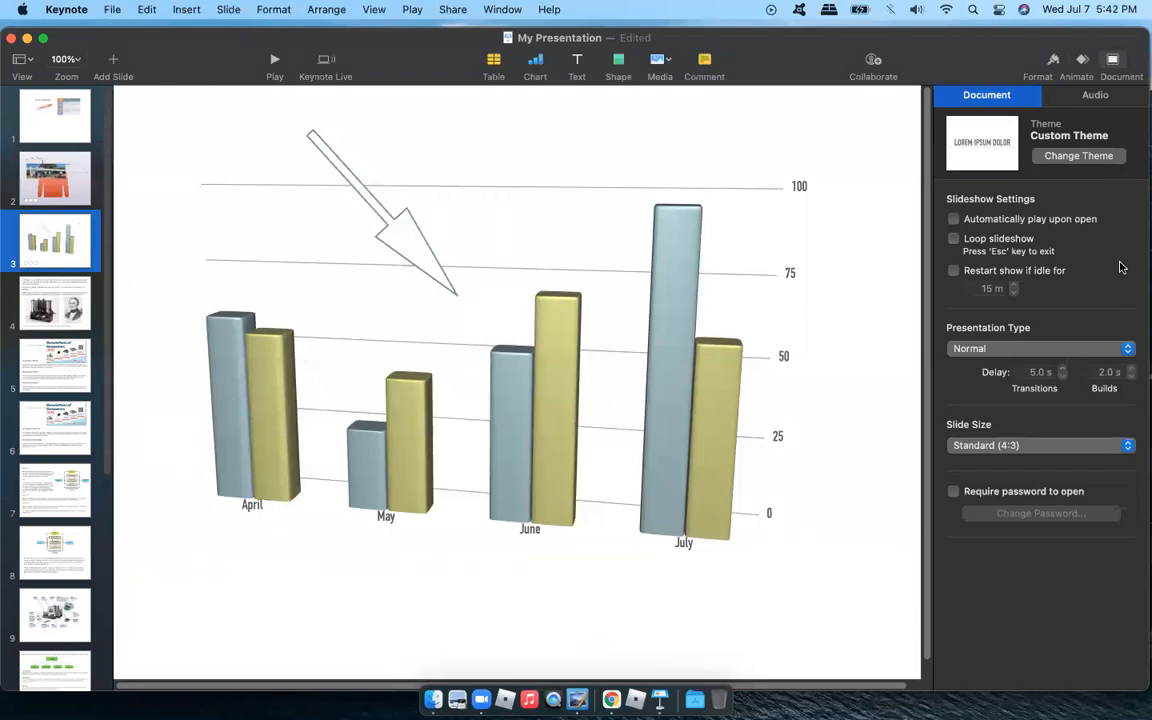
left_click(1128, 349)
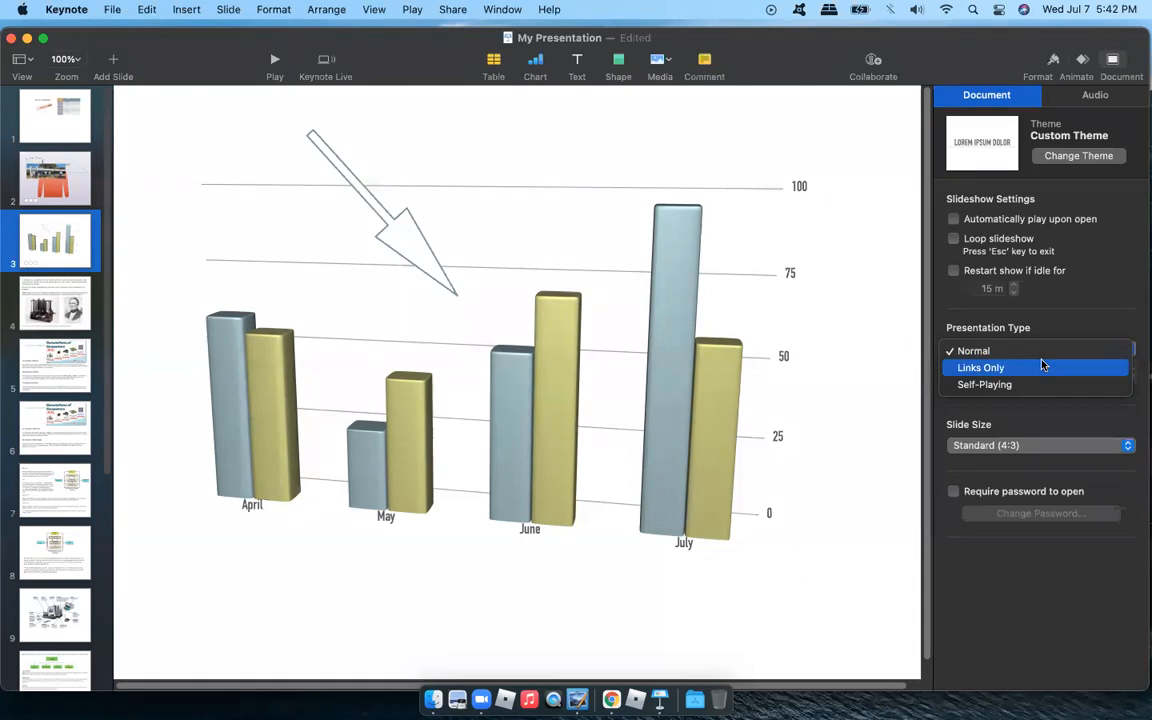
left_click(1067, 303)
- Change the slide size to Widescreen (16:9), and switch it back to Standard (4:3)
left_click(995, 446)
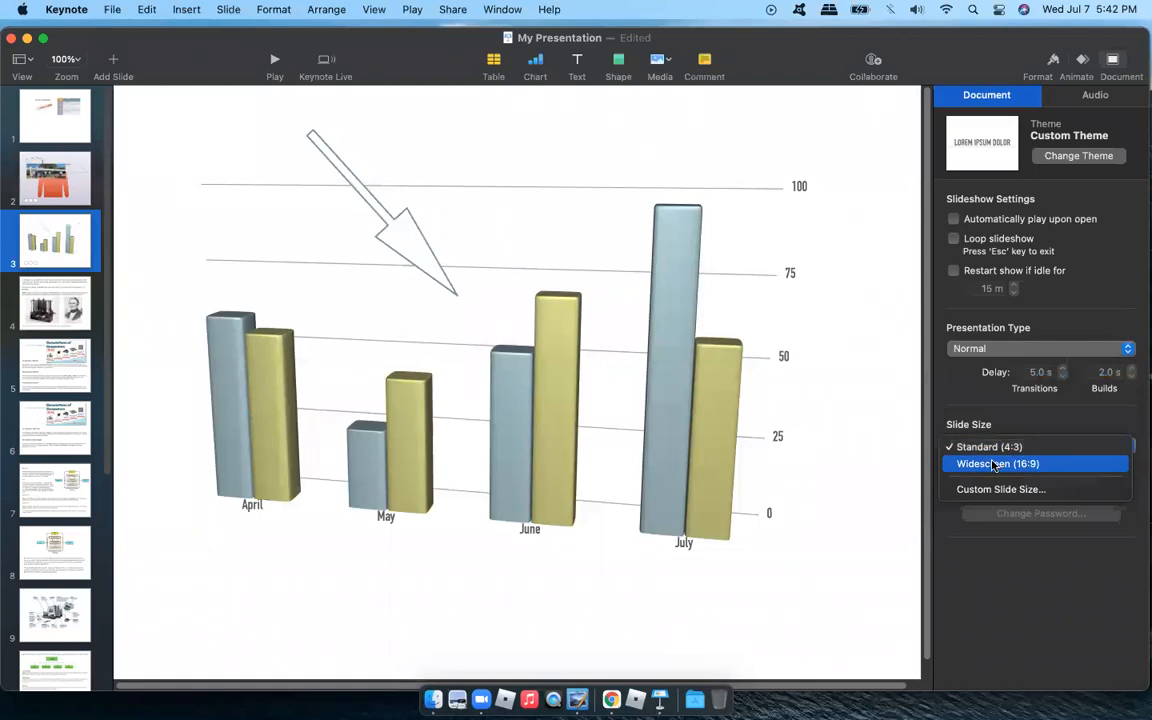
left_click(993, 464)
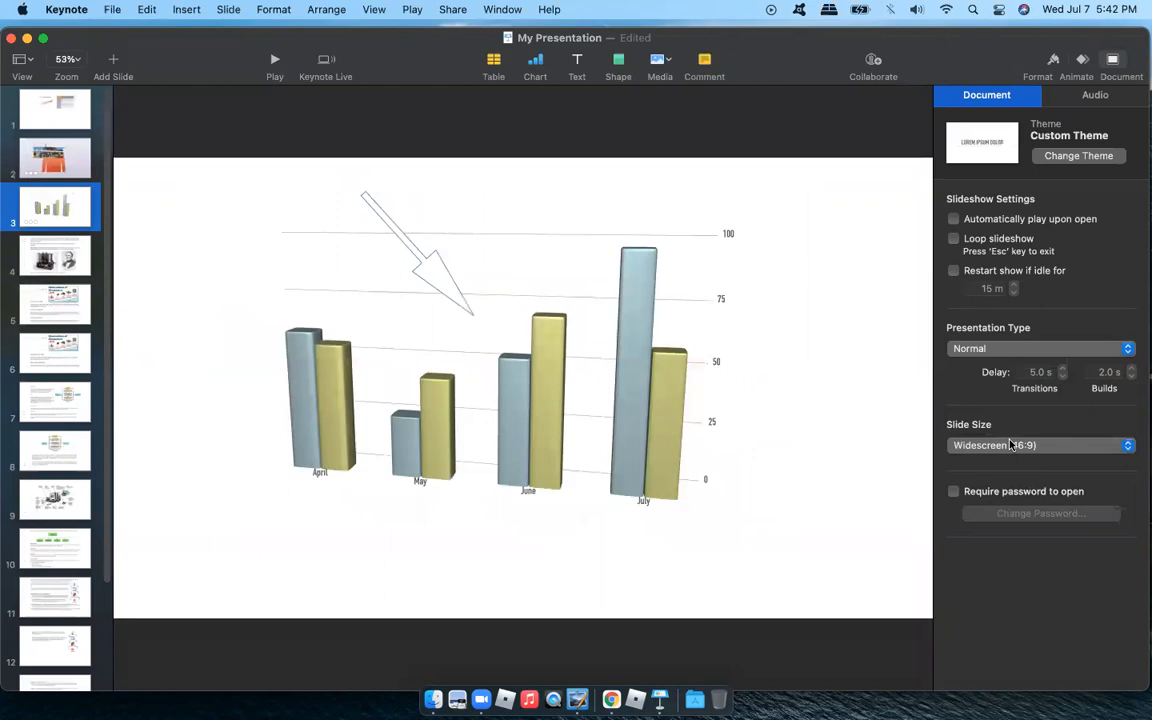
left_click(1019, 450)
left_click(1000, 431)
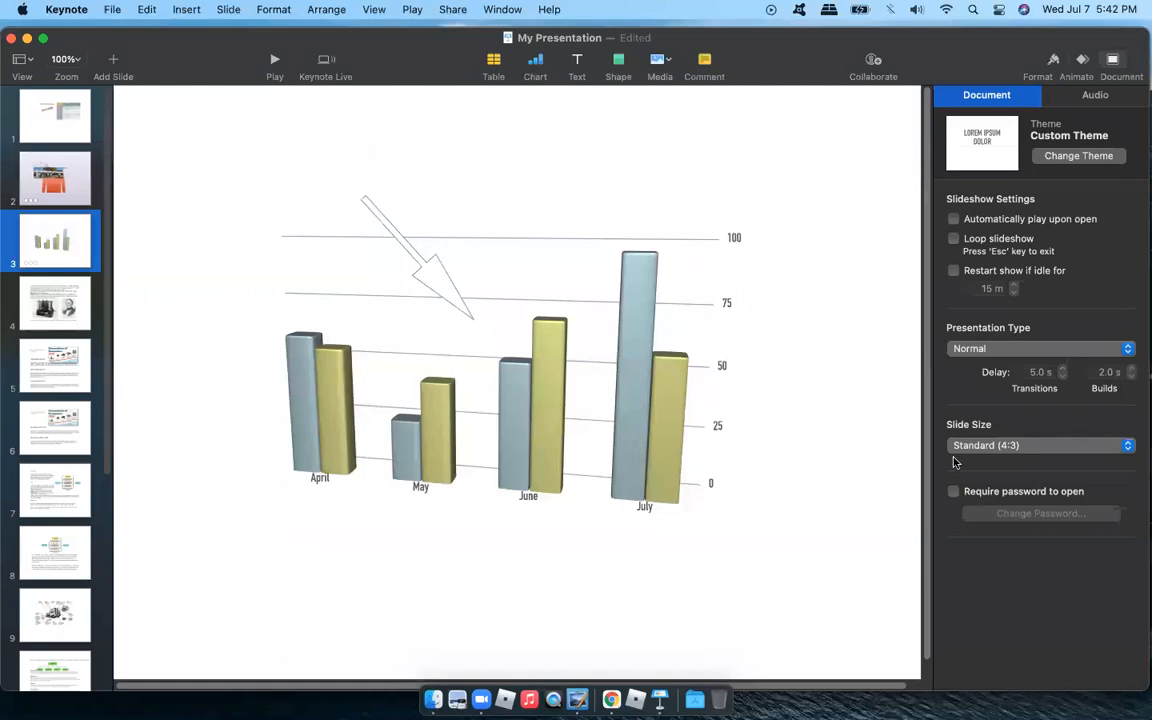
- Set a custom slide size with a width of 900 pts, keeping the height at 768 pts
left_click(1049, 449)
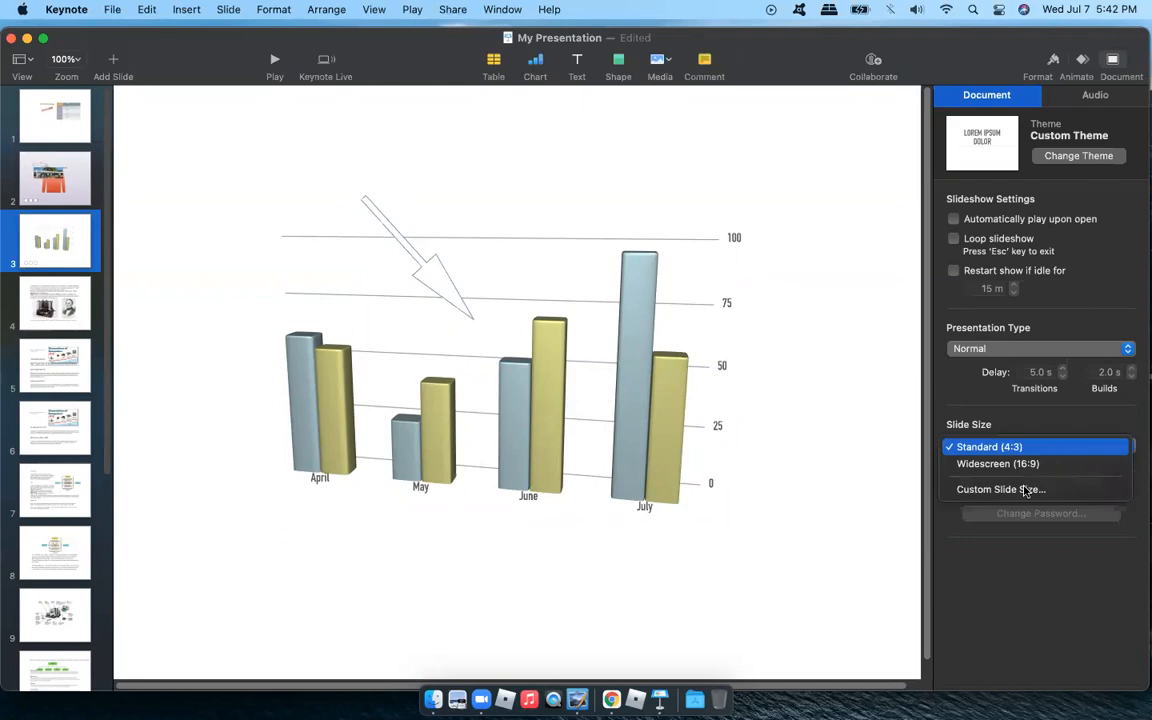
left_click(1027, 490)
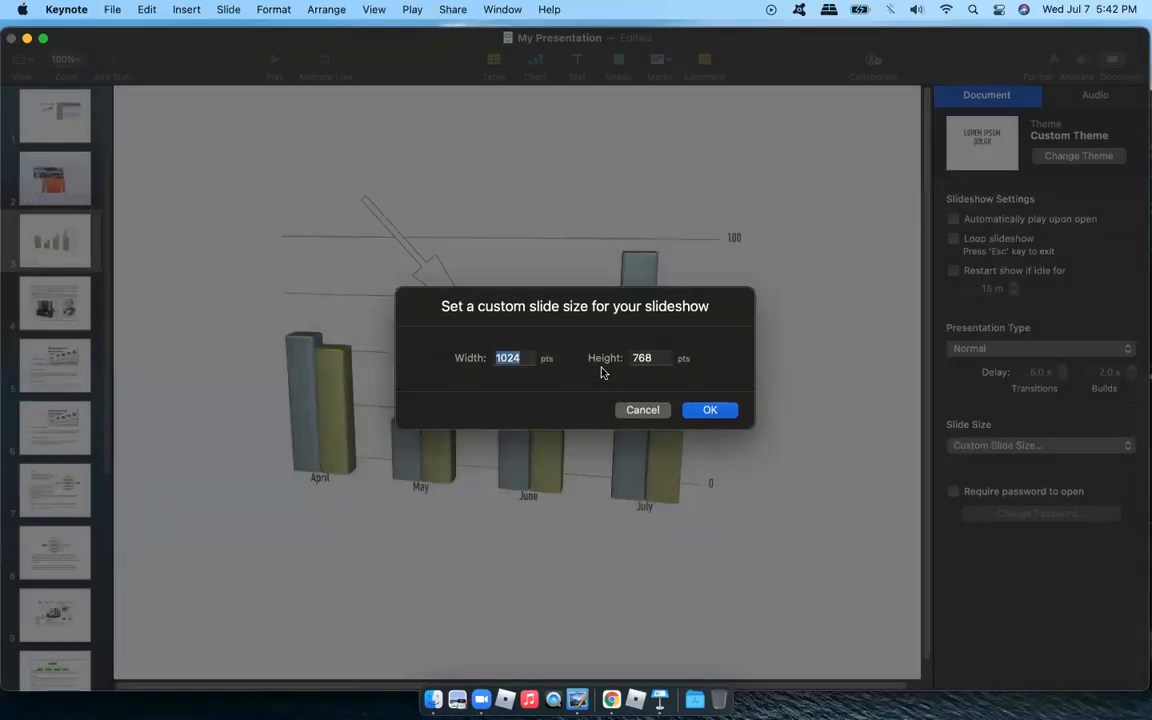
left_click(520, 358)
key("super+a")
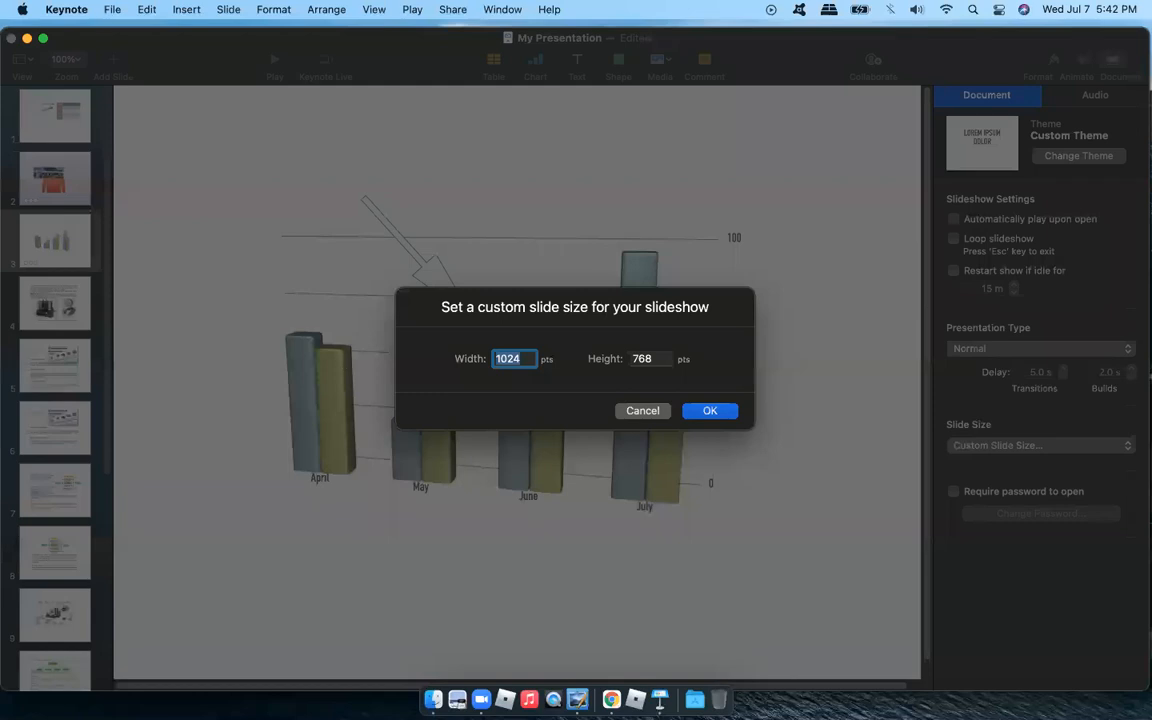
type("900")
left_click(705, 411)
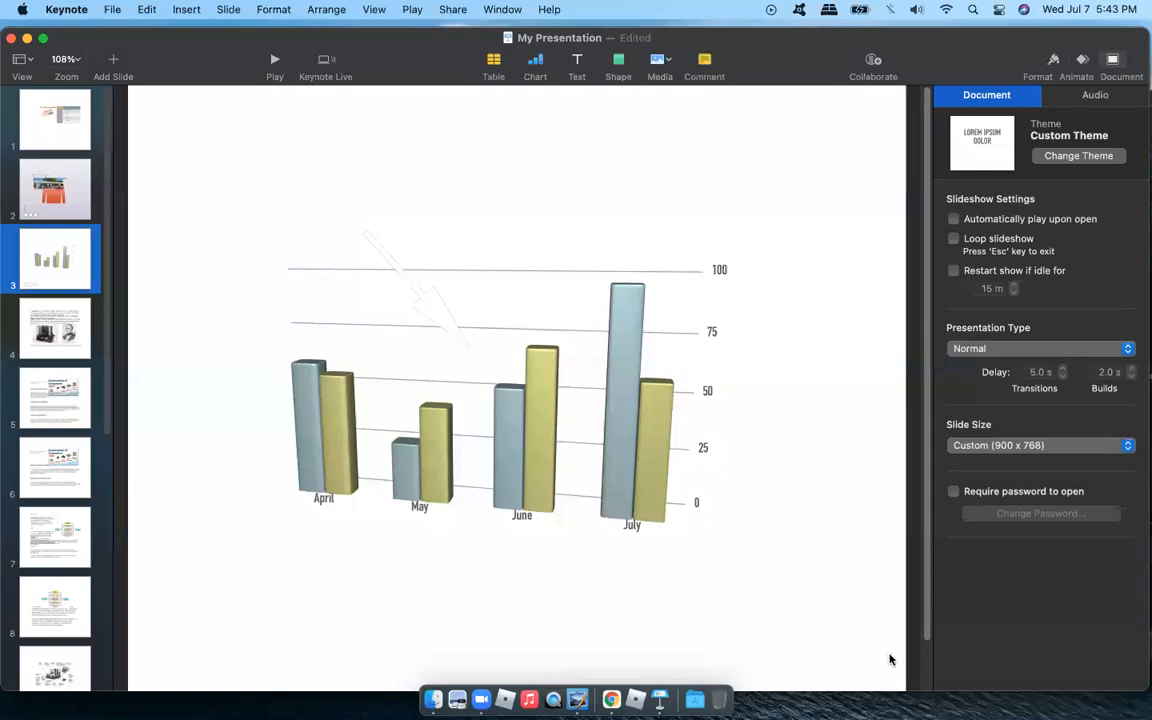
scroll(890, 660, "down", 3)
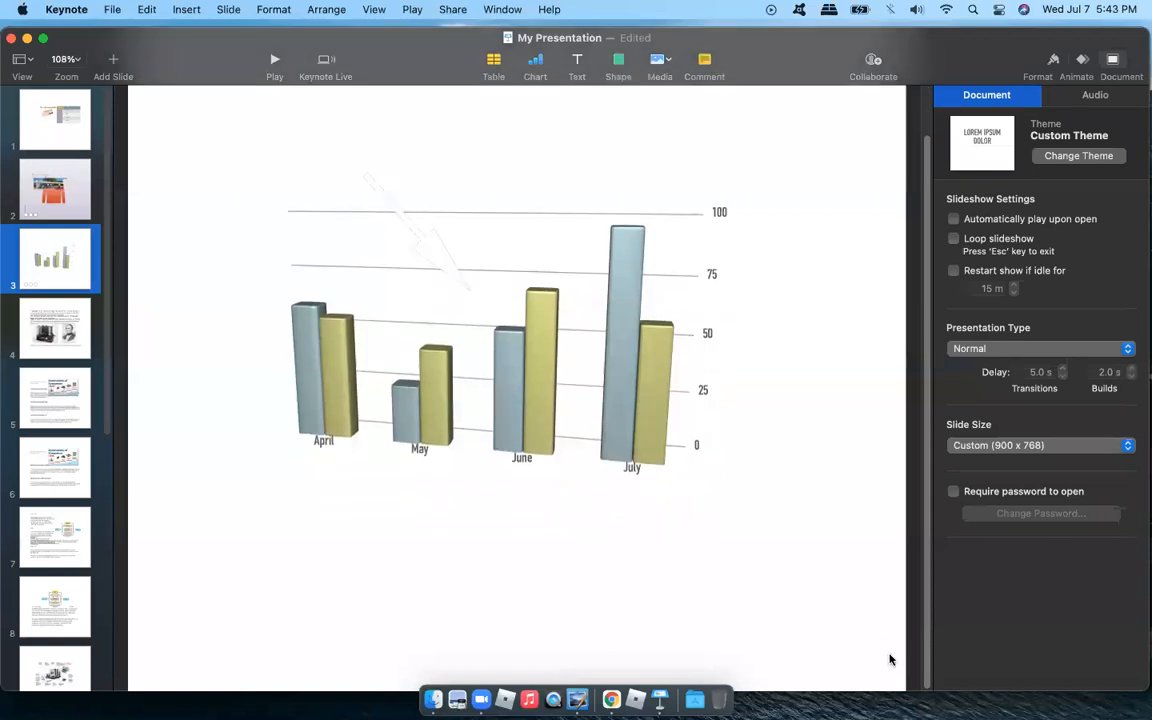
scroll(900, 605, "up", 3)
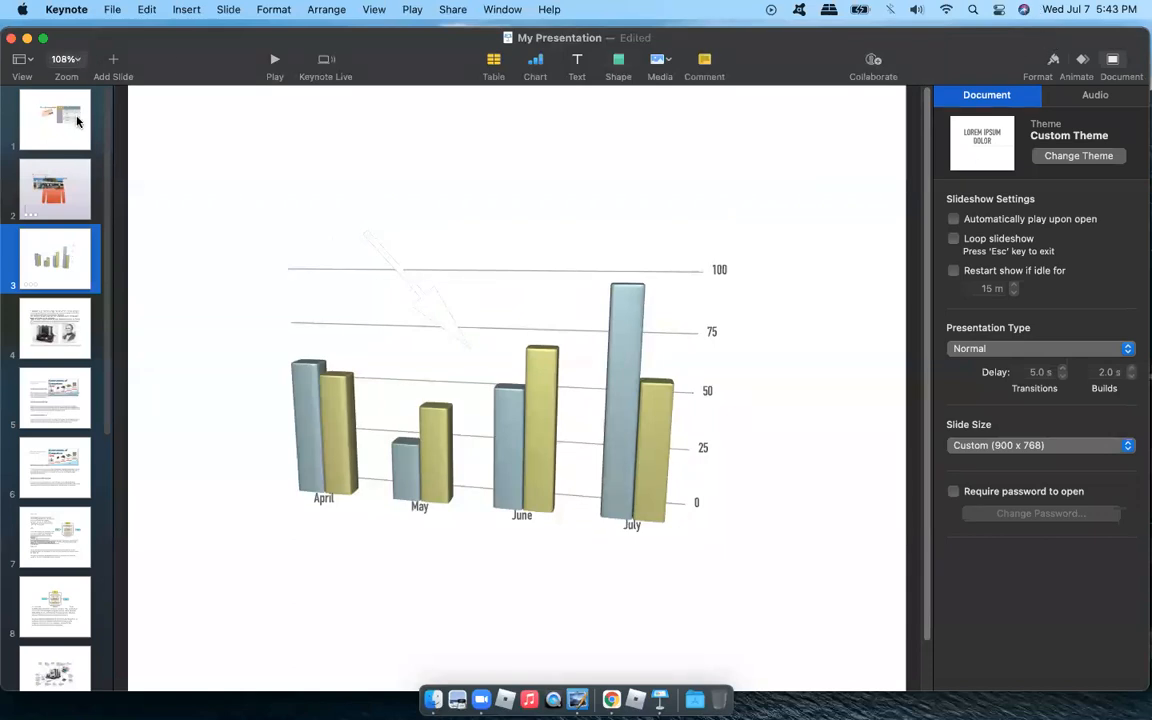
- Zoom the slide out to 75%, and set the zoom to 100%
left_click(65, 59)
left_click(131, 117)
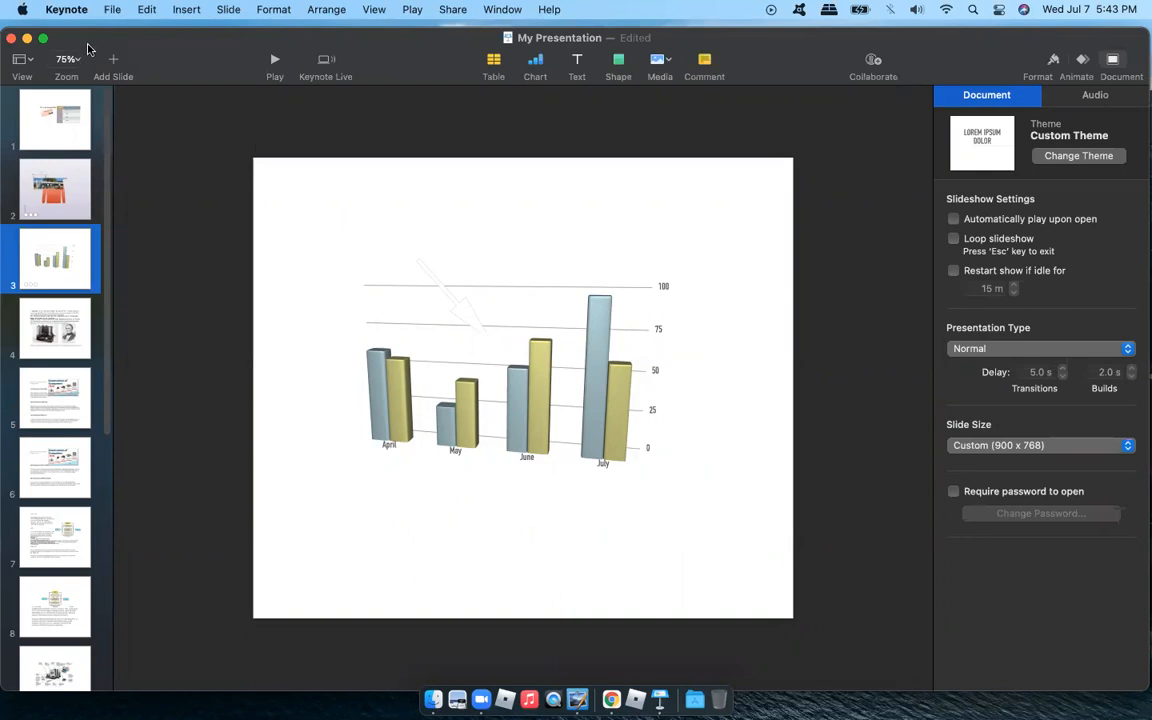
left_click(68, 59)
left_click(79, 134)
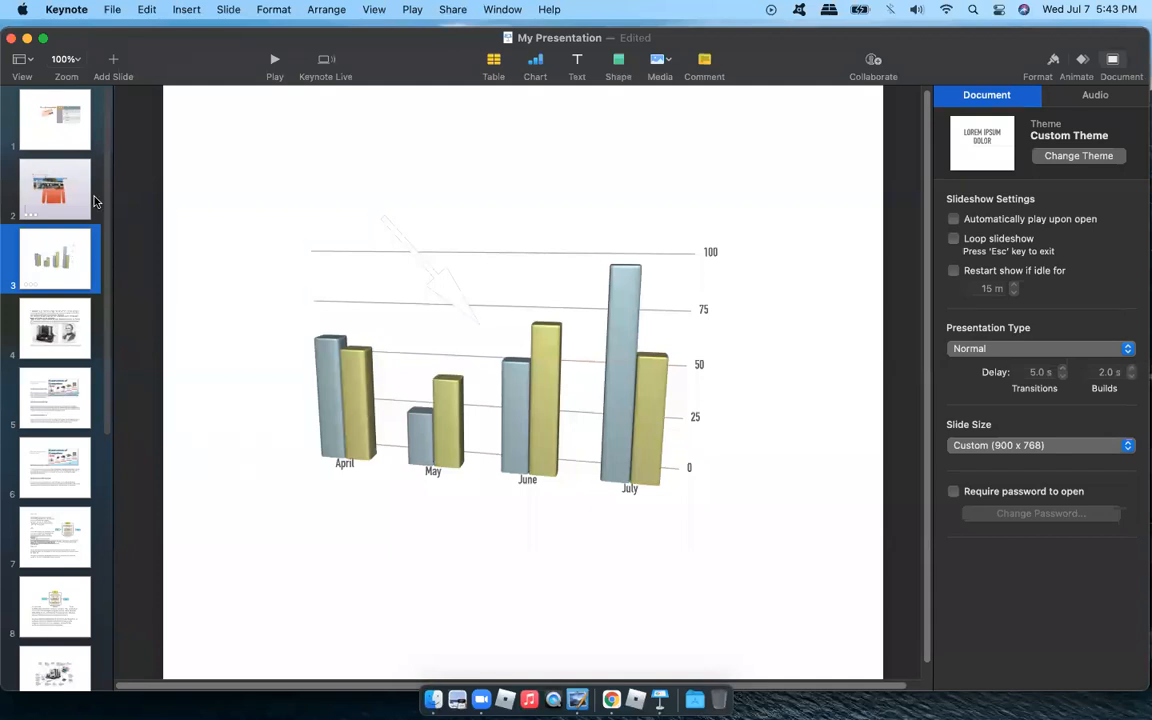
- Switch the presentation view to Slide Only, then Light Table, and finally Outline
left_click(20, 64)
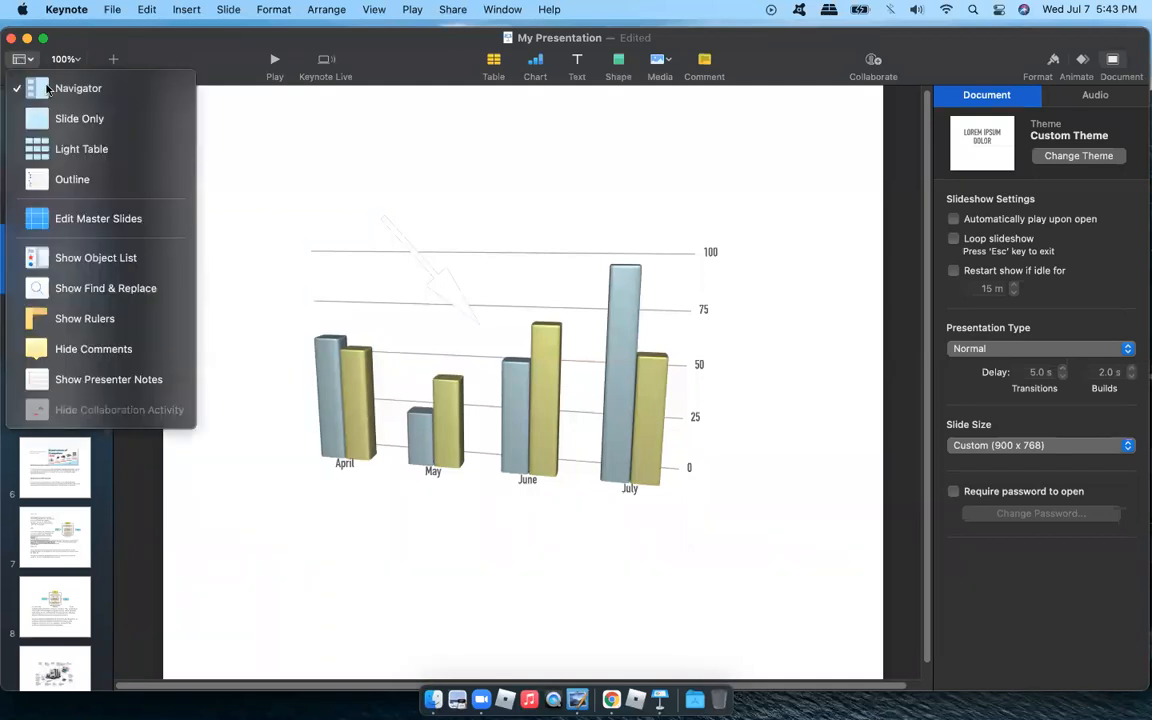
left_click(57, 119)
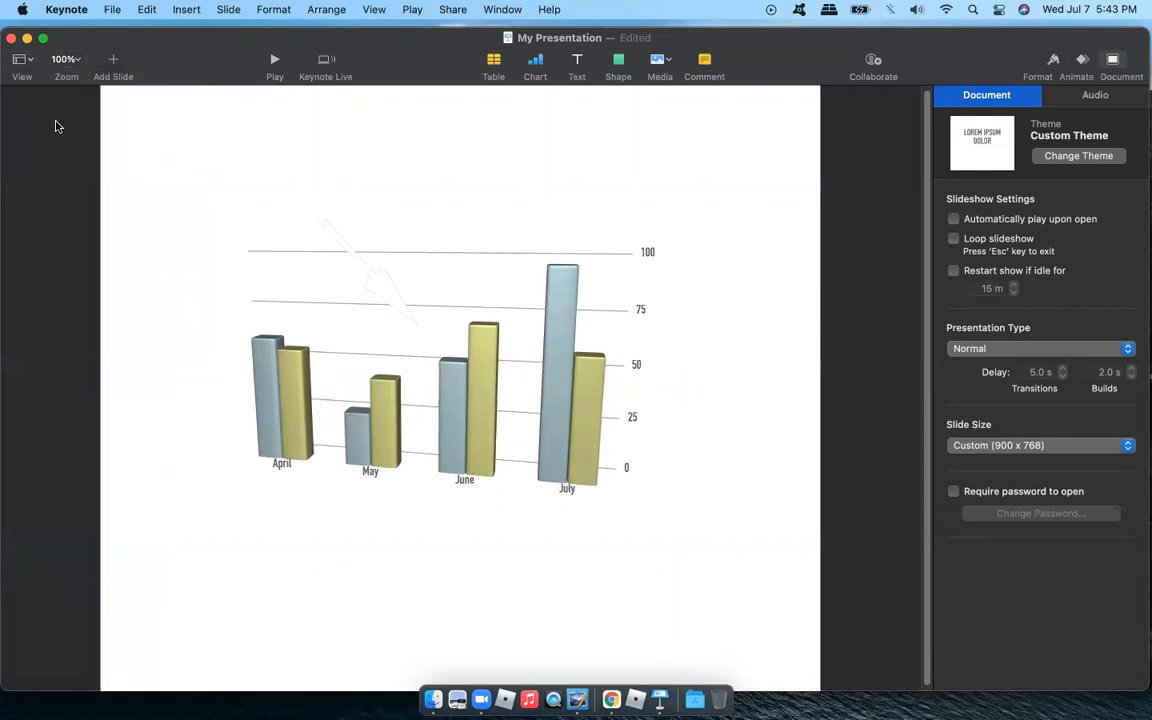
left_click(22, 59)
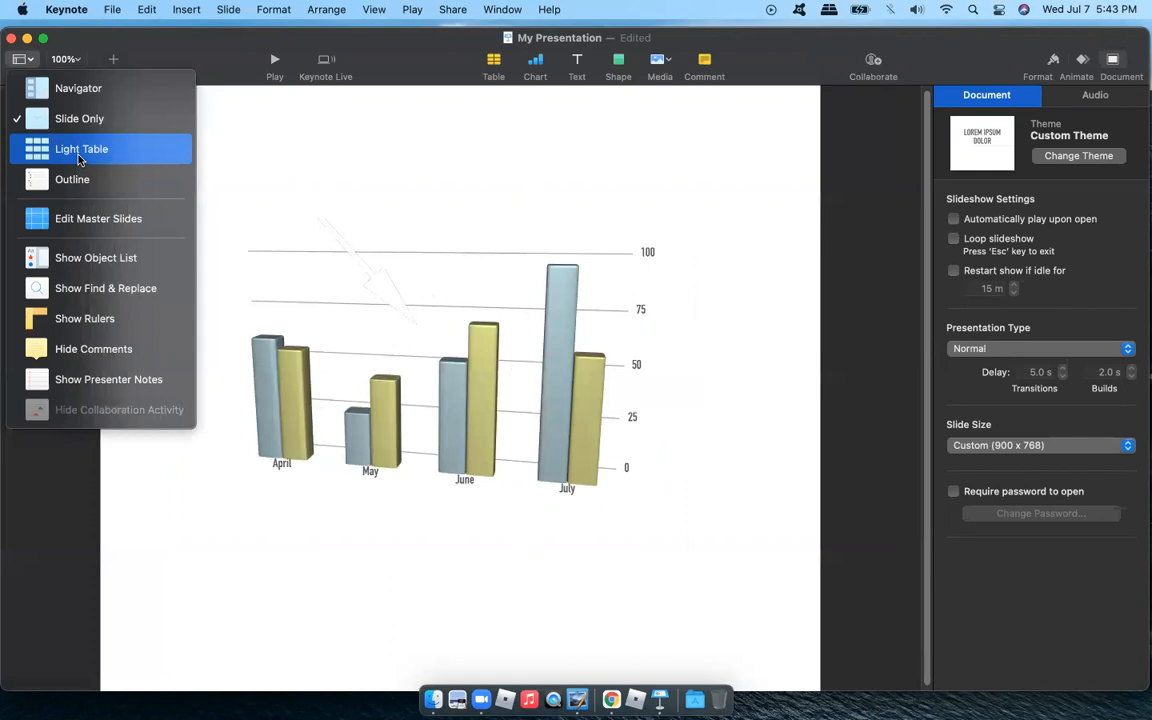
left_click(70, 146)
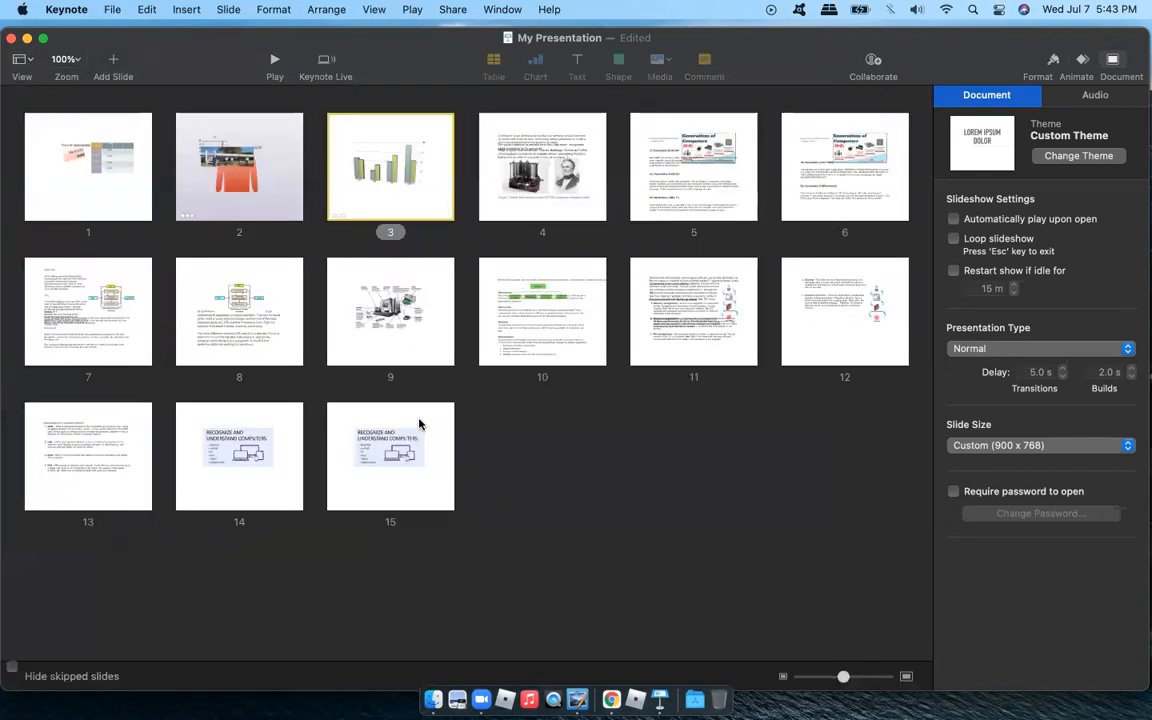
left_click(24, 60)
left_click(55, 169)
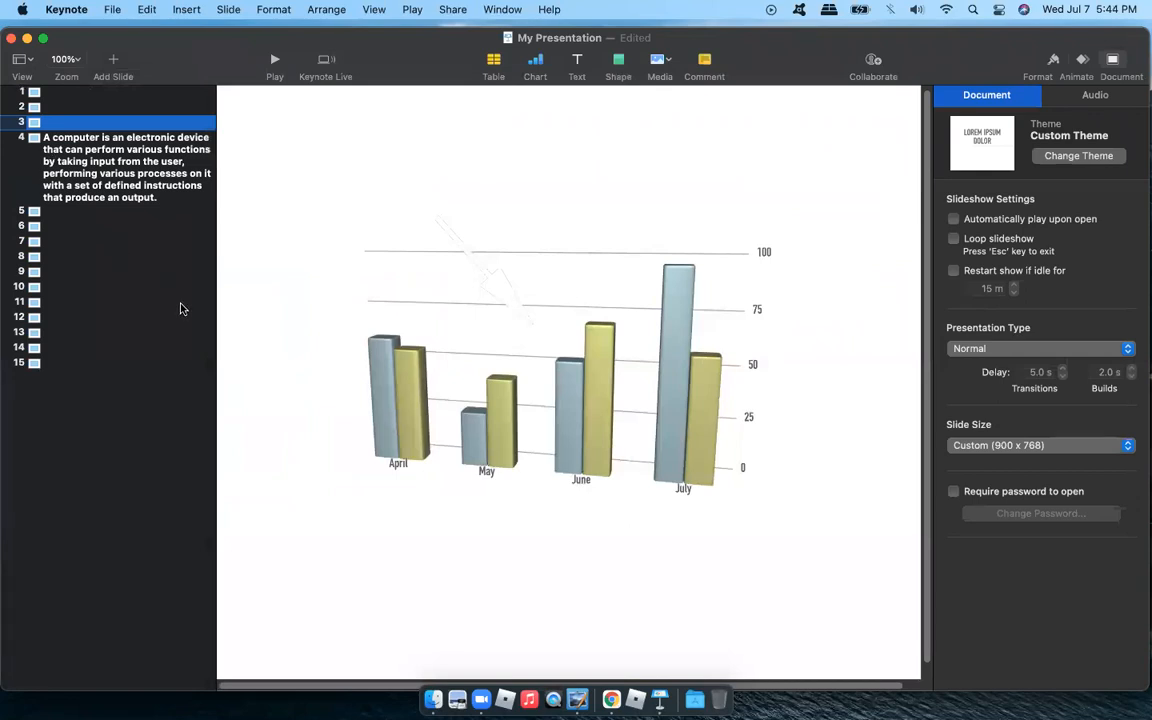
- Browse slides 3 to 7 from the outline, and return to slide 5 on the generations of computers
left_click(68, 222)
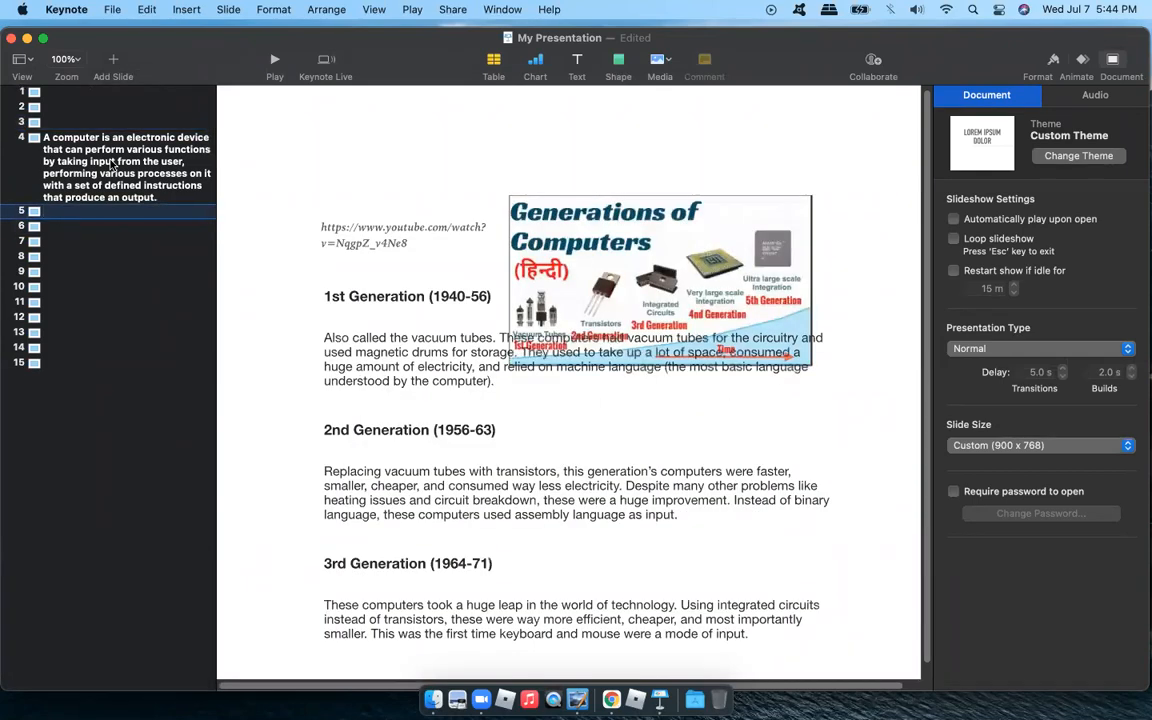
left_click(74, 124)
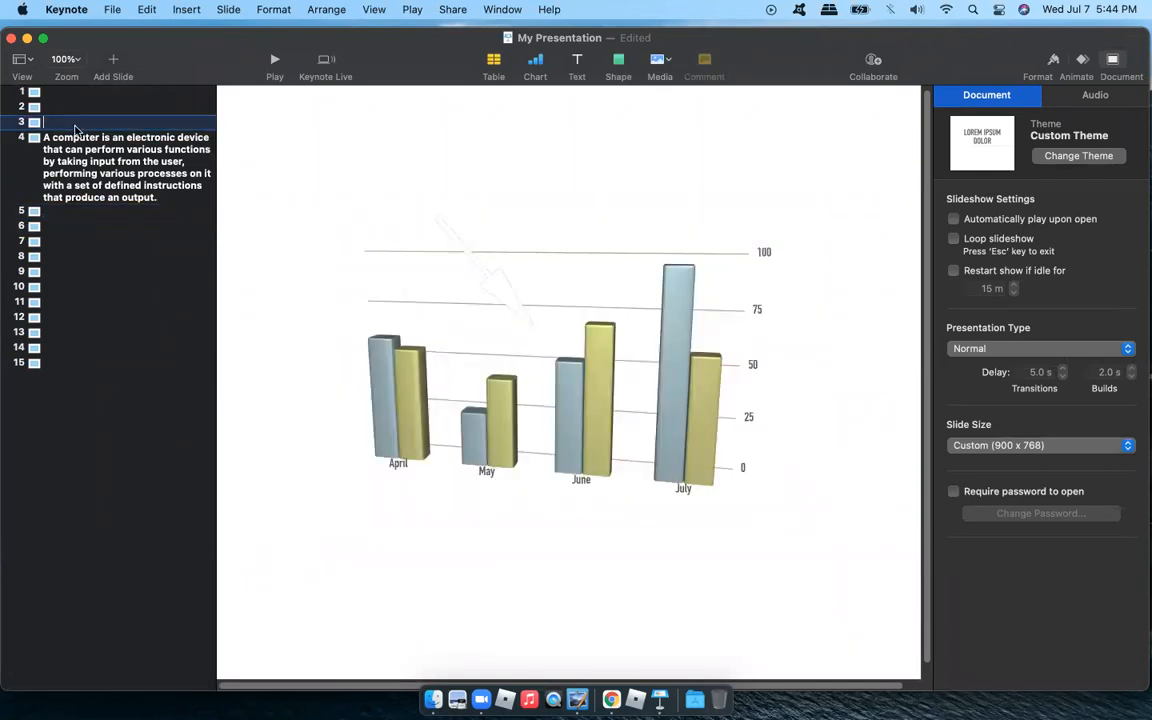
left_click(56, 222)
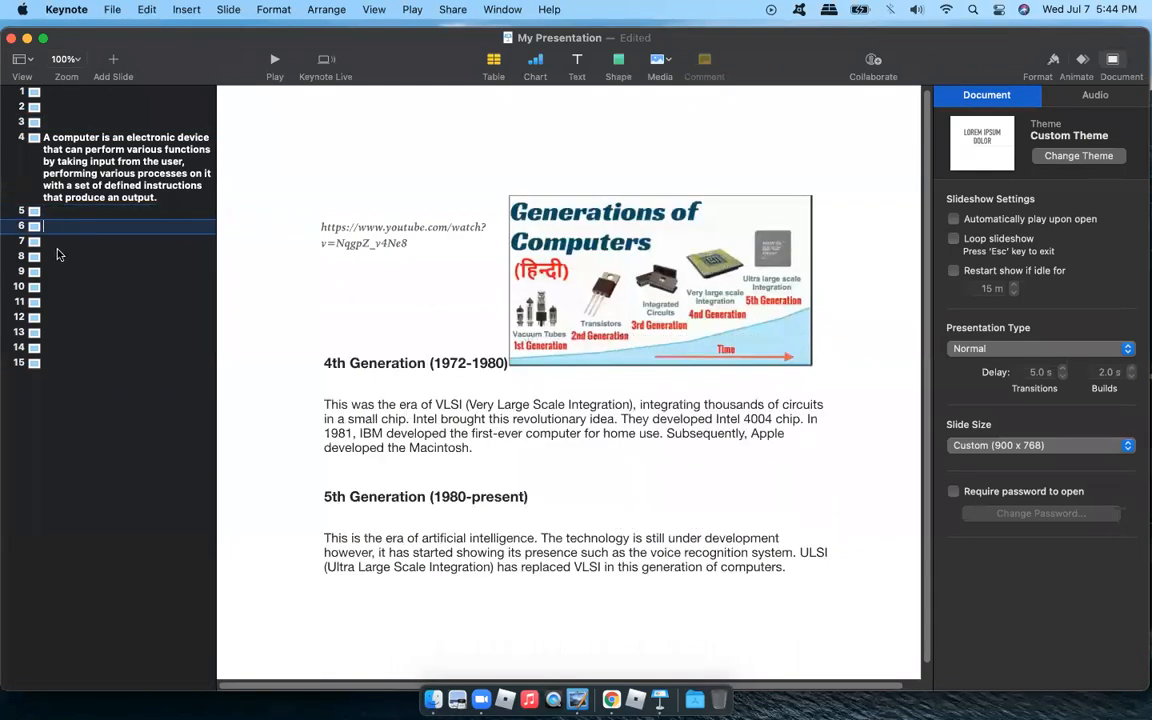
left_click(57, 254)
left_click(57, 244)
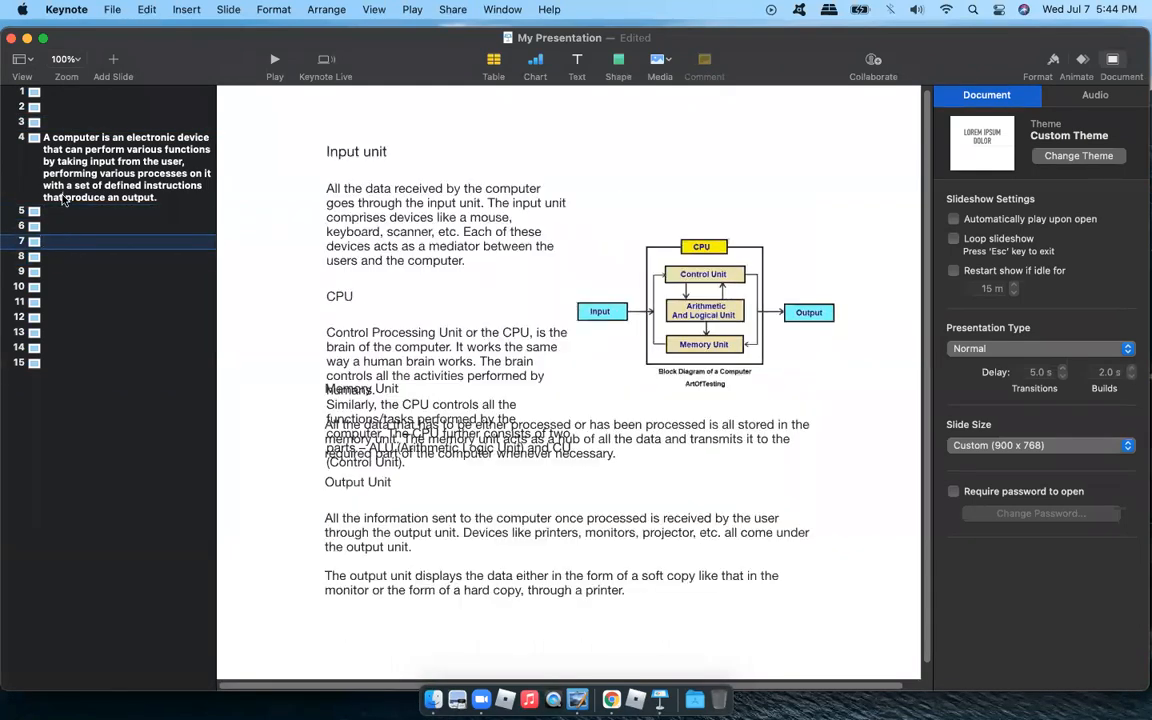
left_click(63, 198)
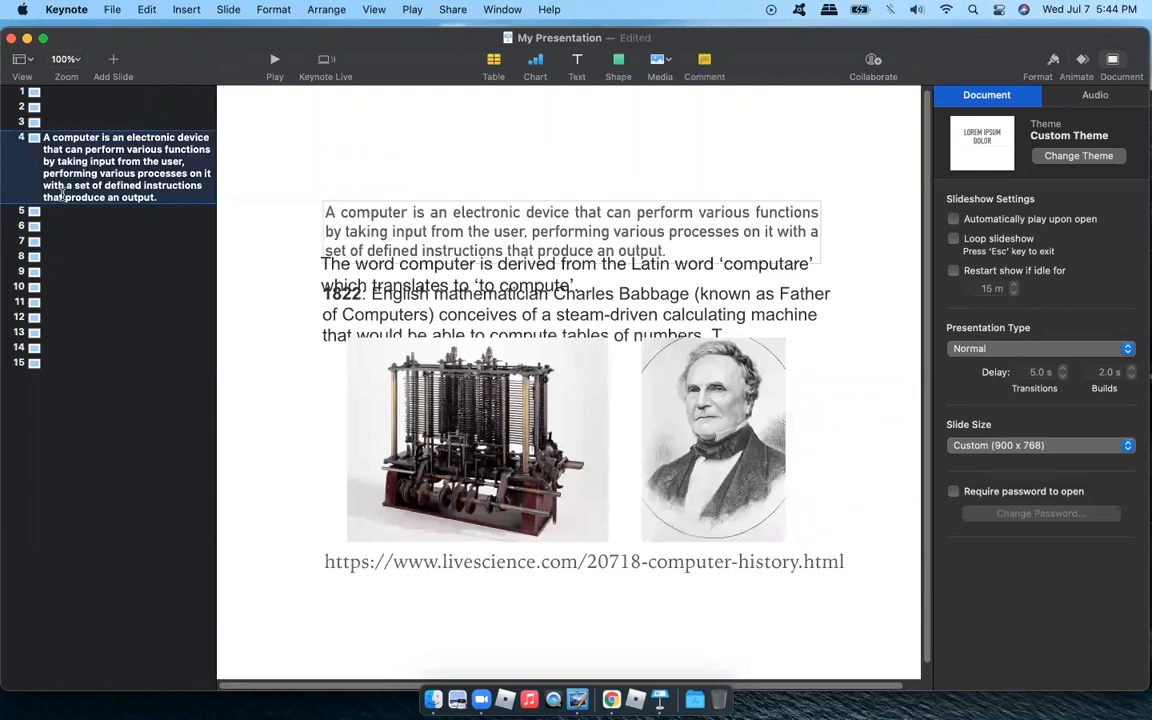
left_click(96, 239)
left_click(62, 200)
left_click(57, 212)
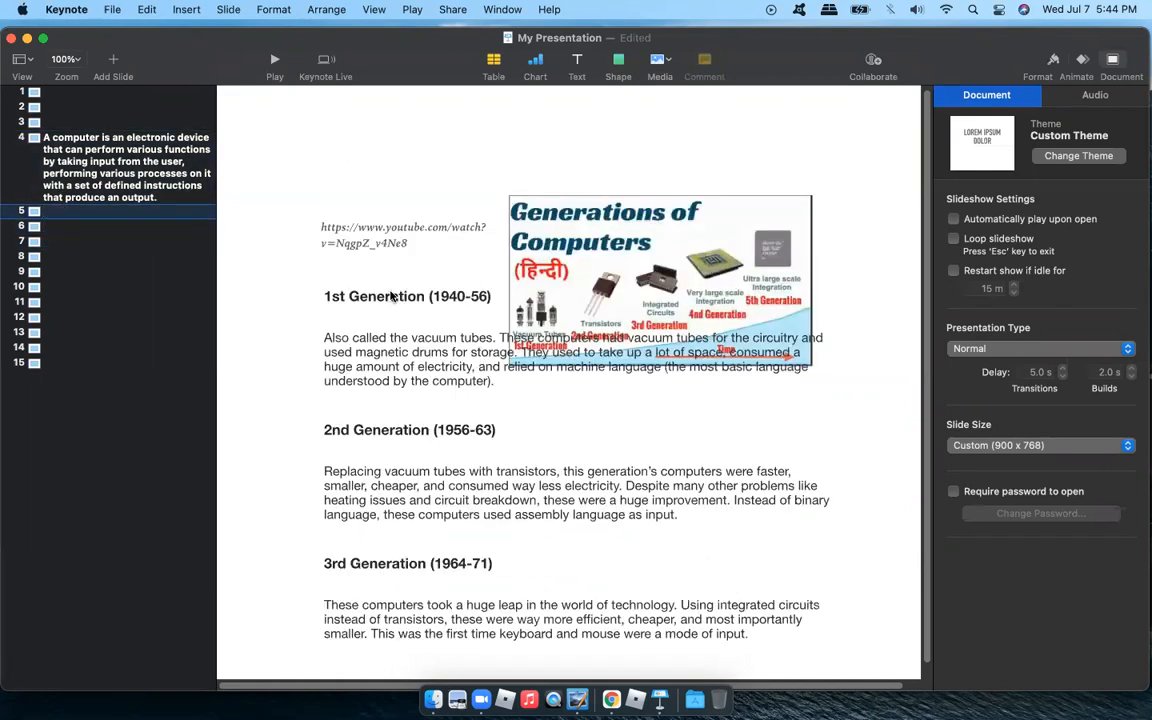
- Select the generations text box on slide 5 and show its text formatting settings, checking its animation settings on the way
left_click(340, 312)
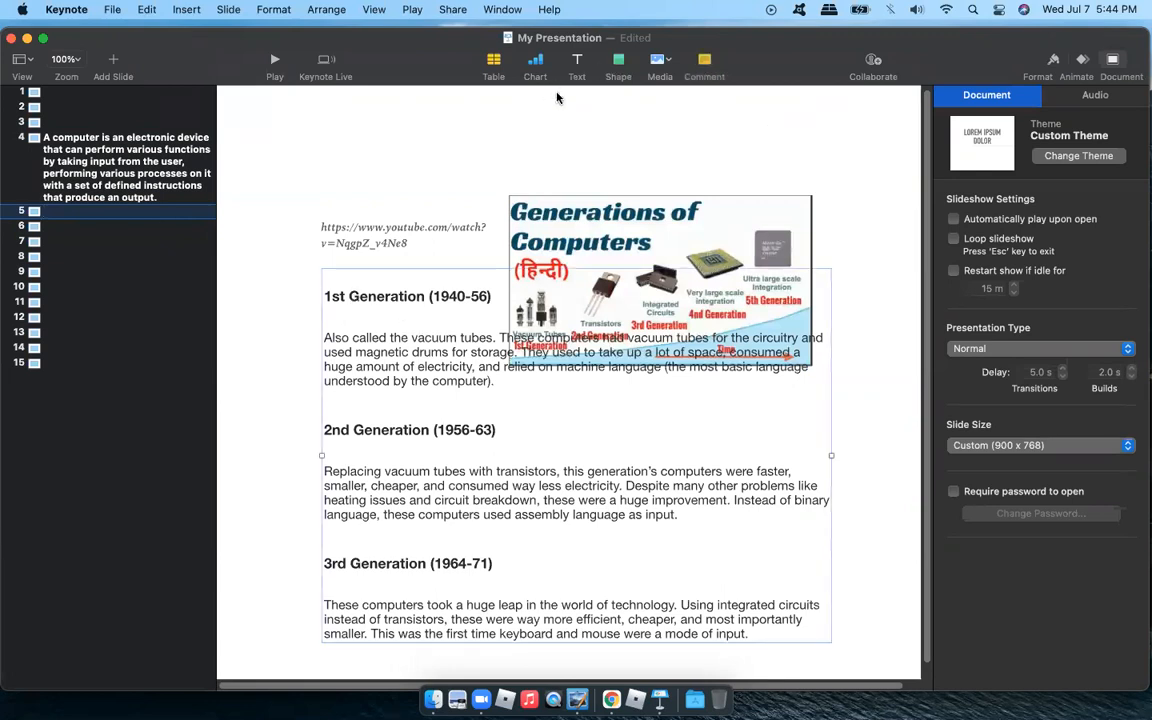
left_click(1054, 66)
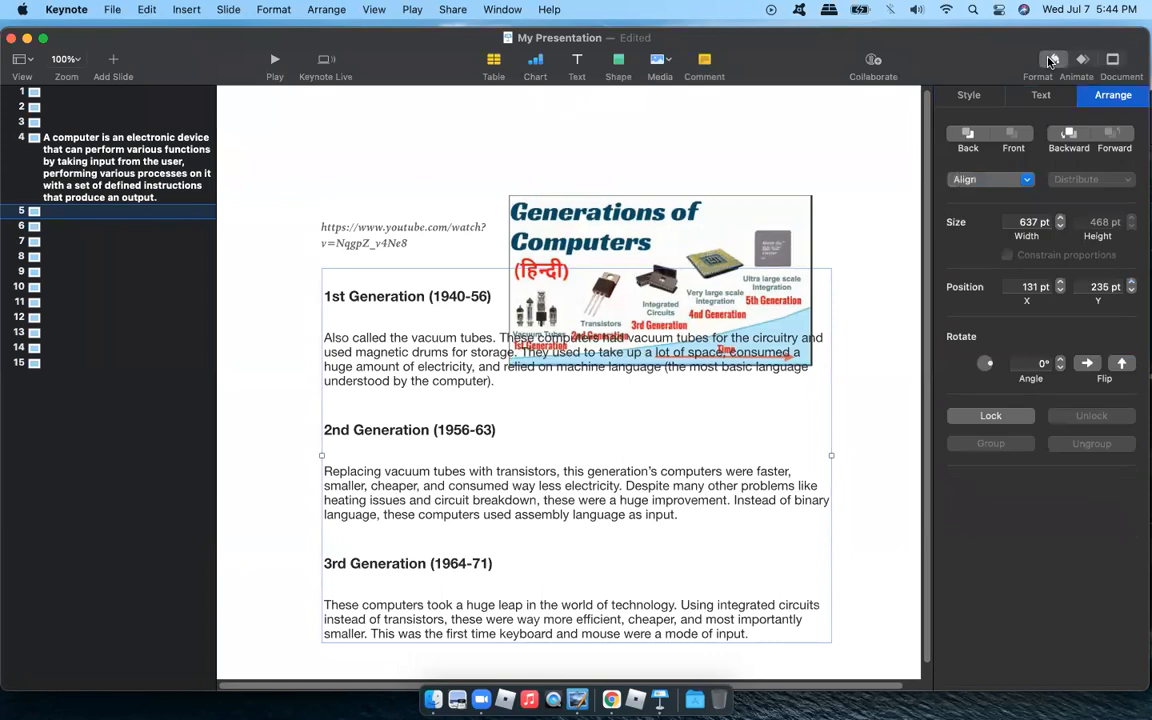
left_click(1082, 64)
left_click(1084, 64)
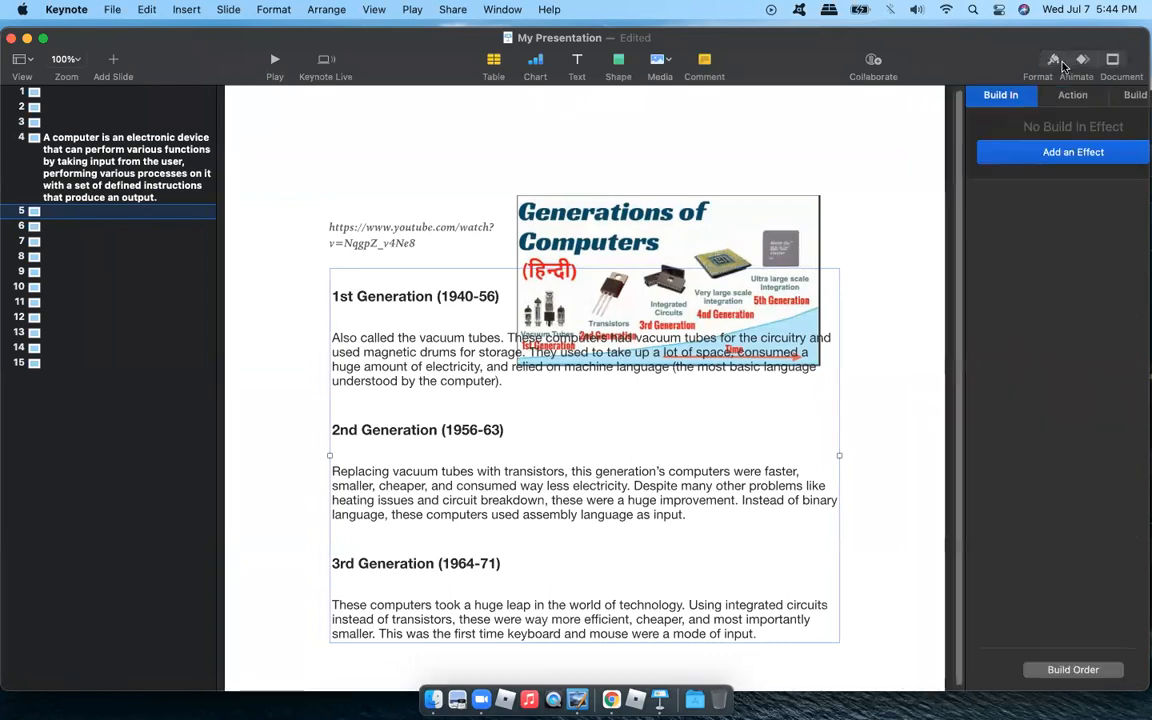
left_click(1054, 62)
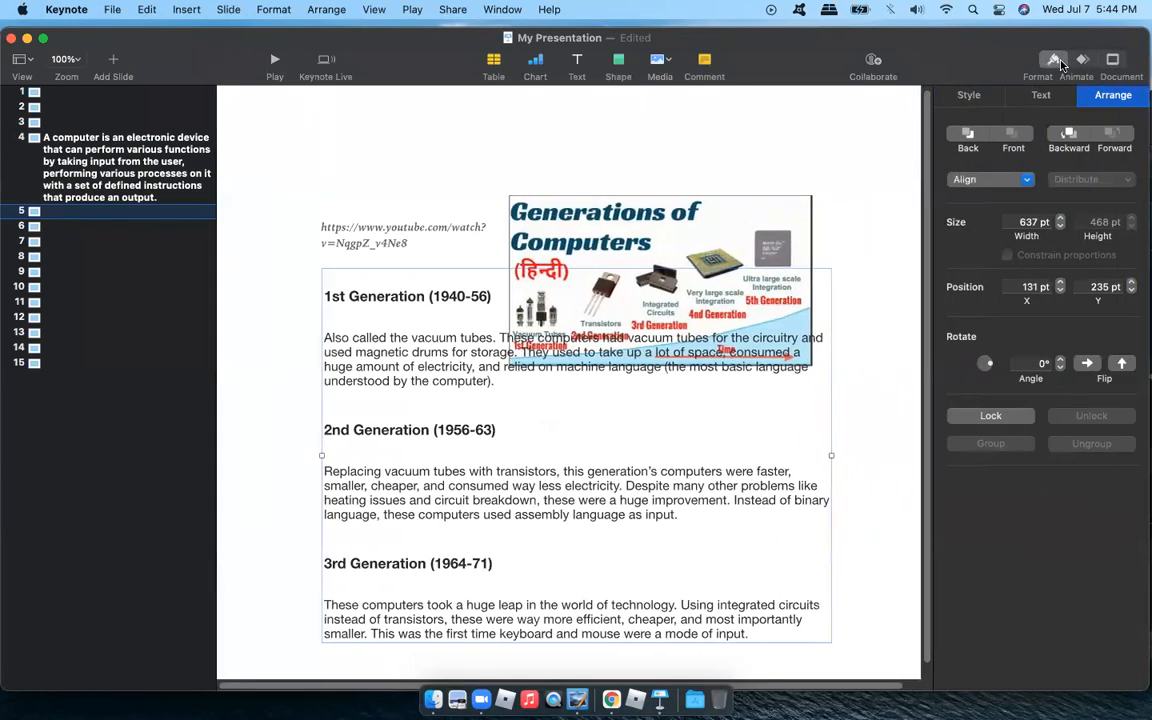
left_click(1041, 96)
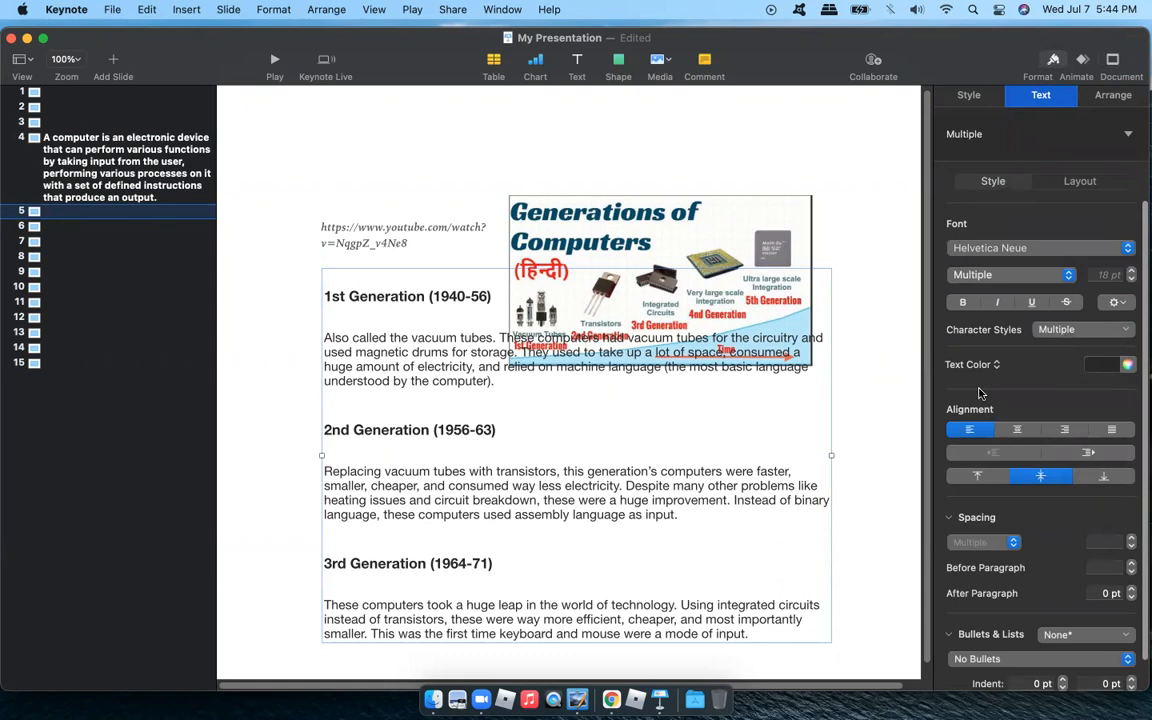
- Apply the bold TITLE paragraph style to the YouTube link on slide 5
left_click(458, 228)
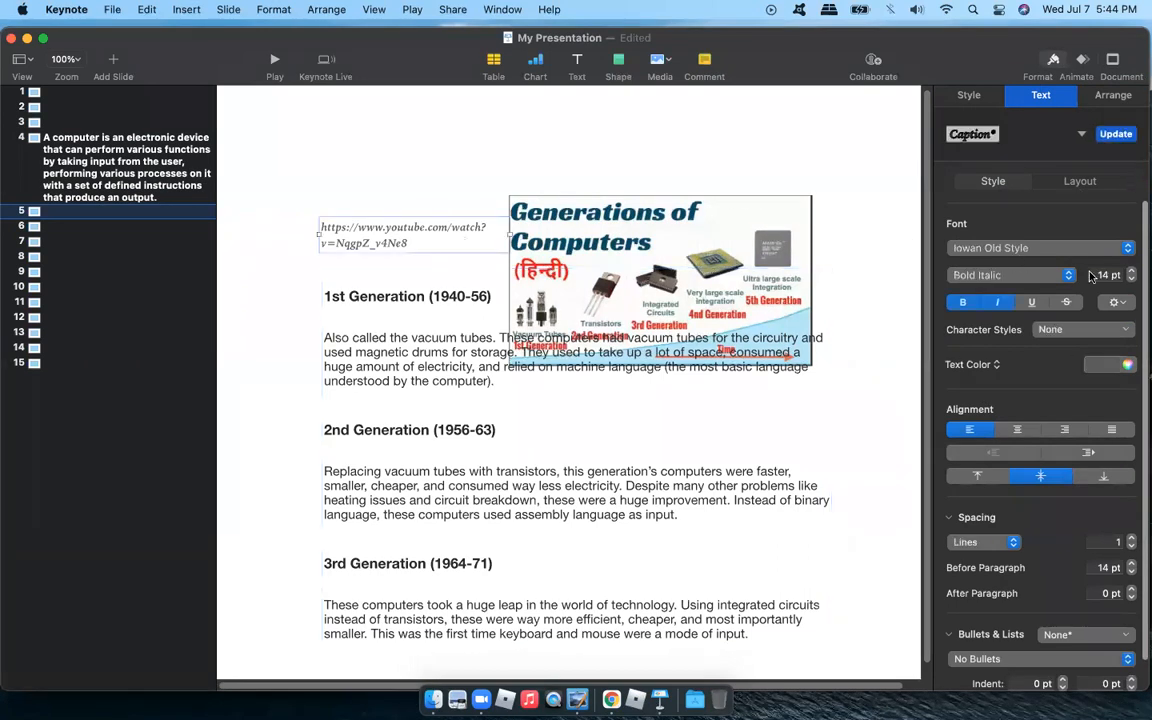
left_click(1084, 135)
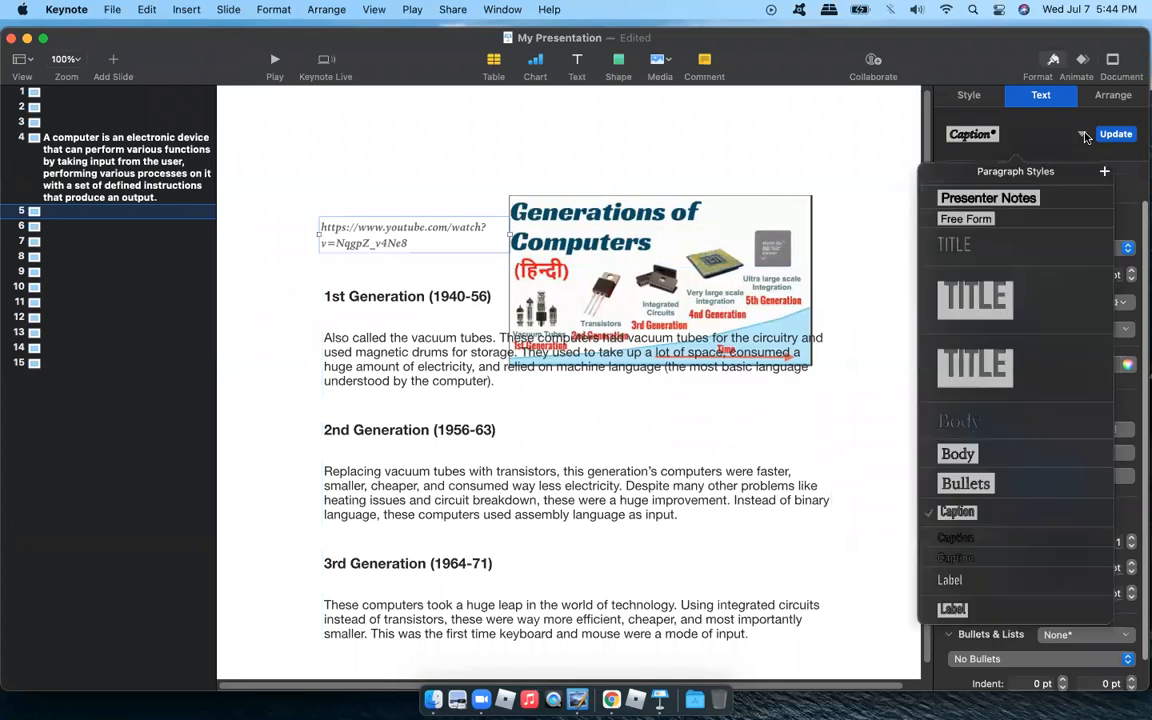
left_click(985, 255)
left_click(195, 344)
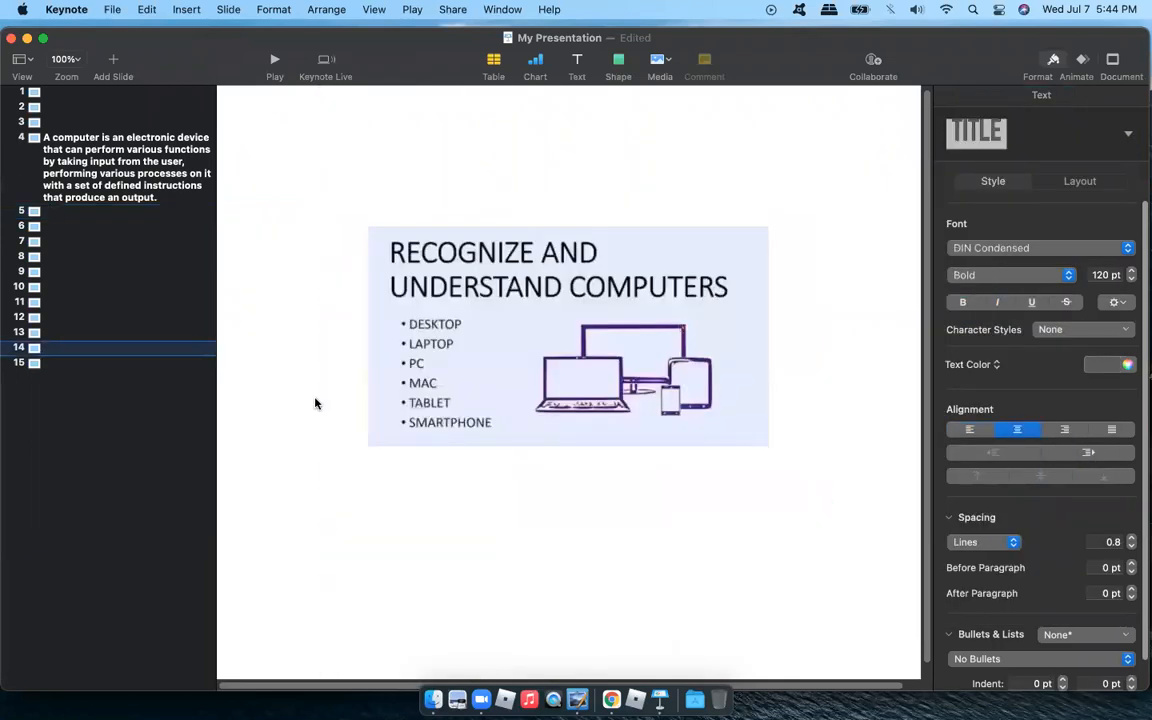
left_click(405, 210)
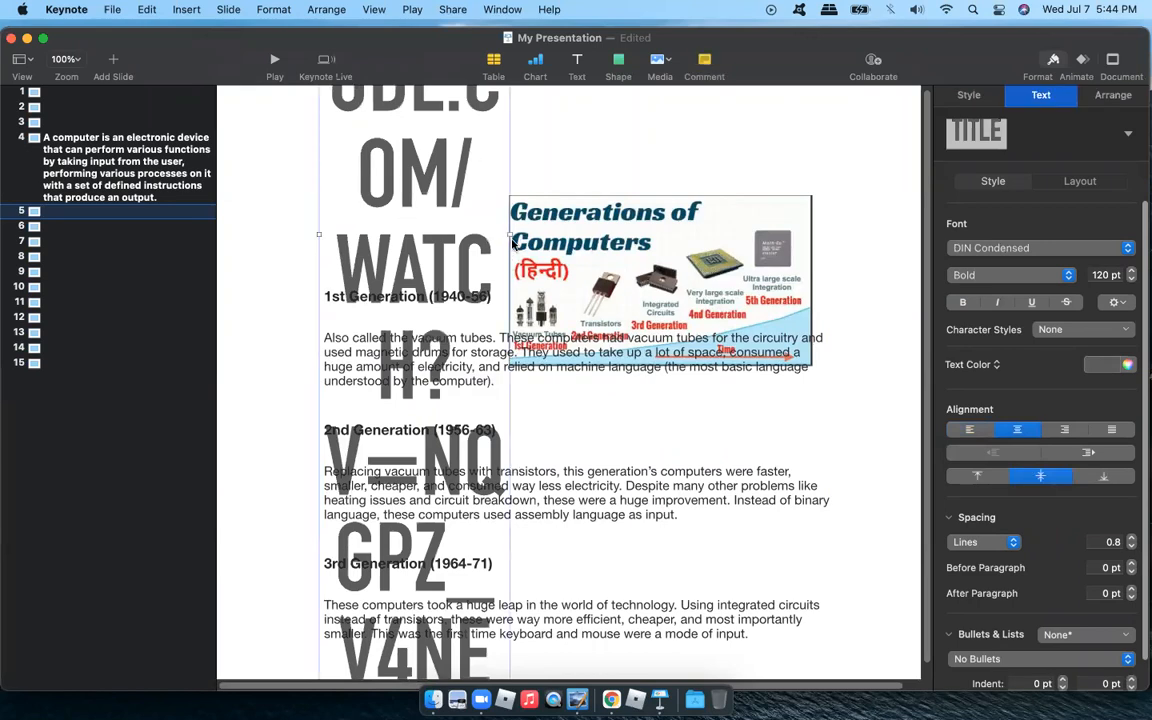
- Widen the YouTube link's text box past the picture's far edge and apply the Caption paragraph style to it
left_click_drag(856, 315, 858, 432)
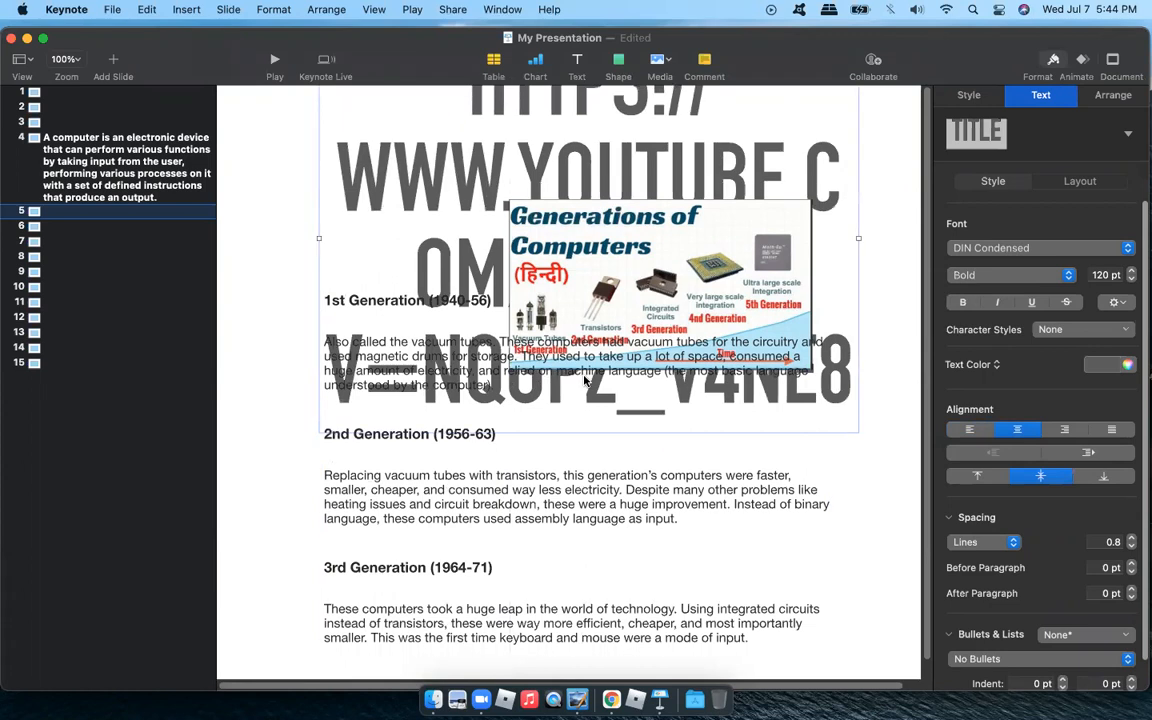
left_click(1128, 136)
left_click(1129, 137)
left_click(1129, 137)
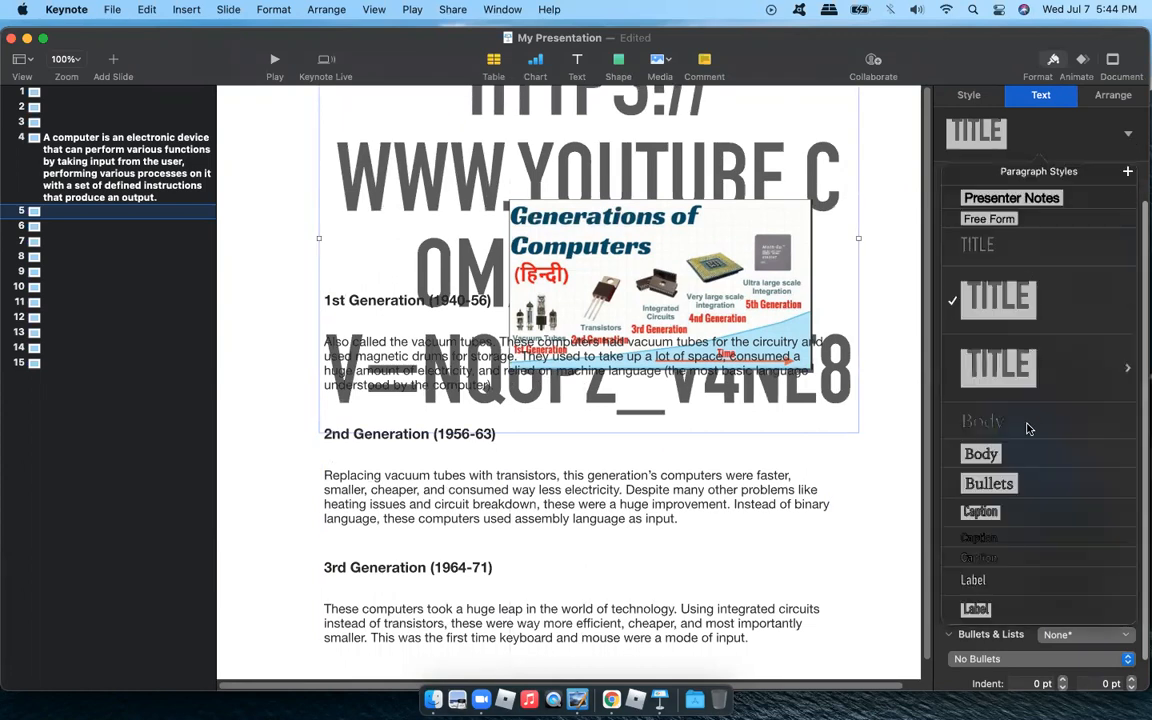
left_click(998, 512)
- Move the YouTube link's text box above the Generations of Computers picture
left_click(422, 271)
left_click(446, 243)
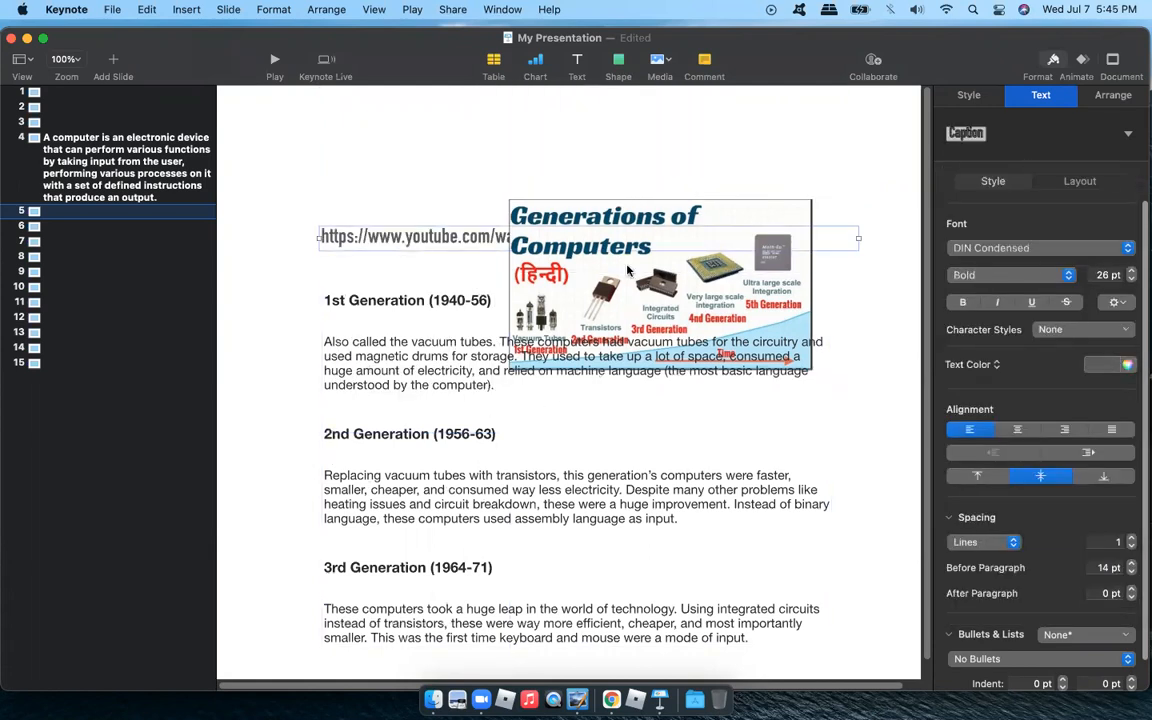
left_click_drag(421, 226, 420, 145)
- Turn bold on and back off for the YouTube link, and select the whole link text
left_click(964, 303)
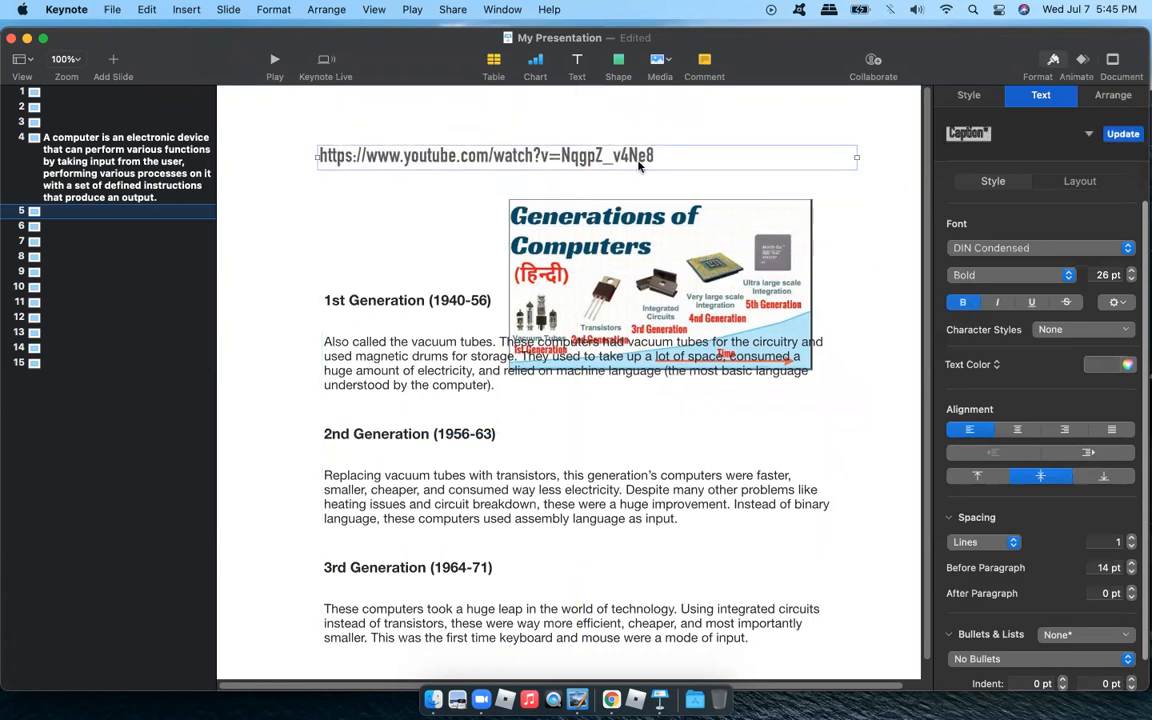
key("super+a")
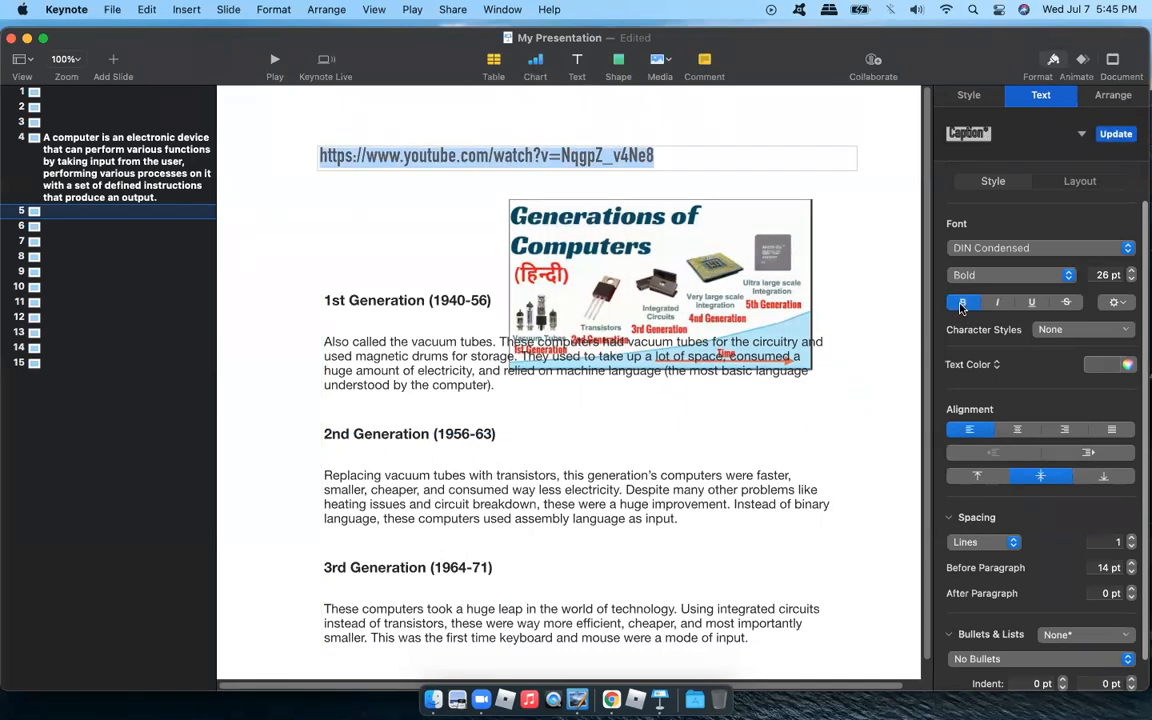
left_click(962, 303)
left_click(656, 149)
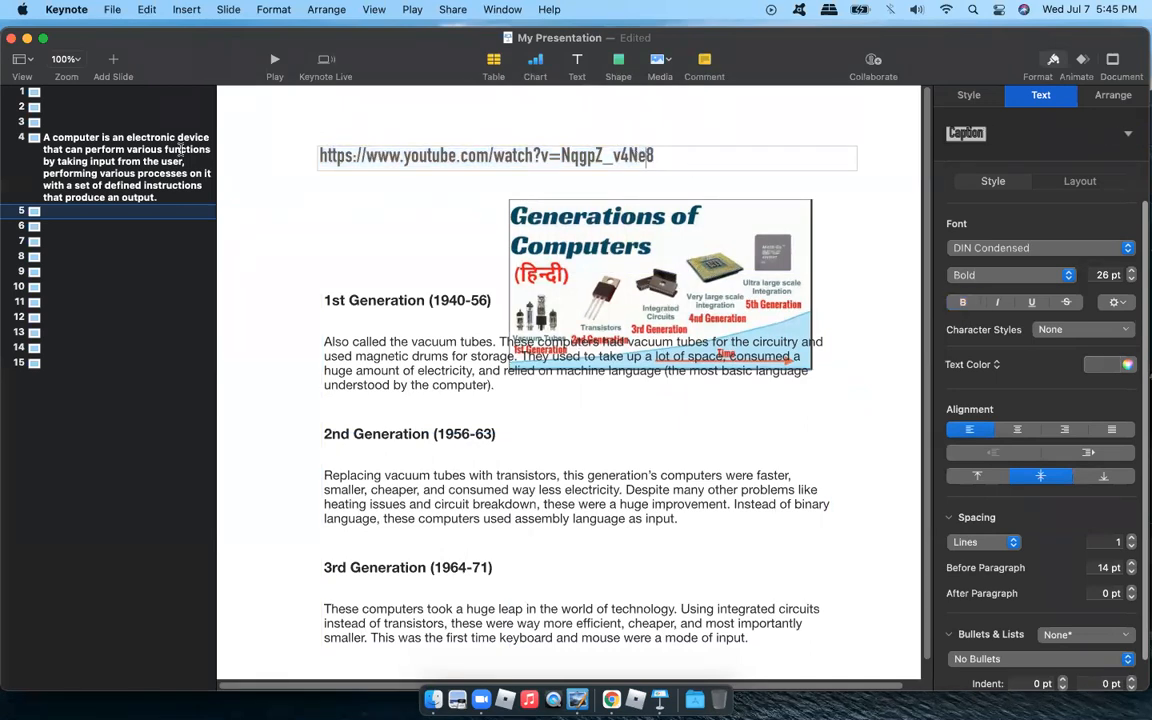
key("super+a")
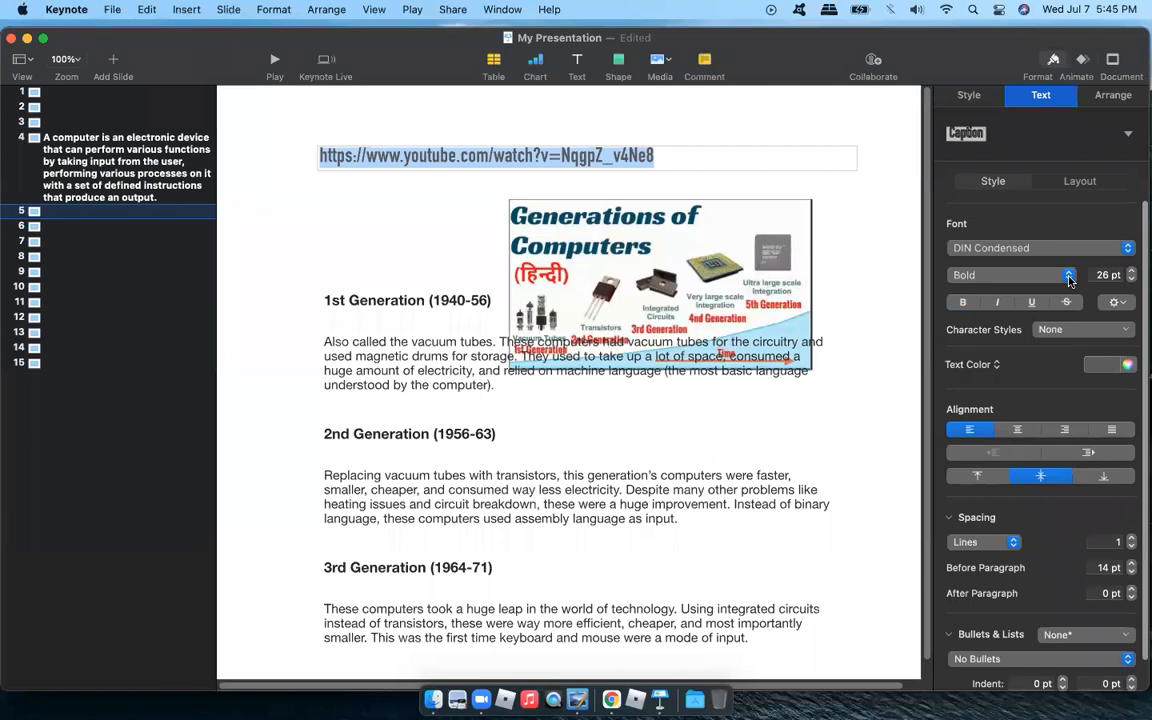
- Try to apply italic to the bold YouTube link text
left_click(1069, 275)
left_click(960, 276)
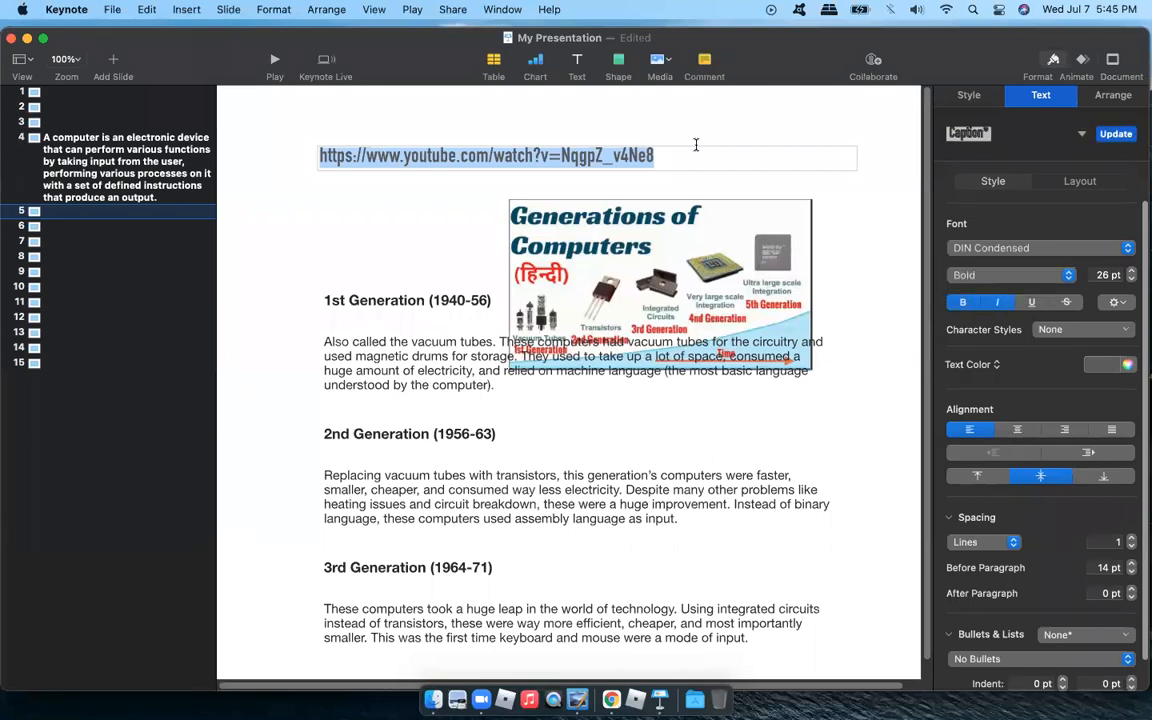
left_click(666, 173)
left_click(658, 160)
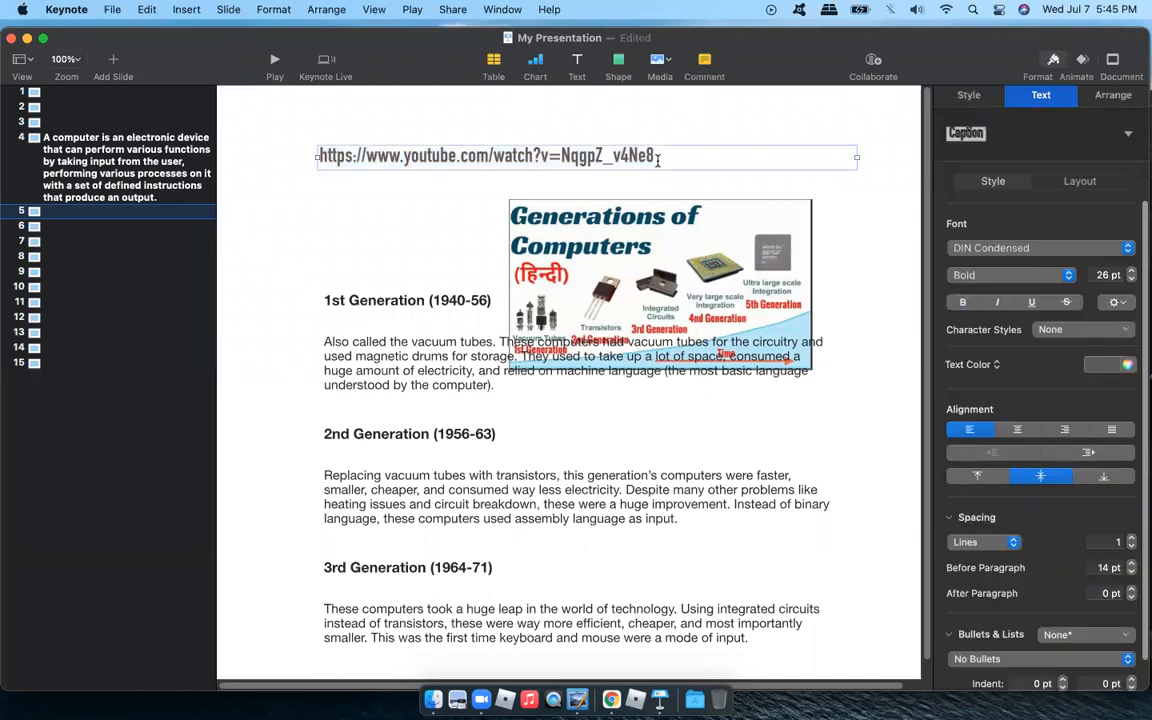
- Set the font of the whole YouTube link to Impact
key("super+a")
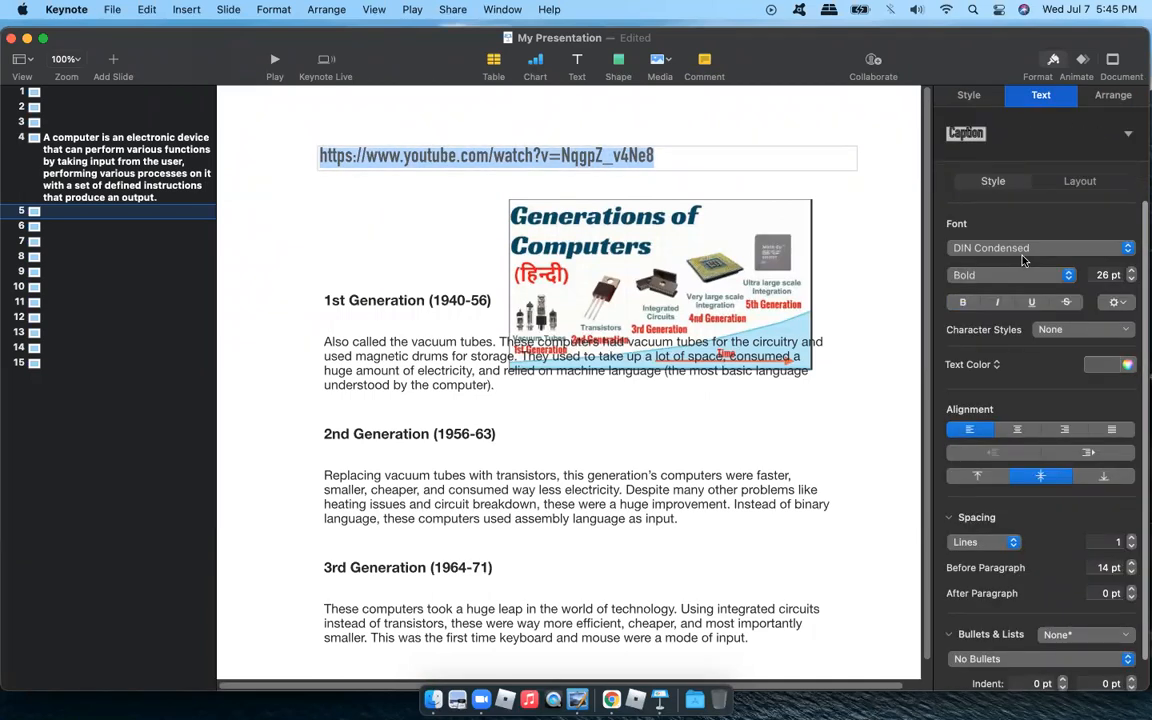
left_click(1000, 248)
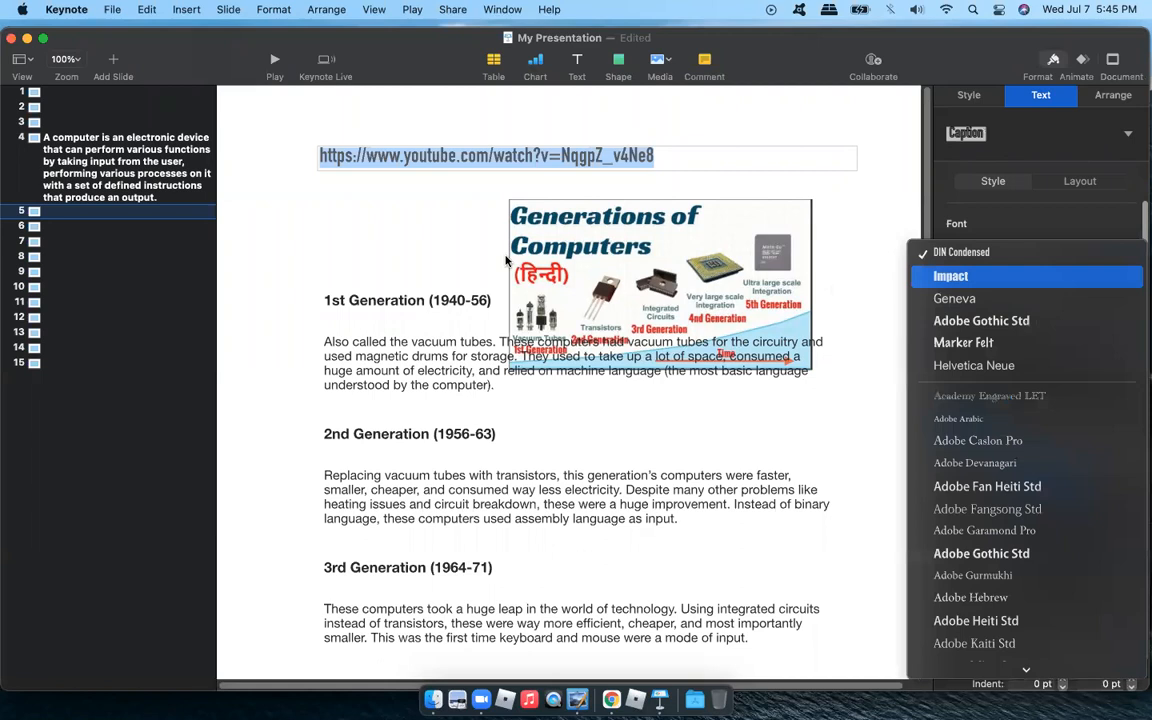
left_click(991, 277)
left_click(999, 303)
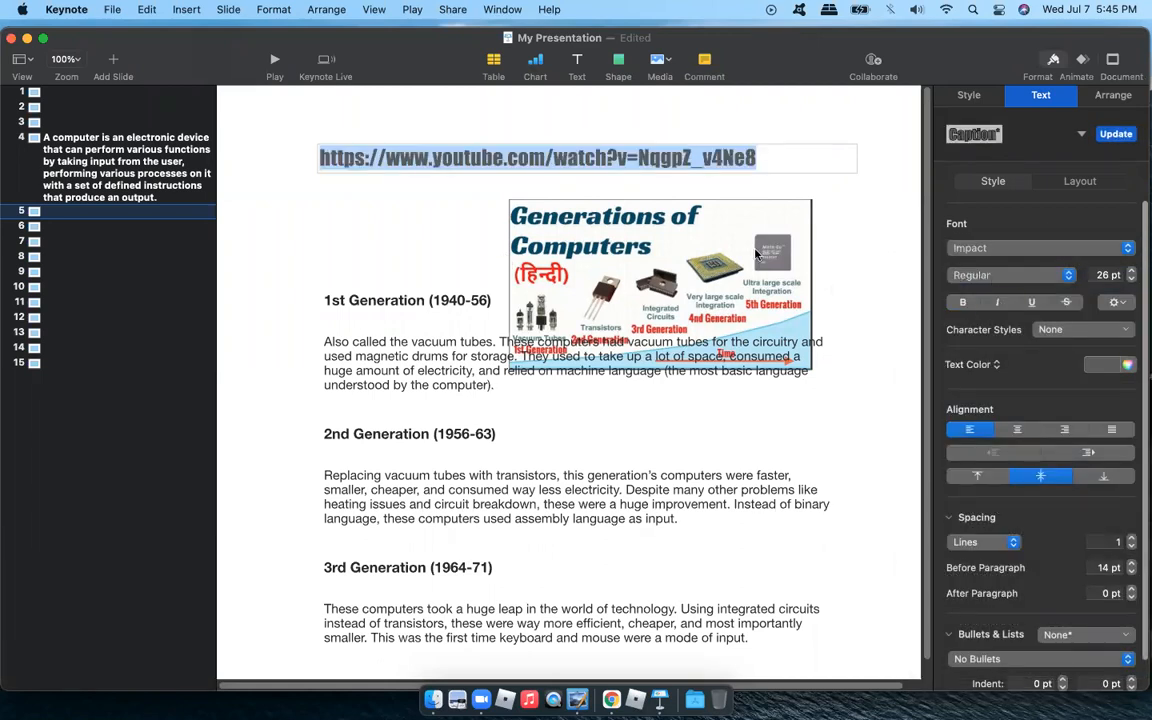
left_click(481, 205)
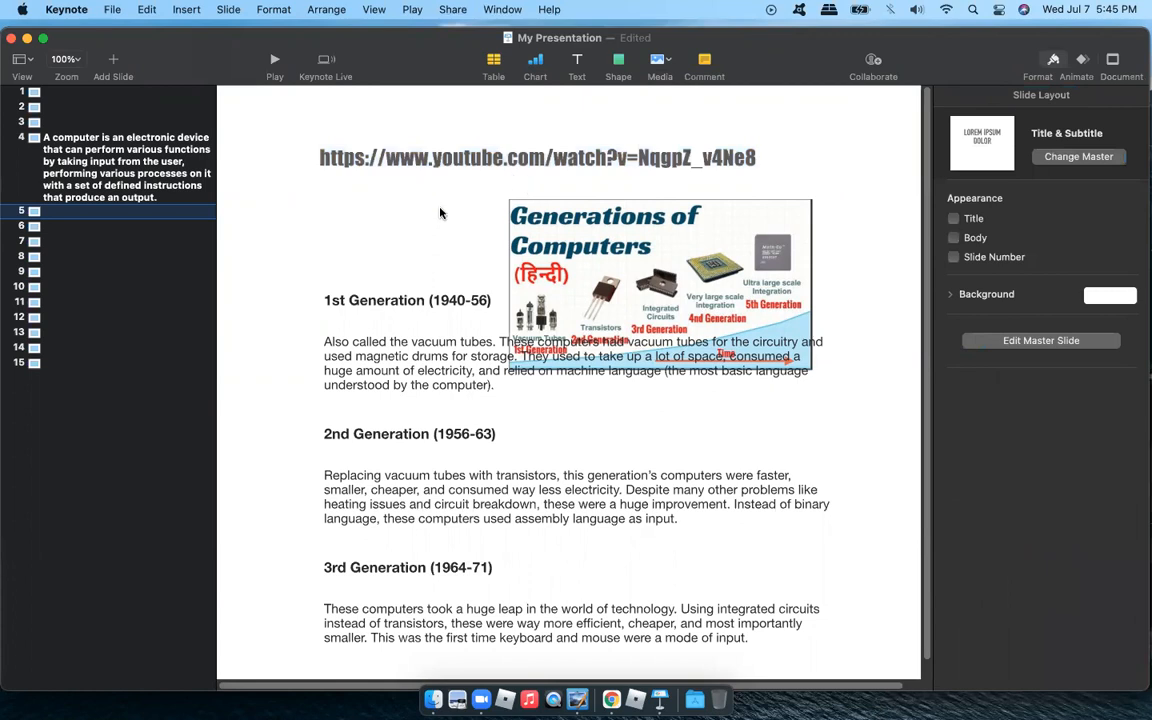
- Add a text box beside the Generations of Computers picture, widen it and enter "Testing letter" in it
left_click(577, 65)
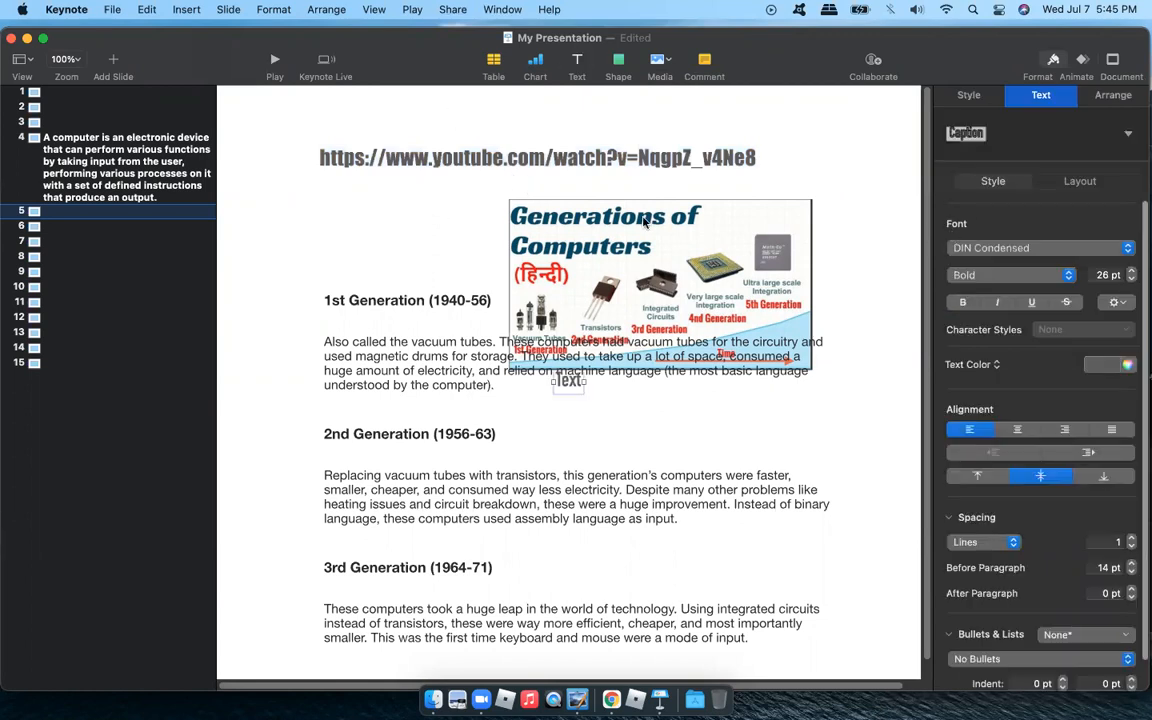
left_click_drag(568, 388, 482, 228)
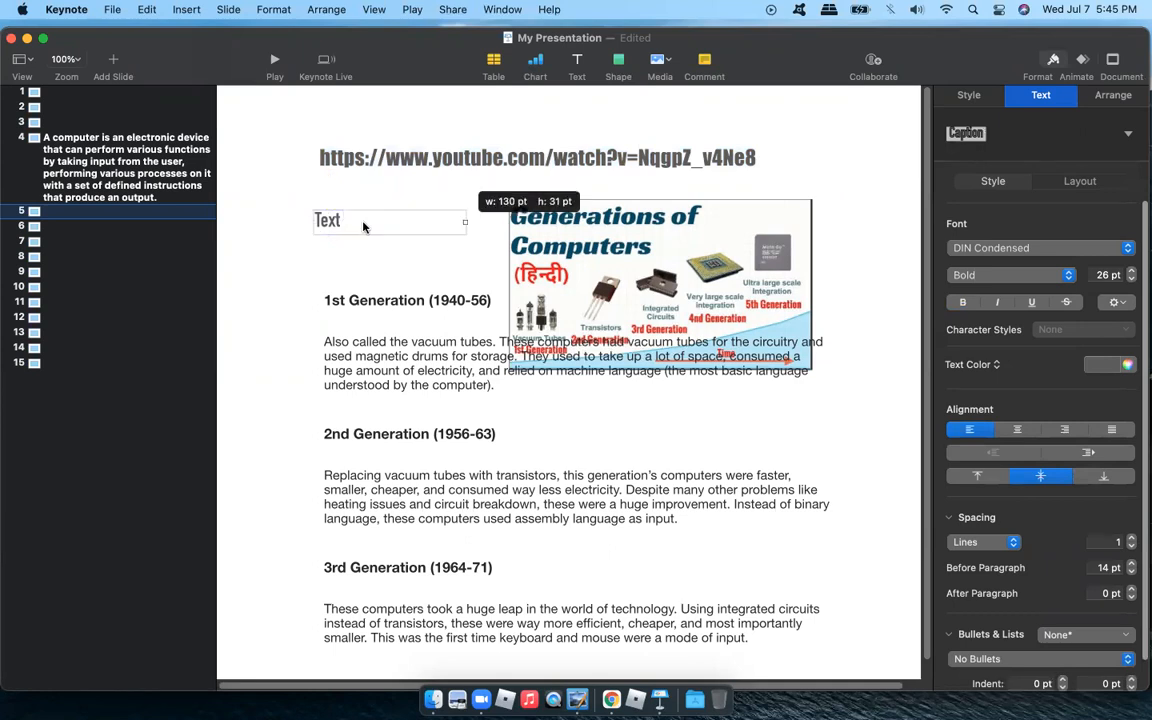
double_click(352, 223)
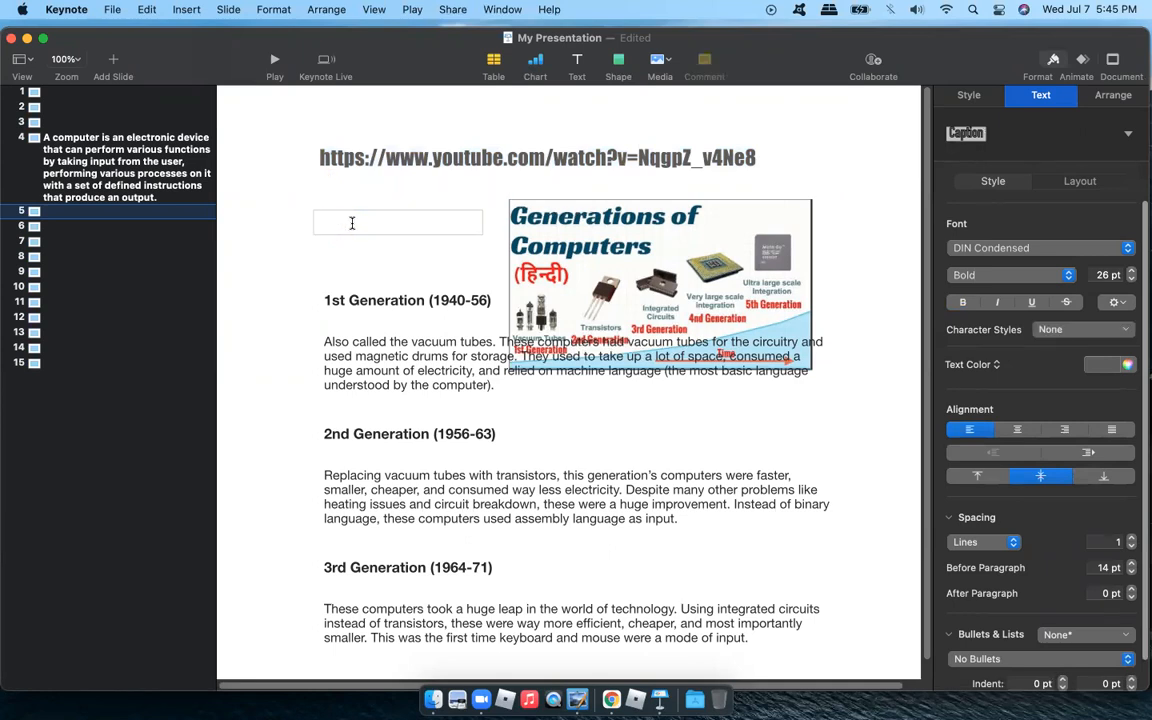
type("Tr")
key("BackSpace")
key("BackSpace")
key("BackSpace")
type("testing letter")
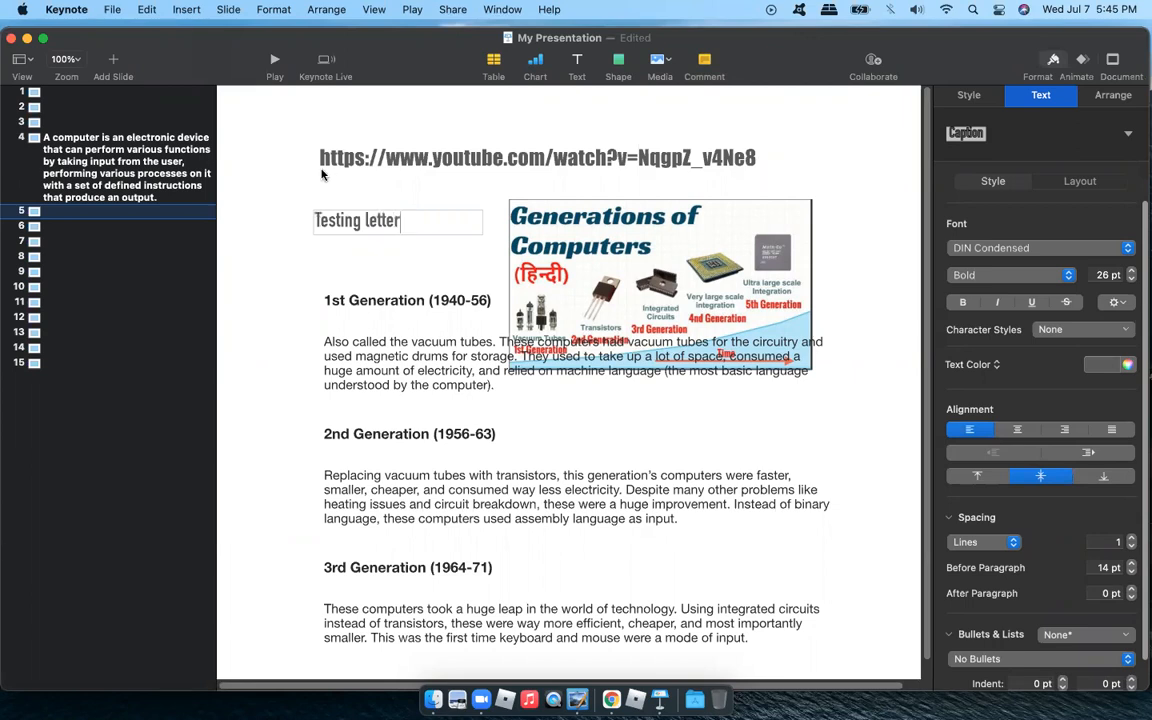
- Set the "Testing letter" text to Adobe Gothic Std and underline it
left_click_drag(478, 221, 249, 204)
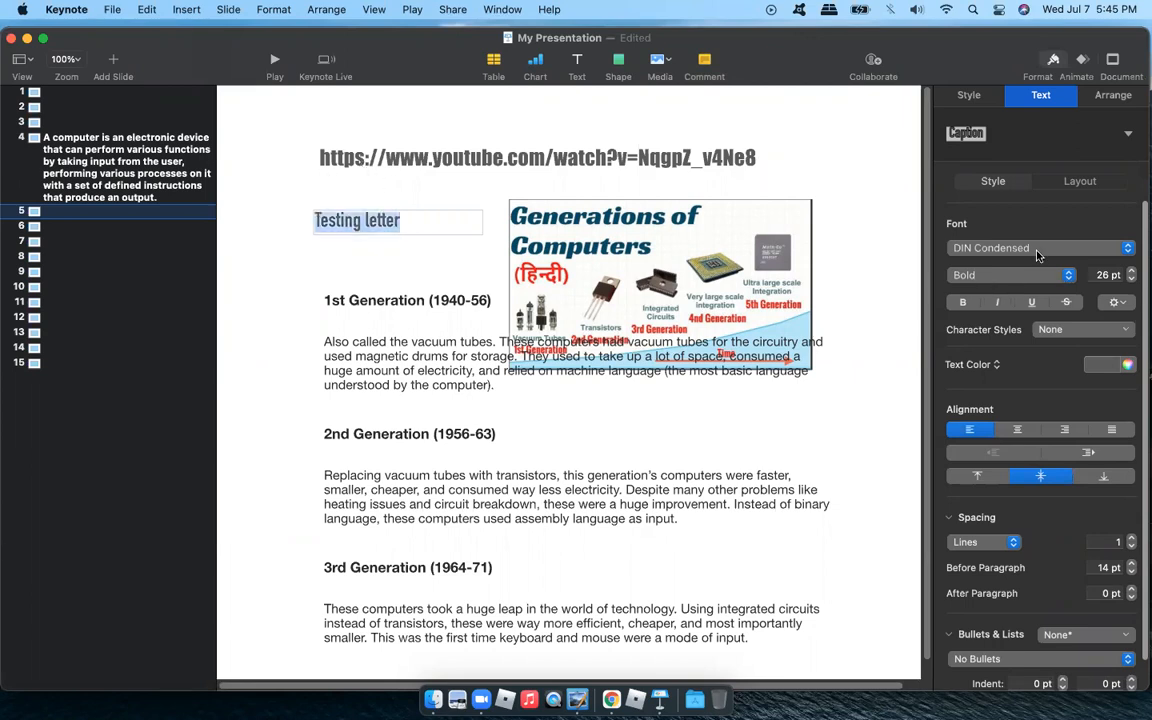
left_click(985, 248)
left_click(983, 297)
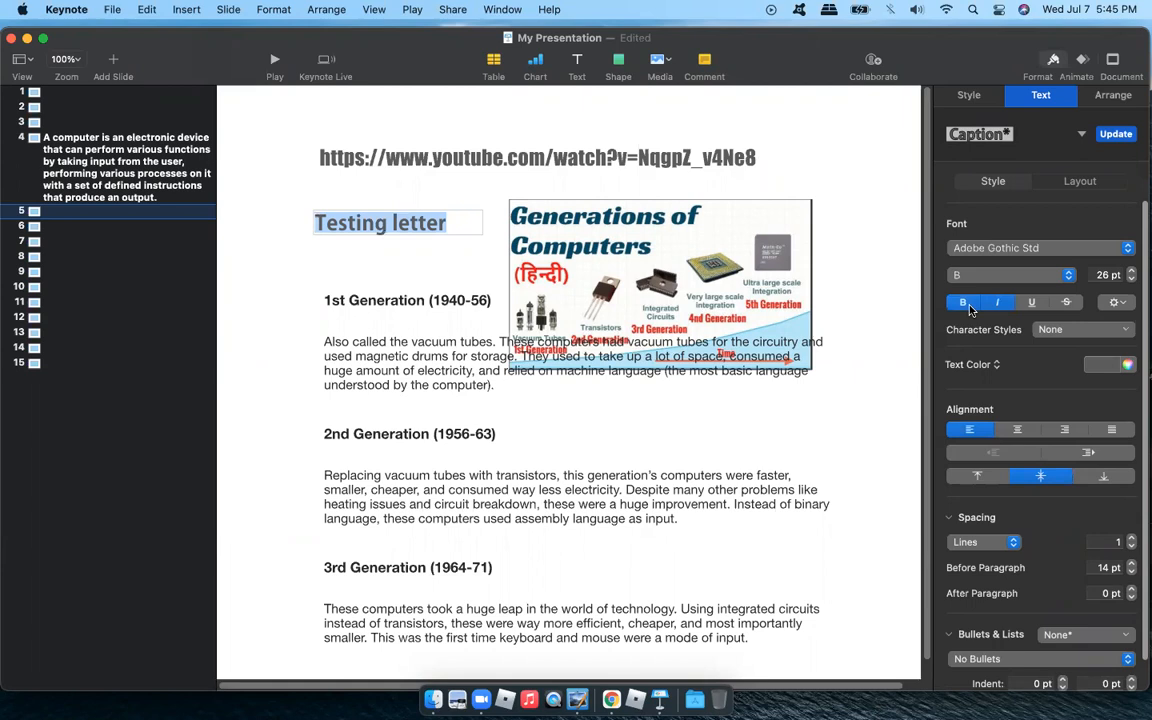
left_click(1044, 309)
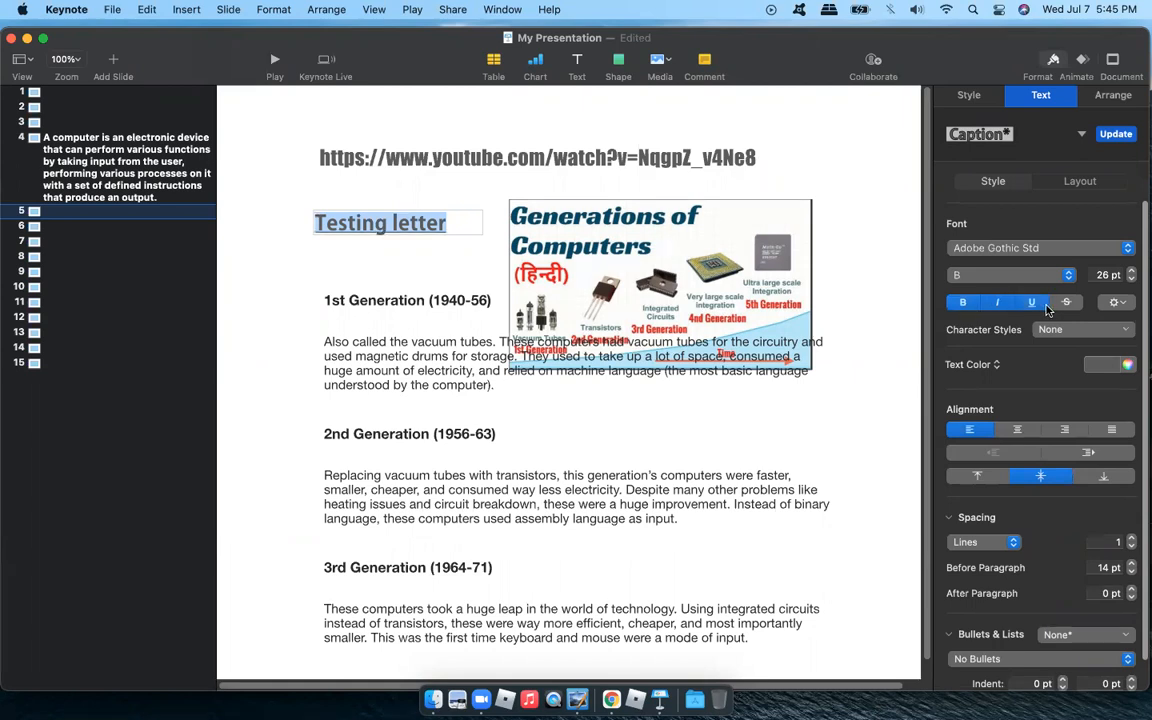
left_click(996, 303)
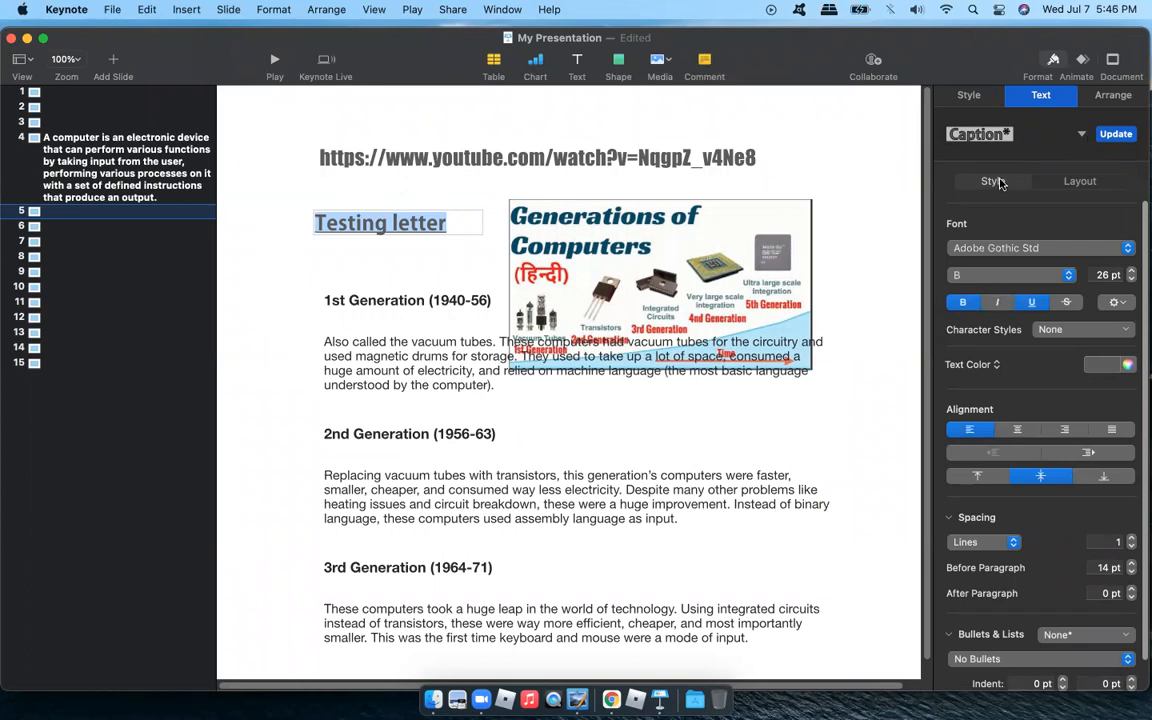
- Apply the Body paragraph style to "Testing letter" and make it bold italic
left_click(1082, 135)
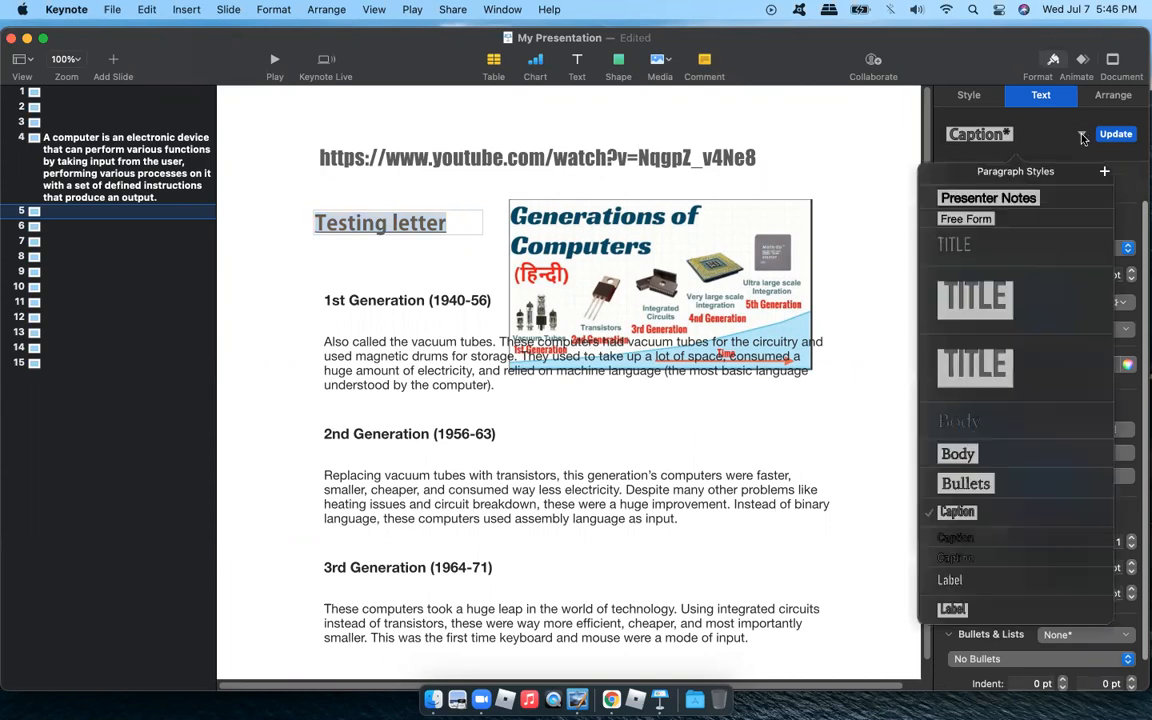
left_click(985, 423)
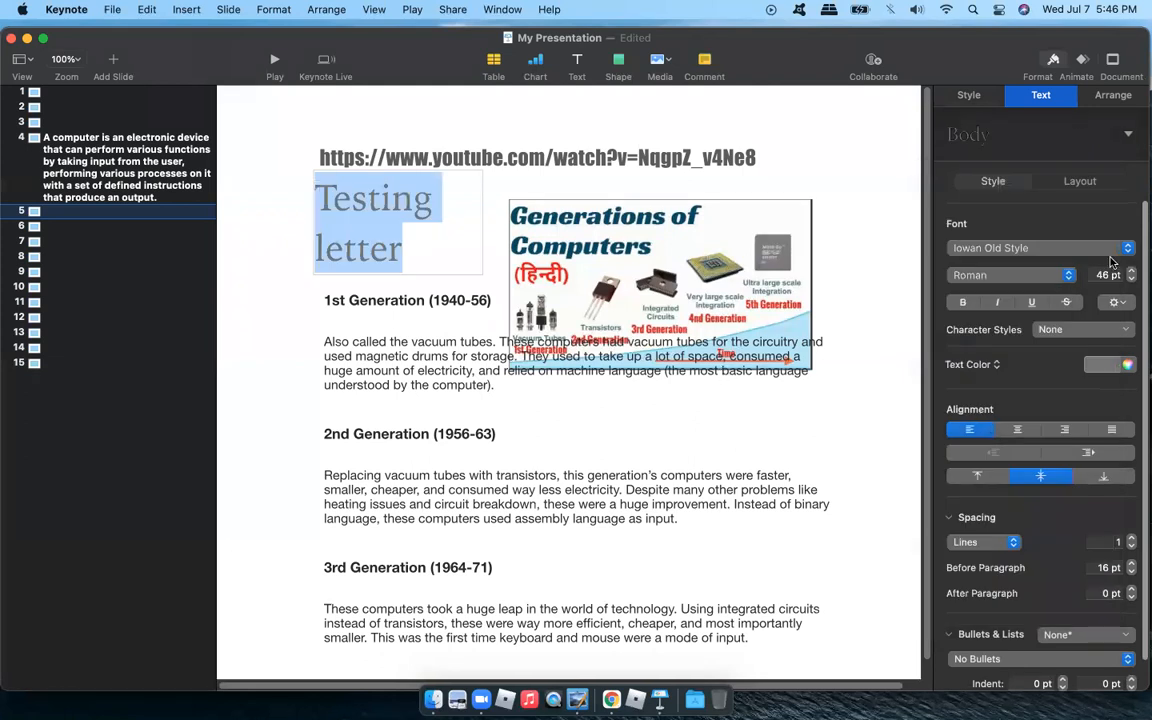
left_click(997, 302)
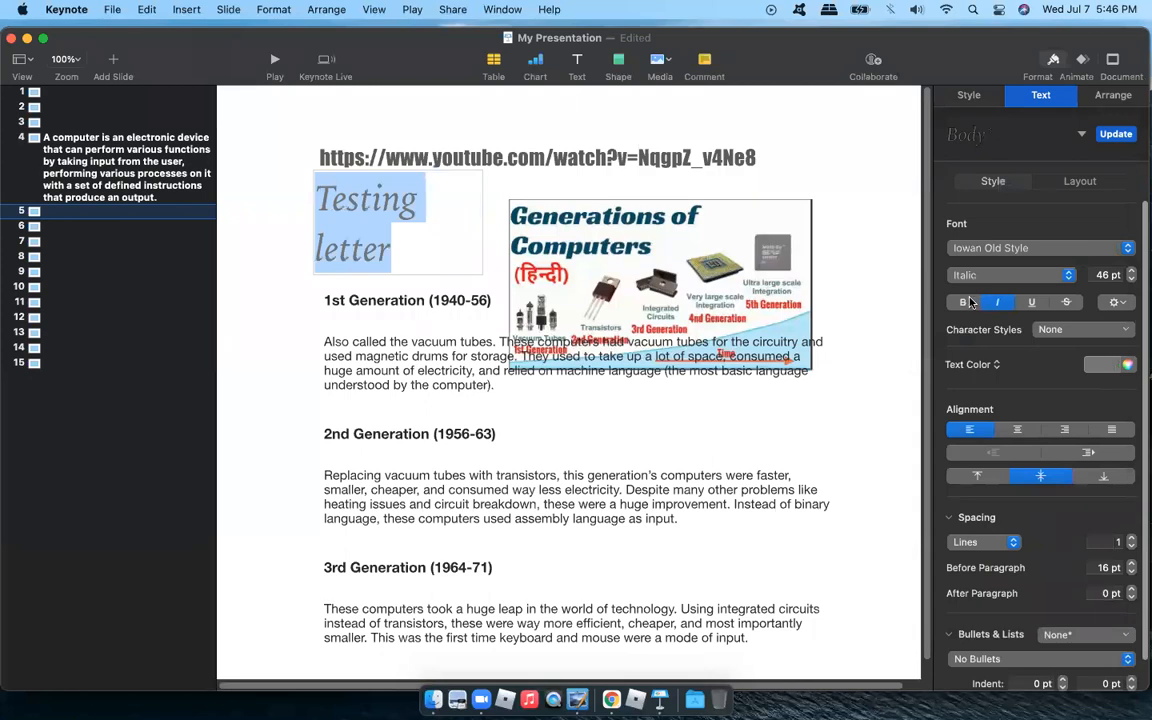
key("super+b")
left_click(436, 240)
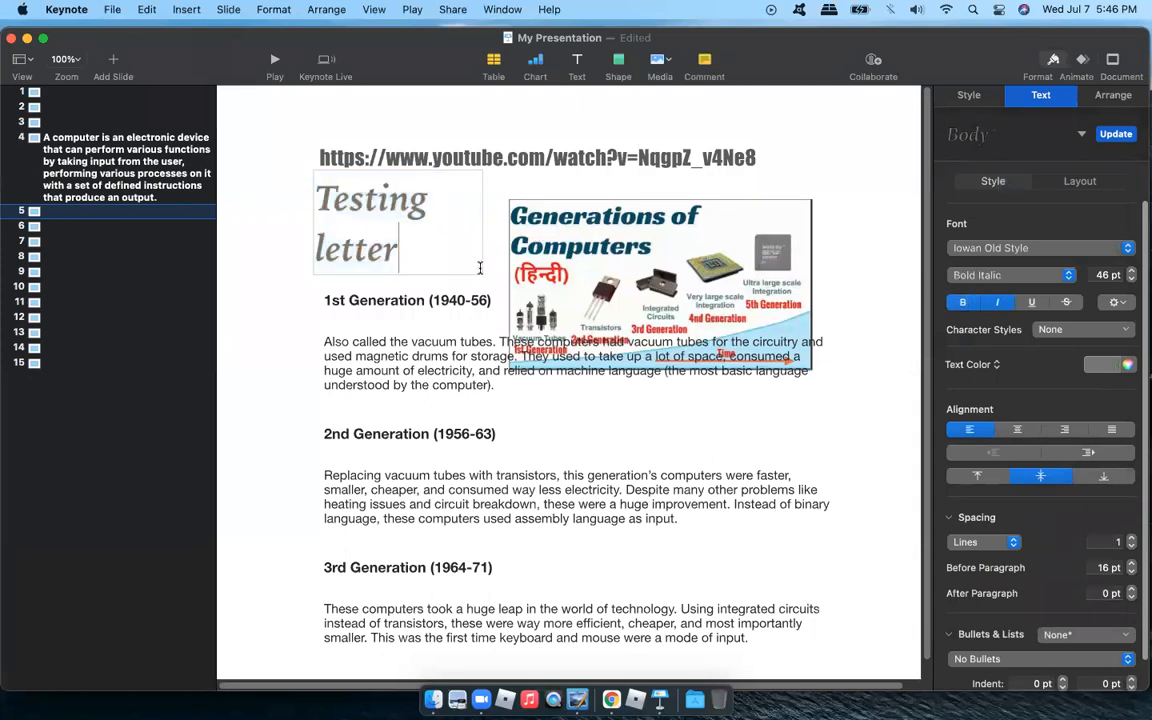
- Widen the "Testing letter" box so its text fits on one line, and shrink the picture toward the slide's right side
left_click(483, 281)
left_click(453, 243)
left_click_drag(482, 222, 595, 222)
left_click_drag(706, 235, 763, 211)
left_click_drag(567, 176, 611, 200)
- Shift the generations text, the YouTube link and "Testing letter" toward the slide's left edge, roughly aligning them
left_click_drag(766, 306, 725, 313)
left_click_drag(493, 250, 440, 262)
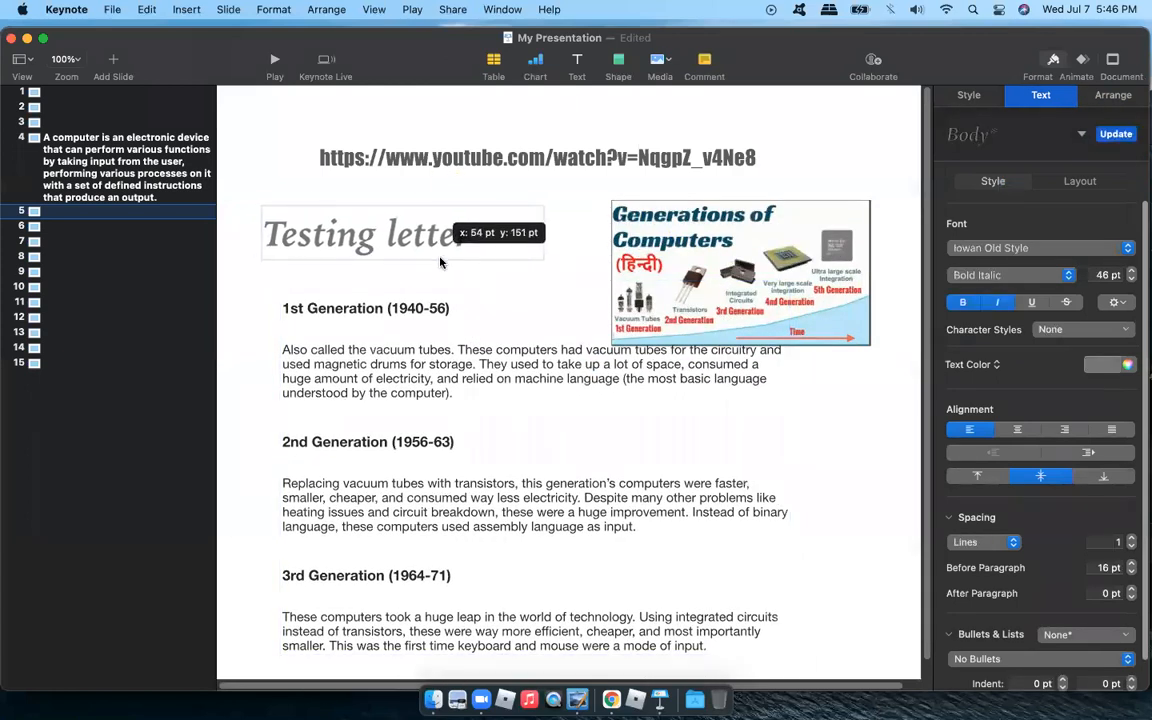
left_click(430, 158)
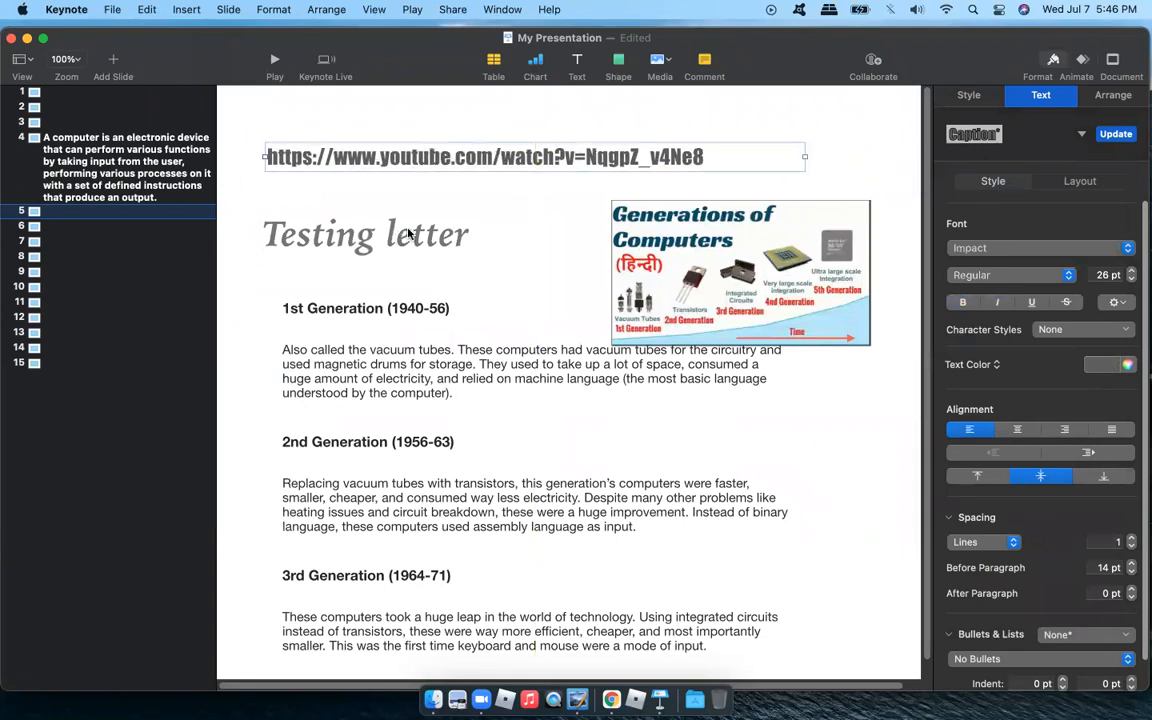
left_click_drag(424, 233, 437, 226)
- Add a webpage link to the text box holding the YouTube address and try to paste the address into it
left_click(500, 164)
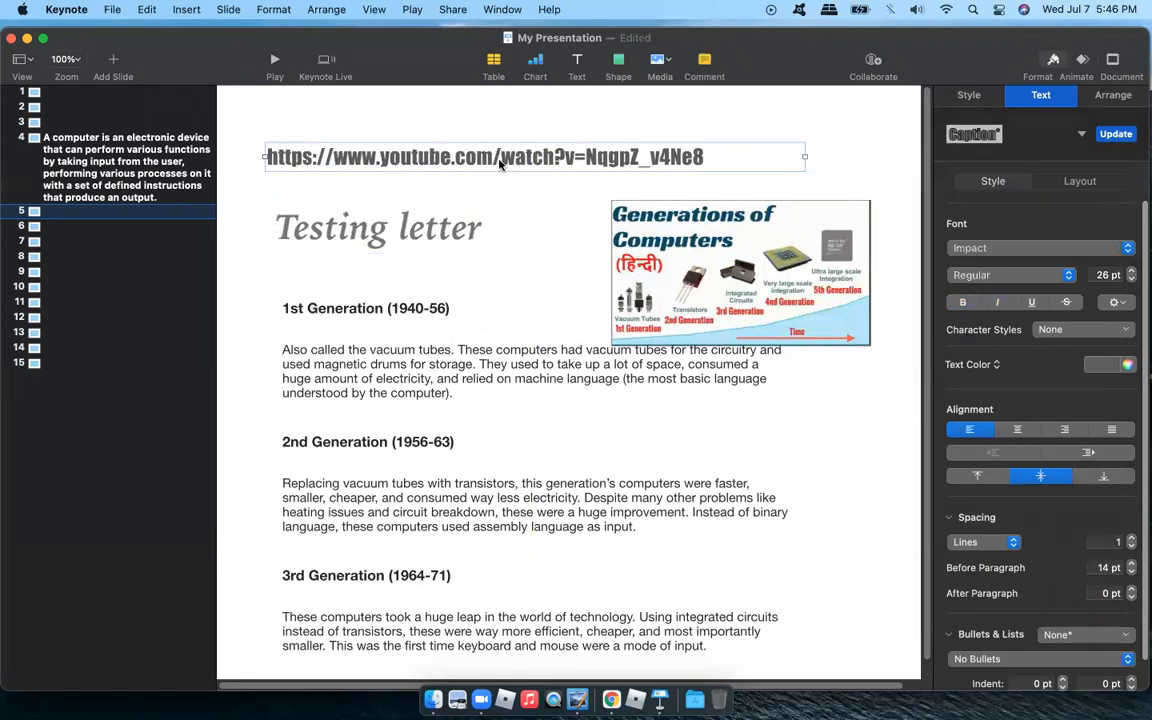
scroll(1132, 485, "down", 2)
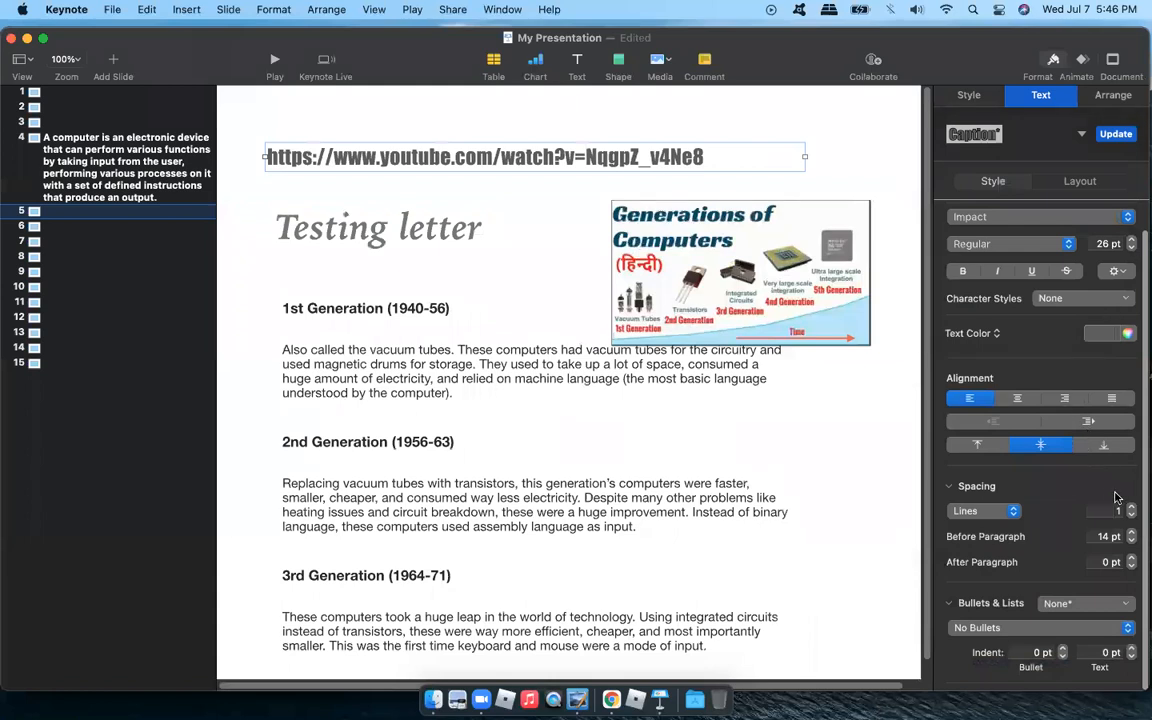
scroll(1105, 484, "up", 2)
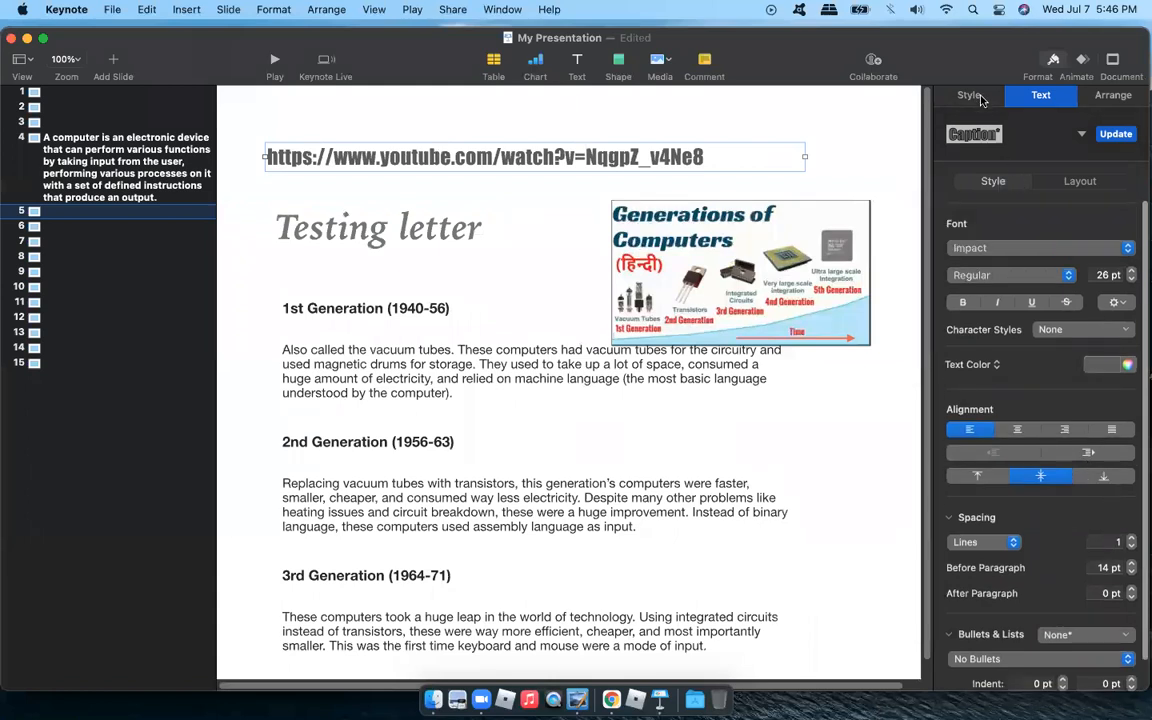
right_click(578, 165)
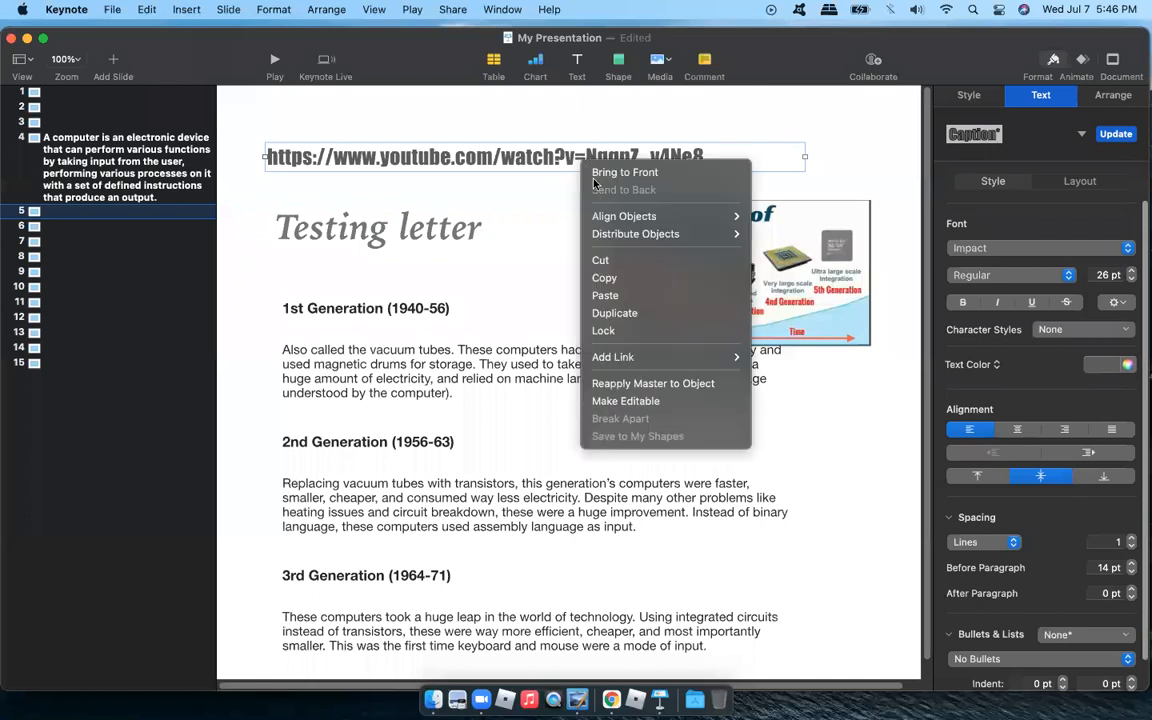
mouse_move(644, 368)
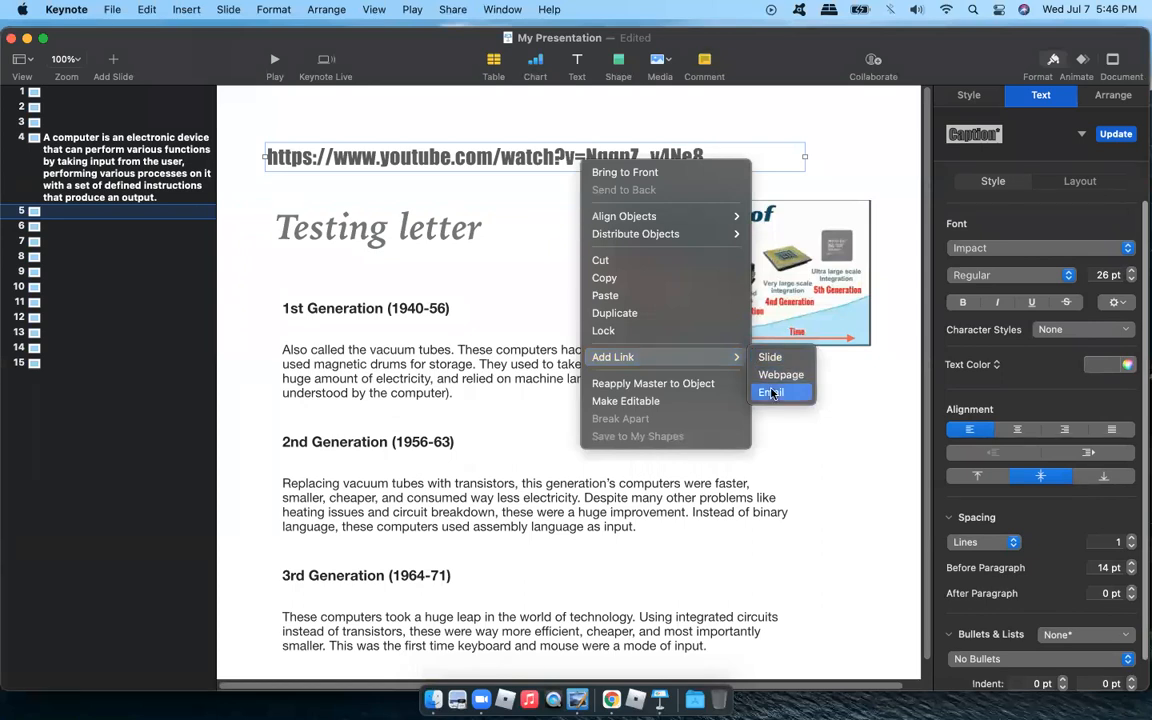
left_click(780, 374)
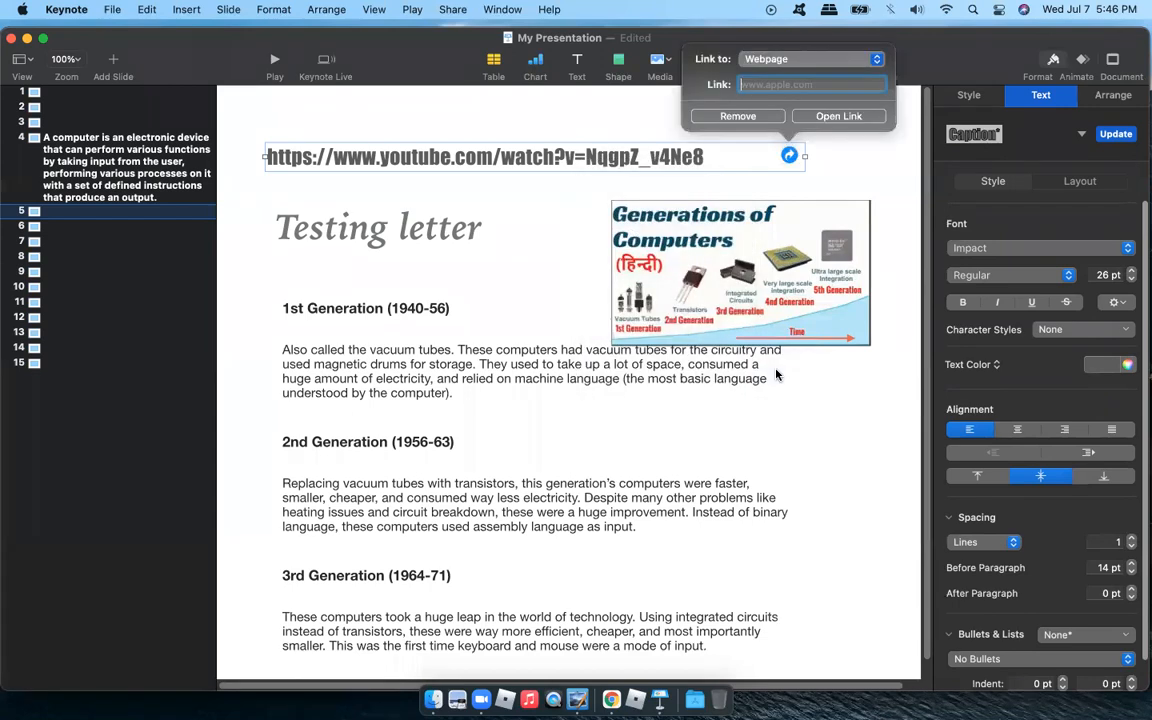
right_click(753, 87)
left_click(790, 130)
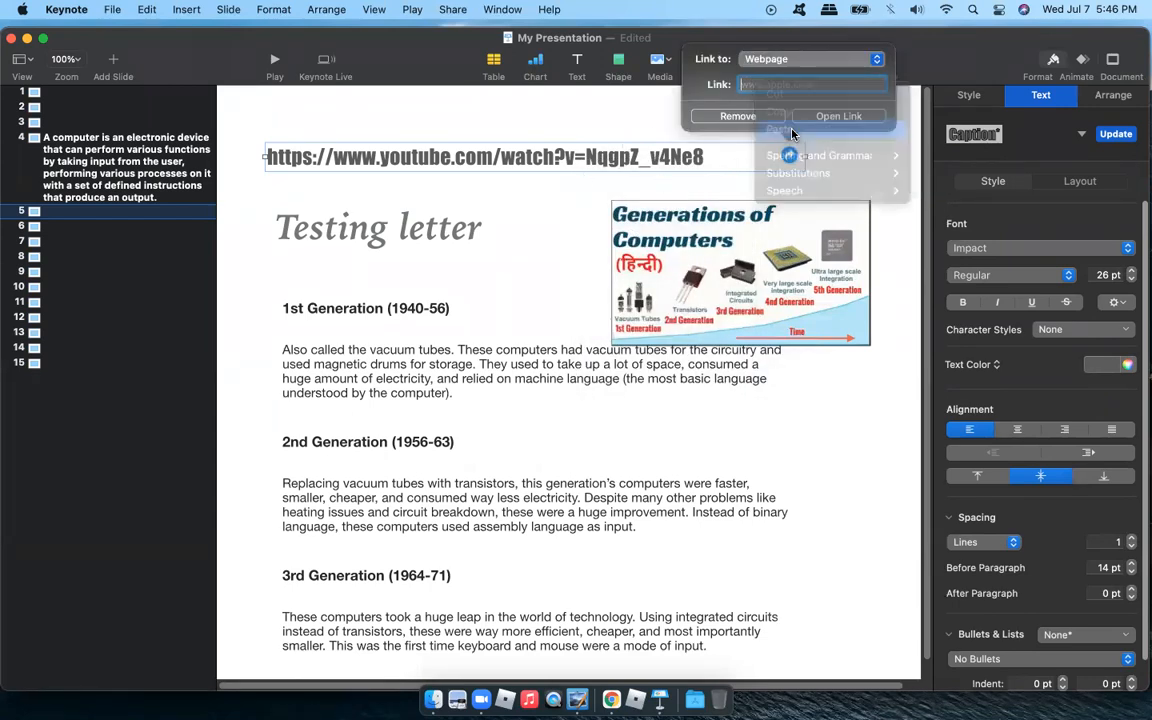
- Select the whole YouTube address text and turn it into a webpage hyperlink
left_click(570, 159)
left_click_drag(712, 155, 220, 145)
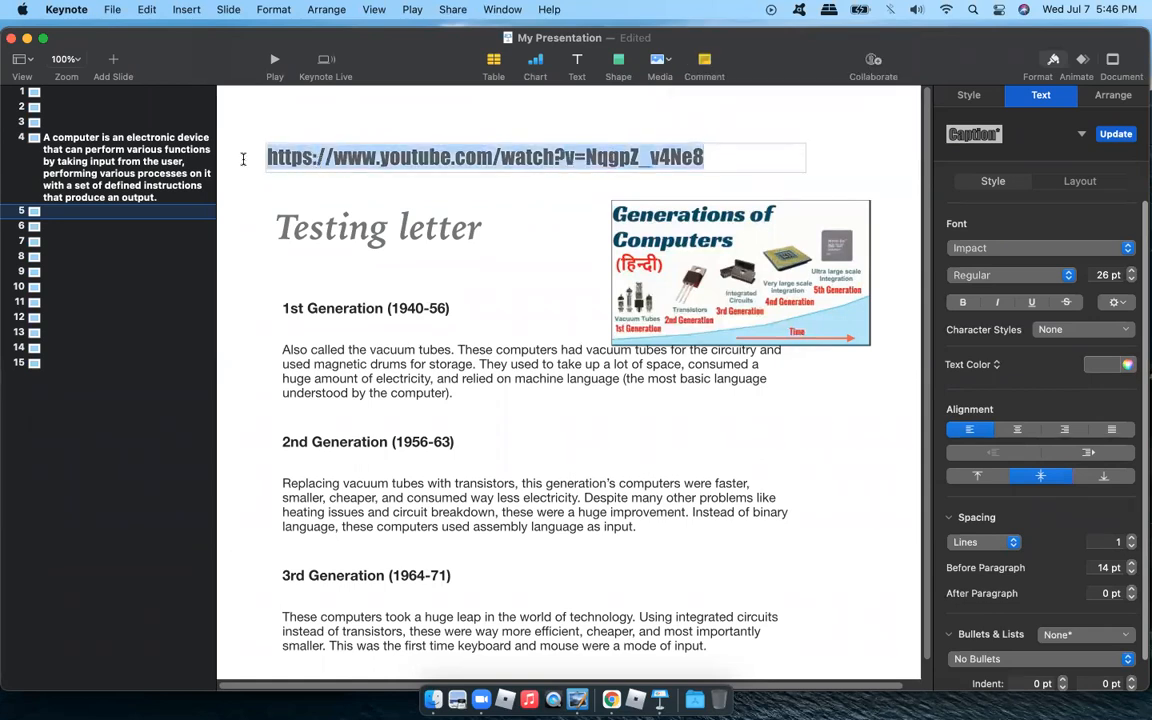
right_click(340, 158)
mouse_move(500, 256)
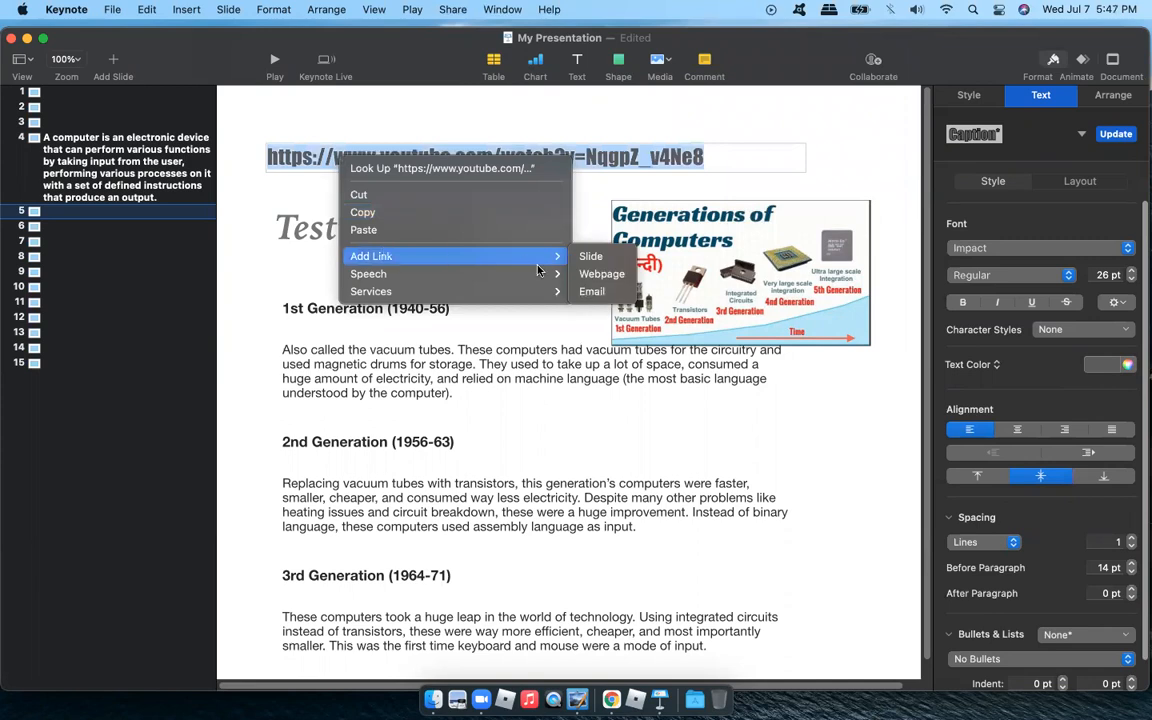
left_click(598, 276)
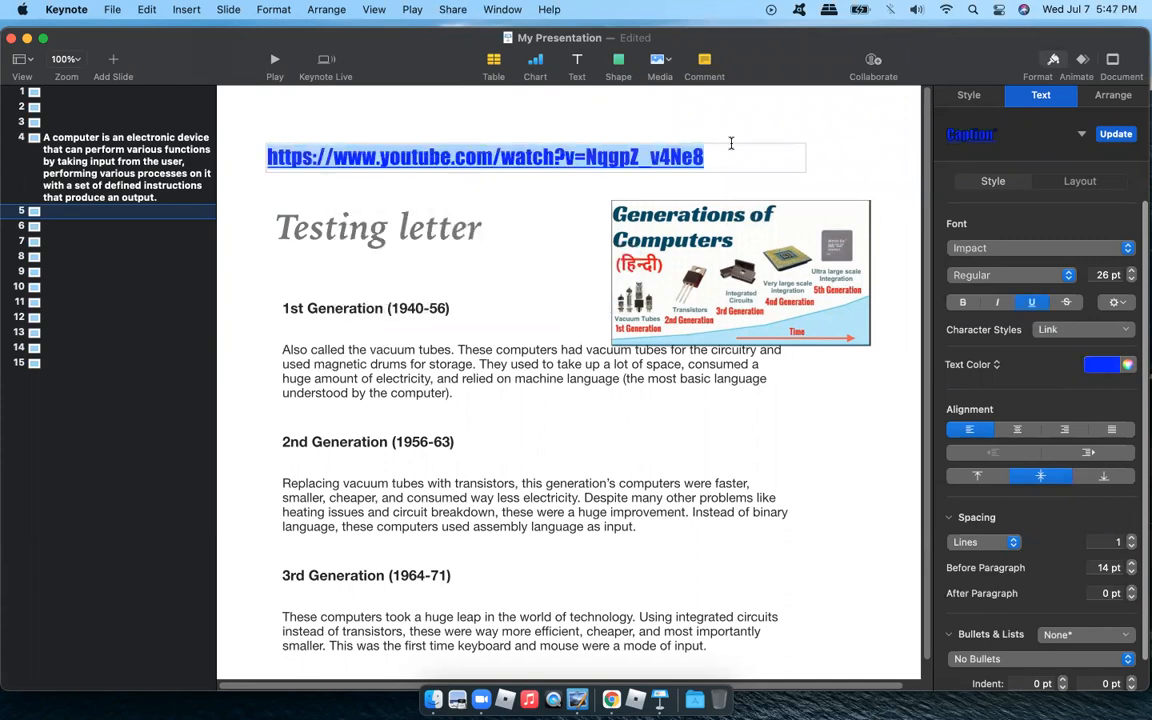
left_click(507, 235)
left_click(502, 181)
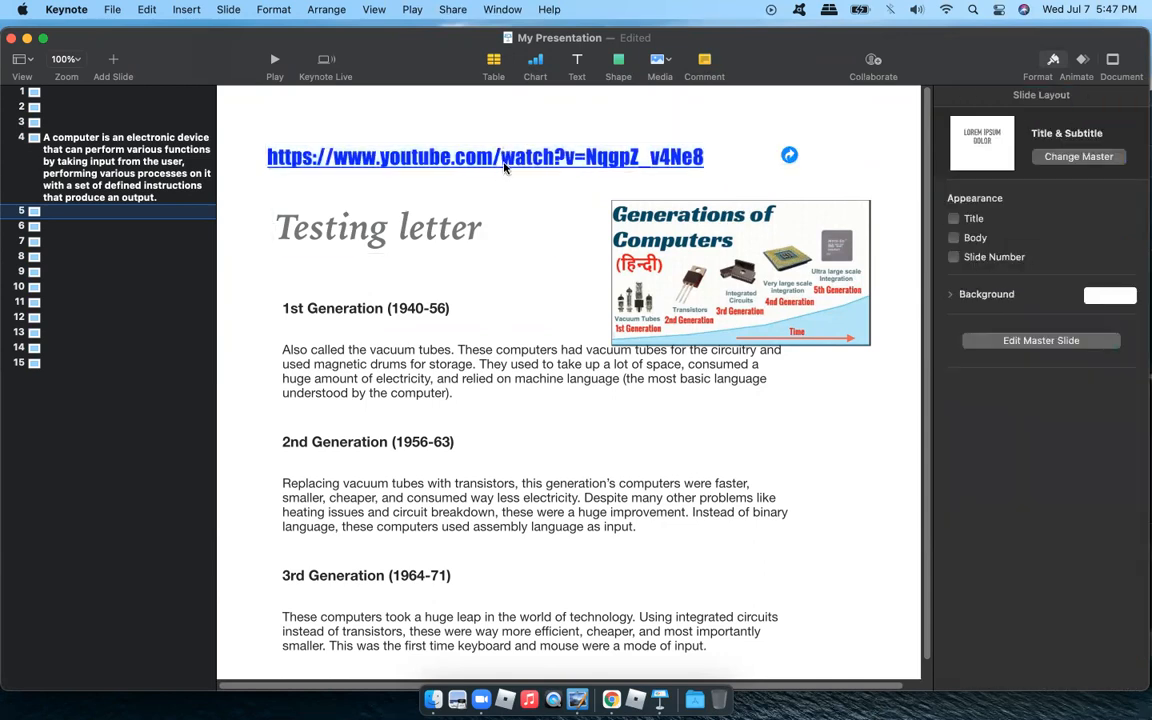
- Check the YouTube hyperlink's display text, link type and target address
left_click(509, 162)
left_click(533, 195)
left_click(541, 152)
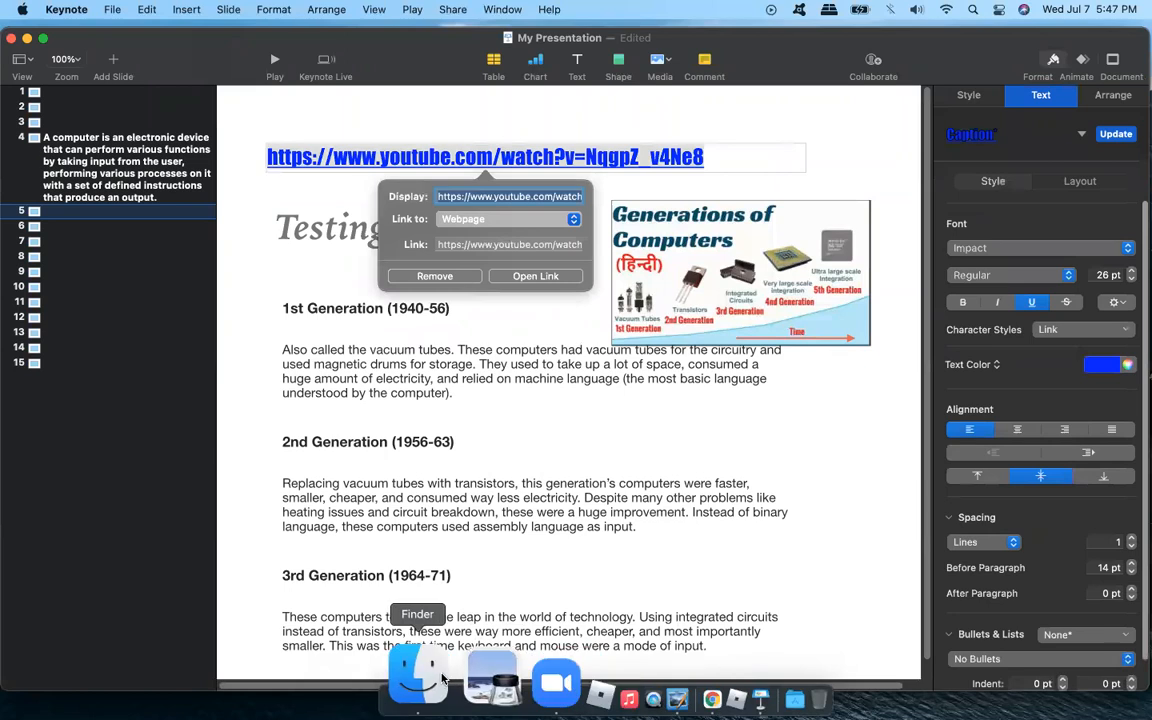
left_click(589, 467)
left_click(815, 479)
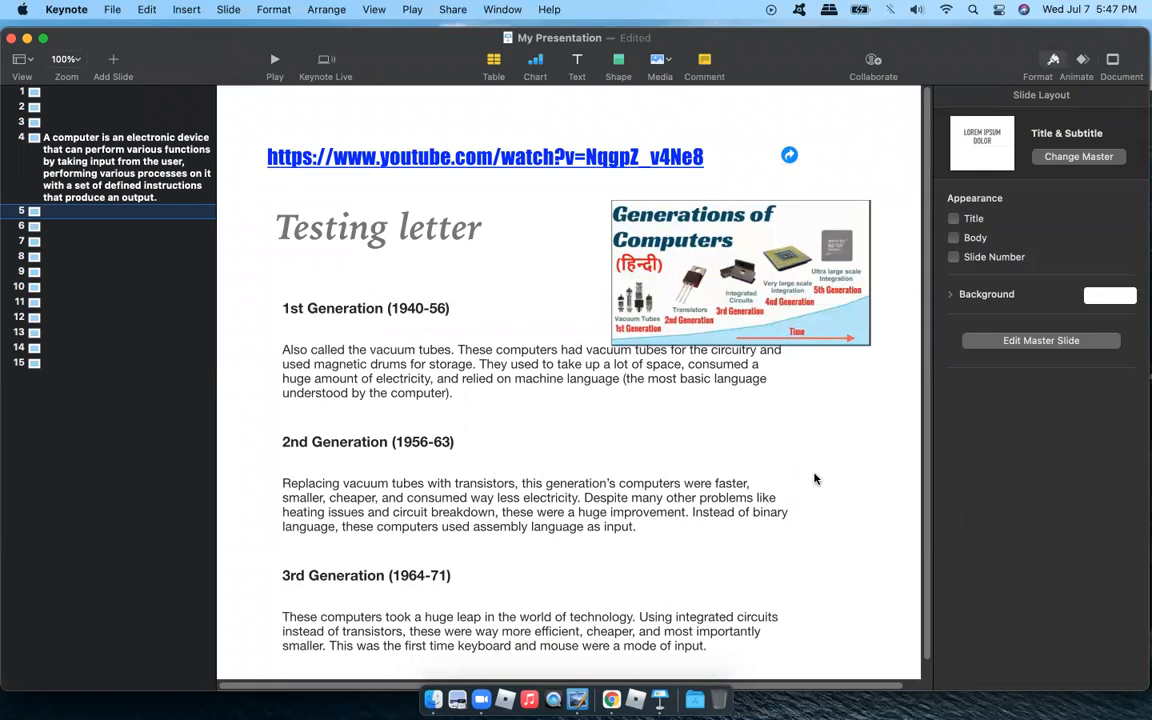
- Move the Generations of Computers picture slightly up, closer to the YouTube link
left_click_drag(755, 307, 754, 300)
left_click_drag(798, 237, 801, 221)
left_click_drag(685, 369, 680, 378)
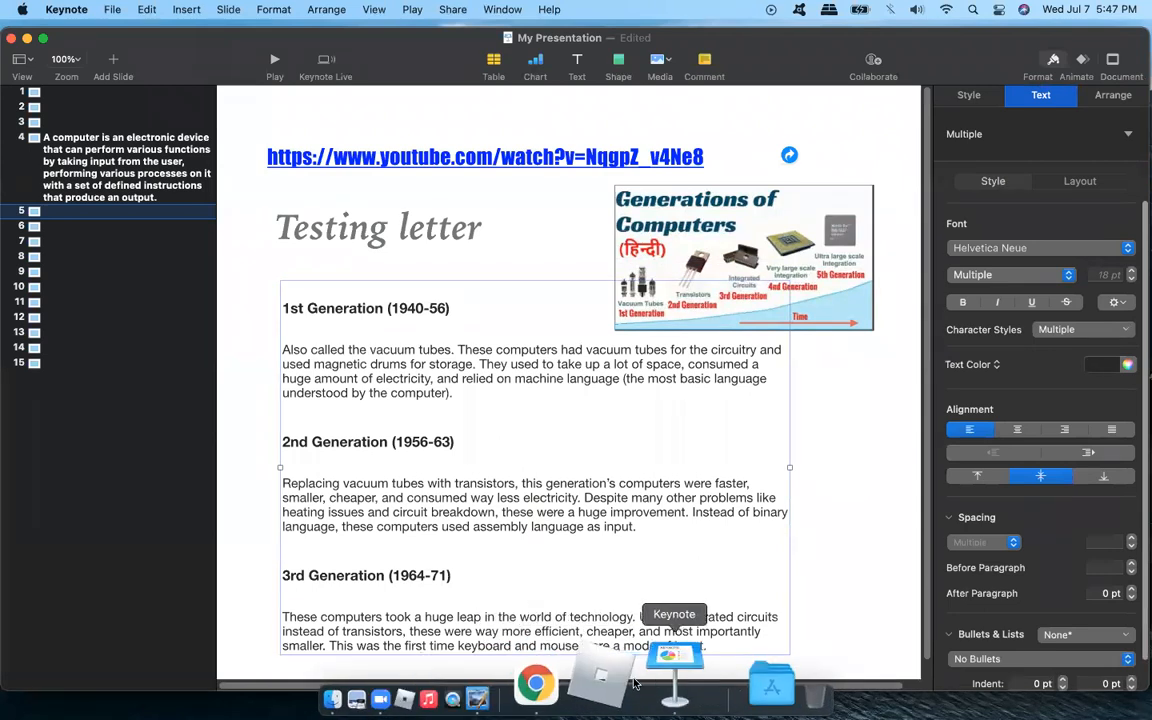
left_click(836, 556)
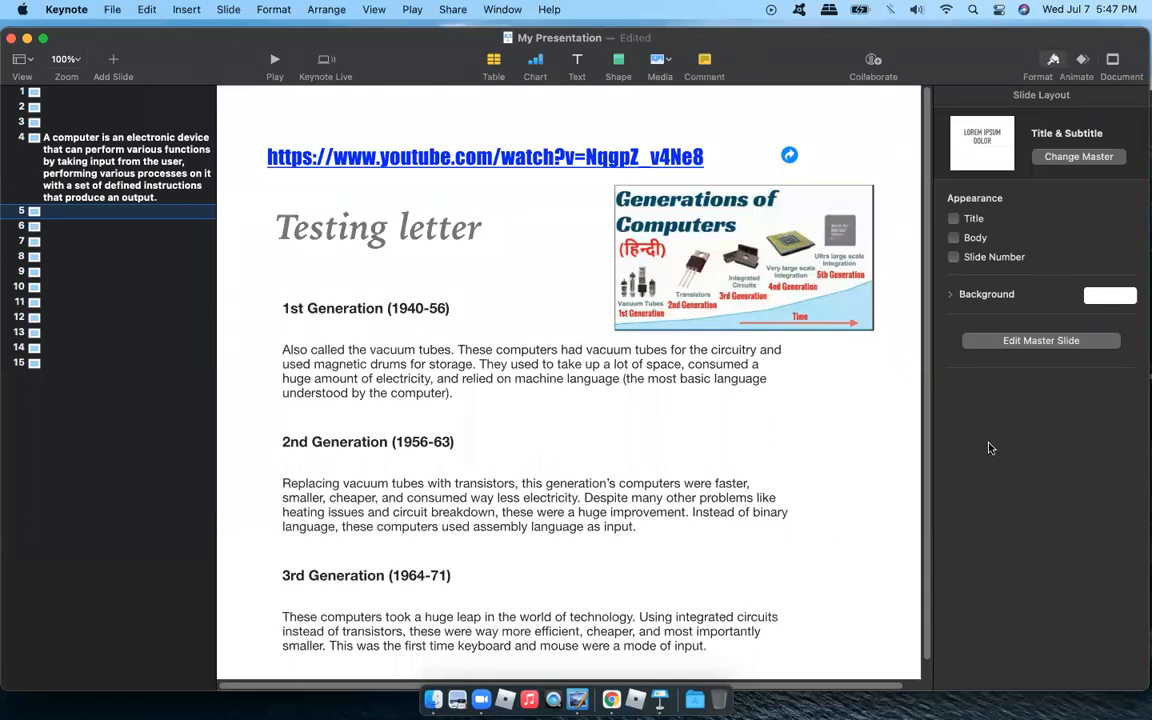
- Open the presentation's view options
left_click(626, 371)
left_click(218, 279)
left_click(18, 68)
left_click(45, 85)
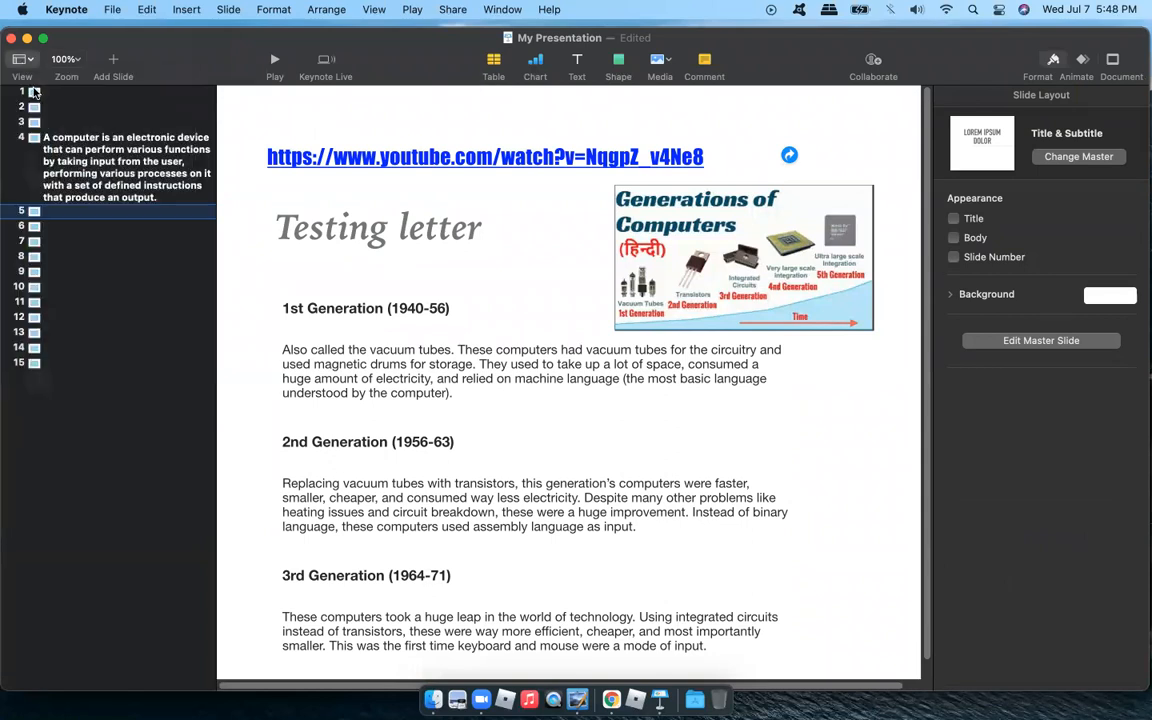
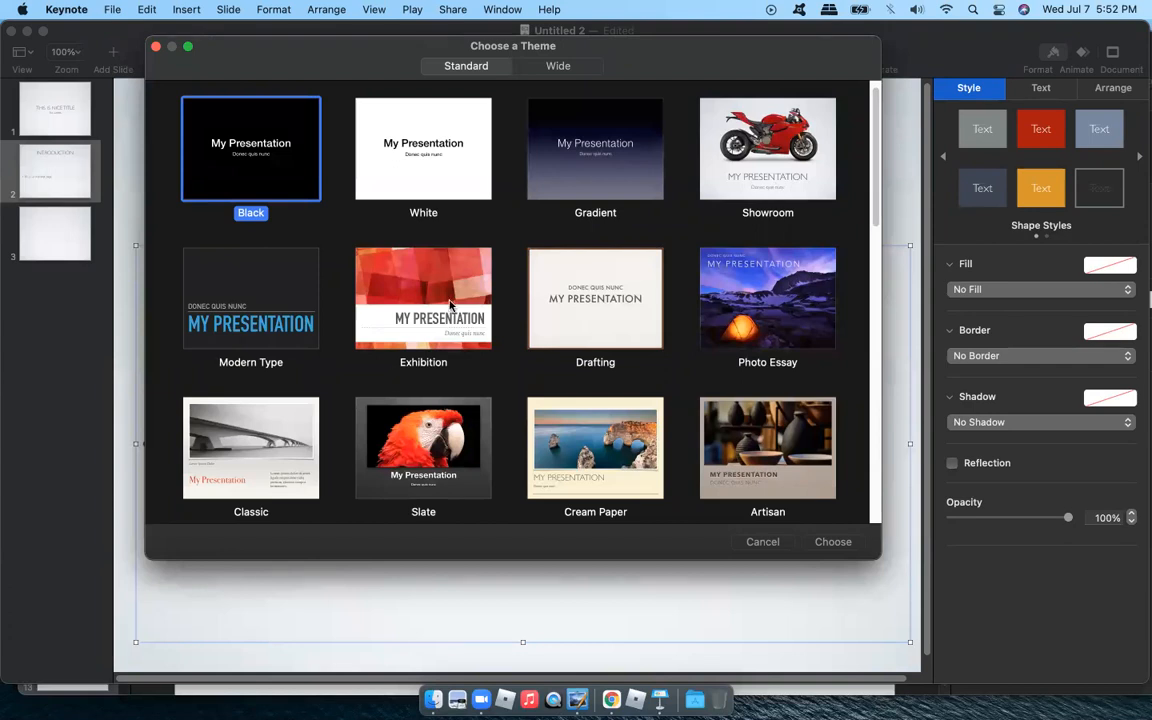
- Create a new presentation from the Standard version of the Exhibition theme
left_click(408, 276)
double_click(450, 304)
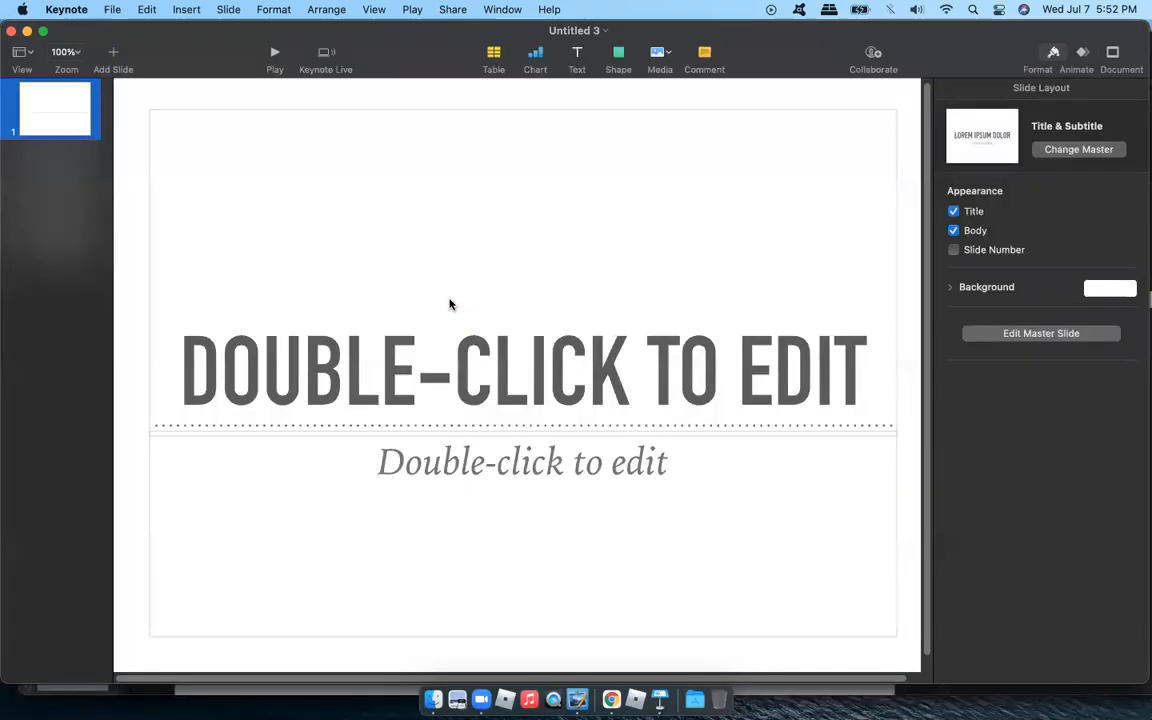
left_click(448, 318)
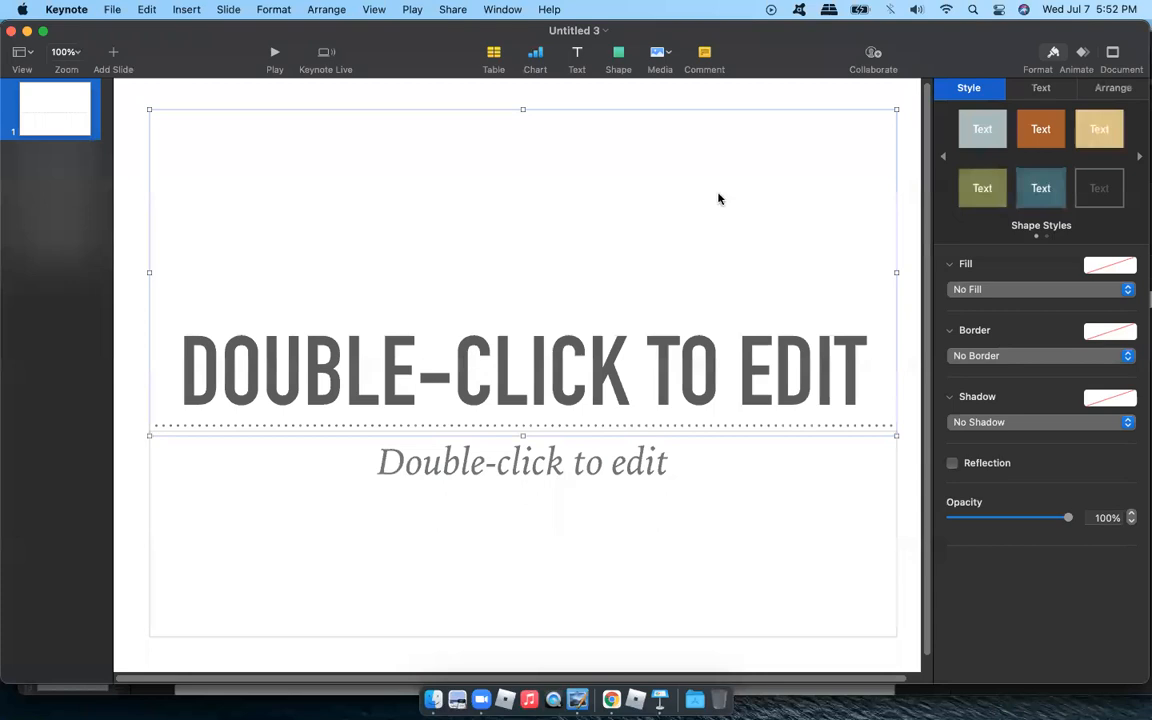
left_click(560, 340)
left_click(107, 236)
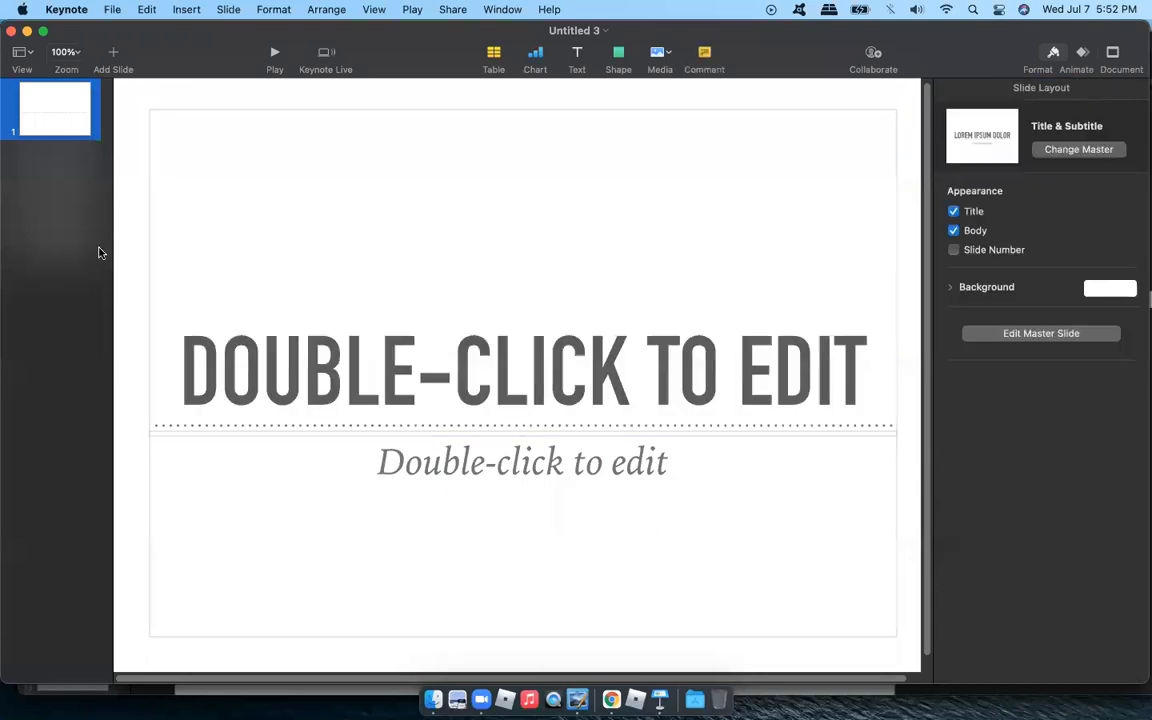
- Examine the Photo - Horizontal layout and its commands in master slide editing, and return to the slide
right_click(53, 133)
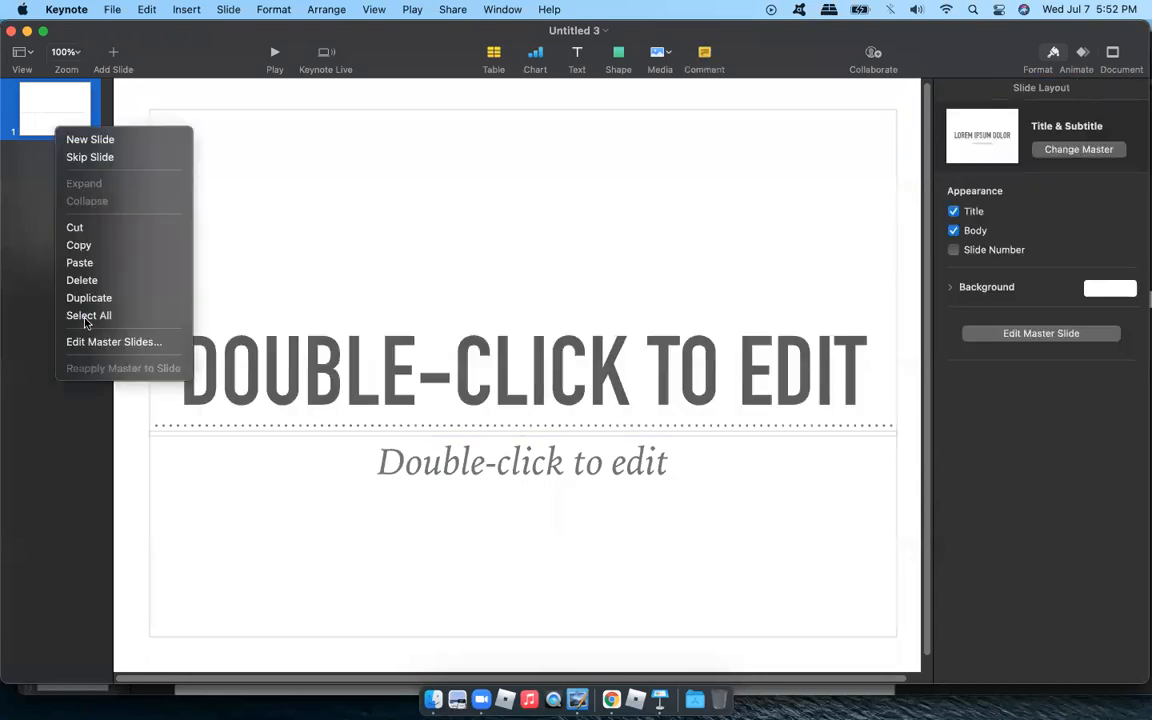
left_click(100, 341)
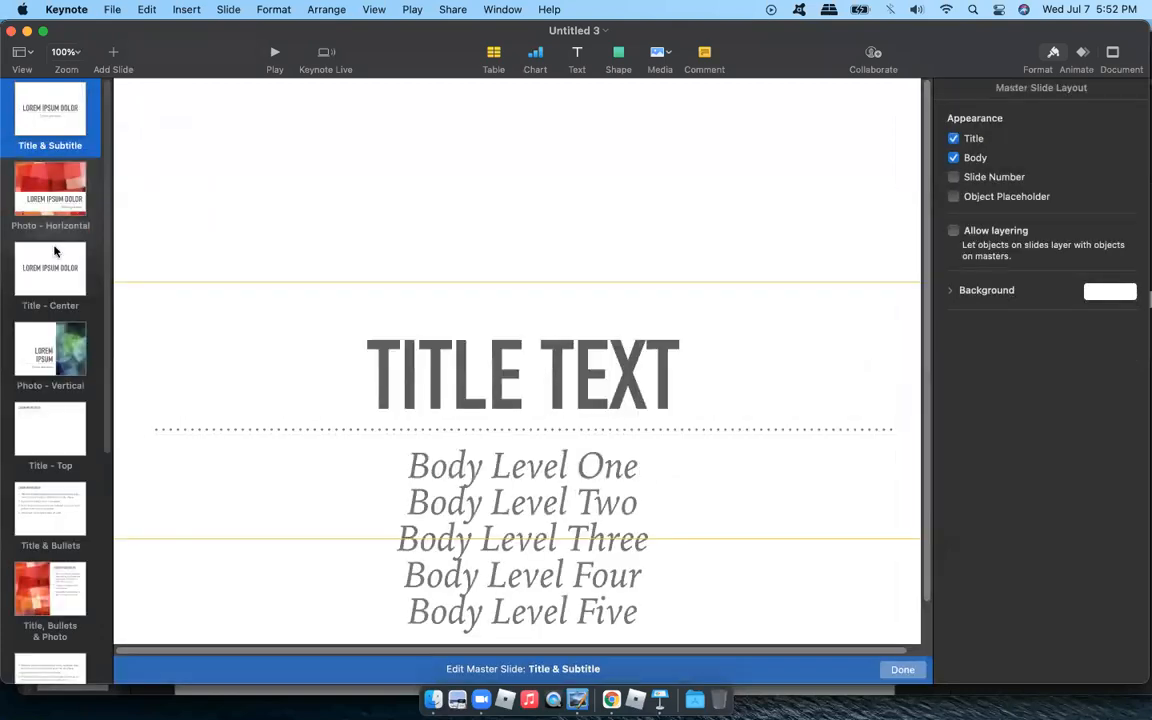
left_click(45, 191)
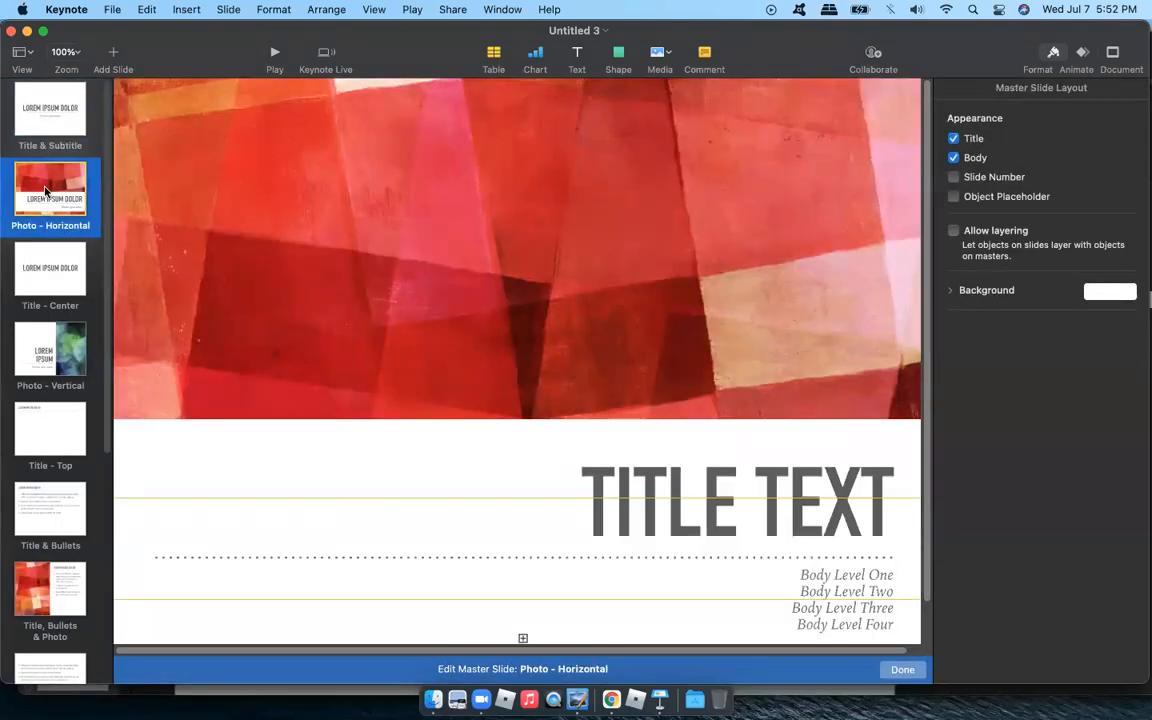
right_click(45, 190)
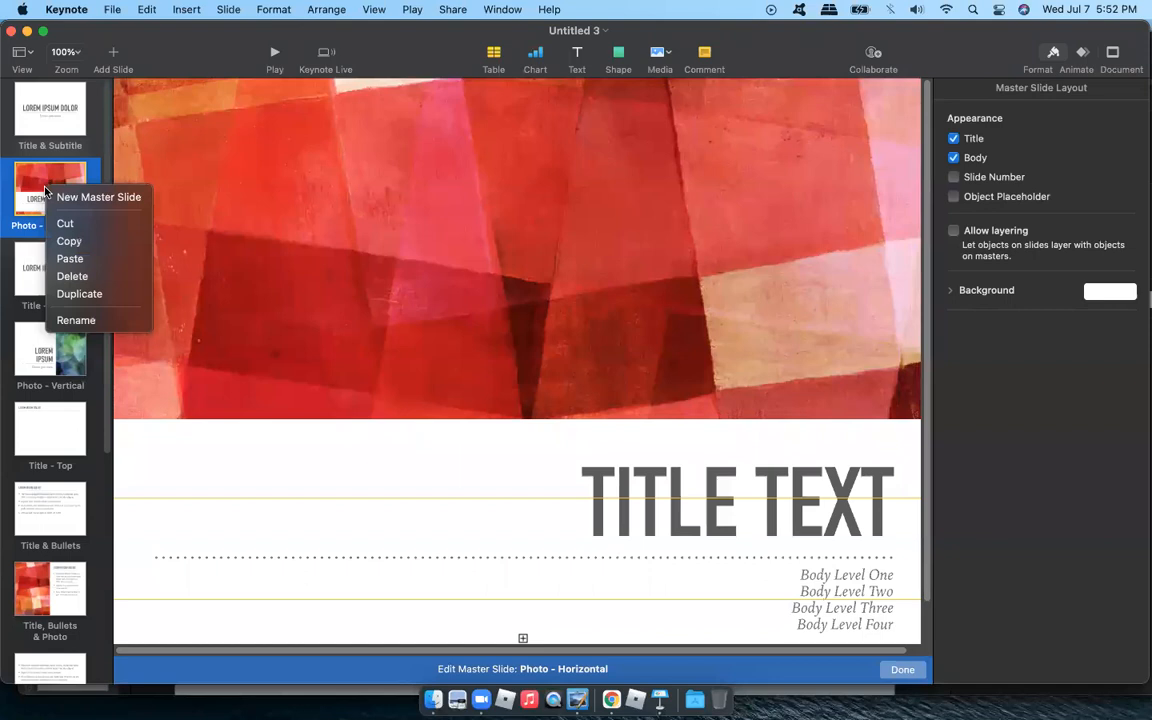
left_click(122, 133)
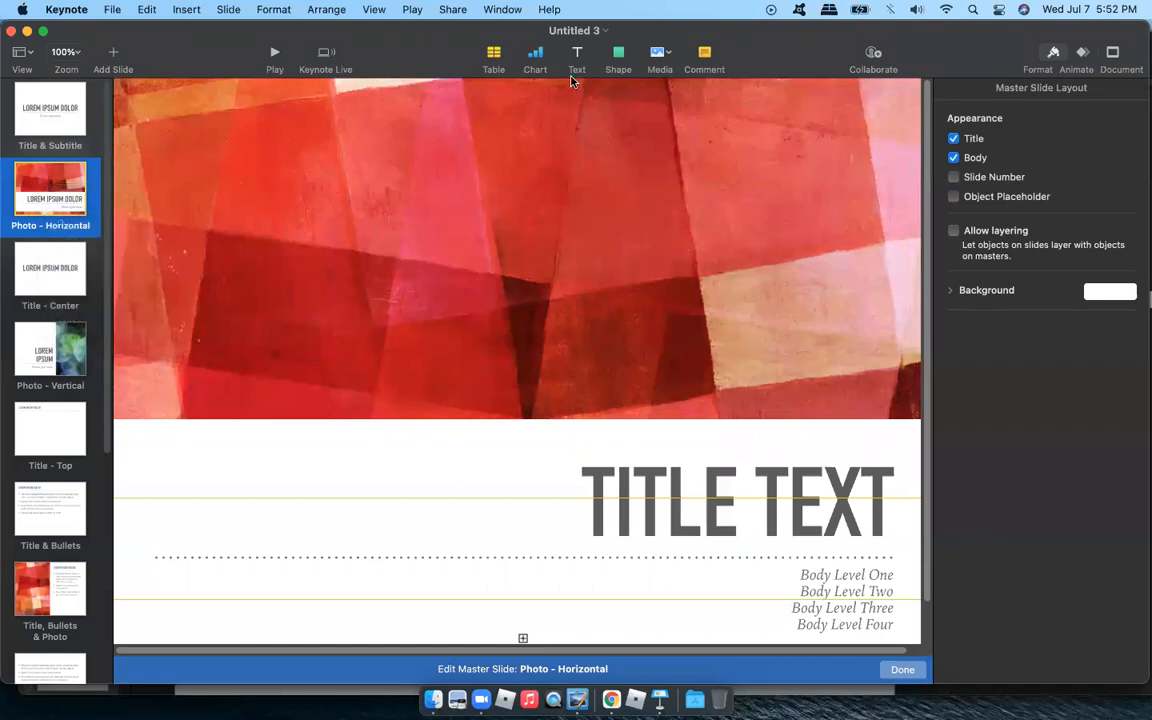
left_click(903, 670)
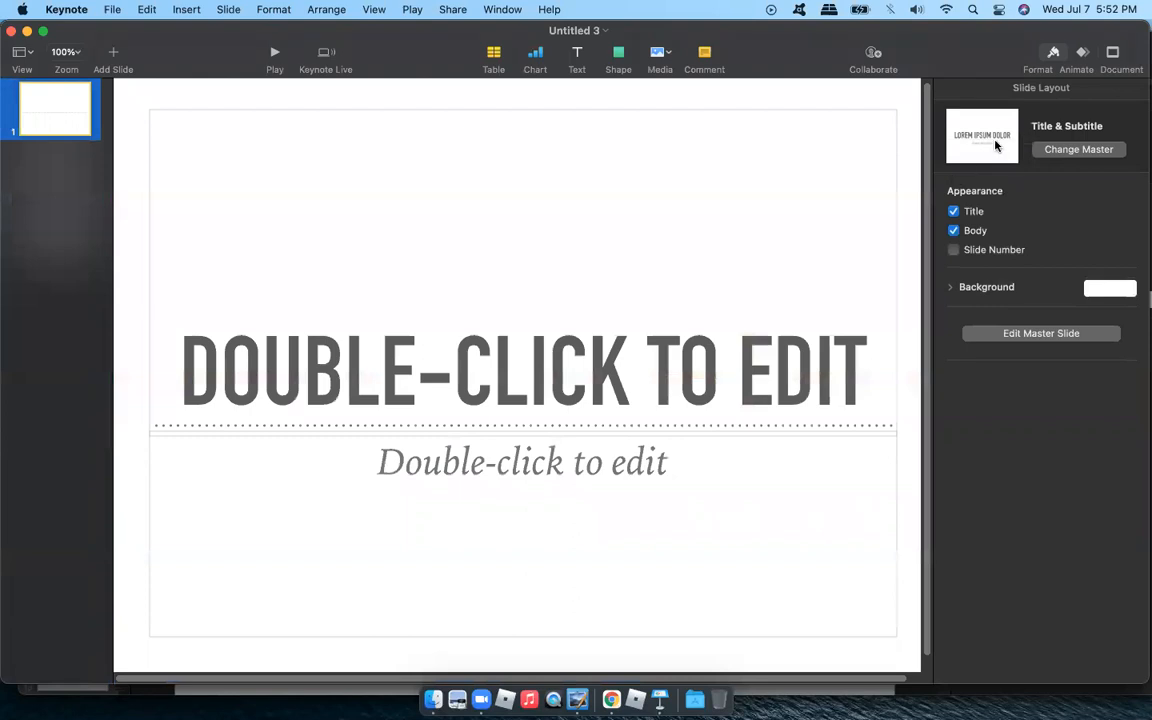
- Reopen master slide editing to examine the Photo - Vertical layout and its commands, and return to the slide
right_click(64, 127)
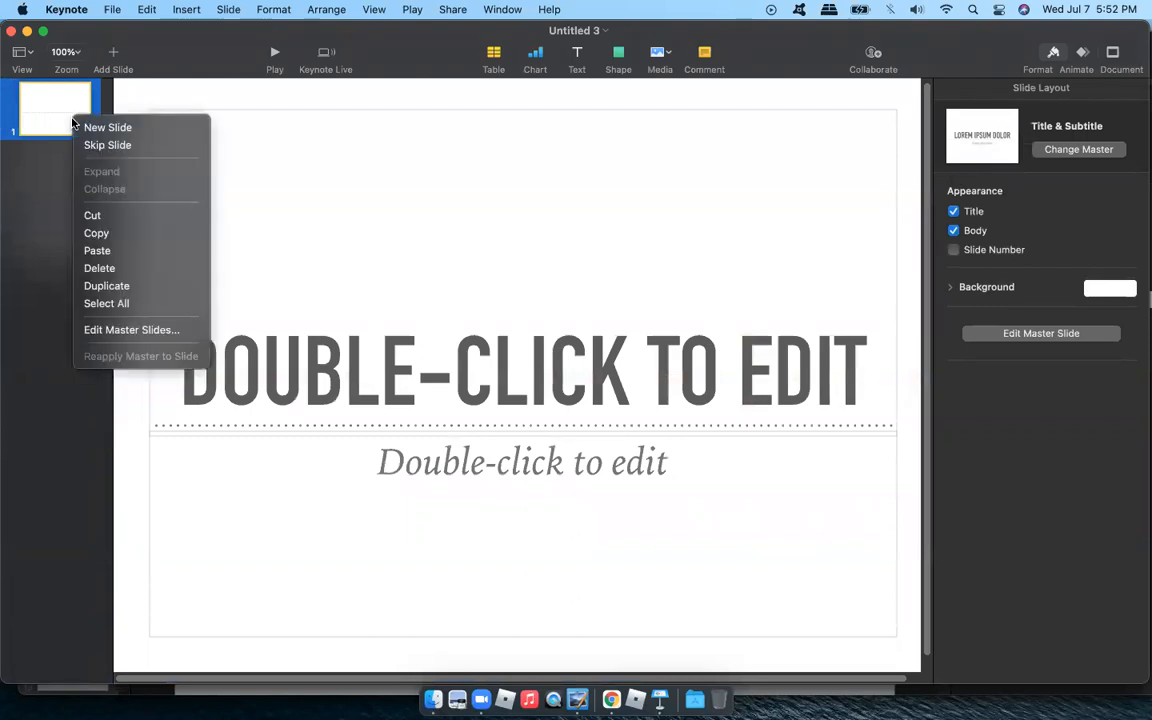
left_click(400, 220)
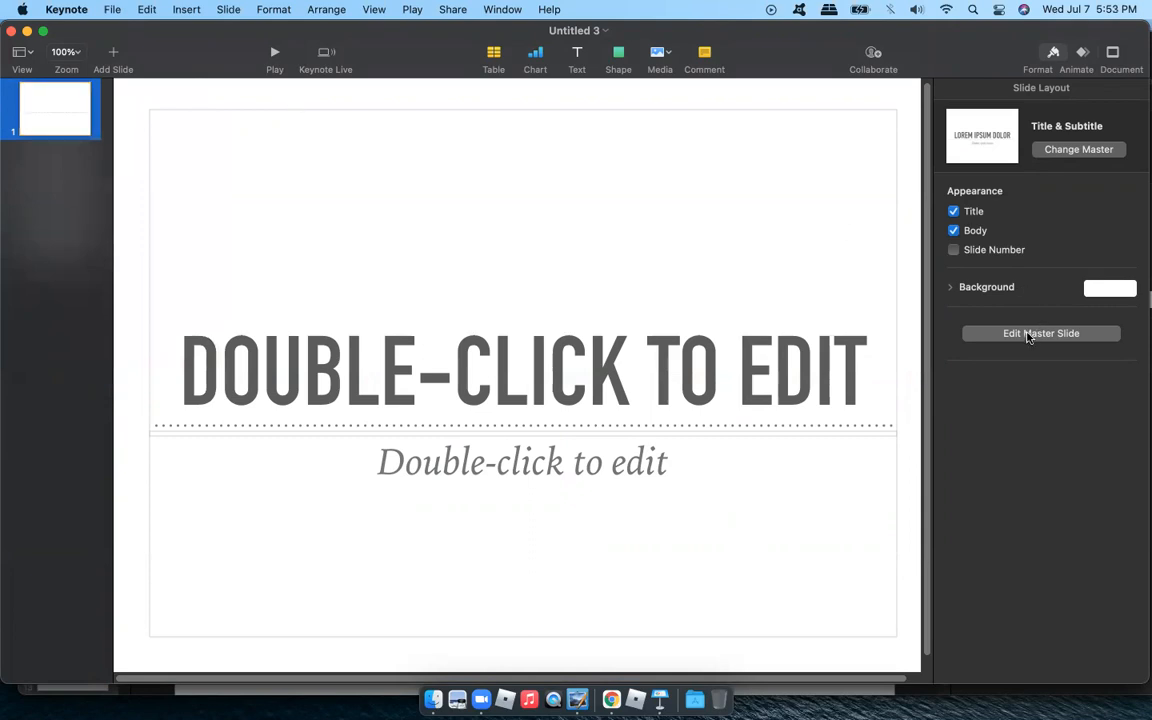
right_click(913, 246)
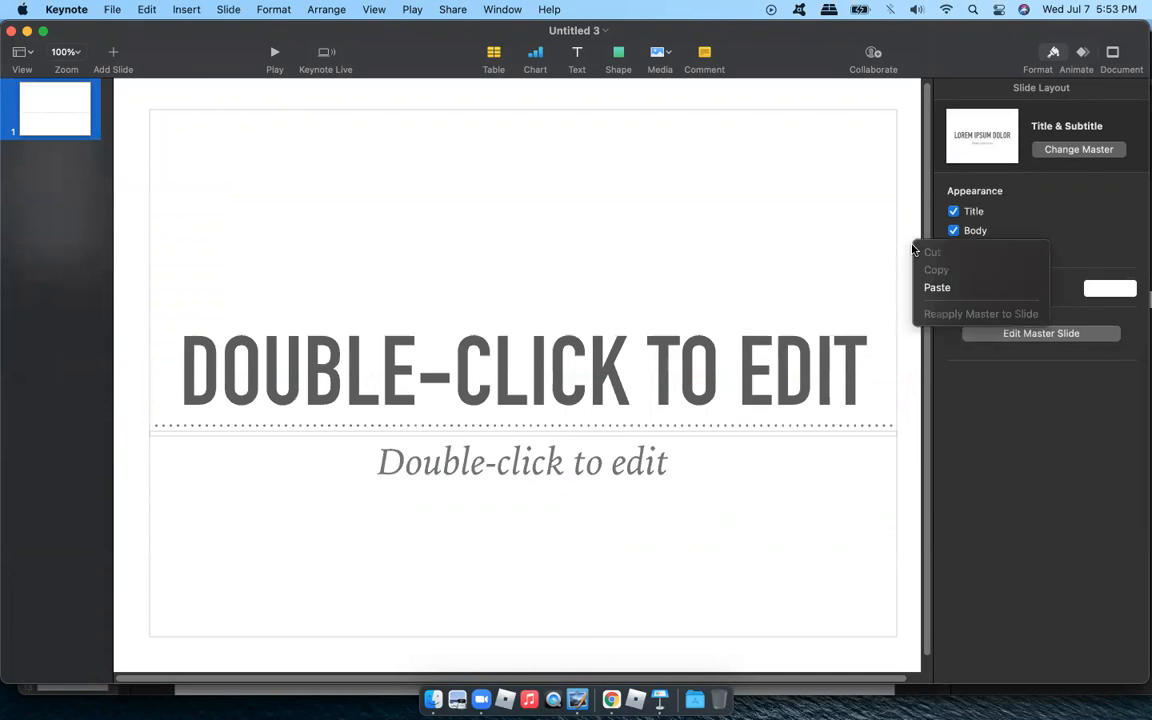
left_click(1039, 337)
left_click(1038, 340)
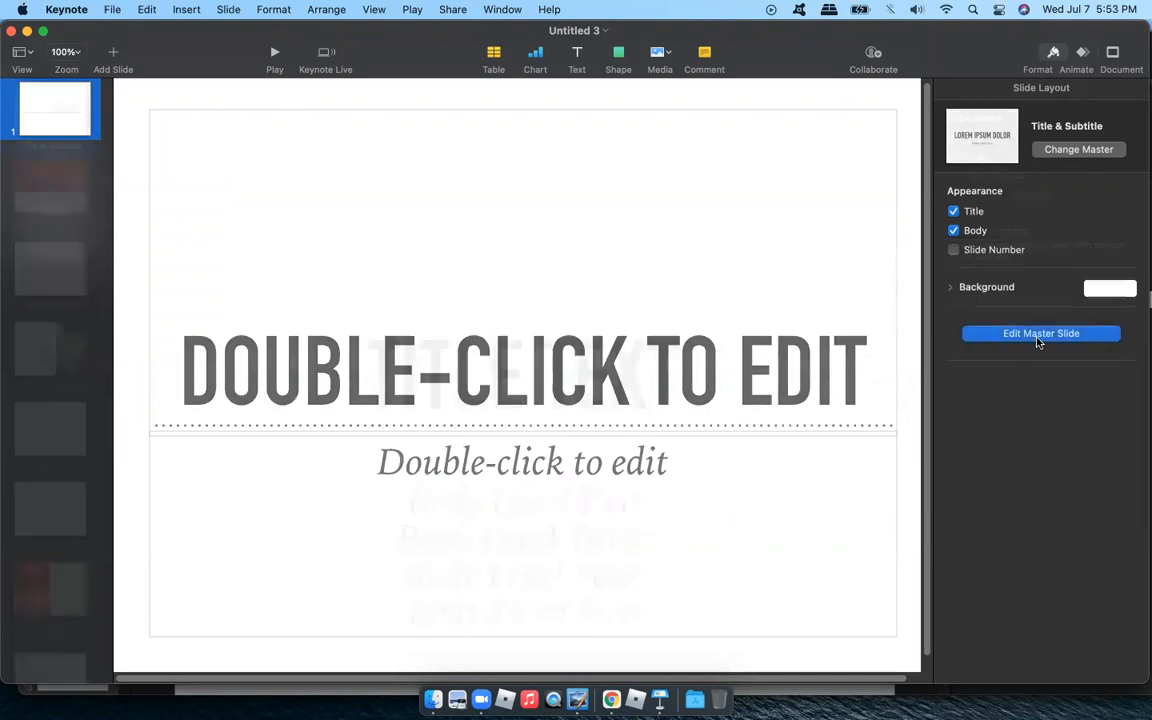
scroll(45, 290, "down", 1)
left_click(49, 320)
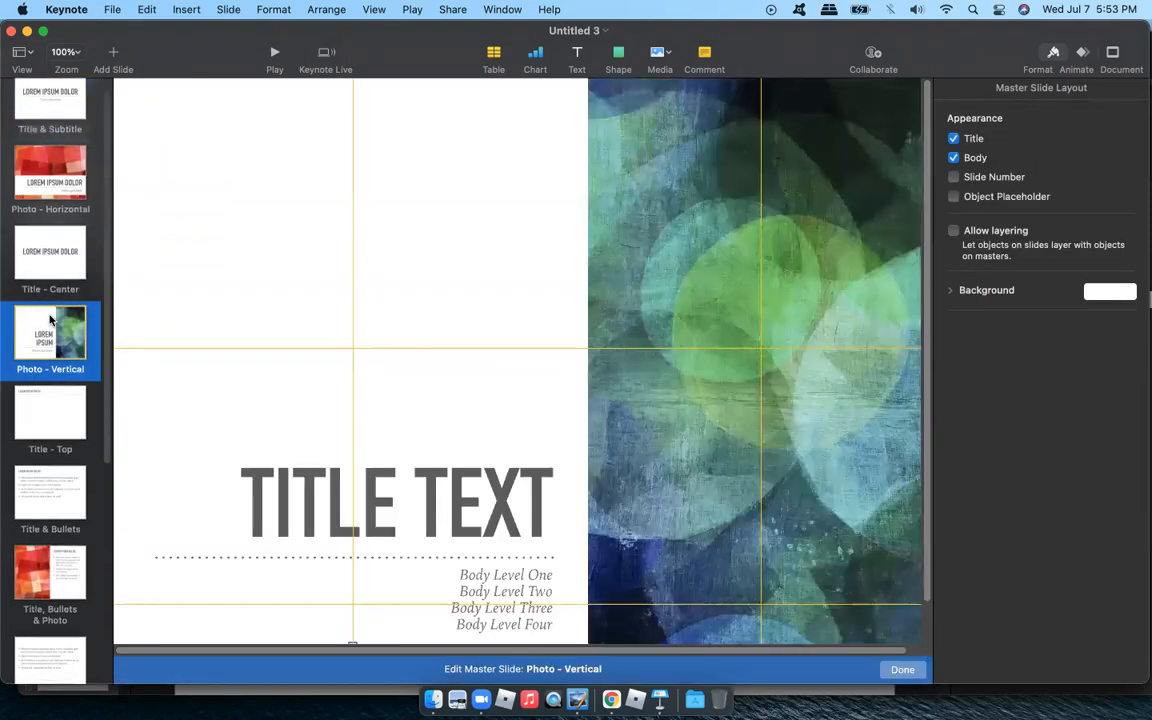
right_click(50, 319)
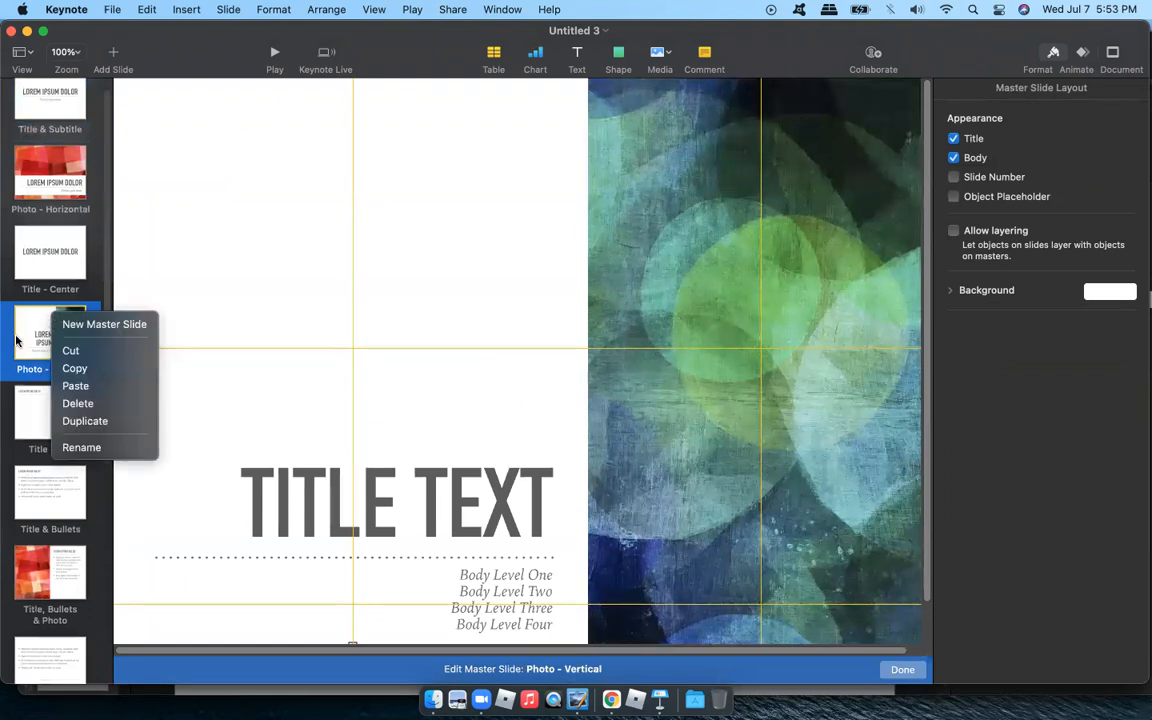
left_click(106, 312)
left_click(902, 669)
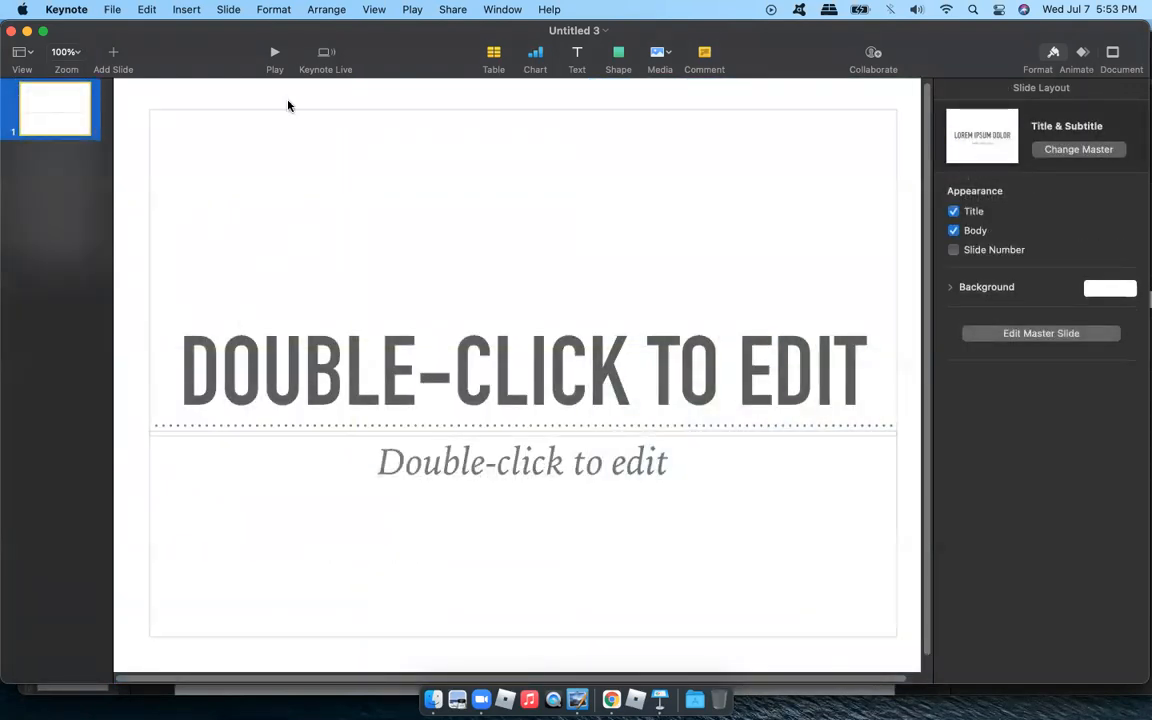
- Add a Photo - Vertical slide followed by a Title, Bullets & Photo slide
left_click(115, 53)
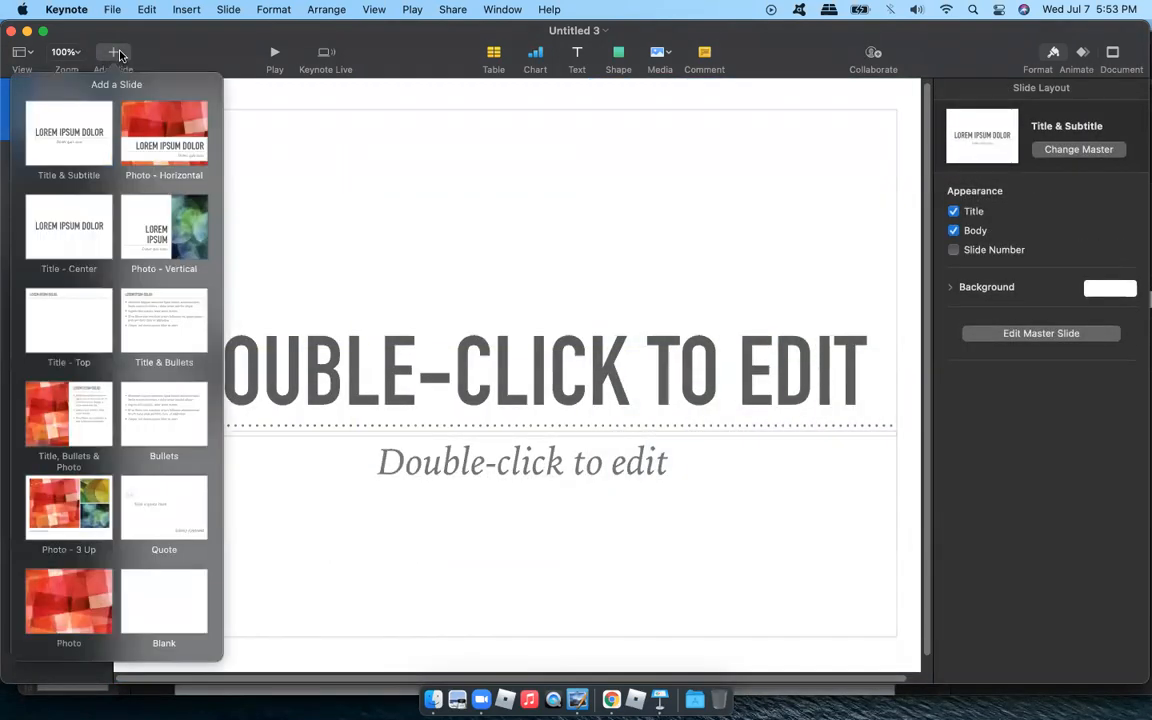
left_click(157, 200)
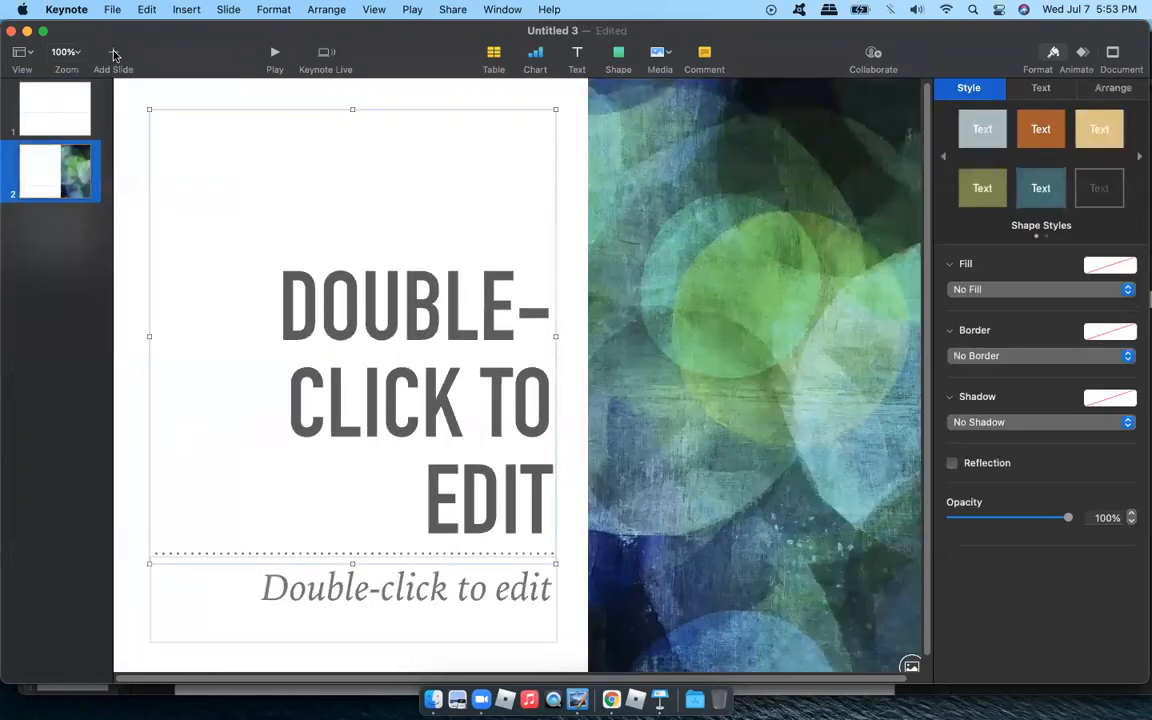
left_click(115, 53)
left_click(67, 390)
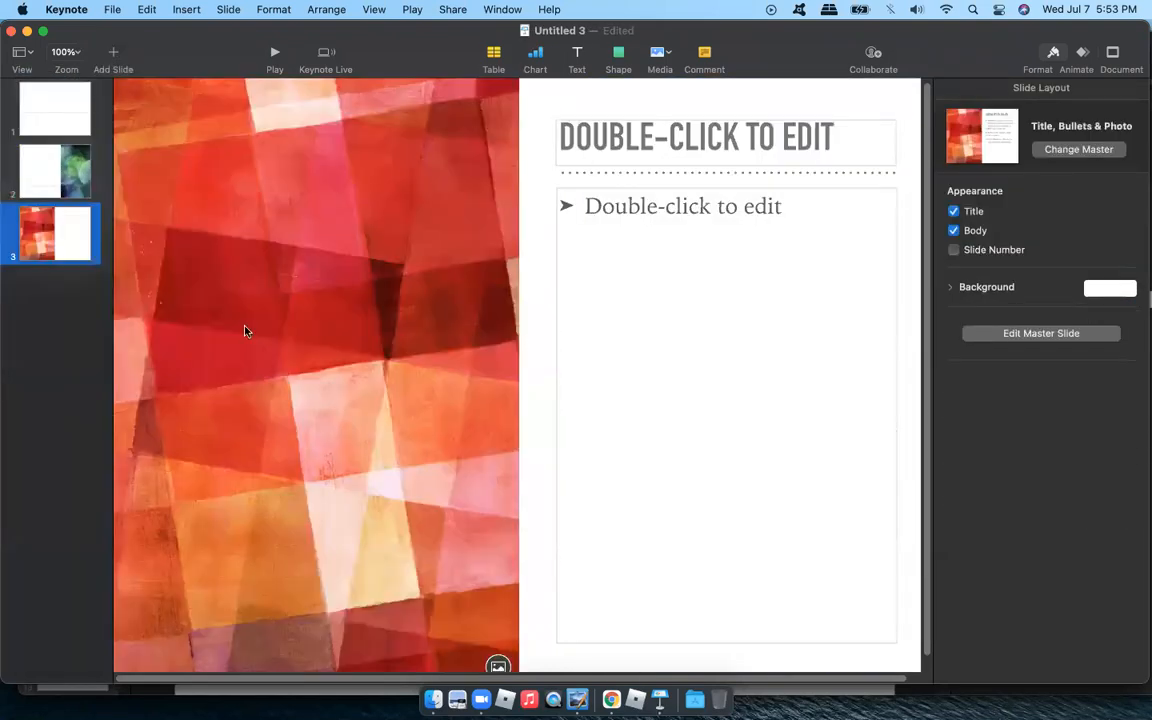
- Page through the slides and enter "tested" as the title of slide 3
left_click(54, 104)
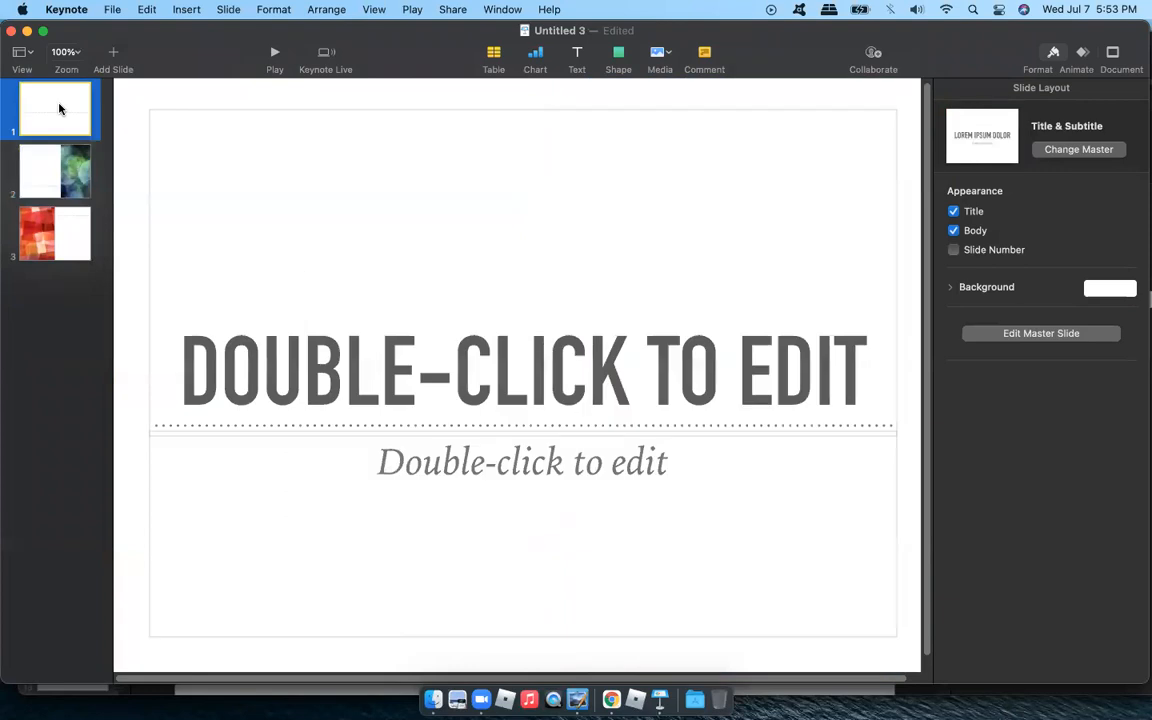
left_click(55, 193)
left_click(56, 228)
left_click(60, 179)
left_click(53, 236)
double_click(617, 145)
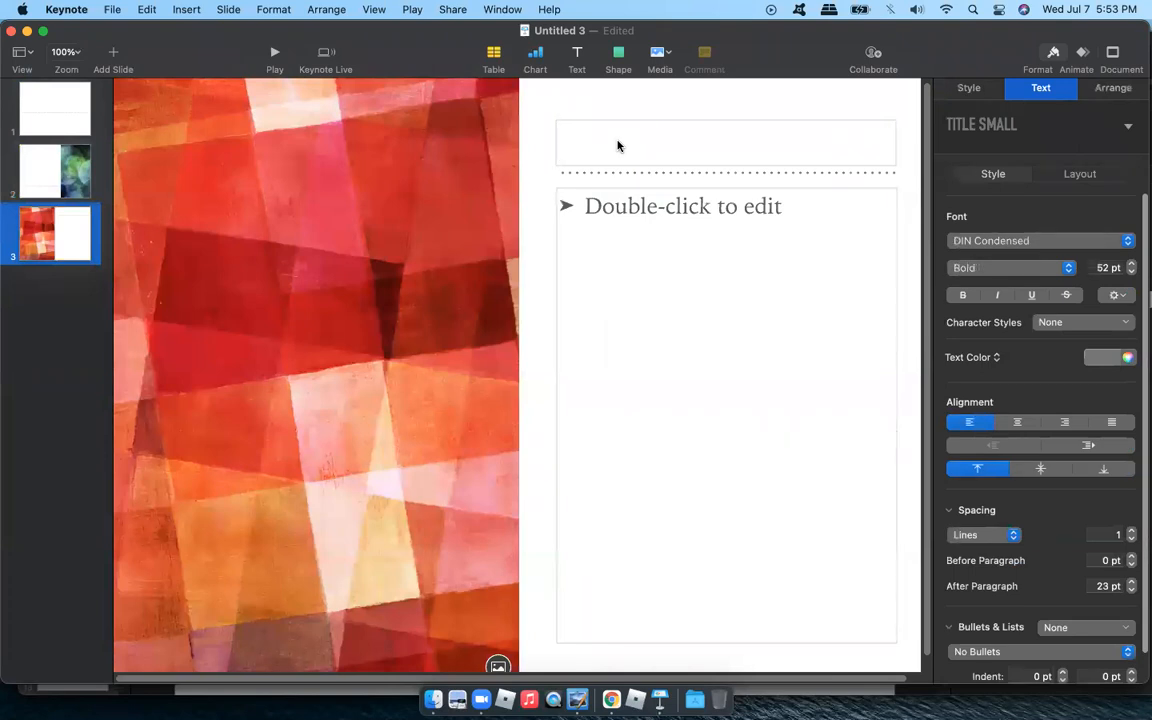
type("teste")
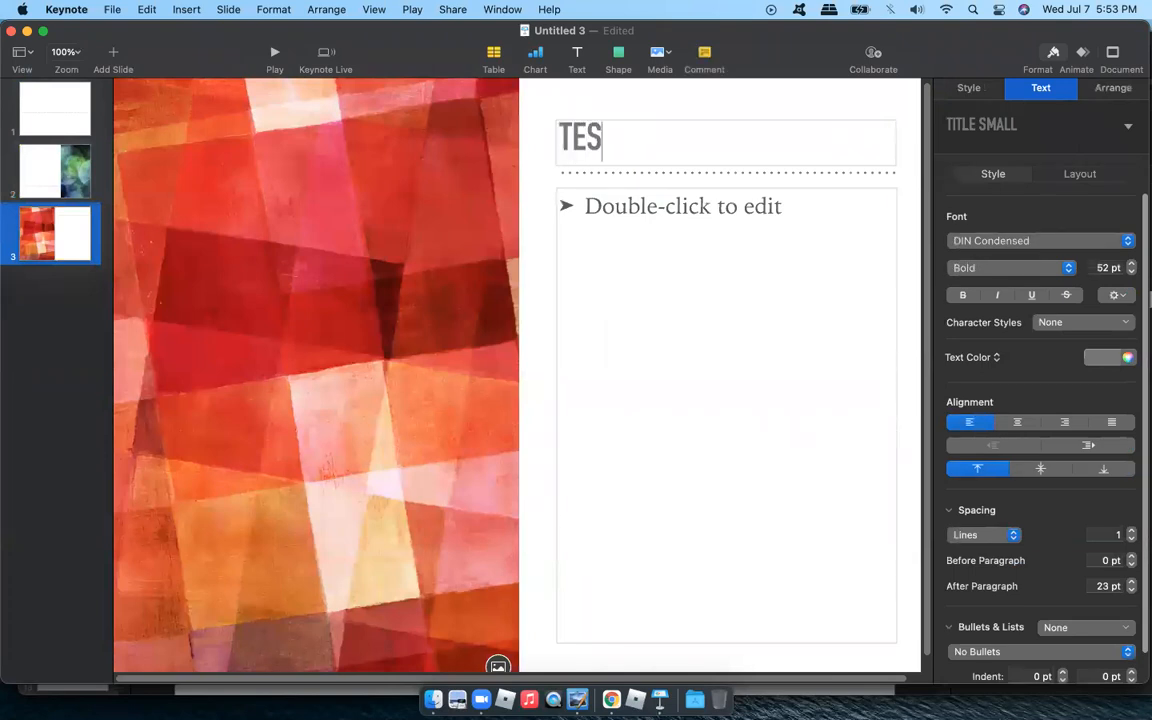
type("d")
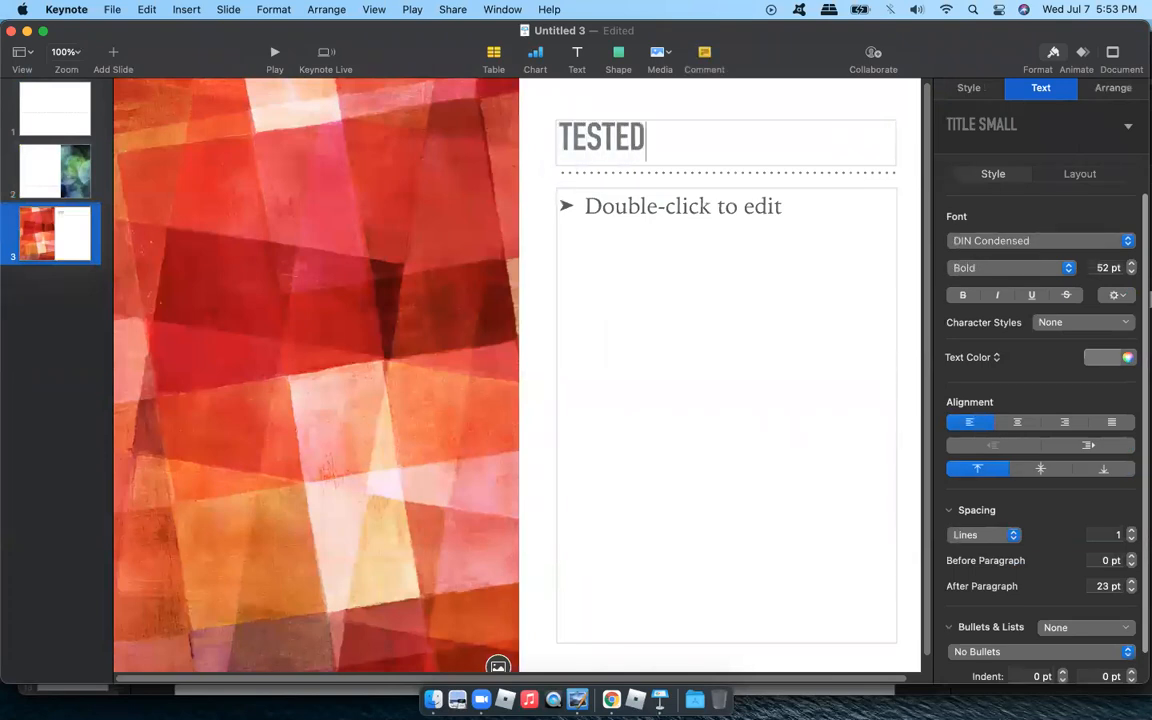
- Enter "Body of the slide" as the first bullet in slide 3's body placeholder
left_click(798, 220)
left_click(792, 214)
left_click(792, 215)
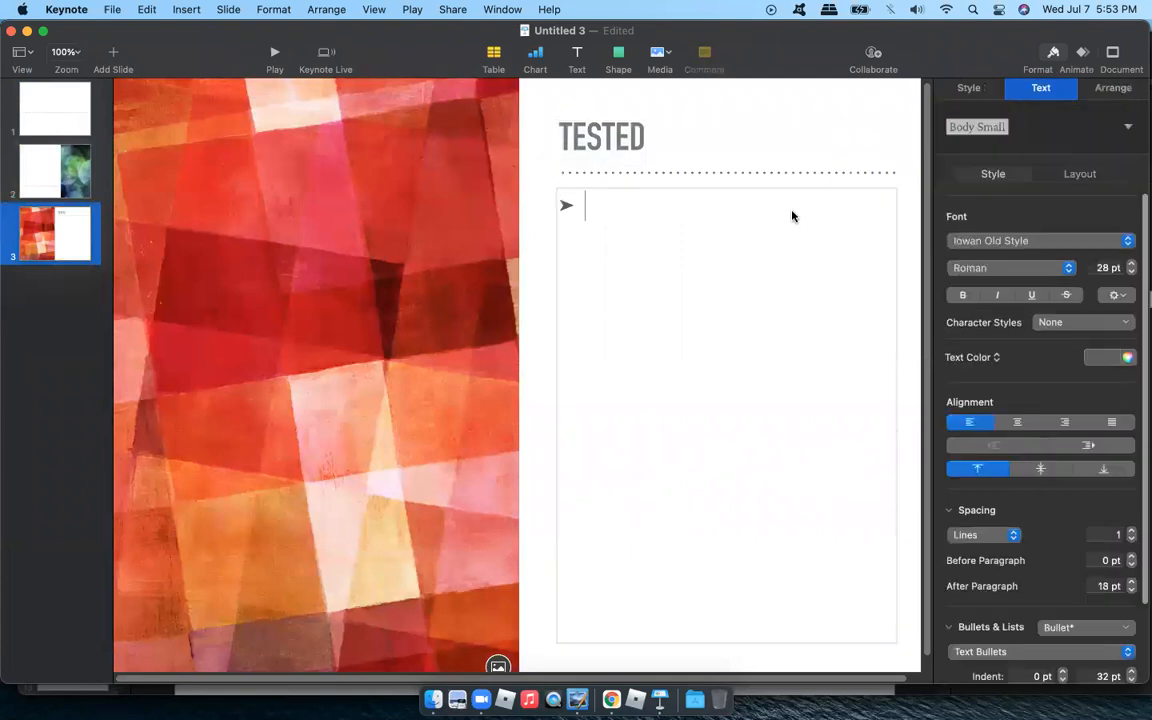
type("bo")
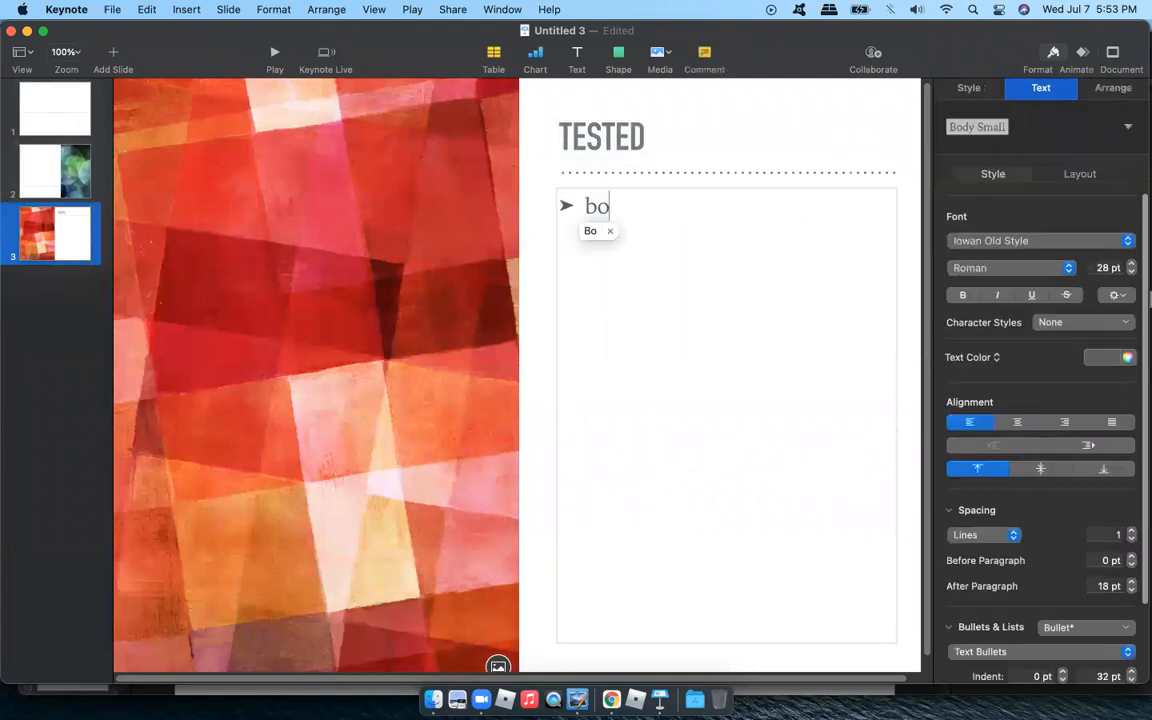
key("BackSpace")
key("BackSpace")
type("B")
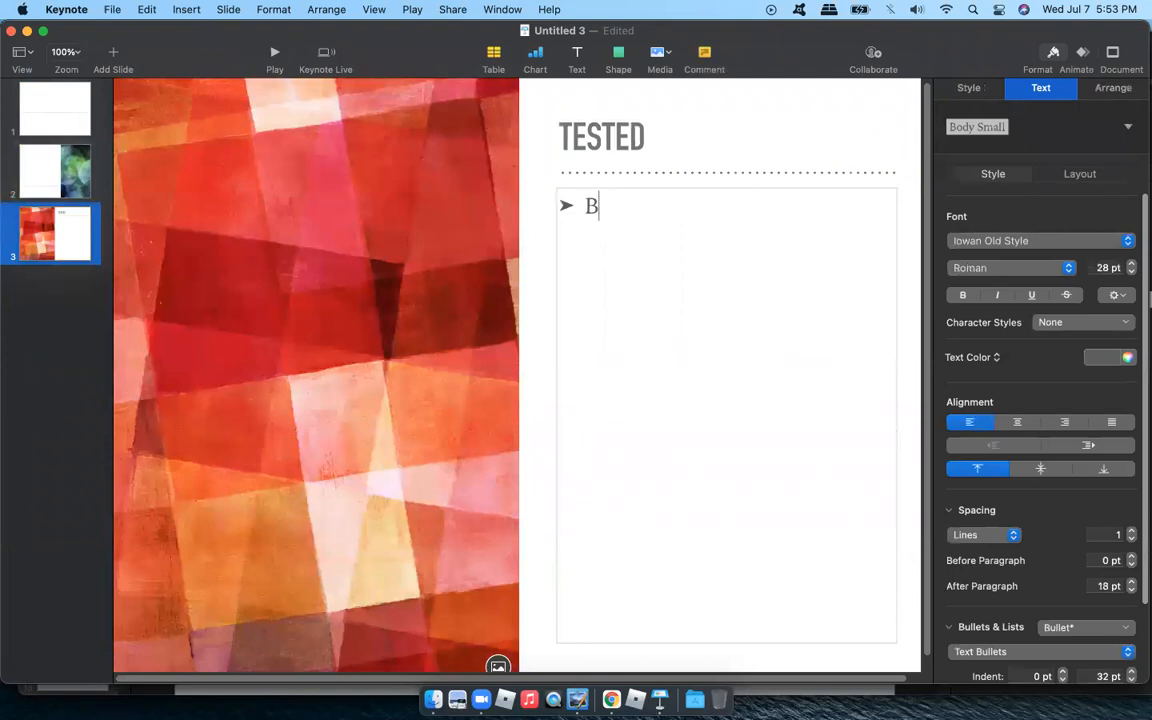
type("od y f")
key("BackSpace")
type("of the slide")
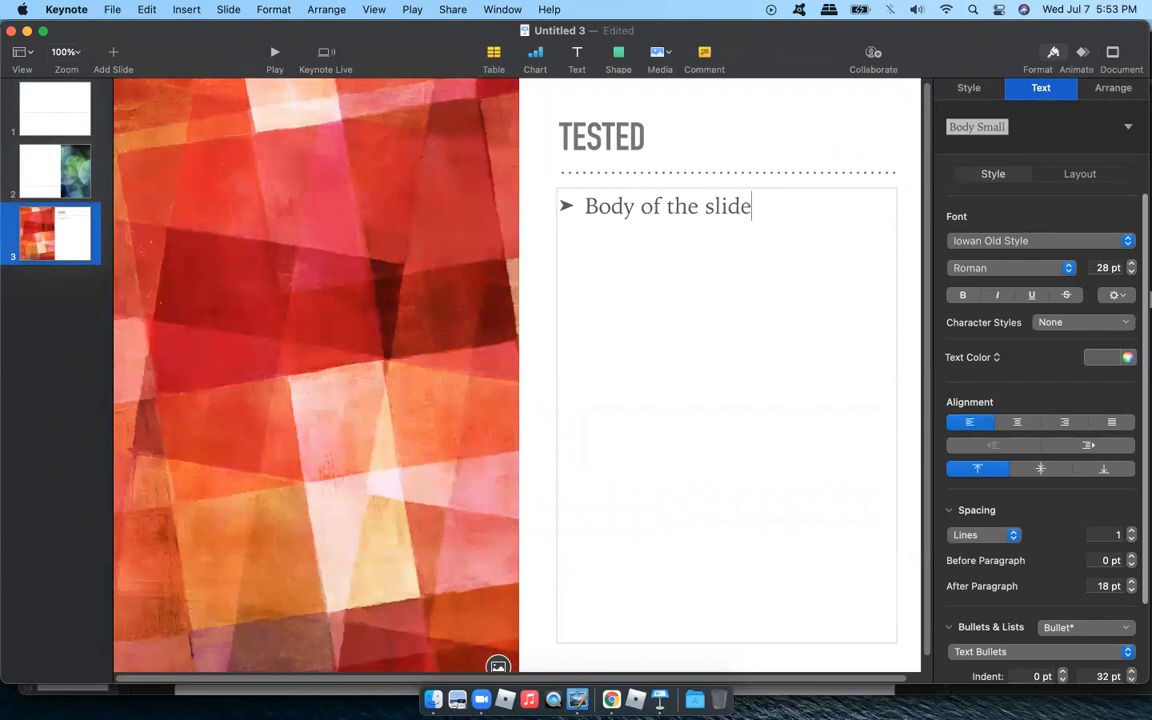
- Insert a Photo - Horizontal slide directly after slide 2
left_click(40, 165)
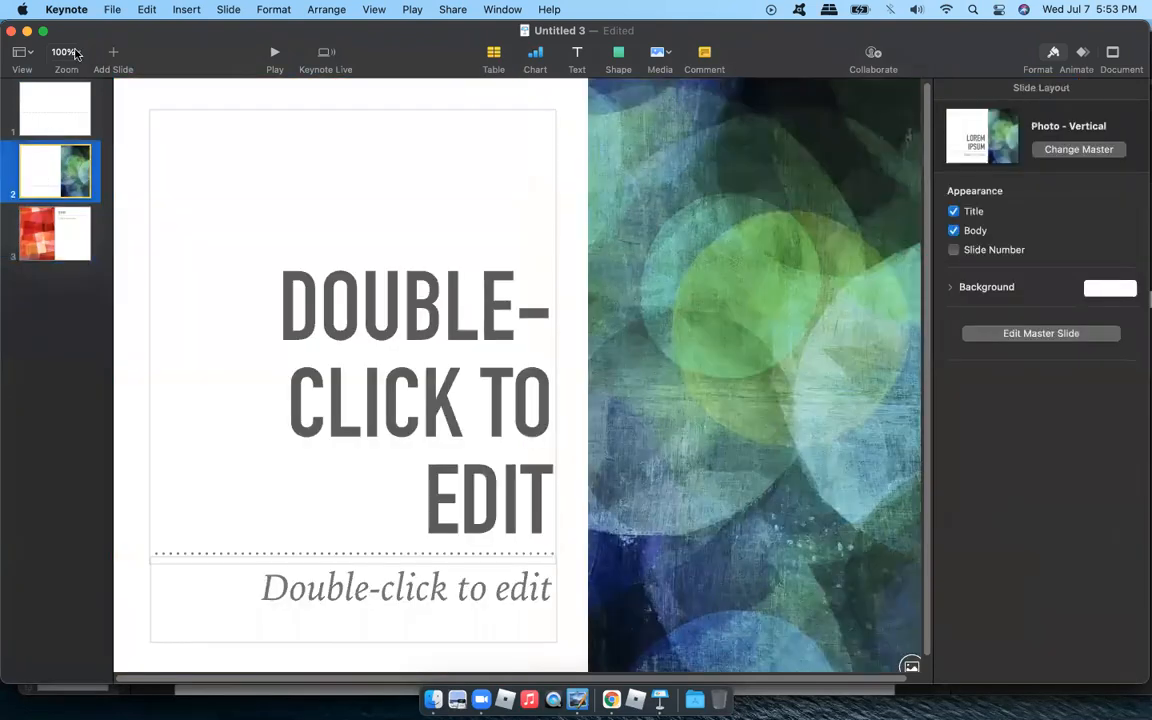
left_click(108, 10)
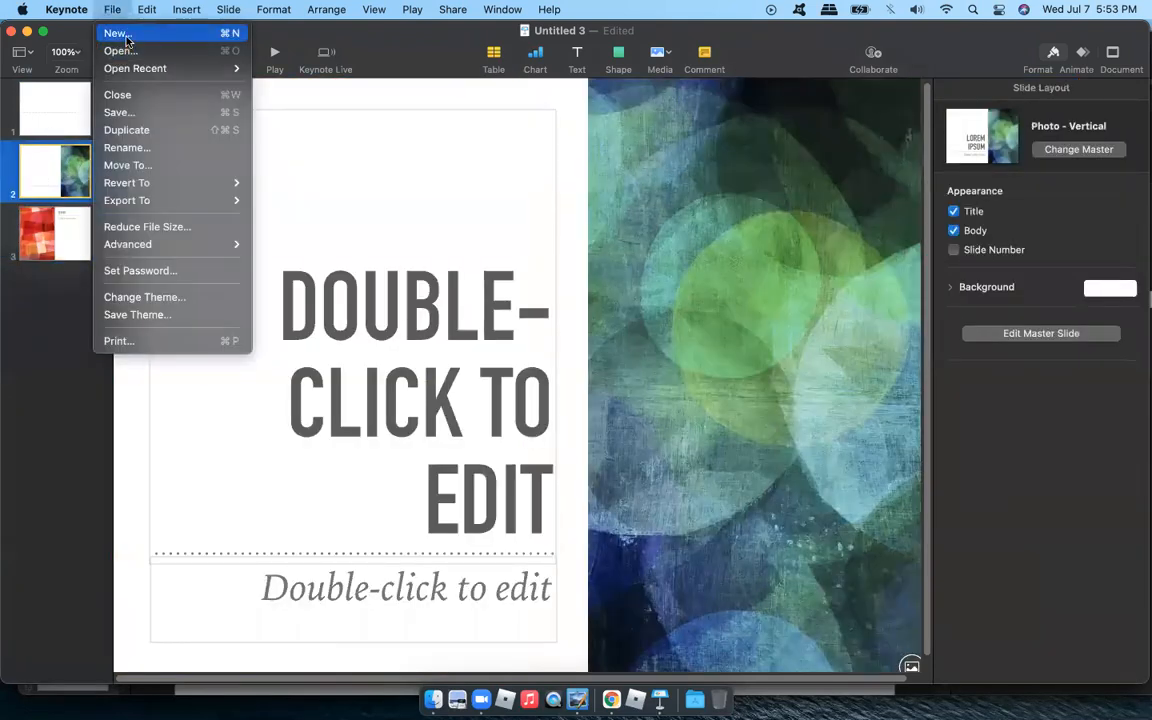
left_click(124, 403)
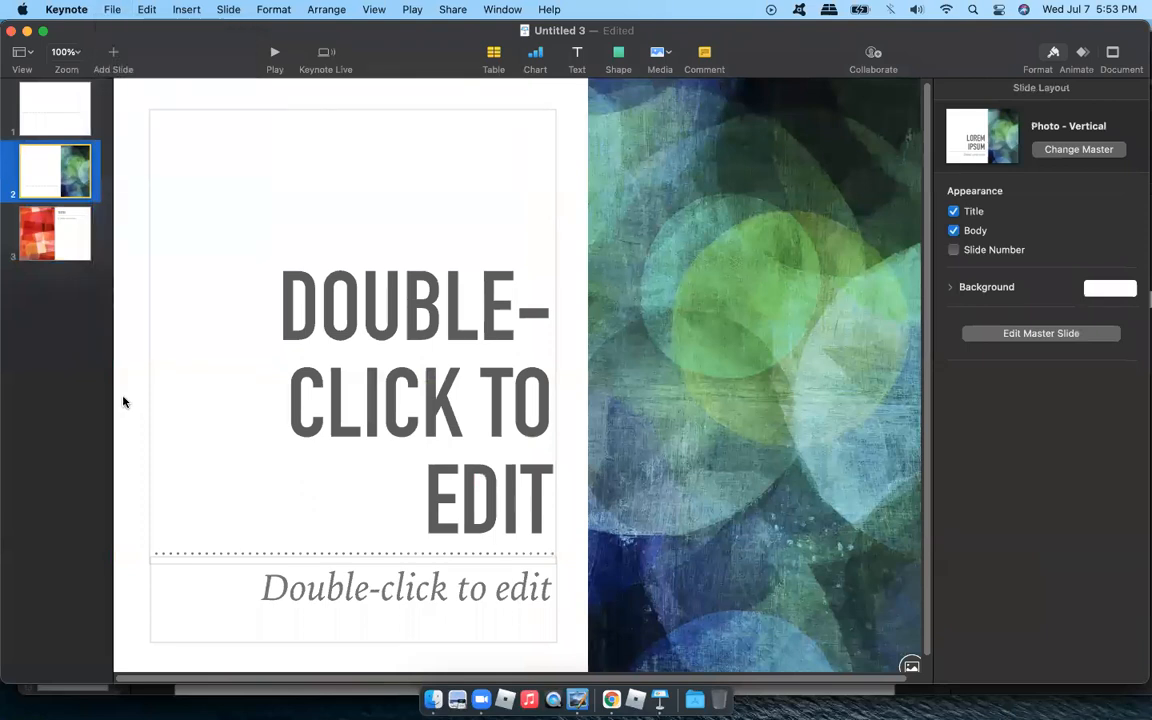
left_click(113, 52)
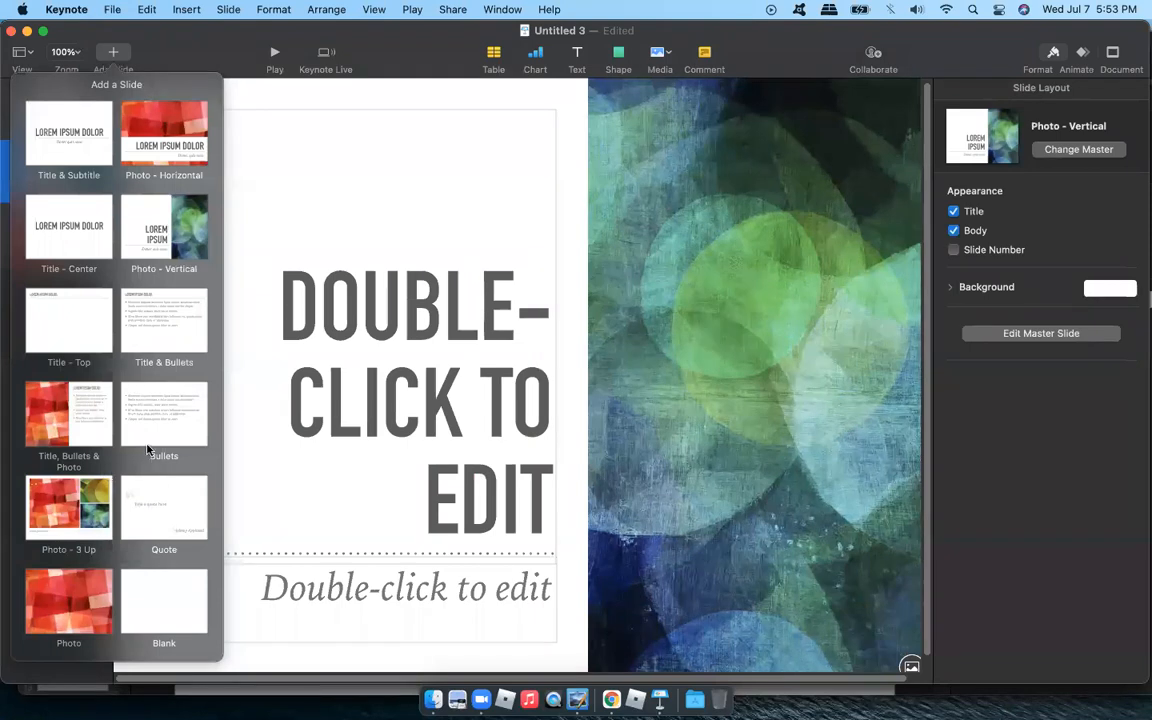
left_click(178, 148)
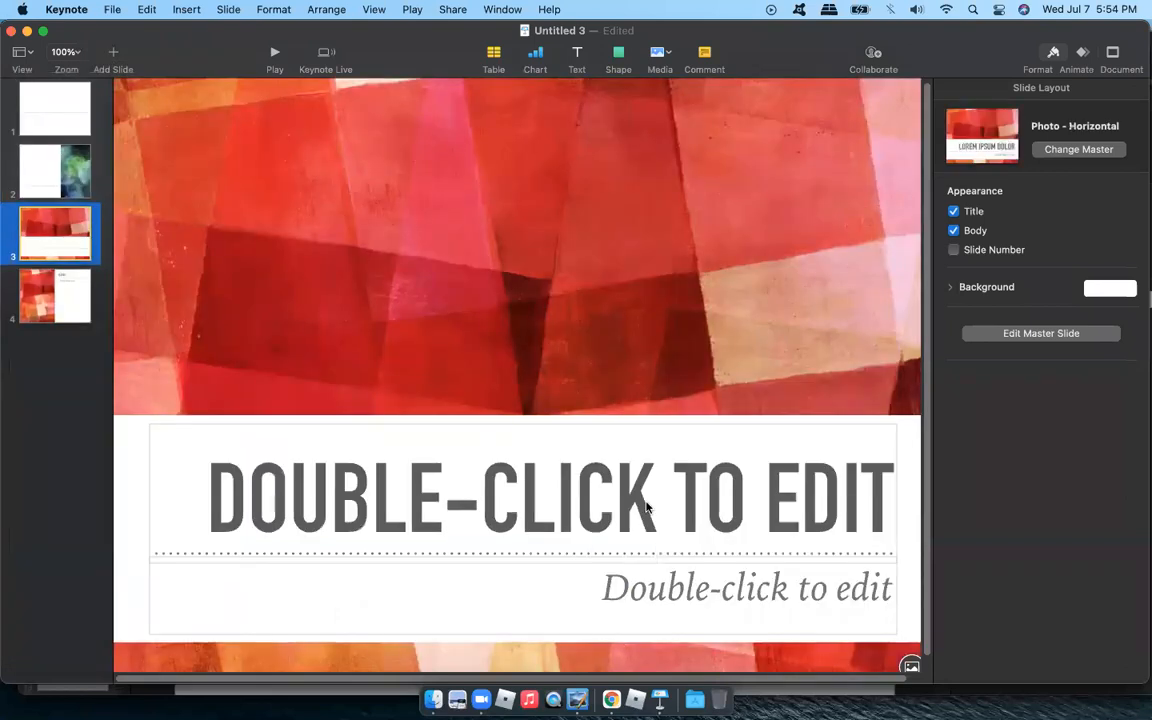
- Close the new Exhibition presentation and delete it without saving
left_click(540, 316)
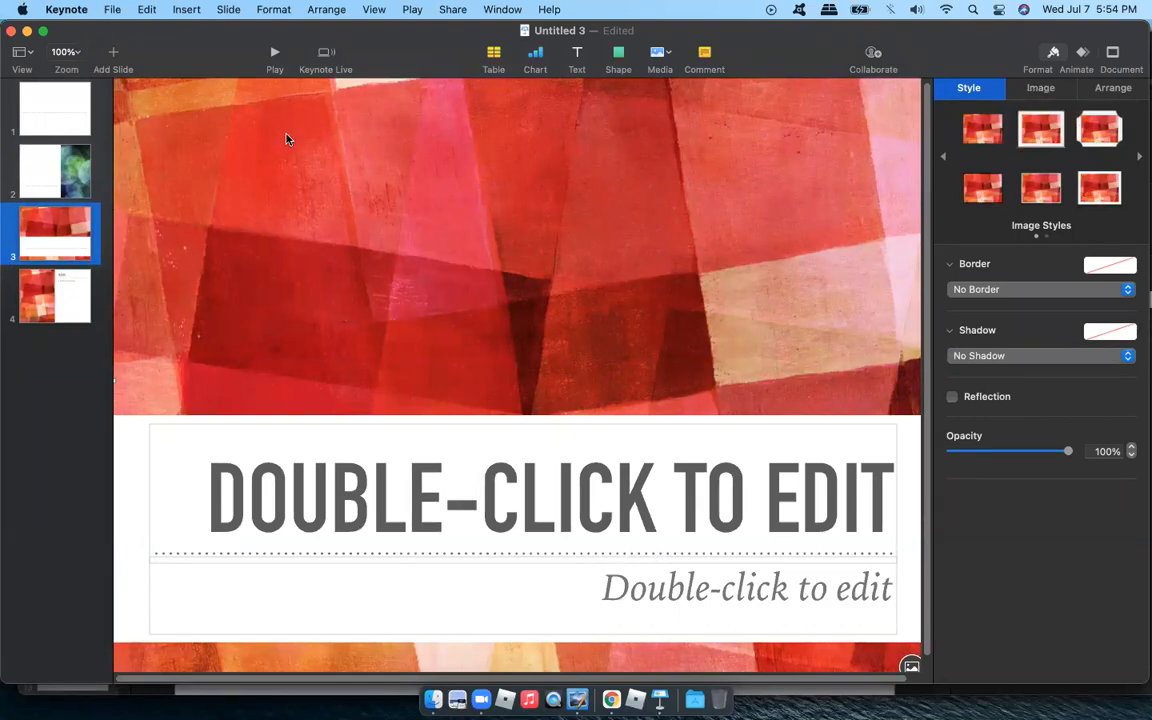
left_click(13, 33)
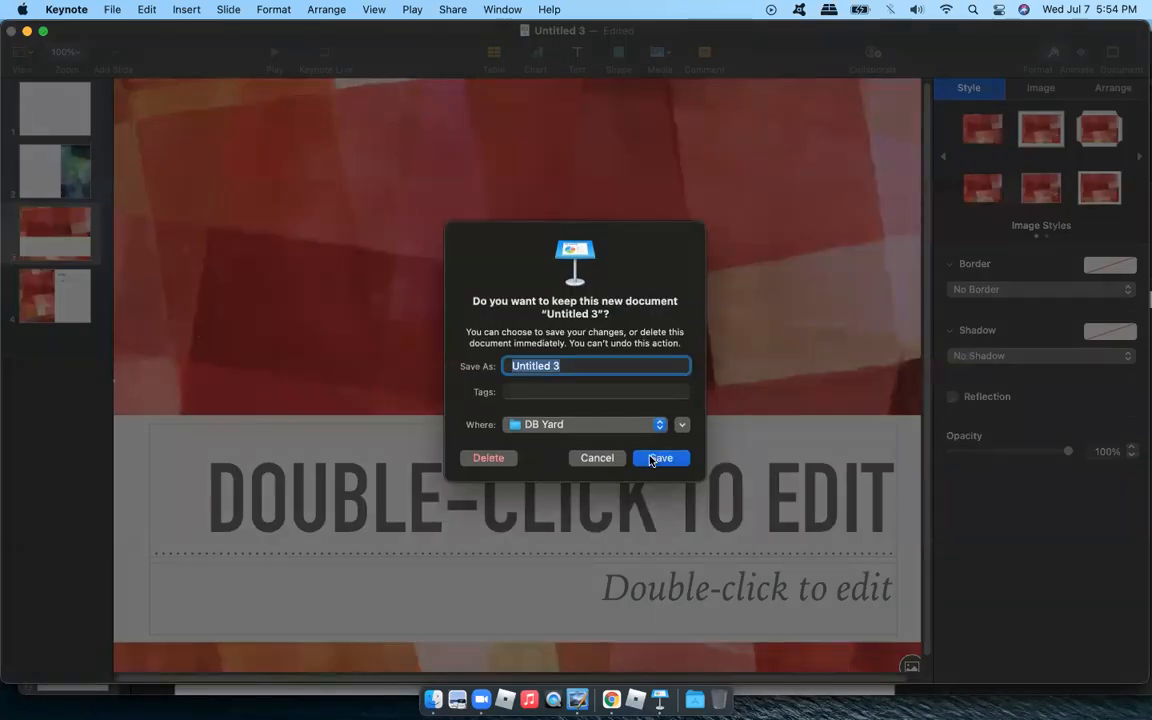
left_click(498, 458)
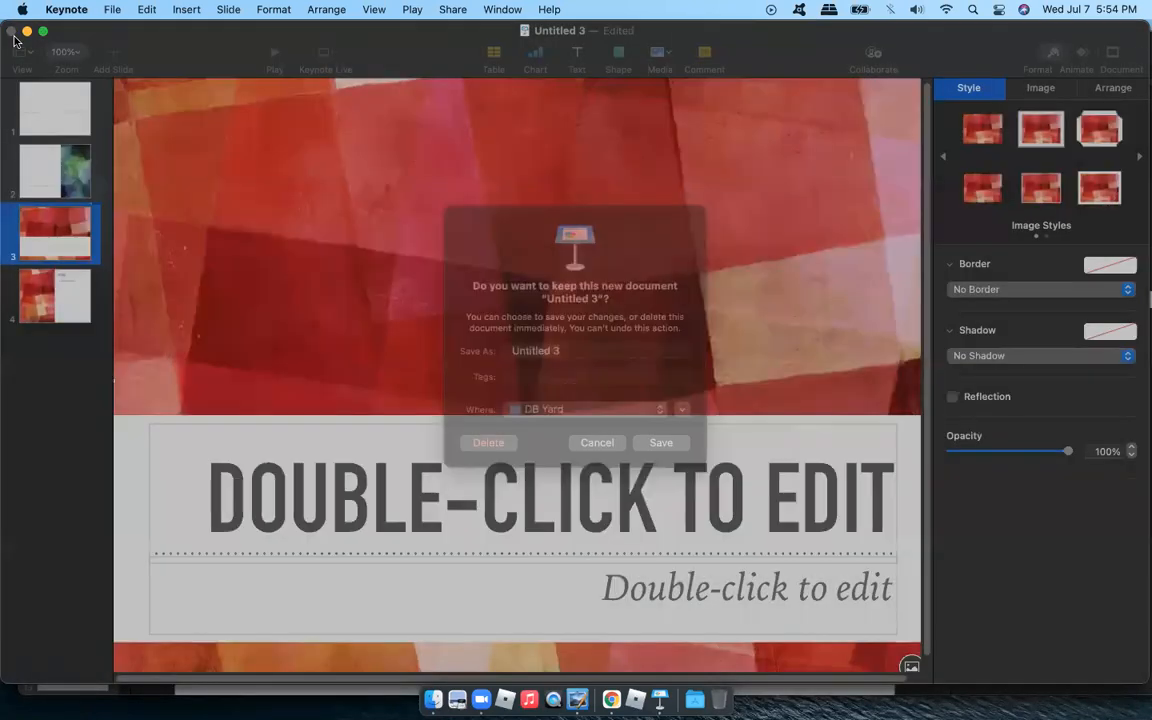
- Close the Untitled 3 presentation and delete it without saving
left_click(12, 31)
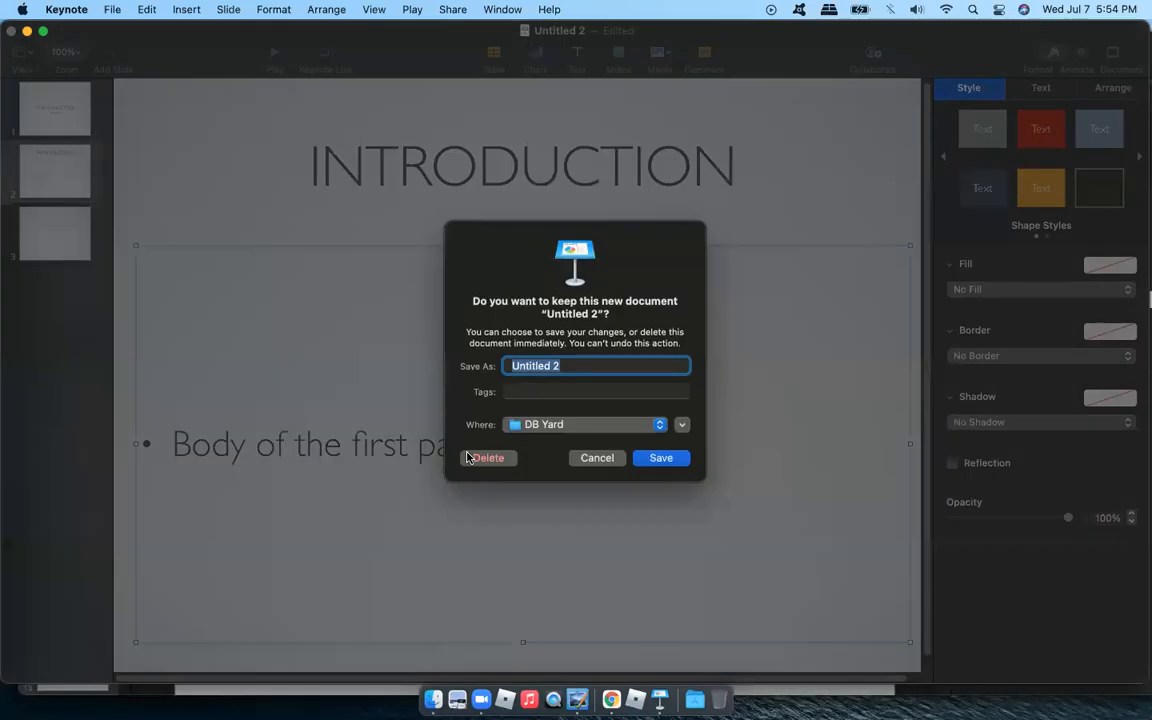
left_click(470, 458)
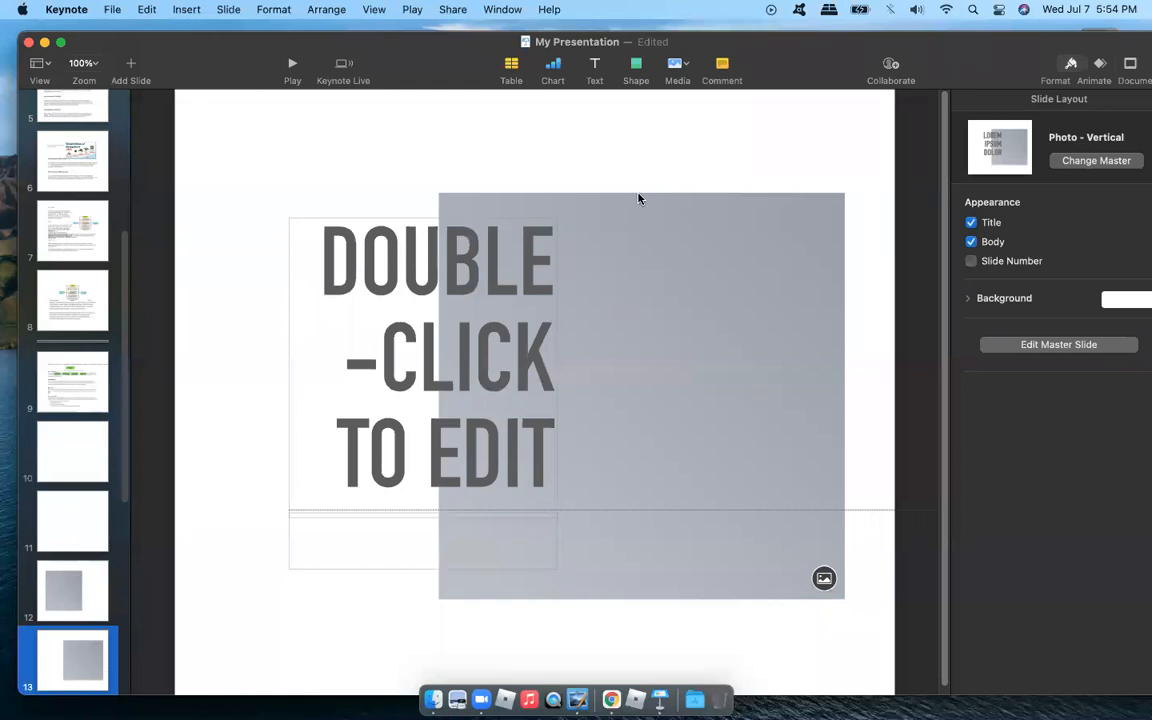
- Turn off the title, body and slide number on slide 13 and delete the leftover caption placeholder
left_click(971, 262)
scroll(901, 595, "down", 1)
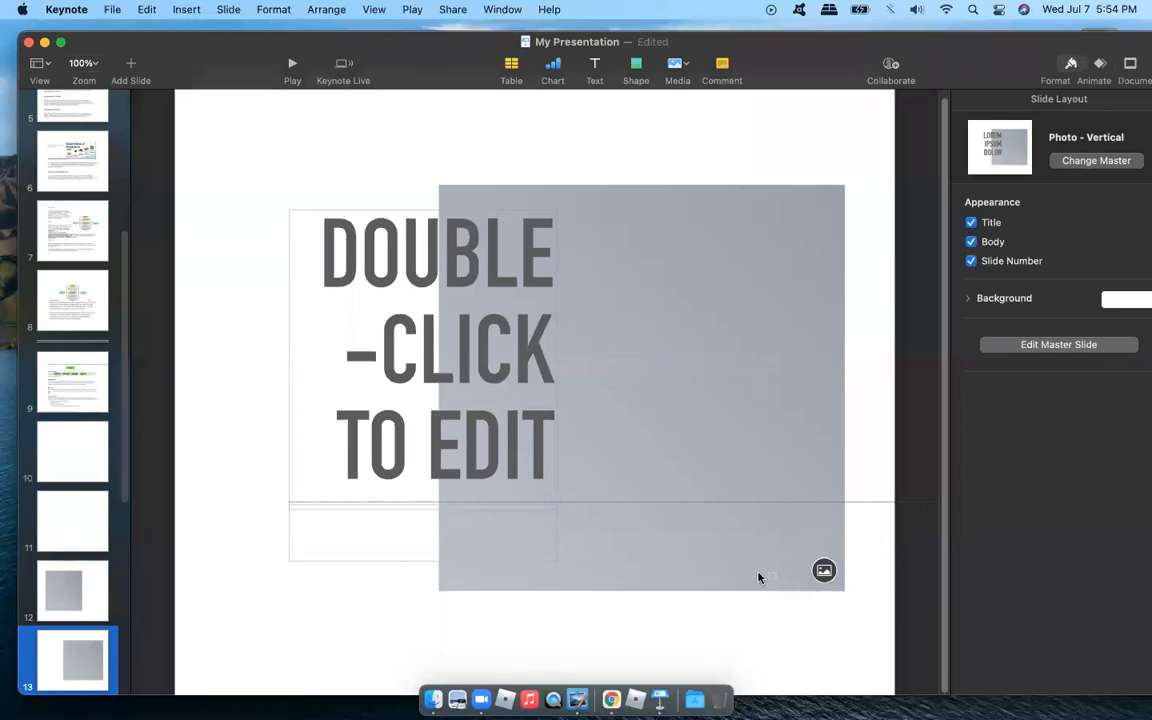
left_click(971, 242)
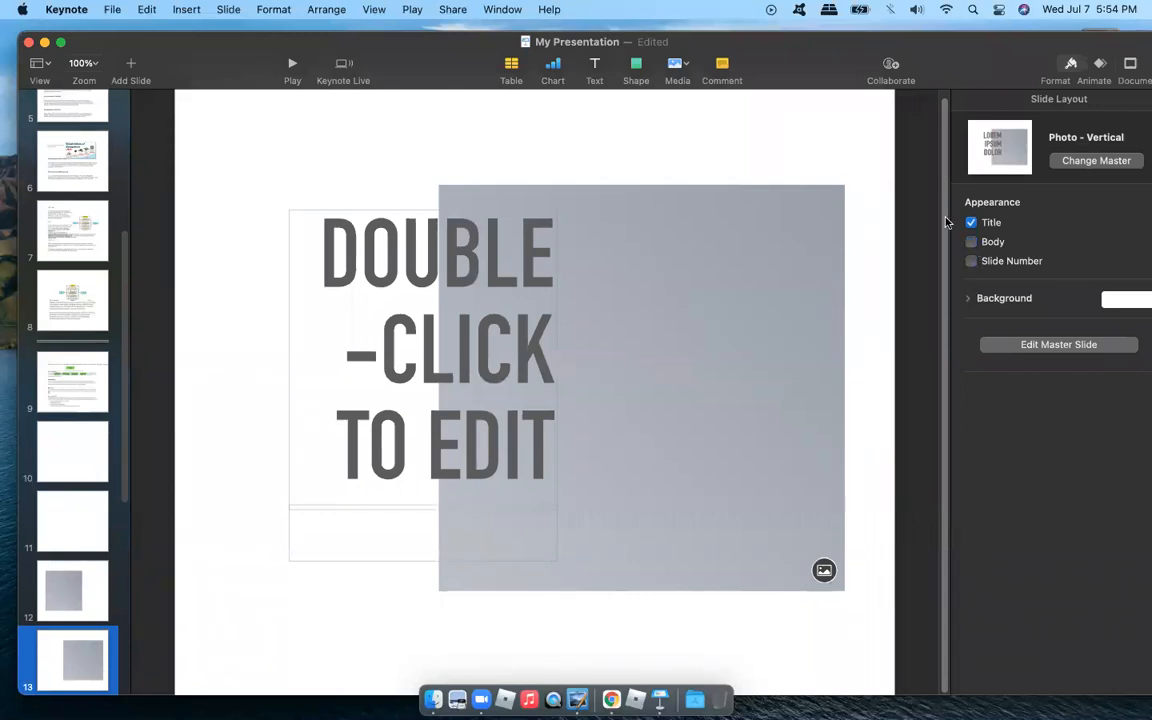
left_click(971, 222)
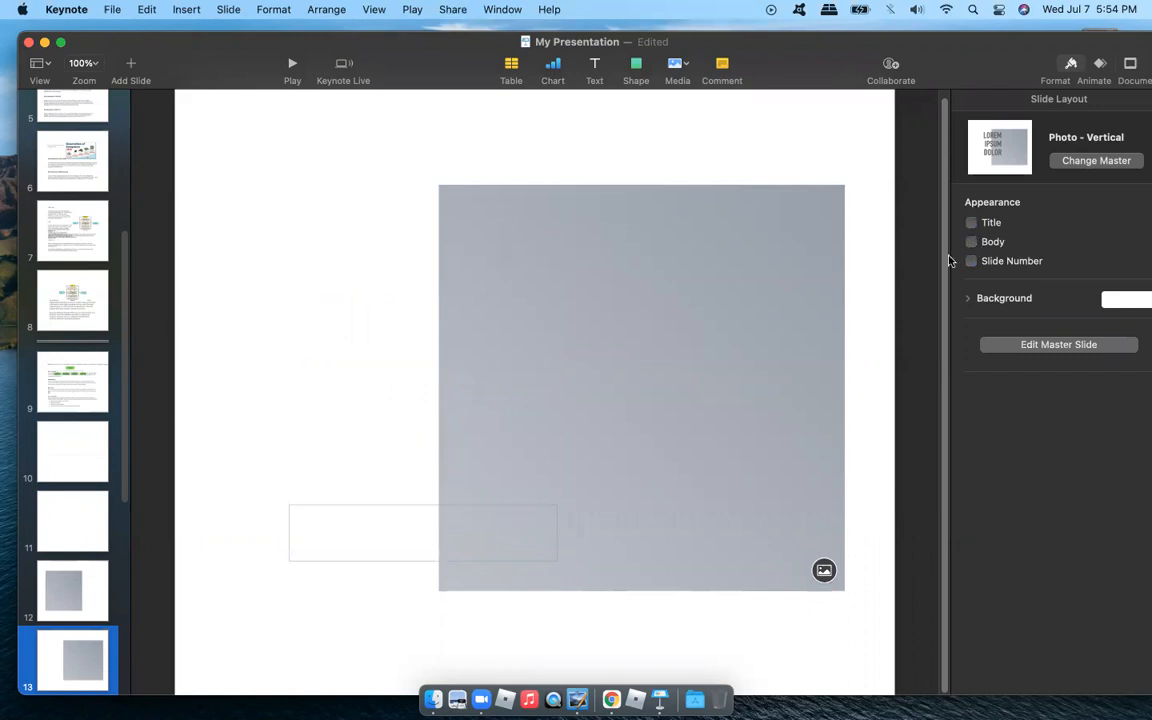
left_click(386, 514)
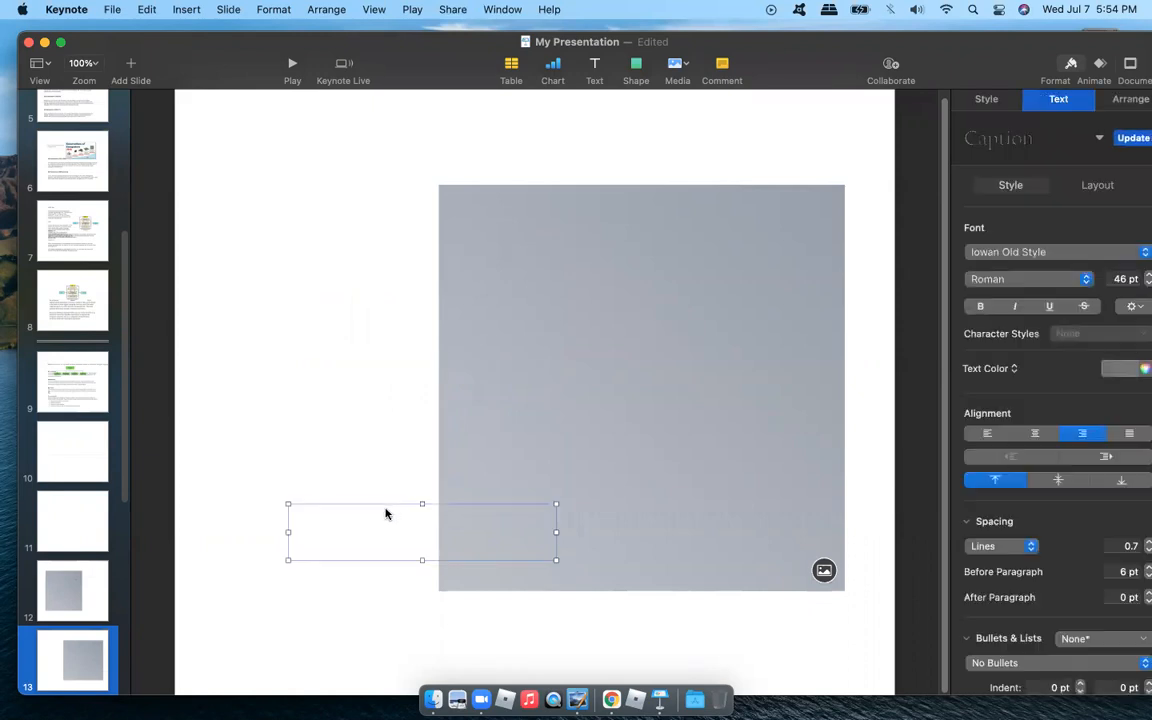
key("Delete")
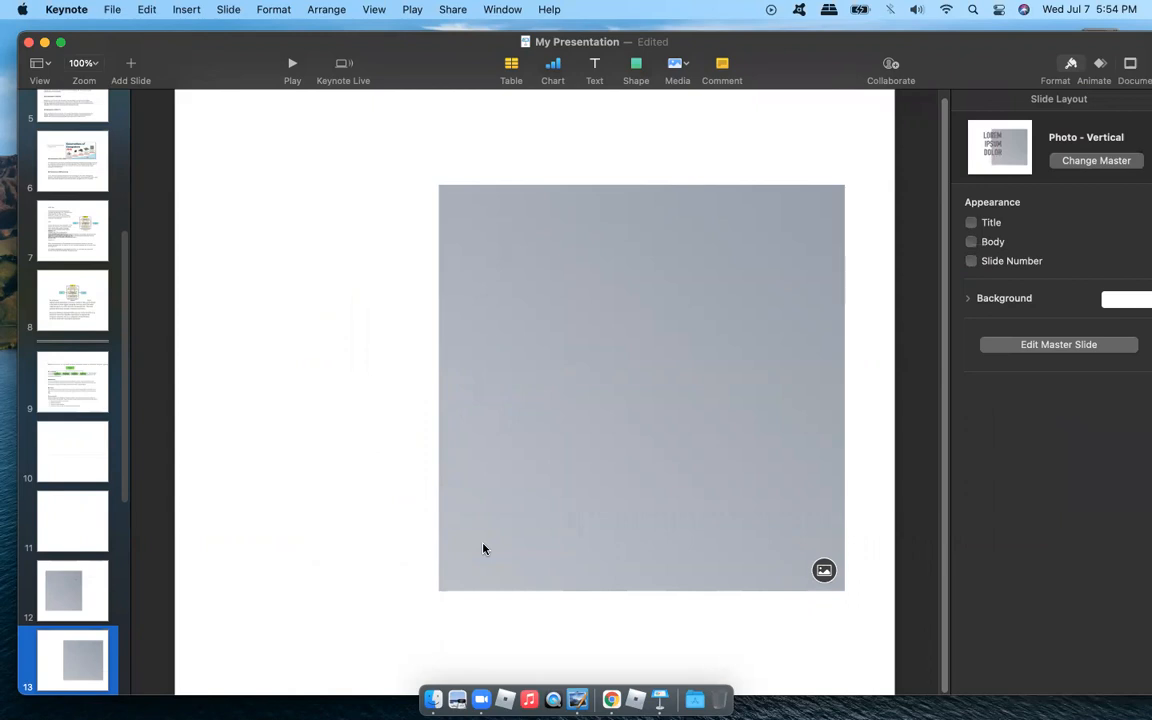
left_click_drag(198, 46, 172, 35)
double_click(172, 35)
scroll(47, 176, "up", 1)
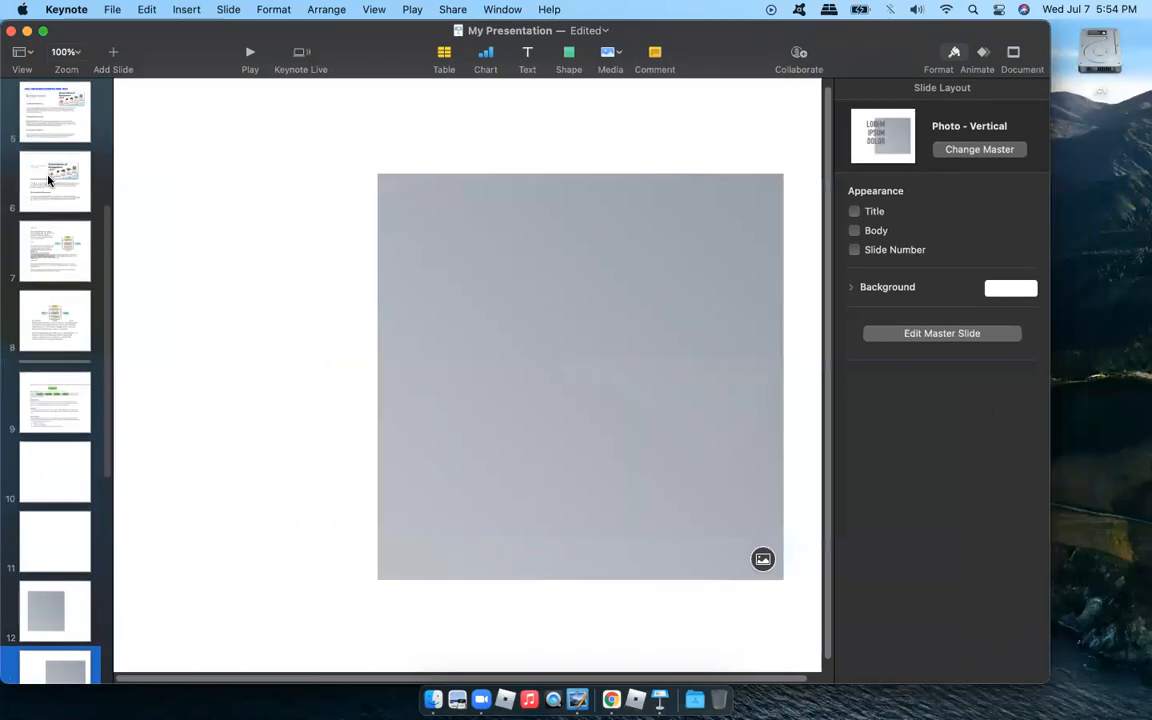
scroll(48, 178, "up", 5)
left_click_drag(213, 41, 286, 44)
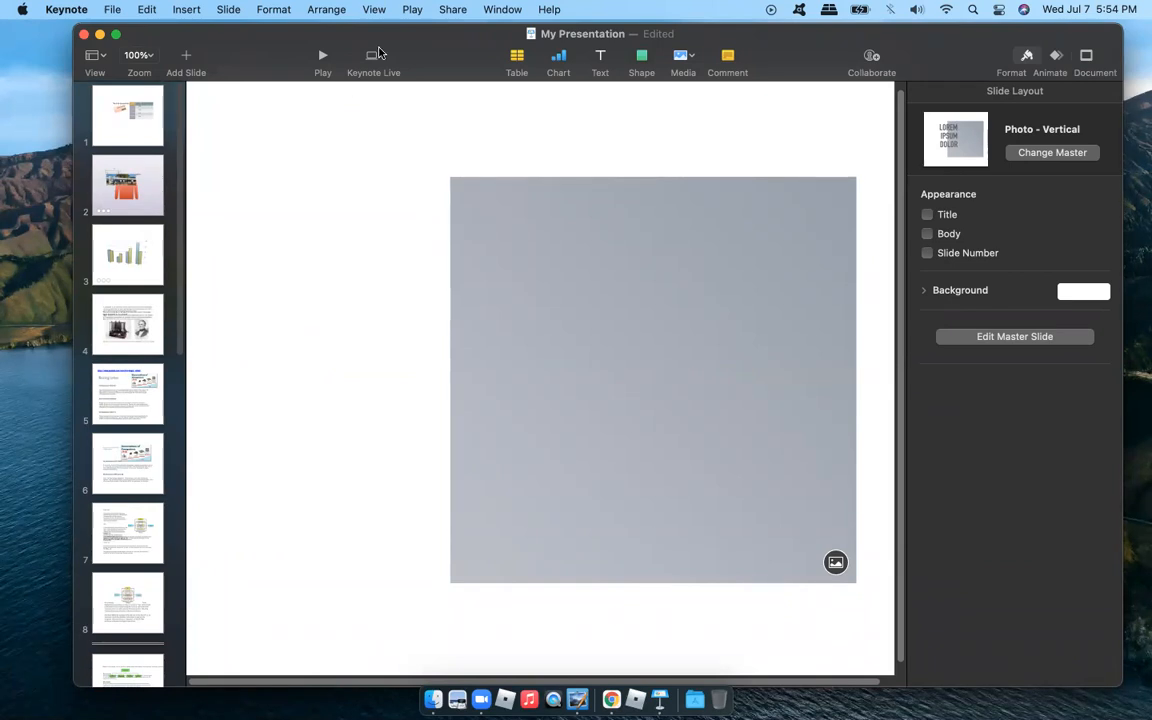
left_click_drag(382, 41, 376, 39)
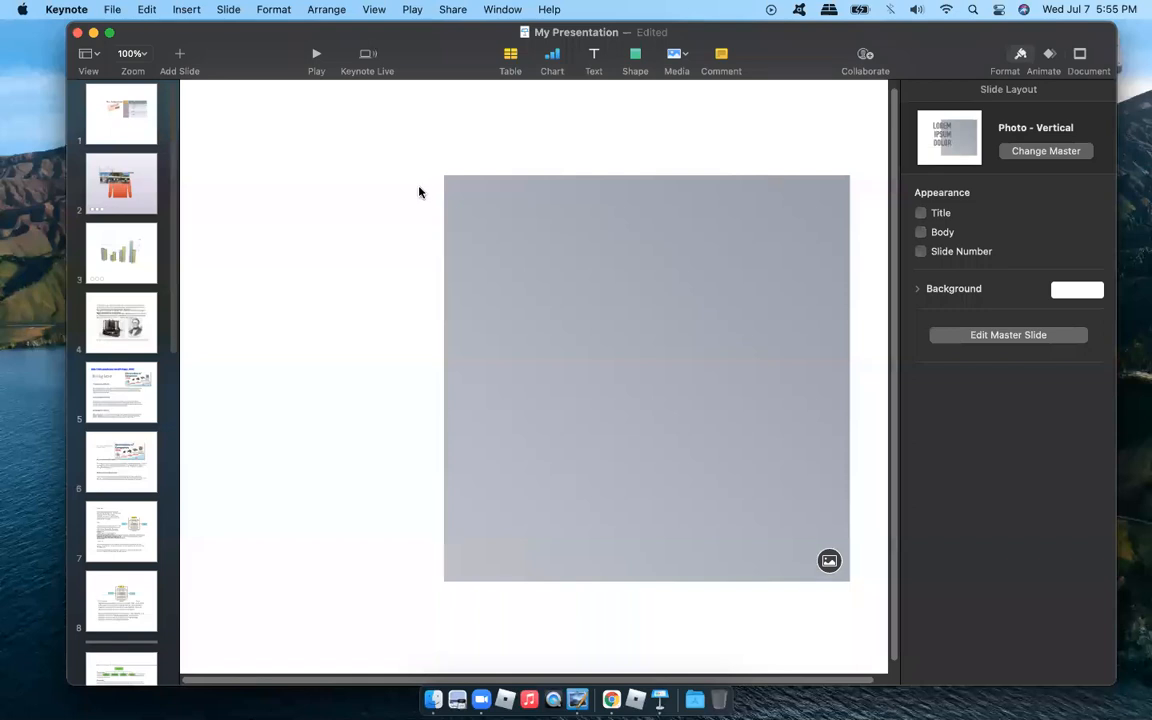
left_click_drag(172, 42, 174, 76)
- Play the slideshow from slide 13, exit it and return to slide 1
left_click(317, 89)
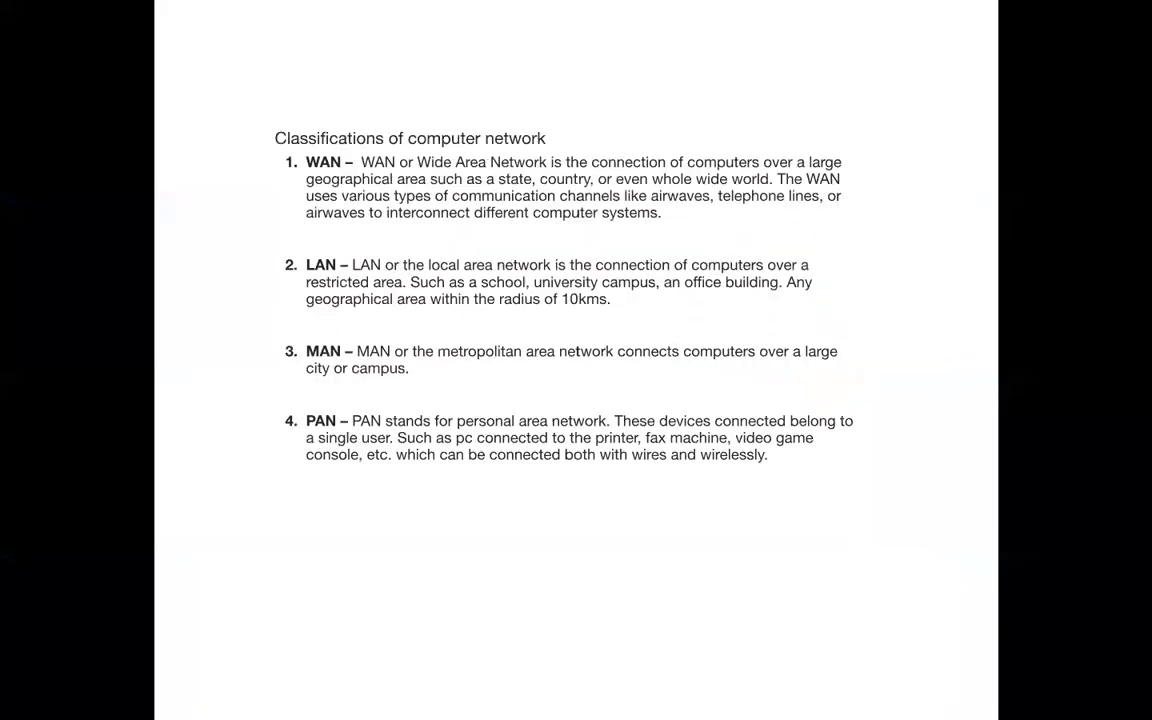
key("Escape")
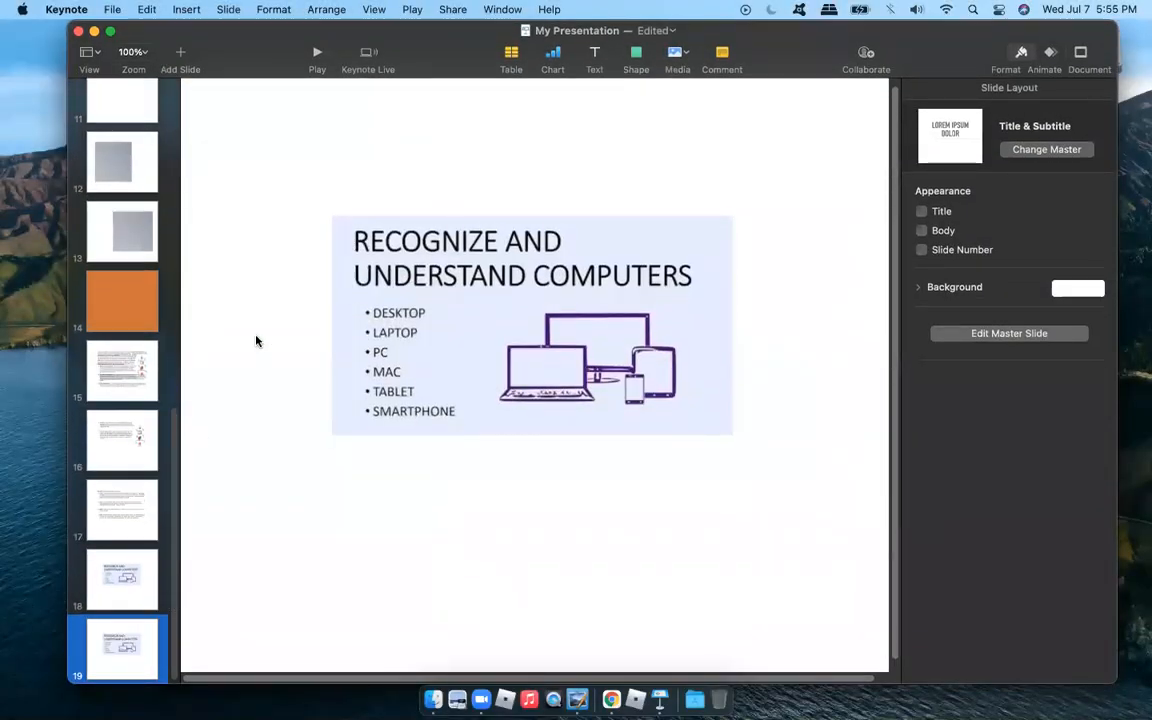
scroll(146, 287, "up", 10)
left_click(116, 175)
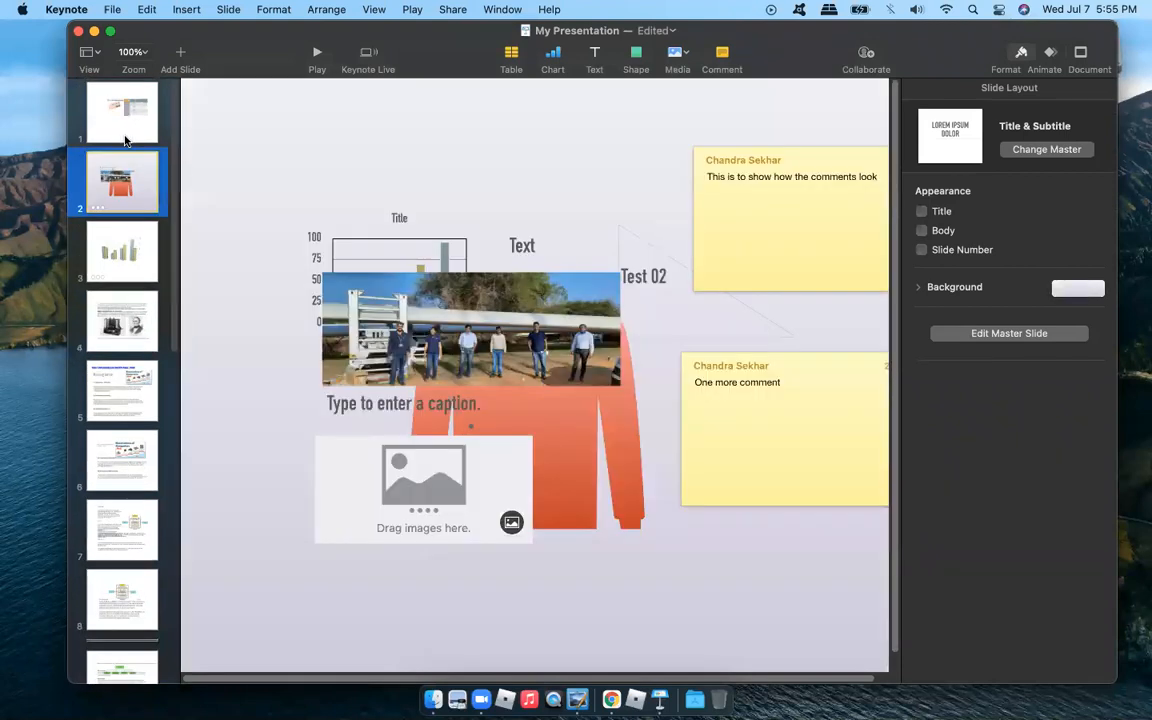
left_click(115, 122)
left_click_drag(185, 33, 164, 33)
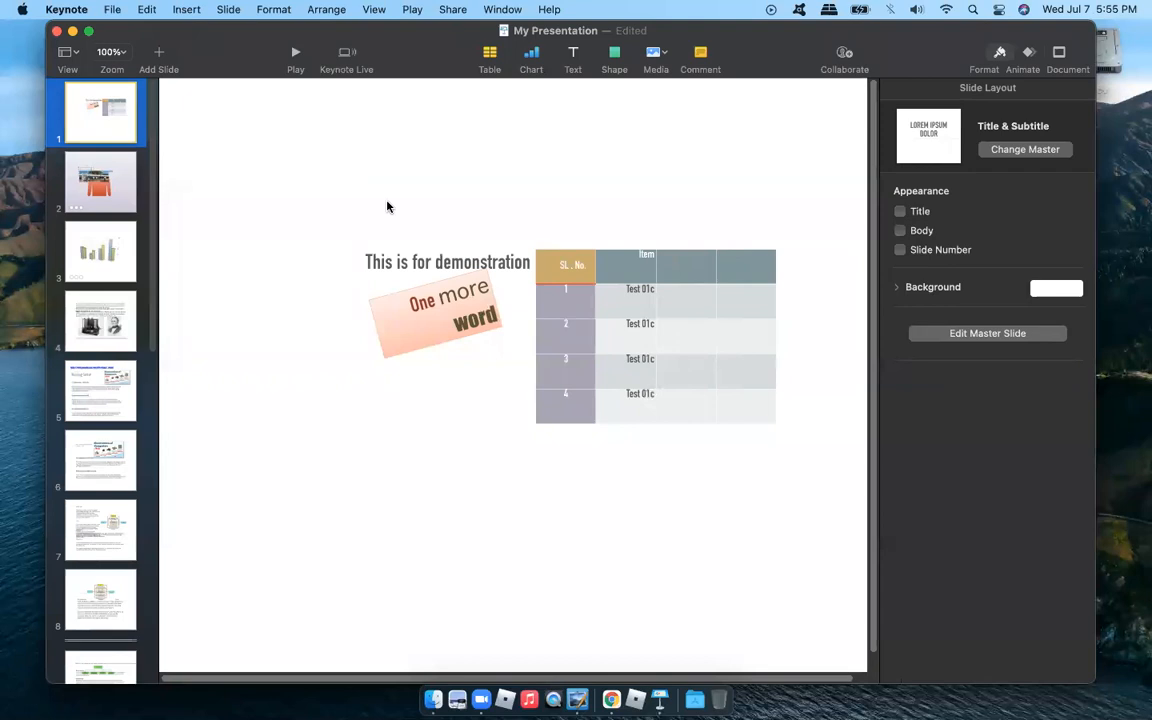
left_click(658, 132)
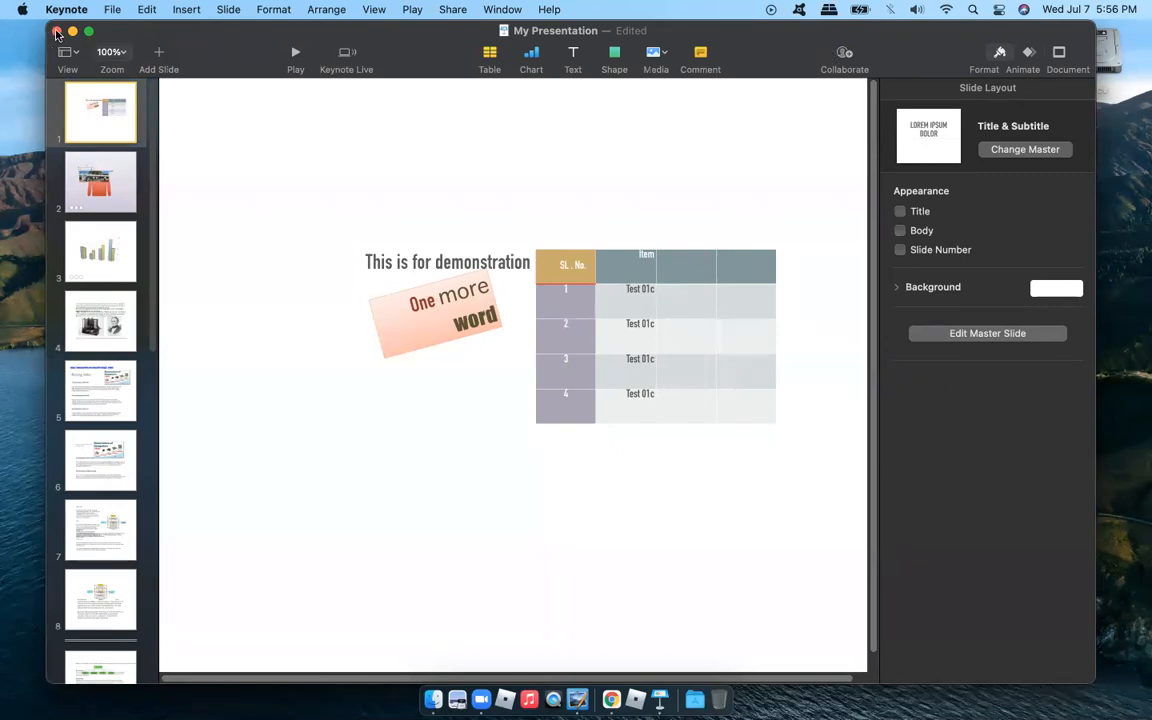
left_click(72, 31)
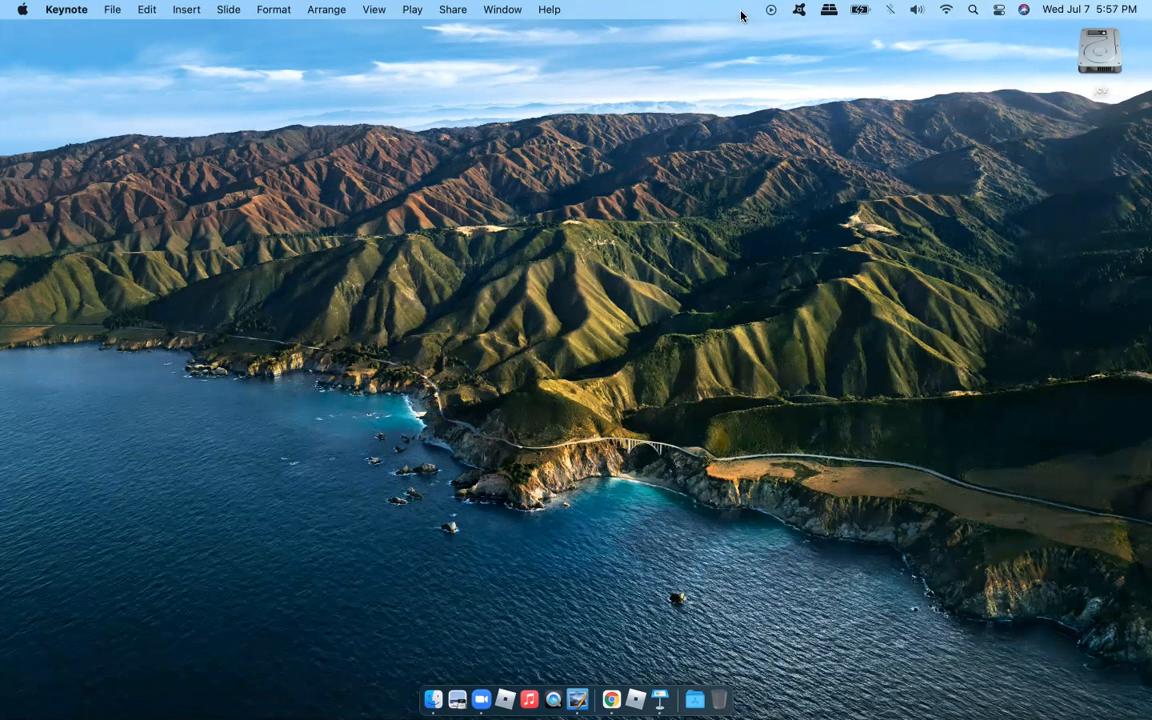
left_click(862, 108)
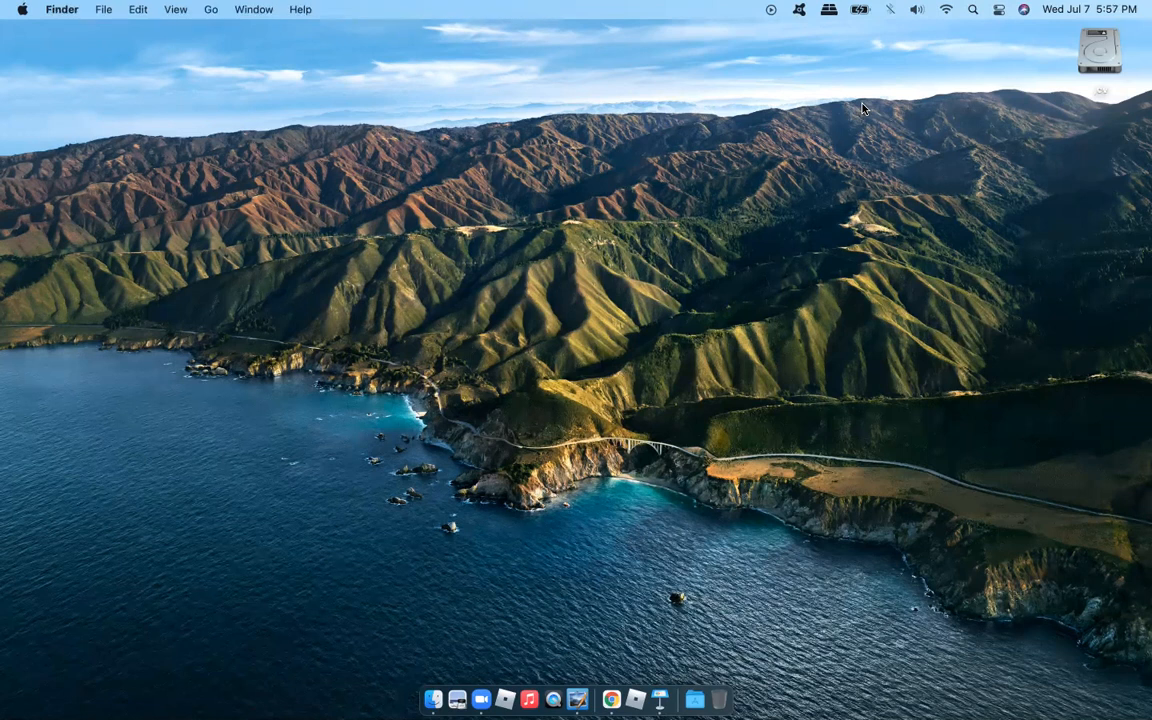
left_click(771, 9)
left_click(992, 139)
left_click(659, 699)
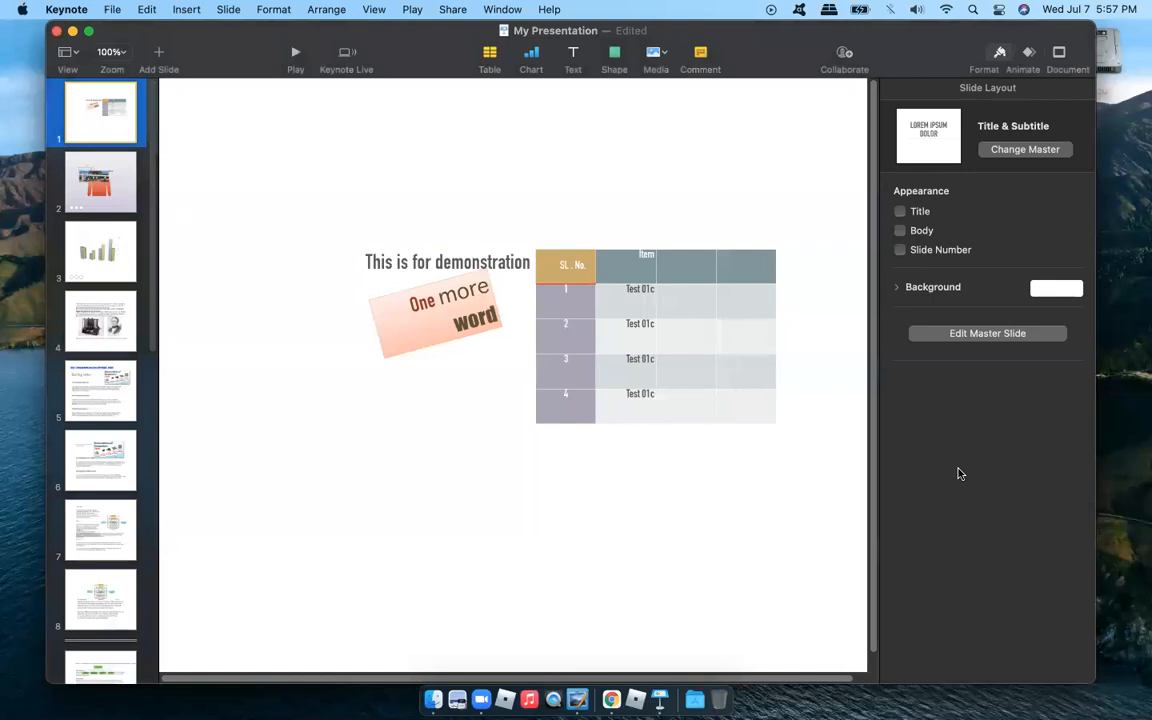
left_click(587, 118)
left_click(475, 443)
left_click_drag(748, 33, 708, 33)
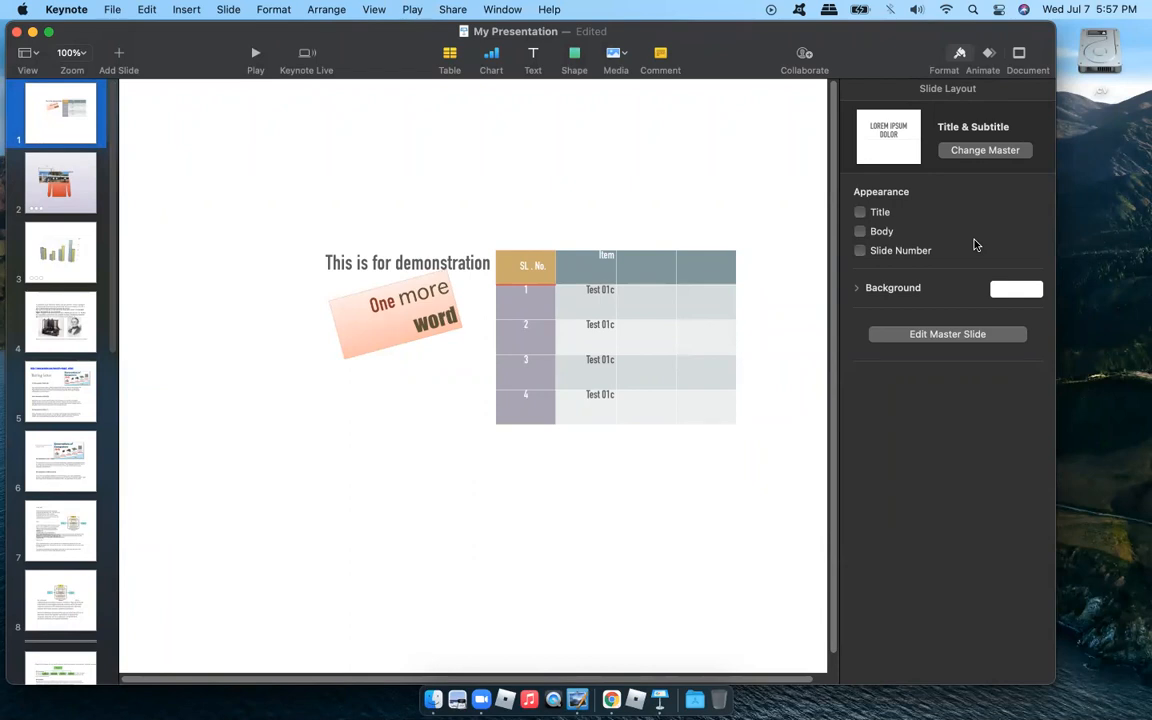
- Compare the format options for slide 1 with those for its table, leaving the table selected
left_click_drag(458, 201, 765, 445)
left_click(640, 480)
left_click(505, 262)
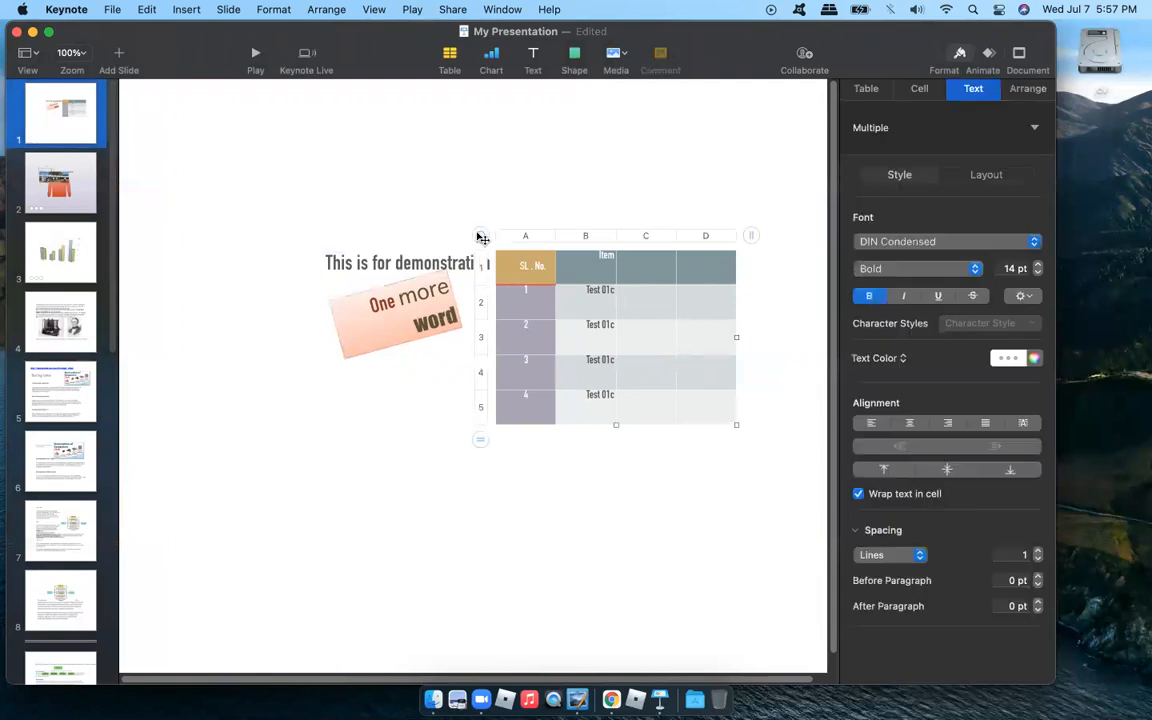
left_click(757, 379)
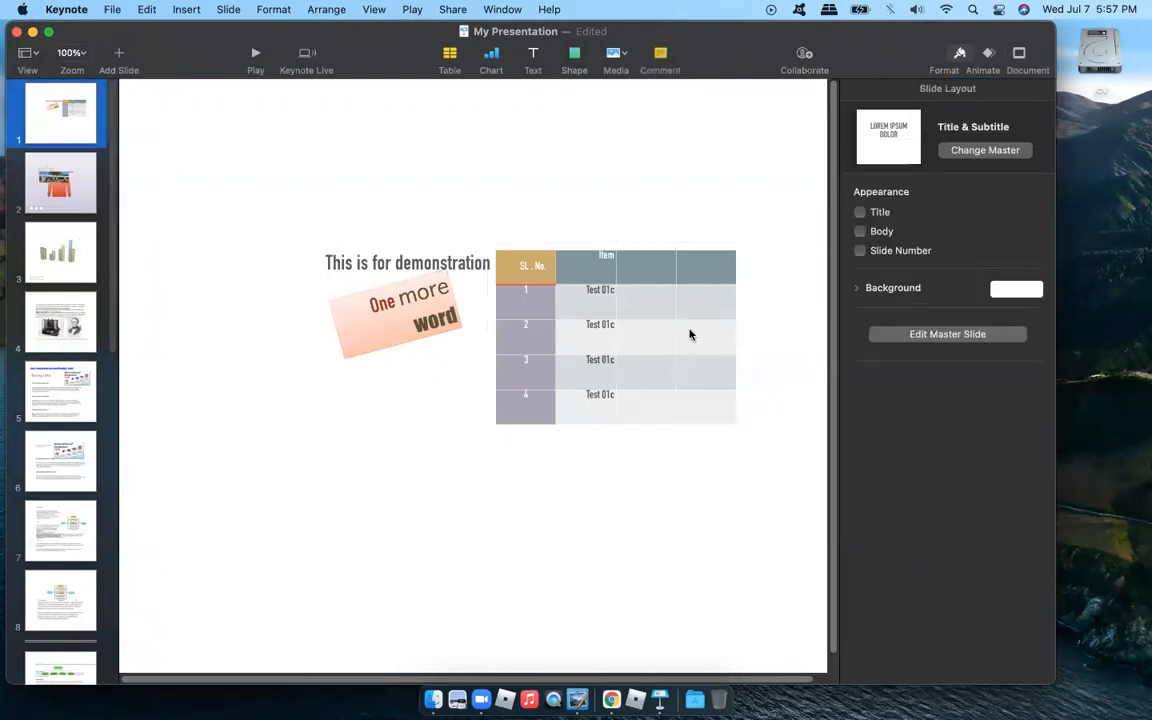
left_click(1000, 293)
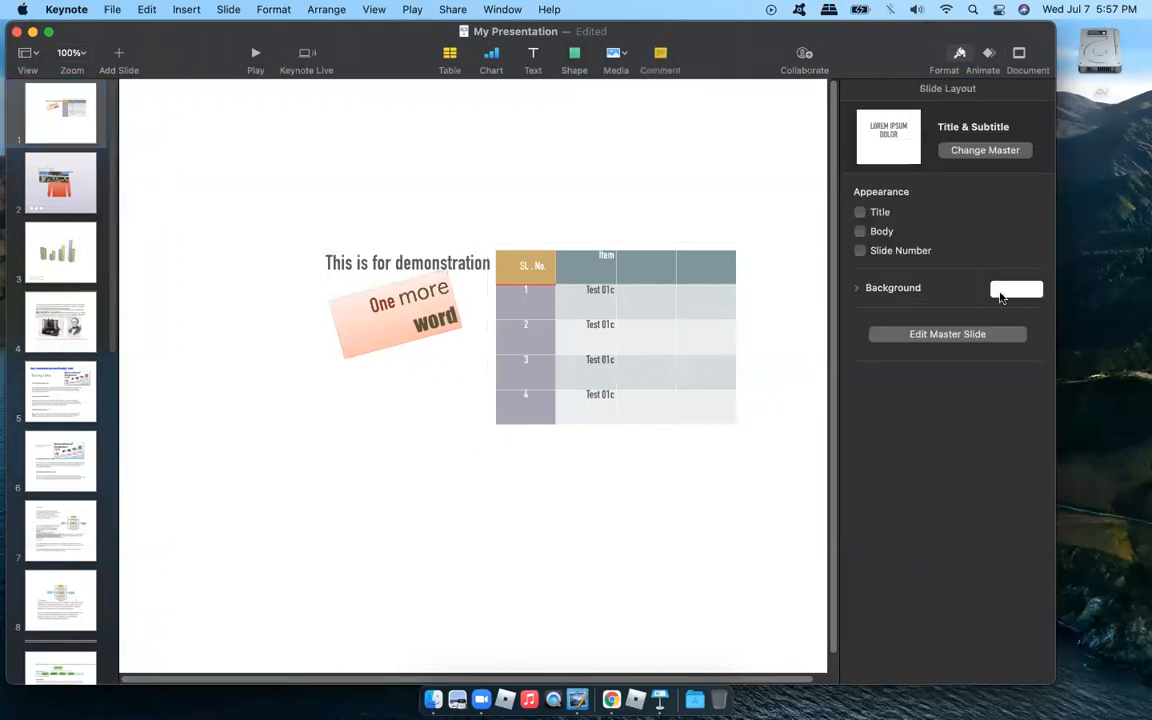
left_click(768, 353)
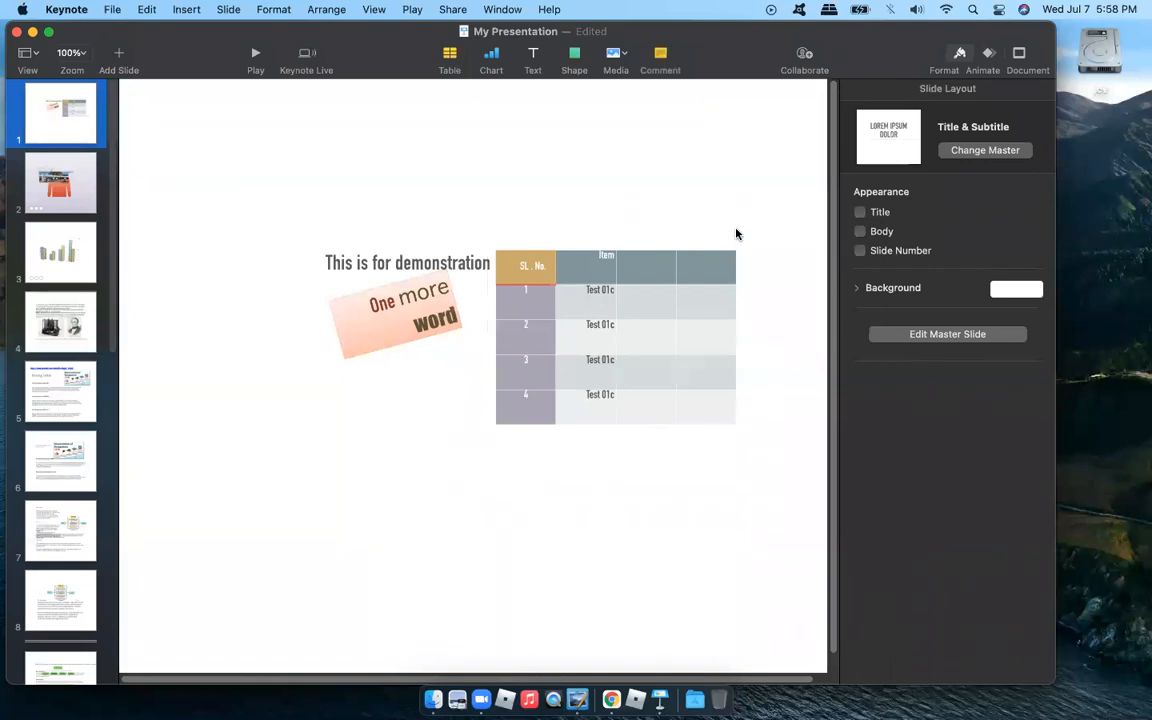
left_click(603, 290)
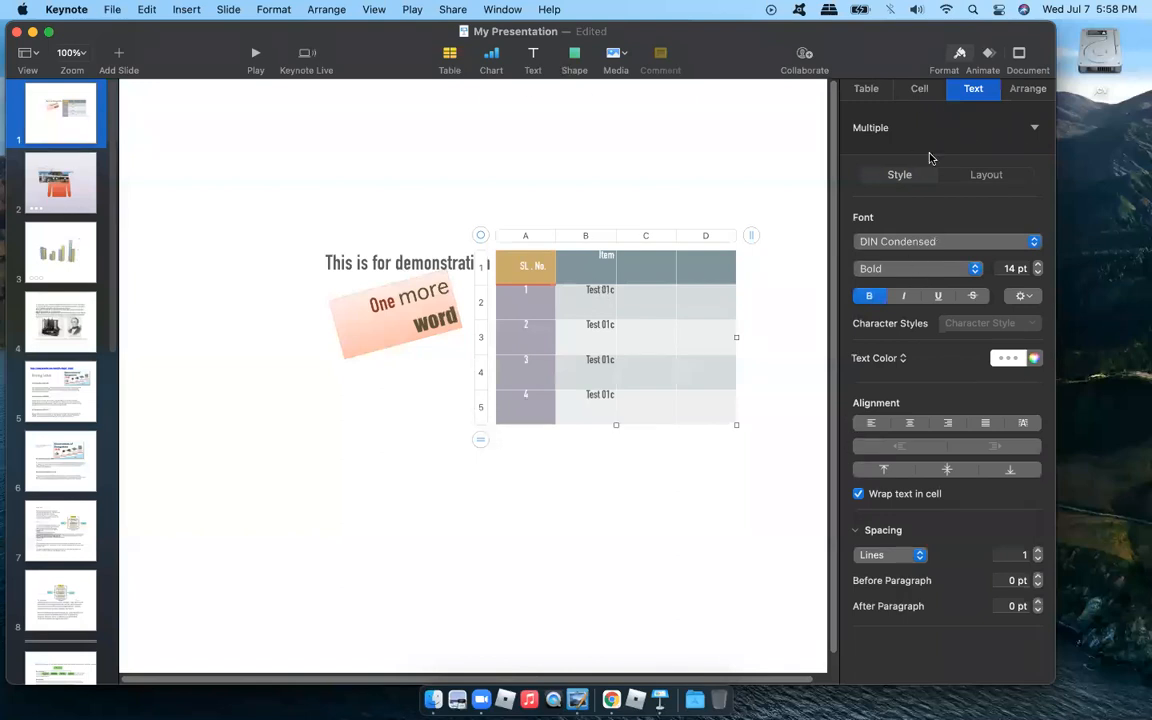
left_click(961, 52)
left_click(961, 53)
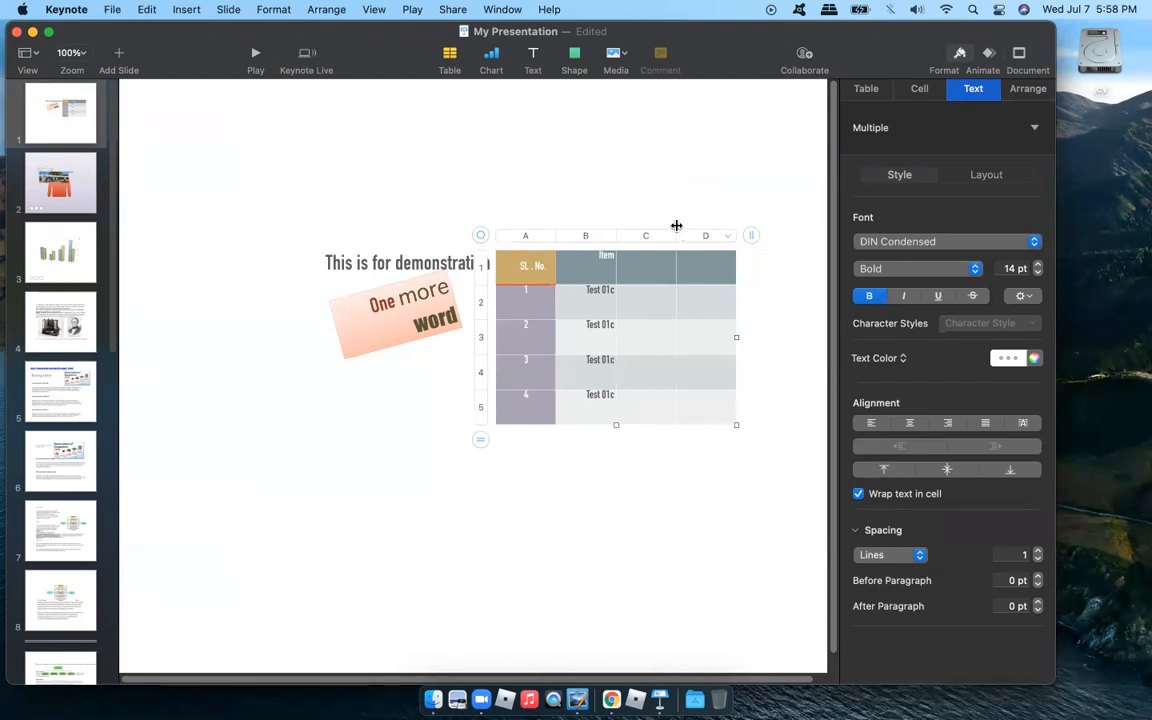
- Add a column before column C and a row below row 2 in slide 1's table
left_click(657, 235)
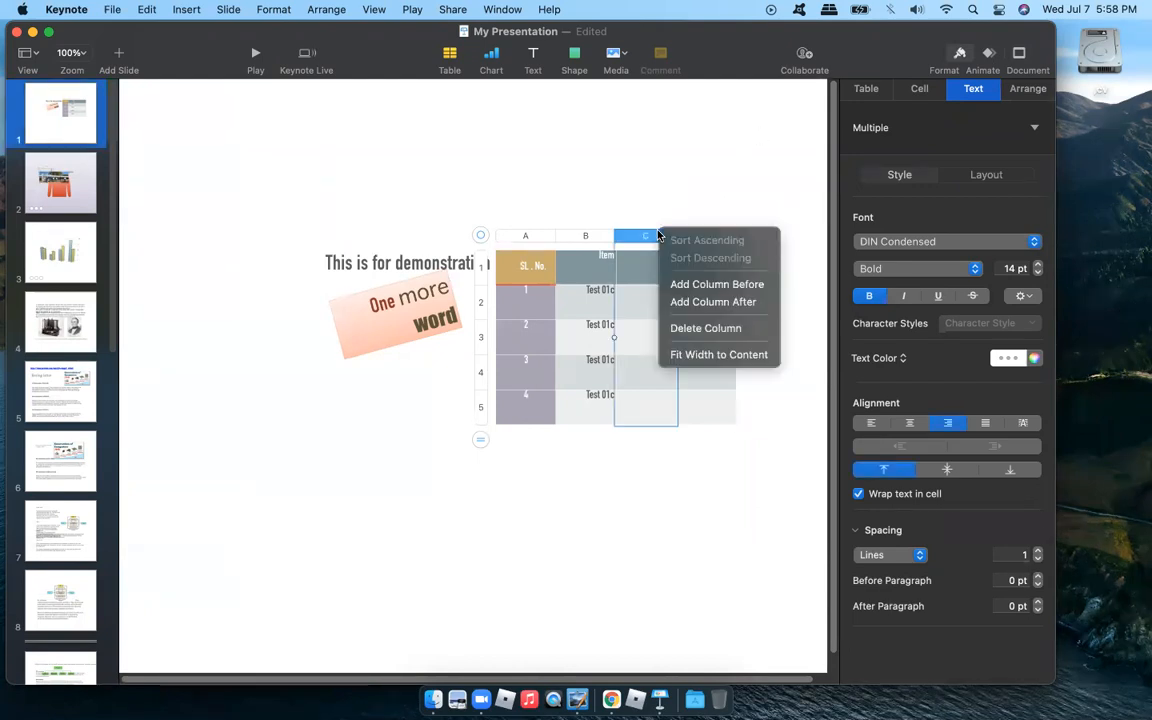
left_click(689, 284)
left_click(487, 302)
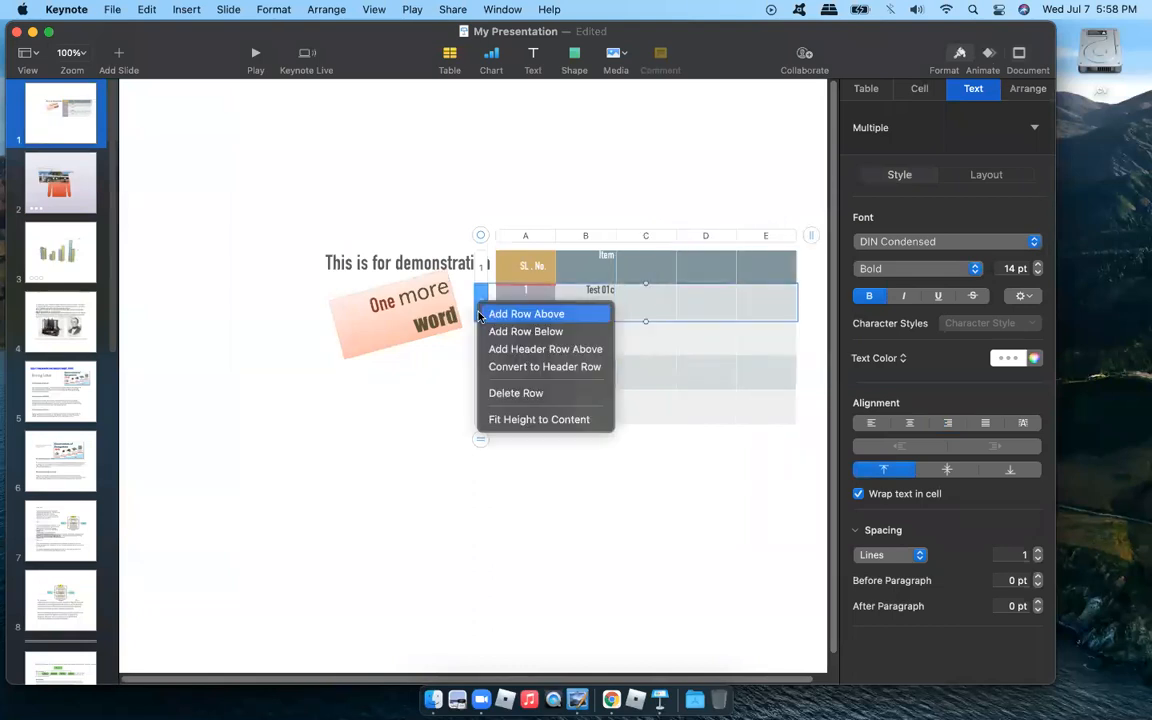
left_click(565, 331)
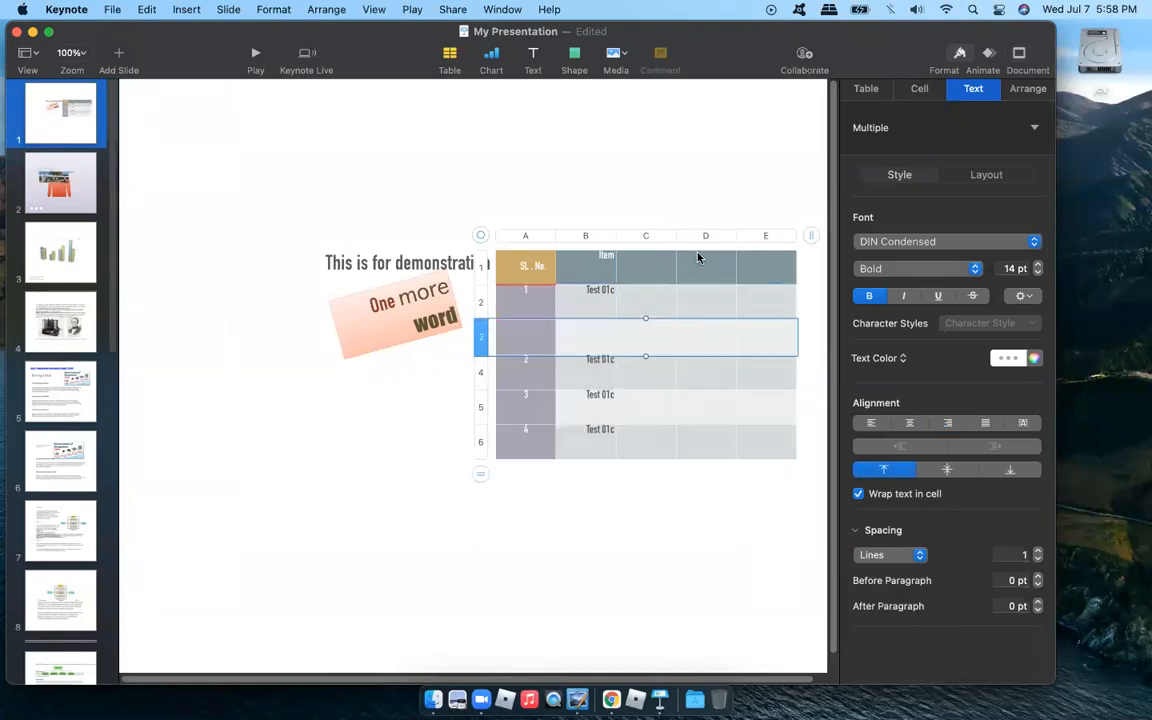
- Move slide 1's table to about x 231 pt, y 164 pt and deselect it
left_click_drag(476, 237, 291, 198)
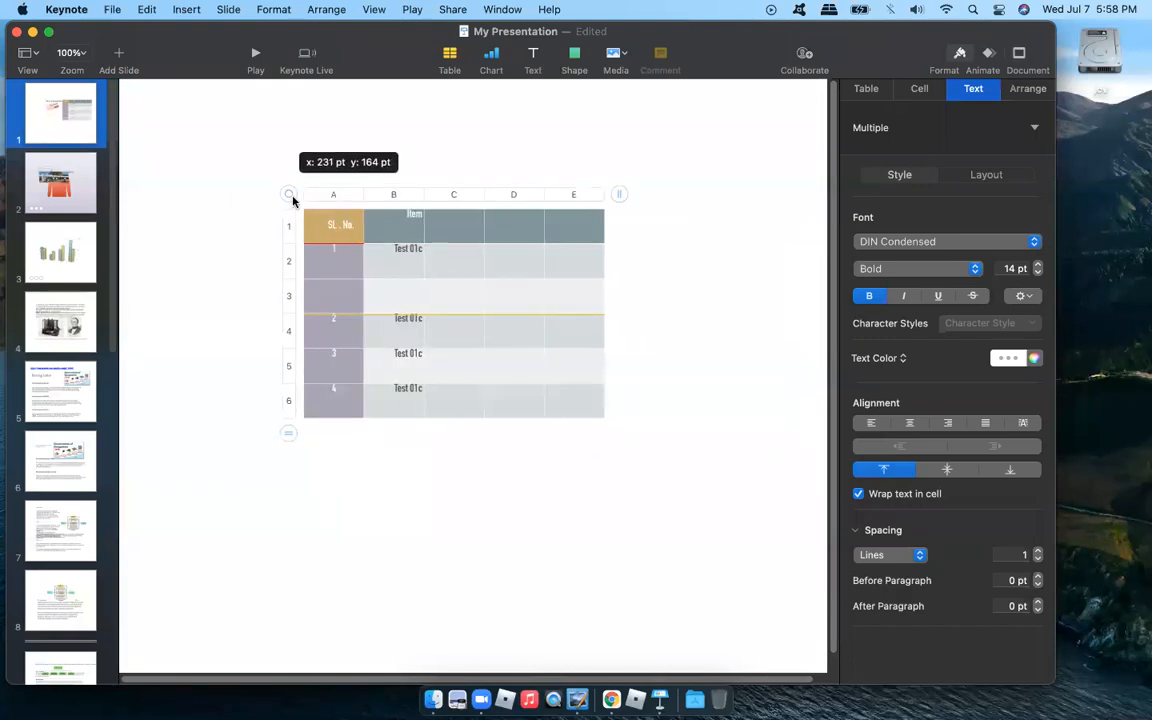
left_click(680, 360)
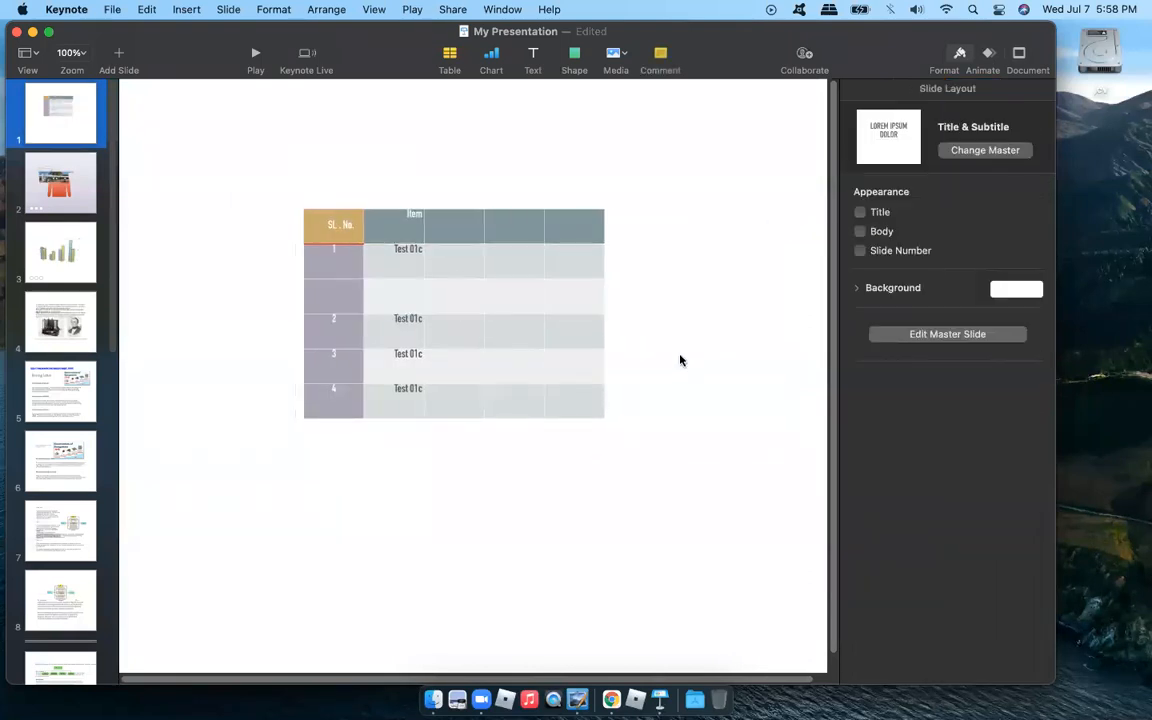